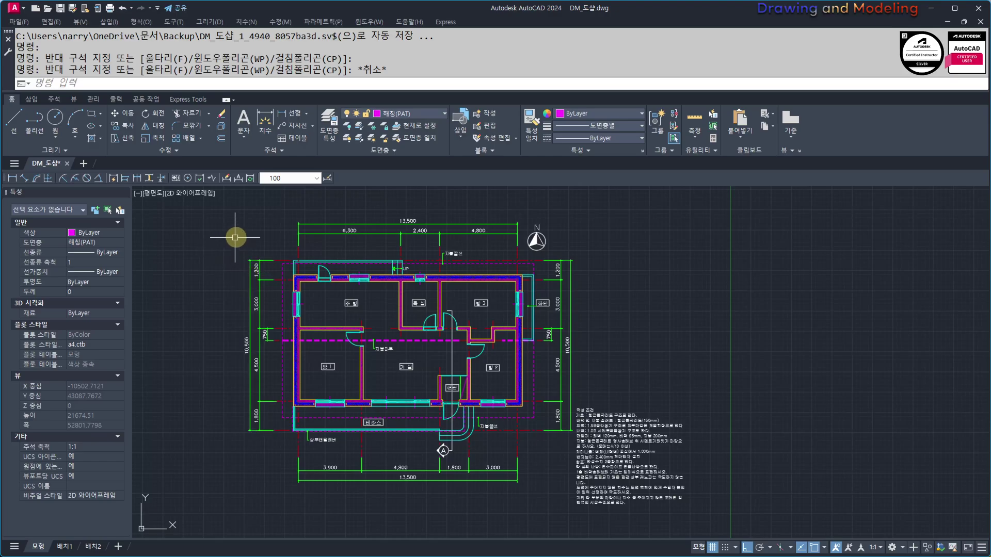
# Read the drawing-condition notes (작성 조건) beside the floor plan, from the foundation and slab specifications to the roof, heating and finish requirements.
pyautogui.moveTo(408, 387); pyautogui.dragTo(473, 398, button='middle')
pyautogui.scroll(-3, 746, 440)
pyautogui.moveTo(746, 440)
pyautogui.mouseDown(button='middle')
pyautogui.moveTo(535, 374)
pyautogui.moveTo(511, 356)
pyautogui.mouseUp(button='middle')
pyautogui.moveTo(579, 420); pyautogui.dragTo(409, 329, button='middle')
pyautogui.moveTo(226, 253)
pyautogui.mouseDown(button='middle')
pyautogui.moveTo(508, 373)
pyautogui.moveTo(329, 303)
pyautogui.mouseUp(button='middle')
pyautogui.scroll(3, 491, 365)
pyautogui.scroll(2, 608, 376)
pyautogui.moveTo(606, 377); pyautogui.dragTo(623, 401, button='middle')
pyautogui.scroll(2, 485, 320)
pyautogui.moveTo(462, 307); pyautogui.dragTo(425, 327, button='middle')
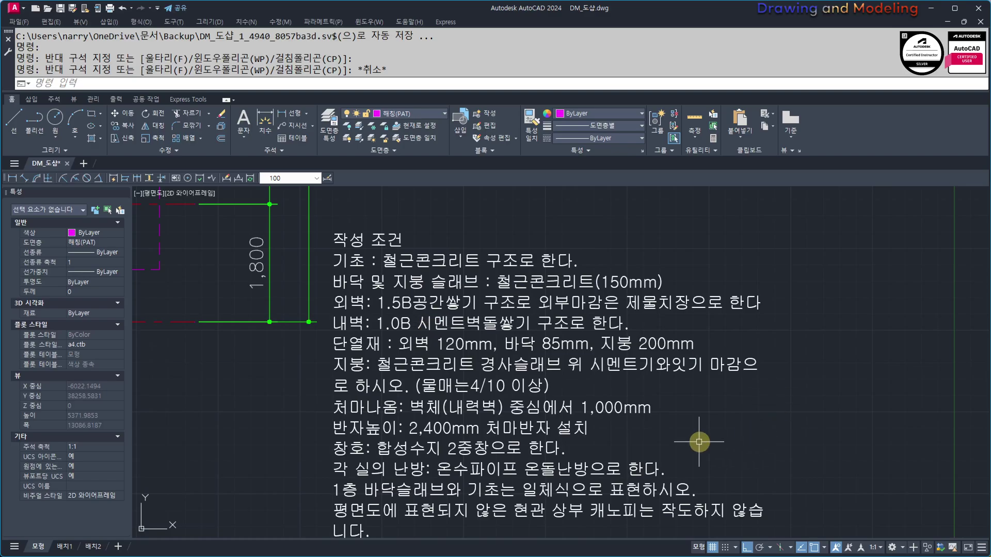
pyautogui.moveTo(758, 425); pyautogui.dragTo(741, 408, button='middle')
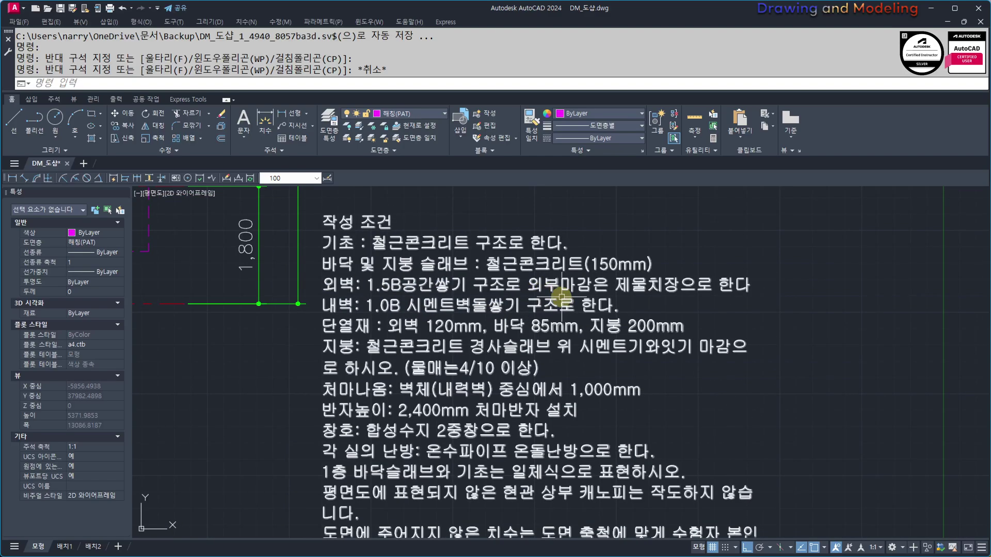
pyautogui.moveTo(733, 418); pyautogui.dragTo(708, 400, button='middle')
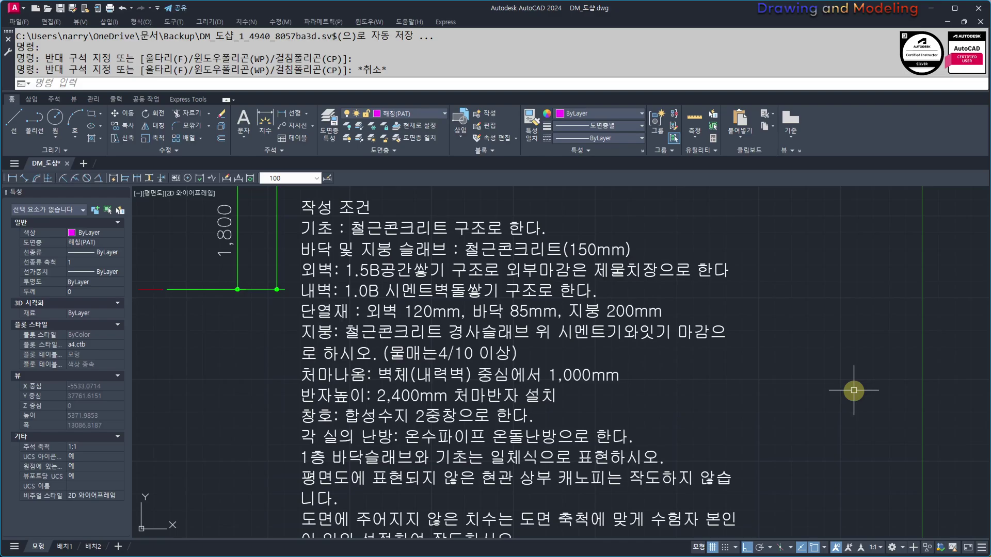
pyautogui.scroll(-3, 820, 335)
pyautogui.moveTo(707, 315); pyautogui.dragTo(469, 356, button='middle')
pyautogui.scroll(3, 725, 359)
pyautogui.scroll(1, 677, 370)
pyautogui.moveTo(682, 371)
pyautogui.mouseDown(button='middle')
pyautogui.moveTo(701, 375)
pyautogui.moveTo(652, 355)
pyautogui.mouseUp(button='middle')
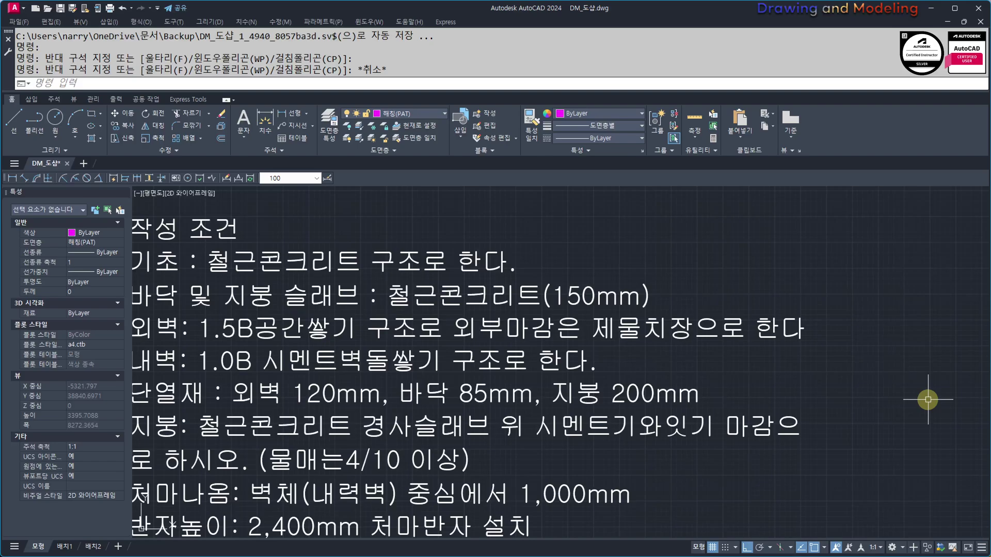
pyautogui.scroll(-6, 568, 287)
pyautogui.scroll(2, 493, 342)
pyautogui.moveTo(493, 342); pyautogui.dragTo(427, 364, button='middle')
pyautogui.scroll(2, 357, 386)
pyautogui.moveTo(357, 386)
pyautogui.mouseDown(button='middle')
pyautogui.moveTo(332, 376)
pyautogui.moveTo(439, 391)
pyautogui.mouseUp(button='middle')
pyautogui.scroll(-2, 386, 383)
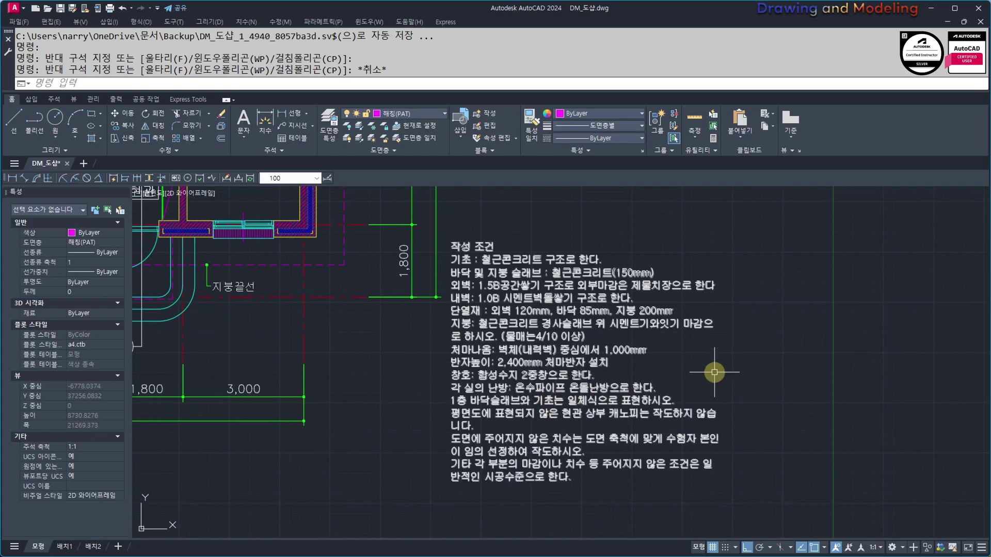
pyautogui.scroll(-5, 717, 351)
pyautogui.scroll(2, 704, 400)
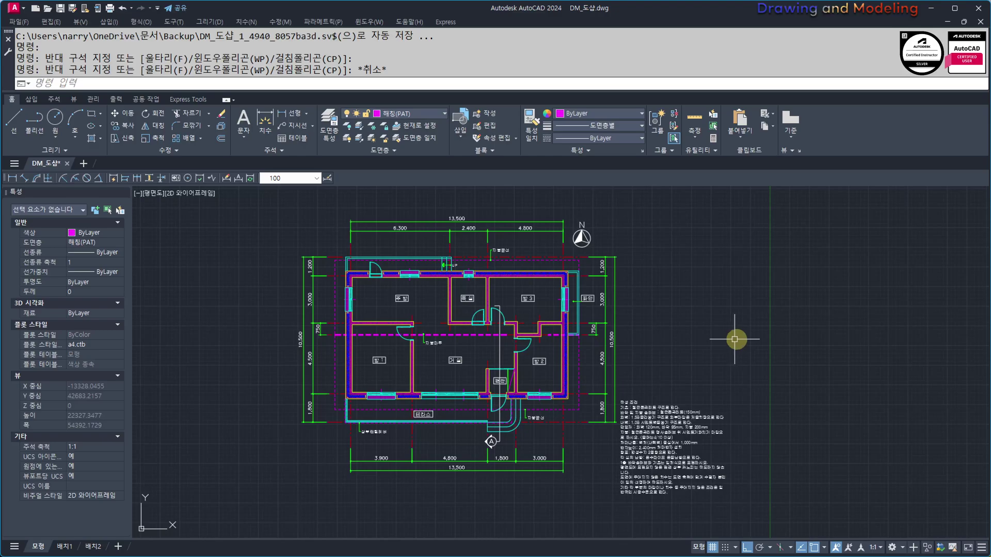
# Examine the floor plan's overall layout, room arrangement, roof lines and exterior dimensions.
pyautogui.moveTo(851, 364); pyautogui.dragTo(775, 365, button='middle')
pyautogui.scroll(-4, 670, 369)
pyautogui.scroll(3, 685, 391)
pyautogui.moveTo(520, 337)
pyautogui.mouseDown(button='middle')
pyautogui.moveTo(482, 343)
pyautogui.moveTo(454, 329)
pyautogui.mouseUp(button='middle')
pyautogui.scroll(2, 454, 328)
pyautogui.moveTo(483, 336); pyautogui.dragTo(626, 336, button='middle')
pyautogui.moveTo(690, 406); pyautogui.dragTo(592, 396, button='middle')
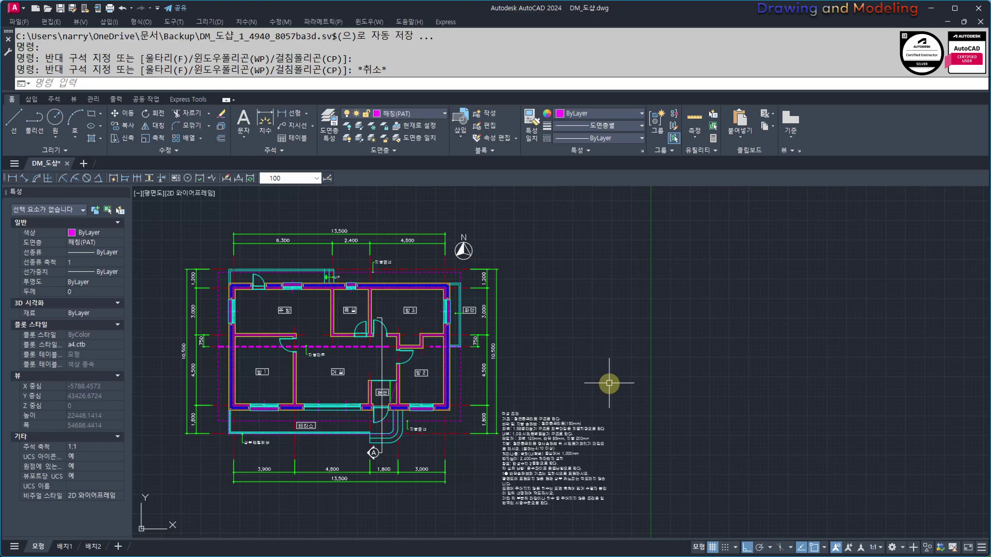
pyautogui.moveTo(448, 323); pyautogui.dragTo(599, 345, button='middle')
pyautogui.scroll(4, 512, 302)
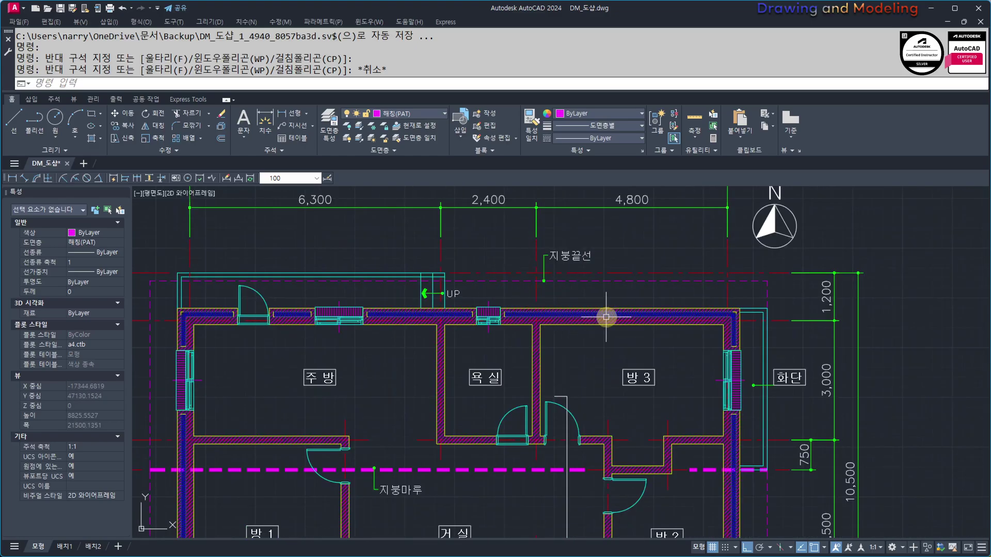
pyautogui.scroll(-5, 471, 327)
pyautogui.scroll(1, 516, 341)
pyautogui.scroll(1, 587, 356)
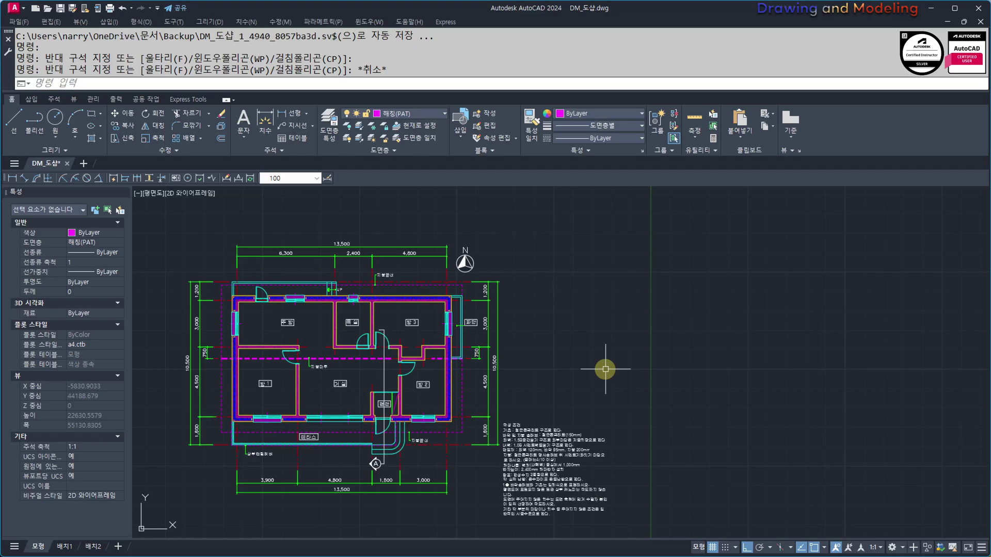
# Draw a 13500 by 10500 rectangle in the empty area to the right of the floor plan.
pyautogui.moveTo(776, 355); pyautogui.dragTo(747, 341, button='middle')
pyautogui.moveTo(807, 347); pyautogui.dragTo(775, 354, button='middle')
pyautogui.write('REC')
pyautogui.press('Return')
pyautogui.click(651, 445)
pyautogui.write('@1350')
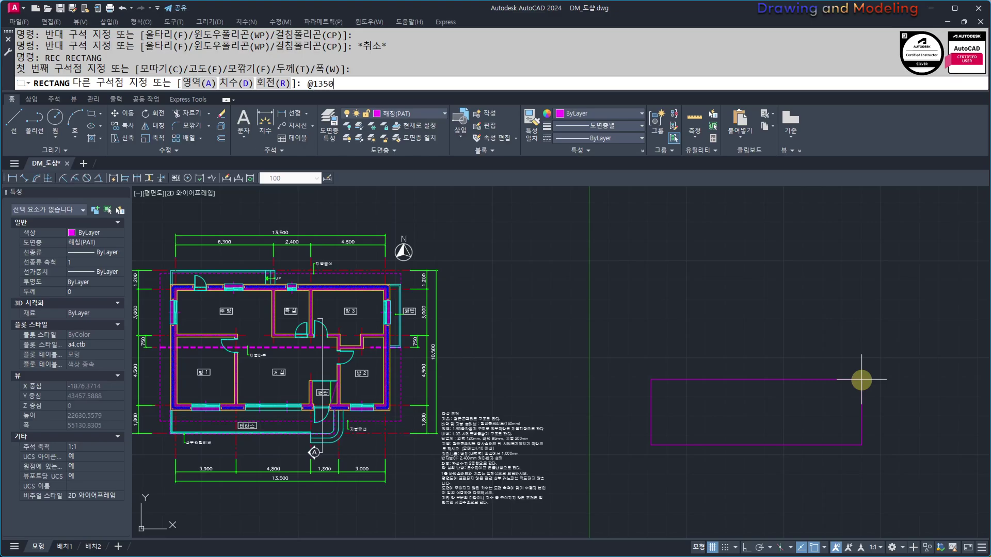
pyautogui.write('0,10500')
pyautogui.press('Return')
pyautogui.press('Escape')
pyautogui.press('Escape')
pyautogui.write('MM')
pyautogui.press('Return')
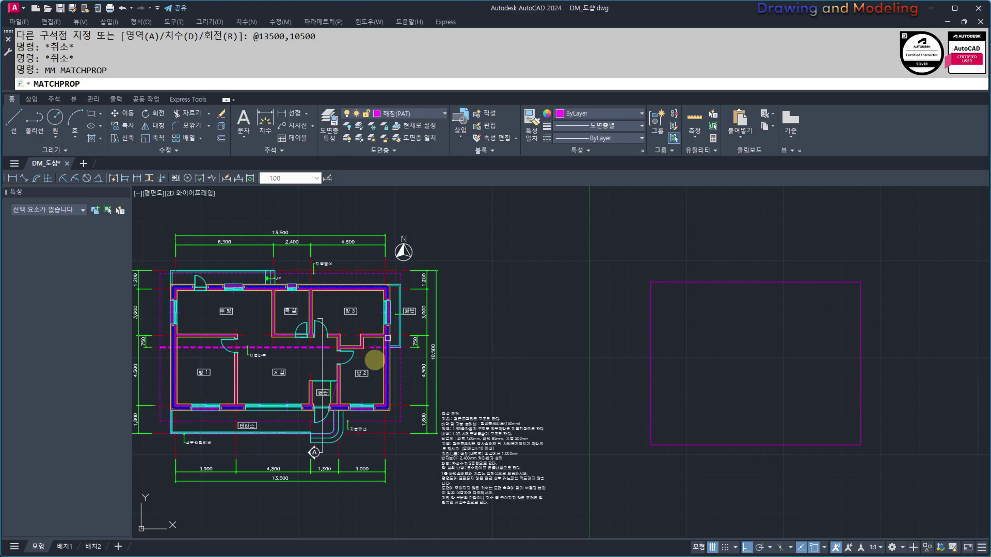
pyautogui.press('Escape')
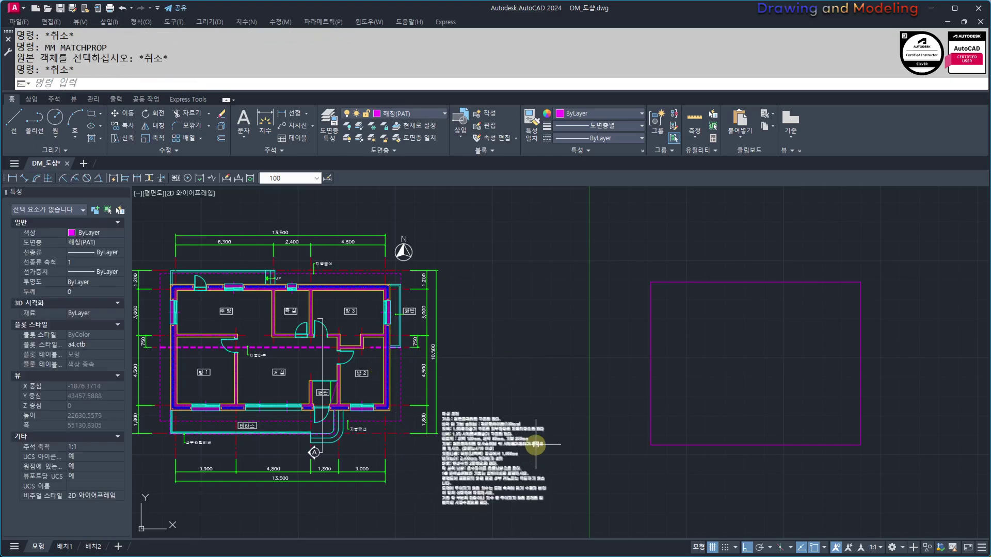
# Match the new rectangle's properties to the floor plan's red centerline.
pyautogui.moveTo(528, 430); pyautogui.dragTo(552, 428, button='middle')
pyautogui.write('MM')
pyautogui.press('space')
pyautogui.click(413, 432)
pyautogui.click(729, 345)
pyautogui.click(655, 392)
pyautogui.press('Escape')
pyautogui.press('Escape')
pyautogui.moveTo(638, 366); pyautogui.dragTo(580, 361, button='middle')
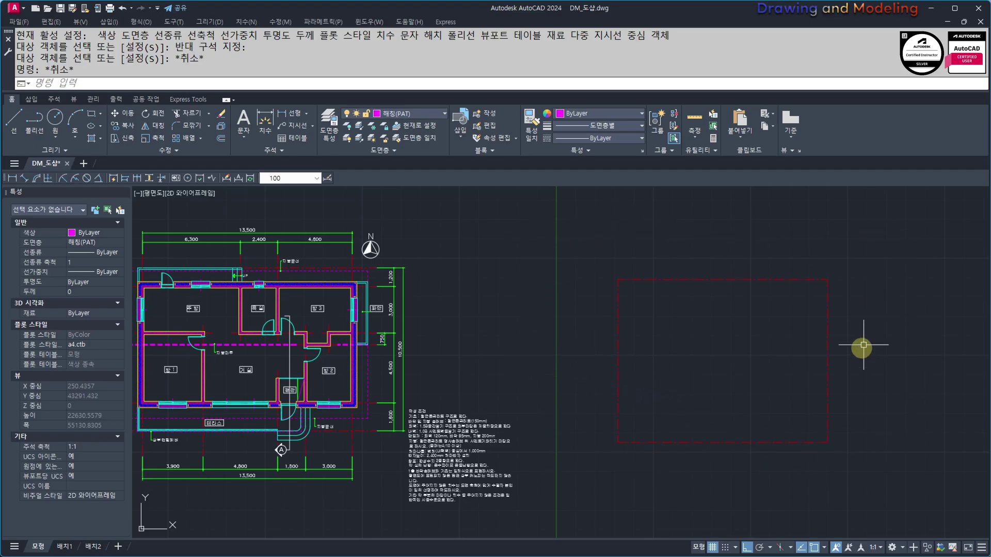
pyautogui.moveTo(612, 375); pyautogui.dragTo(674, 373, button='middle')
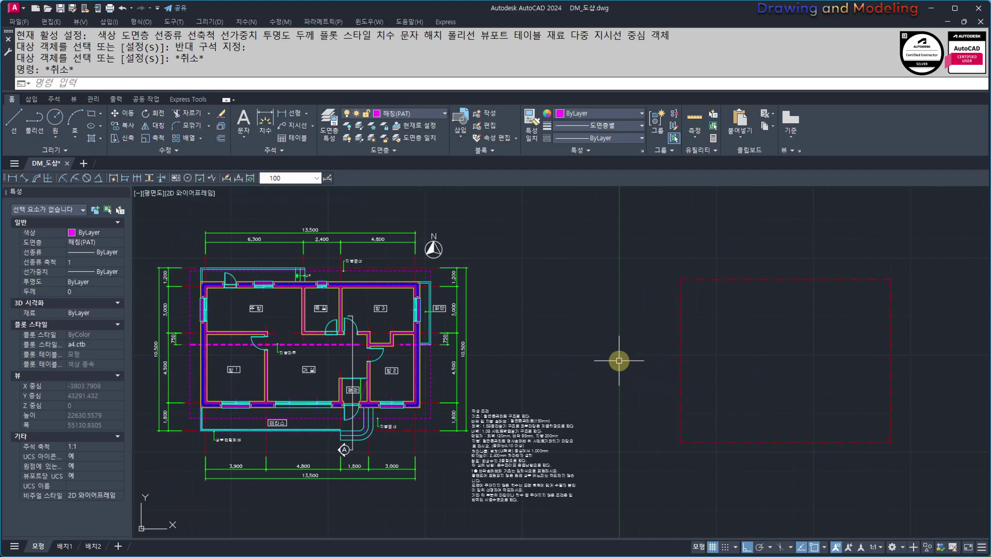
pyautogui.moveTo(629, 359); pyautogui.dragTo(612, 360, button='middle')
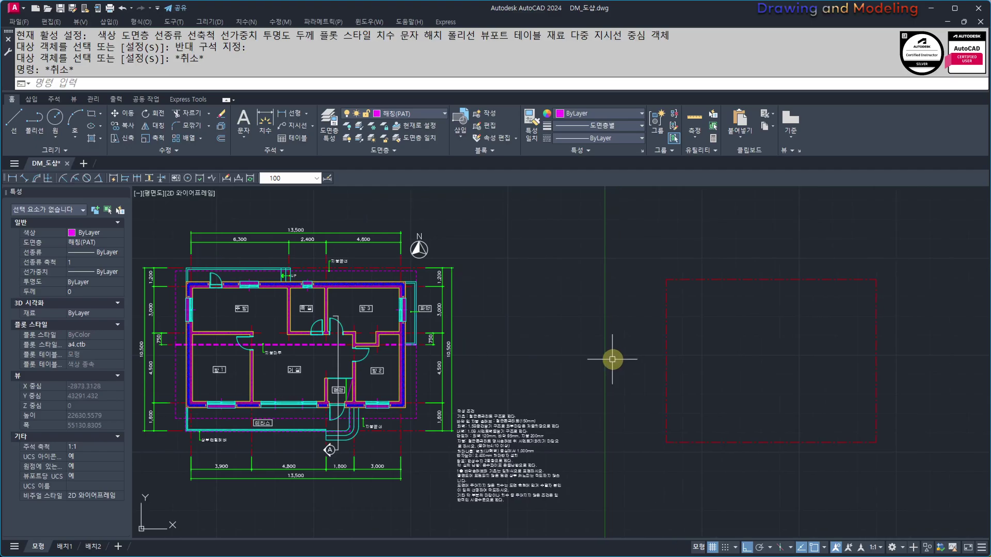
pyautogui.press('Return')
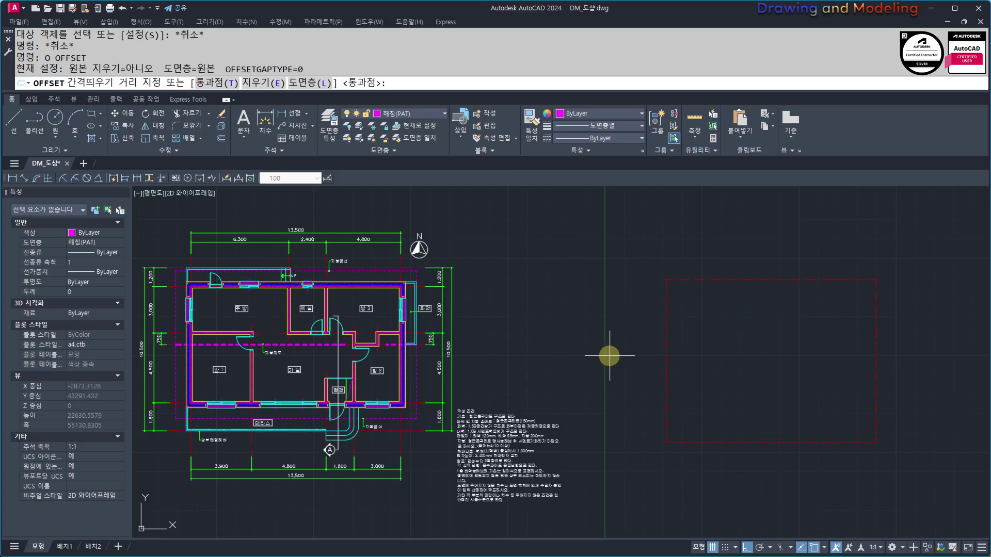
pyautogui.write('200')
pyautogui.press('Return')
pyautogui.press('Escape')
# Offset the red centerline rectangle outward by 2000.
pyautogui.press('Return')
pyautogui.write('2000')
pyautogui.press('Return')
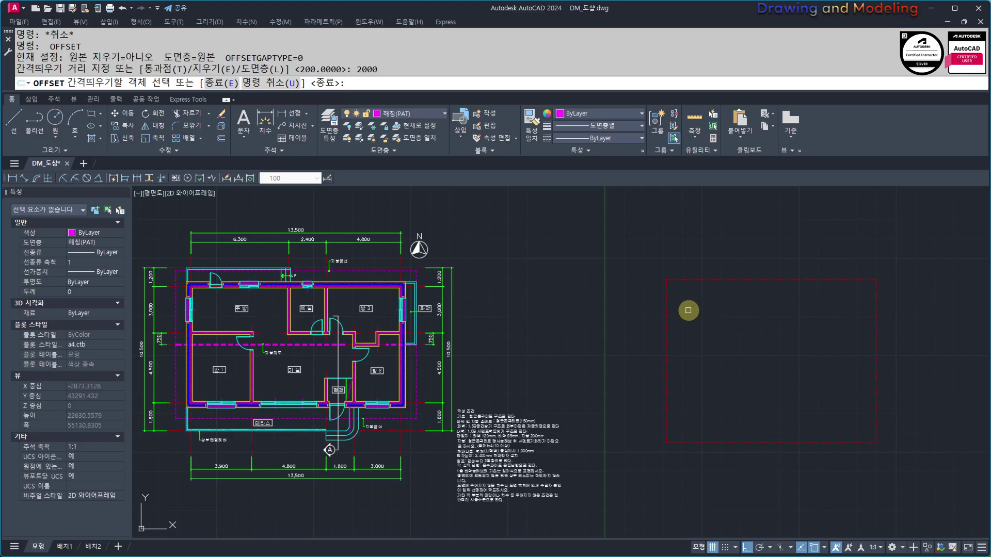
pyautogui.click(666, 302)
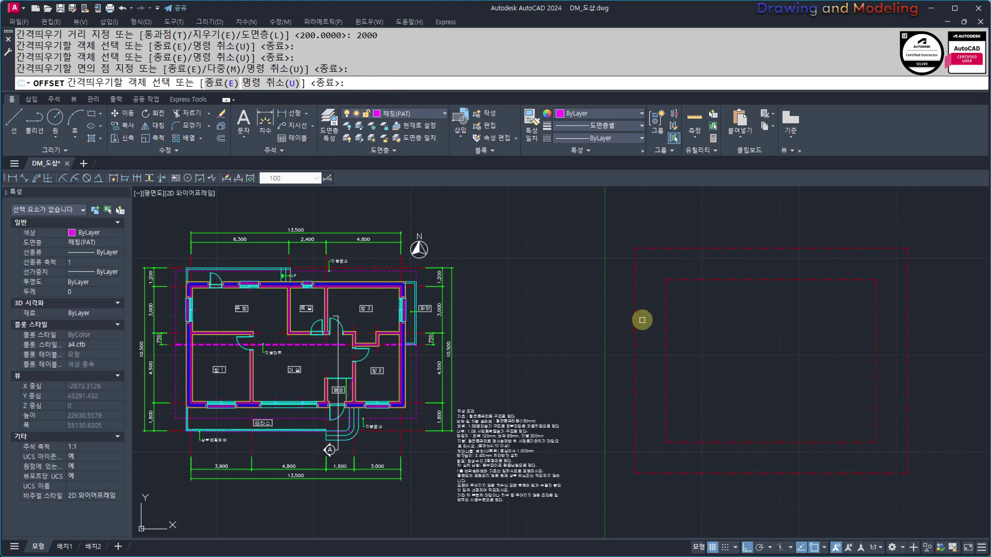
pyautogui.click(635, 335)
pyautogui.press('Escape')
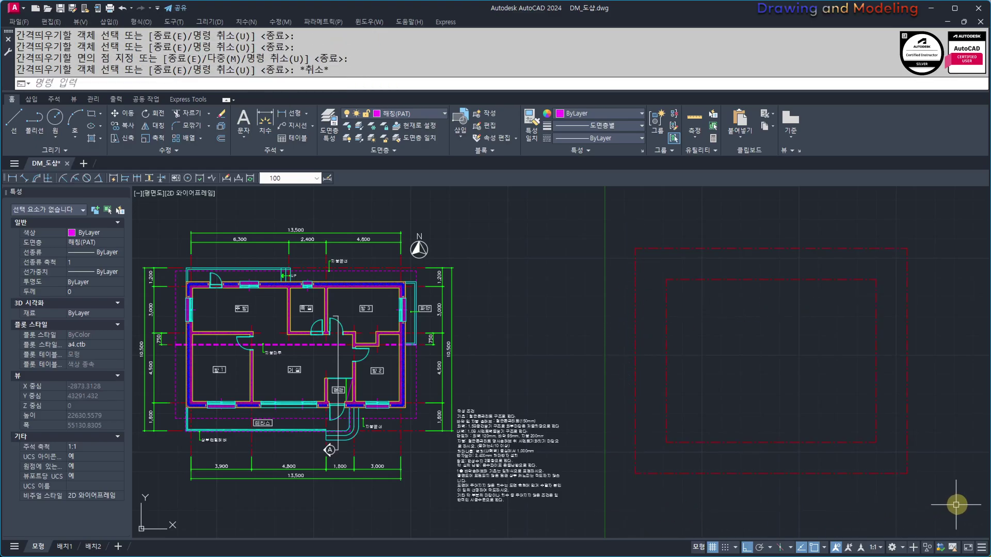
# Move the outer offset rectangle to layer 0.
pyautogui.click(655, 252)
pyautogui.click(592, 222)
pyautogui.click(397, 113)
pyautogui.click(413, 127)
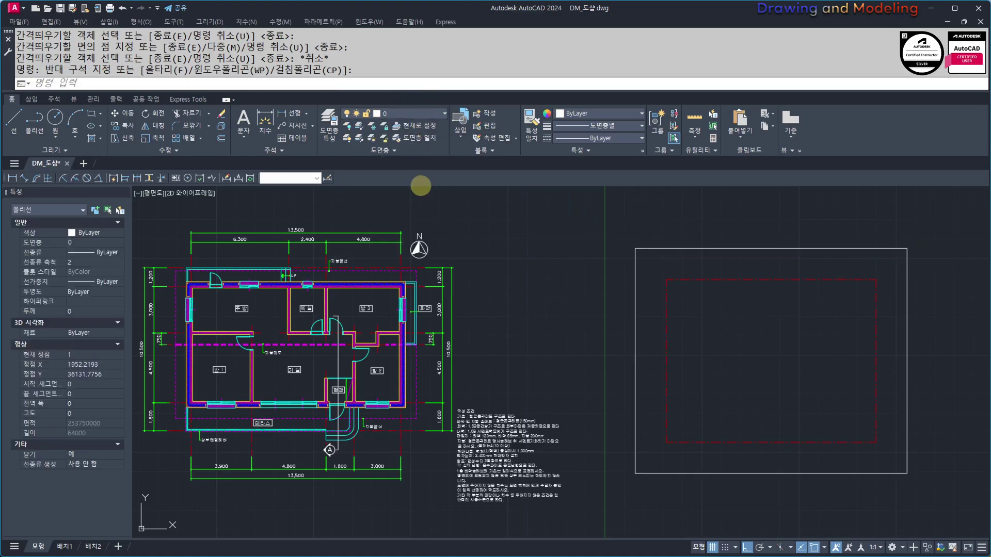
pyautogui.press('Escape')
pyautogui.press('Escape')
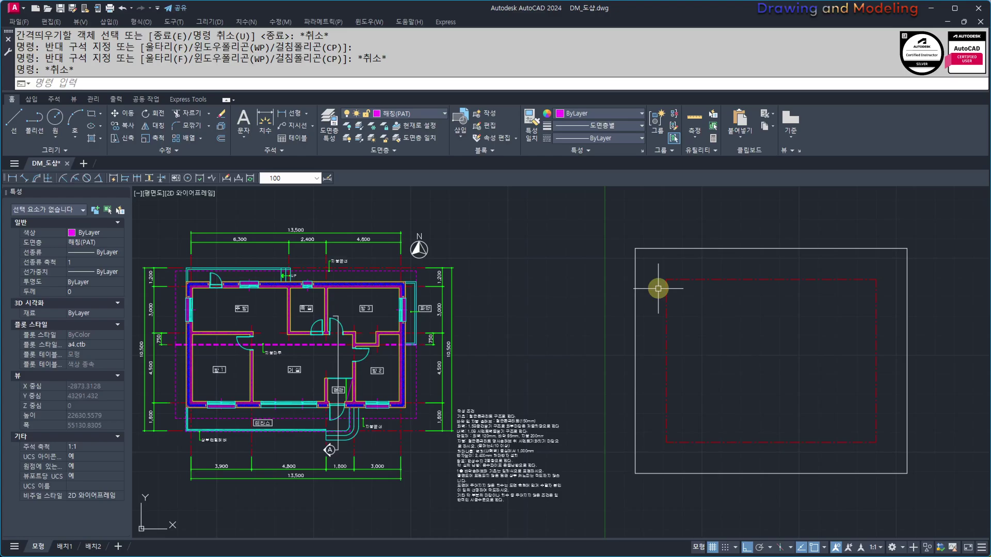
pyautogui.moveTo(684, 324)
pyautogui.mouseDown(button='middle')
pyautogui.moveTo(651, 319)
pyautogui.moveTo(735, 349)
pyautogui.mouseUp(button='middle')
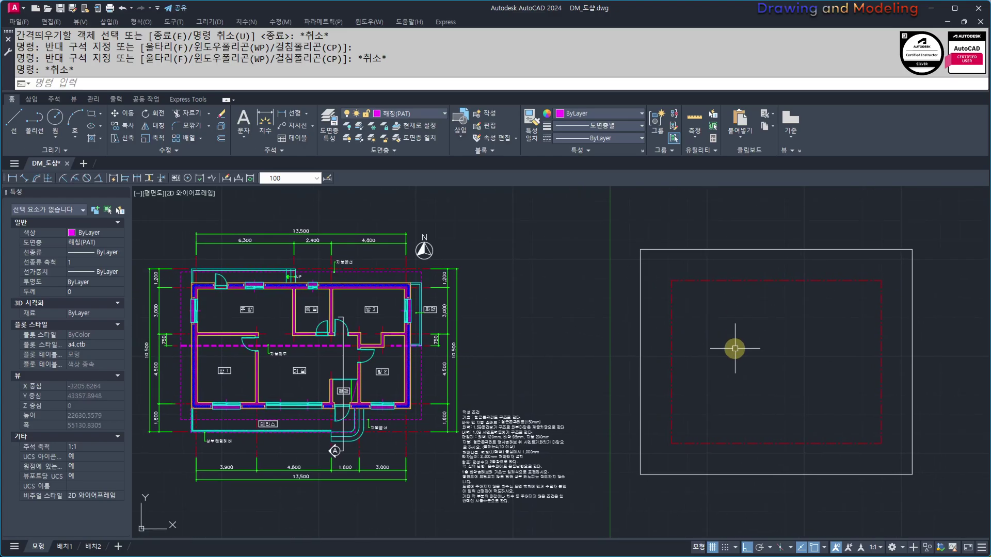
pyautogui.click(672, 308)
pyautogui.click(657, 328)
pyautogui.click(700, 310)
pyautogui.press('Escape')
pyautogui.press('Escape')
pyautogui.click(709, 269)
pyautogui.click(703, 301)
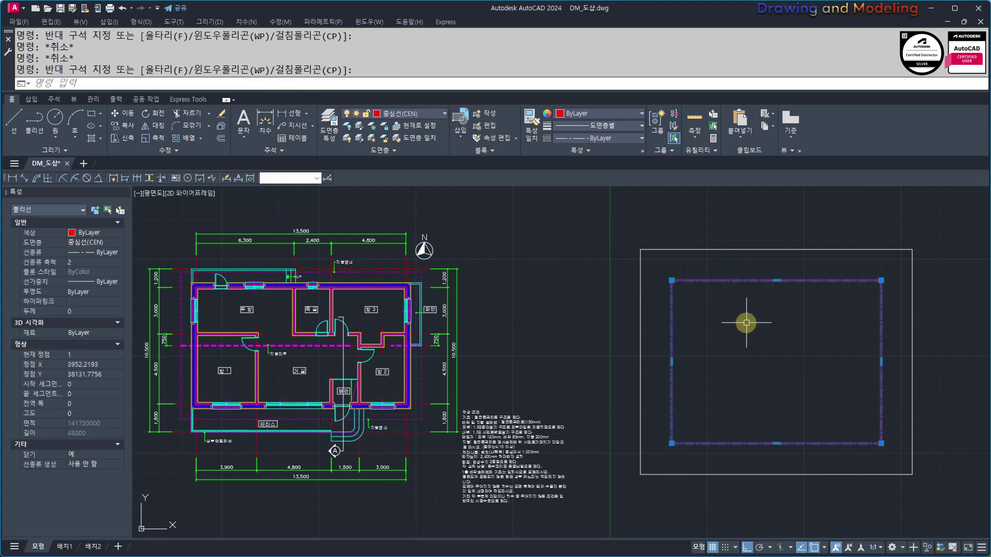
pyautogui.press('Escape')
pyautogui.press('Escape')
# Examine the floor plan's outer walls, front and rear setback dimensions, and roof edge lines.
pyautogui.scroll(3, 428, 314)
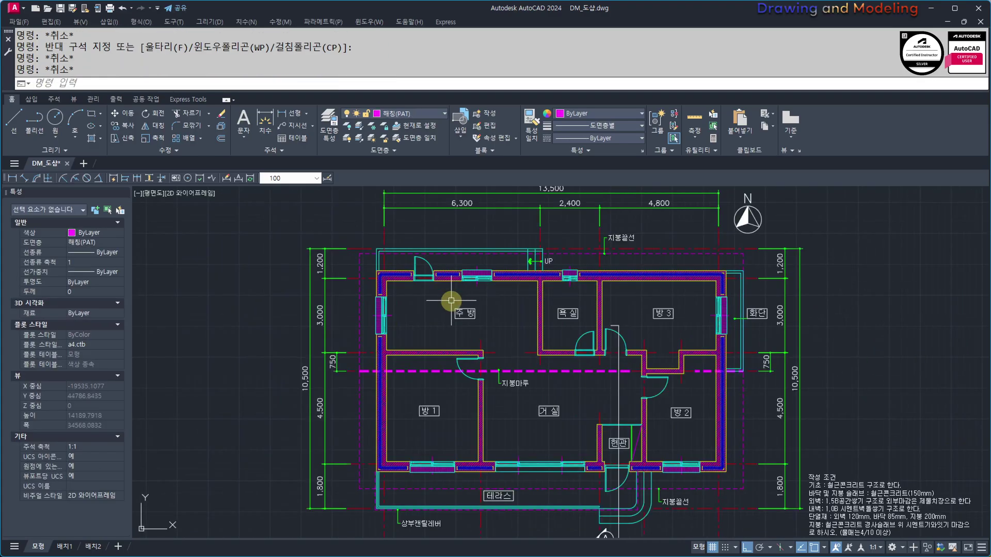
pyautogui.moveTo(451, 301); pyautogui.dragTo(439, 274, button='middle')
pyautogui.moveTo(505, 303); pyautogui.dragTo(473, 306, button='middle')
pyautogui.moveTo(461, 346)
pyautogui.mouseDown(button='middle')
pyautogui.moveTo(487, 312)
pyautogui.moveTo(477, 353)
pyautogui.mouseUp(button='middle')
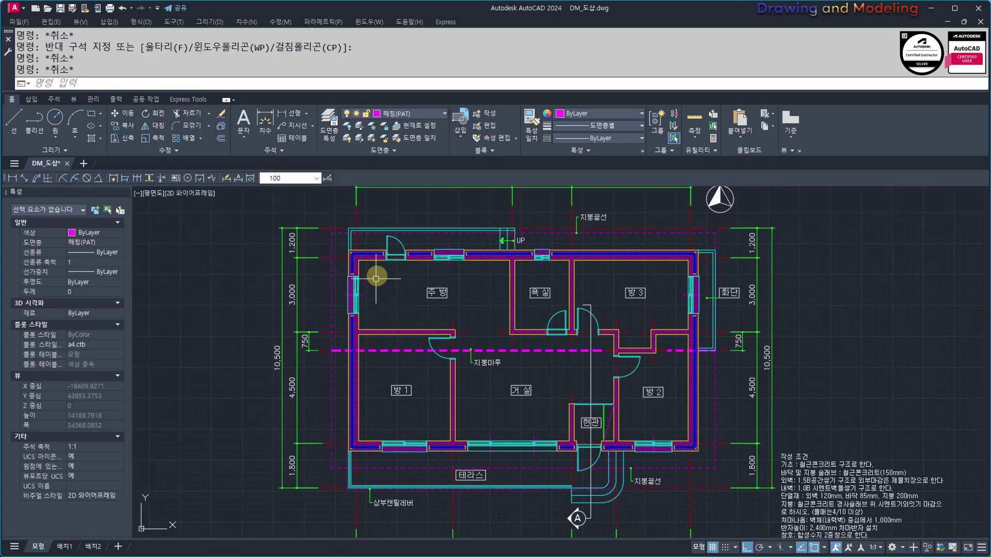
pyautogui.moveTo(373, 308); pyautogui.dragTo(357, 307, button='middle')
pyautogui.moveTo(584, 507); pyautogui.dragTo(604, 474, button='middle')
pyautogui.moveTo(492, 317); pyautogui.dragTo(442, 338, button='middle')
pyautogui.scroll(4, 504, 281)
pyautogui.scroll(-2, 536, 303)
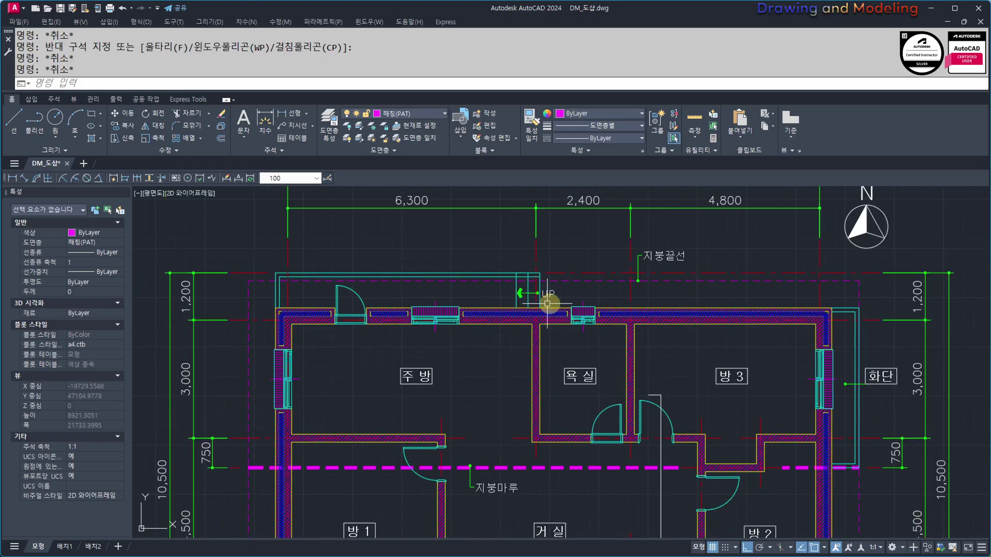
pyautogui.moveTo(260, 297); pyautogui.dragTo(348, 248, button='middle')
pyautogui.scroll(-2, 380, 315)
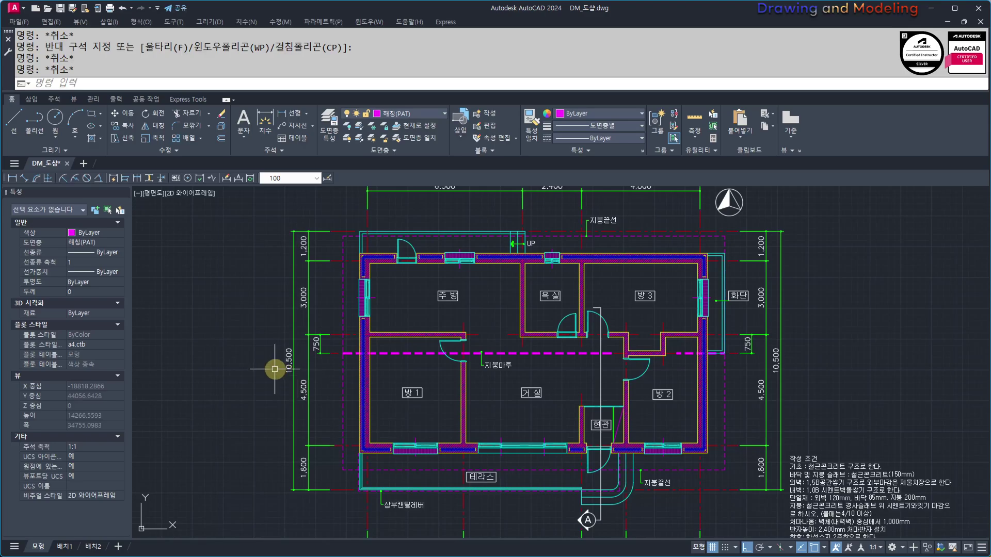
# Explode the inner red centerline rectangle into separate lines.
pyautogui.scroll(-2, 351, 313)
pyautogui.moveTo(749, 332); pyautogui.dragTo(565, 339, button='middle')
pyautogui.click(728, 294)
pyautogui.click(697, 263)
pyautogui.moveTo(663, 343); pyautogui.dragTo(726, 329, button='middle')
pyautogui.write('x')
pyautogui.press('space')
pyautogui.press('Escape')
pyautogui.press('Escape')
pyautogui.click(740, 287)
pyautogui.click(735, 244)
pyautogui.press('Escape')
pyautogui.press('Escape')
# Offset the upper centerline of the exploded rectangle downward by 1200.
pyautogui.write('o')
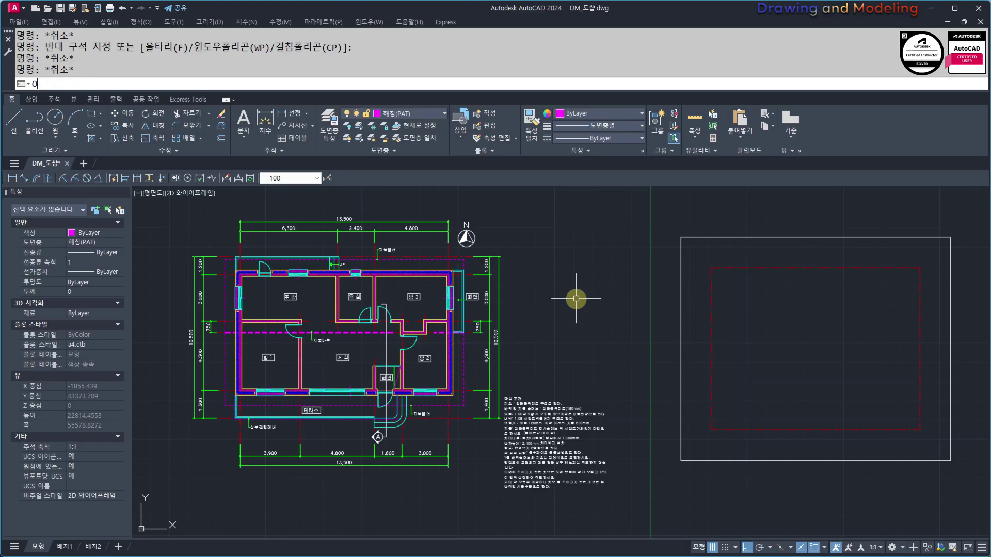
pyautogui.press('Return')
pyautogui.write('1200')
pyautogui.press('Return')
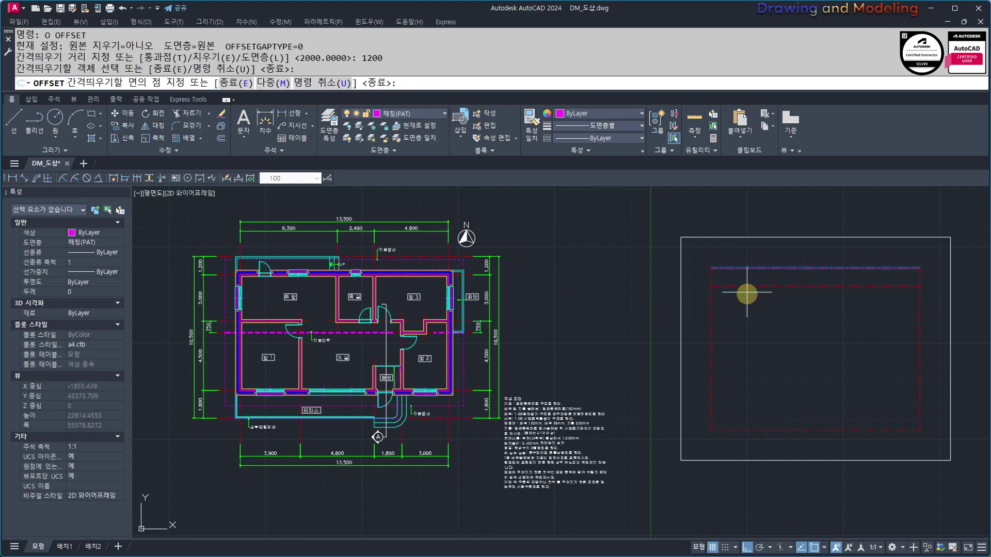
pyautogui.press('Escape')
# Offset the lower centerline of the exploded rectangle upward by 1800.
pyautogui.press('Return')
pyautogui.write('1')
pyautogui.press('Return')
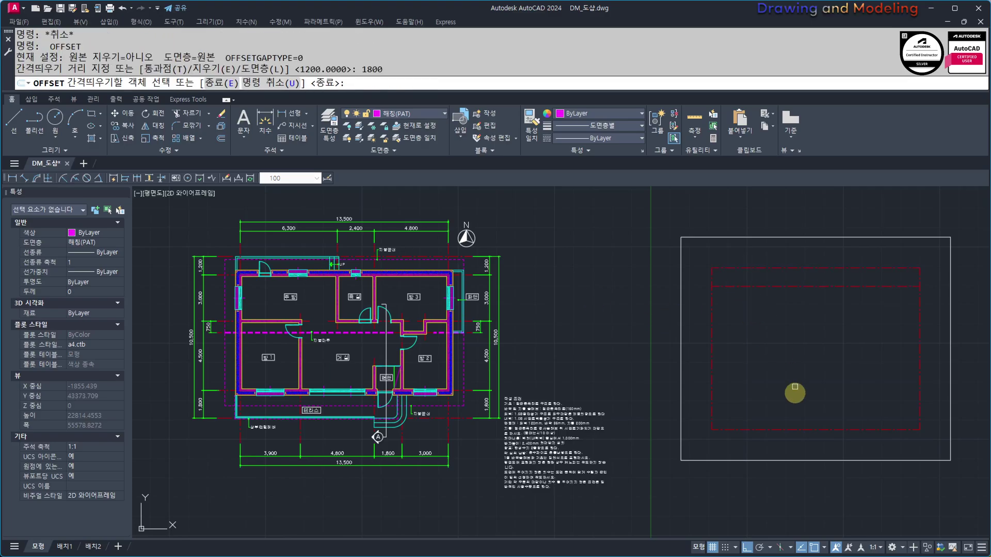
pyautogui.click(726, 430)
pyautogui.click(736, 401)
pyautogui.press('Escape')
pyautogui.press('Escape')
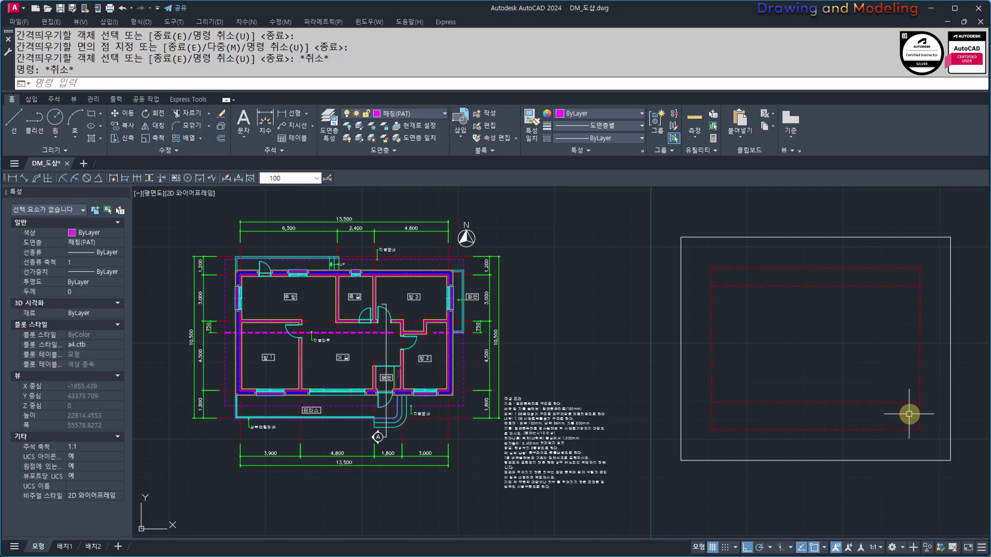
# Erase the original lower and upper centerlines, keeping the two offset lines.
pyautogui.click(869, 417)
pyautogui.click(830, 458)
pyautogui.write('e')
pyautogui.click(809, 278)
pyautogui.click(792, 260)
pyautogui.write('e f')
# Fillet the side centerlines with the offset horizontal lines to clean up the rectangle's corners.
pyautogui.click(909, 287)
pyautogui.click(918, 400)
pyautogui.press('Return')
pyautogui.click(794, 401)
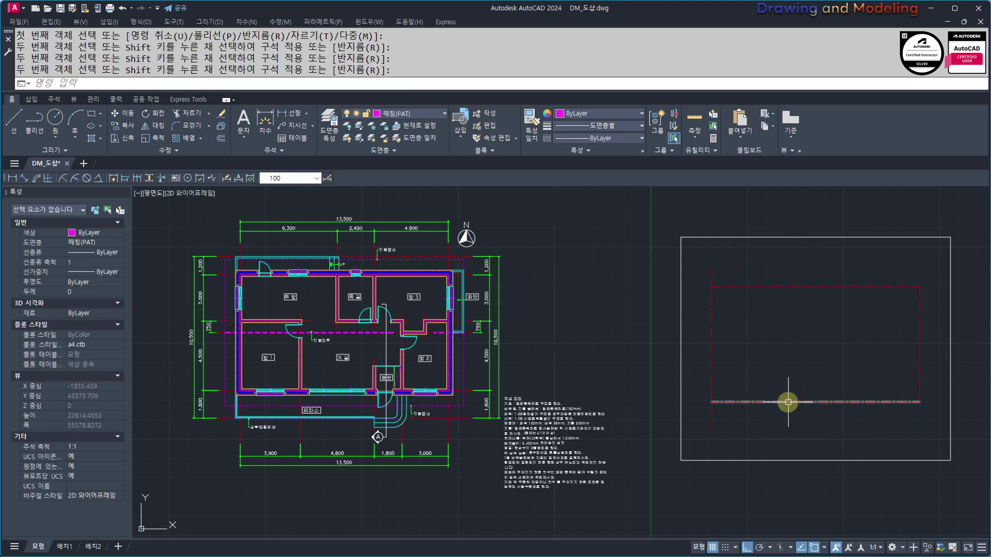
pyautogui.click(711, 382)
pyautogui.press('Return')
pyautogui.click(711, 294)
pyautogui.click(717, 291)
pyautogui.press('Escape')
pyautogui.press('Return')
pyautogui.click(707, 296)
pyautogui.click(714, 292)
pyautogui.click(719, 287)
pyautogui.click(703, 301)
pyautogui.click(712, 300)
pyautogui.press('Escape')
pyautogui.press('Escape')
# Join the four inner centerlines into a closed polyline and select it for checking.
pyautogui.moveTo(821, 398); pyautogui.dragTo(760, 395, button='middle')
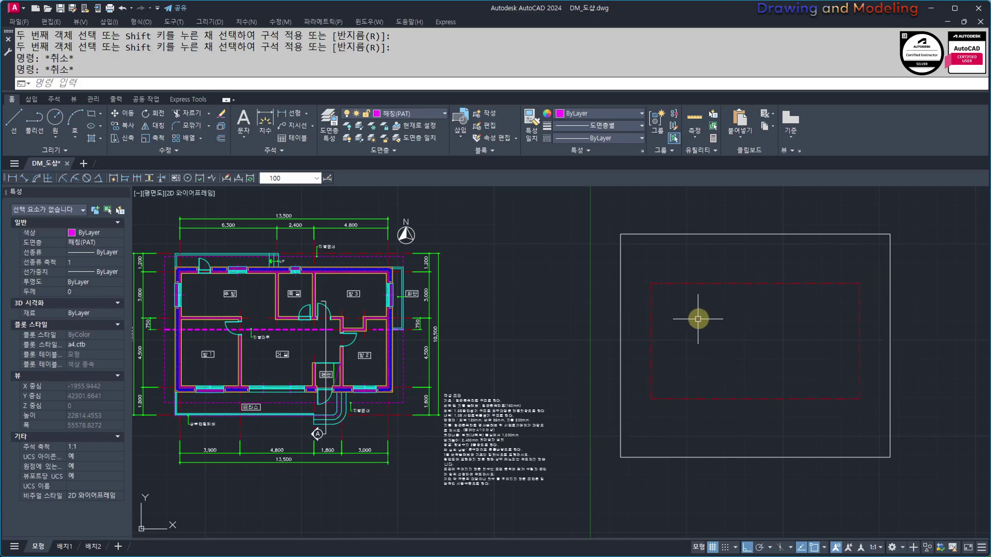
pyautogui.moveTo(703, 315); pyautogui.dragTo(735, 317, button='middle')
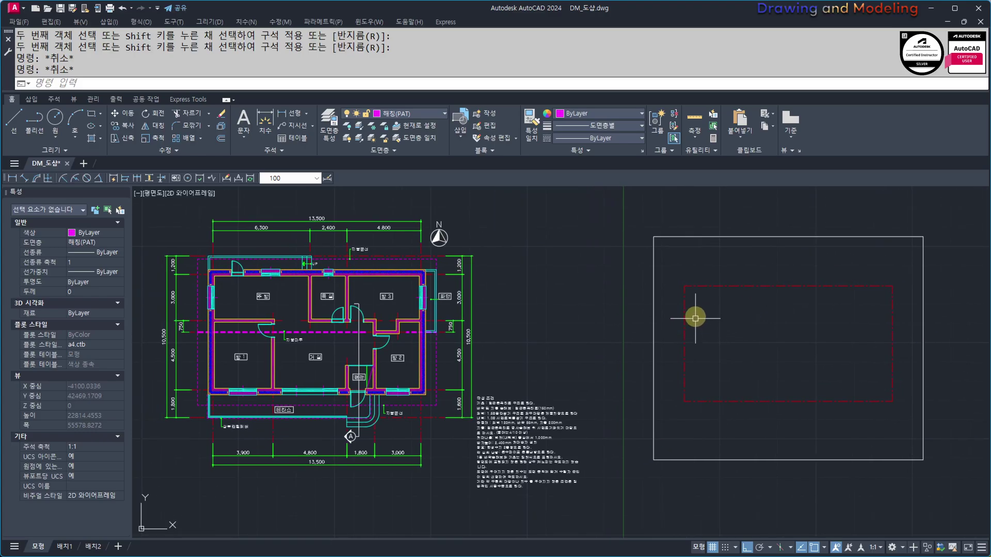
pyautogui.click(677, 261)
pyautogui.click(928, 449)
pyautogui.write('j')
pyautogui.press('Return')
pyautogui.click(723, 323)
pyautogui.click(661, 339)
pyautogui.press('Escape')
pyautogui.press('Escape')
pyautogui.click(784, 269)
pyautogui.click(761, 312)
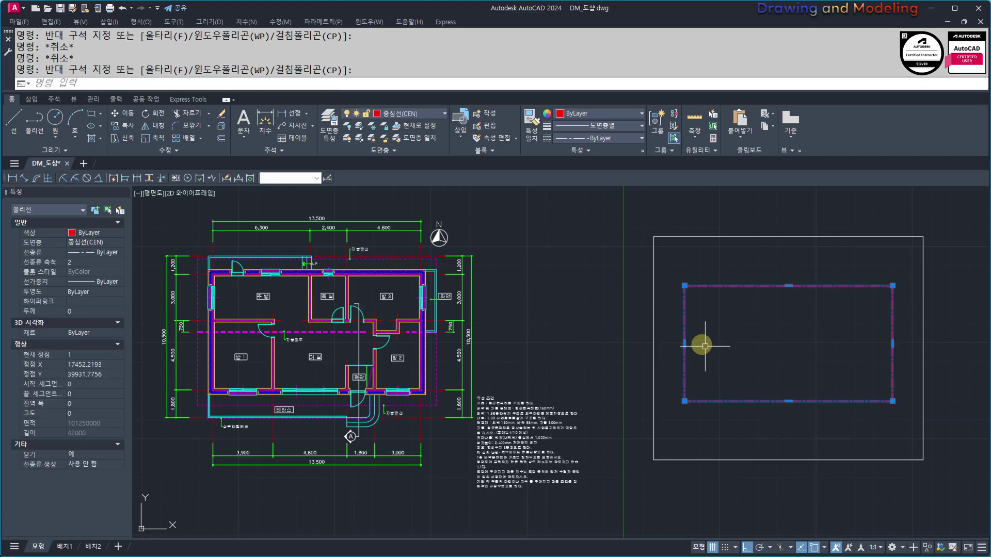
pyautogui.press('Escape')
pyautogui.scroll(4, 274, 281)
pyautogui.scroll(-6, 655, 354)
pyautogui.scroll(2, 459, 341)
pyautogui.moveTo(478, 342); pyautogui.dragTo(503, 346, button='middle')
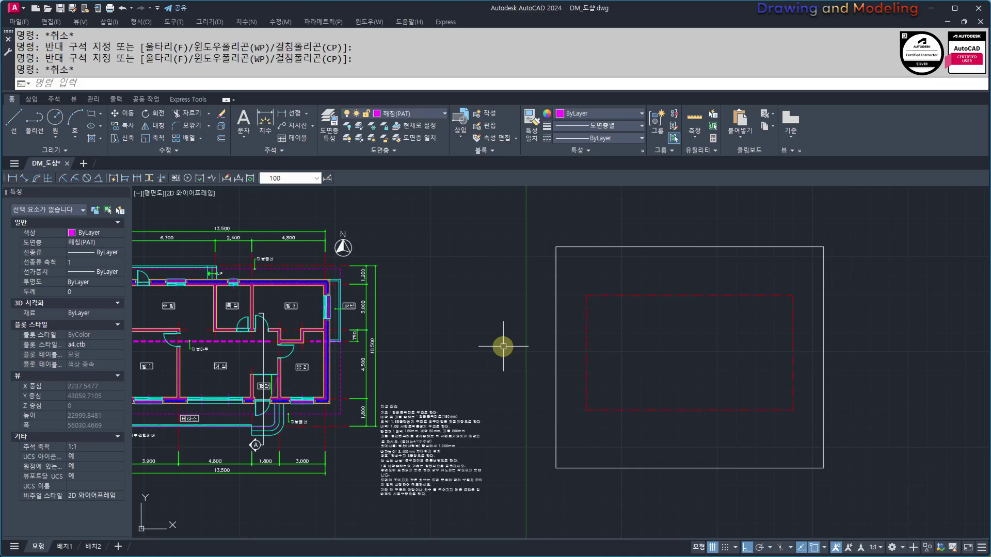
pyautogui.moveTo(556, 335); pyautogui.dragTo(632, 344, button='middle')
pyautogui.click(678, 328)
pyautogui.click(648, 354)
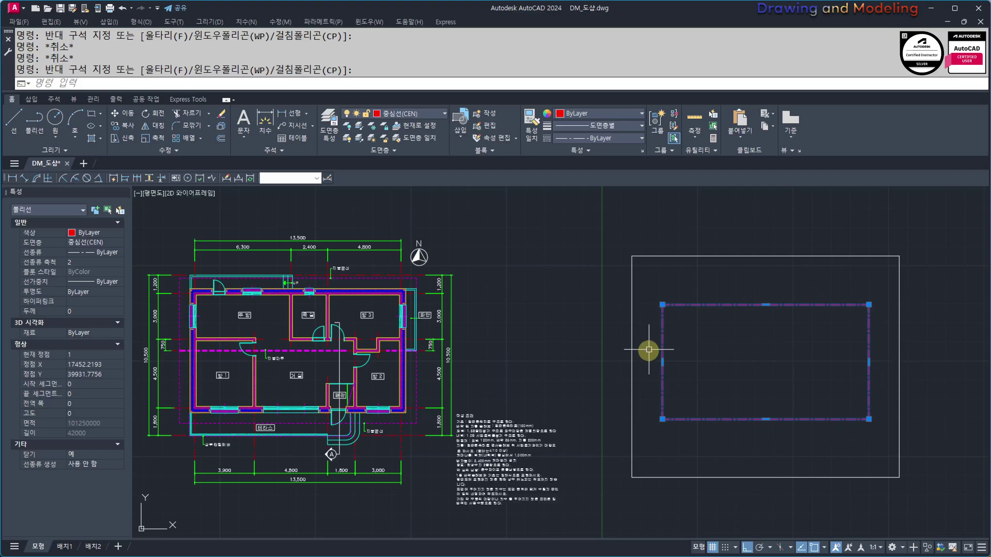
# Offset the inner closed centerline rectangle by 100 to both its inner and outer sides.
pyautogui.press('Escape')
pyautogui.write('o')
pyautogui.press('Return')
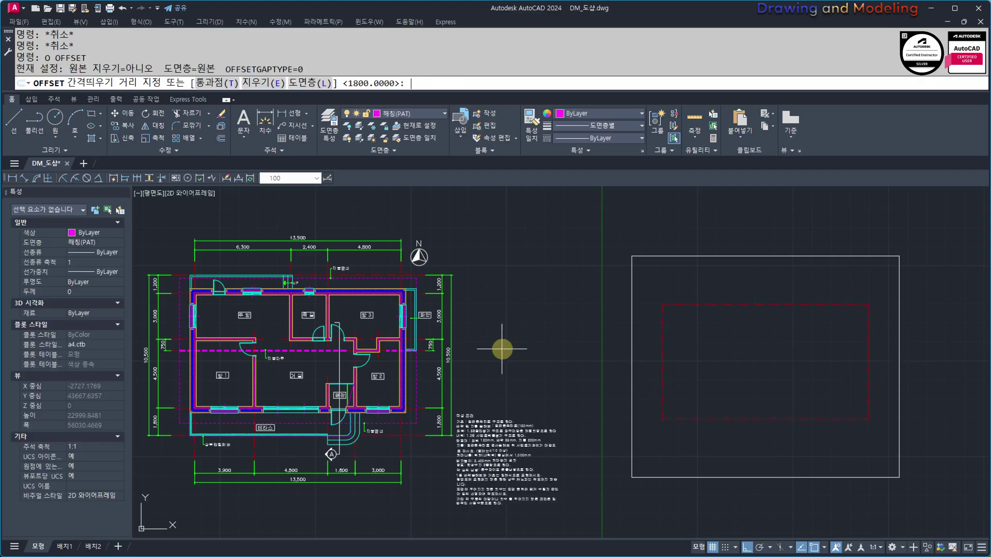
pyautogui.press('Return')
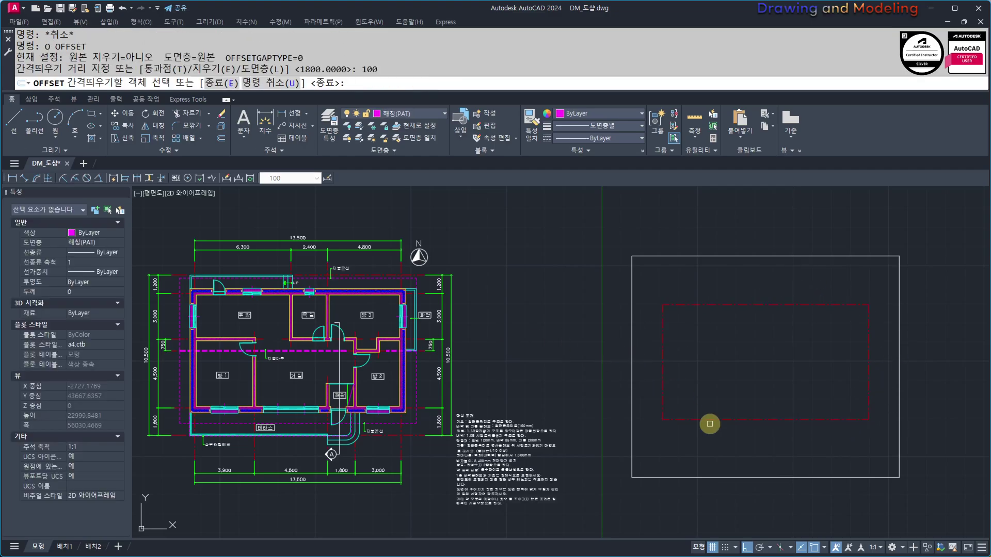
pyautogui.scroll(3, 646, 417)
pyautogui.click(709, 349)
pyautogui.click(737, 355)
pyautogui.click(710, 375)
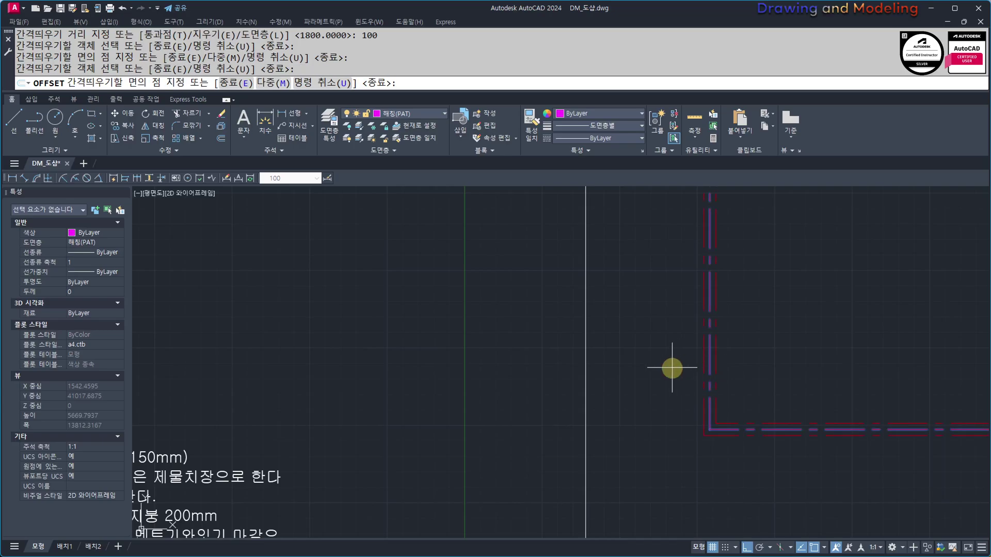
pyautogui.click(675, 367)
# Examine the written drawing conditions for wall structure and insulation thickness, and compare them with the plan's exterior wall layers.
pyautogui.scroll(-3, 697, 353)
pyautogui.scroll(4, 475, 439)
pyautogui.moveTo(722, 372); pyautogui.dragTo(543, 435, button='middle')
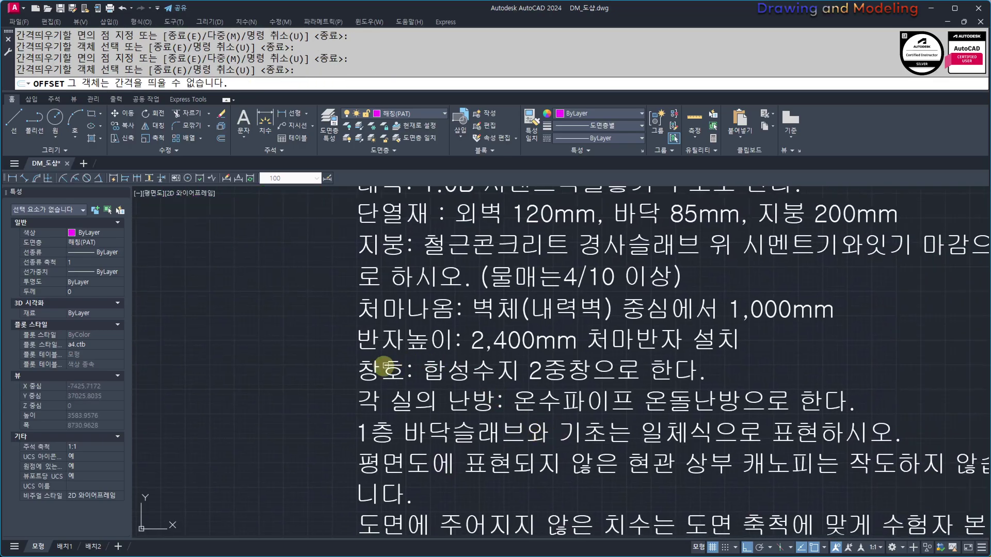
pyautogui.click(375, 370)
pyautogui.moveTo(490, 368); pyautogui.dragTo(470, 406, button='middle')
pyautogui.click(464, 364)
pyautogui.click(493, 356)
pyautogui.scroll(-5, 405, 305)
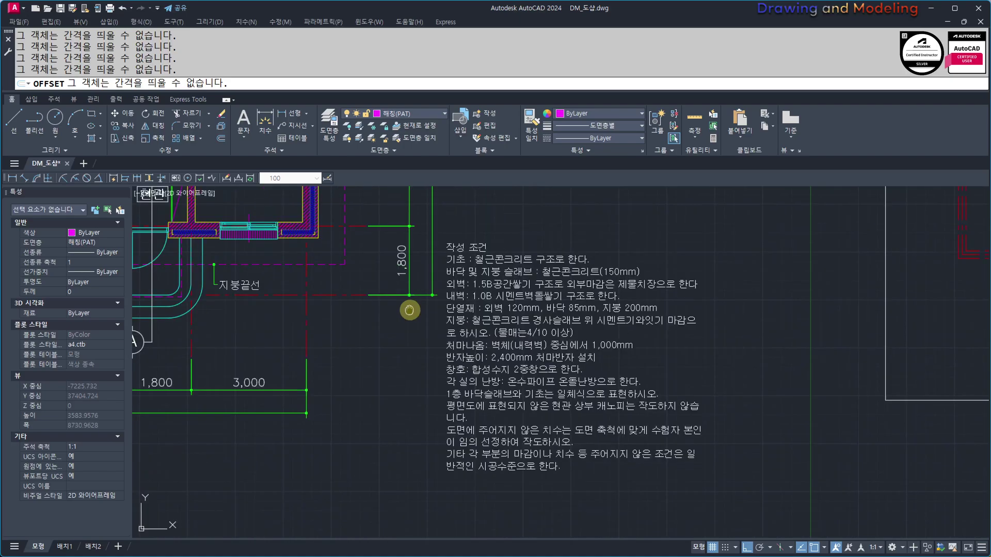
pyautogui.scroll(6, 694, 287)
pyautogui.scroll(-6, 720, 314)
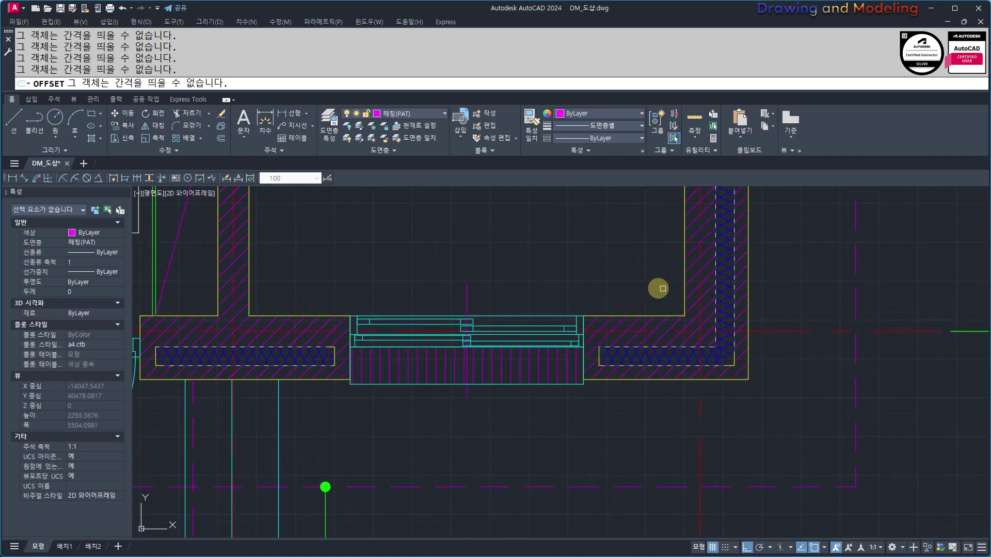
pyautogui.scroll(5, 487, 383)
pyautogui.scroll(4, 516, 356)
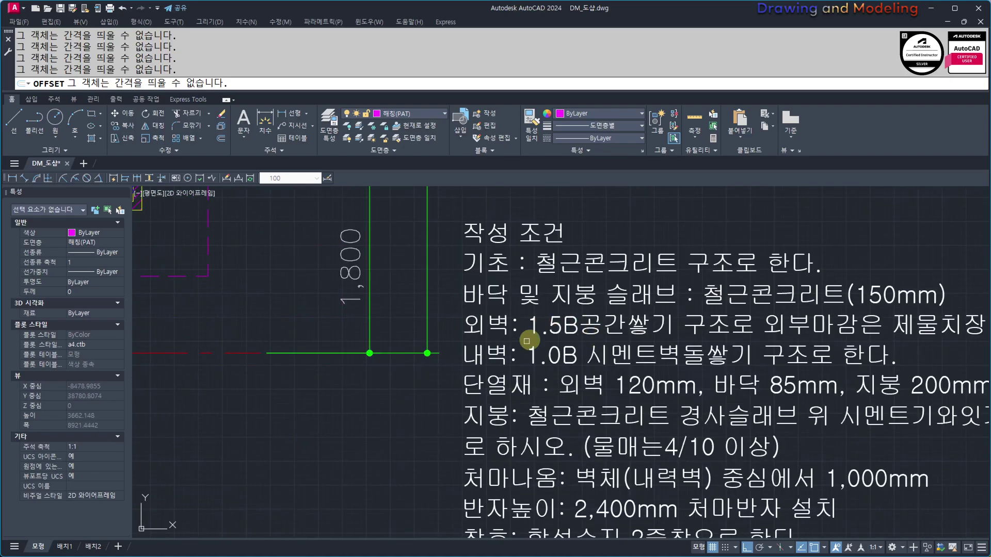
pyautogui.scroll(-4, 552, 362)
pyautogui.scroll(5, 665, 338)
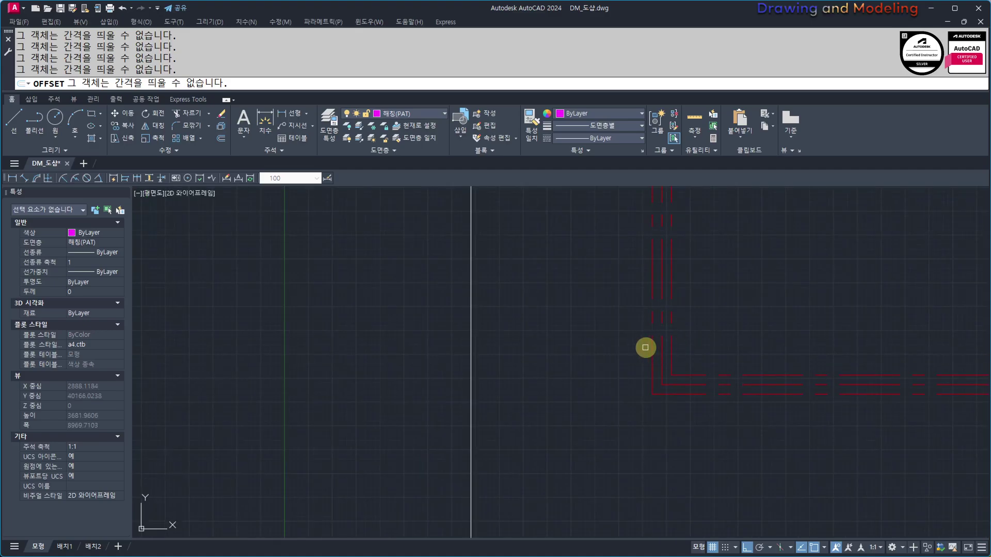
# Offset the outer of the two wall lines outward by 120 for the insulation gap.
pyautogui.press('Escape')
pyautogui.press('Escape')
pyautogui.press('Escape')
pyautogui.write('O')
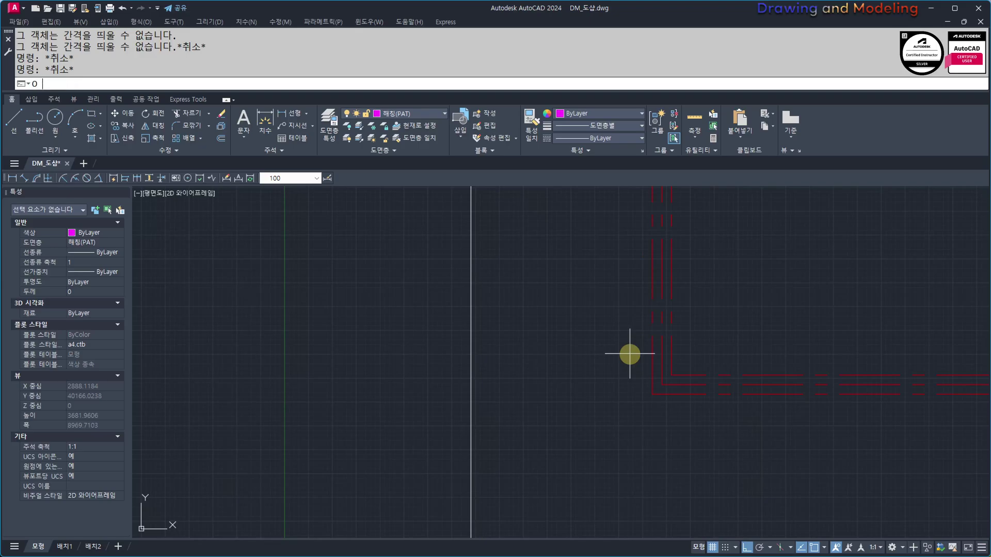
pyautogui.press('Return')
pyautogui.write('120')
pyautogui.press('Return')
pyautogui.click(651, 318)
pyautogui.click(597, 319)
pyautogui.press('Escape')
pyautogui.press('Escape')
# Offset the outermost wall line outward by 90 for the outer brick layer.
pyautogui.press('Return')
pyautogui.write('90')
pyautogui.press('Return')
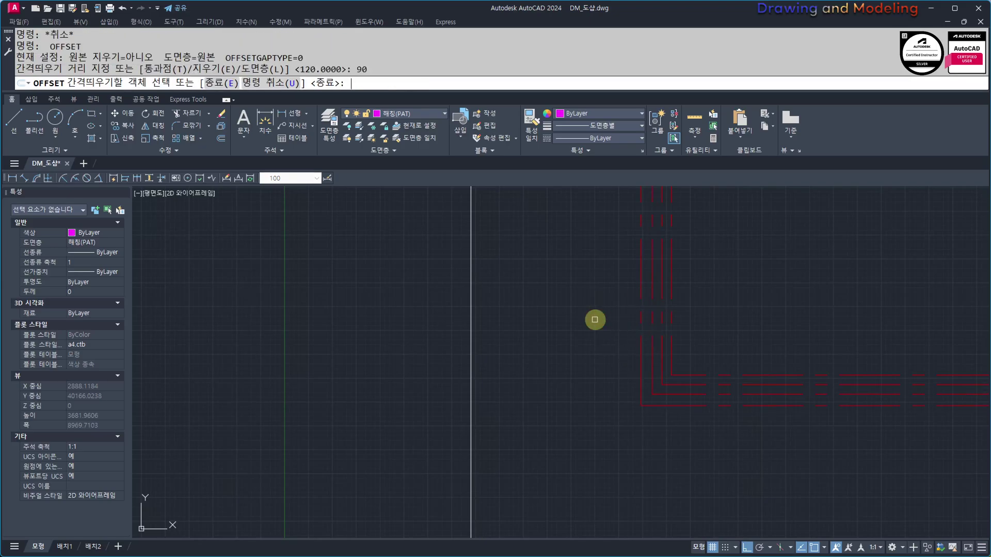
pyautogui.click(638, 263)
pyautogui.click(573, 294)
pyautogui.press('Escape')
# Assign the four offset wall outlines around the centerline to the 단면선(CON) layer.
pyautogui.scroll(-5, 564, 354)
pyautogui.scroll(5, 579, 377)
pyautogui.click(732, 261)
pyautogui.click(670, 305)
pyautogui.press('Escape')
pyautogui.press('Escape')
pyautogui.click(706, 285)
pyautogui.click(692, 297)
pyautogui.click(672, 334)
pyautogui.click(593, 377)
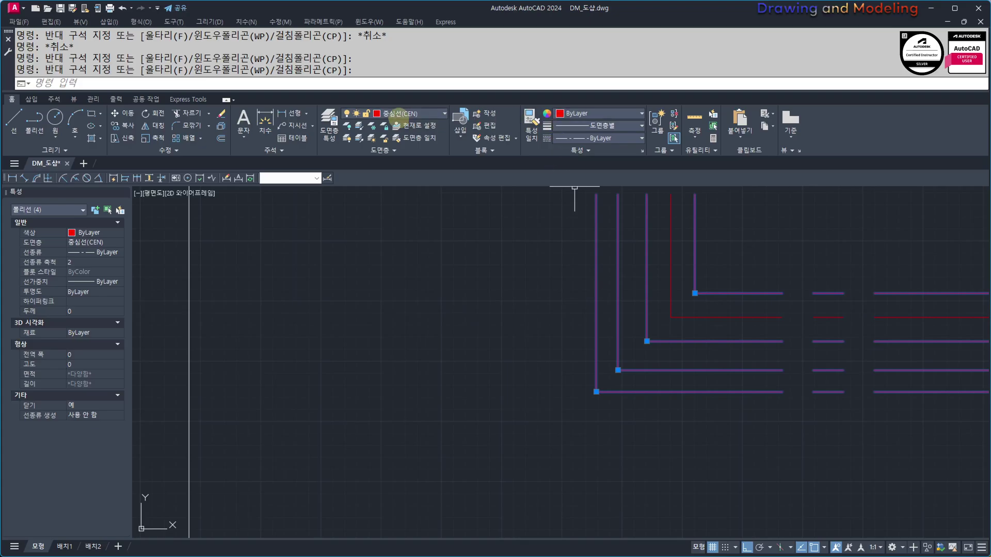
pyautogui.click(399, 116)
pyautogui.click(398, 150)
pyautogui.press('Escape')
pyautogui.press('Escape')
# Turn off the 단면선(CON) layer by picking one of the wall outlines.
pyautogui.scroll(-4, 437, 335)
pyautogui.moveTo(499, 315); pyautogui.dragTo(502, 454, button='middle')
pyautogui.scroll(-4, 502, 455)
pyautogui.scroll(2, 548, 385)
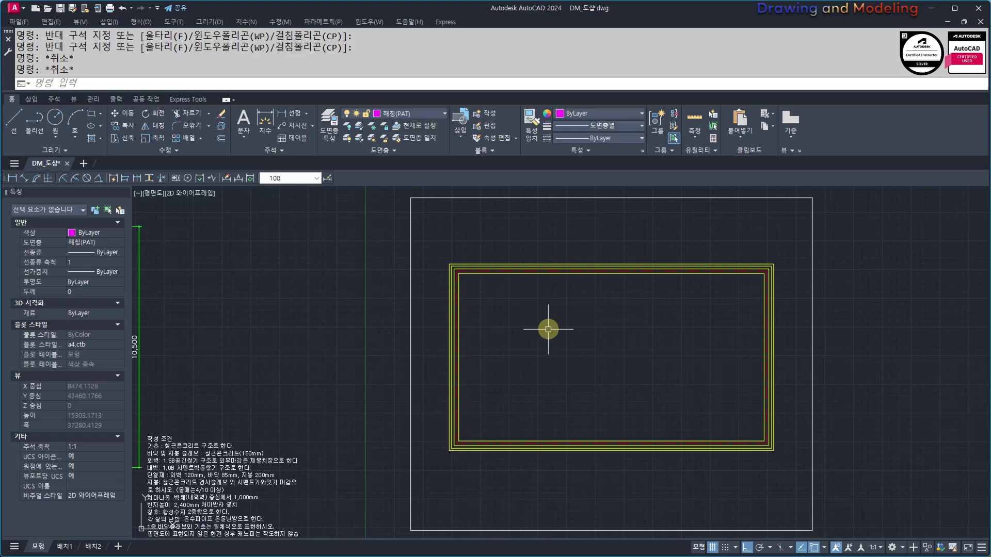
pyautogui.moveTo(557, 329); pyautogui.dragTo(580, 333, button='middle')
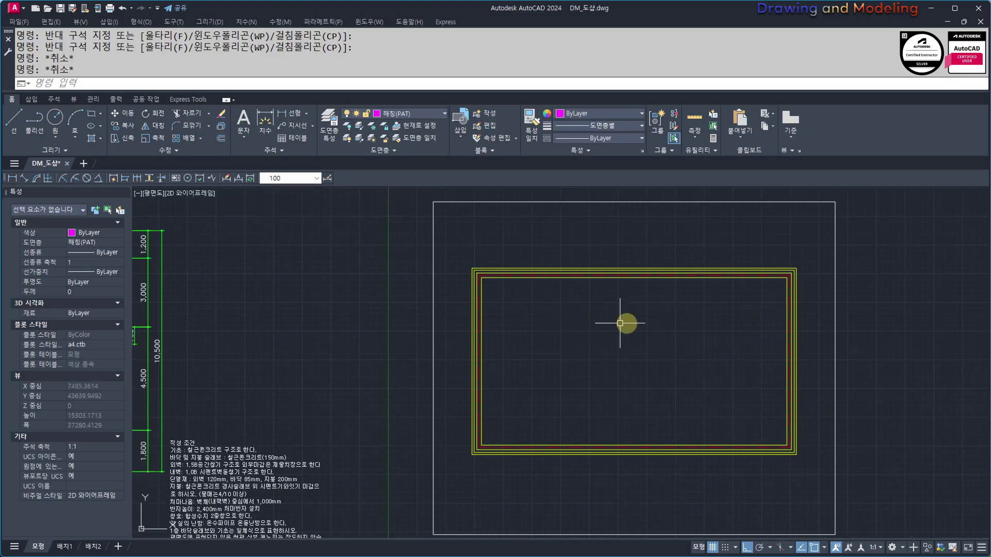
pyautogui.press('Return')
pyautogui.click(675, 271)
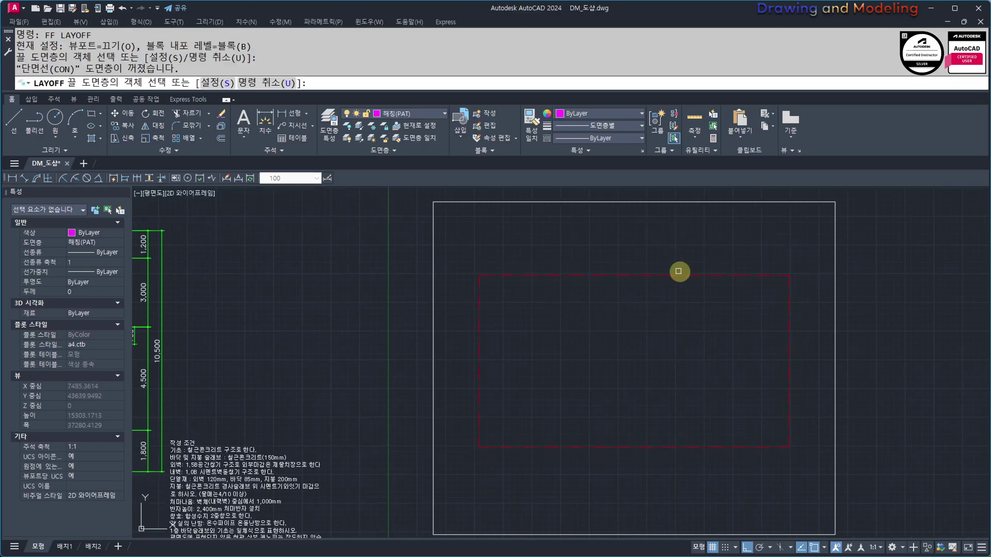
pyautogui.press('Escape')
# Explode the red centerline rectangle into separate lines.
pyautogui.scroll(-4, 636, 303)
pyautogui.scroll(2, 721, 272)
pyautogui.click(721, 272)
pyautogui.click(683, 327)
pyautogui.write('x')
pyautogui.press('space')
pyautogui.press('Escape')
pyautogui.press('Escape')
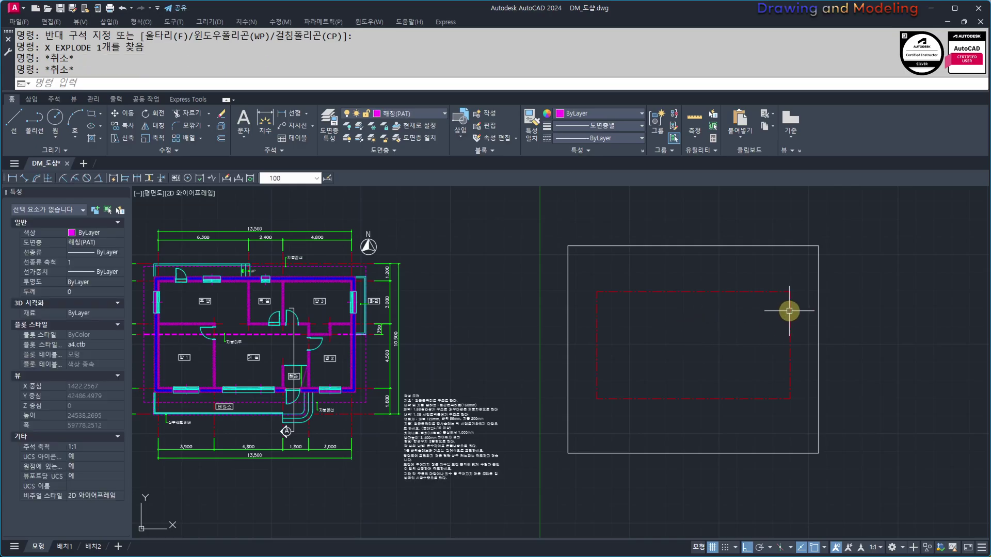
# Join the four exploded centerlines back into a single closed polyline.
pyautogui.click(795, 284)
pyautogui.click(616, 408)
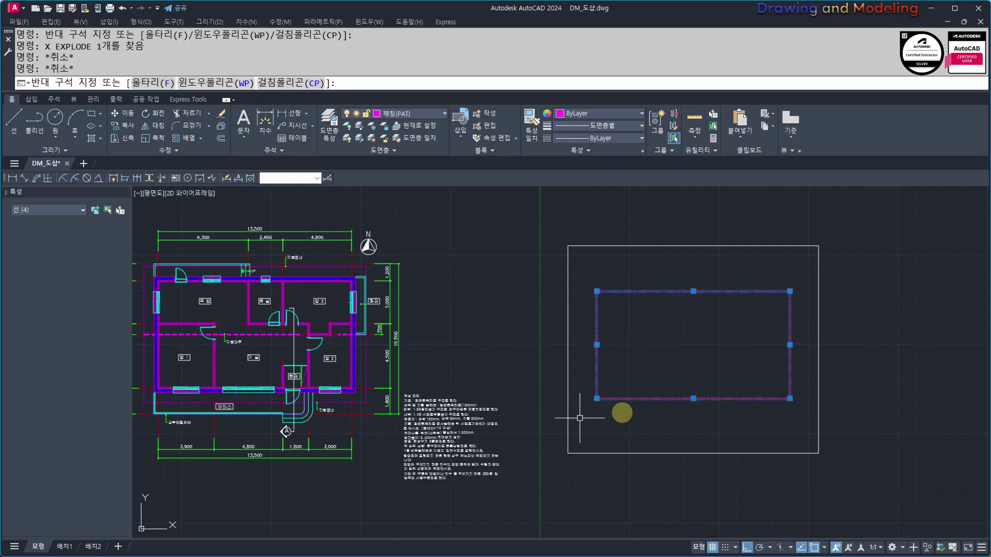
pyautogui.moveTo(650, 399); pyautogui.dragTo(657, 402, button='middle')
pyautogui.write('j')
pyautogui.press('Return')
pyautogui.press('Escape')
pyautogui.press('Escape')
# Offset the centerline rectangle outward by 1000 for the roof edge.
pyautogui.write('o')
pyautogui.press('Return')
pyautogui.write('600')
pyautogui.press('Escape')
pyautogui.press('Escape')
pyautogui.press('Return')
pyautogui.write('1000')
pyautogui.press('Return')
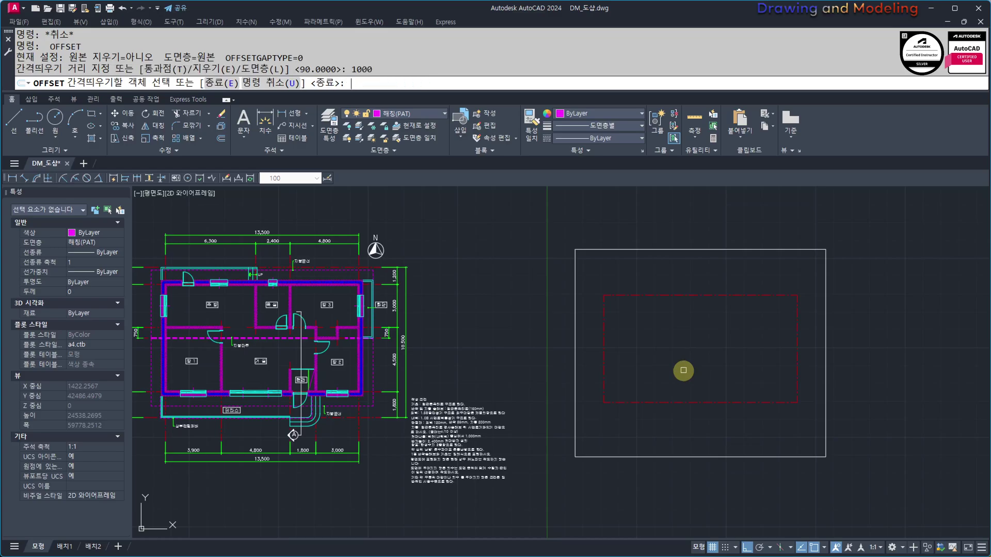
pyautogui.click(657, 406)
pyautogui.click(658, 408)
pyautogui.press('Escape')
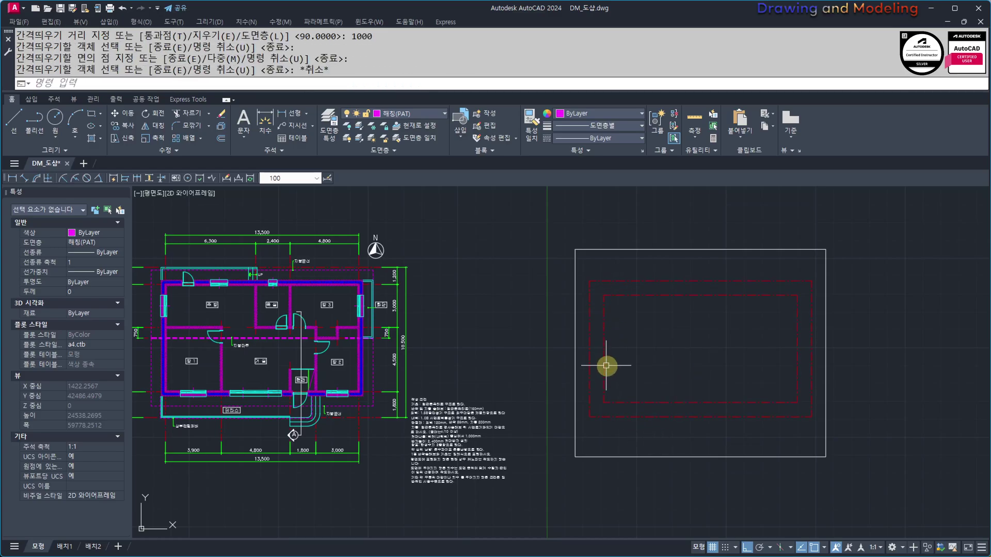
# Assign the roof edge outline to the 숨은선(HID) layer and edit its linetype scale.
pyautogui.click(614, 281)
pyautogui.click(608, 270)
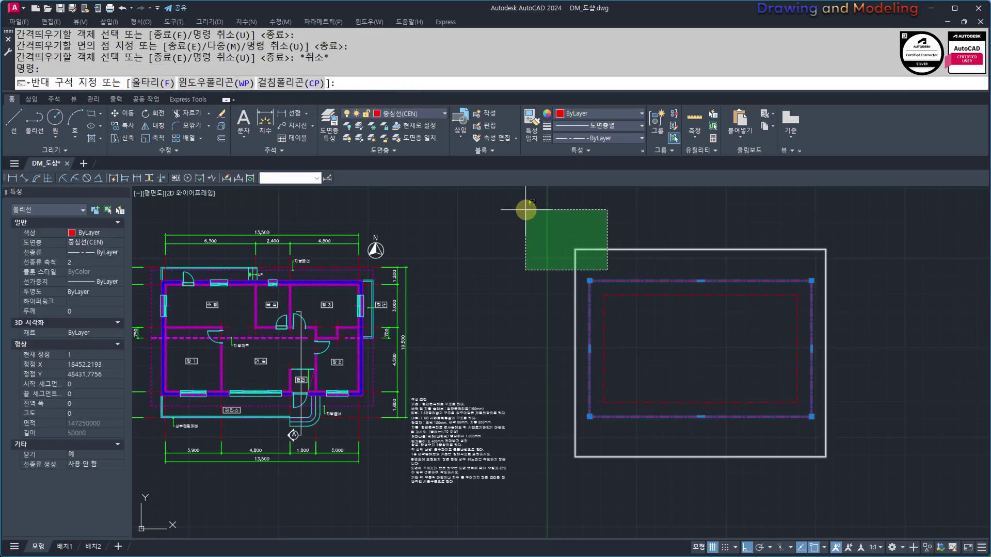
pyautogui.press('Escape')
pyautogui.click(402, 113)
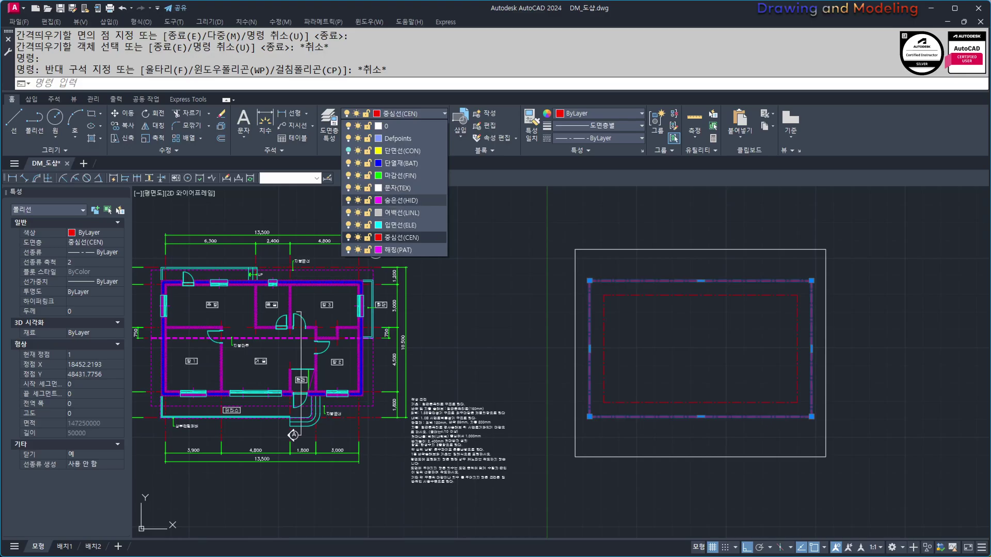
pyautogui.click(401, 200)
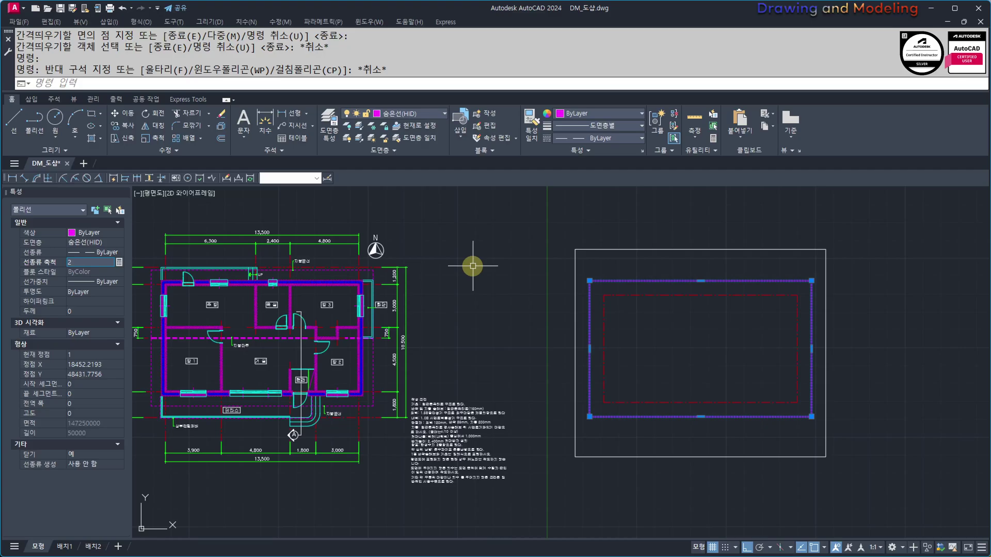
pyautogui.press('BackSpace')
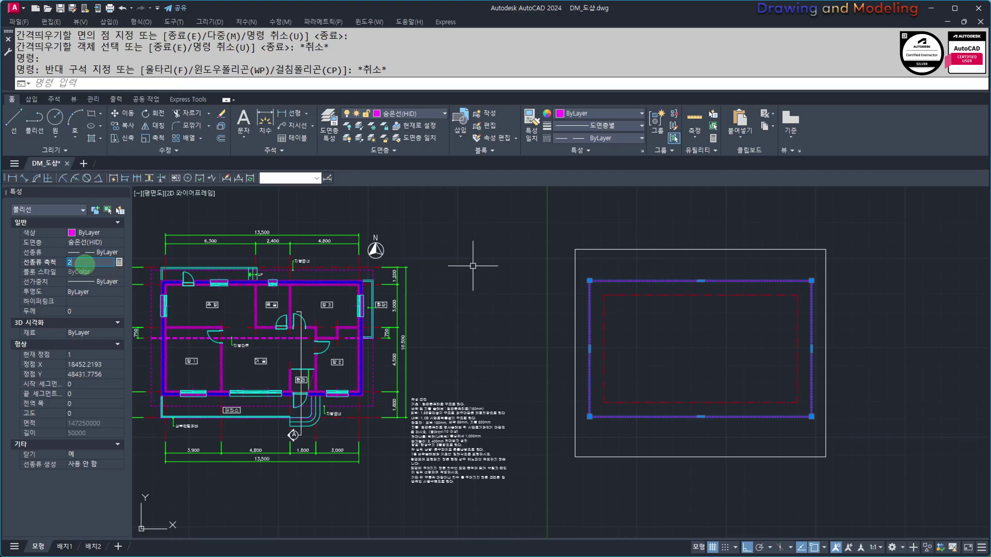
pyautogui.press('Return')
pyautogui.press('Escape')
pyautogui.press('Escape')
pyautogui.press('Escape')
# Check the global linetype scale with LTSCALE and leave it as it is.
pyautogui.scroll(2, 610, 258)
pyautogui.click(670, 346)
pyautogui.click(582, 331)
pyautogui.press('Escape')
pyautogui.press('Escape')
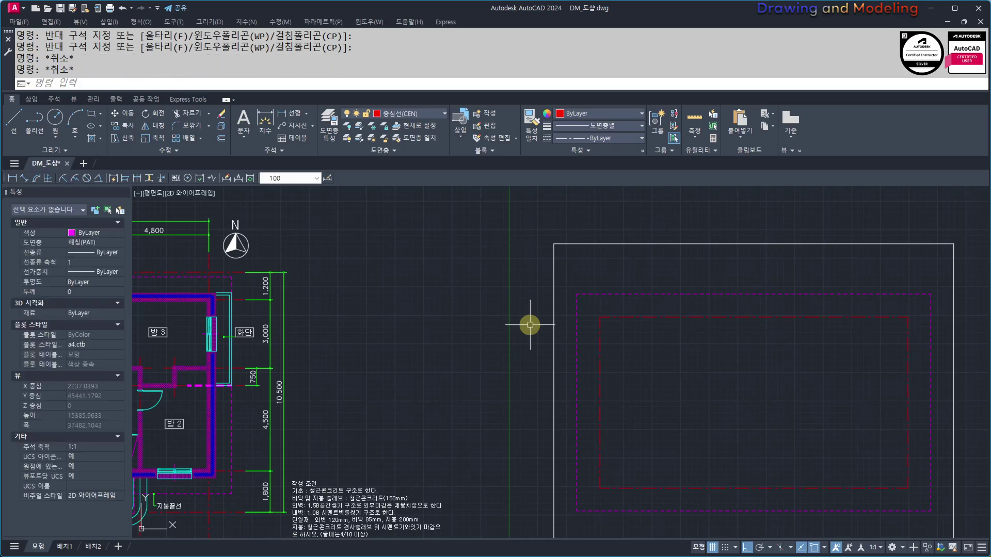
pyautogui.write('LTS')
pyautogui.press('Return')
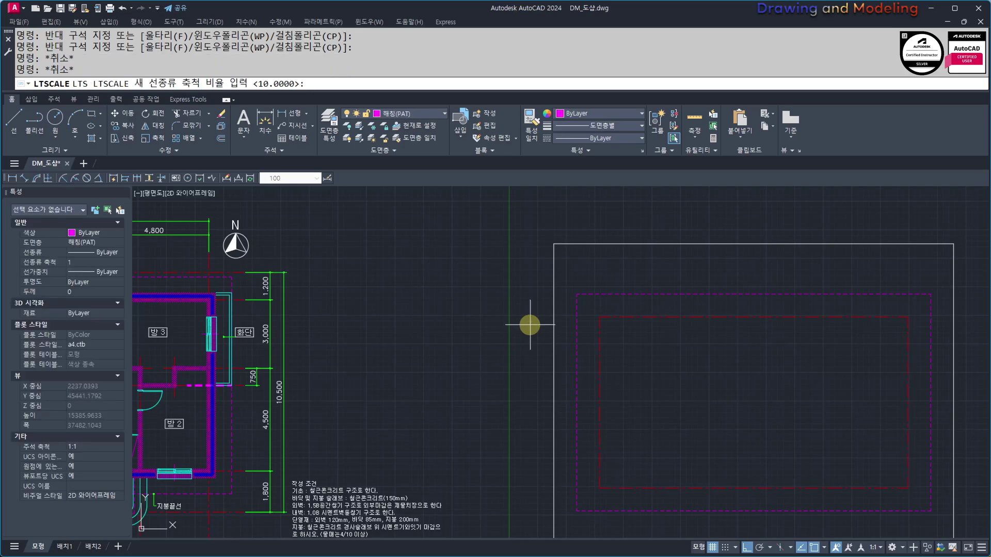
pyautogui.press('Escape')
pyautogui.press('Escape')
pyautogui.press('Escape')
# Check the layer and linetype scale of the red centerline rectangle inside the roof edge outline.
pyautogui.moveTo(653, 356); pyautogui.dragTo(627, 361, button='middle')
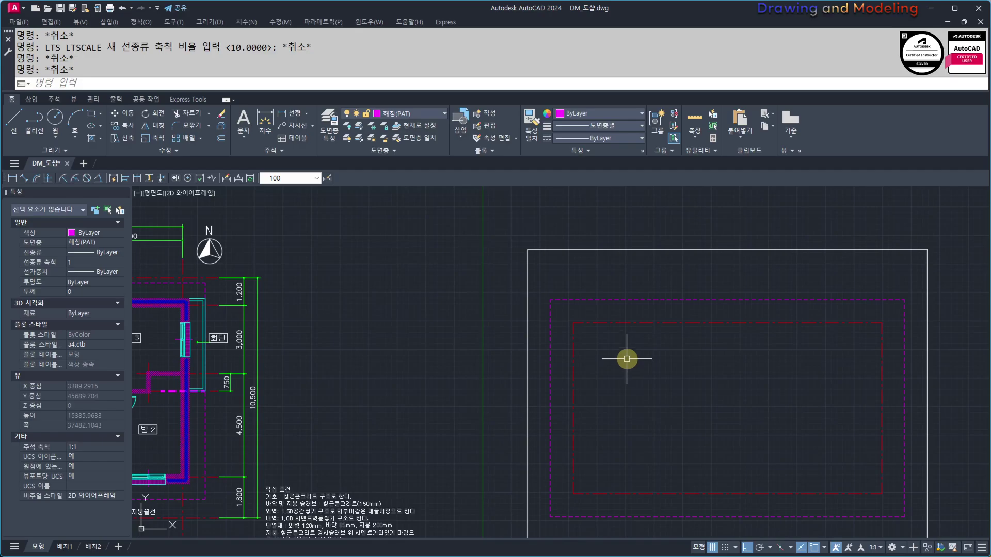
pyautogui.press('Escape')
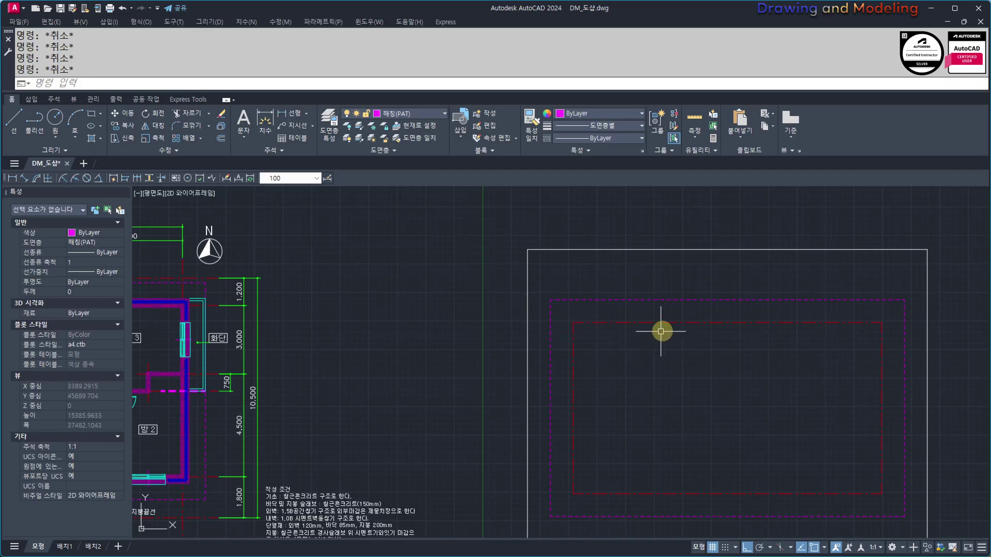
pyautogui.click(655, 333)
pyautogui.click(538, 325)
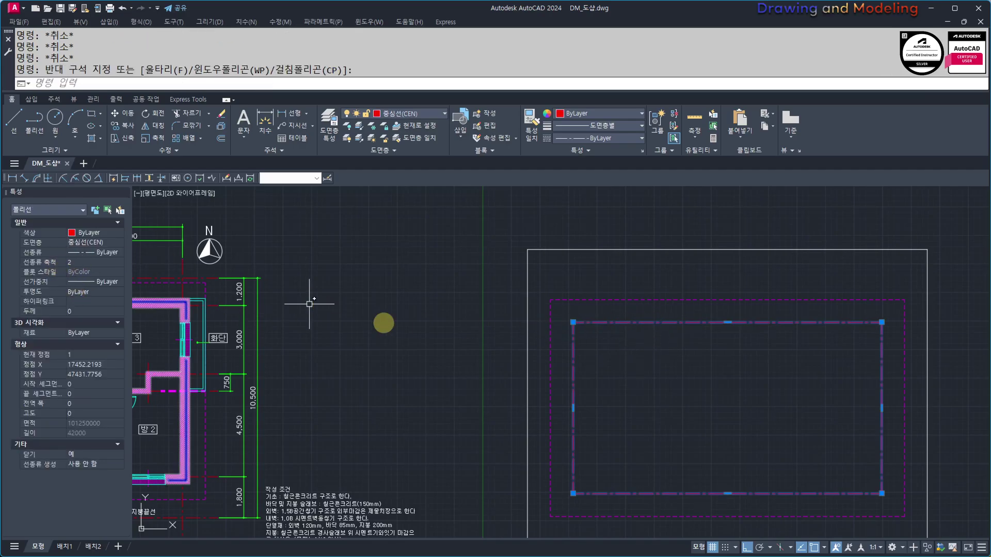
pyautogui.click(608, 317)
pyautogui.click(587, 324)
pyautogui.press('Escape')
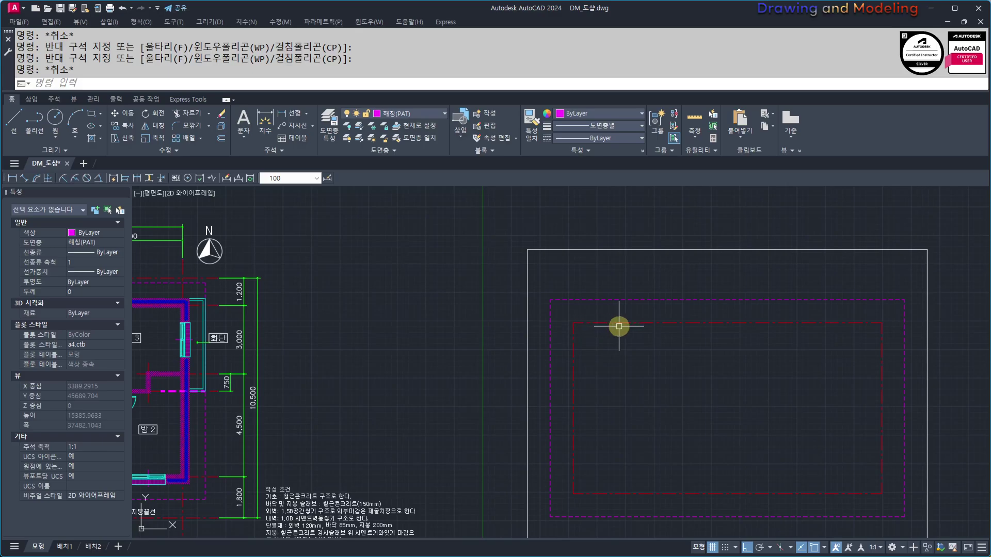
pyautogui.scroll(-3, 618, 326)
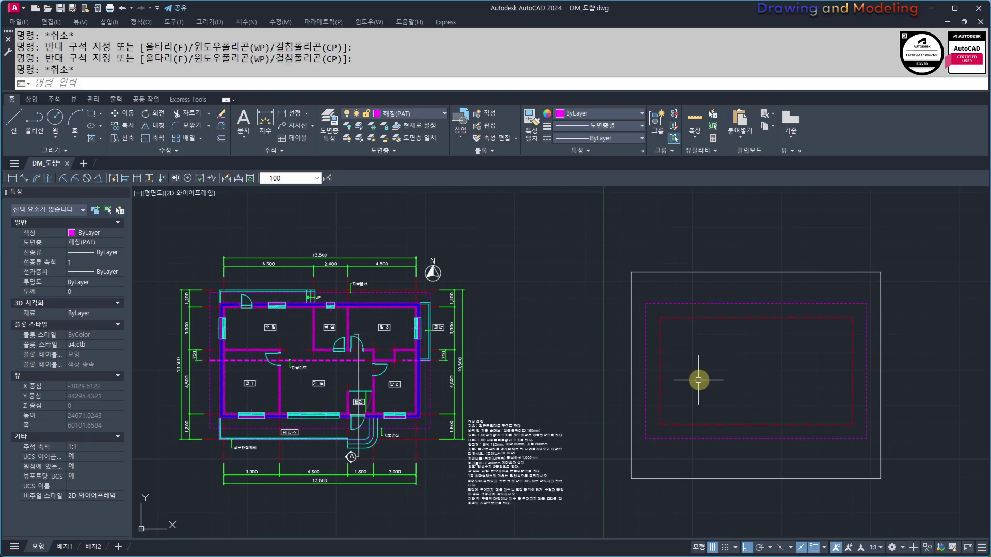
pyautogui.moveTo(693, 378); pyautogui.dragTo(685, 378, button='middle')
pyautogui.click(697, 339)
pyautogui.press('Escape')
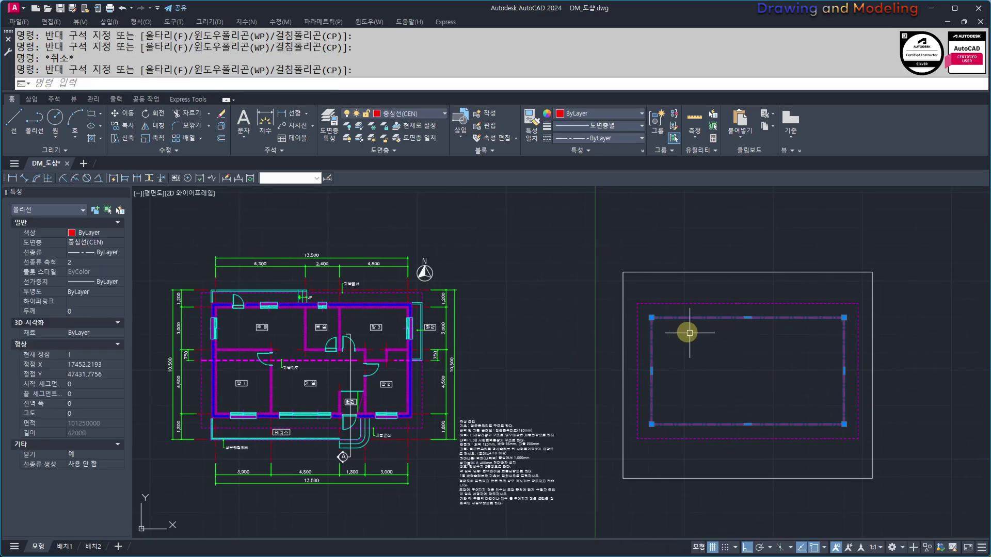
# Turn off the 숨은선(HID) layer by picking the dashed roof edge outline.
pyautogui.write('FF')
pyautogui.press('space')
pyautogui.click(672, 303)
pyautogui.press('Escape')
pyautogui.press('Escape')
# Explode the centerline rectangle into individual lines and check that its sides select separately.
pyautogui.click(733, 321)
pyautogui.click(706, 302)
pyautogui.write('X')
pyautogui.press('space')
pyautogui.press('Escape')
pyautogui.click(747, 294)
pyautogui.click(720, 338)
pyautogui.click(689, 355)
pyautogui.click(634, 376)
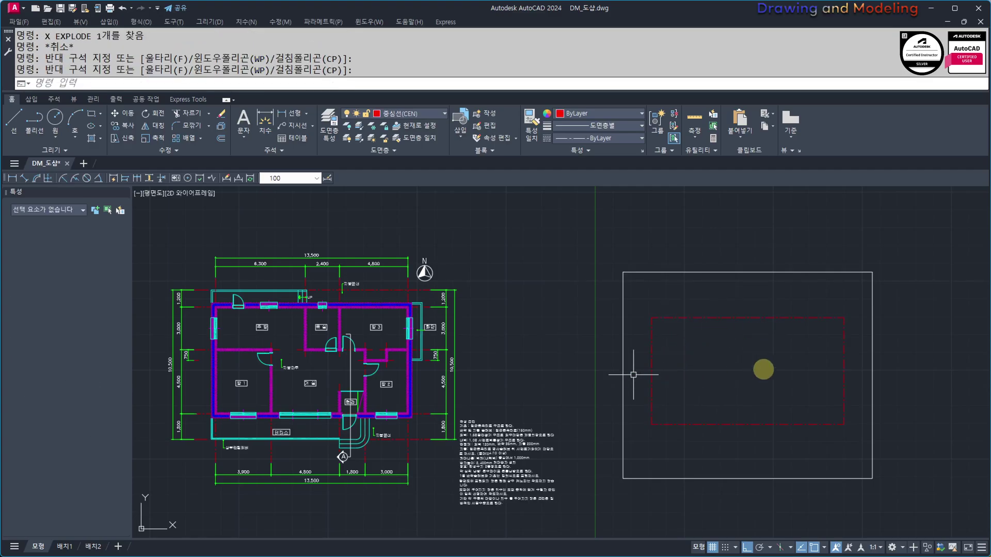
pyautogui.press('Escape')
pyautogui.press('Escape')
# Extend both ends of all four centerlines to the surrounding white border.
pyautogui.write('ex')
pyautogui.press('Return')
pyautogui.press('Return')
pyautogui.click(860, 291)
pyautogui.click(803, 356)
pyautogui.click(867, 410)
pyautogui.click(815, 453)
pyautogui.click(697, 408)
pyautogui.click(630, 439)
pyautogui.click(669, 335)
pyautogui.click(673, 367)
pyautogui.press('Escape')
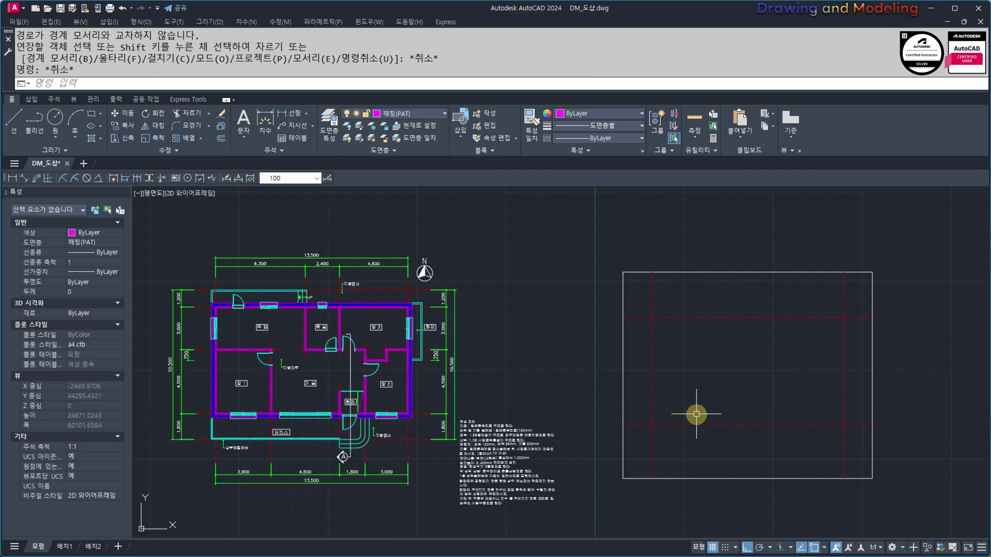
# Turn all layers back on to show the wall and roof edge outlines.
pyautogui.write('oo')
pyautogui.press('Return')
pyautogui.press('Escape')
pyautogui.press('Escape')
pyautogui.moveTo(707, 367); pyautogui.dragTo(700, 371, button='middle')
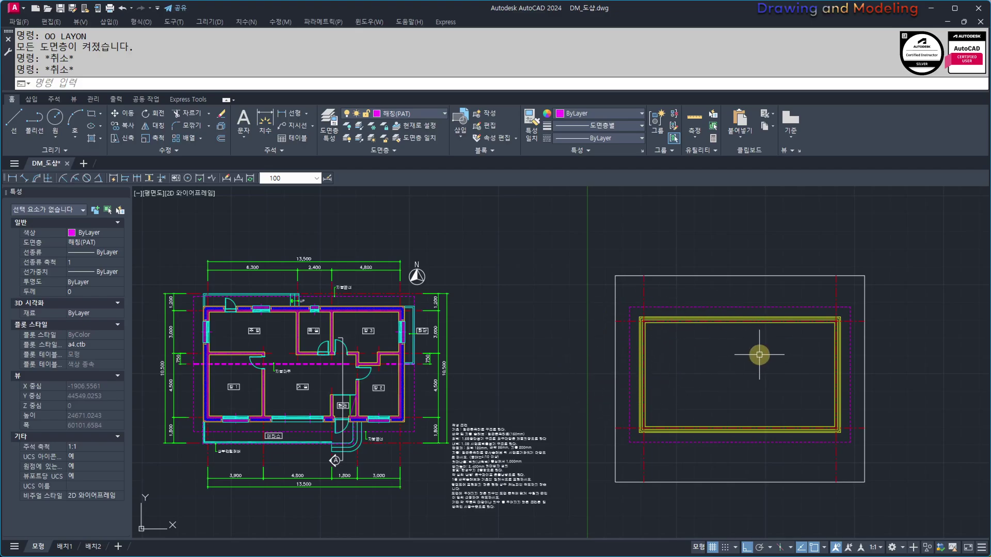
# Offset the right exterior wall's vertical centerline 4800 inward.
pyautogui.moveTo(692, 360)
pyautogui.mouseDown(button='middle')
pyautogui.moveTo(718, 362)
pyautogui.moveTo(599, 355)
pyautogui.mouseUp(button='middle')
pyautogui.scroll(2, 776, 350)
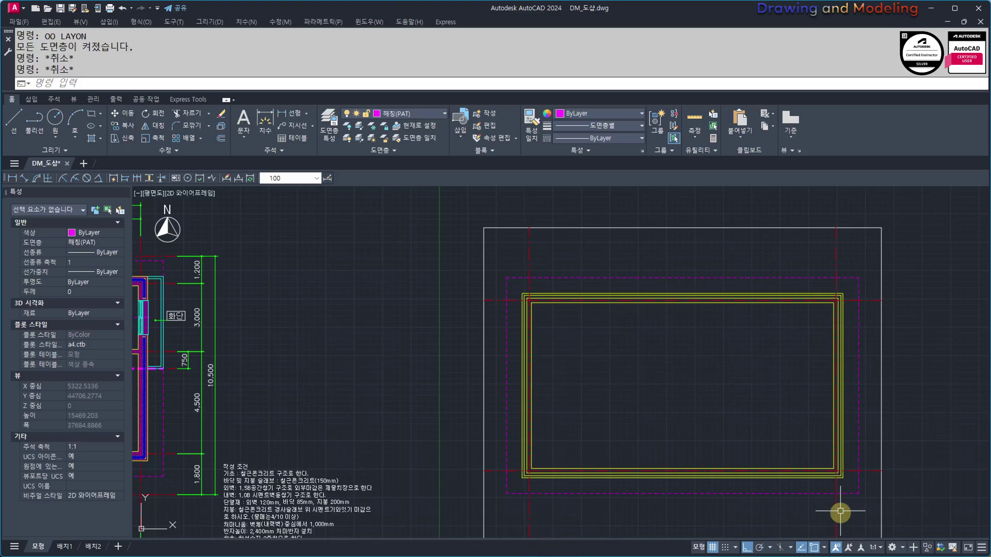
pyautogui.scroll(-3, 703, 356)
pyautogui.moveTo(644, 389)
pyautogui.mouseDown(button='middle')
pyautogui.moveTo(604, 404)
pyautogui.moveTo(716, 396)
pyautogui.mouseUp(button='middle')
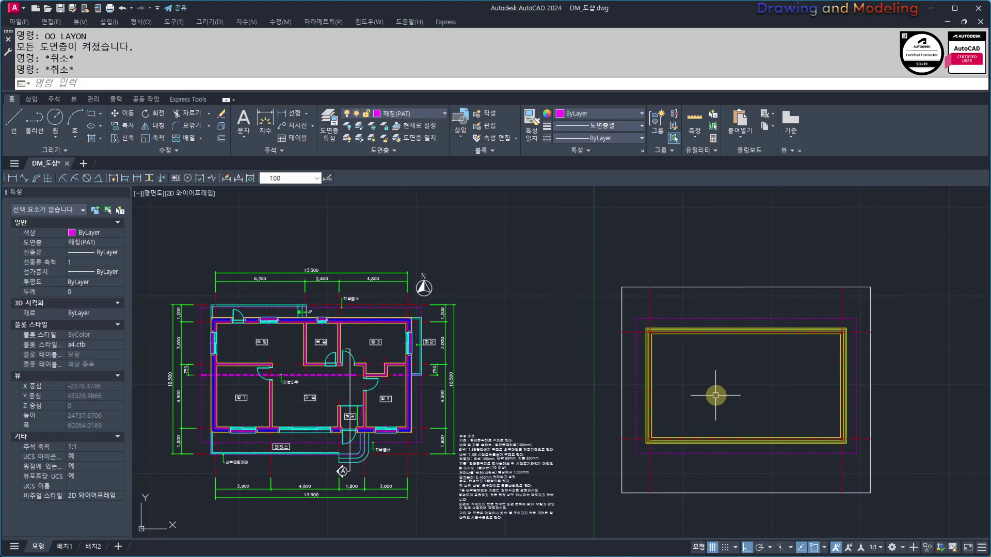
pyautogui.moveTo(465, 366); pyautogui.dragTo(507, 367, button='middle')
pyautogui.moveTo(760, 375); pyautogui.dragTo(709, 384, button='middle')
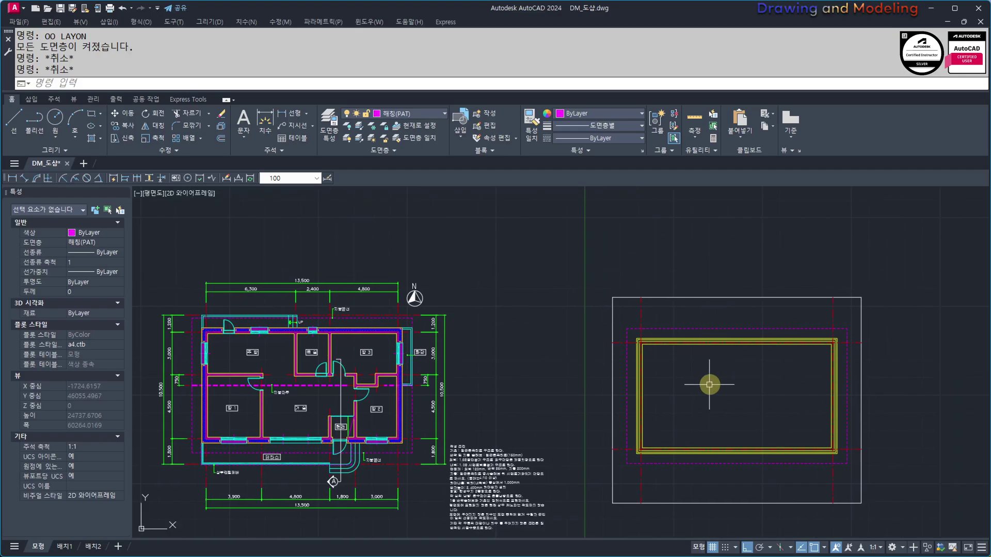
pyautogui.press('Return')
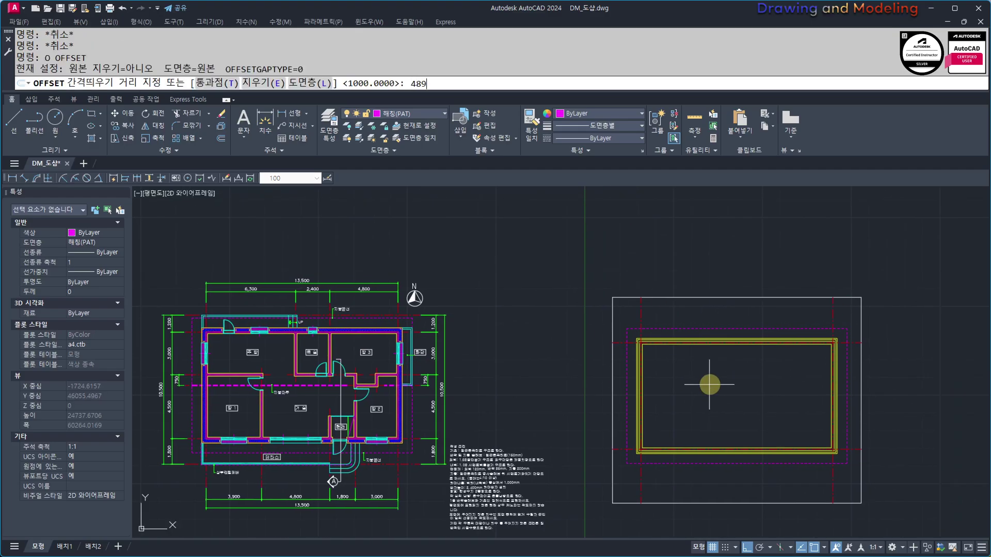
pyautogui.press('BackSpace')
pyautogui.press('BackSpace')
pyautogui.press('BackSpace')
pyautogui.write('00')
pyautogui.press('Return')
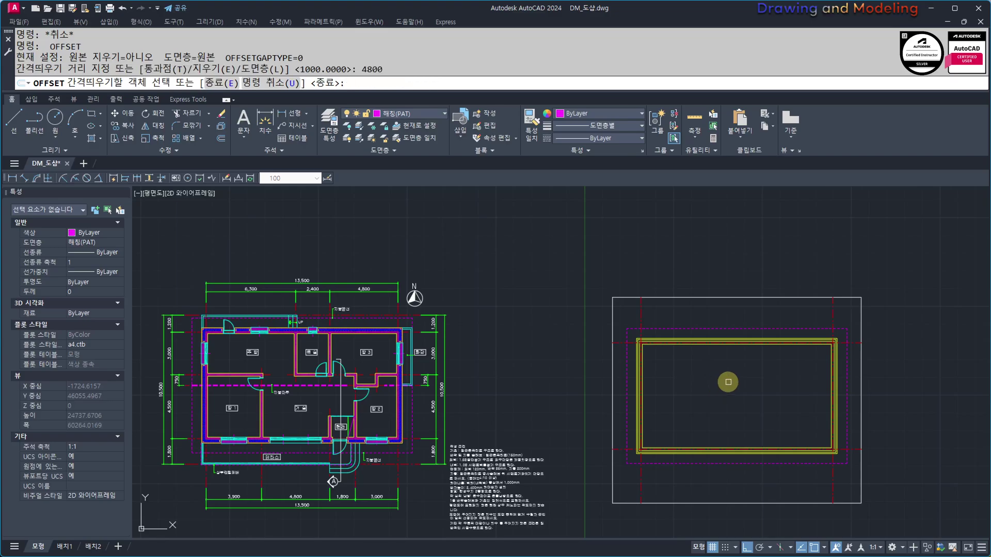
pyautogui.press('Escape')
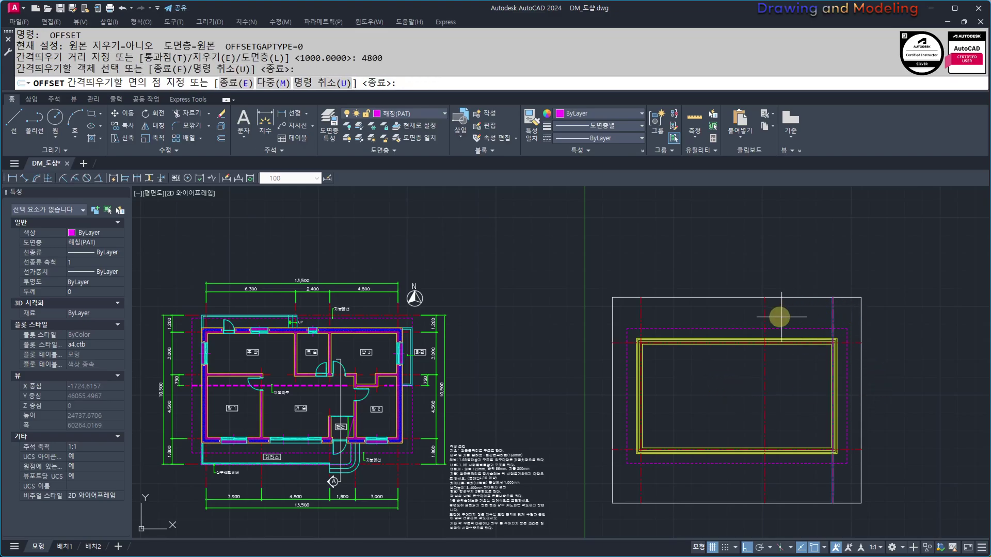
# Offset the newly added interior vertical centerline another 2400 to the left.
pyautogui.press('Escape')
pyautogui.write('o')
pyautogui.press('Return')
pyautogui.write('2400')
pyautogui.press('Return')
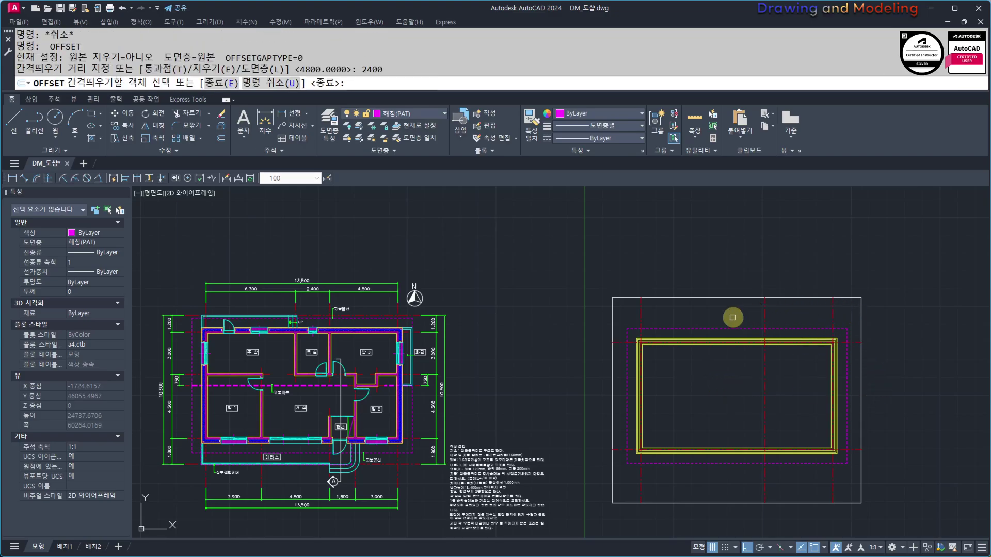
pyautogui.press('Escape')
pyautogui.press('Escape')
# Offset the upper horizontal centerline 3000 down into the building.
pyautogui.write('o')
pyautogui.press('Return')
pyautogui.write('3000')
pyautogui.press('Return')
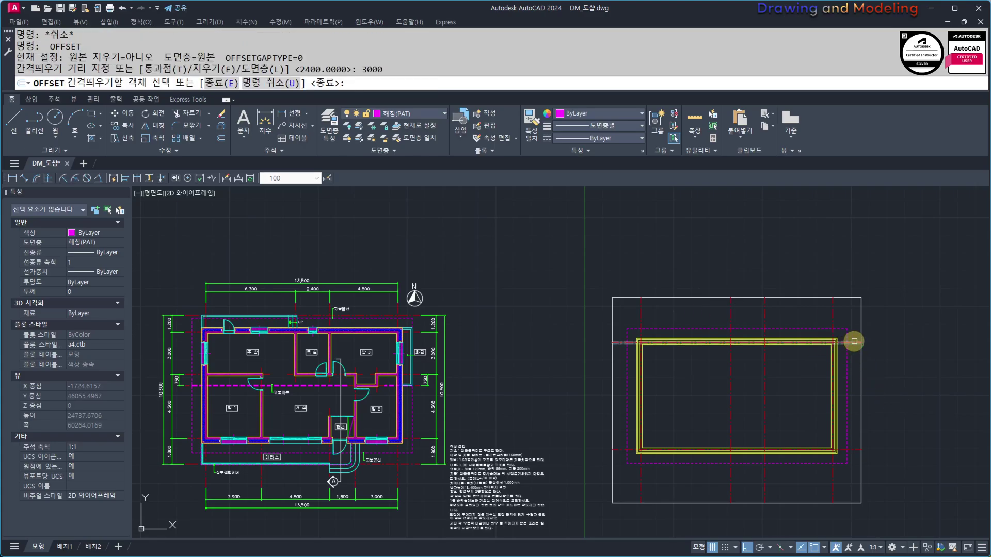
pyautogui.click(853, 342)
pyautogui.click(922, 415)
pyautogui.moveTo(780, 451); pyautogui.dragTo(829, 436, button='middle')
pyautogui.press('Escape')
# Trim the two interior vertical centerlines below the middle horizontal centerline.
pyautogui.moveTo(768, 403); pyautogui.dragTo(736, 407, button='middle')
pyautogui.moveTo(804, 387); pyautogui.dragTo(800, 391, button='middle')
pyautogui.write('tr')
pyautogui.press('Return')
pyautogui.click(823, 395)
pyautogui.click(723, 361)
pyautogui.press('Return')
pyautogui.click(802, 416)
pyautogui.press('Escape')
pyautogui.moveTo(787, 430); pyautogui.dragTo(764, 417, button='middle')
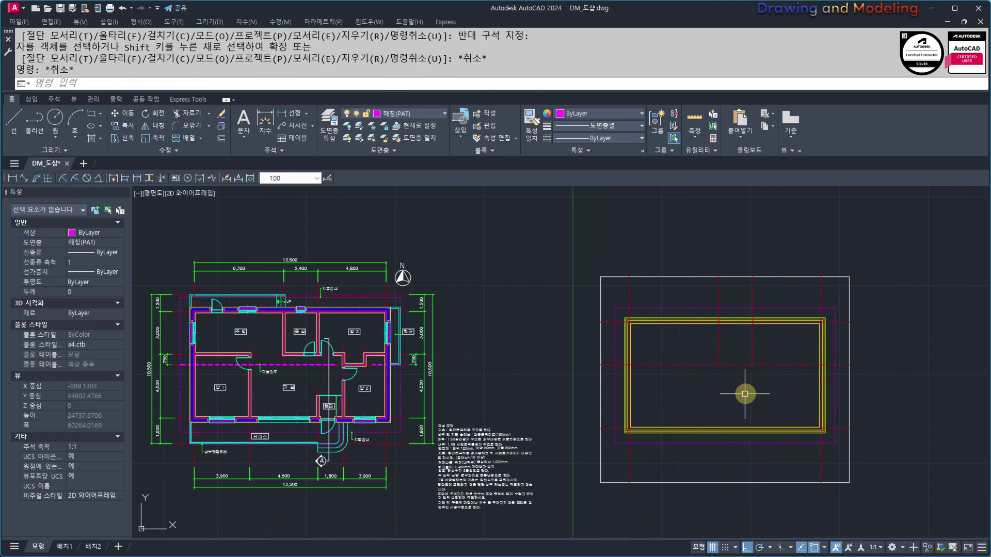
# Offset the right exterior wall's vertical centerline 3000 inward for the room 2 partition.
pyautogui.moveTo(712, 394); pyautogui.dragTo(713, 395, button='middle')
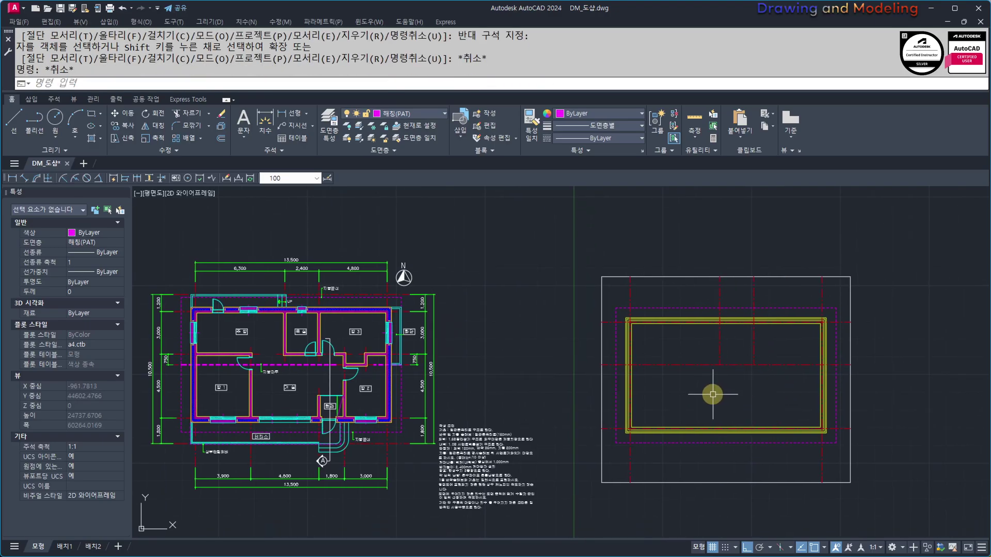
pyautogui.write('o')
pyautogui.press('Return')
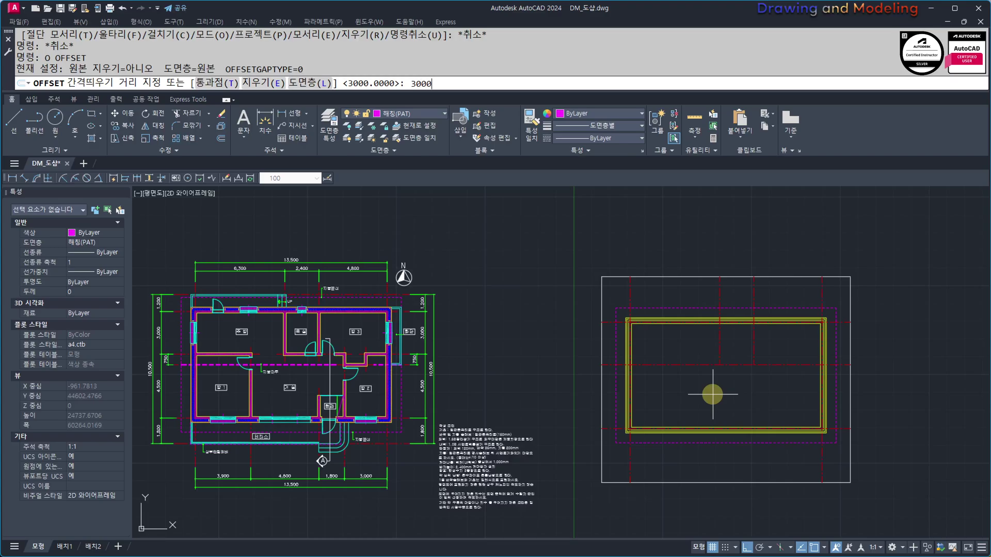
pyautogui.write('3000')
pyautogui.press('Return')
pyautogui.press('Escape')
pyautogui.press('Escape')
# Offset the room 2 partition centerline 1800 to the left for the entrance wall.
pyautogui.press('Return')
pyautogui.write('1800')
pyautogui.press('Return')
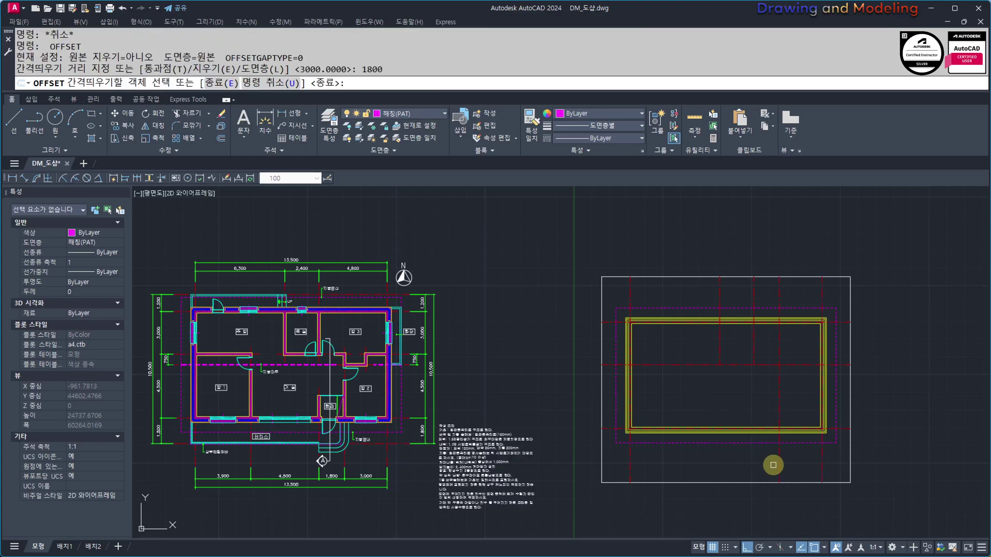
pyautogui.press('Escape')
pyautogui.press('Escape')
# Offset the entrance wall centerline 4800 to the left for the room 1 partition.
pyautogui.press('Return')
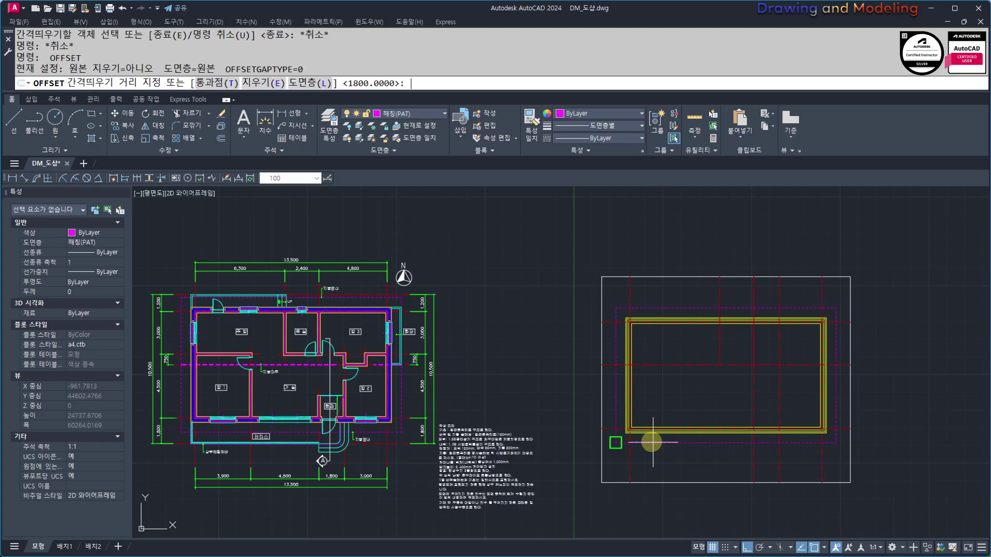
pyautogui.press('Return')
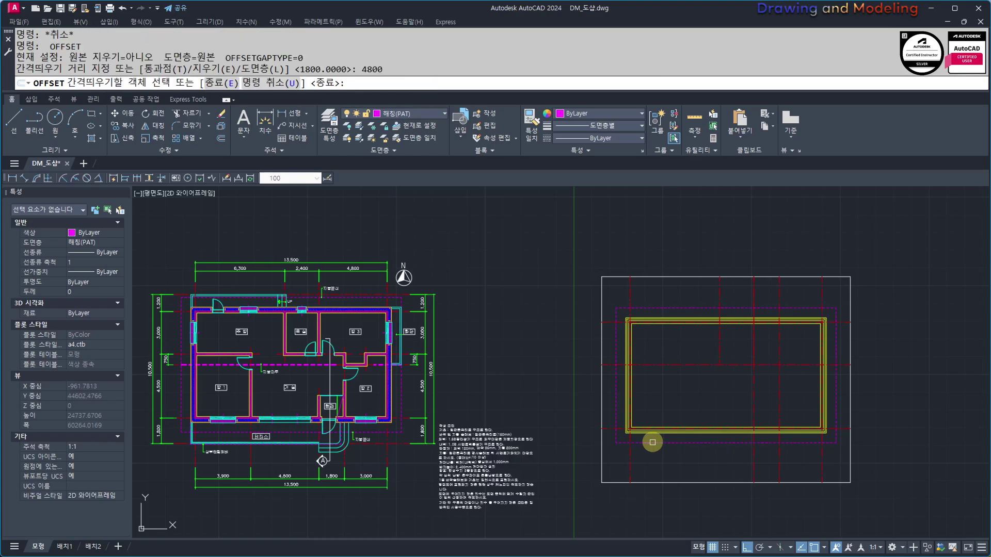
pyautogui.click(753, 454)
pyautogui.click(657, 473)
pyautogui.press('Escape')
pyautogui.press('Escape')
# Trim the room 1 and room 2 partition centerlines above the middle horizontal centerline.
pyautogui.scroll(2, 704, 358)
pyautogui.write('tr')
pyautogui.click(709, 345)
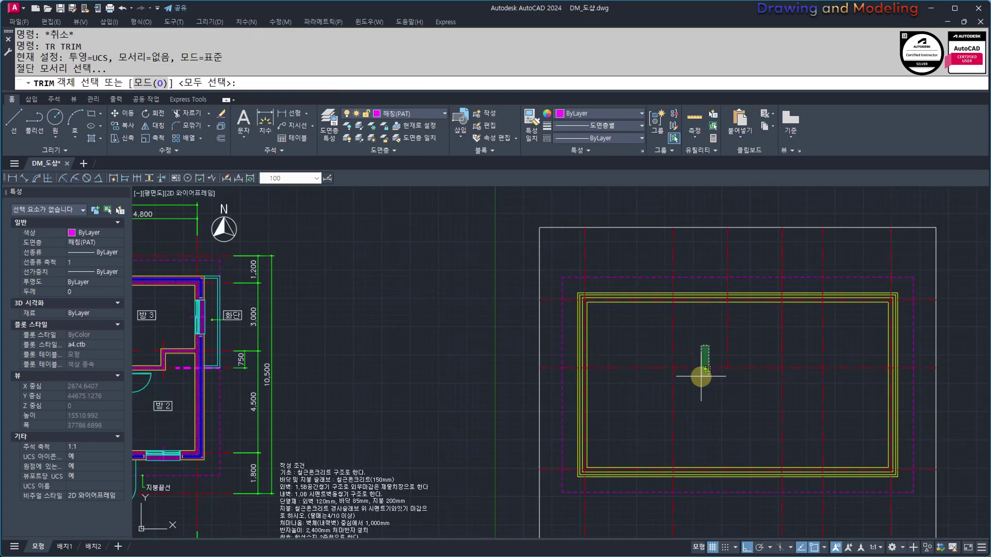
pyautogui.click(701, 376)
pyautogui.press('space')
pyautogui.click(708, 327)
pyautogui.click(645, 346)
pyautogui.click(868, 330)
pyautogui.click(791, 334)
pyautogui.scroll(-1, 725, 333)
pyautogui.press('Escape')
pyautogui.press('Escape')
# Trim the entrance wall centerline above the middle horizontal centerline, where it overlaps the room 3 partition centerline.
pyautogui.write('tr')
pyautogui.click(796, 344)
pyautogui.click(769, 378)
pyautogui.press('space')
pyautogui.click(787, 321)
pyautogui.click(748, 341)
pyautogui.click(768, 339)
pyautogui.click(749, 354)
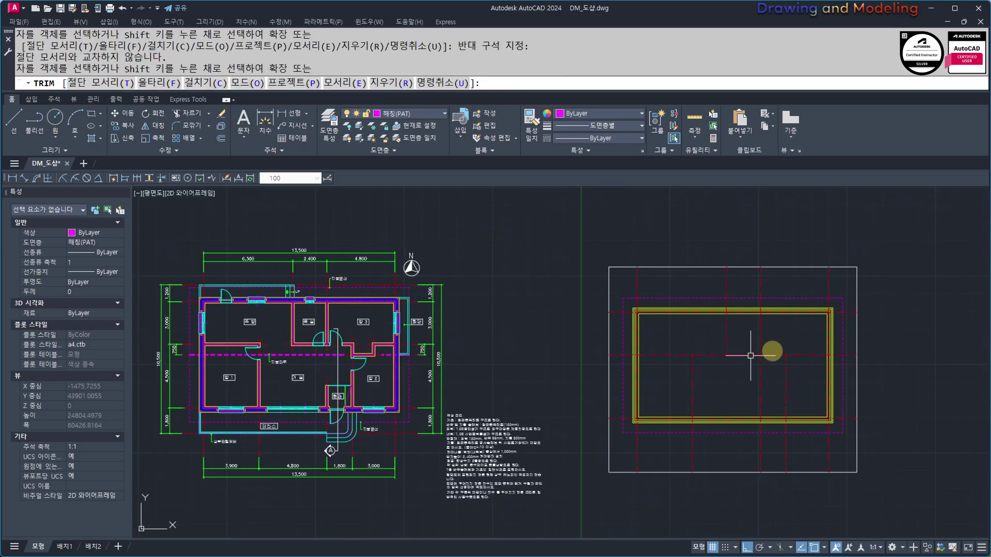
pyautogui.press('Escape')
pyautogui.press('Escape')
# Try to trim the overlapping vertical centerline above the middle horizontal centerline once more.
pyautogui.press('Return')
pyautogui.click(781, 337)
pyautogui.click(772, 362)
pyautogui.press('Return')
pyautogui.click(770, 337)
pyautogui.click(758, 343)
pyautogui.click(755, 346)
pyautogui.click(763, 336)
pyautogui.click(764, 327)
pyautogui.press('Escape')
pyautogui.press('Escape')
# Erase the vertical centerline segment above the entrance wall centerline and undo the erasure.
pyautogui.click(758, 341)
pyautogui.press('Escape')
pyautogui.press('Escape')
pyautogui.click(776, 330)
pyautogui.click(746, 346)
pyautogui.press('Escape')
pyautogui.press('Escape')
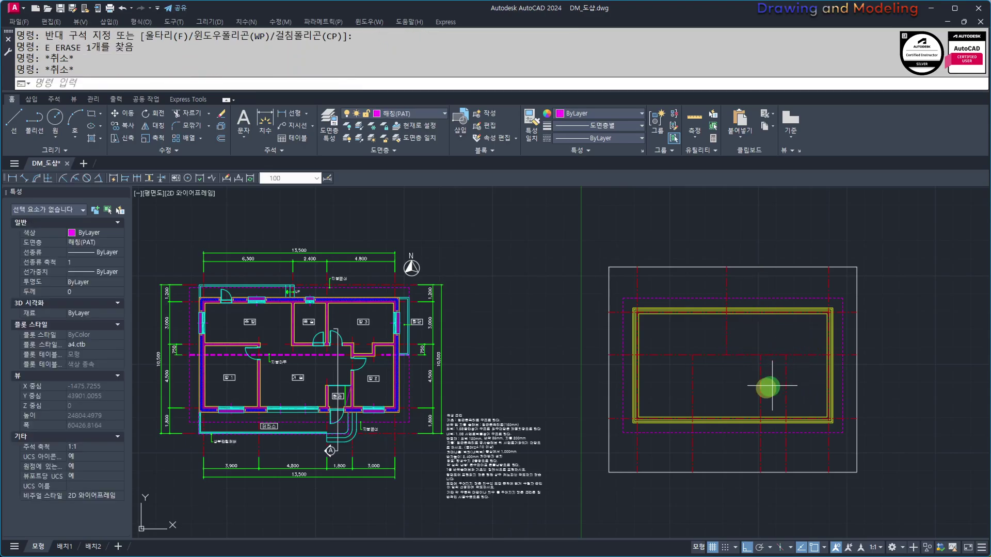
pyautogui.moveTo(714, 387); pyautogui.dragTo(653, 344, button='middle')
pyautogui.hotkey('ctrl', 'z')
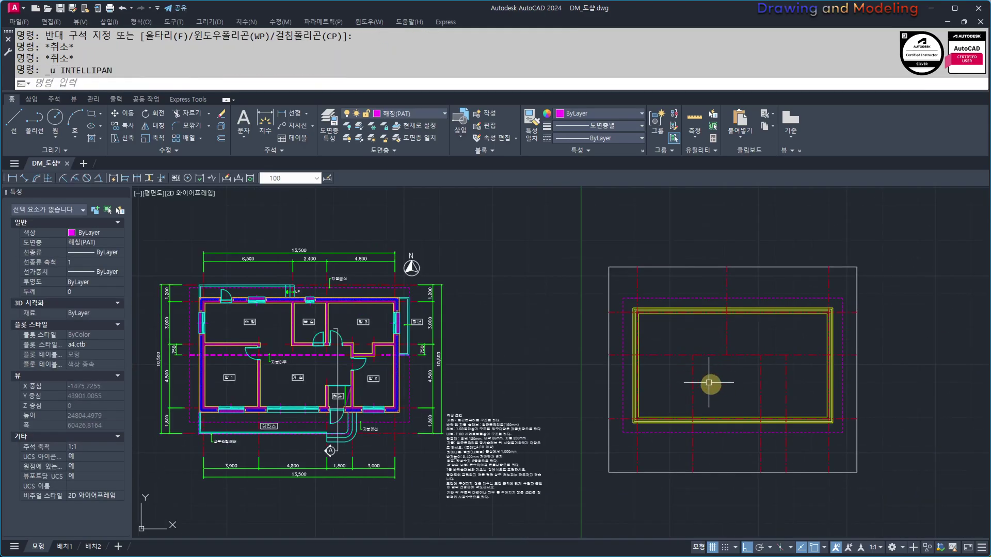
pyautogui.press('Escape')
pyautogui.press('Escape')
pyautogui.scroll(3, 733, 397)
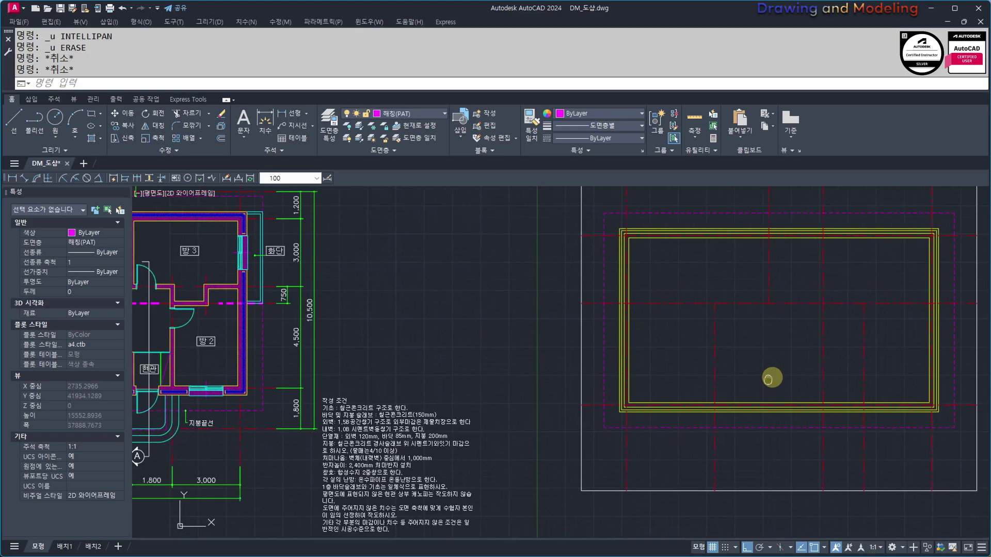
pyautogui.write('O')
pyautogui.press('Return')
pyautogui.write('1')
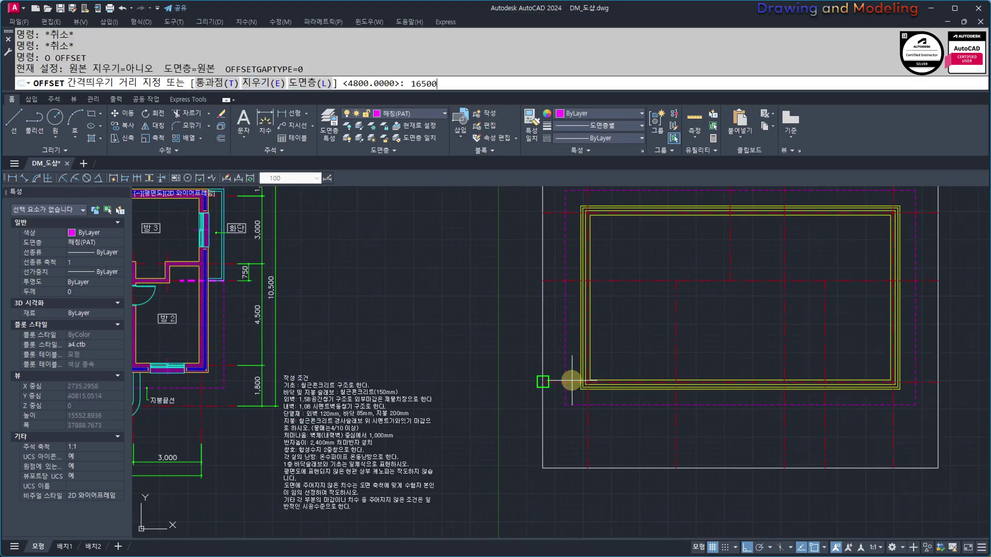
pyautogui.write('6500')
pyautogui.press('Return')
pyautogui.press('Escape')
pyautogui.press('Escape')
# Offset the lower horizontal centerline 1600 upward to mark the end of the entrance wall.
pyautogui.press('Return')
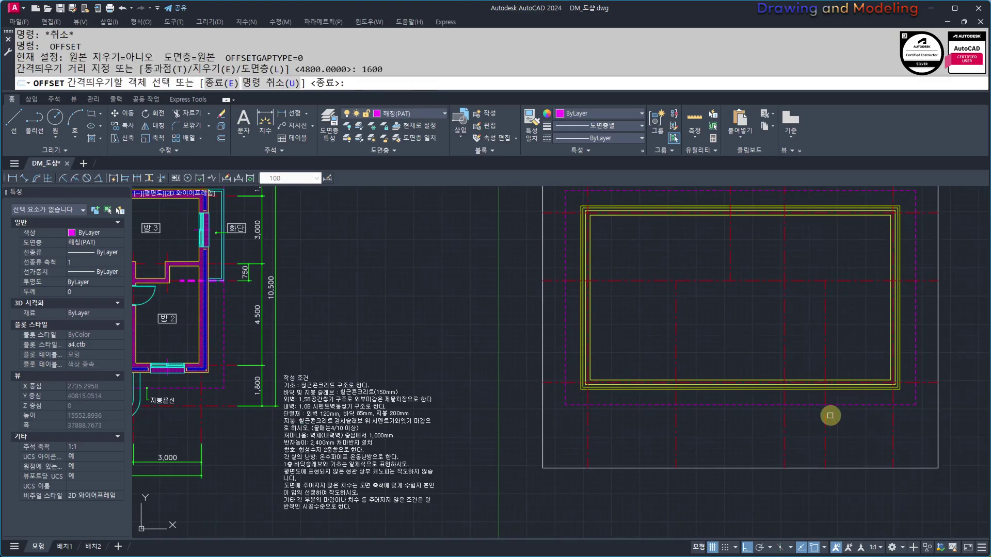
pyautogui.click(928, 385)
pyautogui.click(929, 378)
pyautogui.click(929, 379)
pyautogui.click(968, 354)
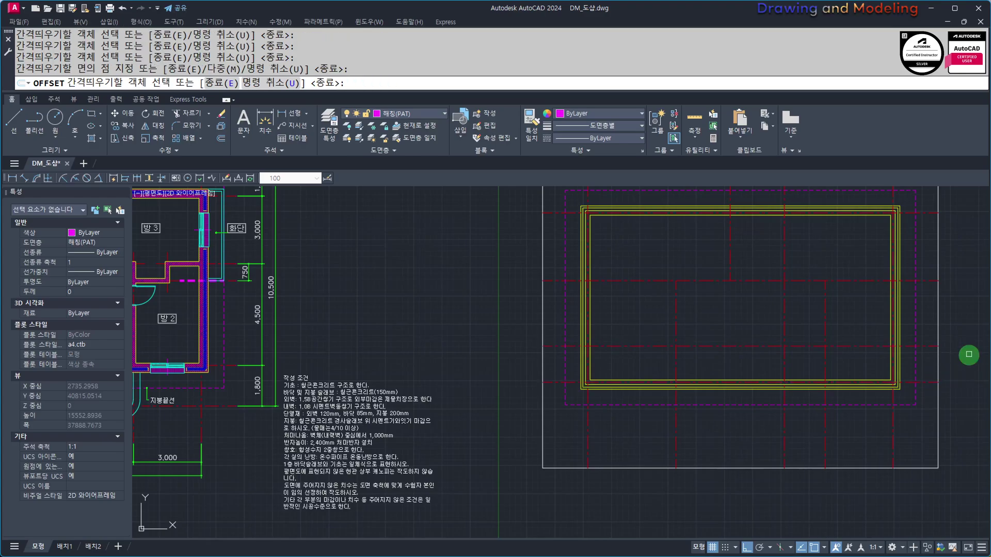
pyautogui.press('Escape')
pyautogui.press('Escape')
# Measure the entrance (현관) wall's length in the finished floor plan with a vertical linear dimension.
pyautogui.scroll(-1, 633, 366)
pyautogui.scroll(6, 381, 359)
pyautogui.write('DLI')
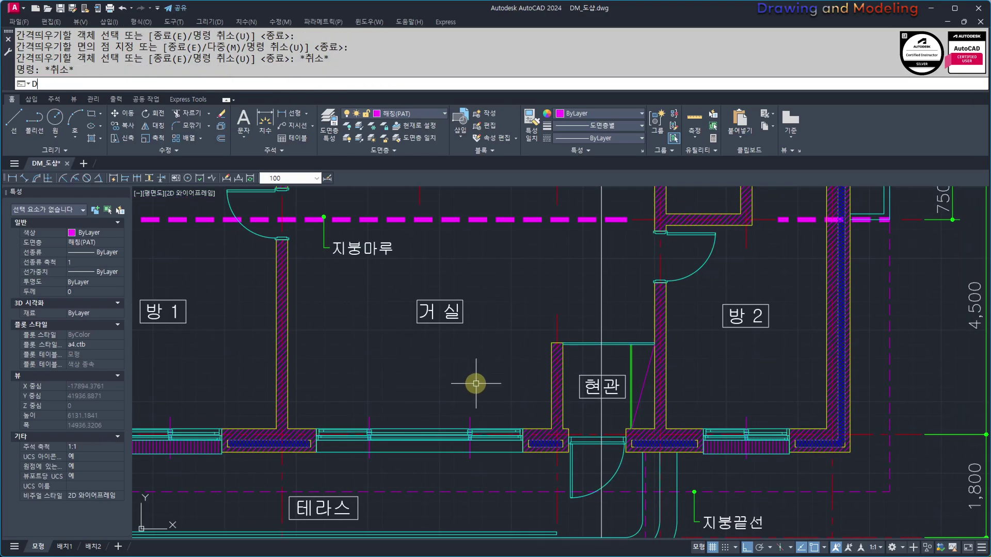
pyautogui.press('Return')
pyautogui.click(566, 428)
pyautogui.press('Escape')
pyautogui.press('Escape')
pyautogui.scroll(4, 568, 426)
pyautogui.press('Return')
pyautogui.click(571, 416)
pyautogui.scroll(-4, 563, 412)
pyautogui.scroll(4, 563, 407)
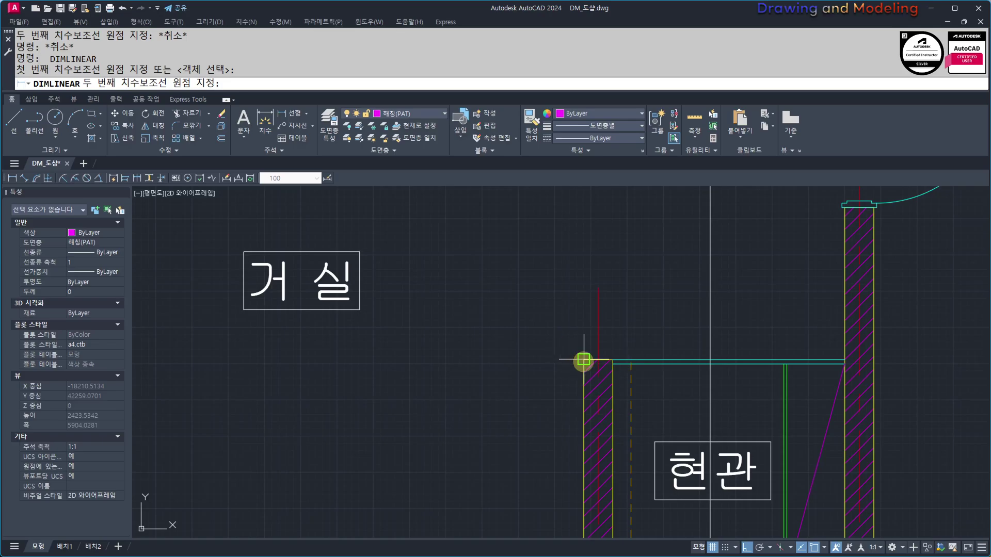
pyautogui.click(561, 345)
pyautogui.scroll(-4, 544, 396)
pyautogui.scroll(2, 538, 399)
pyautogui.click(537, 399)
# Erase the check dimension beside the entrance wall in the finished floor plan.
pyautogui.click(491, 347)
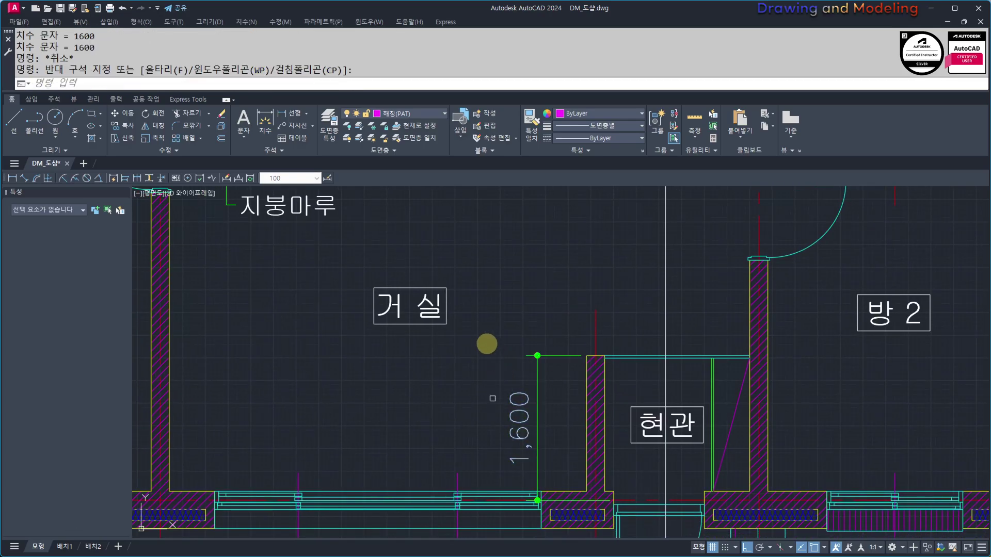
pyautogui.press('Escape')
pyautogui.write('E')
pyautogui.press('Return')
pyautogui.press('Escape')
pyautogui.scroll(-4, 491, 351)
pyautogui.scroll(4, 491, 356)
pyautogui.click(491, 356)
pyautogui.click(445, 308)
pyautogui.press('Delete')
# Trim the 1600 offset line left of the entrance wall centerline and that centerline between the offset line and the middle horizontal.
pyautogui.scroll(-8, 500, 341)
pyautogui.moveTo(691, 342)
pyautogui.mouseDown(button='middle')
pyautogui.moveTo(499, 343)
pyautogui.moveTo(655, 365)
pyautogui.mouseUp(button='middle')
pyautogui.scroll(6, 614, 335)
pyautogui.scroll(1, 655, 364)
pyautogui.write('TR')
pyautogui.press('Return')
pyautogui.click(599, 378)
pyautogui.click(542, 345)
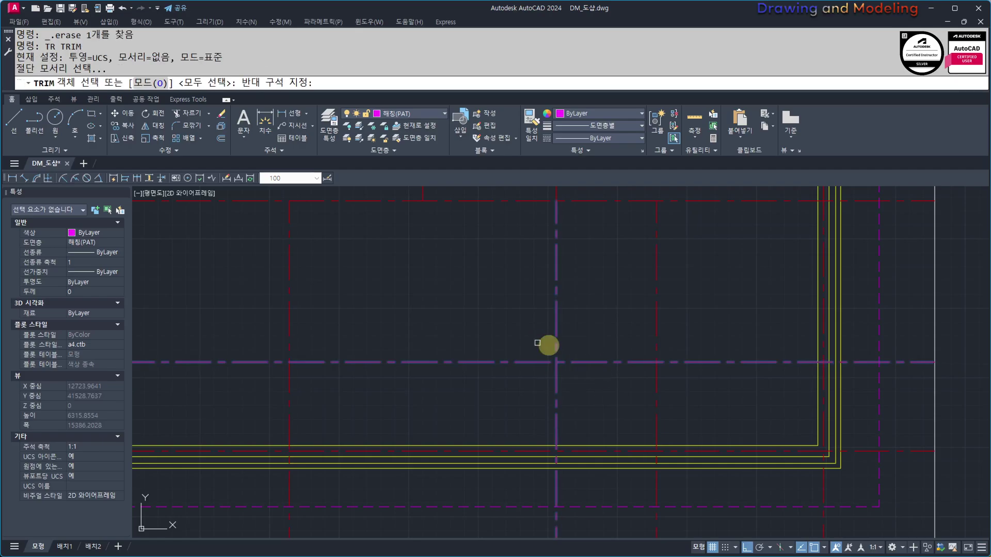
pyautogui.press('Return')
pyautogui.click(556, 343)
pyautogui.press('Escape')
pyautogui.press('Escape')
pyautogui.scroll(-2, 621, 360)
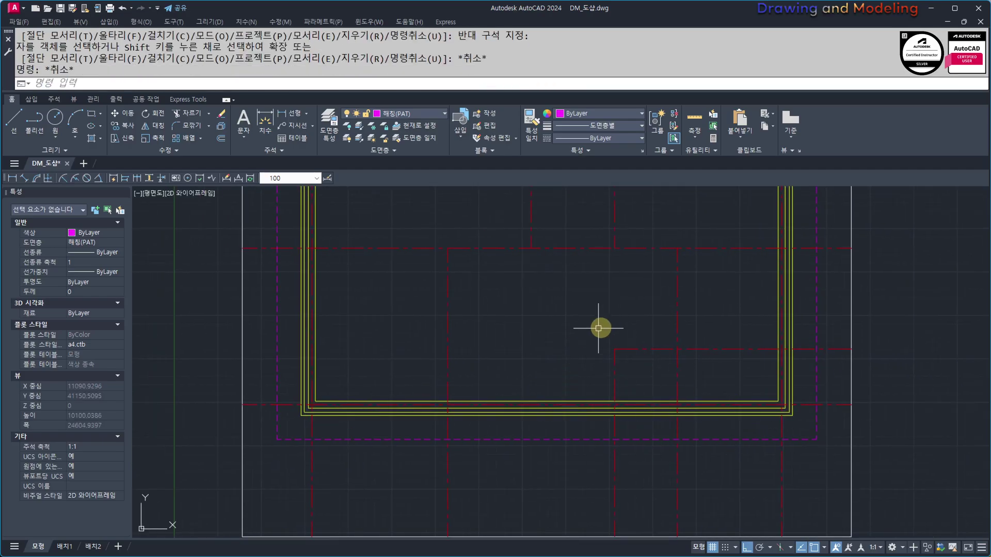
pyautogui.scroll(-5, 553, 369)
pyautogui.moveTo(243, 383); pyautogui.dragTo(545, 383, button='middle')
pyautogui.moveTo(745, 370); pyautogui.dragTo(461, 370, button='middle')
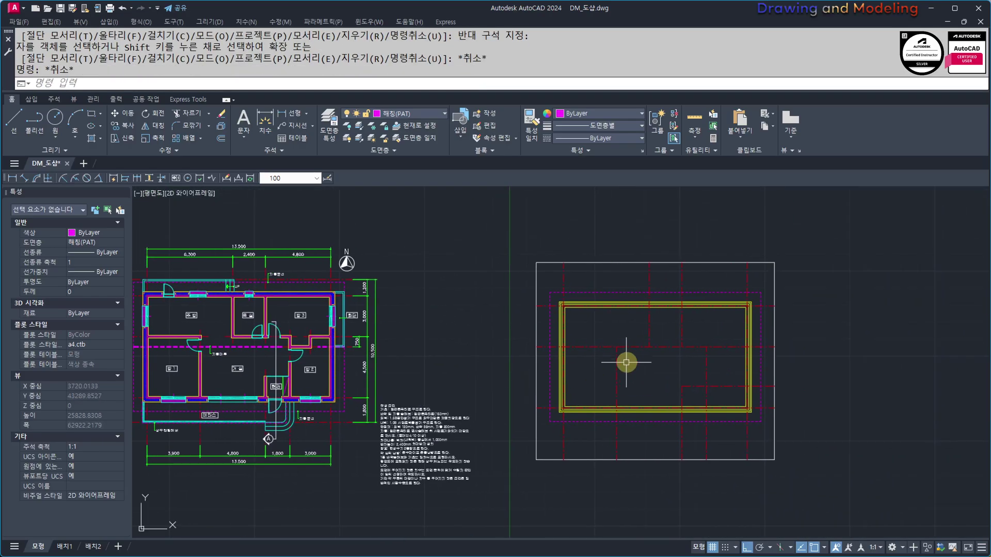
# Trim the 1600 offset line to the right of the Room 2 (방 2) wall centerline.
pyautogui.scroll(2, 630, 365)
pyautogui.scroll(2, 760, 403)
pyautogui.write('TR')
pyautogui.press('Return')
pyautogui.click(769, 420)
pyautogui.click(714, 374)
pyautogui.press('Return')
pyautogui.click(823, 374)
pyautogui.click(792, 409)
pyautogui.press('Escape')
# Offset the middle horizontal centerline 750 downward, following the 750 dimension of the finished floor plan.
pyautogui.scroll(-5, 719, 377)
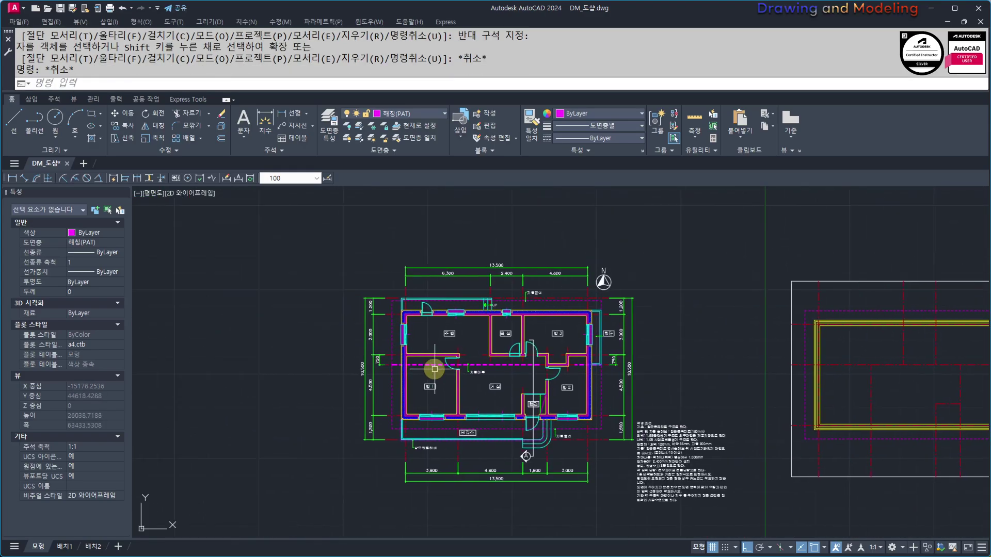
pyautogui.scroll(3, 544, 360)
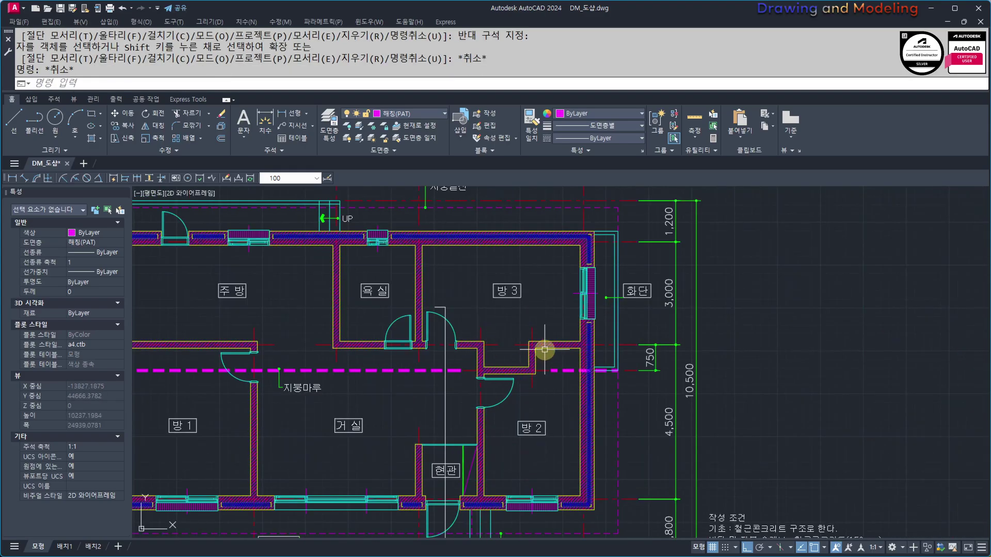
pyautogui.scroll(-2, 559, 382)
pyautogui.scroll(4, 607, 377)
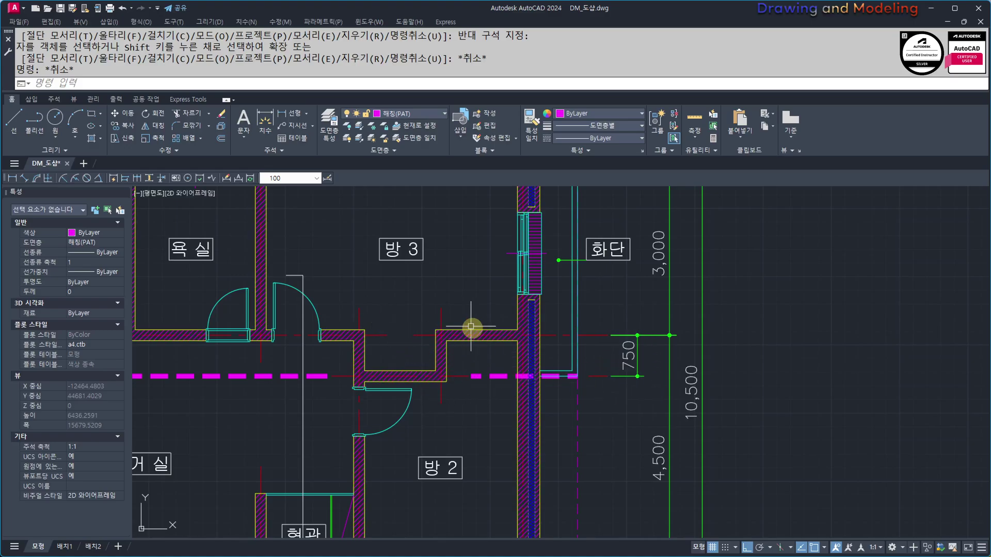
pyautogui.scroll(-2, 491, 354)
pyautogui.moveTo(788, 383); pyautogui.dragTo(305, 380, button='middle')
pyautogui.scroll(-2, 304, 380)
pyautogui.scroll(2, 714, 366)
pyautogui.moveTo(714, 367); pyautogui.dragTo(583, 370, button='middle')
pyautogui.moveTo(582, 414); pyautogui.dragTo(574, 390, button='middle')
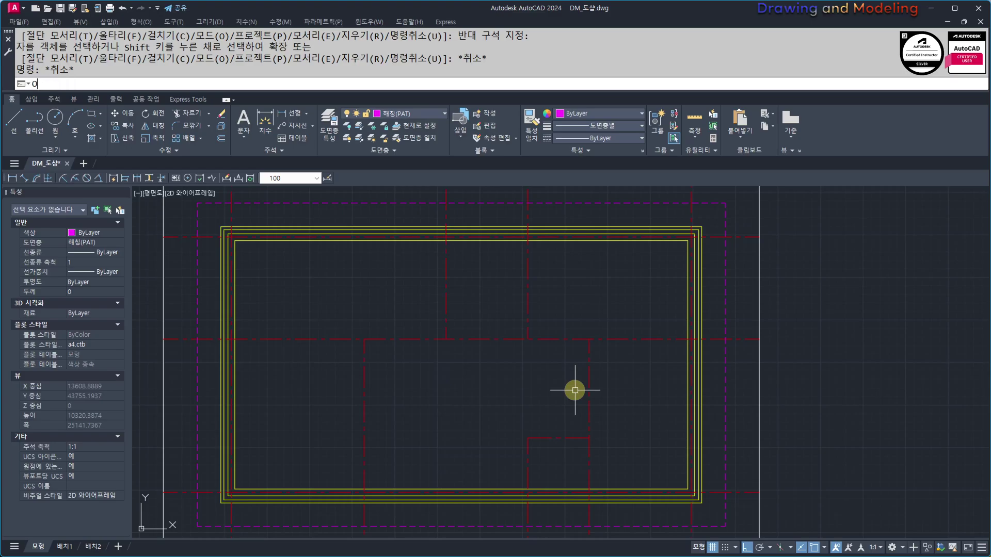
pyautogui.press('Return')
pyautogui.press('Return')
pyautogui.click(629, 336)
pyautogui.click(628, 370)
pyautogui.click(620, 337)
pyautogui.click(620, 339)
pyautogui.click(603, 365)
pyautogui.press('Escape')
# Examine the jogged wall between Room 3 (방 3) and Room 2 (방 2) in the finished floor plan.
pyautogui.moveTo(604, 365); pyautogui.dragTo(595, 383, button='middle')
pyautogui.scroll(-2, 583, 387)
pyautogui.moveTo(466, 409); pyautogui.dragTo(772, 429, button='middle')
pyautogui.scroll(-2, 772, 428)
pyautogui.scroll(6, 416, 382)
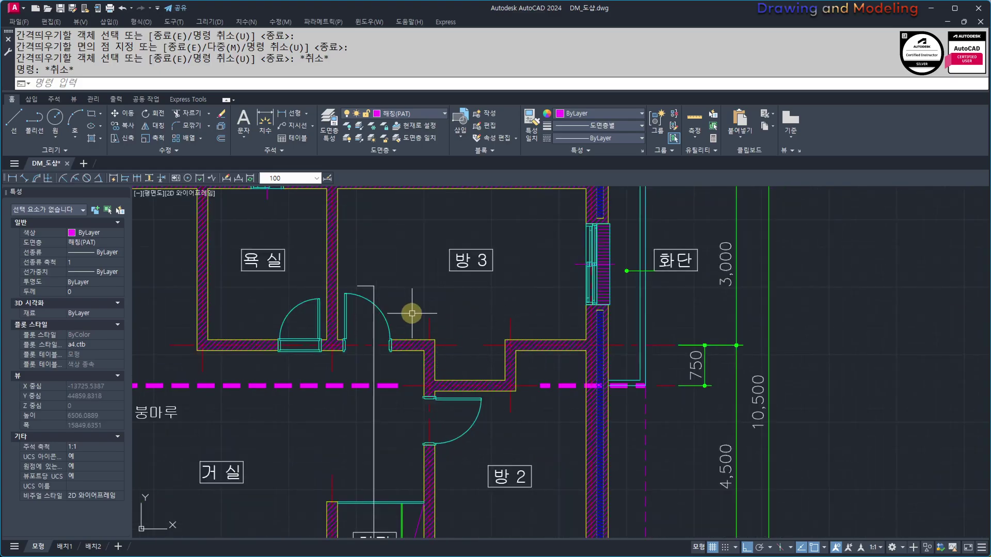
pyautogui.scroll(-4, 411, 311)
pyautogui.moveTo(753, 351); pyautogui.dragTo(361, 358, button='middle')
pyautogui.scroll(6, 723, 350)
pyautogui.moveTo(587, 360)
pyautogui.mouseDown(button='middle')
pyautogui.moveTo(551, 382)
pyautogui.moveTo(557, 358)
pyautogui.mouseUp(button='middle')
pyautogui.scroll(-2, 551, 382)
pyautogui.press('Return')
pyautogui.press('Escape')
pyautogui.write('cc')
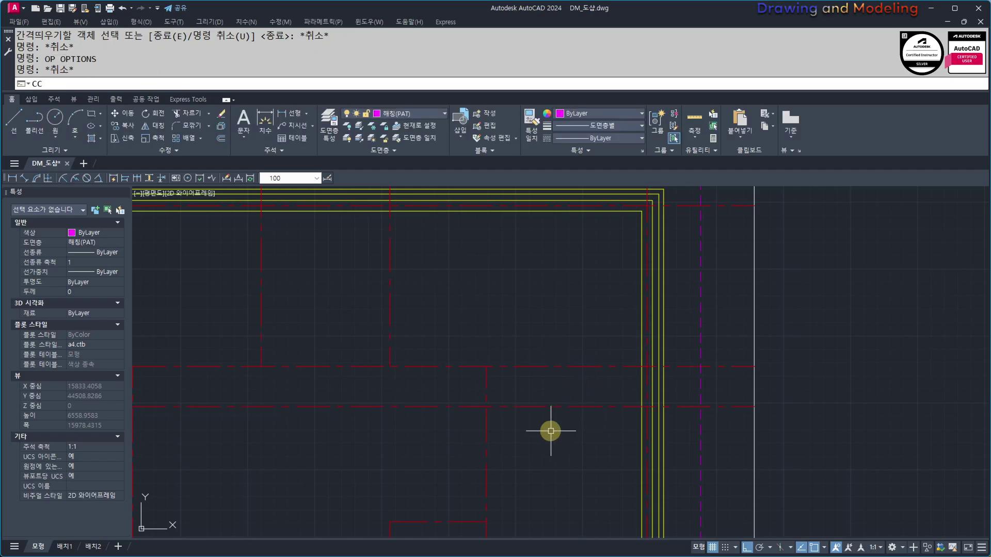
pyautogui.press('Escape')
pyautogui.press('Escape')
# Copy the Room 2 (방 2) wall centerline to the midpoint between it and the right exterior wall centerline.
pyautogui.write('cc')
pyautogui.press('Return')
pyautogui.click(499, 380)
pyautogui.click(459, 387)
pyautogui.press('Return')
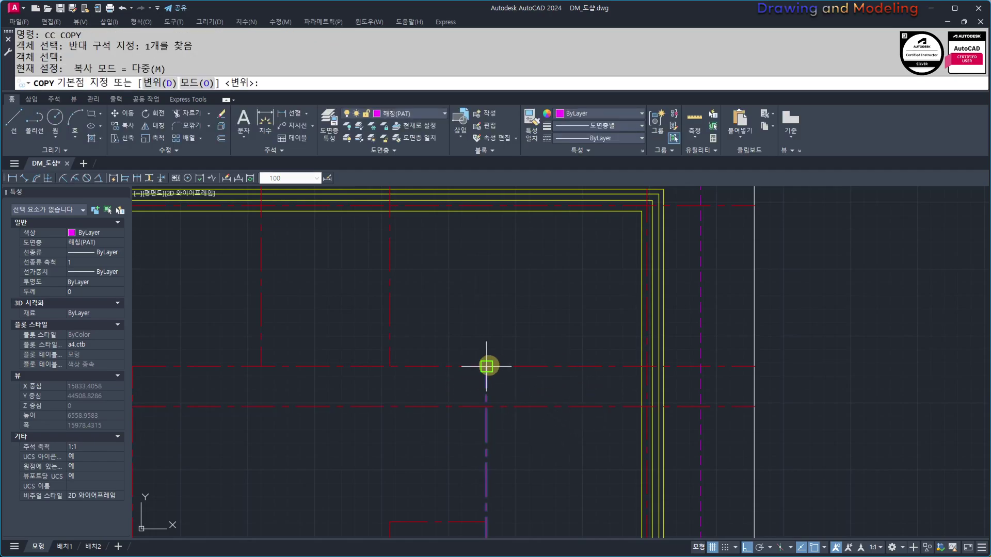
pyautogui.click(486, 367)
pyautogui.keyDown('shift'); pyautogui.rightClick(558, 382); pyautogui.keyUp('shift')
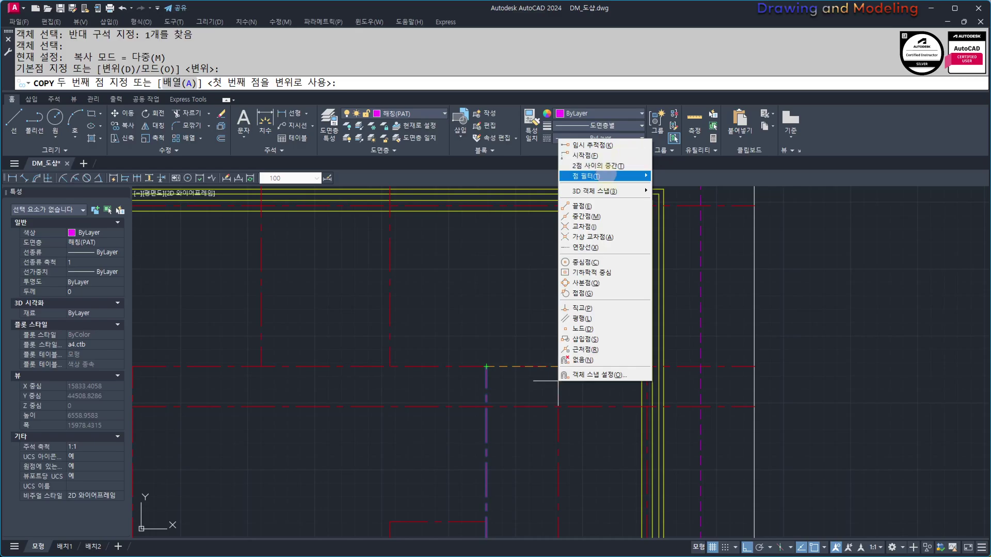
pyautogui.click(599, 166)
pyautogui.click(487, 366)
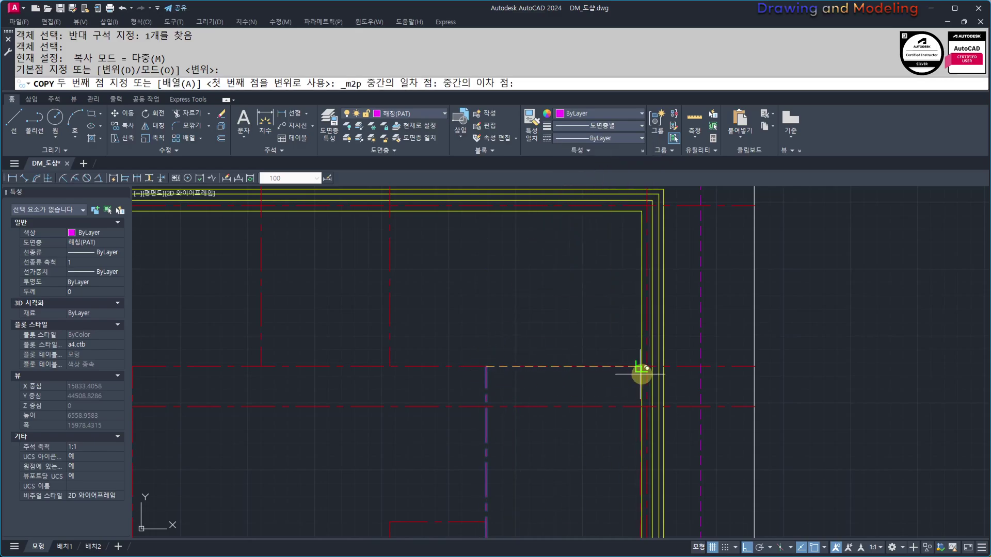
pyautogui.click(647, 368)
pyautogui.press('Escape')
pyautogui.press('Escape')
pyautogui.press('Escape')
# Trim the middle horizontal, the 750 offset line and the copied vertical to leave only the jogged centerline between Room 3 and Room 2.
pyautogui.moveTo(509, 404); pyautogui.dragTo(575, 385, button='middle')
pyautogui.scroll(1, 565, 382)
pyautogui.write('tr')
pyautogui.press('Return')
pyautogui.click(719, 429)
pyautogui.click(512, 372)
pyautogui.press('Return')
pyautogui.click(511, 371)
pyautogui.click(475, 428)
pyautogui.click(787, 370)
pyautogui.click(708, 432)
pyautogui.click(693, 453)
pyautogui.click(643, 465)
pyautogui.press('Escape')
pyautogui.press('Escape')
pyautogui.press('space')
pyautogui.press('Return')
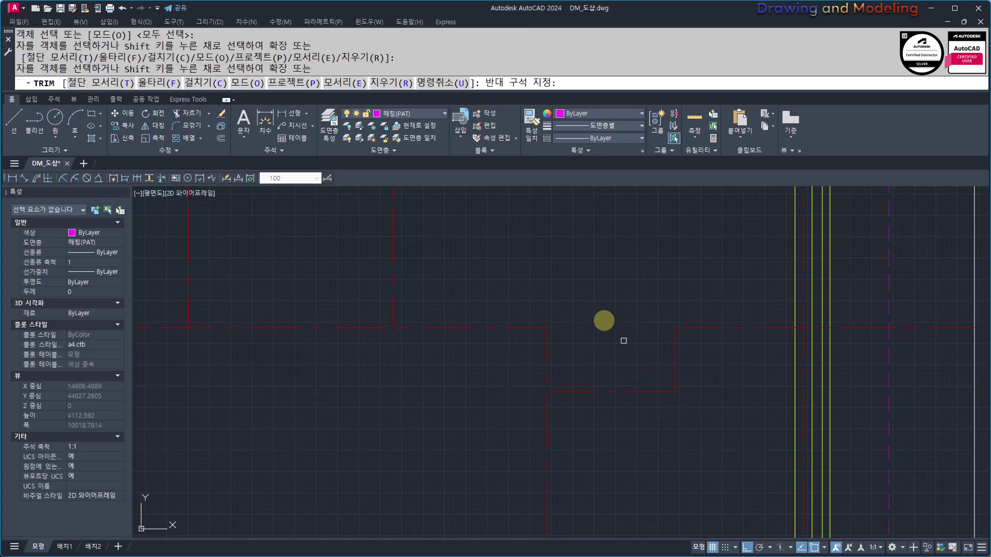
pyautogui.press('Escape')
# Set the multiline scale to 1.
pyautogui.scroll(-4, 602, 361)
pyautogui.scroll(2, 442, 354)
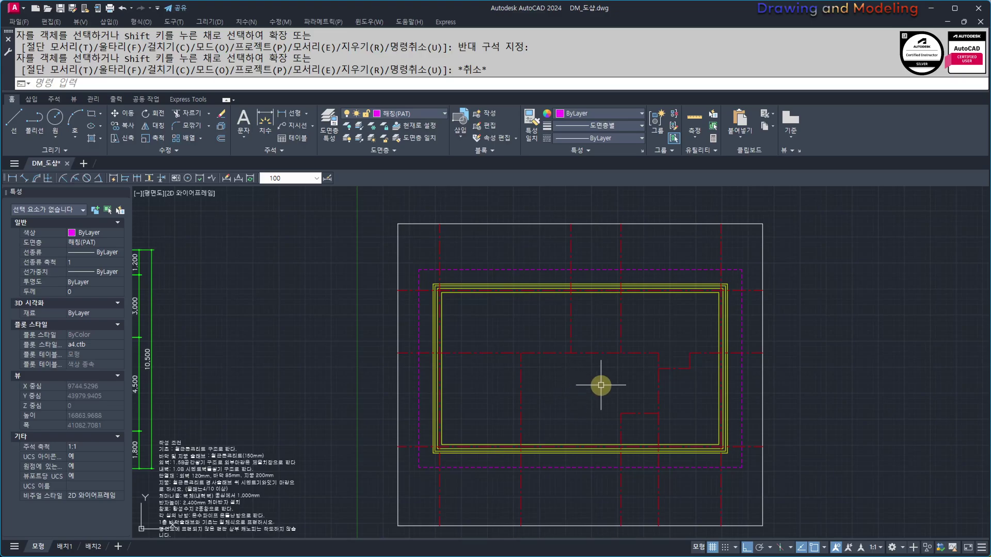
pyautogui.press('Return')
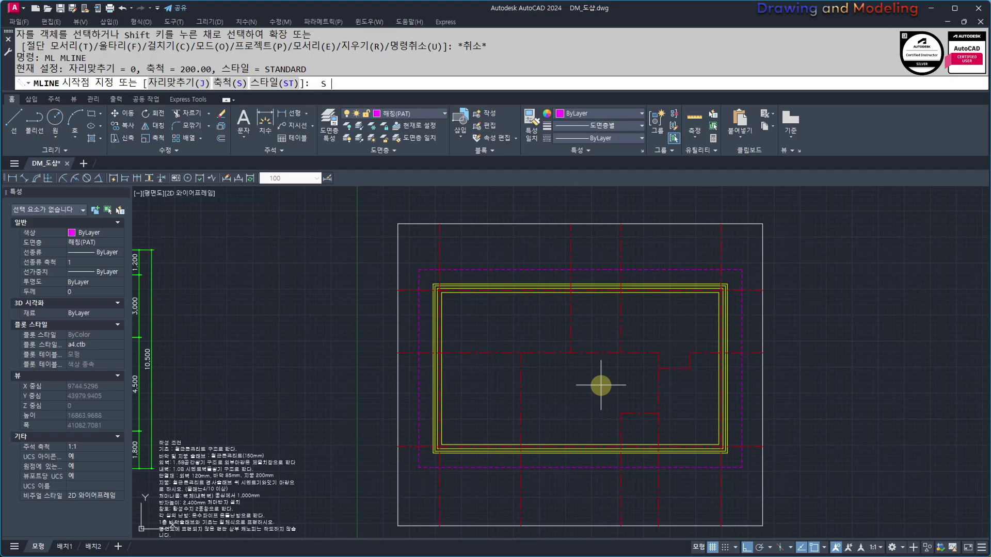
pyautogui.press('Return')
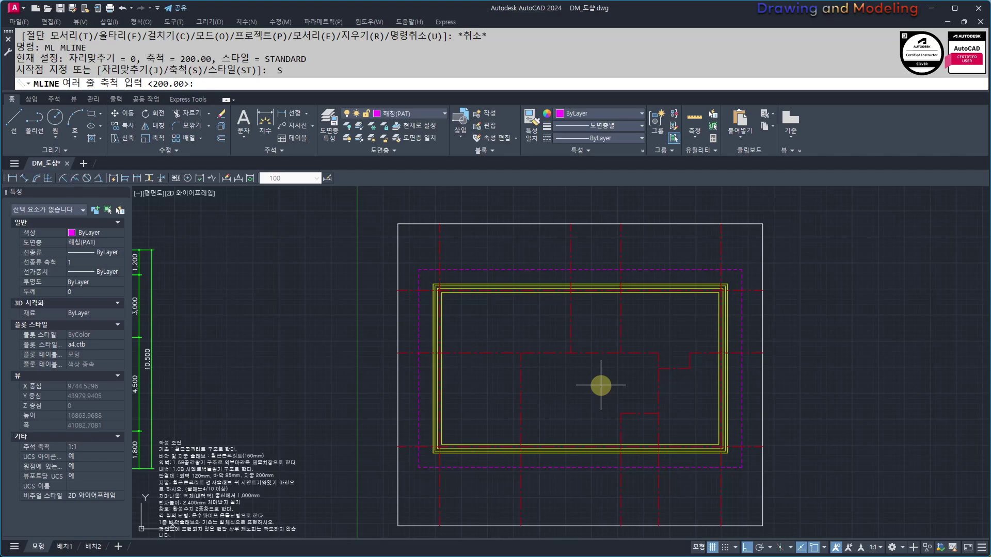
pyautogui.write('11')
pyautogui.press('Return')
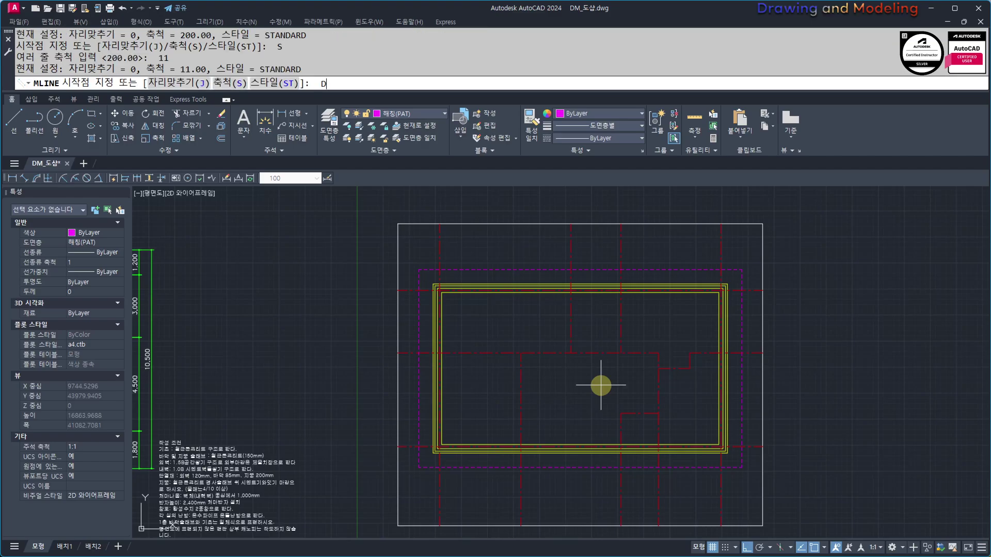
pyautogui.press('Return')
pyautogui.write('1')
pyautogui.press('Return')
pyautogui.moveTo(424, 203); pyautogui.dragTo(607, 205)
pyautogui.moveTo(410, 289); pyautogui.dragTo(570, 291)
pyautogui.press('Escape')
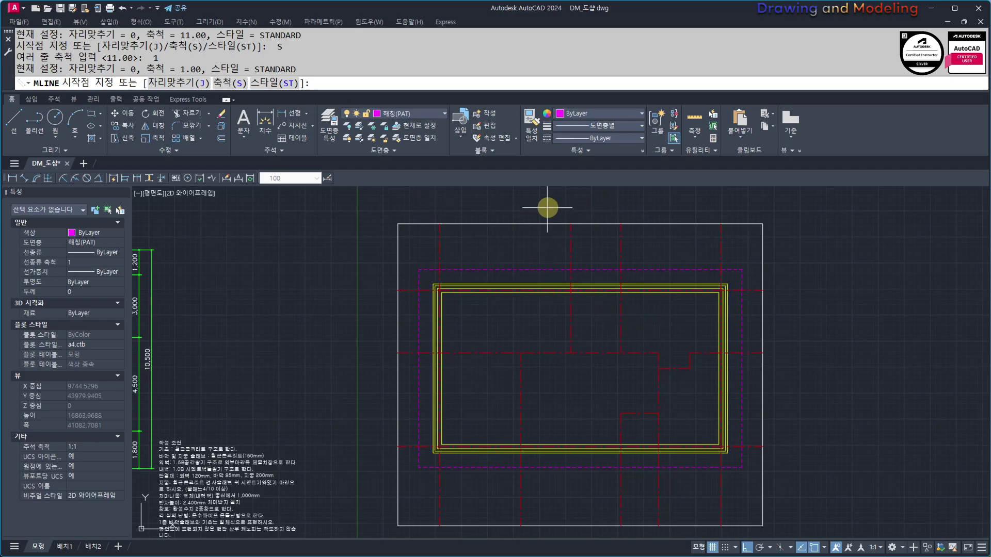
pyautogui.moveTo(411, 234); pyautogui.dragTo(621, 238)
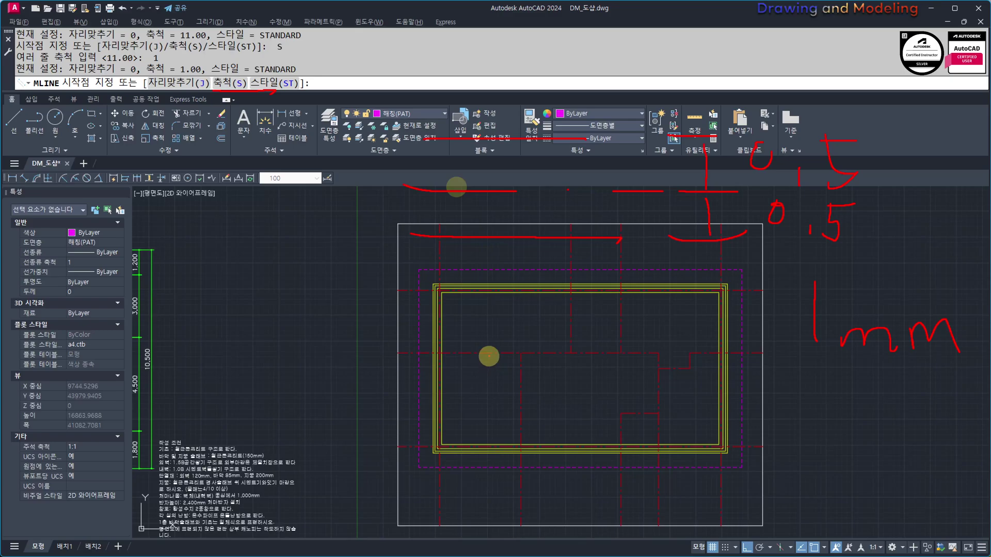
pyautogui.press('Escape')
pyautogui.press('Escape')
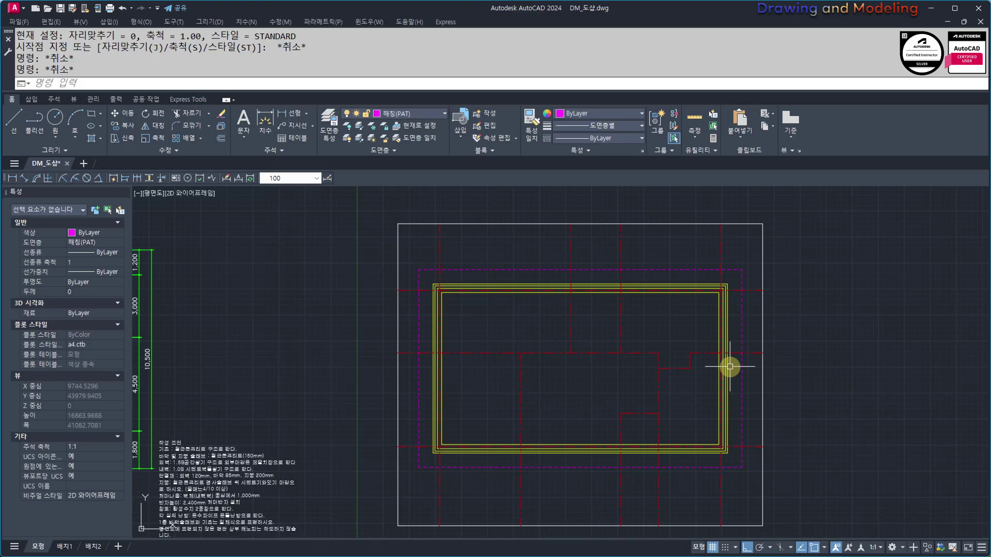
# Start a multiline with its scale set to 200 and its justification set to zero.
pyautogui.press('Return')
pyautogui.write('s')
pyautogui.press('Return')
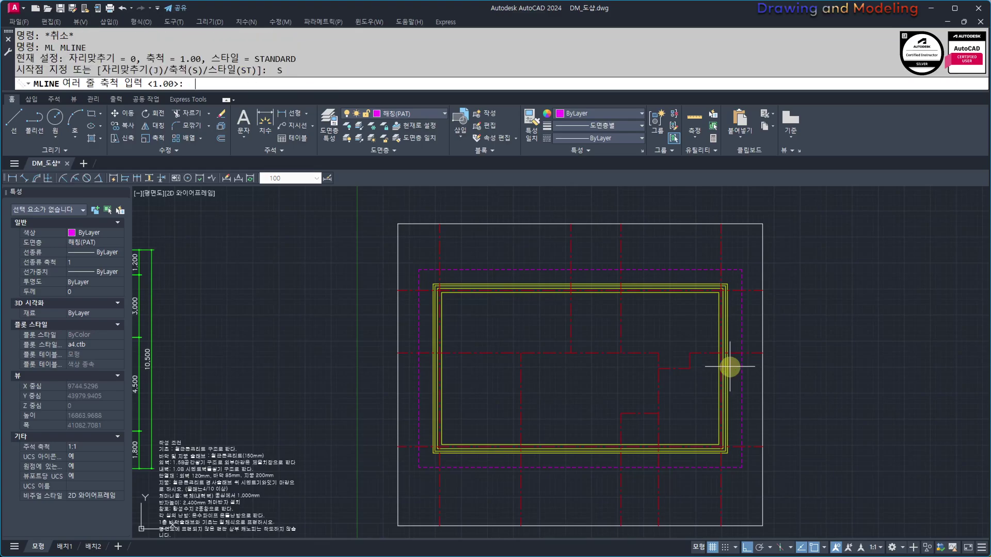
pyautogui.press('Return')
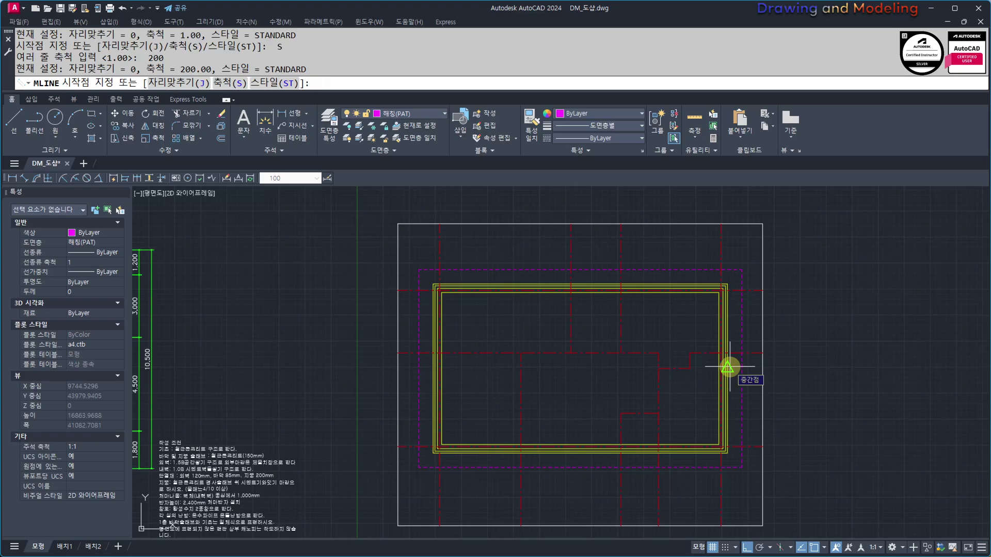
pyautogui.write('j')
pyautogui.press('Return')
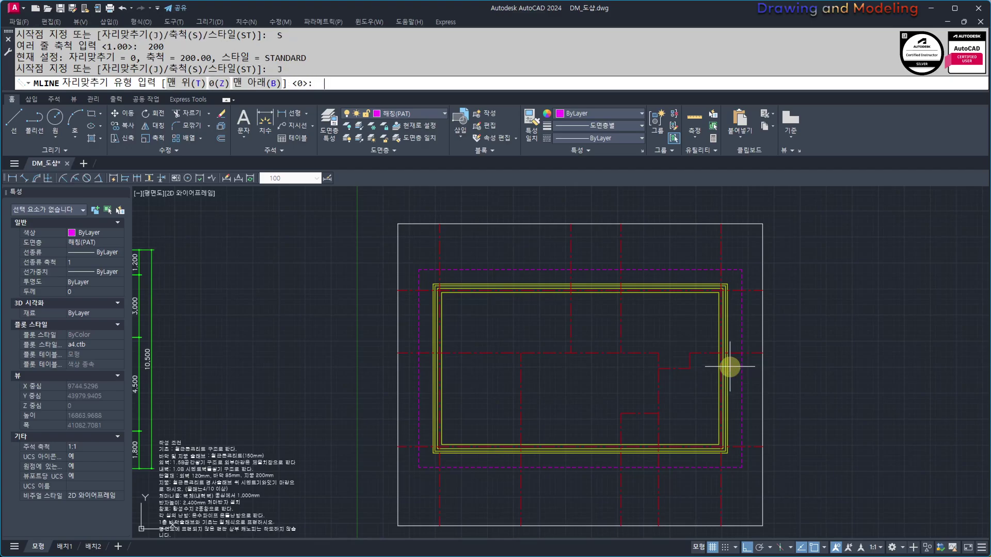
pyautogui.write('z')
pyautogui.press('Return')
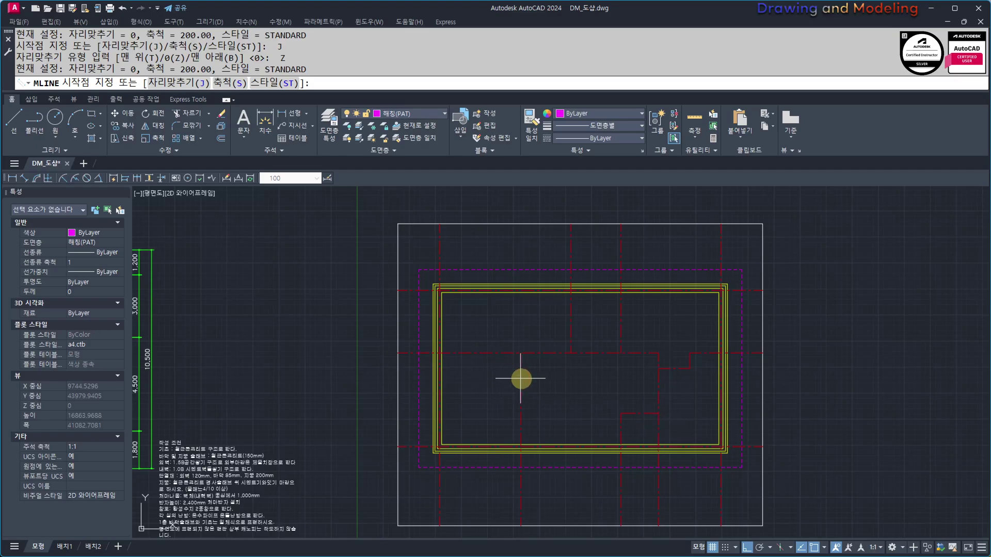
# Draw the multiline wall along the jogged middle centerline from the right exterior wall to the left exterior wall.
pyautogui.scroll(-2, 513, 376)
pyautogui.scroll(2, 713, 371)
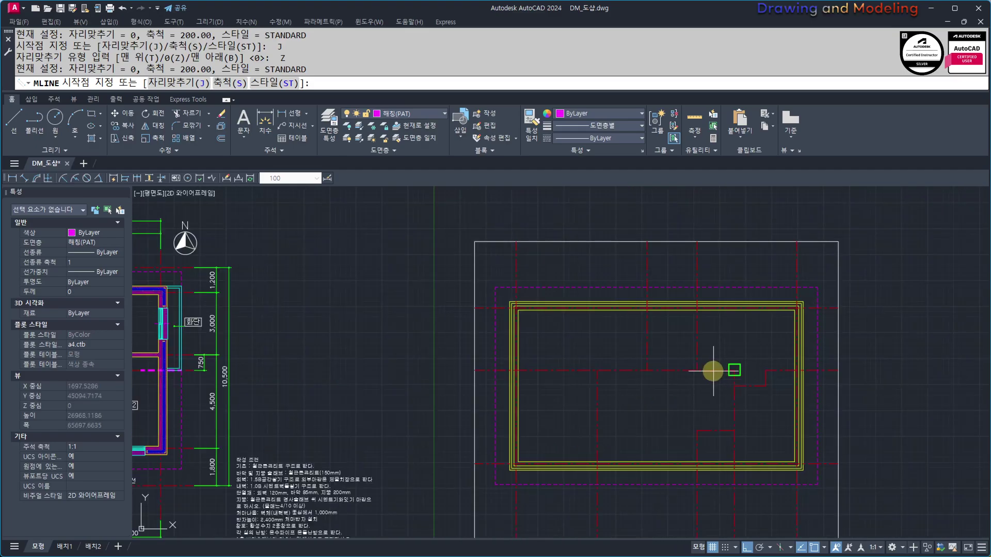
pyautogui.scroll(4, 791, 371)
pyautogui.click(797, 372)
pyautogui.click(722, 372)
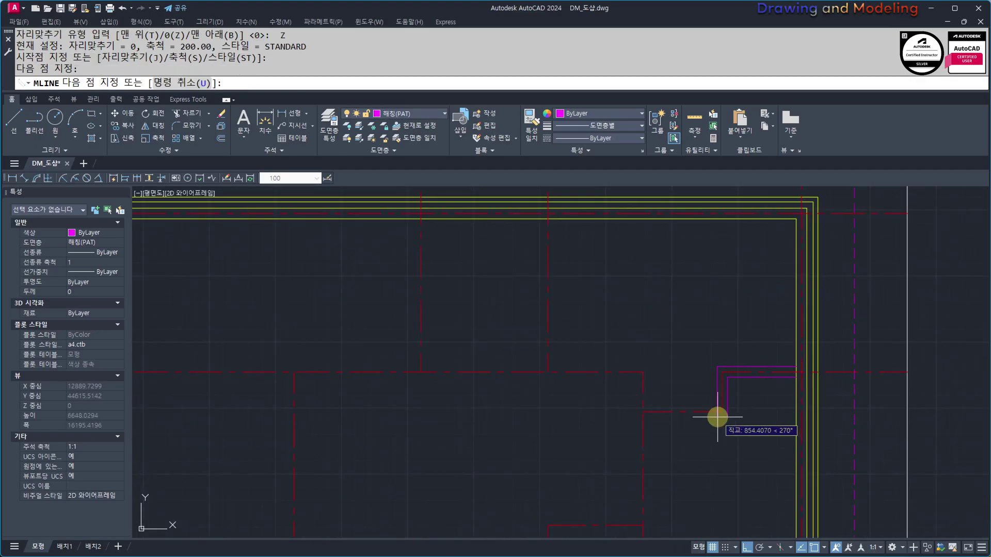
pyautogui.click(723, 411)
pyautogui.click(643, 411)
pyautogui.click(643, 372)
pyautogui.scroll(-1, 559, 381)
pyautogui.moveTo(546, 382); pyautogui.dragTo(804, 391, button='middle')
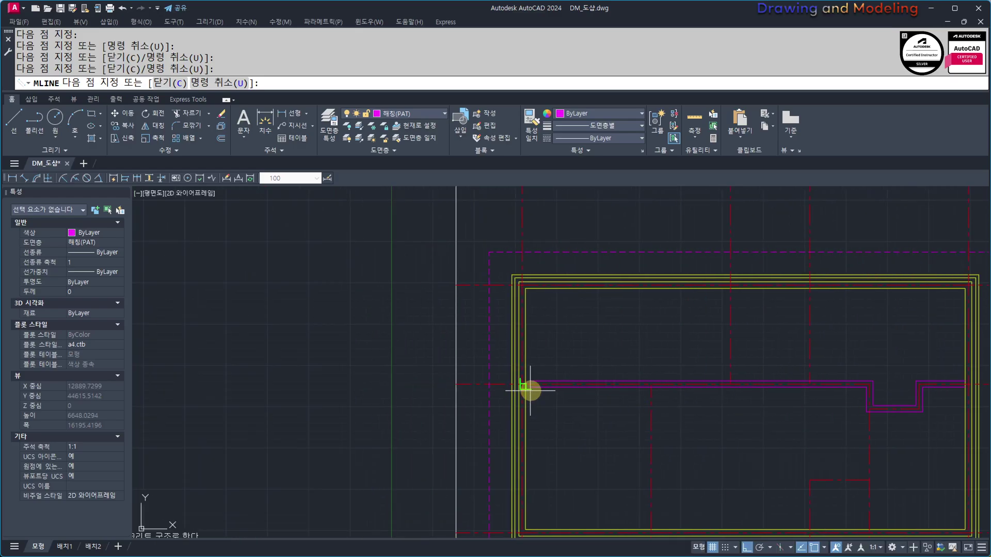
pyautogui.click(532, 382)
pyautogui.press('Escape')
pyautogui.scroll(-2, 594, 361)
# Draw a multiline wall between Room 1 (방 1) and the living room (거실), from the lower exterior wall to the middle wall.
pyautogui.press('Return')
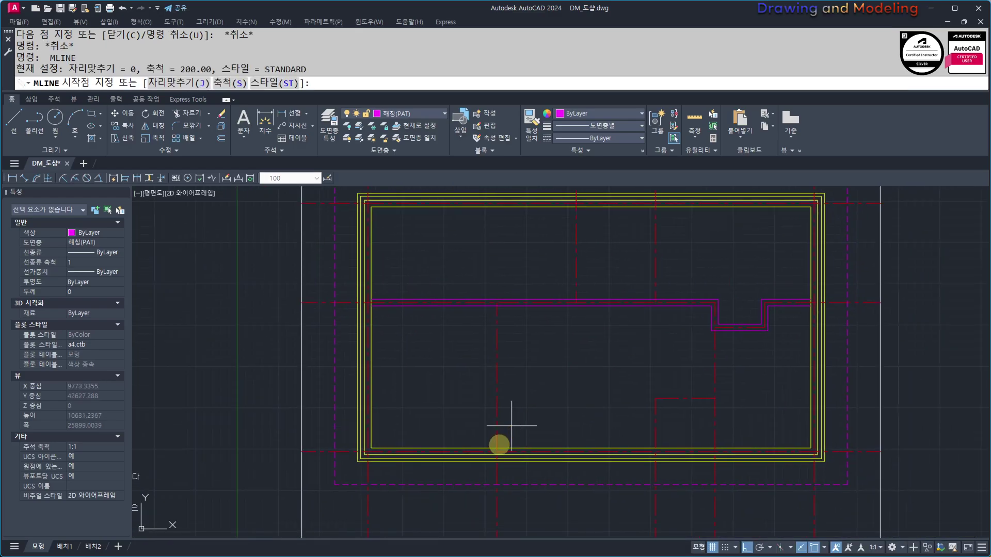
pyautogui.click(494, 451)
pyautogui.click(497, 304)
pyautogui.press('Escape')
# Draw multiline walls along the two bathroom (욕실) side centerlines, between the upper exterior wall and the middle wall.
pyautogui.moveTo(601, 231); pyautogui.dragTo(601, 288, button='middle')
pyautogui.press('Return')
pyautogui.click(577, 261)
pyautogui.click(576, 351)
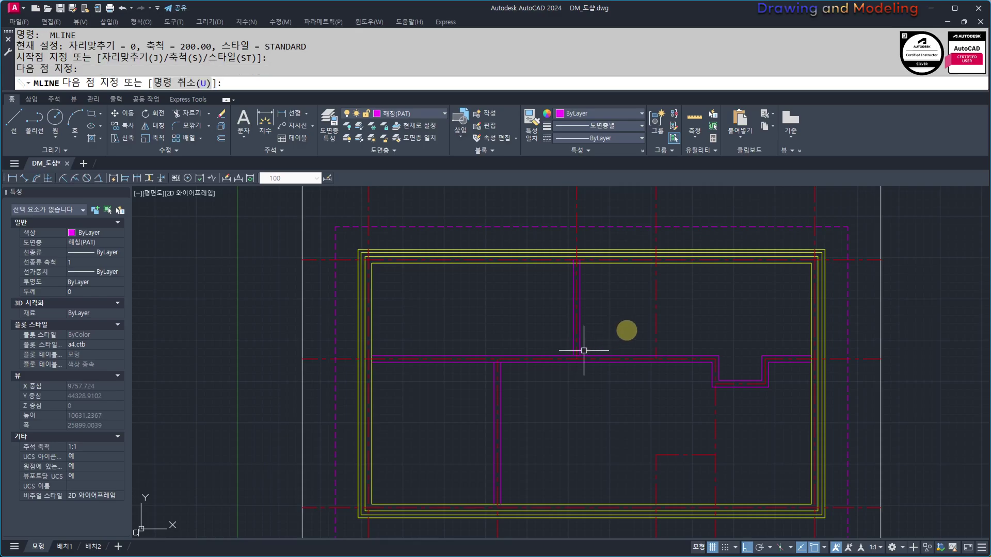
pyautogui.scroll(2, 632, 330)
pyautogui.press('Escape')
pyautogui.press('Return')
pyautogui.click(672, 368)
pyautogui.click(671, 223)
pyautogui.press('Escape')
pyautogui.press('Escape')
# Draw the multiline wall on the left side of Room 2 (방 2), from the lower exterior wall to the jogged wall.
pyautogui.scroll(-2, 702, 295)
pyautogui.moveTo(725, 458); pyautogui.dragTo(675, 314, button='middle')
pyautogui.press('Return')
pyautogui.scroll(2, 676, 314)
pyautogui.click(702, 361)
pyautogui.moveTo(704, 247); pyautogui.dragTo(703, 352, button='middle')
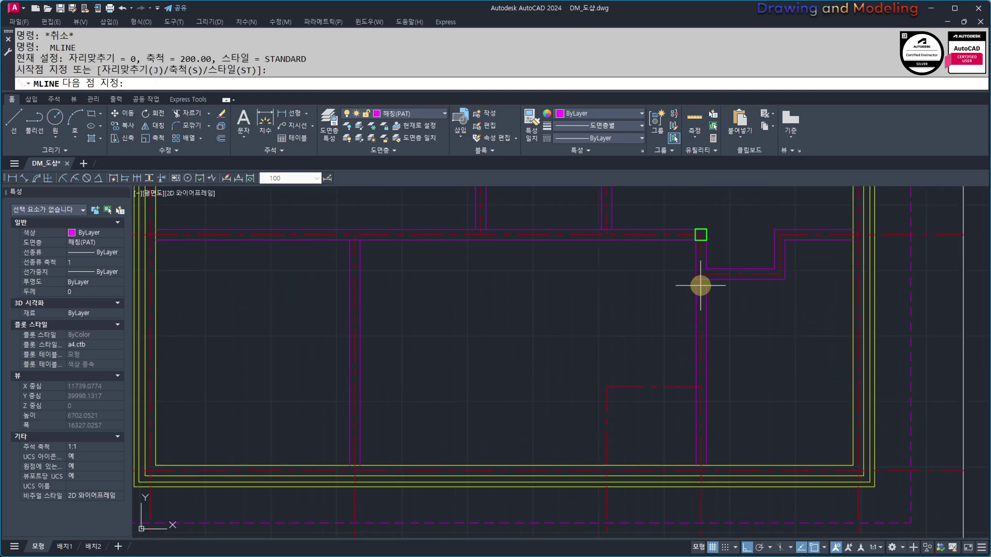
pyautogui.click(700, 280)
pyautogui.press('Escape')
# Draw the short multiline entrance (현관) wall from the lower exterior wall to the end of its centerline.
pyautogui.press('Return')
pyautogui.click(606, 464)
pyautogui.click(607, 387)
pyautogui.press('Escape')
pyautogui.press('Escape')
# Turn off the centerline layer 중심선(CEN) by picking one of the centerlines.
pyautogui.scroll(-6, 599, 382)
pyautogui.scroll(4, 576, 387)
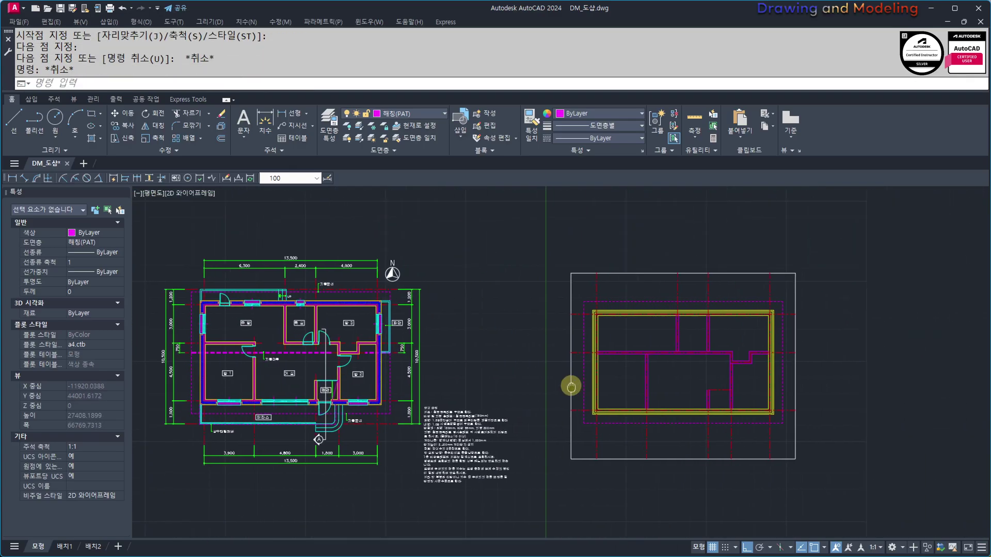
pyautogui.scroll(1, 577, 387)
pyautogui.scroll(-1, 611, 376)
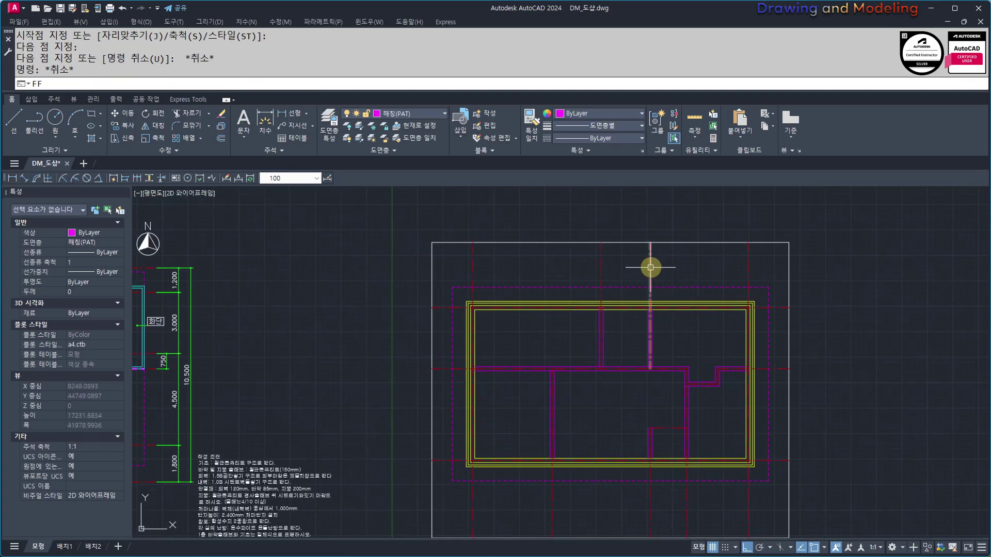
pyautogui.write('ff')
pyautogui.press('Return')
pyautogui.click(650, 266)
pyautogui.press('Escape')
pyautogui.press('Escape')
pyautogui.moveTo(665, 414); pyautogui.dragTo(686, 409, button='middle')
# Turn off the layer of the dashed roof outline around the exterior walls by picking that outline.
pyautogui.write('mm')
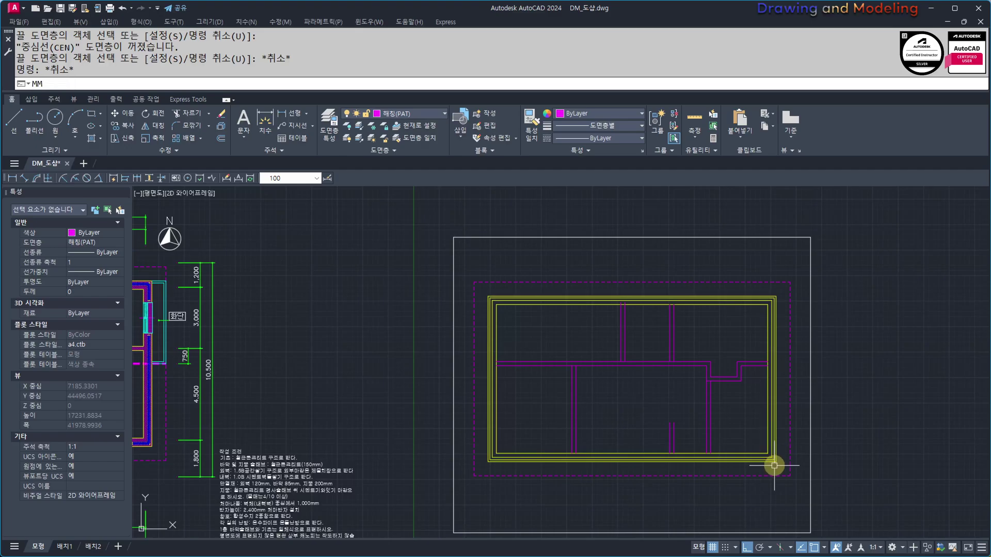
pyautogui.press('Return')
pyautogui.press('Escape')
pyautogui.press('Escape')
pyautogui.write('ff')
pyautogui.press('Return')
pyautogui.click(778, 475)
pyautogui.press('Escape')
# Match the properties of the interior wall lines to the yellow exterior wall section line.
pyautogui.write('mm')
pyautogui.press('Return')
pyautogui.click(770, 458)
pyautogui.click(784, 478)
pyautogui.click(510, 292)
pyautogui.press('Escape')
pyautogui.press('Escape')
# Trim the upper ends of the left bathroom wall that overshoot the exterior wall's inner line.
pyautogui.moveTo(665, 424); pyautogui.dragTo(685, 425, button='middle')
pyautogui.scroll(4, 639, 292)
pyautogui.write('tr')
pyautogui.press('Return')
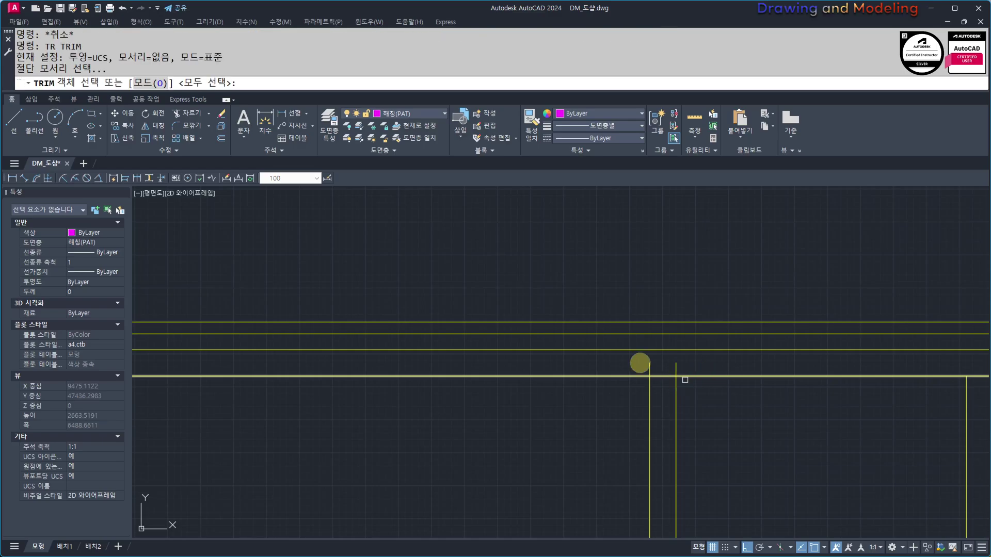
pyautogui.press('Return')
pyautogui.click(676, 370)
pyautogui.click(664, 366)
pyautogui.click(637, 361)
pyautogui.scroll(-5, 637, 361)
pyautogui.scroll(3, 652, 354)
pyautogui.press('Escape')
pyautogui.press('Escape')
pyautogui.press('Escape')
pyautogui.press('Escape')
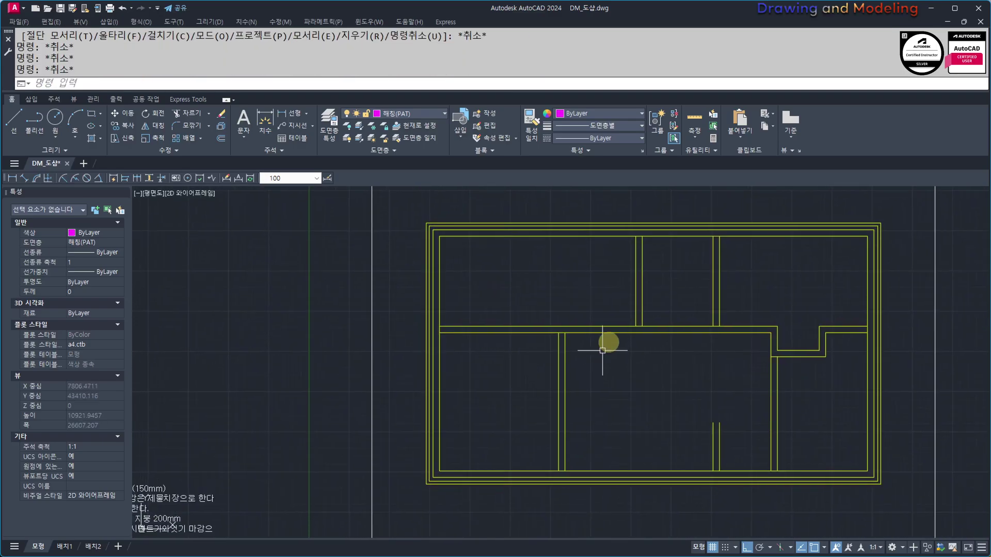
pyautogui.moveTo(645, 381); pyautogui.dragTo(656, 406, button='middle')
pyautogui.press('Escape')
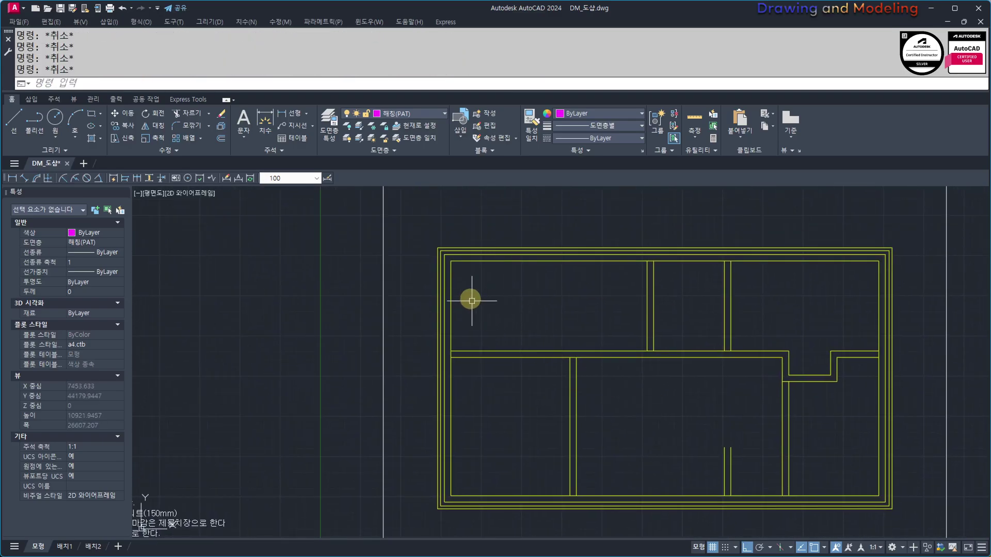
# Offset an edge of the exterior wall's insulation gap by 120/2 to create the gap's center line.
pyautogui.write('o')
pyautogui.press('Return')
pyautogui.write('120/2')
pyautogui.press('Return')
pyautogui.scroll(8, 434, 254)
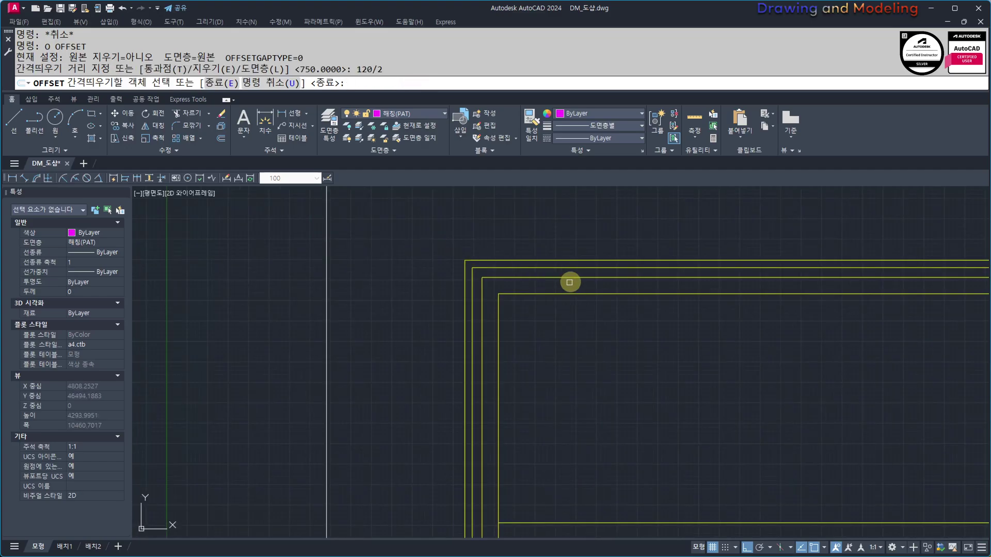
pyautogui.press('Escape')
pyautogui.press('Escape')
# Assign the insulation center line to layer 단열재(BAT) and set its linetype scale to 0.3.
pyautogui.click(547, 258)
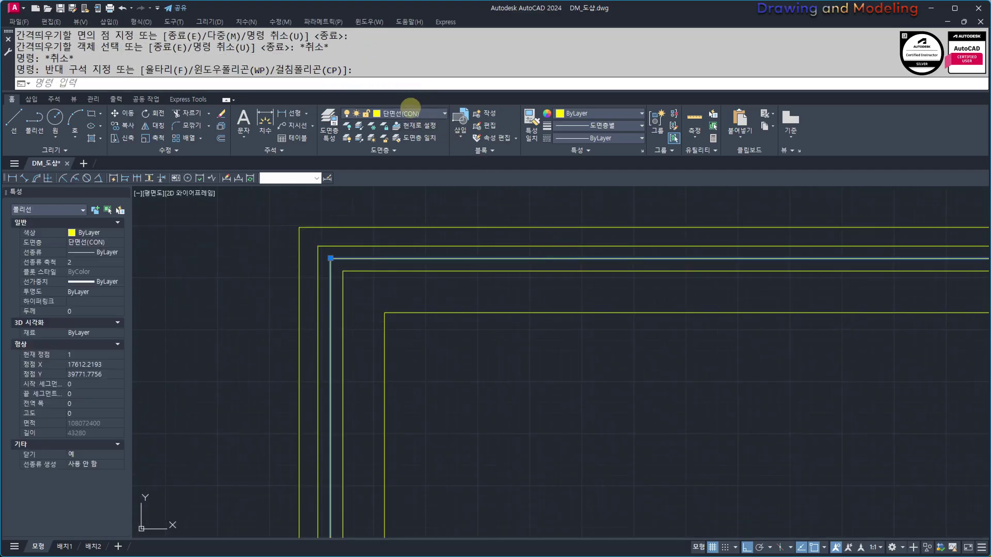
pyautogui.click(412, 113)
pyautogui.click(426, 162)
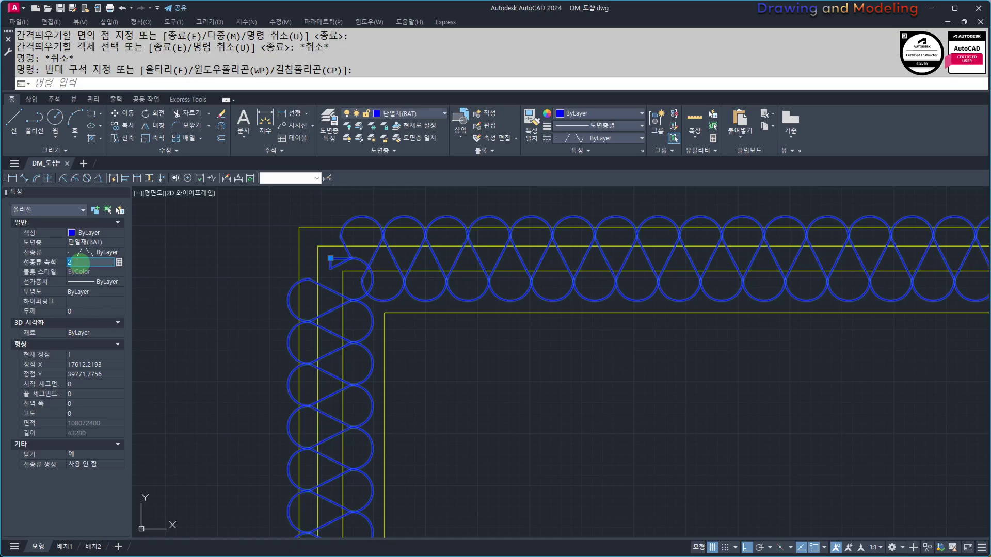
pyautogui.click(78, 263)
pyautogui.write('0.3')
pyautogui.press('Return')
pyautogui.press('Escape')
pyautogui.press('Escape')
pyautogui.press('Escape')
pyautogui.scroll(-8, 568, 444)
pyautogui.moveTo(594, 439); pyautogui.dragTo(520, 320, button='middle')
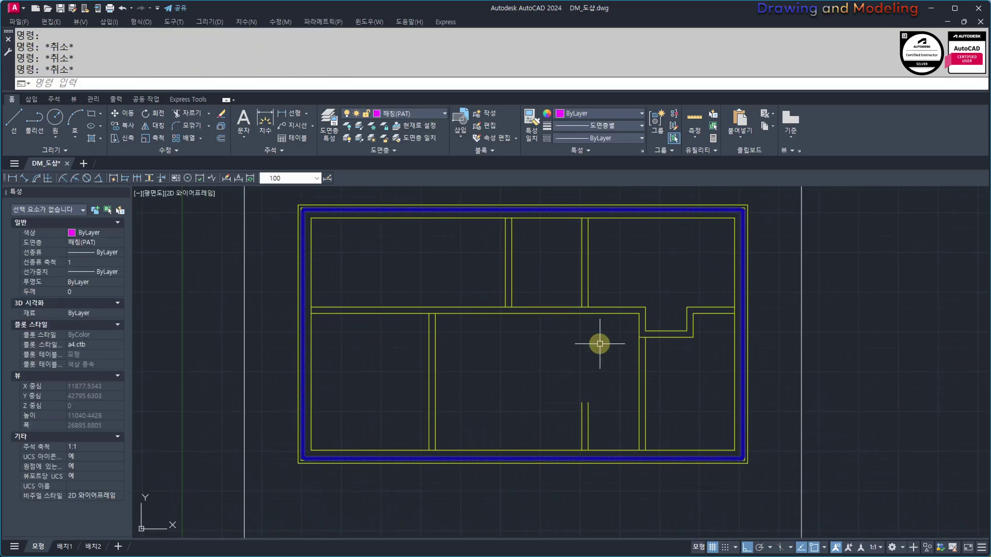
pyautogui.moveTo(587, 395); pyautogui.dragTo(658, 414, button='middle')
pyautogui.moveTo(610, 356); pyautogui.dragTo(564, 365, button='middle')
pyautogui.moveTo(634, 367); pyautogui.dragTo(692, 372, button='middle')
pyautogui.click(851, 504)
pyautogui.click(473, 194)
pyautogui.press('Escape')
# Trim the crossing lines where the middle wall meets the Room 1 (방 1) partition and the left exterior wall.
pyautogui.scroll(8, 593, 352)
pyautogui.write('tr')
pyautogui.press('Return')
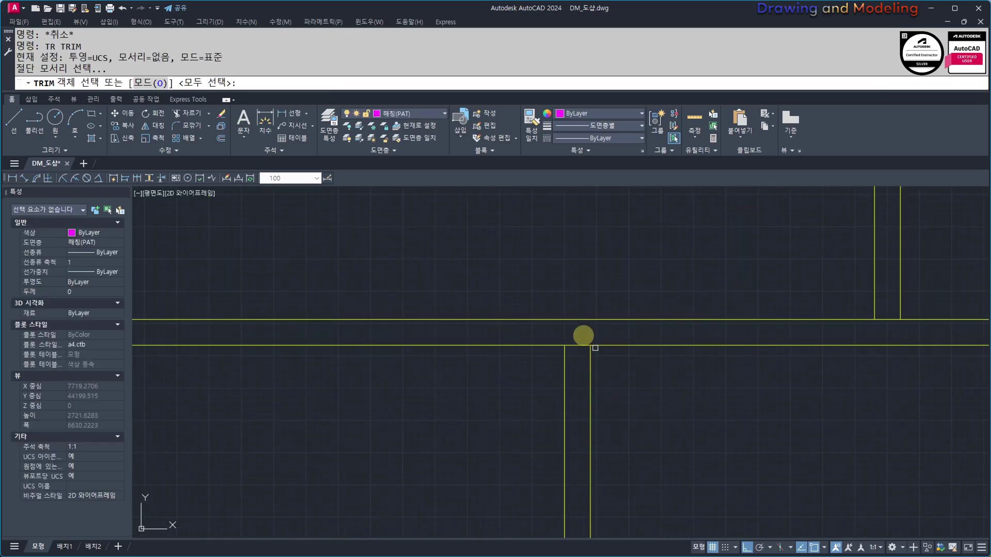
pyautogui.press('Return')
pyautogui.click(582, 335)
pyautogui.scroll(-3, 537, 364)
pyautogui.scroll(5, 432, 351)
pyautogui.click(382, 350)
pyautogui.click(297, 367)
# Trim the lines crossing the left bathroom wall at its junctions with the middle wall and the upper exterior wall.
pyautogui.scroll(-4, 491, 361)
pyautogui.scroll(3, 820, 345)
pyautogui.click(627, 426)
pyautogui.click(610, 401)
pyautogui.scroll(-1, 620, 243)
pyautogui.moveTo(621, 242); pyautogui.dragTo(626, 434, button='middle')
pyautogui.moveTo(627, 279)
pyautogui.mouseDown(button='middle')
pyautogui.moveTo(623, 404)
pyautogui.moveTo(611, 320)
pyautogui.moveTo(623, 161)
pyautogui.mouseUp(button='middle')
pyautogui.scroll(2, 623, 293)
pyautogui.click(623, 295)
pyautogui.click(582, 379)
# Trim the lines crossing both ends of the right bathroom wall to open its junctions.
pyautogui.scroll(-6, 701, 362)
pyautogui.scroll(5, 888, 386)
pyautogui.click(609, 276)
pyautogui.click(606, 316)
pyautogui.scroll(-2, 604, 362)
pyautogui.scroll(4, 612, 409)
pyautogui.click(641, 344)
pyautogui.click(626, 313)
# Trim the crossing lines where the jogged wall meets the Room 2 (방 2) partition and the right exterior wall.
pyautogui.scroll(-6, 718, 368)
pyautogui.moveTo(800, 411); pyautogui.dragTo(624, 357, button='middle')
pyautogui.scroll(4, 707, 376)
pyautogui.click(559, 375)
pyautogui.click(561, 429)
pyautogui.scroll(-2, 573, 425)
pyautogui.moveTo(733, 366); pyautogui.dragTo(632, 400, button='middle')
pyautogui.scroll(3, 746, 300)
pyautogui.click(748, 299)
pyautogui.click(715, 296)
# Trim the exterior wall's inner line across the lower ends of the Room 2 (방 2) partition and the entrance (현관) wall.
pyautogui.scroll(-4, 552, 298)
pyautogui.scroll(-4, 540, 313)
pyautogui.scroll(2, 701, 421)
pyautogui.click(710, 384)
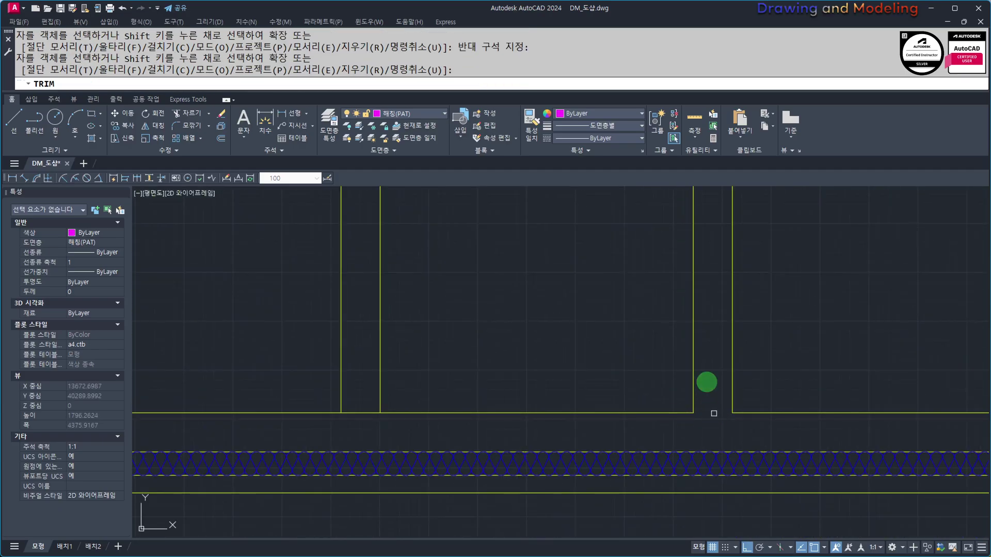
pyautogui.press('Escape')
pyautogui.moveTo(488, 401); pyautogui.dragTo(610, 395, button='middle')
pyautogui.press('space')
pyautogui.press('space')
pyautogui.click(488, 408)
pyautogui.click(479, 390)
pyautogui.press('Escape')
# Close the free upper end of the short entrance (현관) wall with a line between its two edges.
pyautogui.scroll(-3, 575, 358)
pyautogui.scroll(5, 555, 381)
pyautogui.write('l')
pyautogui.press('space')
pyautogui.click(551, 369)
pyautogui.click(589, 369)
pyautogui.press('Escape')
pyautogui.moveTo(588, 413); pyautogui.dragTo(578, 415, button='middle')
# Match the properties of the entrance wall's end line to its yellow wall lines.
pyautogui.write('mm')
pyautogui.press('space')
pyautogui.click(575, 387)
pyautogui.click(580, 384)
pyautogui.click(553, 347)
pyautogui.press('Escape')
pyautogui.press('Escape')
pyautogui.scroll(-5, 615, 343)
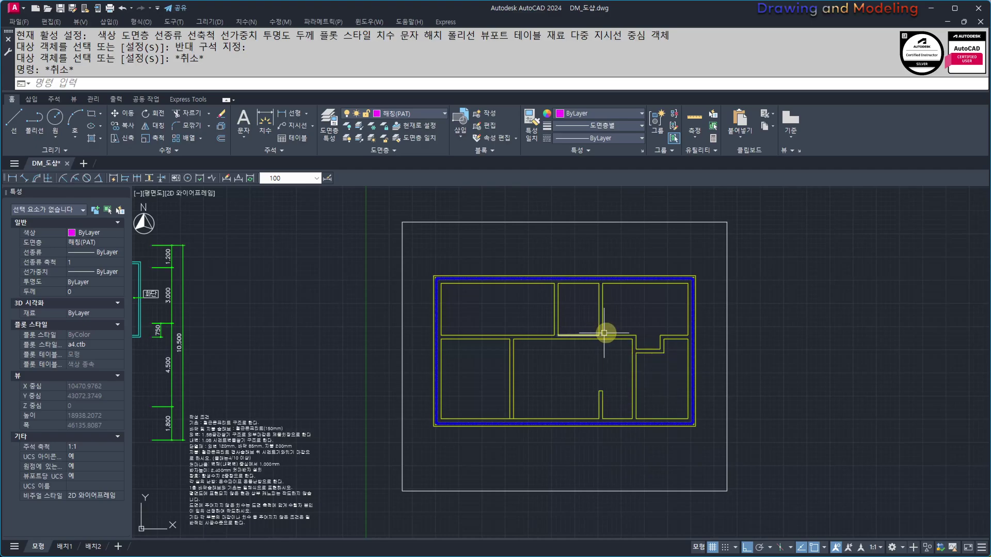
# Compare the redrawn walls with the original floor plan to check the wall layout and junctions.
pyautogui.scroll(2, 689, 400)
pyautogui.moveTo(620, 371); pyautogui.dragTo(575, 350, button='middle')
pyautogui.moveTo(476, 338); pyautogui.dragTo(519, 347, button='middle')
pyautogui.press('Escape')
pyautogui.press('Escape')
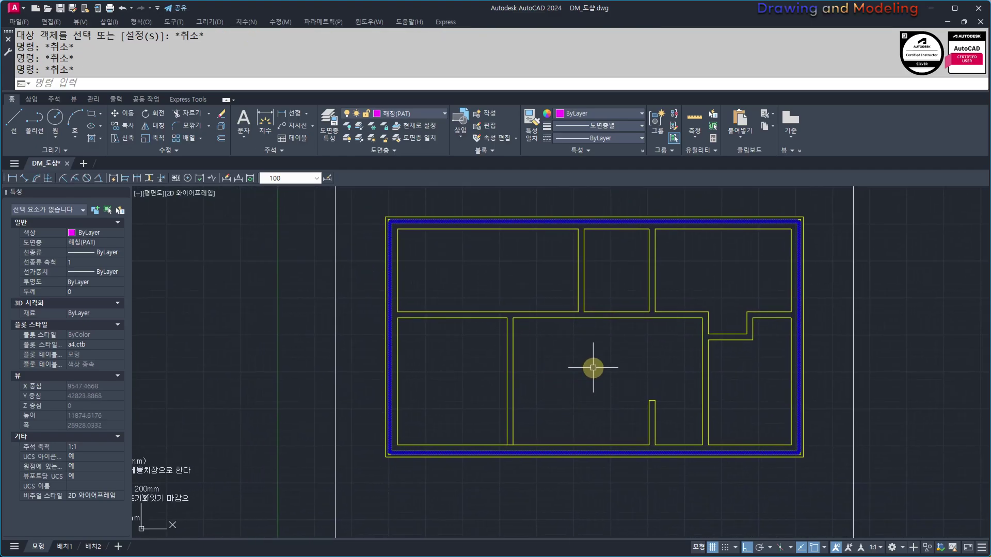
pyautogui.press('Escape')
pyautogui.scroll(-5, 571, 378)
pyautogui.moveTo(317, 375)
pyautogui.mouseDown(button='middle')
pyautogui.moveTo(471, 383)
pyautogui.moveTo(528, 349)
pyautogui.moveTo(519, 355)
pyautogui.mouseUp(button='middle')
pyautogui.scroll(5, 491, 364)
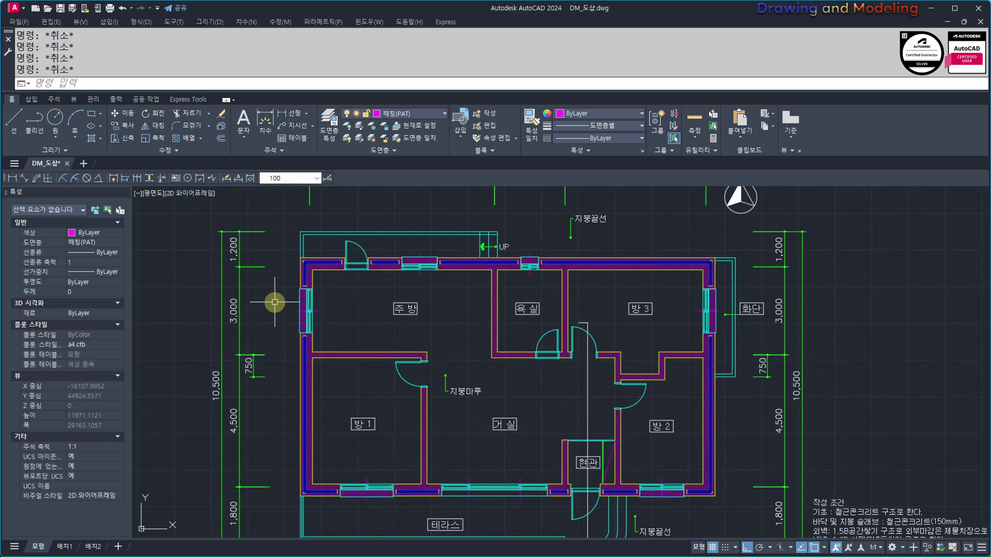
pyautogui.scroll(-4, 718, 385)
pyautogui.moveTo(789, 392); pyautogui.dragTo(464, 359, button='middle')
pyautogui.scroll(2, 699, 359)
pyautogui.moveTo(619, 395); pyautogui.dragTo(619, 370, button='middle')
pyautogui.scroll(2, 670, 343)
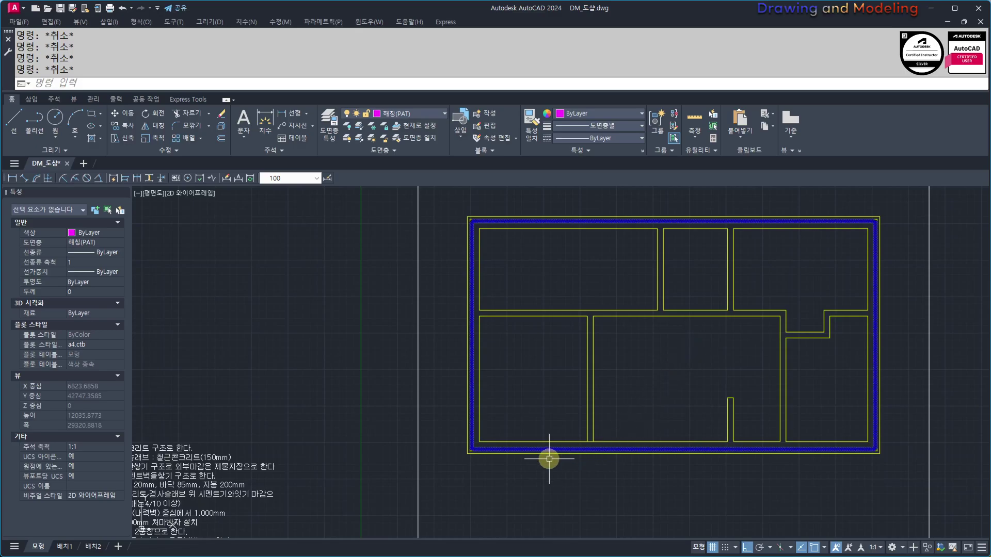
# Trim the exterior wall's inner line across the lower end of the Room 1 (방 1) partition.
pyautogui.scroll(3, 549, 459)
pyautogui.write('tr')
pyautogui.press('Return')
pyautogui.press('Escape')
pyautogui.press('Escape')
pyautogui.press('Escape')
pyautogui.scroll(-3, 645, 397)
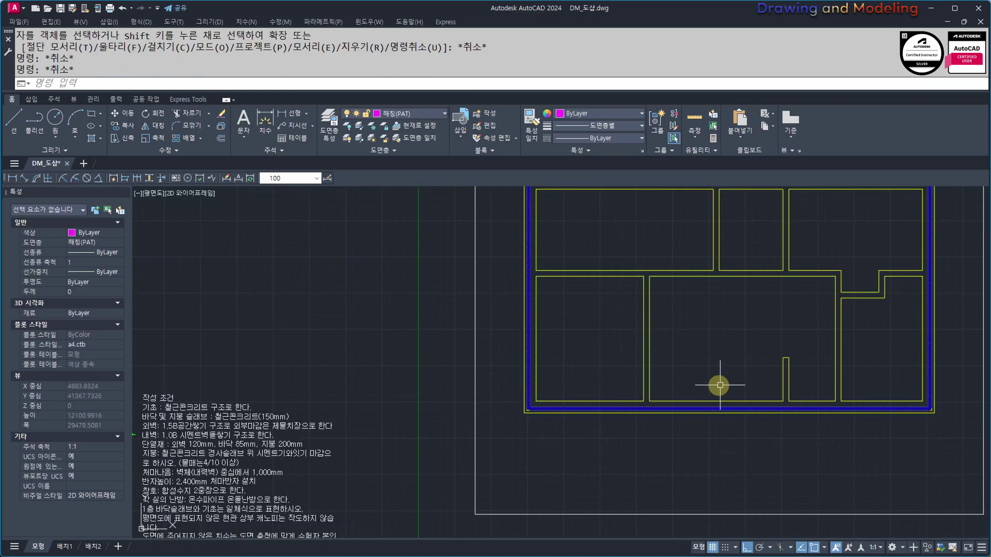
# Draw a vertical line downward from the midpoint of Room 1's (방 1) lower inner wall edge, extending outside the exterior wall.
pyautogui.moveTo(720, 384); pyautogui.dragTo(737, 373, button='middle')
pyautogui.write('l')
pyautogui.press('space')
pyautogui.click(607, 389)
pyautogui.click(600, 449)
pyautogui.press('Escape')
pyautogui.press('Escape')
# Draw a vertical line downward from the midpoint of the living room's (거실) lower inner wall edge.
pyautogui.moveTo(794, 411); pyautogui.dragTo(723, 445, button='middle')
pyautogui.press('space')
pyautogui.click(662, 421)
pyautogui.click(662, 477)
pyautogui.press('Escape')
pyautogui.press('Escape')
# Draw a vertical line downward from the midpoint of Room 2's (방 2) lower inner wall edge.
pyautogui.moveTo(797, 440); pyautogui.dragTo(729, 423, button='middle')
pyautogui.press('space')
pyautogui.click(759, 406)
pyautogui.click(759, 473)
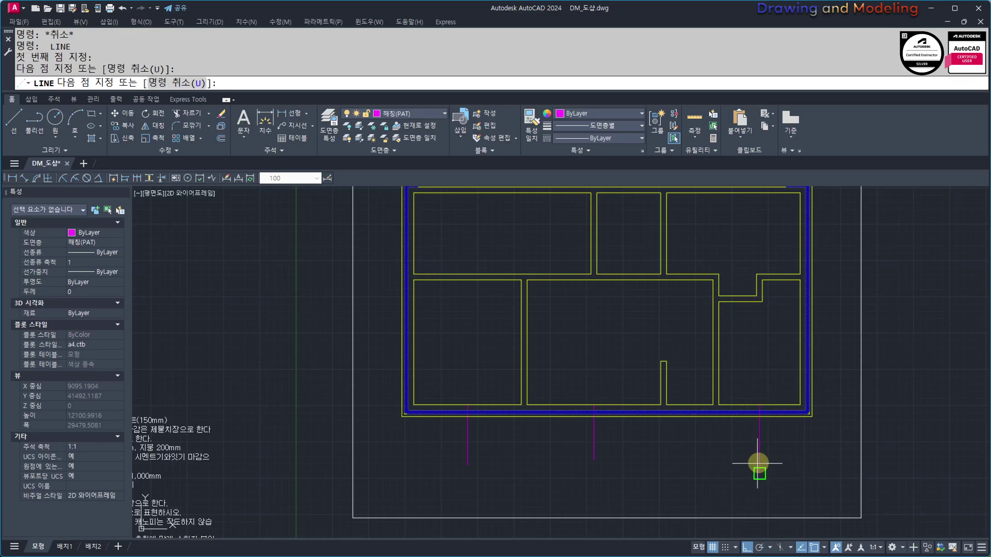
pyautogui.press('Escape')
pyautogui.press('Escape')
# Draw a horizontal line outward from the midpoint of Room 3's (방 3) right inner wall edge.
pyautogui.moveTo(805, 289); pyautogui.dragTo(799, 374, button='middle')
pyautogui.press('space')
pyautogui.click(795, 319)
pyautogui.click(847, 319)
pyautogui.press('Escape')
pyautogui.press('Escape')
# Draw a vertical line upward from the midpoint of the bathroom's (욕실) upper inner wall edge.
pyautogui.moveTo(557, 314); pyautogui.dragTo(656, 360, button='middle')
pyautogui.press('space')
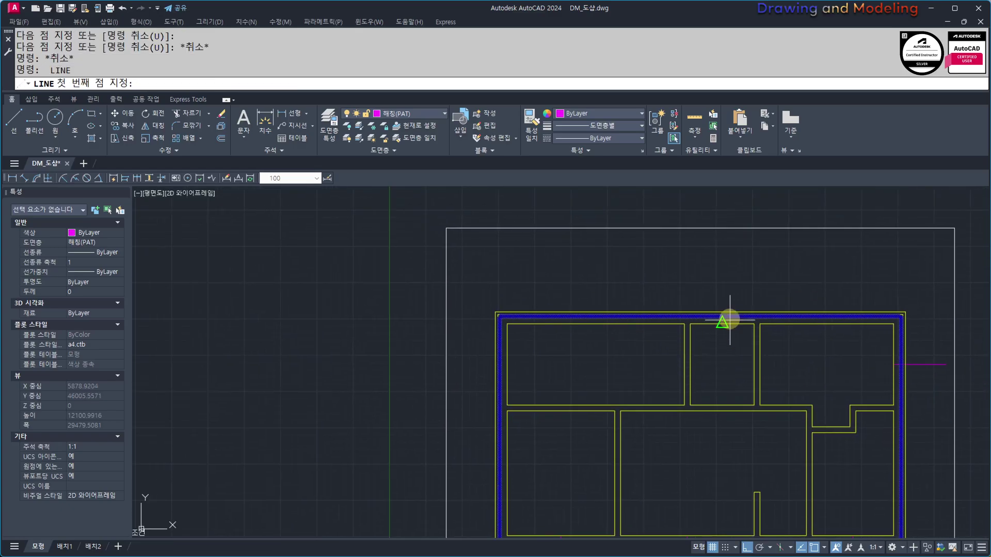
pyautogui.click(722, 324)
pyautogui.press('Escape')
pyautogui.press('Escape')
# Draw a vertical line upward from the midpoint of the kitchen's (주방) upper inner wall edge.
pyautogui.scroll(-2, 719, 289)
pyautogui.scroll(-2, 513, 373)
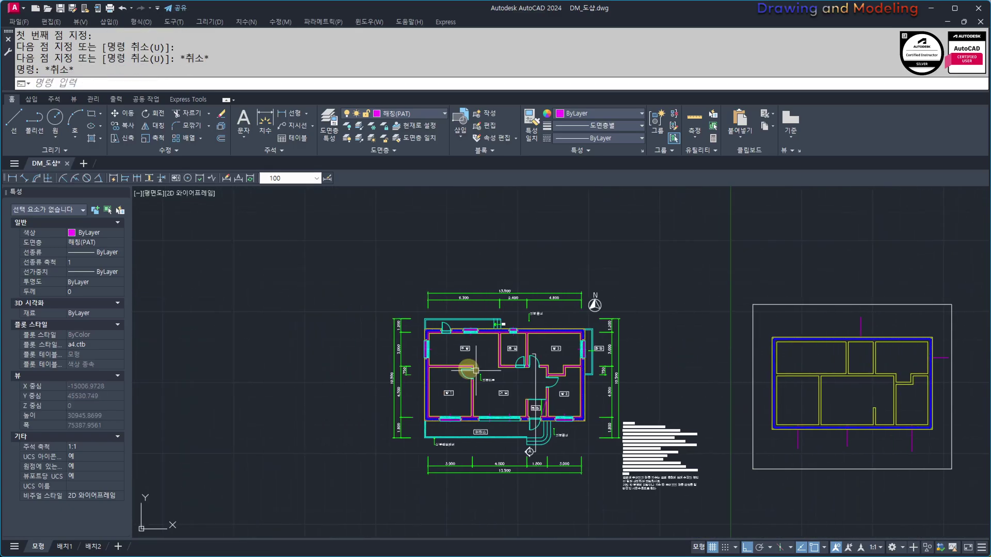
pyautogui.scroll(4, 825, 324)
pyautogui.press('space')
pyautogui.click(789, 370)
pyautogui.click(787, 304)
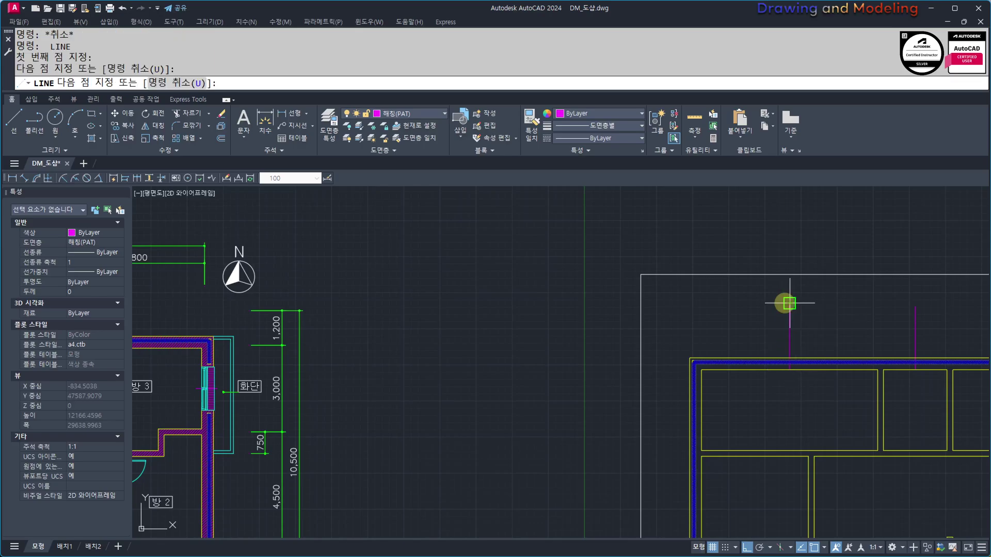
pyautogui.press('Escape')
pyautogui.press('Escape')
# Draw a horizontal line outward from the midpoint of the kitchen's left inner wall edge.
pyautogui.scroll(-3, 738, 394)
pyautogui.scroll(3, 797, 351)
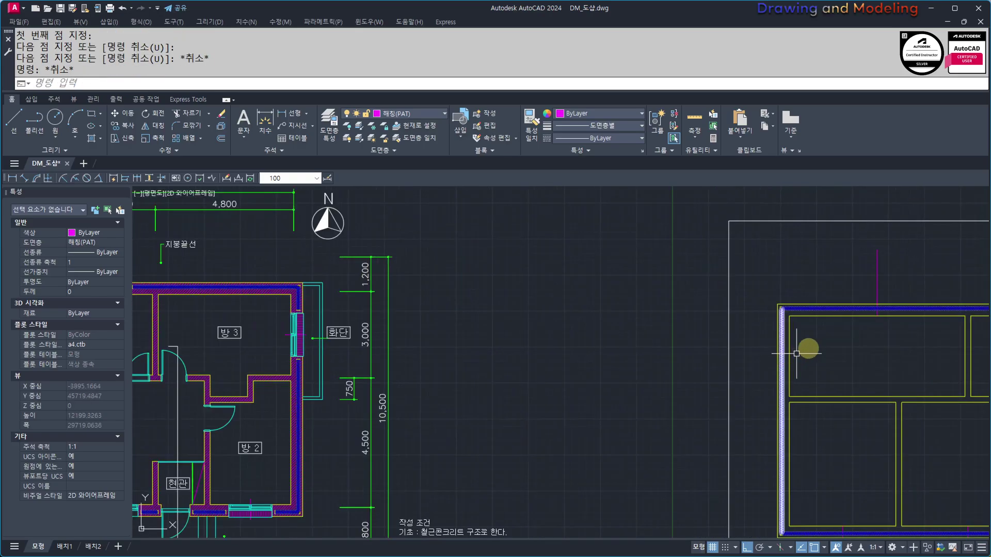
pyautogui.press('Return')
pyautogui.click(789, 356)
pyautogui.click(743, 356)
pyautogui.press('Escape')
pyautogui.press('Escape')
# Compare the redrawn walls and window centre lines with the windows and doors of the original floor plan.
pyautogui.scroll(-2, 532, 342)
pyautogui.moveTo(466, 375)
pyautogui.mouseDown(button='middle')
pyautogui.moveTo(585, 364)
pyautogui.moveTo(419, 408)
pyautogui.mouseUp(button='middle')
pyautogui.scroll(1, 418, 407)
pyautogui.scroll(-3, 419, 408)
pyautogui.scroll(3, 555, 413)
pyautogui.scroll(-1, 696, 427)
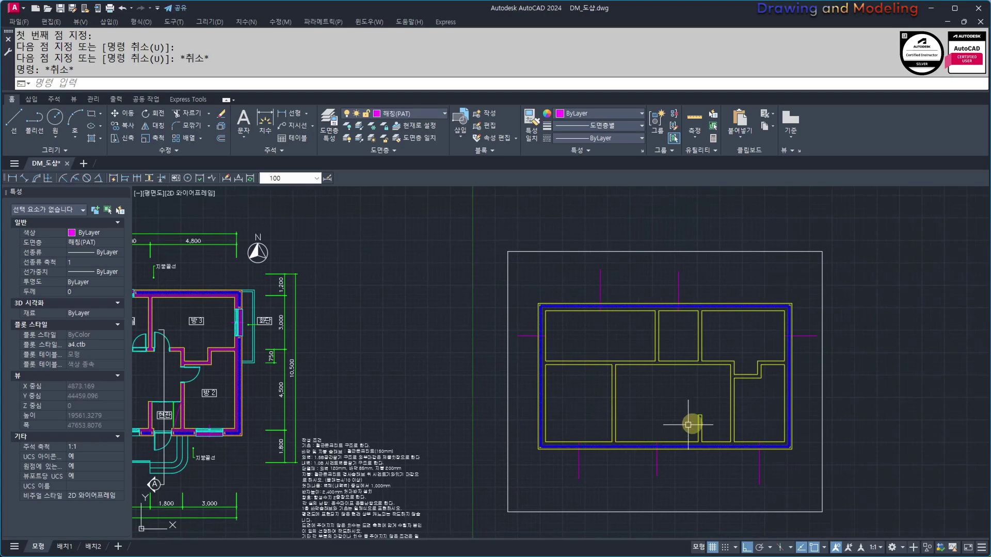
pyautogui.scroll(3, 666, 420)
pyautogui.moveTo(600, 404); pyautogui.dragTo(663, 412, button='middle')
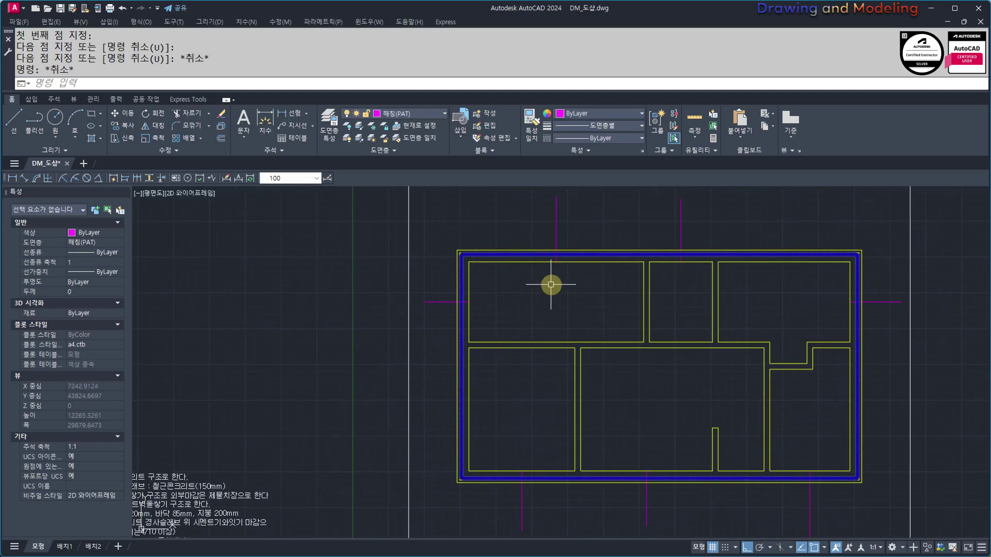
pyautogui.moveTo(547, 360); pyautogui.dragTo(917, 369, button='middle')
pyautogui.moveTo(279, 407); pyautogui.dragTo(661, 367, button='middle')
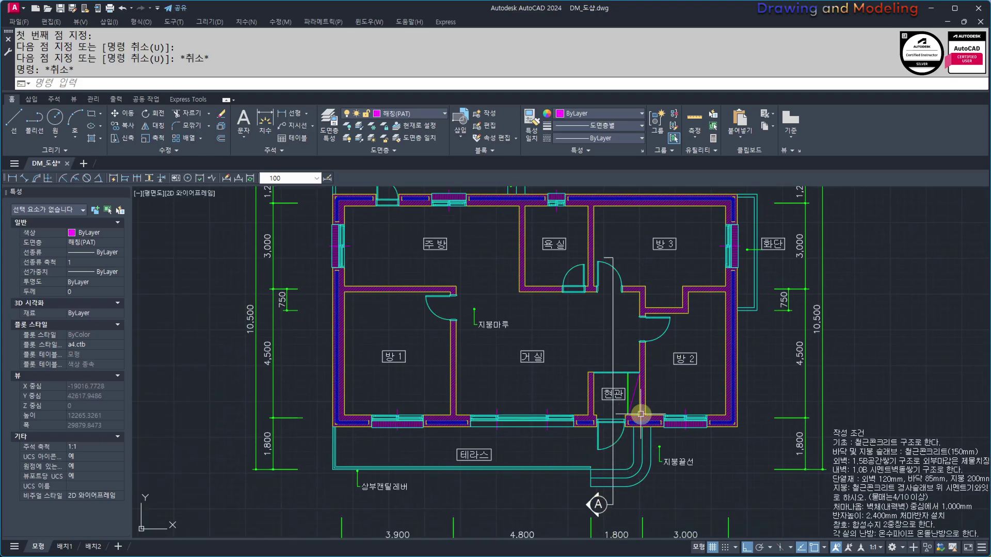
pyautogui.moveTo(626, 347); pyautogui.dragTo(678, 355, button='middle')
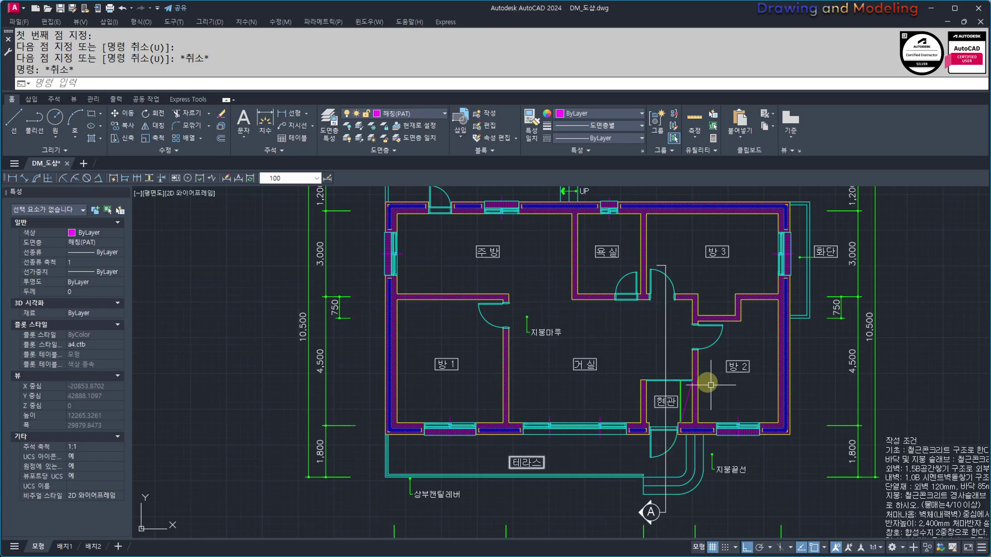
pyautogui.scroll(-4, 635, 341)
pyautogui.moveTo(774, 376); pyautogui.dragTo(604, 377, button='middle')
pyautogui.scroll(4, 509, 349)
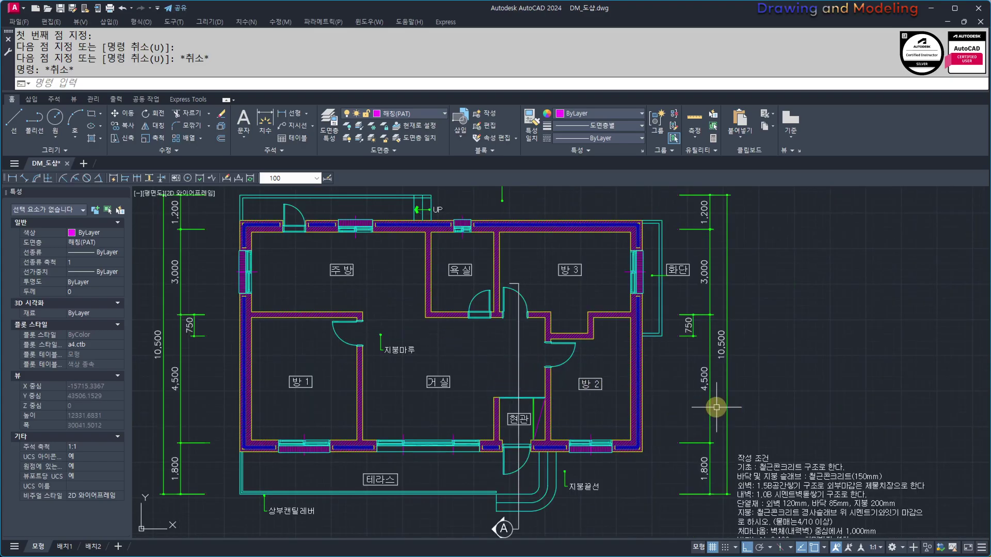
pyautogui.scroll(-2, 717, 406)
pyautogui.moveTo(960, 421); pyautogui.dragTo(560, 408, button='middle')
pyautogui.scroll(2, 635, 394)
pyautogui.moveTo(718, 383); pyautogui.dragTo(668, 422, button='middle')
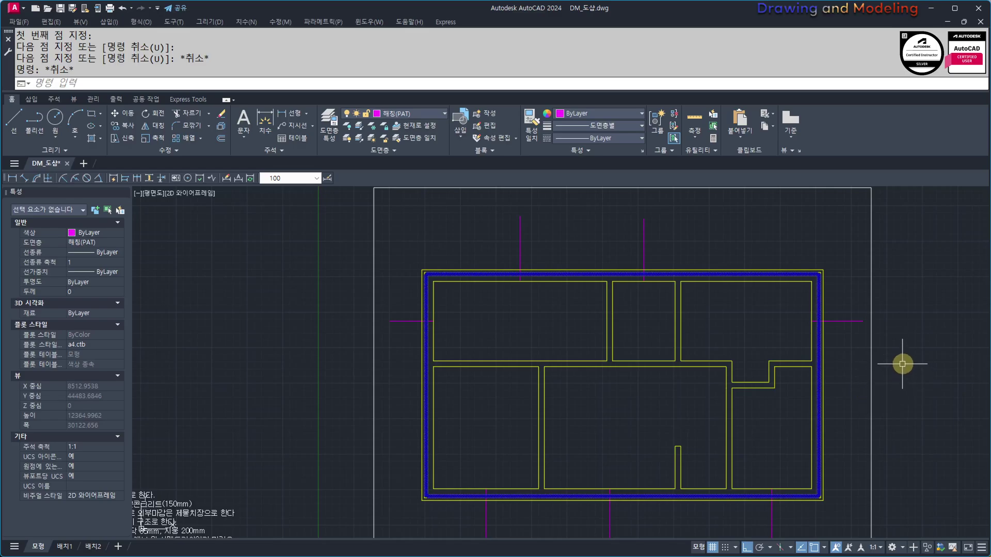
pyautogui.scroll(-2, 897, 364)
pyautogui.moveTo(242, 373); pyautogui.dragTo(601, 354, button='middle')
pyautogui.scroll(-2, 602, 354)
pyautogui.scroll(4, 524, 296)
pyautogui.moveTo(553, 313); pyautogui.dragTo(496, 294, button='middle')
pyautogui.scroll(-4, 540, 320)
pyautogui.scroll(3, 655, 340)
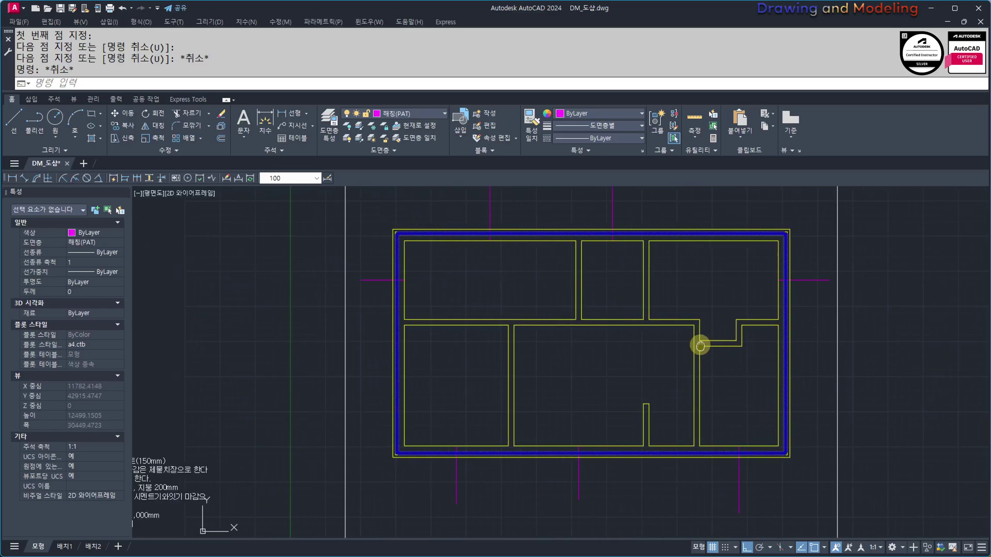
pyautogui.moveTo(700, 346); pyautogui.dragTo(752, 353, button='middle')
pyautogui.moveTo(517, 313); pyautogui.dragTo(558, 315, button='middle')
pyautogui.moveTo(736, 423); pyautogui.dragTo(757, 429, button='middle')
pyautogui.moveTo(672, 457)
pyautogui.mouseDown(button='middle')
pyautogui.moveTo(674, 431)
pyautogui.moveTo(688, 419)
pyautogui.mouseUp(button='middle')
pyautogui.write('o')
pyautogui.press('space')
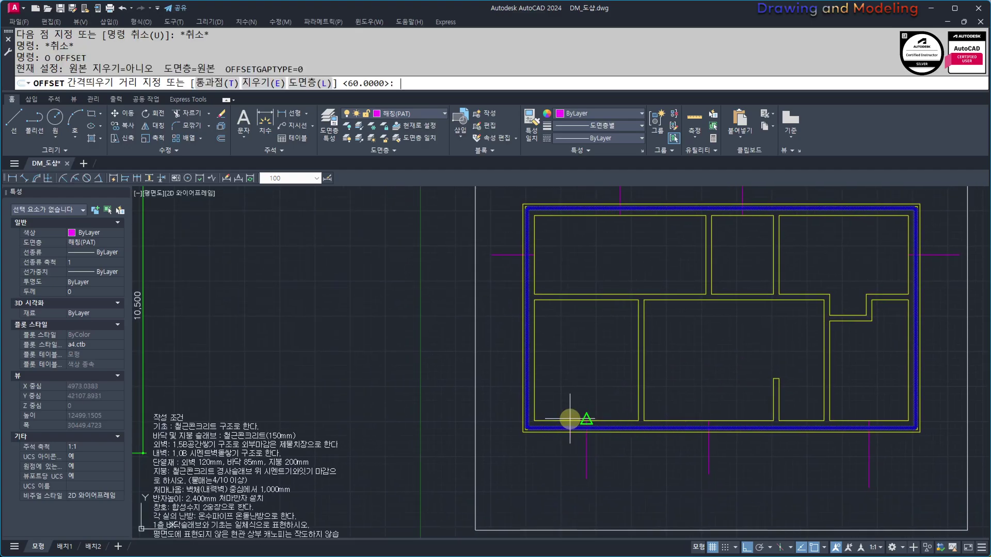
pyautogui.press('Escape')
# Turn on all layers of the drawing.
pyautogui.scroll(-5, 605, 409)
pyautogui.scroll(8, 497, 405)
pyautogui.moveTo(498, 405); pyautogui.dragTo(494, 427, button='middle')
pyautogui.scroll(-4, 494, 427)
pyautogui.scroll(3, 564, 367)
pyautogui.scroll(-1, 527, 395)
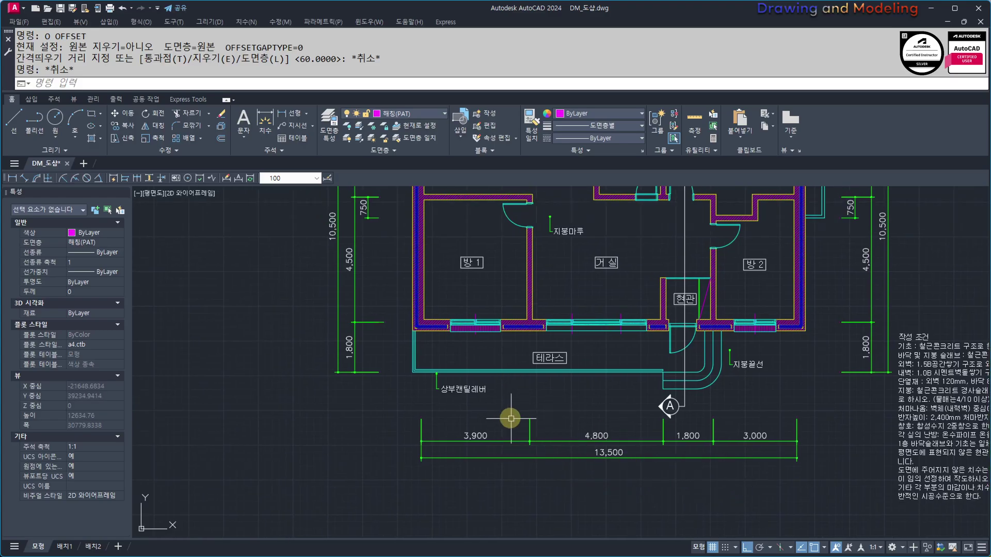
pyautogui.scroll(4, 520, 421)
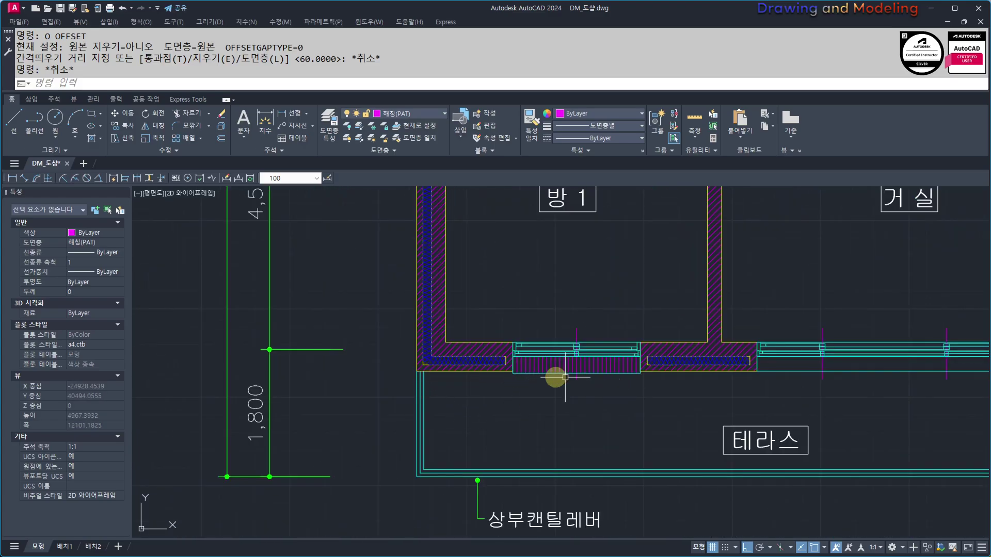
pyautogui.press('Return')
pyautogui.press('Escape')
pyautogui.press('Escape')
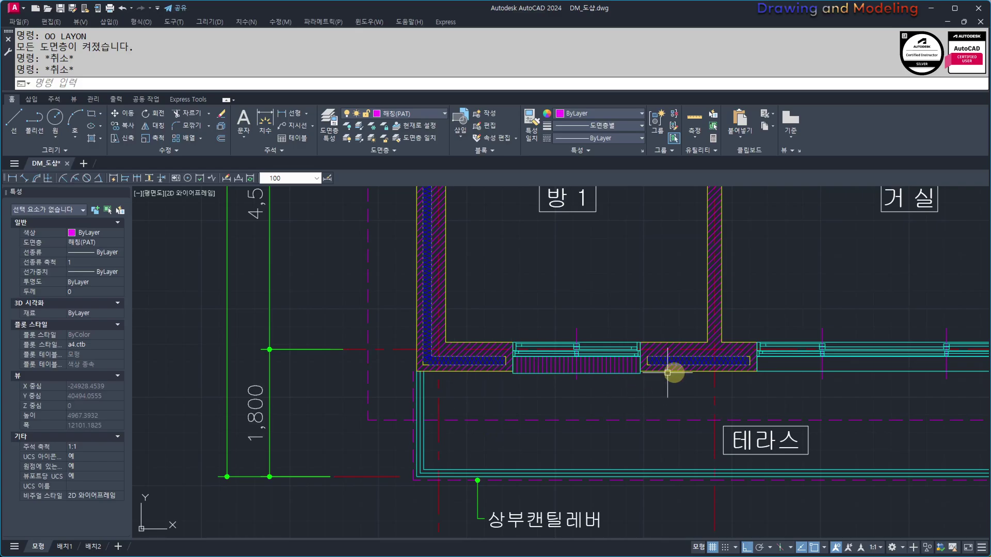
# Turn off the 중심선(CEN) centre line layer by picking one of the red axis lines.
pyautogui.scroll(-5, 792, 347)
pyautogui.scroll(3, 571, 372)
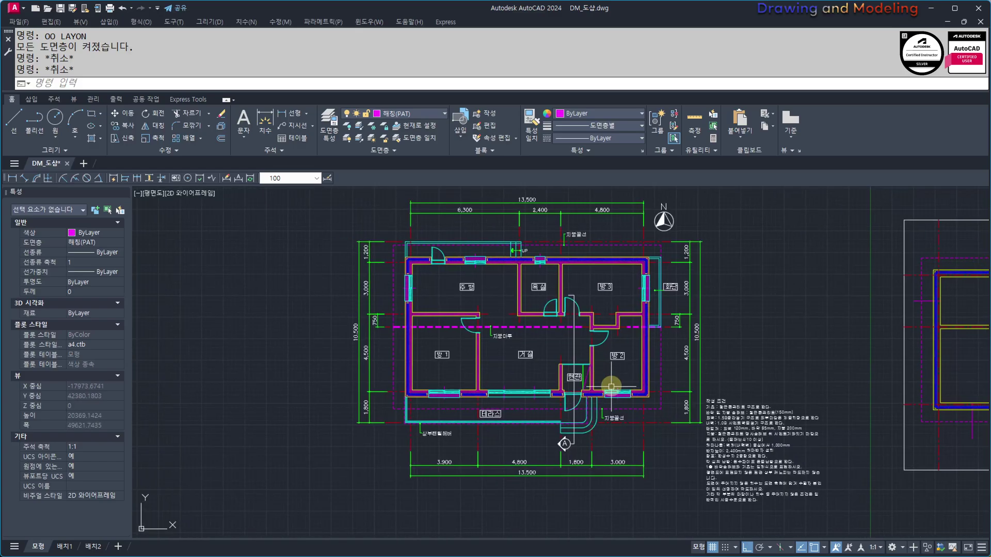
pyautogui.scroll(2, 462, 409)
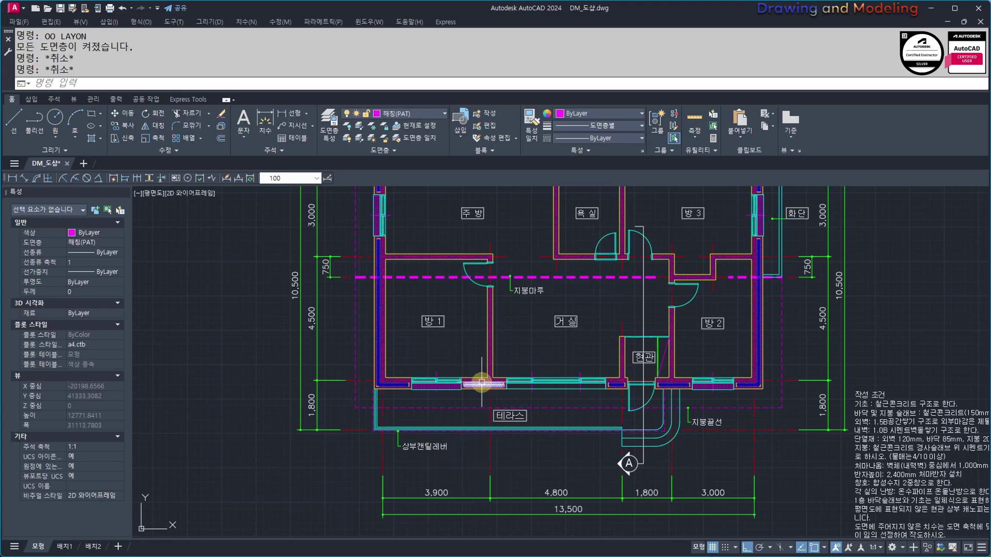
pyautogui.scroll(-1, 552, 338)
pyautogui.scroll(1, 531, 332)
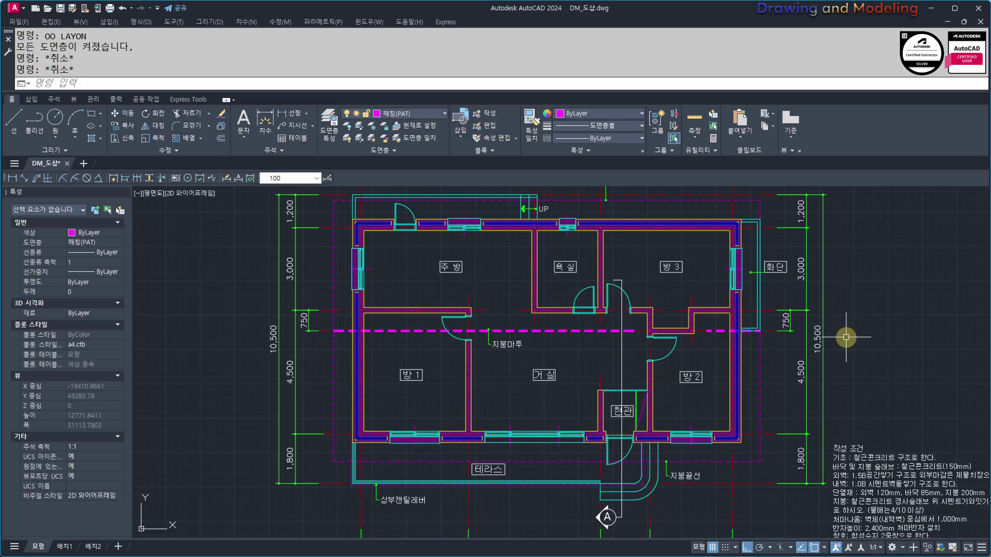
pyautogui.scroll(-2, 766, 358)
pyautogui.moveTo(900, 371)
pyautogui.mouseDown(button='middle')
pyautogui.moveTo(557, 367)
pyautogui.moveTo(575, 391)
pyautogui.moveTo(594, 382)
pyautogui.moveTo(724, 409)
pyautogui.mouseUp(button='middle')
pyautogui.scroll(2, 675, 363)
pyautogui.write('FF')
pyautogui.press('space')
pyautogui.click(604, 493)
pyautogui.press('Escape')
pyautogui.press('Escape')
# Offset both faces of the partition between the bathroom and Room 3 by 100 into the adjoining rooms.
pyautogui.scroll(-3, 724, 408)
pyautogui.scroll(4, 530, 359)
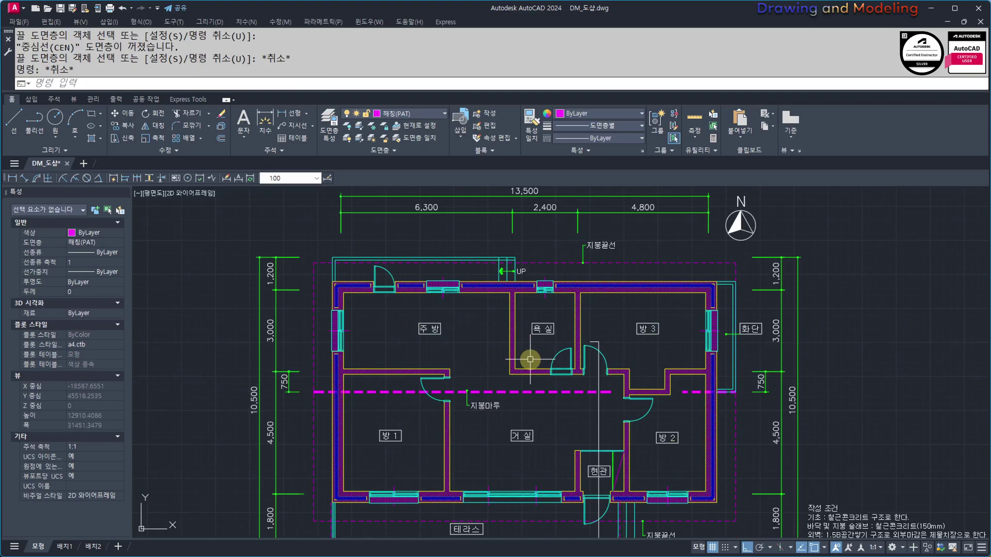
pyautogui.moveTo(875, 410); pyautogui.dragTo(503, 395, button='middle')
pyautogui.moveTo(710, 425); pyautogui.dragTo(644, 420, button='middle')
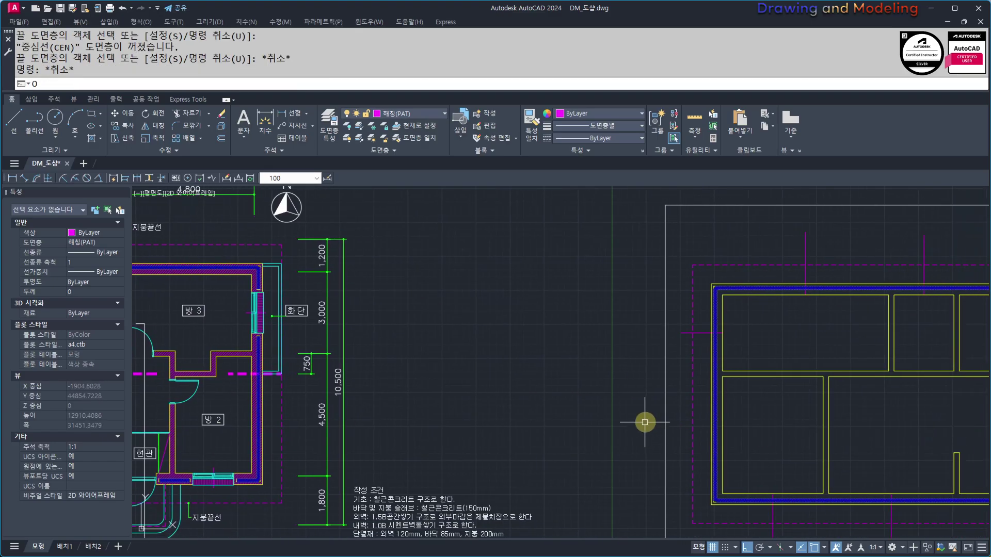
pyautogui.write('o')
pyautogui.press('Return')
pyautogui.write('100')
pyautogui.press('Return')
pyautogui.scroll(-3, 648, 420)
pyautogui.scroll(5, 692, 393)
pyautogui.click(661, 316)
pyautogui.click(683, 322)
pyautogui.click(653, 318)
pyautogui.click(623, 331)
# Offset the upper wall edge of Room 1 and the recessed upper wall edge of Room 2 by 100 into the rooms.
pyautogui.scroll(-2, 619, 345)
pyautogui.moveTo(160, 356); pyautogui.dragTo(384, 355, button='middle')
pyautogui.scroll(1, 384, 351)
pyautogui.scroll(-1, 577, 396)
pyautogui.moveTo(786, 422); pyautogui.dragTo(461, 359, button='middle')
pyautogui.scroll(5, 638, 356)
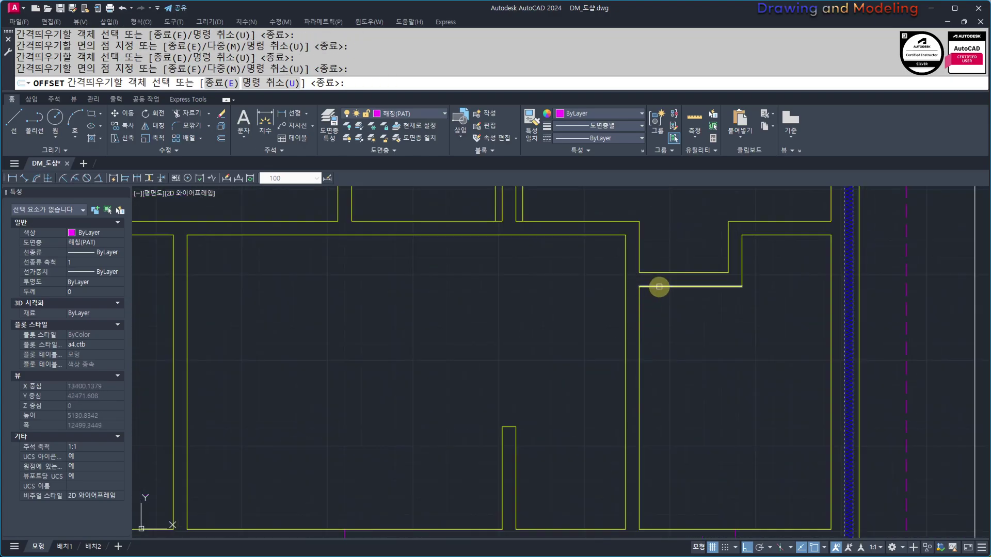
pyautogui.scroll(-5, 544, 350)
pyautogui.scroll(4, 544, 349)
pyautogui.scroll(-4, 726, 381)
pyautogui.scroll(5, 792, 364)
pyautogui.scroll(2, 726, 336)
pyautogui.click(727, 333)
pyautogui.click(697, 361)
pyautogui.scroll(-2, 656, 374)
pyautogui.moveTo(192, 372); pyautogui.dragTo(615, 403, button='middle')
pyautogui.moveTo(983, 391); pyautogui.dragTo(654, 377, button='middle')
pyautogui.scroll(4, 801, 371)
pyautogui.press('Escape')
# Fillet the living-room face of the Room 1 partition with the kitchen face of the wall above Room 1 into a sharp corner.
pyautogui.write('f')
pyautogui.press('Return')
pyautogui.press('Escape')
pyautogui.press('Escape')
pyautogui.press('Return')
pyautogui.click(710, 400)
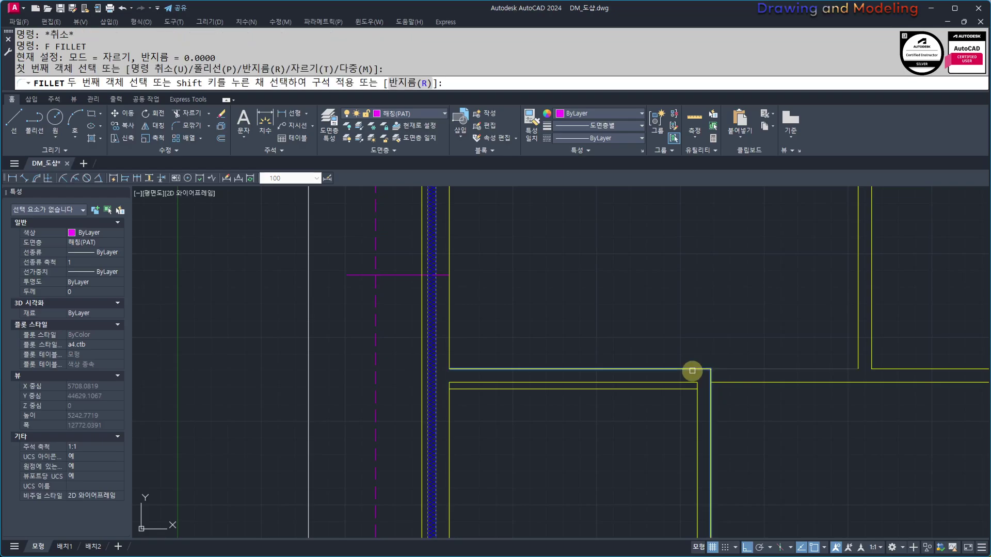
pyautogui.click(692, 370)
pyautogui.press('Escape')
pyautogui.press('Escape')
# Fillet the kitchen face of the bathroom's left wall with the living room's upper wall line into a sharp corner.
pyautogui.moveTo(834, 398); pyautogui.dragTo(737, 390, button='middle')
pyautogui.write('f')
pyautogui.press('Return')
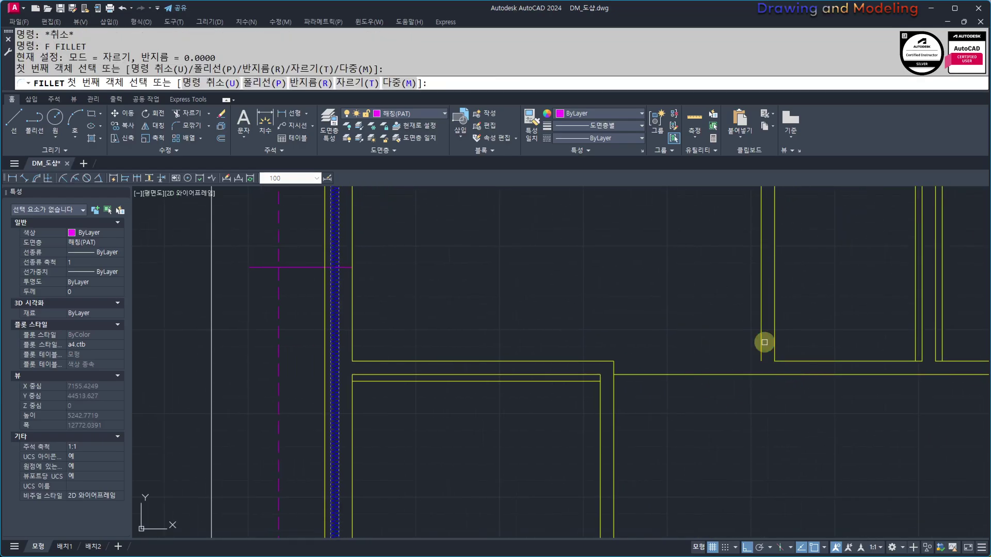
pyautogui.click(761, 342)
pyautogui.press('Escape')
pyautogui.press('Escape')
pyautogui.scroll(-4, 641, 330)
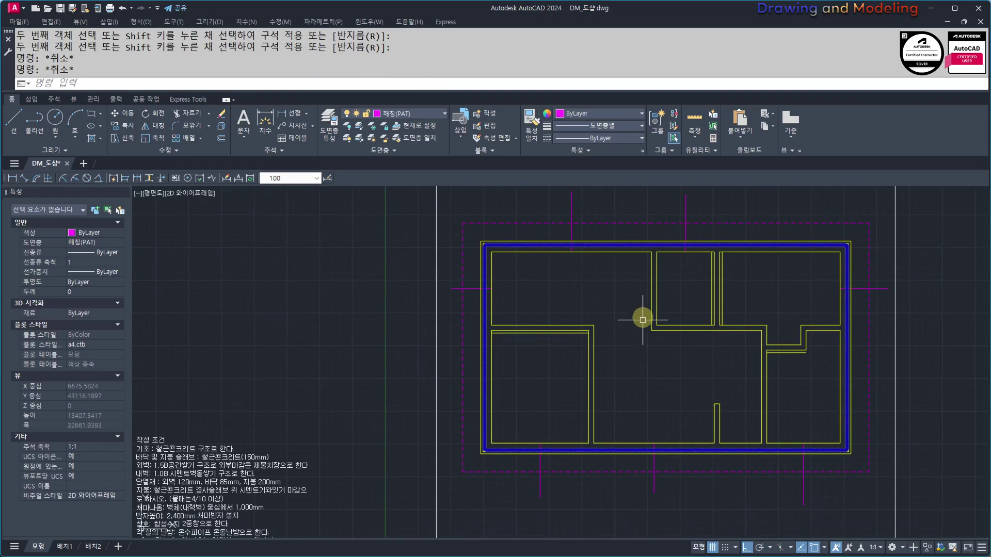
# Offset the door-jamb lines of Room 1, Room 2 and Room 3 by 900 to mark their door widths.
pyautogui.write('o')
pyautogui.press('Return')
pyautogui.write('900')
pyautogui.press('Return')
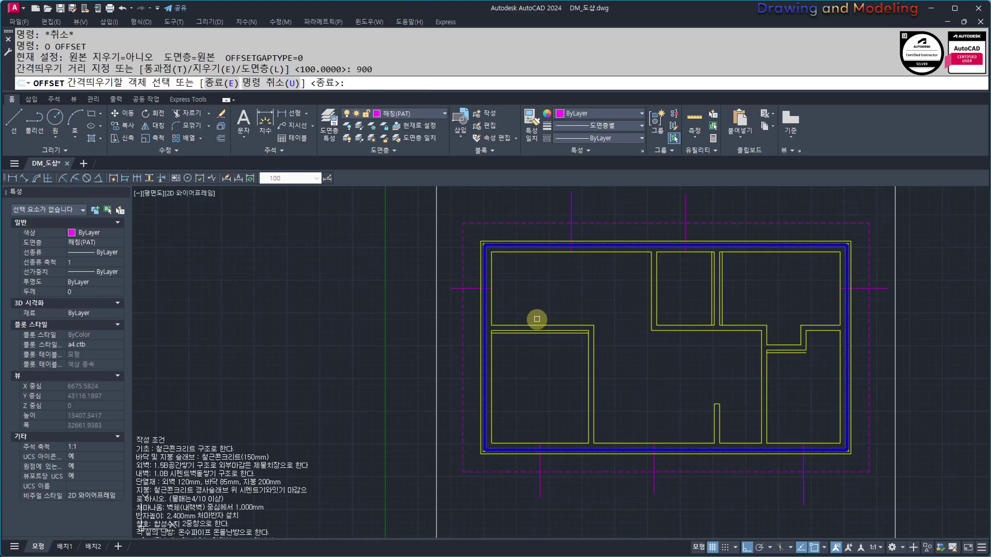
pyautogui.scroll(2, 534, 312)
pyautogui.click(611, 346)
pyautogui.click(622, 384)
pyautogui.moveTo(857, 408); pyautogui.dragTo(649, 408, button='middle')
pyautogui.click(729, 377)
pyautogui.click(727, 414)
pyautogui.moveTo(630, 333); pyautogui.dragTo(692, 394, button='middle')
pyautogui.scroll(2, 663, 369)
pyautogui.press('Escape')
pyautogui.press('Escape')
# Offset the bathroom's door-jamb line beside the Room 3 partition by 800 into the bathroom.
pyautogui.press('Return')
pyautogui.write('800')
pyautogui.press('Return')
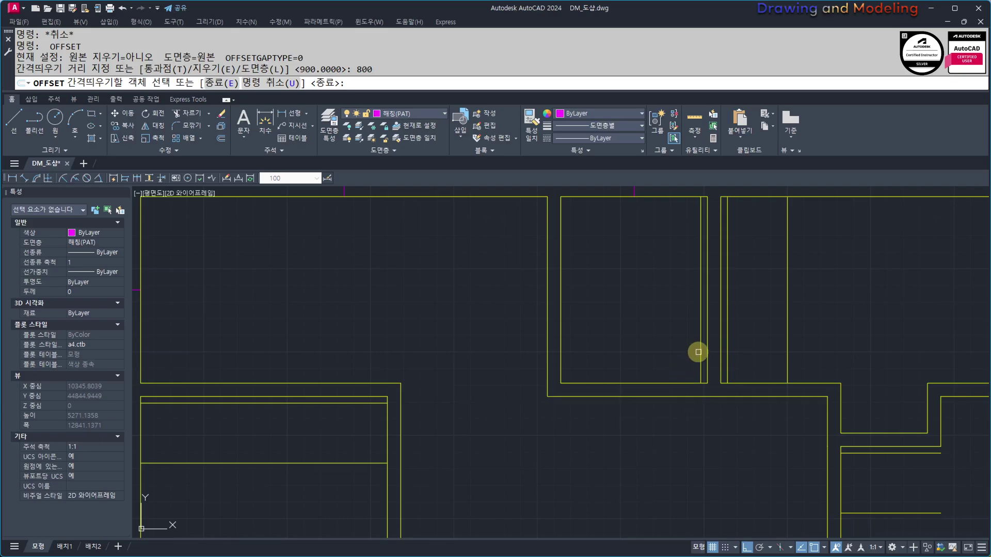
pyautogui.click(698, 353)
pyautogui.click(626, 343)
pyautogui.press('Escape')
pyautogui.press('Escape')
# Extend both Room 2 door-jamb lines across the partition to its living-room face.
pyautogui.scroll(-3, 645, 381)
pyautogui.scroll(3, 729, 365)
pyautogui.moveTo(730, 365)
pyautogui.mouseDown(button='middle')
pyautogui.moveTo(749, 323)
pyautogui.moveTo(750, 349)
pyautogui.mouseUp(button='middle')
pyautogui.moveTo(755, 457); pyautogui.dragTo(744, 416, button='middle')
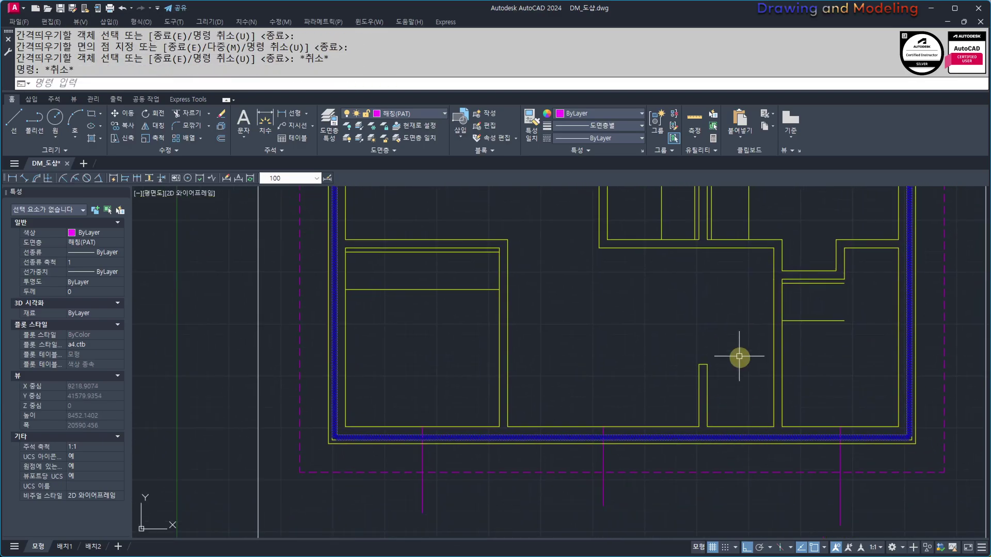
pyautogui.moveTo(813, 298); pyautogui.dragTo(841, 394, button='middle')
pyautogui.write('ex')
pyautogui.press('space')
pyautogui.press('space')
pyautogui.scroll(2, 820, 400)
pyautogui.click(830, 454)
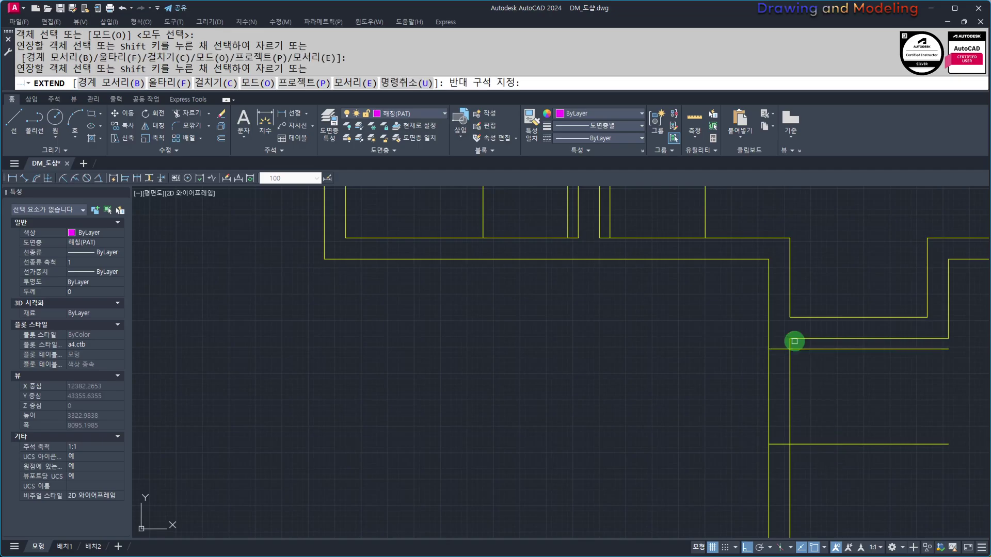
pyautogui.click(793, 341)
# Extend the bathroom and Room 3 door-jamb lines through the wall to the living-room face.
pyautogui.scroll(-2, 776, 380)
pyautogui.scroll(3, 704, 307)
pyautogui.click(934, 341)
pyautogui.click(720, 363)
pyautogui.click(670, 355)
pyautogui.click(455, 365)
# Extend both Room 1 door-jamb lines across the partition to its living-room face.
pyautogui.scroll(-4, 467, 379)
pyautogui.moveTo(467, 384); pyautogui.dragTo(735, 326, button='middle')
pyautogui.scroll(4, 471, 377)
pyautogui.click(509, 457)
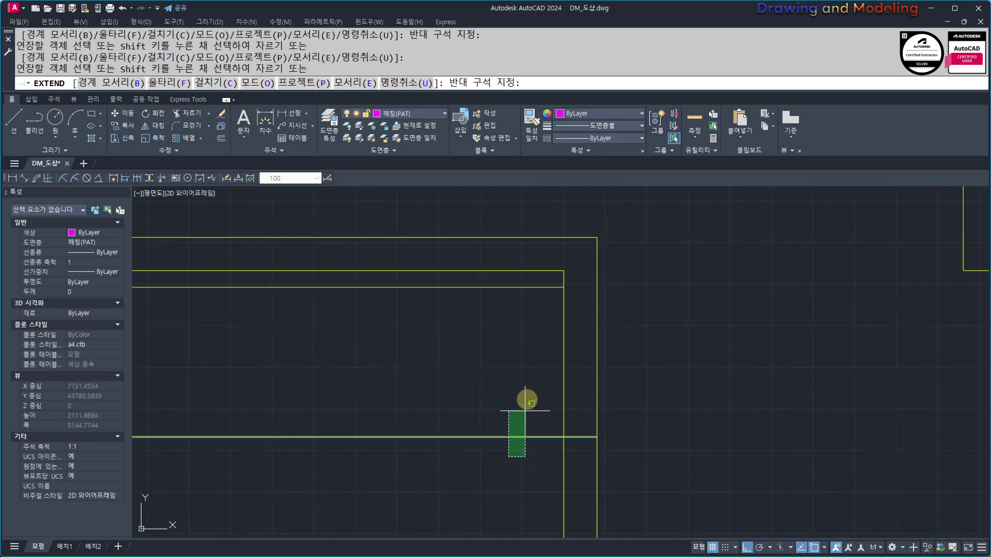
pyautogui.click(519, 280)
# Trim the partition faces and excess jamb lines at the Room 1 door opening.
pyautogui.scroll(-4, 527, 357)
pyautogui.keyDown('shift'); pyautogui.click(567, 363); pyautogui.keyUp('shift')
pyautogui.keyDown('shift'); pyautogui.click(532, 356); pyautogui.keyUp('shift')
pyautogui.keyDown('shift'); pyautogui.click(484, 422); pyautogui.keyUp('shift')
pyautogui.keyDown('shift'); pyautogui.click(480, 304); pyautogui.keyUp('shift')
# Trim the wall faces and excess jamb lines to open the doorways of the bathroom, Room 3 and Room 2.
pyautogui.moveTo(890, 305); pyautogui.dragTo(657, 409, button='middle')
pyautogui.keyDown('shift'); pyautogui.click(765, 338); pyautogui.keyUp('shift')
pyautogui.keyDown('shift'); pyautogui.click(533, 359); pyautogui.keyUp('shift')
pyautogui.keyDown('shift'); pyautogui.click(603, 388); pyautogui.keyUp('shift')
pyautogui.keyDown('shift'); pyautogui.click(586, 448); pyautogui.keyUp('shift')
pyautogui.keyDown('shift'); pyautogui.click(672, 394); pyautogui.keyUp('shift')
pyautogui.keyDown('shift'); pyautogui.click(650, 455); pyautogui.keyUp('shift')
pyautogui.click(759, 483)
pyautogui.moveTo(759, 477); pyautogui.dragTo(737, 367, button='middle')
pyautogui.keyDown('shift'); pyautogui.click(792, 420); pyautogui.keyUp('shift')
pyautogui.keyDown('shift'); pyautogui.click(658, 396); pyautogui.keyUp('shift')
pyautogui.keyDown('shift'); pyautogui.click(780, 474); pyautogui.keyUp('shift')
pyautogui.keyDown('shift'); pyautogui.click(769, 307); pyautogui.keyUp('shift')
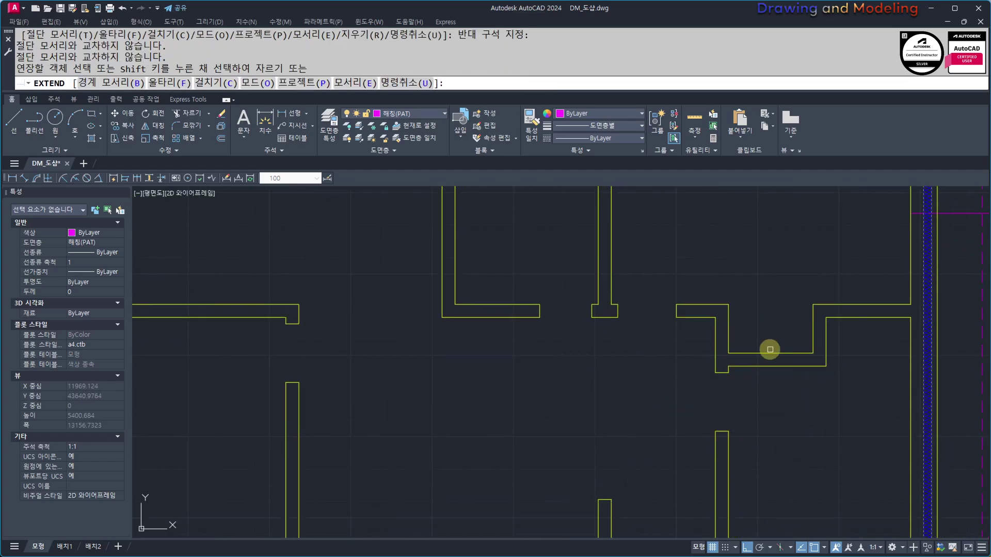
pyautogui.scroll(-4, 770, 349)
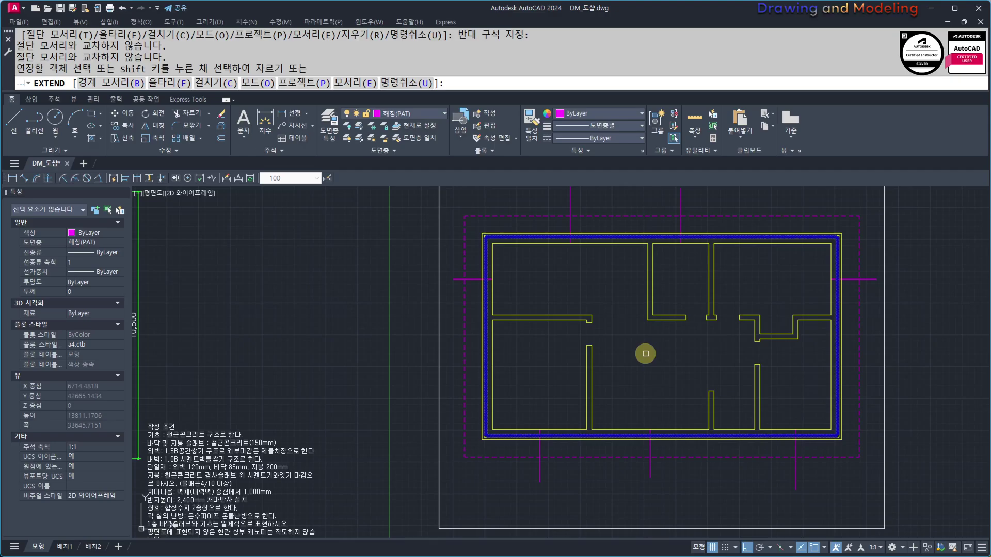
pyautogui.press('Escape')
pyautogui.press('Escape')
# Add a linear dimension across the width of Room 1's lower window in the original plan.
pyautogui.moveTo(564, 423)
pyautogui.mouseDown(button='middle')
pyautogui.moveTo(619, 393)
pyautogui.moveTo(662, 391)
pyautogui.moveTo(625, 408)
pyautogui.mouseUp(button='middle')
pyautogui.scroll(4, 652, 420)
pyautogui.scroll(-6, 692, 416)
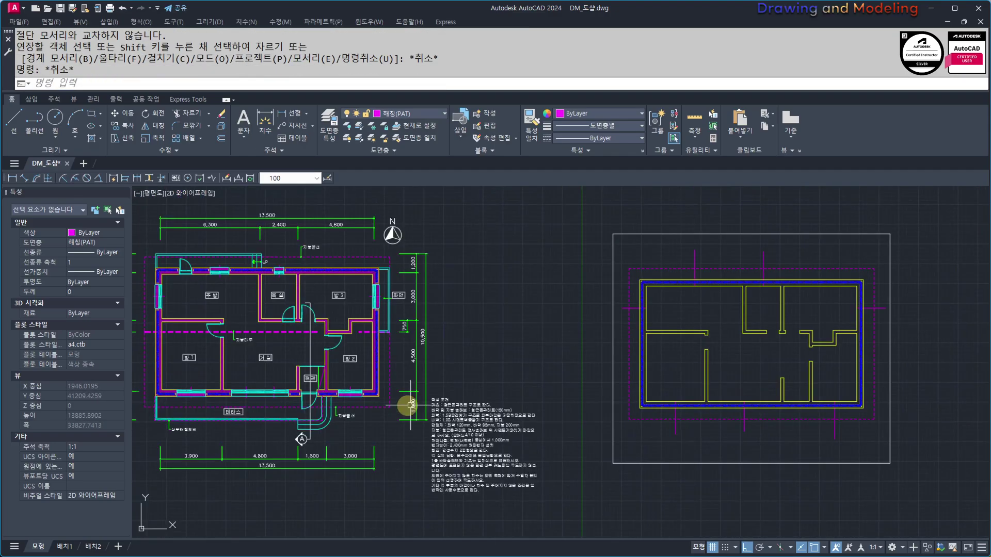
pyautogui.scroll(6, 427, 401)
pyautogui.moveTo(511, 376); pyautogui.dragTo(482, 400, button='middle')
pyautogui.write('DLI')
pyautogui.press('Return')
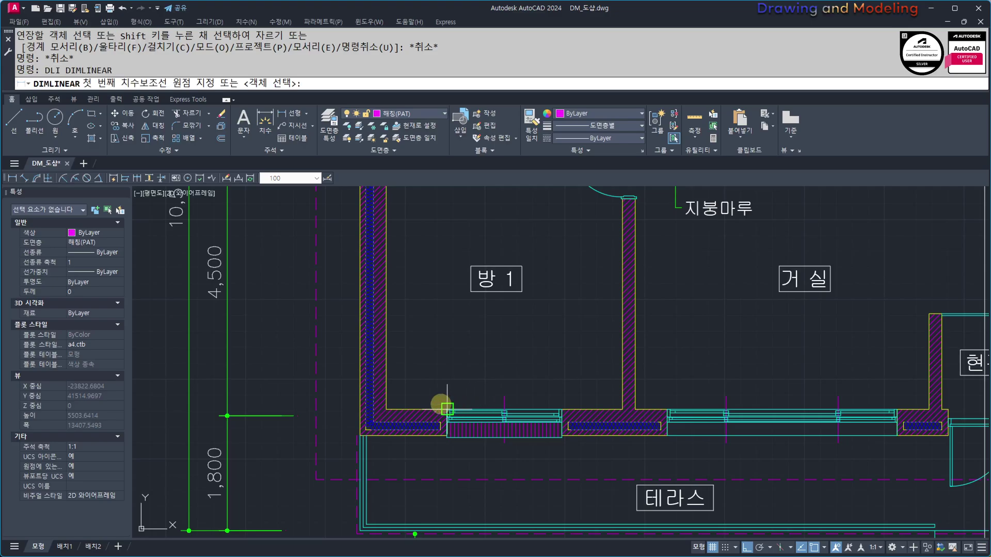
pyautogui.click(447, 409)
pyautogui.click(562, 409)
pyautogui.click(555, 364)
pyautogui.press('Escape')
pyautogui.press('Escape')
pyautogui.click(544, 382)
pyautogui.press('Escape')
pyautogui.write('E')
pyautogui.press('Return')
pyautogui.scroll(-5, 522, 413)
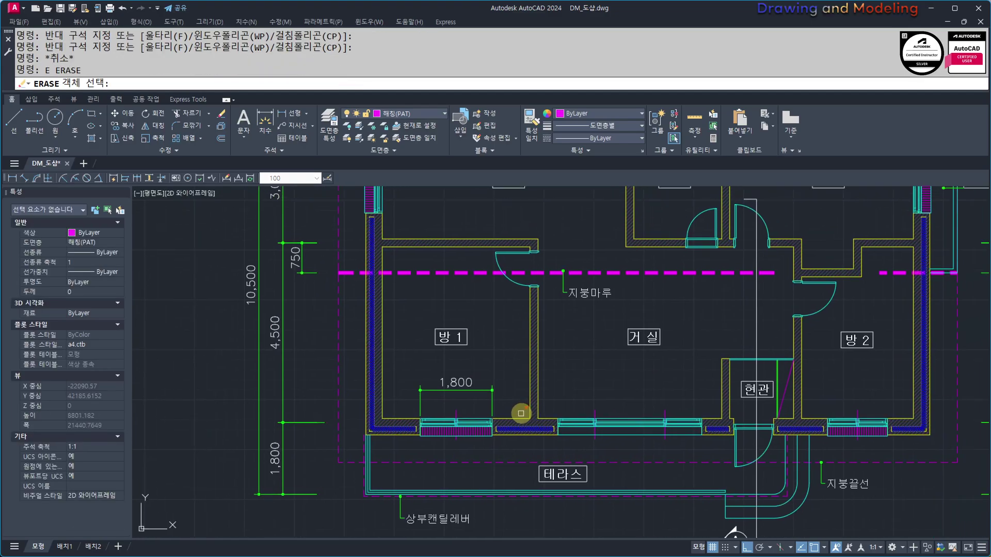
pyautogui.press('Escape')
pyautogui.press('Escape')
# Offset the Room 1 window centre line in the redrawn plan by 1800/2 to both sides.
pyautogui.moveTo(676, 435); pyautogui.dragTo(279, 412, button='middle')
pyautogui.moveTo(797, 411)
pyautogui.mouseDown(button='middle')
pyautogui.moveTo(661, 413)
pyautogui.moveTo(622, 350)
pyautogui.mouseUp(button='middle')
pyautogui.scroll(5, 647, 408)
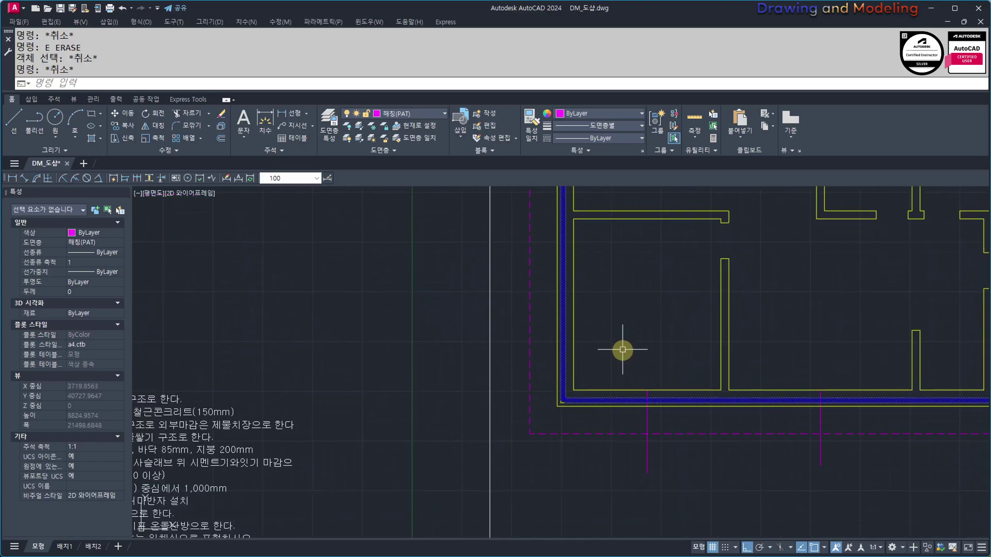
pyautogui.press('Escape')
pyautogui.press('Escape')
pyautogui.write('o')
pyautogui.press('Return')
pyautogui.write('180')
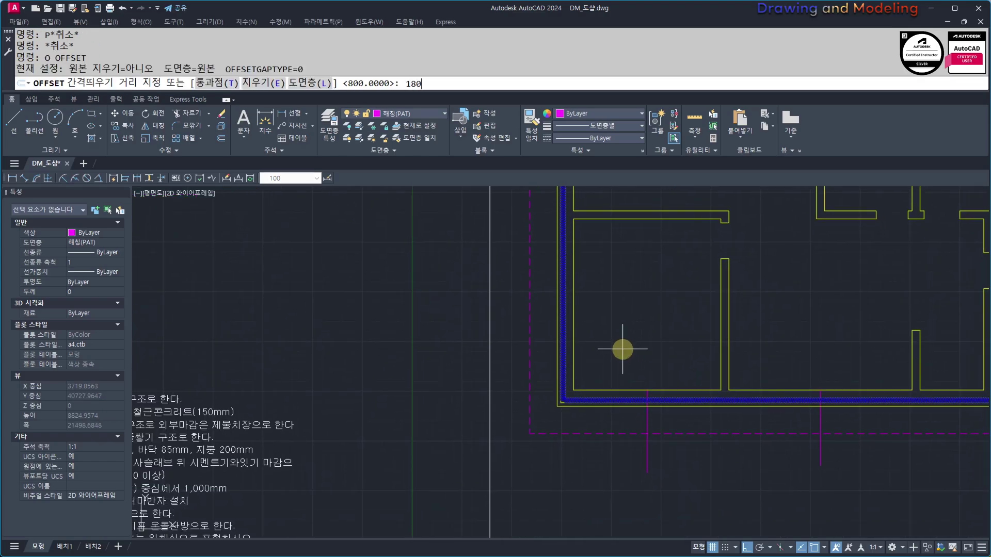
pyautogui.write('0/2')
pyautogui.press('Return')
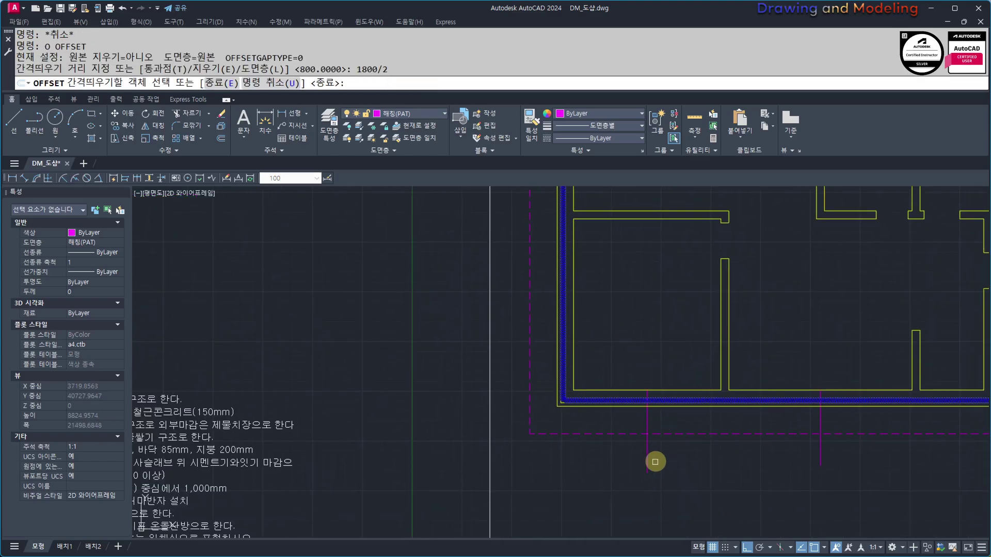
pyautogui.click(652, 461)
pyautogui.click(647, 459)
pyautogui.click(645, 459)
pyautogui.press('Escape')
pyautogui.press('Escape')
# Add a linear dimension across the width of the living-room window in the original plan.
pyautogui.scroll(-5, 714, 471)
pyautogui.scroll(6, 569, 416)
pyautogui.write('dli')
pyautogui.press('Return')
pyautogui.click(432, 374)
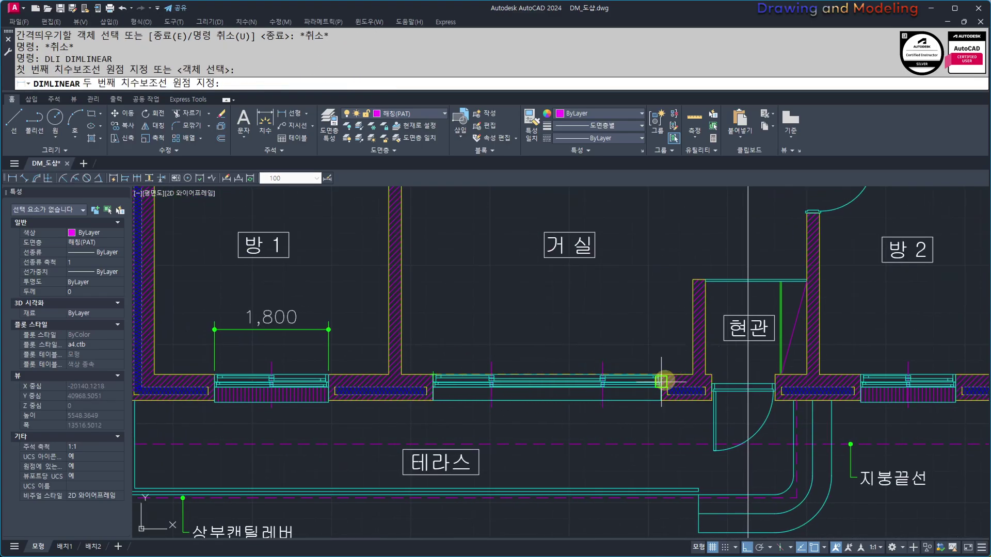
pyautogui.click(661, 381)
pyautogui.click(511, 335)
pyautogui.press('Escape')
pyautogui.scroll(-5, 510, 332)
pyautogui.scroll(4, 646, 348)
pyautogui.moveTo(645, 347); pyautogui.dragTo(613, 372, button='middle')
pyautogui.write('o')
pyautogui.press('Return')
pyautogui.write('3600/2')
pyautogui.press('Return')
pyautogui.click(635, 363)
pyautogui.click(689, 374)
pyautogui.click(634, 378)
pyautogui.click(635, 375)
pyautogui.click(589, 382)
pyautogui.press('Escape')
pyautogui.press('Escape')
pyautogui.press('Escape')
pyautogui.write('o')
pyautogui.press('Return')
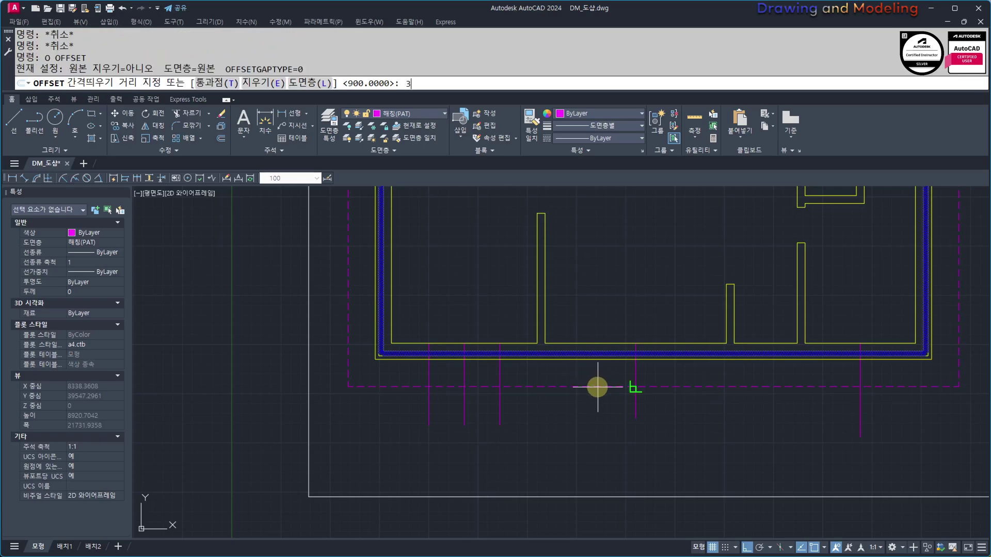
pyautogui.write('3600/2')
pyautogui.press('Return')
pyautogui.press('Escape')
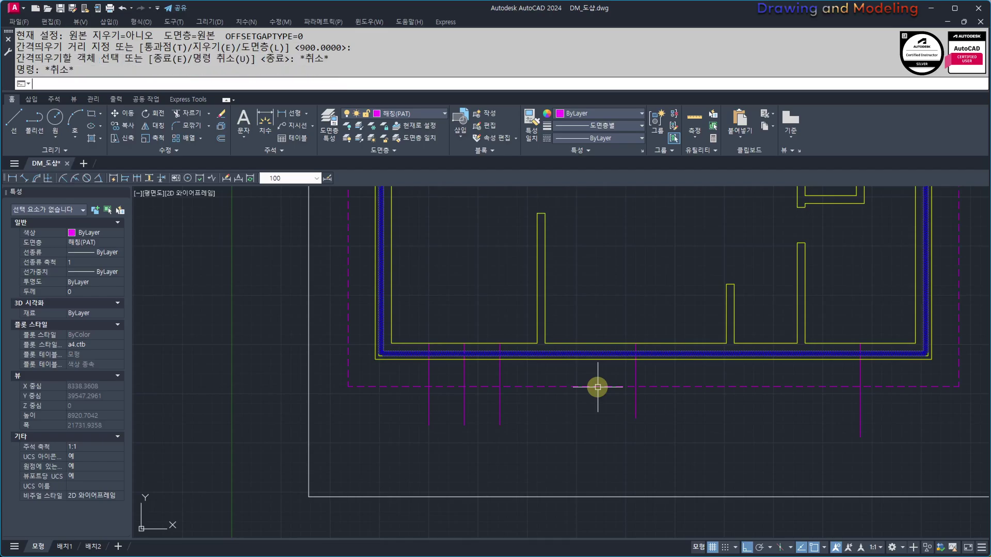
pyautogui.press('Escape')
pyautogui.press('Escape')
# Offset the living-room window centre line in the redrawn plan by 3600/2 to both sides.
pyautogui.press('Return')
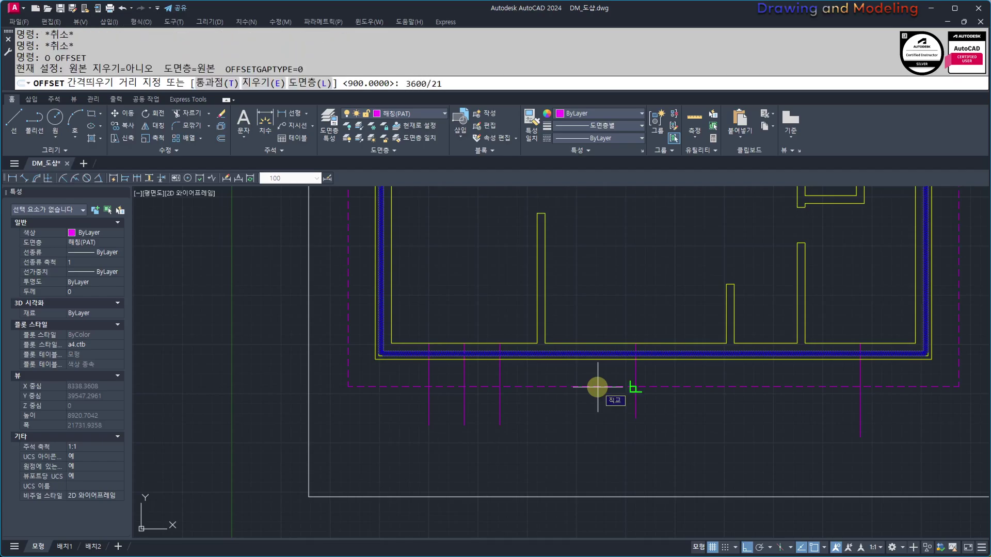
pyautogui.press('Return')
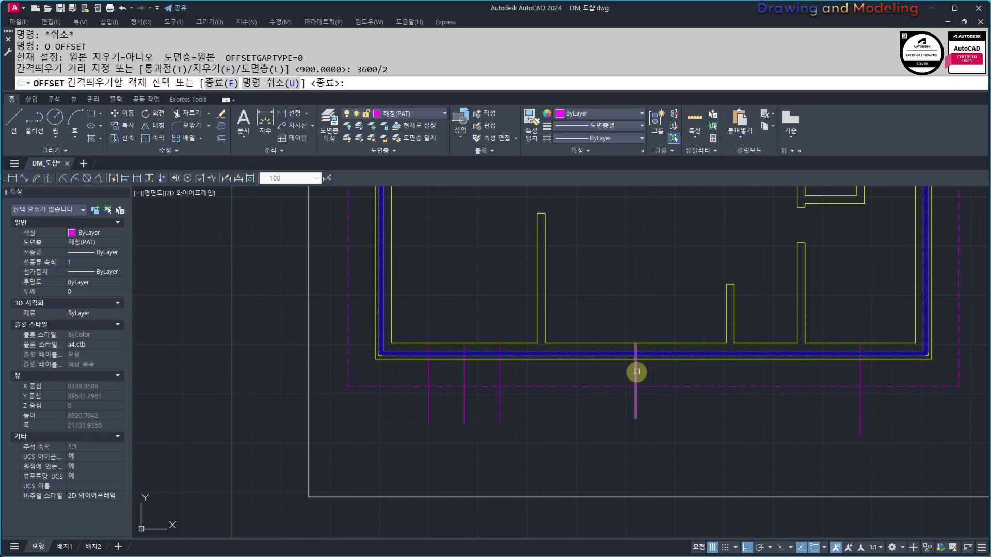
pyautogui.click(637, 373)
pyautogui.click(635, 370)
pyautogui.moveTo(843, 374); pyautogui.dragTo(779, 405, button='middle')
pyautogui.press('Escape')
pyautogui.press('Escape')
pyautogui.write('O')
pyautogui.press('Return')
pyautogui.scroll(-5, 671, 408)
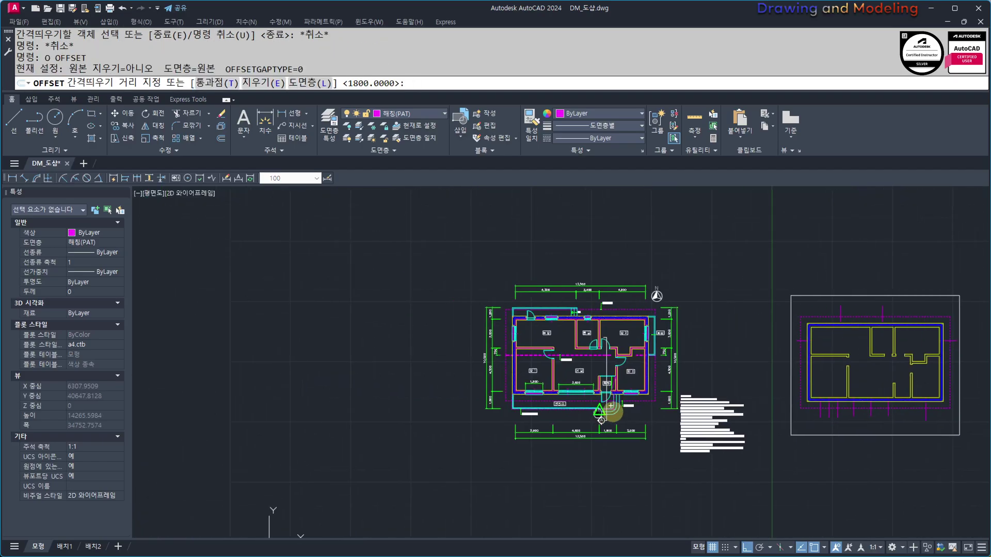
pyautogui.press('Escape')
pyautogui.press('Escape')
# Add a linear dimension across the width of Room 2's lower window in the original plan.
pyautogui.scroll(10, 575, 405)
pyautogui.write('DLI')
pyautogui.press('Return')
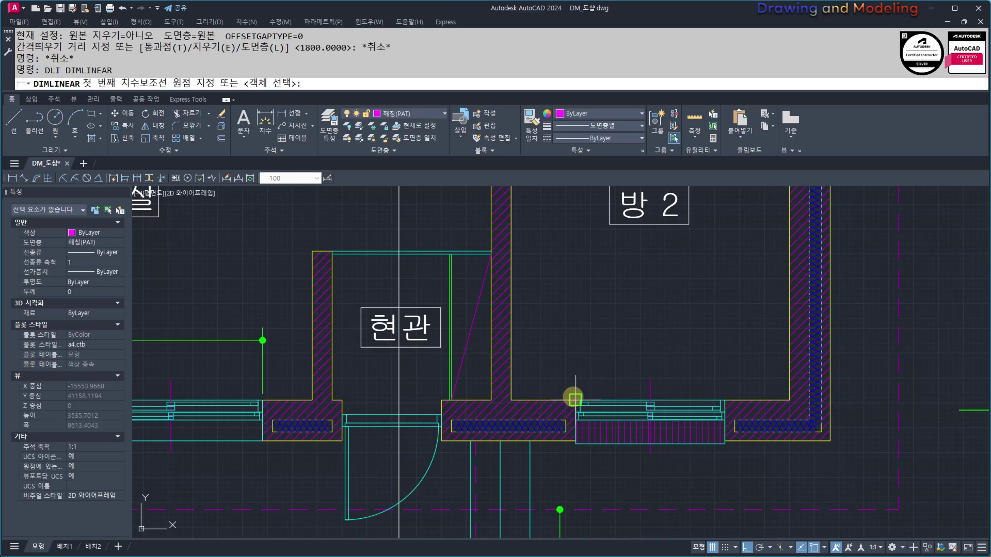
pyautogui.click(575, 400)
pyautogui.click(725, 400)
pyautogui.click(653, 347)
pyautogui.press('Escape')
pyautogui.press('Escape')
# Offset the centre line of Room 2's lower window in the redrawn plan by 1500/2 to both sides.
pyautogui.scroll(-8, 683, 376)
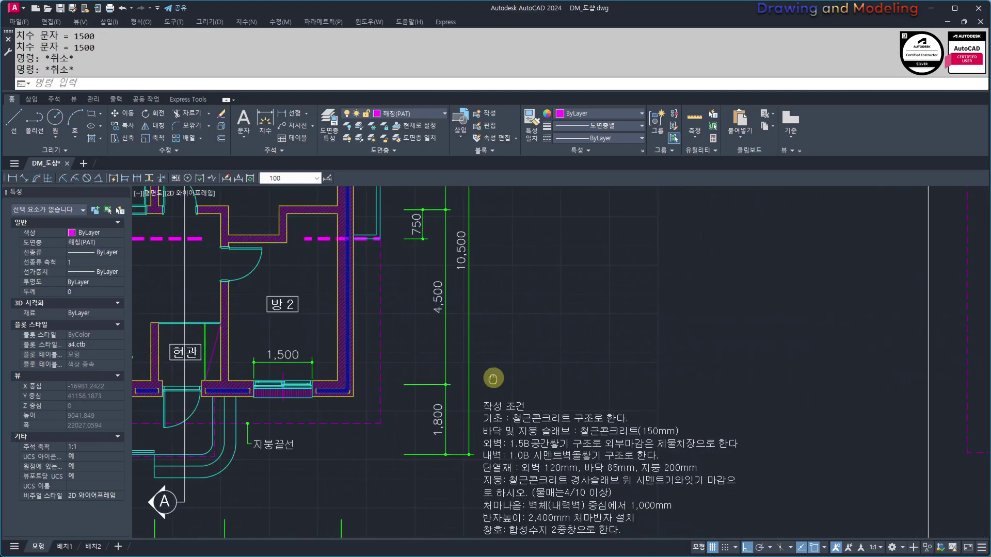
pyautogui.scroll(5, 663, 372)
pyautogui.write('O')
pyautogui.press('Return')
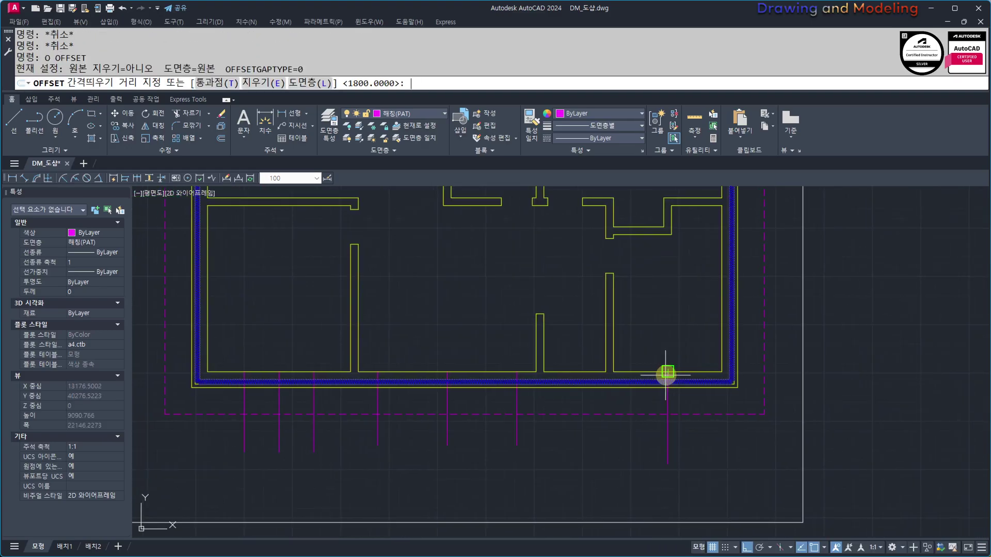
pyautogui.write('1500/2')
pyautogui.press('Return')
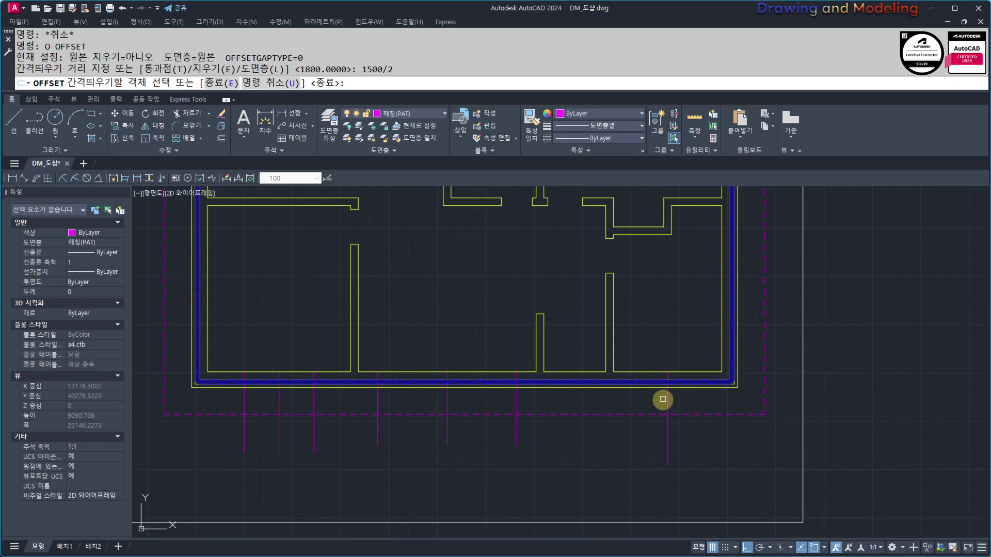
pyautogui.click(669, 397)
pyautogui.click(637, 398)
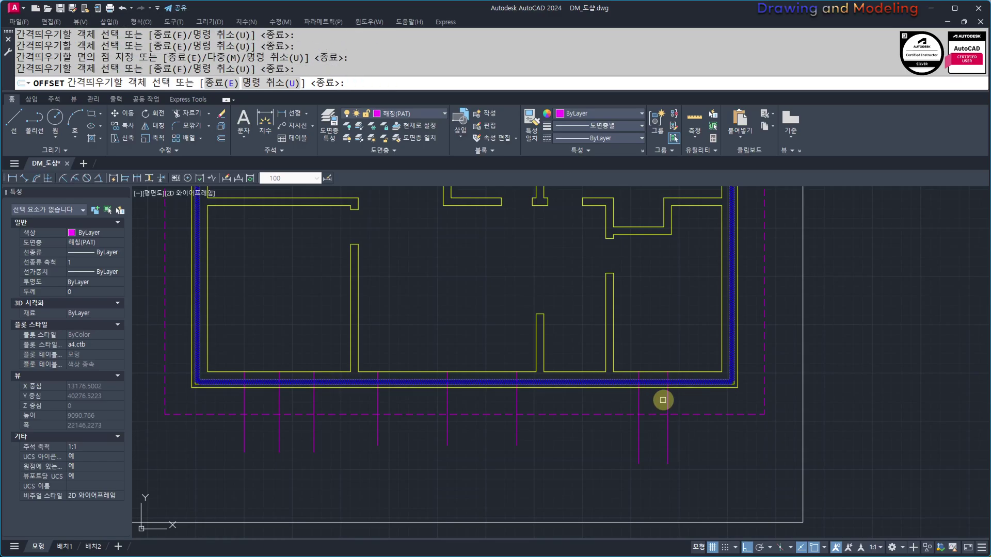
pyautogui.click(709, 400)
pyautogui.press('Escape')
pyautogui.press('Escape')
# Offset the window centre line on the upper-right room's outer wall by 750 to both sides.
pyautogui.scroll(-2, 687, 418)
pyautogui.moveTo(539, 338); pyautogui.dragTo(714, 386, button='middle')
pyautogui.scroll(1, 855, 358)
pyautogui.moveTo(855, 358); pyautogui.dragTo(741, 367, button='middle')
pyautogui.scroll(2, 761, 367)
pyautogui.press('Return')
pyautogui.press('Return')
pyautogui.click(806, 367)
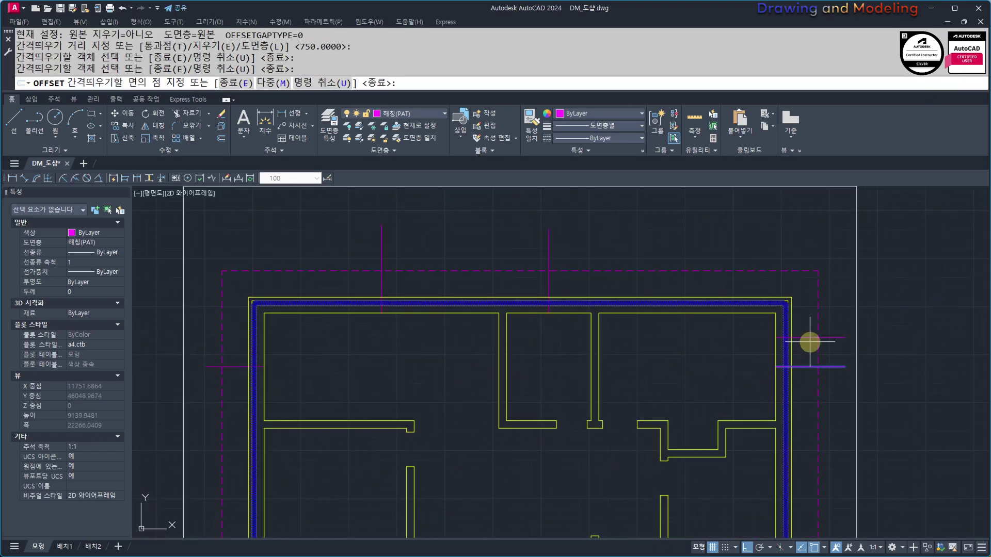
pyautogui.click(800, 397)
pyautogui.moveTo(661, 352); pyautogui.dragTo(779, 382, button='middle')
pyautogui.press('Escape')
# Offset the bathroom window centre line on the upper wall by 600/2 to both sides.
pyautogui.press('Return')
pyautogui.write('60210')
pyautogui.press('Escape')
pyautogui.press('Return')
pyautogui.write('600')
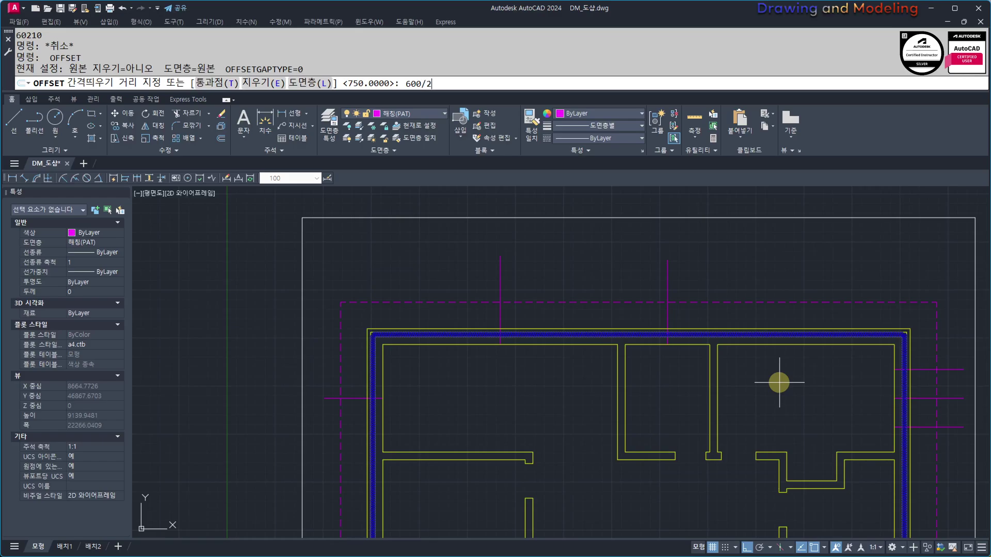
pyautogui.write('/2')
pyautogui.press('Return')
pyautogui.click(666, 271)
pyautogui.click(689, 277)
pyautogui.click(668, 279)
pyautogui.click(602, 277)
pyautogui.press('Escape')
pyautogui.press('Escape')
# Offset the kitchen window line on the upper wall by 1200 toward the bathroom.
pyautogui.press('Return')
pyautogui.write('1200')
pyautogui.press('Return')
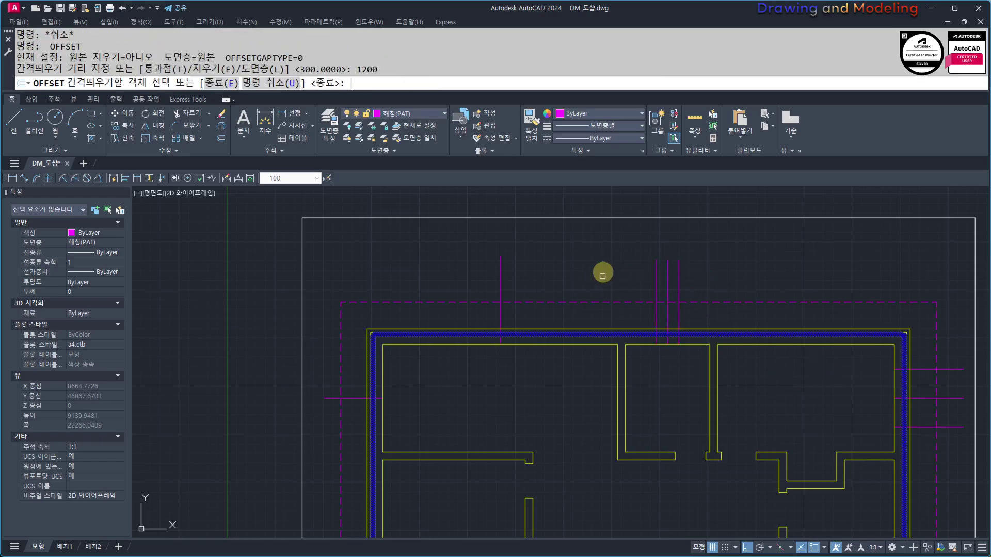
pyautogui.click(500, 282)
pyautogui.click(503, 279)
pyautogui.press('Escape')
# Offset the window centre line on the kitchen's left wall by 1500/2 to both sides.
pyautogui.moveTo(373, 425); pyautogui.dragTo(567, 365, button='middle')
pyautogui.press('Return')
pyautogui.write('1')
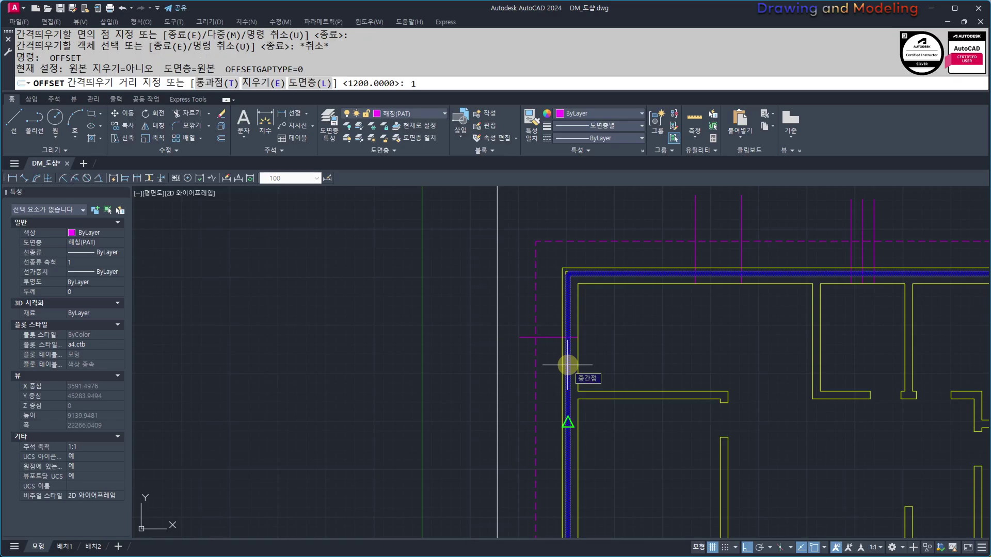
pyautogui.write('500/2')
pyautogui.press('Return')
pyautogui.click(553, 338)
pyautogui.click(556, 319)
pyautogui.click(553, 338)
pyautogui.click(552, 355)
pyautogui.scroll(-2, 583, 355)
pyautogui.press('Escape')
pyautogui.press('Escape')
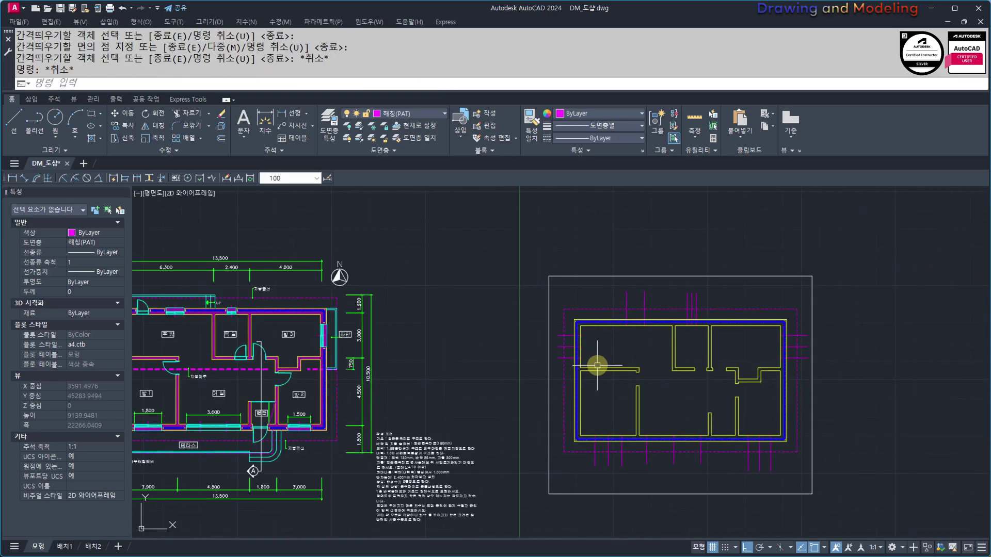
# Turn off the hidden-line layer 숨은선(HID) by picking the dashed roof outline around the redrawn plan.
pyautogui.write('ff')
pyautogui.press('Return')
pyautogui.click(610, 296)
pyautogui.press('Escape')
pyautogui.press('Escape')
# Match the properties of an inner wall line onto all window layout lines around the redrawn plan.
pyautogui.moveTo(719, 371); pyautogui.dragTo(650, 356, button='middle')
pyautogui.scroll(4, 649, 356)
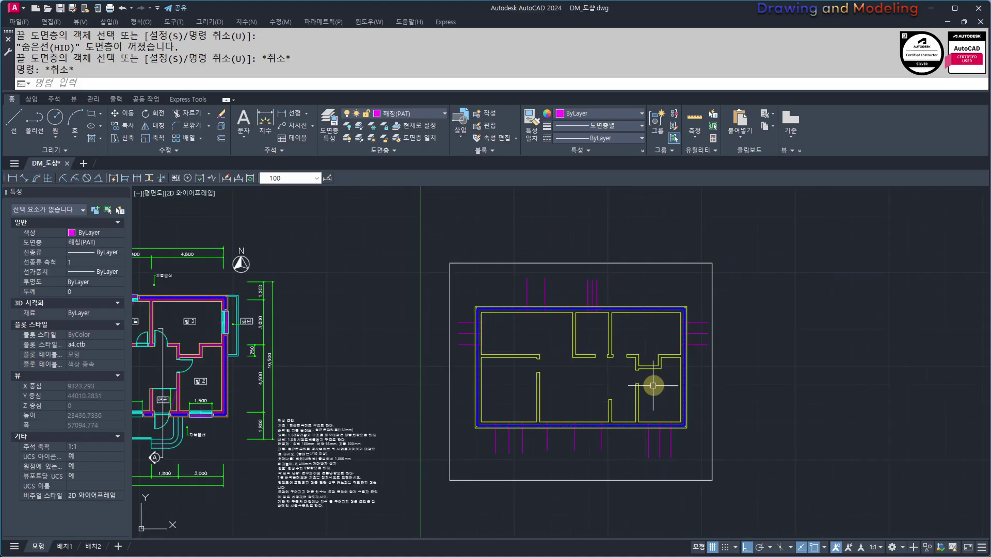
pyautogui.write('MM')
pyautogui.press('Return')
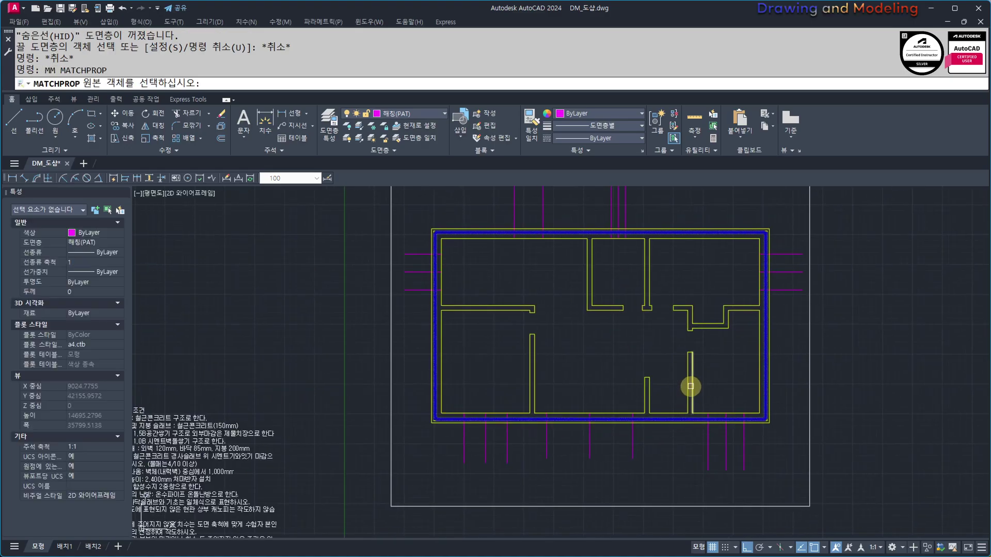
pyautogui.click(690, 387)
pyautogui.click(666, 454)
pyautogui.click(523, 432)
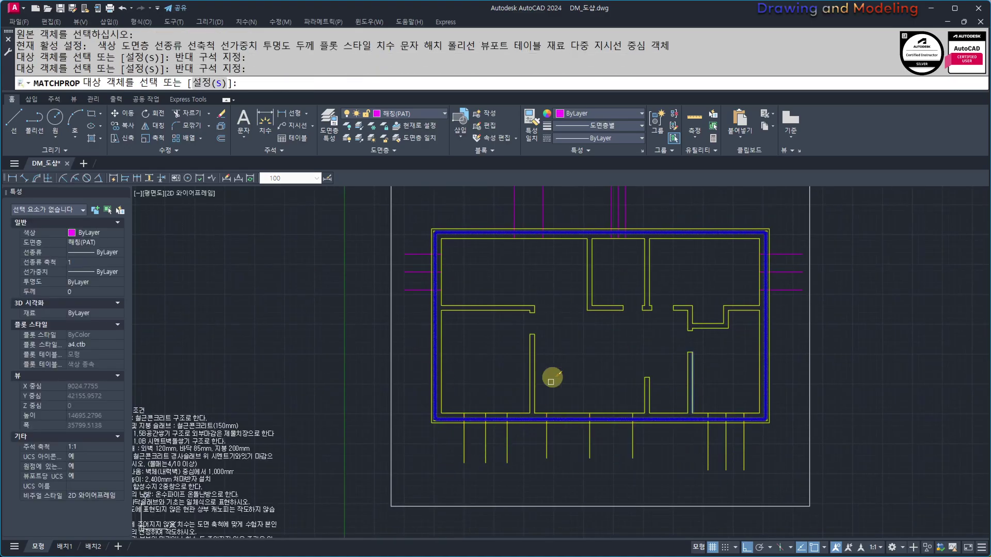
pyautogui.moveTo(544, 394); pyautogui.dragTo(550, 467, button='middle')
pyautogui.click(412, 308)
pyautogui.click(673, 267)
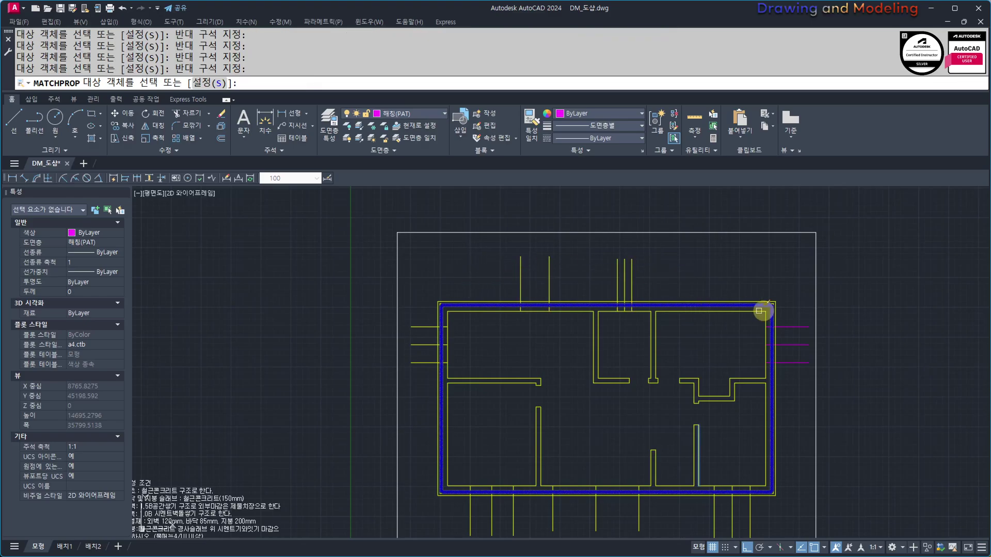
pyautogui.press('Escape')
pyautogui.press('Escape')
# Offset the two edge lines of Room 1's window by 100 outward from the window.
pyautogui.moveTo(662, 469); pyautogui.dragTo(721, 390, button='middle')
pyautogui.scroll(3, 537, 459)
pyautogui.moveTo(519, 463); pyautogui.dragTo(564, 511, button='middle')
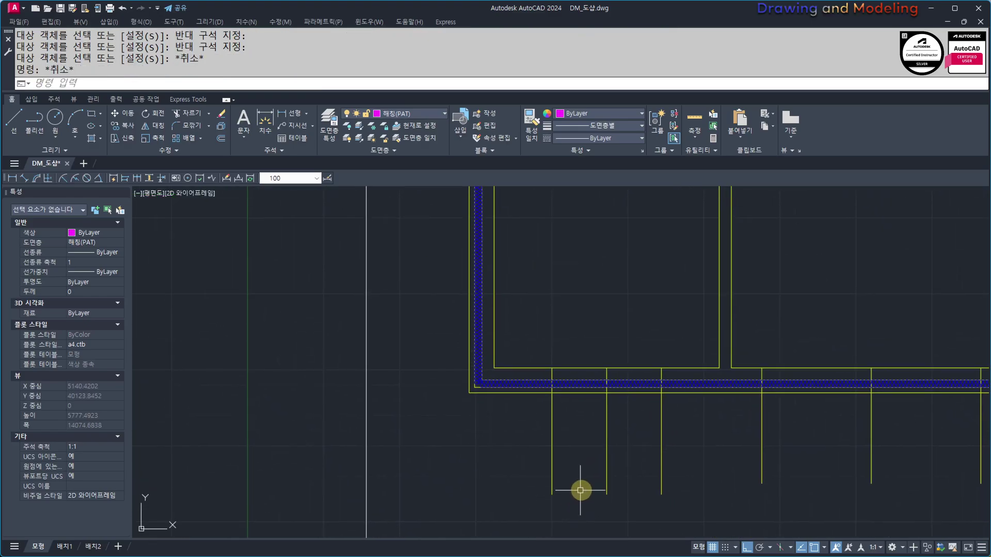
pyautogui.write('O')
pyautogui.press('Return')
pyautogui.write('100')
pyautogui.press('Return')
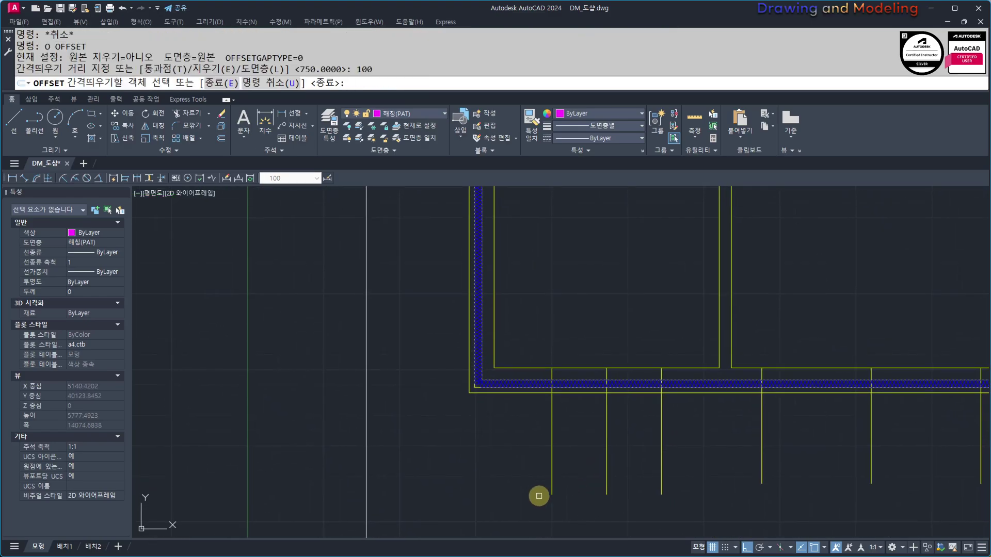
pyautogui.click(552, 429)
pyautogui.click(538, 430)
pyautogui.click(660, 427)
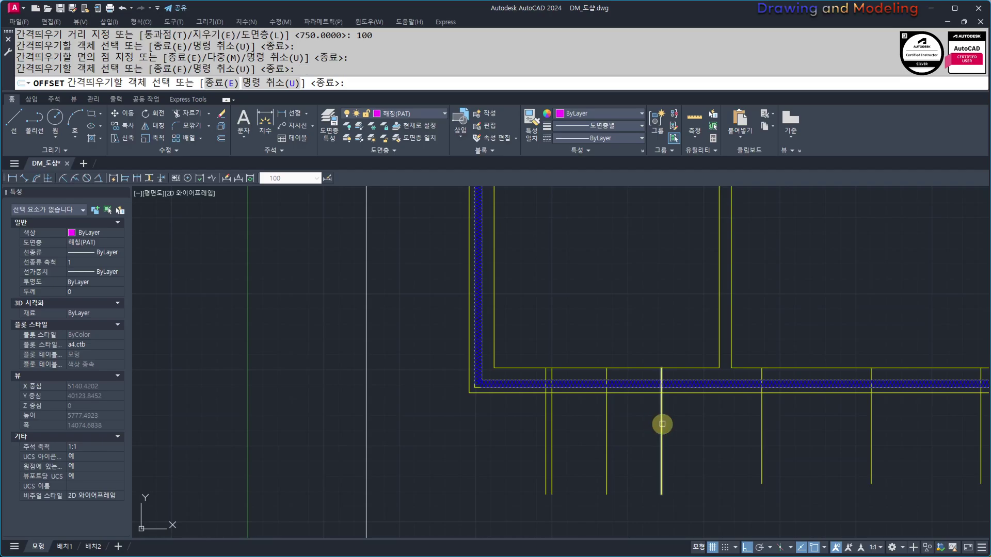
# Offset the edge lines of the living-room window and Room 2's lower window by 100 outward.
pyautogui.click(760, 422)
pyautogui.moveTo(721, 424)
pyautogui.mouseDown(button='middle')
pyautogui.moveTo(707, 431)
pyautogui.moveTo(748, 445)
pyautogui.mouseUp(button='middle')
pyautogui.click(711, 425)
pyautogui.click(758, 428)
pyautogui.hotkey('ctrl', 'z')
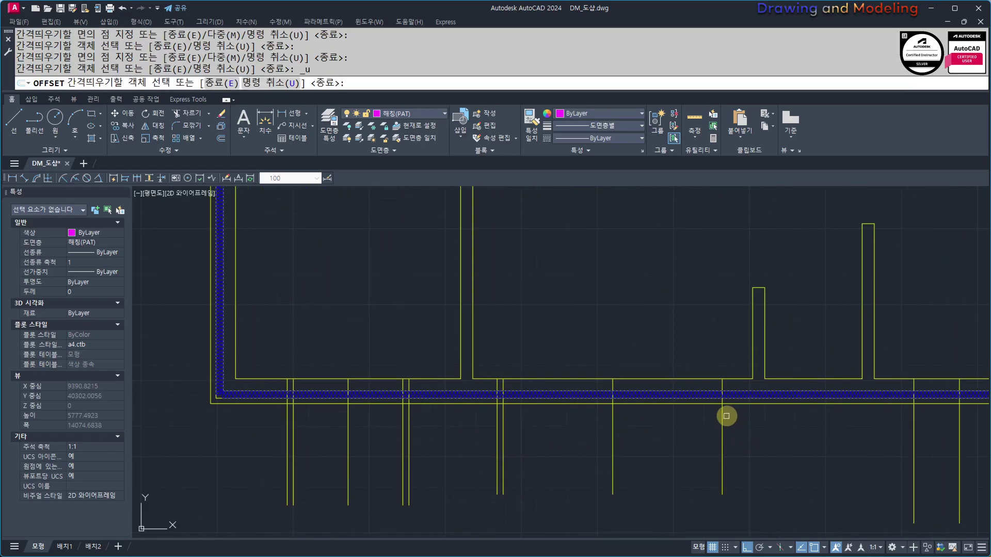
pyautogui.click(721, 419)
pyautogui.click(877, 442)
pyautogui.moveTo(877, 442); pyautogui.dragTo(648, 430, button='middle')
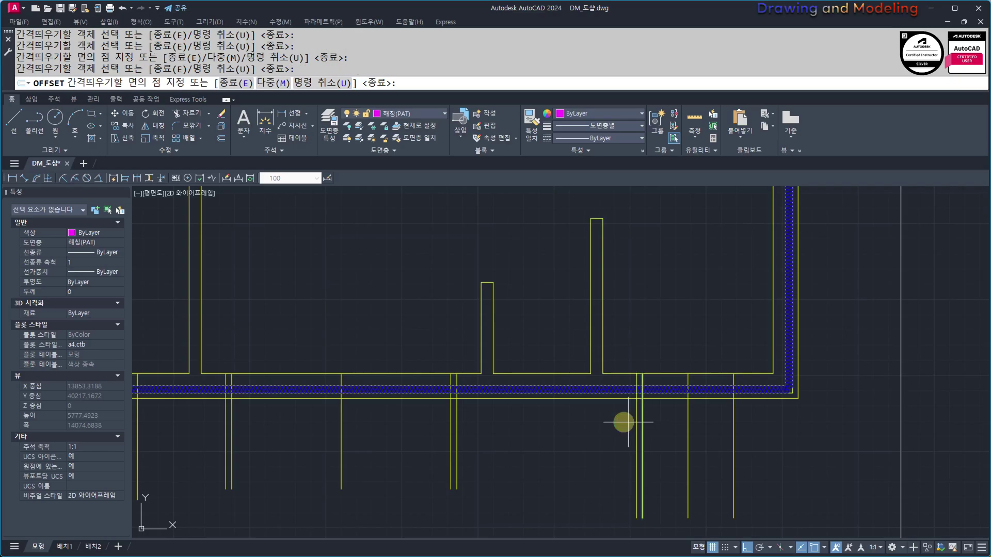
pyautogui.click(639, 423)
# Offset the two edge lines of the right-wall window by 100 outward from the window.
pyautogui.scroll(-6, 735, 412)
pyautogui.scroll(4, 796, 451)
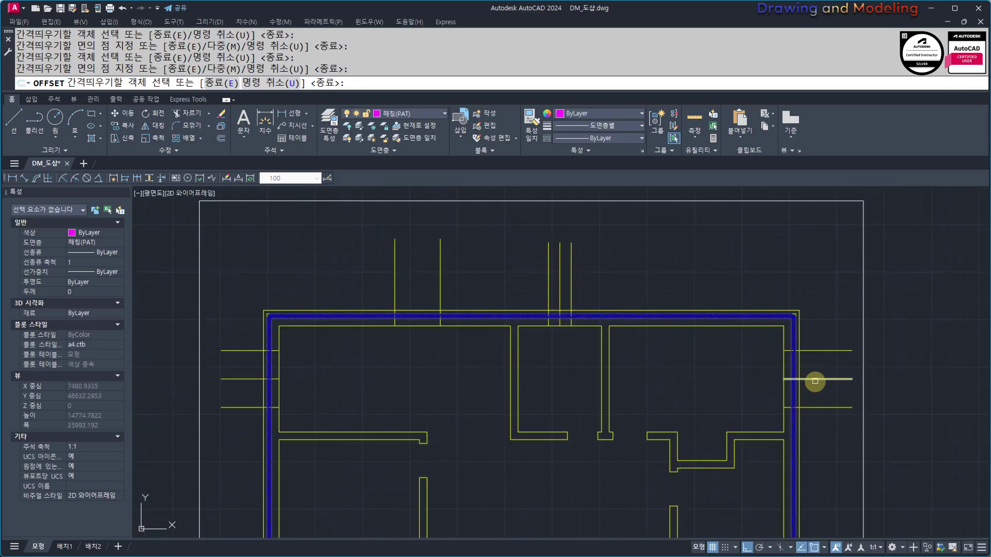
pyautogui.click(821, 410)
pyautogui.click(819, 432)
pyautogui.click(807, 352)
pyautogui.click(825, 320)
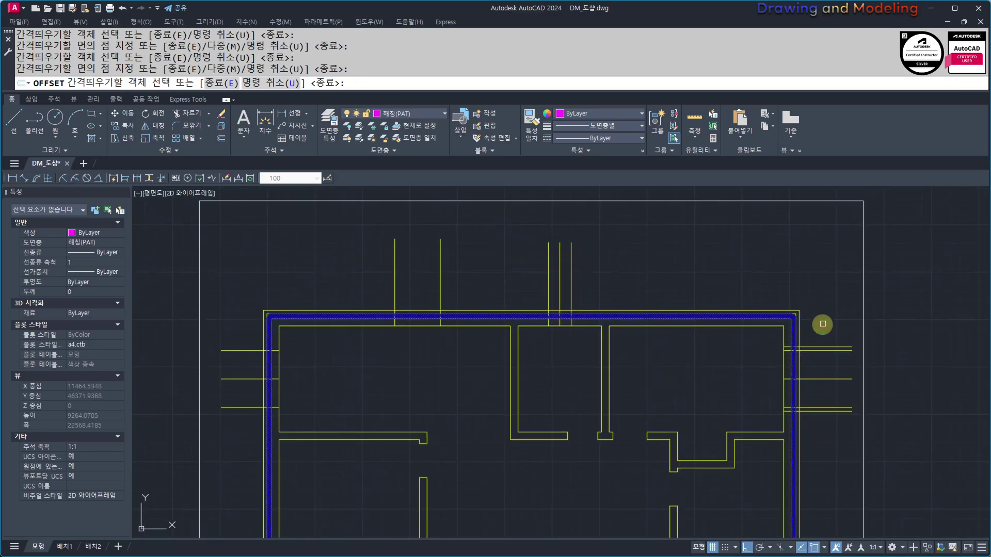
# Offset the edge lines of the bathroom and kitchen windows on the upper wall by 100 outward.
pyautogui.moveTo(575, 295); pyautogui.dragTo(659, 362, button='middle')
pyautogui.scroll(4, 659, 362)
pyautogui.click(691, 350)
pyautogui.click(592, 351)
pyautogui.click(466, 355)
pyautogui.click(317, 339)
pyautogui.click(325, 343)
pyautogui.click(202, 333)
pyautogui.click(172, 337)
# Offset the two edge lines of the kitchen's left-wall window by 100 outward from the window.
pyautogui.scroll(-4, 422, 349)
pyautogui.moveTo(420, 356); pyautogui.dragTo(608, 321, button='middle')
pyautogui.scroll(2, 364, 381)
pyautogui.click(359, 365)
pyautogui.click(358, 361)
pyautogui.click(371, 454)
pyautogui.click(384, 460)
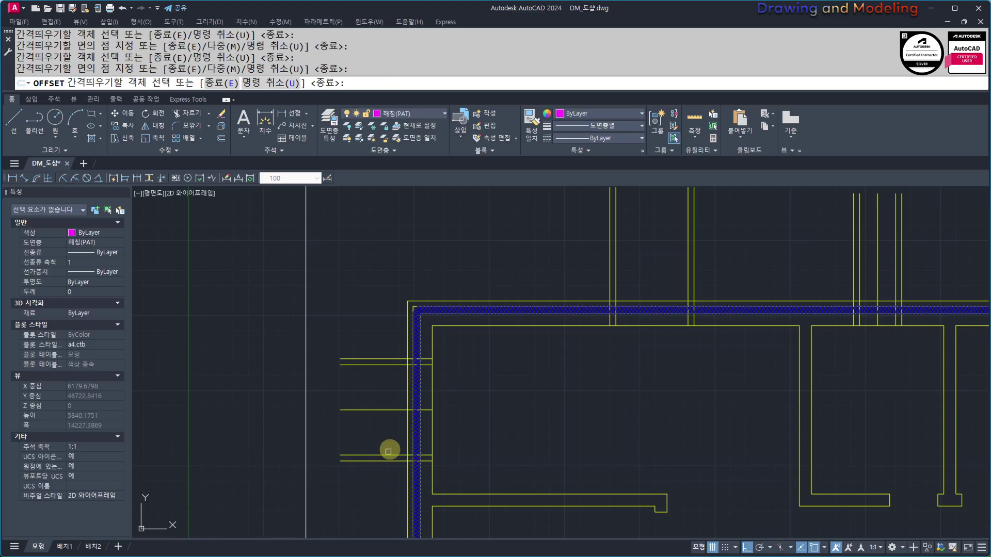
pyautogui.scroll(-4, 385, 459)
pyautogui.moveTo(461, 459); pyautogui.dragTo(554, 288, button='middle')
pyautogui.scroll(4, 463, 277)
pyautogui.press('Escape')
pyautogui.press('Escape')
# Erase the centre line of the kitchen's left-wall window.
pyautogui.click(489, 264)
pyautogui.click(449, 245)
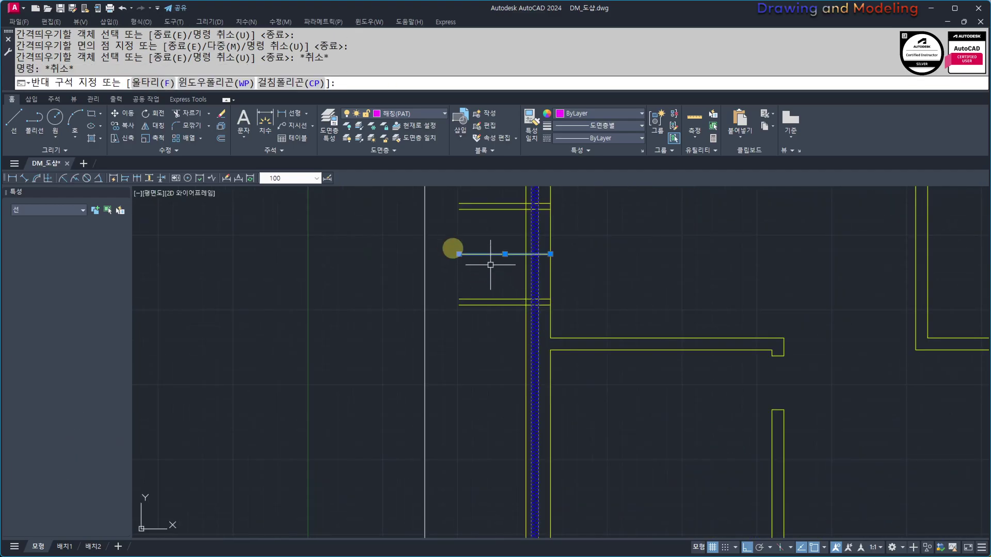
pyautogui.write('e')
pyautogui.press('Escape')
pyautogui.press('Escape')
# Erase the centre line of Room 1's lower window.
pyautogui.scroll(-2, 595, 459)
pyautogui.moveTo(595, 459); pyautogui.dragTo(547, 299, button='middle')
pyautogui.scroll(1, 594, 443)
pyautogui.click(598, 444)
pyautogui.click(560, 436)
pyautogui.write('e')
# Erase the centre line of the living-room window.
pyautogui.moveTo(836, 422); pyautogui.dragTo(657, 442, button='middle')
pyautogui.click(686, 430)
pyautogui.click(630, 455)
pyautogui.write('e')
pyautogui.moveTo(838, 436); pyautogui.dragTo(469, 439, button='middle')
pyautogui.press('Escape')
pyautogui.press('Escape')
pyautogui.click(631, 439)
pyautogui.click(579, 459)
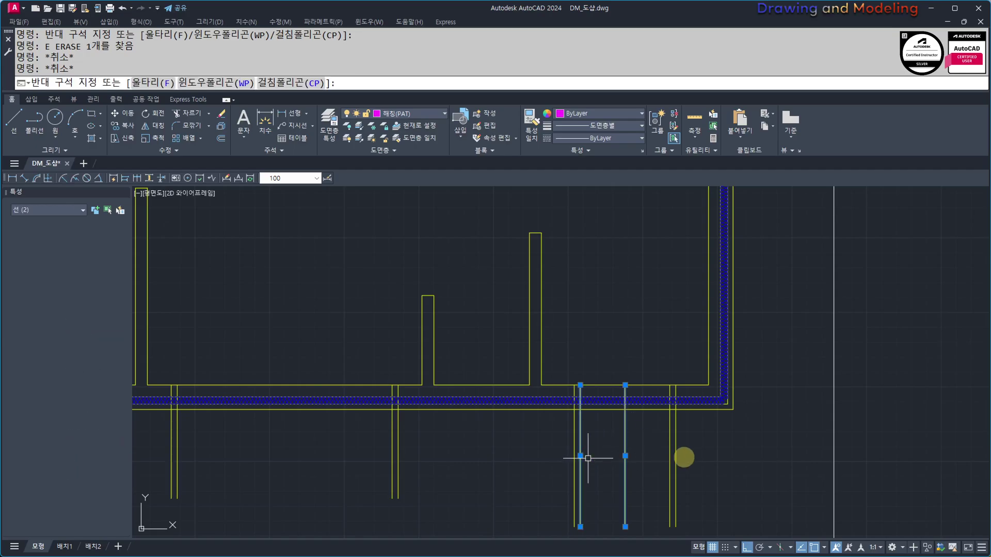
pyautogui.write('e')
pyautogui.hotkey('ctrl', 'z')
pyautogui.hotkey('ctrl', 'x')
# Erase the centre line of Room 2's lower window, keeping its edge lines.
pyautogui.click(634, 454)
pyautogui.click(611, 449)
pyautogui.write('z')
pyautogui.scroll(-2, 663, 420)
pyautogui.press('Escape')
pyautogui.press('Escape')
pyautogui.scroll(1, 654, 367)
pyautogui.moveTo(699, 242); pyautogui.dragTo(696, 369, button='middle')
pyautogui.moveTo(677, 496); pyautogui.dragTo(669, 336, button='middle')
pyautogui.click(650, 424)
pyautogui.click(626, 449)
pyautogui.write('e')
pyautogui.press('Escape')
pyautogui.press('Escape')
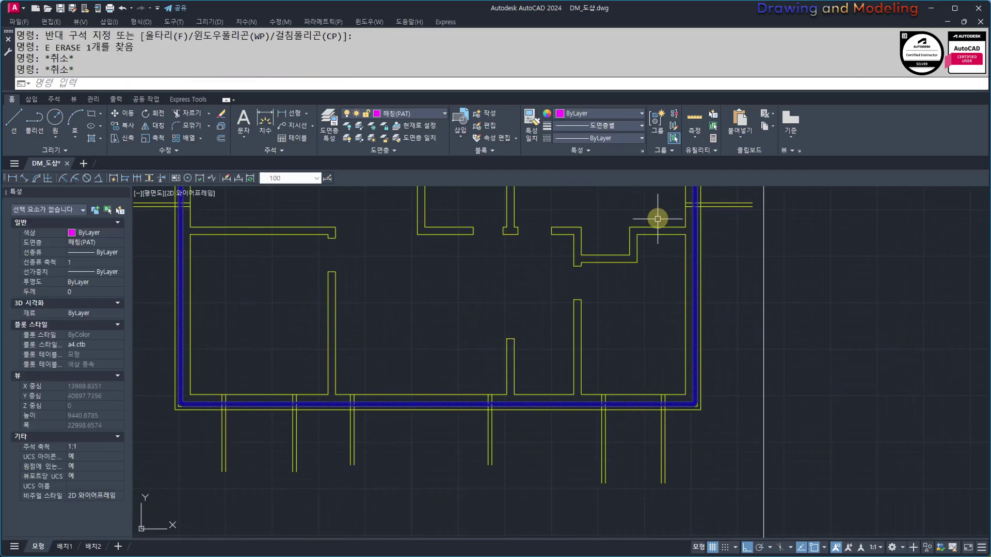
# Erase the centre line of the right-wall window, keeping its edge lines.
pyautogui.moveTo(658, 234); pyautogui.dragTo(692, 399, button='middle')
pyautogui.scroll(2, 764, 335)
pyautogui.click(775, 362)
pyautogui.click(748, 335)
pyautogui.write('e')
pyautogui.moveTo(446, 272); pyautogui.dragTo(705, 379, button='middle')
pyautogui.press('Escape')
pyautogui.press('Escape')
# Erase the centre line of the upper-wall window, keeping its edge lines.
pyautogui.scroll(2, 620, 310)
pyautogui.click(604, 271)
pyautogui.click(581, 308)
pyautogui.write('e')
pyautogui.moveTo(261, 325); pyautogui.dragTo(551, 335, button='middle')
pyautogui.press('Escape')
pyautogui.press('Escape')
# Trim all the window edge lines that project beyond the walls around the whole redrawn plan.
pyautogui.scroll(-6, 522, 274)
pyautogui.scroll(2, 531, 376)
pyautogui.moveTo(532, 376); pyautogui.dragTo(425, 370, button='middle')
pyautogui.scroll(-2, 425, 370)
pyautogui.write('tr')
pyautogui.press('space')
pyautogui.click(350, 249)
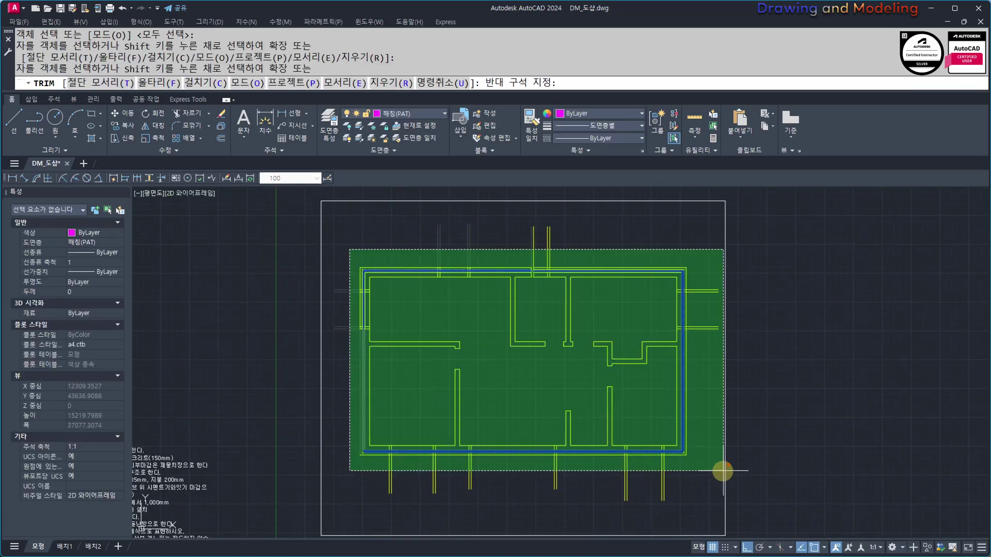
pyautogui.click(694, 465)
pyautogui.press('Escape')
pyautogui.press('Escape')
pyautogui.moveTo(423, 453); pyautogui.dragTo(508, 443, button='middle')
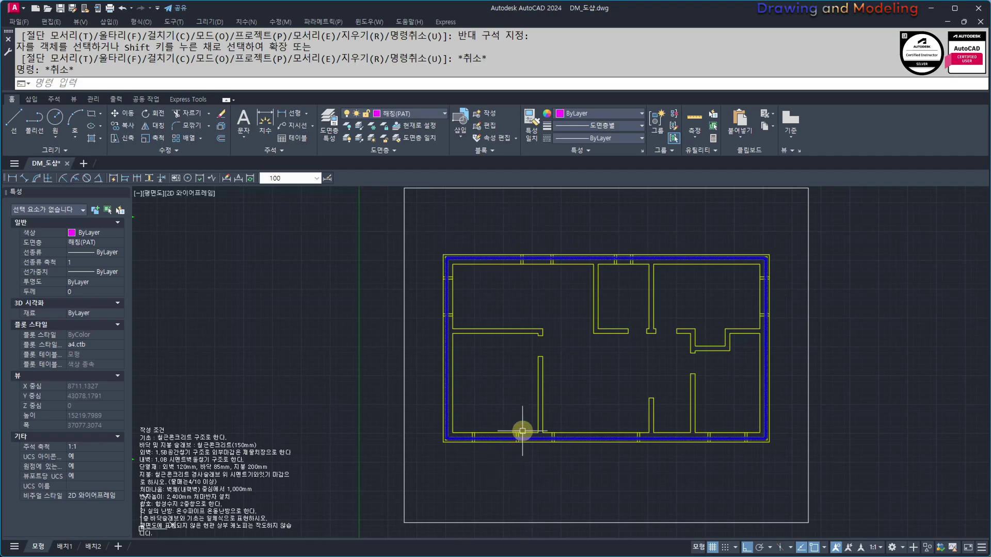
# Cut the three window openings in the lower wall by trimming the wall and insulation lines between the outer window edges.
pyautogui.scroll(4, 501, 451)
pyautogui.write('tr')
pyautogui.click(497, 353)
pyautogui.click(443, 450)
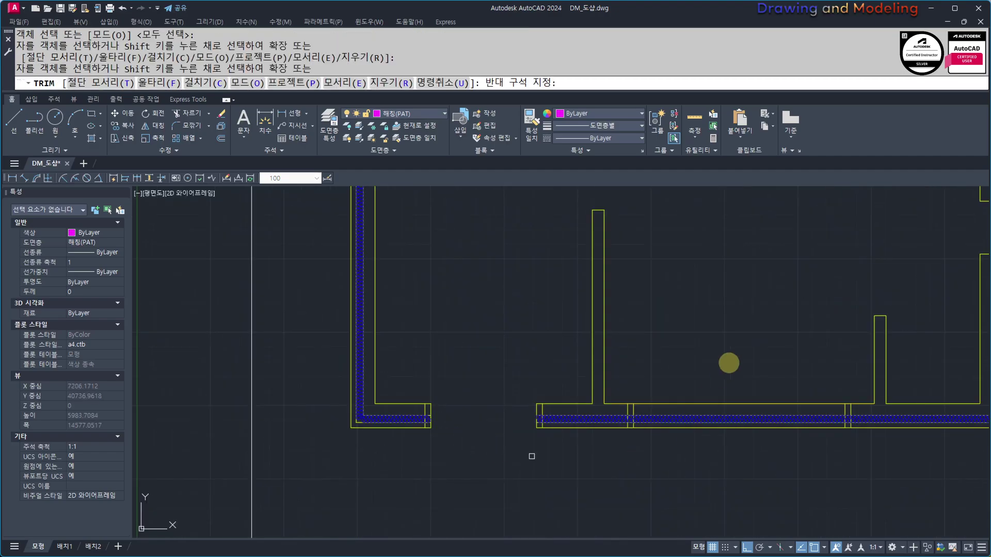
pyautogui.click(743, 341)
pyautogui.click(693, 510)
pyautogui.scroll(-4, 764, 457)
pyautogui.moveTo(867, 465); pyautogui.dragTo(532, 467, button='middle')
pyautogui.scroll(2, 552, 444)
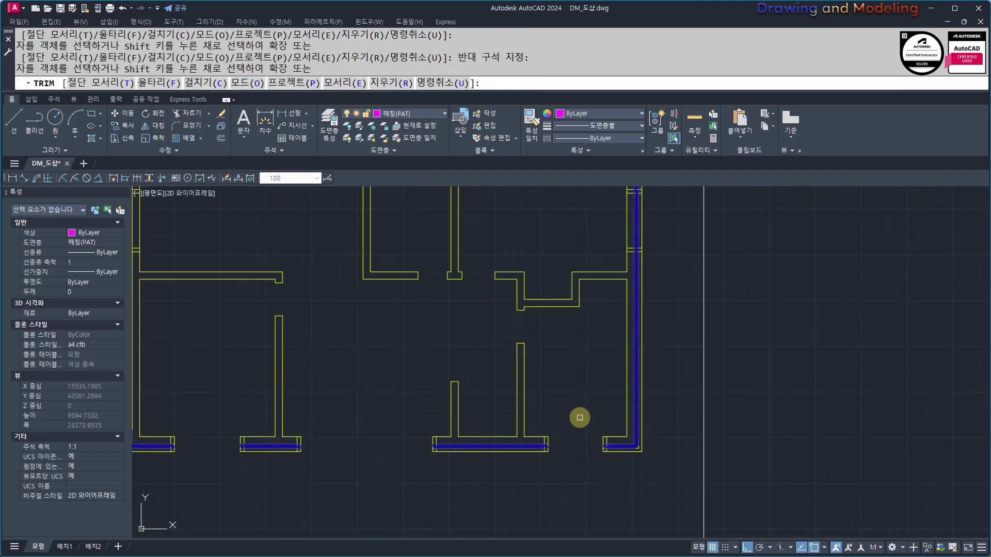
# Cut the window openings in the right, upper and left walls by trimming the lines between the window edges.
pyautogui.moveTo(646, 219); pyautogui.dragTo(645, 332, button='middle')
pyautogui.moveTo(489, 317); pyautogui.dragTo(618, 333, button='middle')
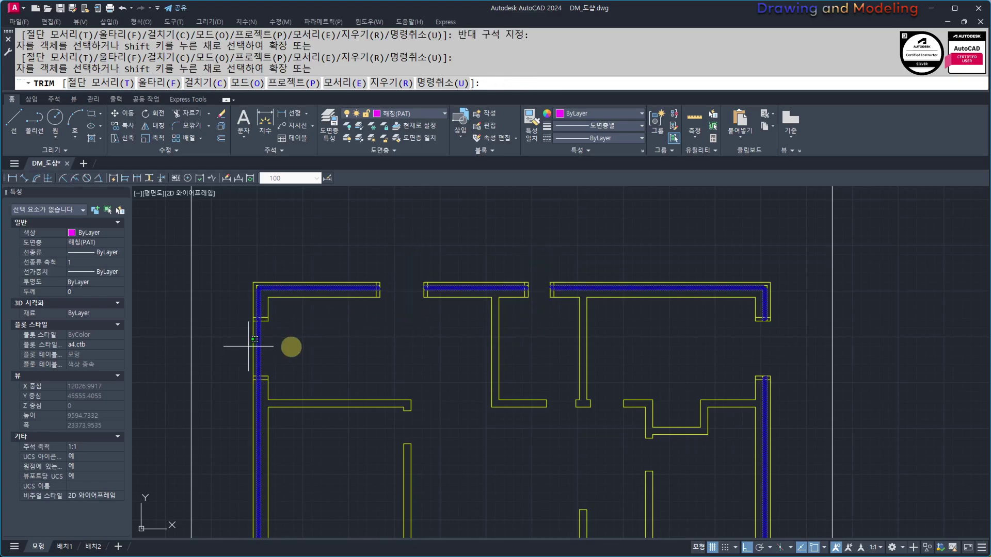
pyautogui.click(313, 344)
# Trim the insulation back to the 100 mm offset lines at both jambs of Room 1's lower window, removing the excess line ends.
pyautogui.scroll(-4, 320, 352)
pyautogui.moveTo(371, 409); pyautogui.dragTo(433, 362, button='middle')
pyautogui.scroll(15, 388, 400)
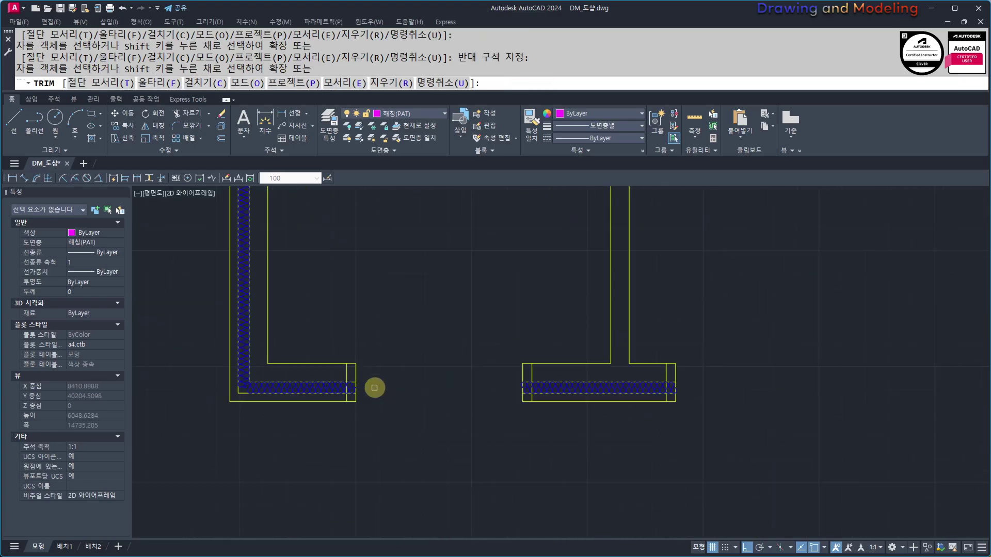
pyautogui.click(423, 324)
pyautogui.click(483, 420)
pyautogui.scroll(-2, 326, 367)
pyautogui.scroll(2, 684, 379)
pyautogui.click(674, 391)
pyautogui.click(625, 328)
# Trim the insulation and surplus offset-line ends at both jambs of the living-room window.
pyautogui.scroll(-2, 749, 361)
pyautogui.moveTo(867, 374); pyautogui.dragTo(554, 355, button='middle')
pyautogui.scroll(2, 587, 335)
pyautogui.click(614, 344)
pyautogui.click(575, 310)
pyautogui.click(631, 389)
pyautogui.scroll(-2, 495, 356)
pyautogui.moveTo(981, 375); pyautogui.dragTo(721, 361, button='middle')
pyautogui.scroll(4, 877, 334)
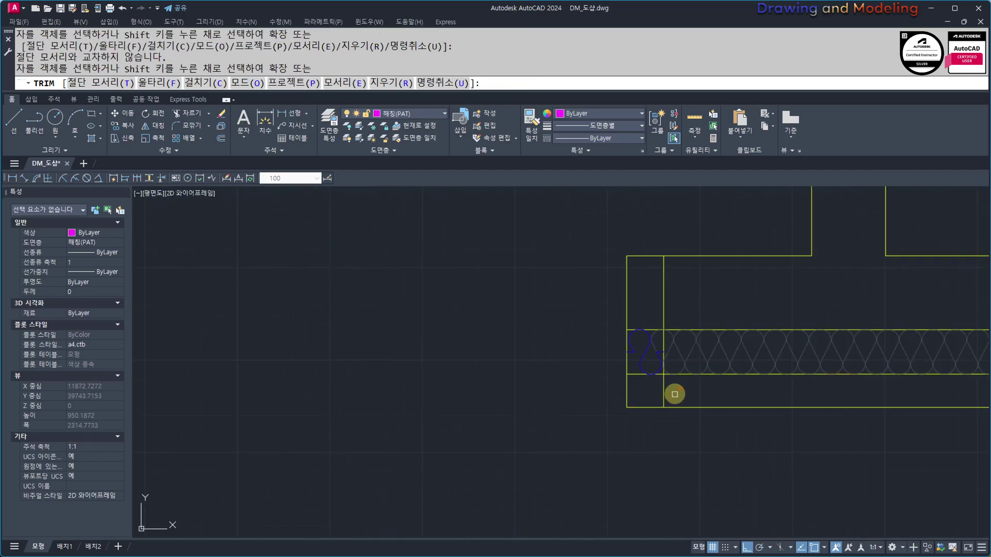
pyautogui.click(707, 384)
# Trim the insulation and surplus offset-line ends at both jambs of Room 2's lower window.
pyautogui.moveTo(975, 348); pyautogui.dragTo(643, 336, button='middle')
pyautogui.scroll(2, 648, 325)
pyautogui.click(620, 272)
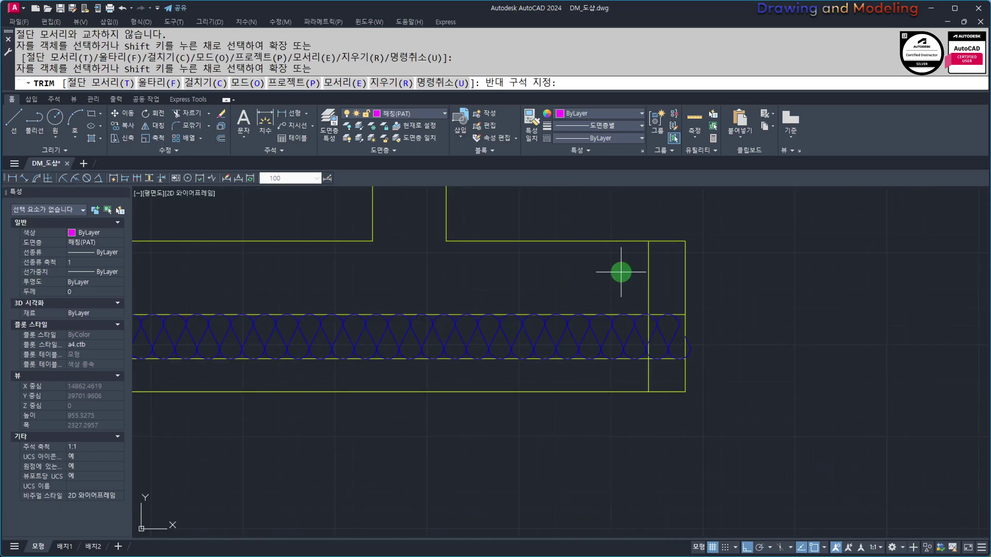
pyautogui.scroll(-4, 668, 374)
pyautogui.moveTo(876, 364); pyautogui.dragTo(606, 351, button='middle')
pyautogui.scroll(4, 623, 353)
pyautogui.click(685, 374)
pyautogui.click(641, 300)
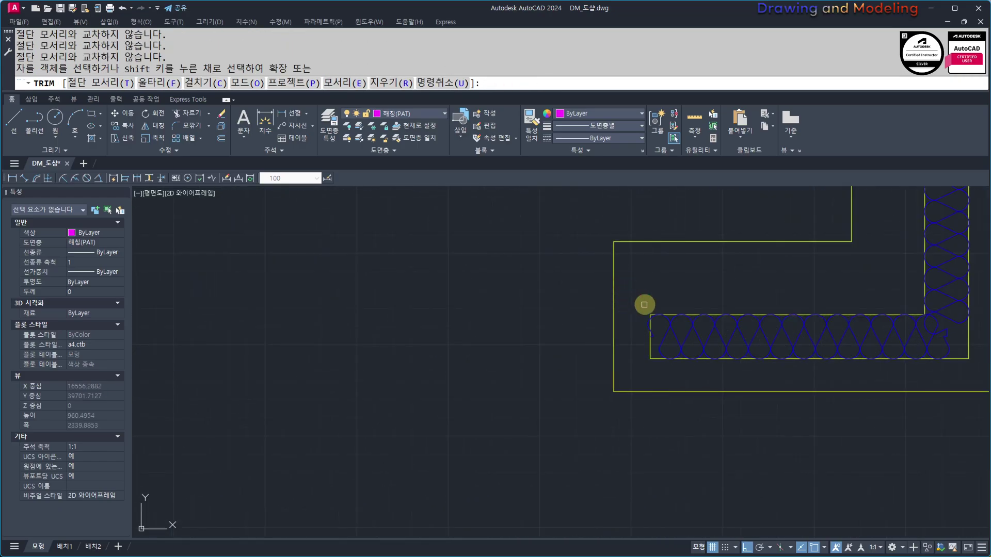
# Trim the insulation and surplus offset-line ends at both jambs of the right-wall window.
pyautogui.moveTo(694, 302); pyautogui.dragTo(689, 495, button='middle')
pyautogui.scroll(4, 682, 303)
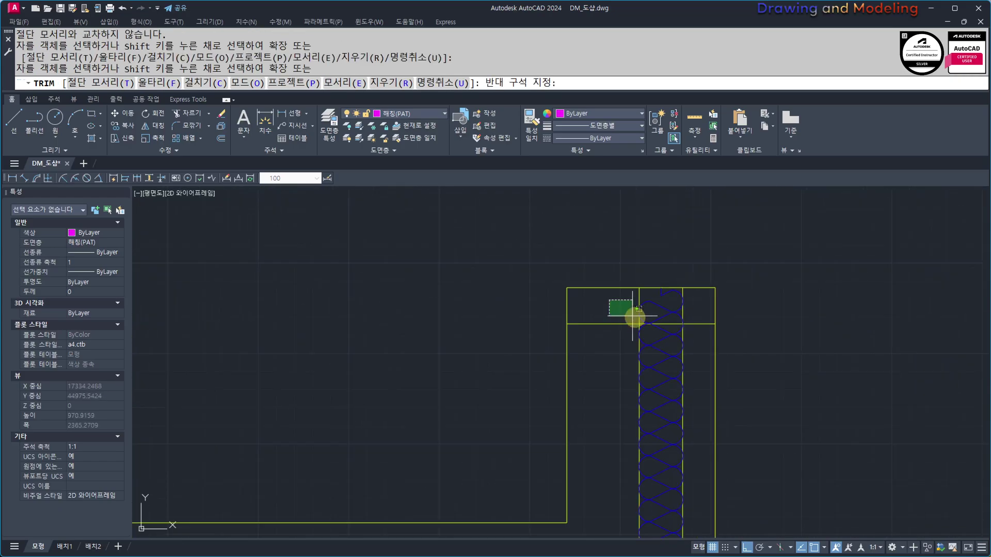
pyautogui.scroll(-3, 697, 367)
pyautogui.scroll(3, 675, 321)
pyautogui.click(697, 357)
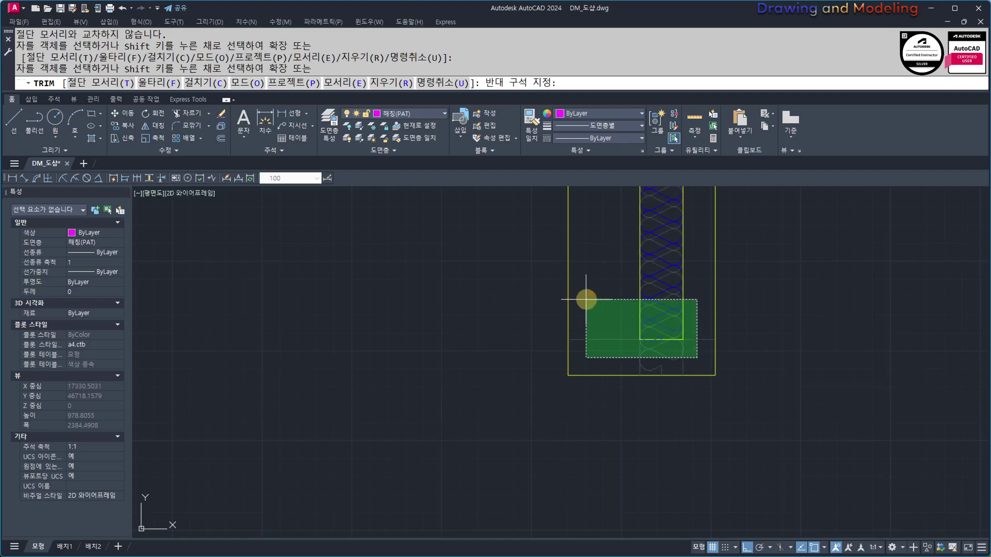
pyautogui.scroll(-4, 661, 316)
pyautogui.moveTo(515, 292); pyautogui.dragTo(723, 321, button='middle')
pyautogui.scroll(4, 550, 304)
pyautogui.moveTo(552, 332); pyautogui.dragTo(575, 350, button='middle')
pyautogui.click(581, 303)
pyautogui.click(655, 400)
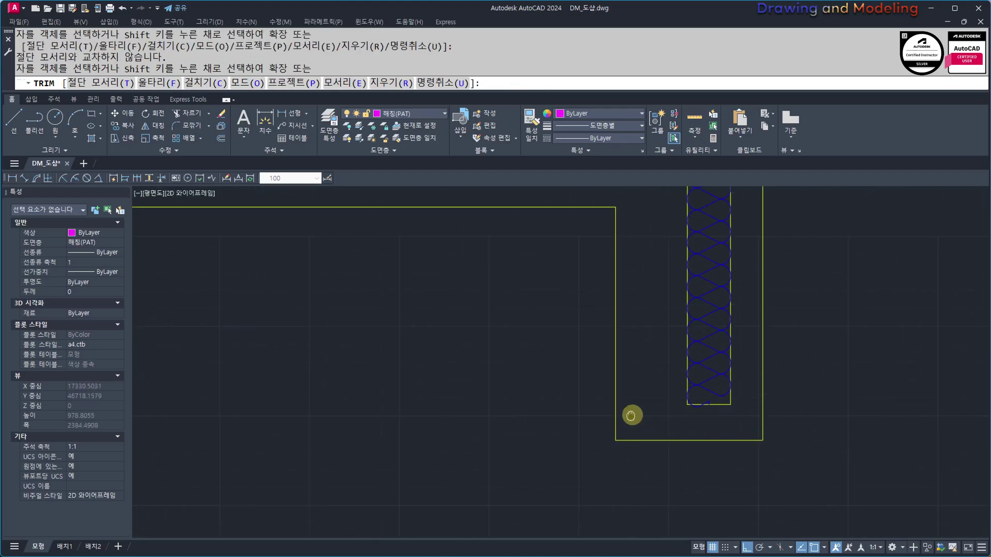
# Trim the insulation and surplus offset-line ends at both jambs of the narrow middle window in the upper wall.
pyautogui.scroll(-6, 633, 413)
pyautogui.scroll(6, 500, 361)
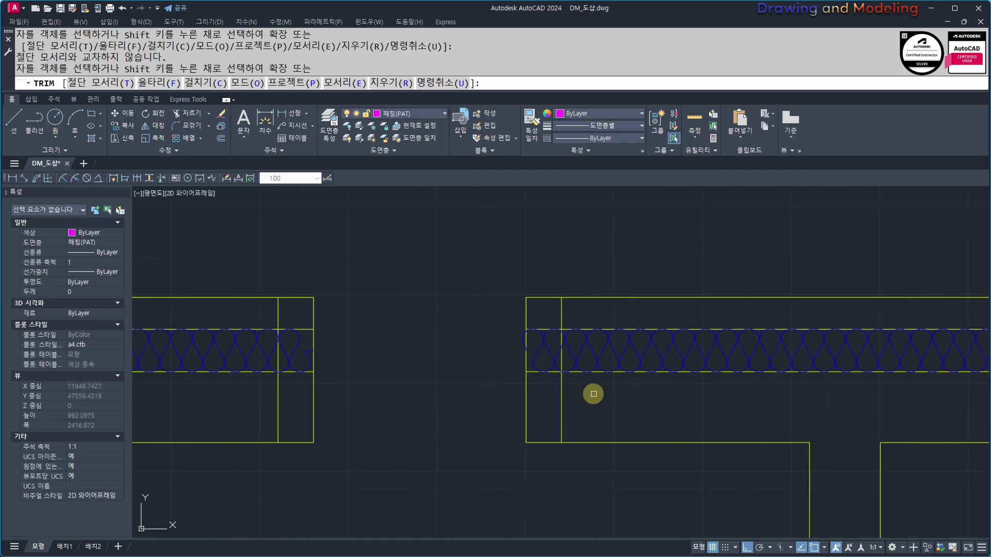
pyautogui.click(603, 392)
pyautogui.click(543, 315)
pyautogui.scroll(-4, 534, 349)
pyautogui.scroll(4, 388, 347)
pyautogui.moveTo(389, 345); pyautogui.dragTo(566, 347, button='middle')
pyautogui.click(651, 311)
pyautogui.click(712, 413)
# Trim the insulation and surplus offset-line ends at both jambs of the kitchen's upper-wall window.
pyautogui.scroll(-2, 508, 371)
pyautogui.moveTo(422, 373); pyautogui.dragTo(703, 377, button='middle')
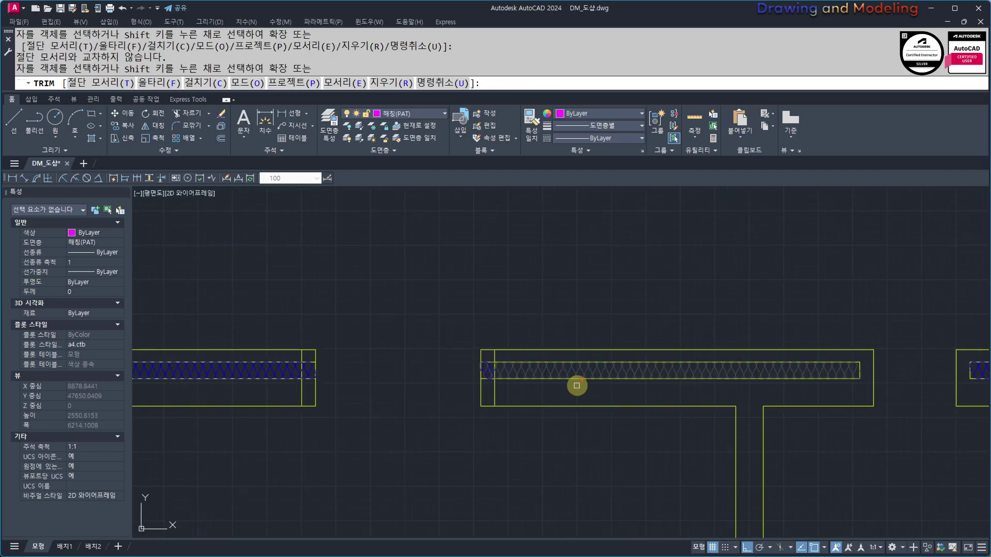
pyautogui.scroll(3, 458, 385)
pyautogui.click(585, 404)
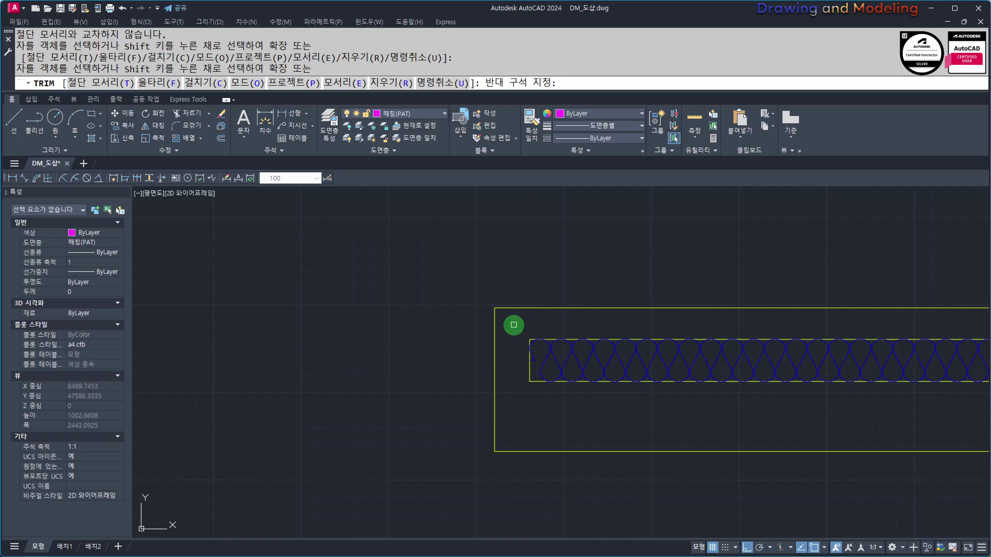
pyautogui.scroll(-3, 574, 357)
pyautogui.moveTo(435, 358); pyautogui.dragTo(664, 358, button='middle')
pyautogui.scroll(3, 669, 359)
pyautogui.click(636, 321)
pyautogui.click(697, 405)
# Trim the insulation and surplus offset-line ends at the upper jamb of the kitchen's left-wall window.
pyautogui.scroll(-2, 588, 399)
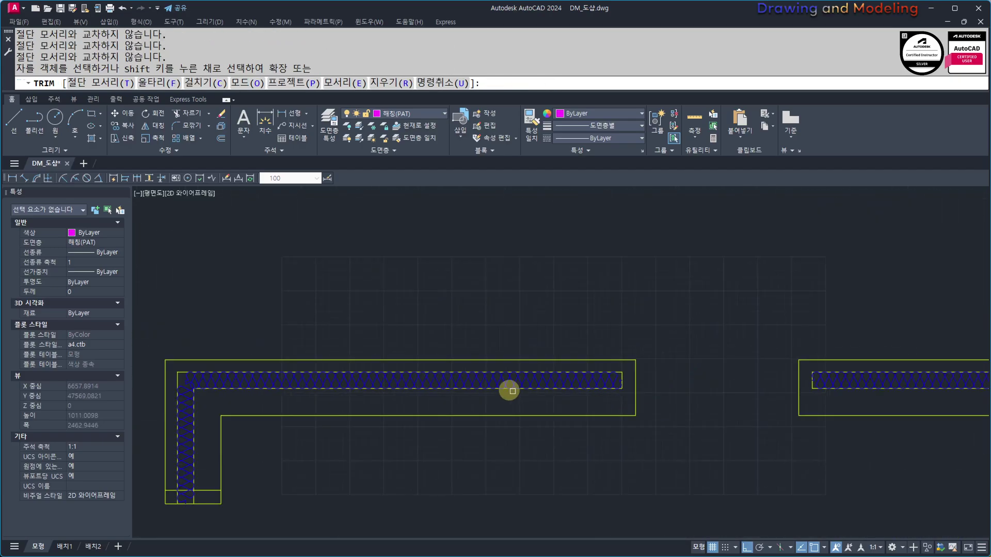
pyautogui.moveTo(363, 457); pyautogui.dragTo(538, 443, button='middle')
pyautogui.scroll(5, 372, 496)
pyautogui.click(465, 409)
pyautogui.click(535, 452)
pyautogui.moveTo(514, 447); pyautogui.dragTo(740, 424, button='middle')
pyautogui.scroll(-4, 741, 425)
pyautogui.scroll(4, 595, 450)
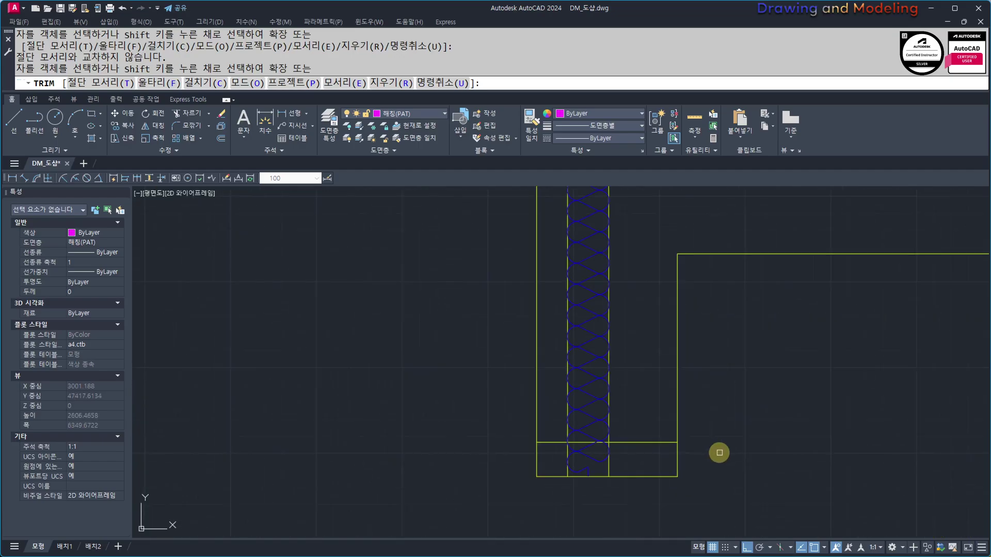
pyautogui.click(630, 453)
pyautogui.click(549, 409)
# Trim the insulation and surplus offset-line ends at the lower jamb of the kitchen's left-wall window and finish trimming.
pyautogui.scroll(-3, 637, 380)
pyautogui.scroll(4, 651, 321)
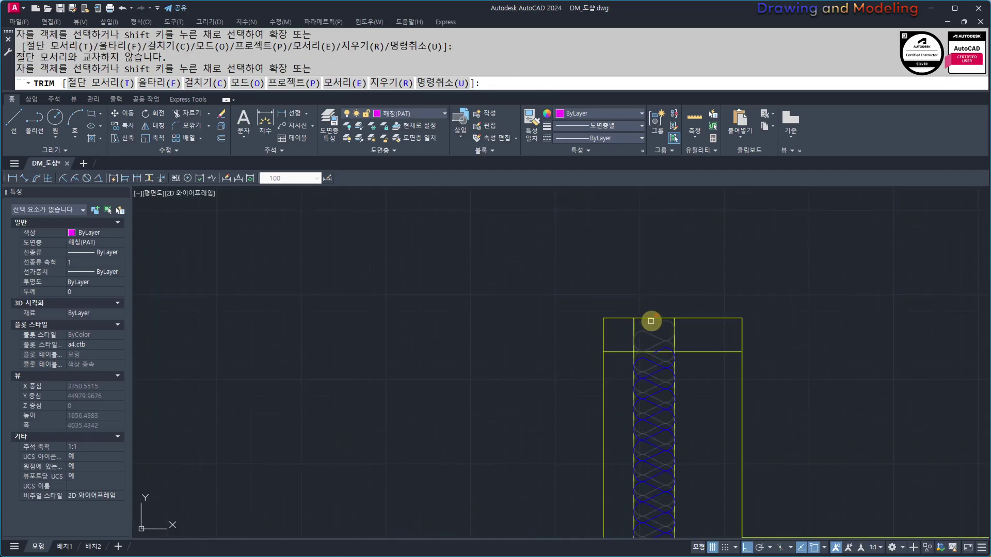
pyautogui.click(618, 331)
pyautogui.click(687, 390)
pyautogui.scroll(-5, 717, 392)
pyautogui.scroll(4, 681, 446)
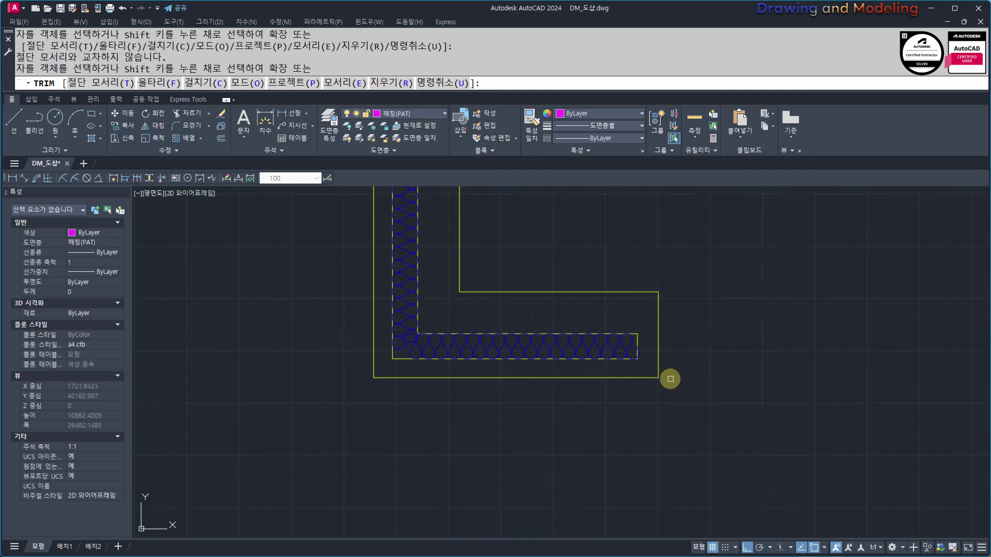
pyautogui.press('Return')
# Join all the wall and insulation outline segments of the redrawn plan into polylines.
pyautogui.scroll(-5, 568, 371)
pyautogui.scroll(5, 572, 345)
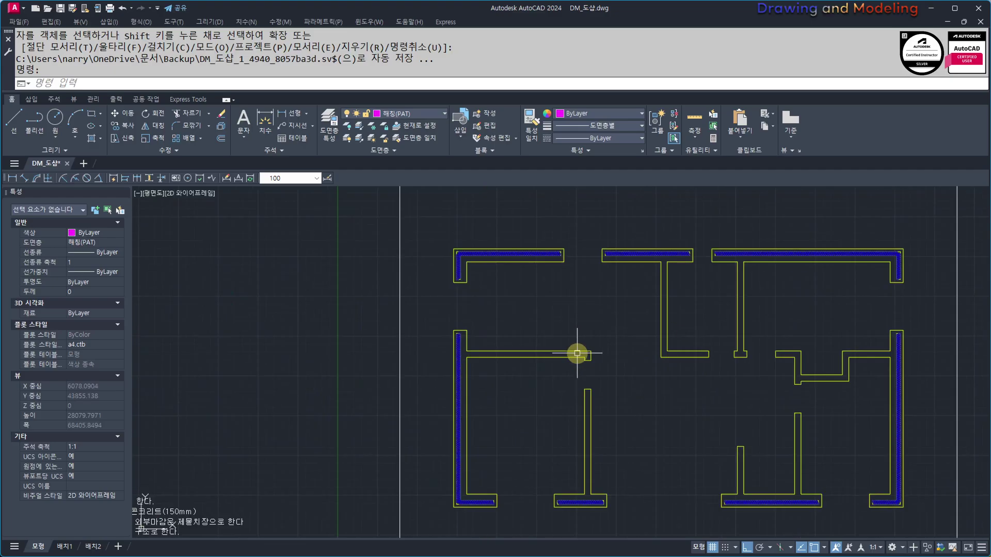
pyautogui.click(364, 217)
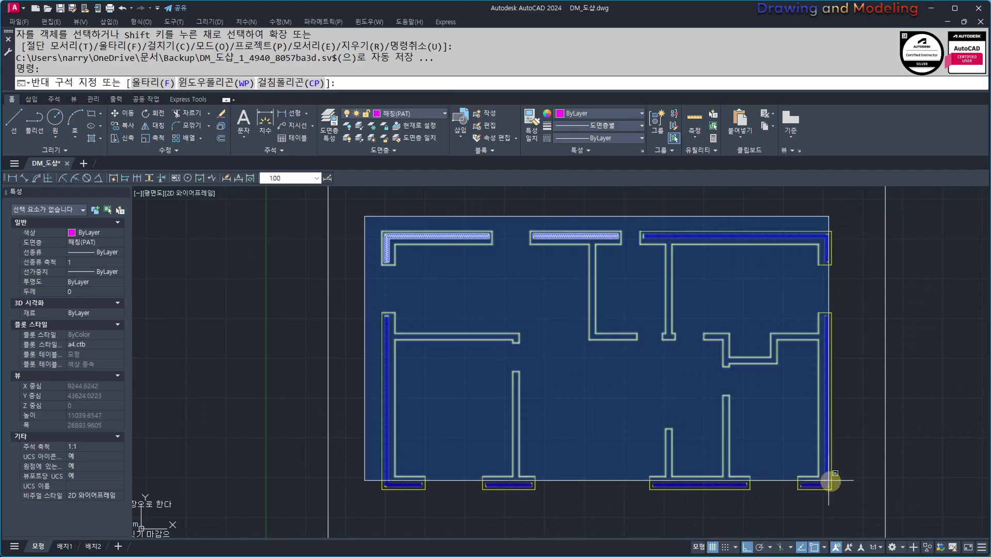
pyautogui.click(853, 511)
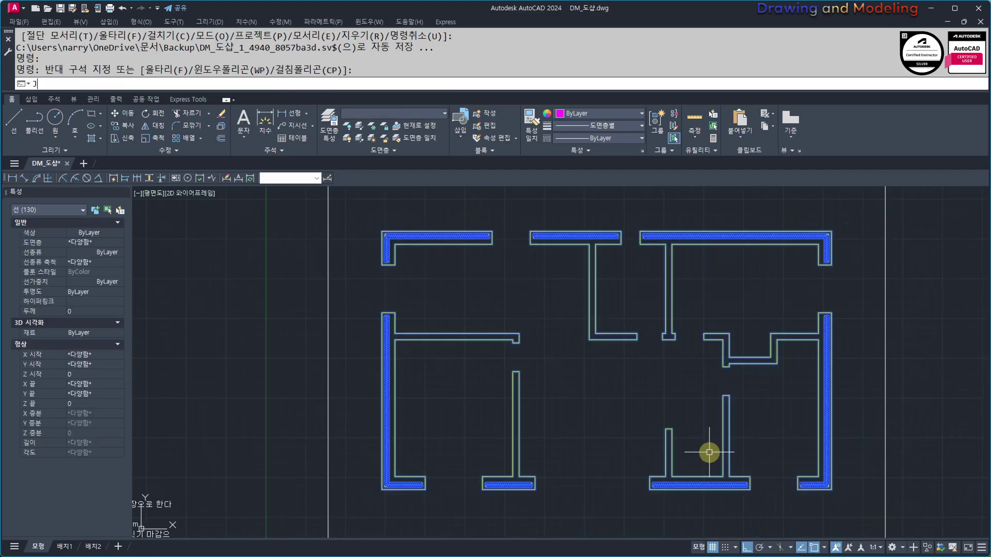
pyautogui.press('space')
pyautogui.press('Escape')
# Check that the wall and insulation outlines on the right side of the plan are joined as polylines.
pyautogui.click(743, 319)
pyautogui.click(723, 341)
pyautogui.press('Escape')
pyautogui.click(687, 323)
pyautogui.click(651, 299)
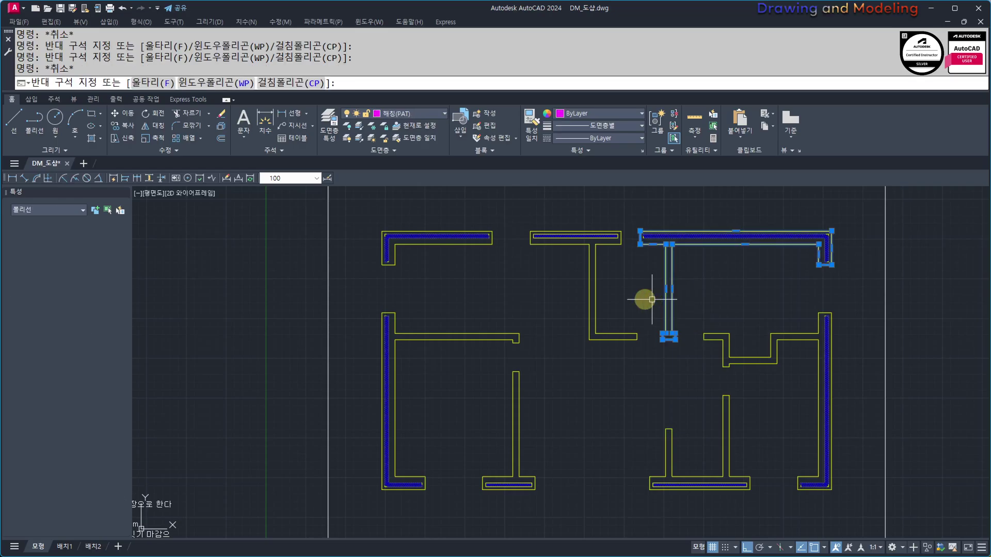
pyautogui.press('Escape')
pyautogui.press('Escape')
pyautogui.click(825, 413)
pyautogui.scroll(8, 798, 504)
pyautogui.scroll(-6, 695, 370)
pyautogui.moveTo(553, 367); pyautogui.dragTo(694, 412, button='middle')
pyautogui.press('Escape')
pyautogui.press('Escape')
pyautogui.click(765, 433)
pyautogui.click(730, 395)
pyautogui.press('Escape')
pyautogui.press('Escape')
# Check that the remaining wall outlines around the left and middle rooms are joined as polylines.
pyautogui.scroll(-2, 488, 356)
pyautogui.moveTo(465, 349); pyautogui.dragTo(568, 392, button='middle')
pyautogui.click(546, 348)
pyautogui.click(506, 323)
pyautogui.moveTo(506, 323); pyautogui.dragTo(510, 385, button='middle')
pyautogui.press('Escape')
pyautogui.click(531, 354)
pyautogui.click(480, 330)
pyautogui.press('Escape')
pyautogui.click(500, 261)
pyautogui.press('Escape')
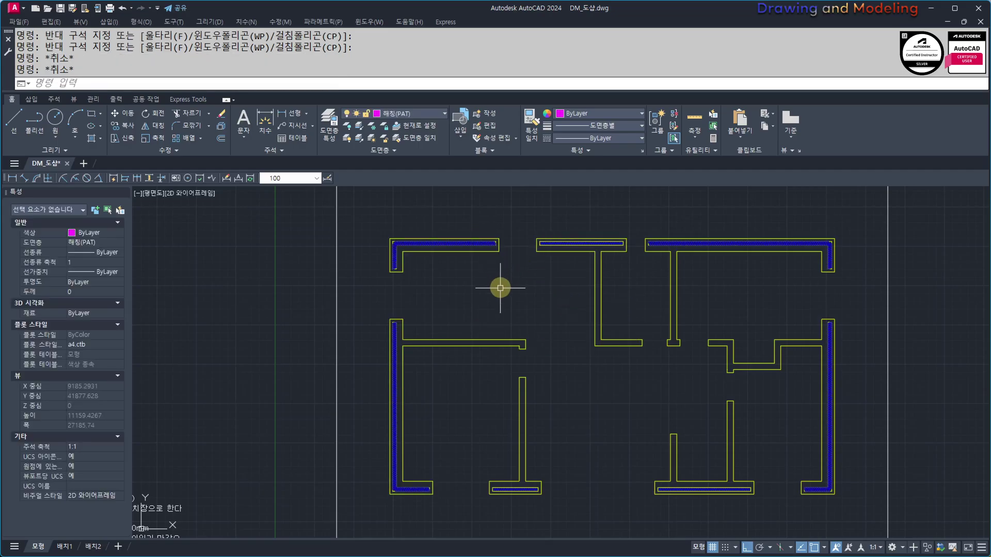
# Turn all layers on, but switch off the centre-line layer and the hidden-line layer 숨은선(HID).
pyautogui.scroll(-1, 536, 299)
pyautogui.moveTo(538, 331); pyautogui.dragTo(585, 350, button='middle')
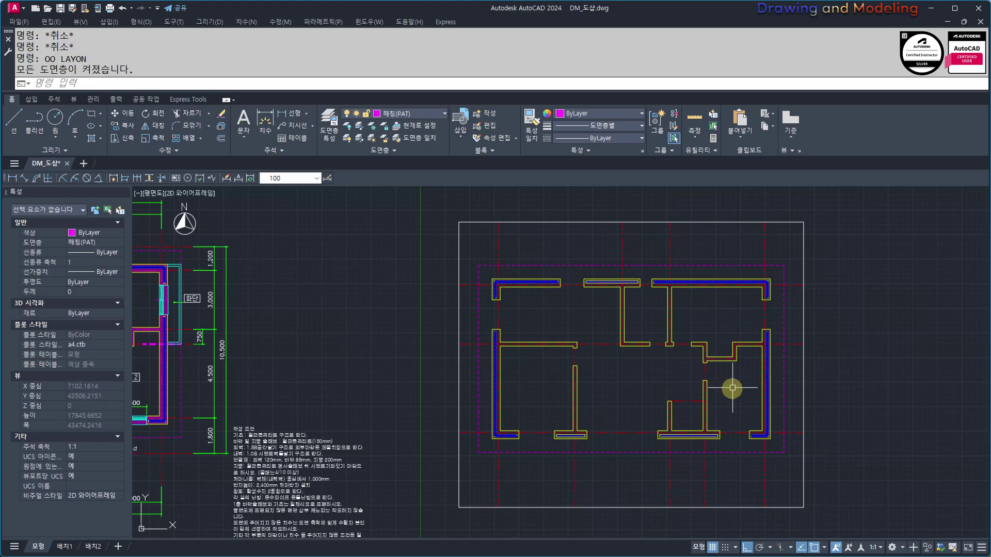
pyautogui.scroll(5, 680, 445)
pyautogui.moveTo(791, 475); pyautogui.dragTo(773, 419, button='middle')
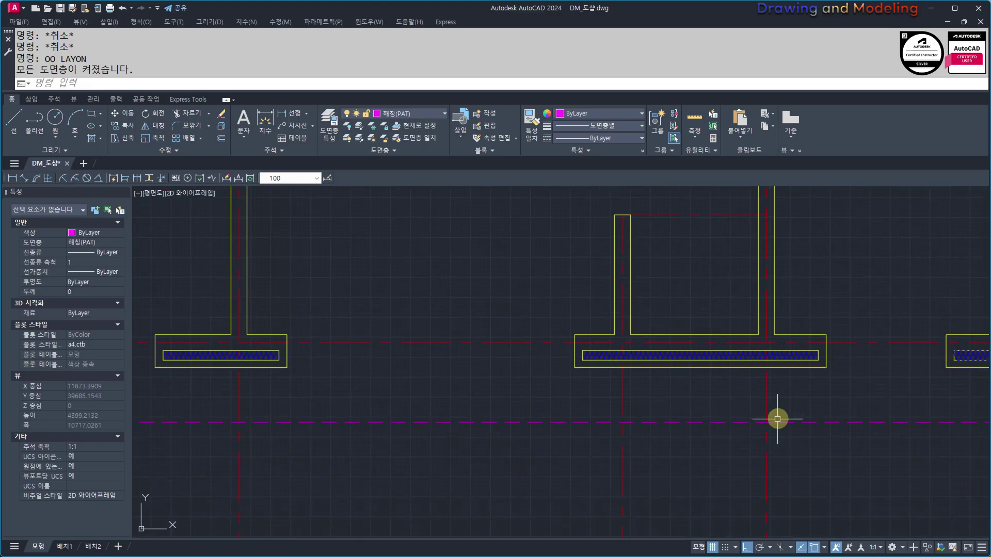
pyautogui.press('Return')
pyautogui.click(765, 396)
pyautogui.click(739, 427)
pyautogui.press('Escape')
pyautogui.press('Escape')
pyautogui.moveTo(691, 379); pyautogui.dragTo(710, 381, button='middle')
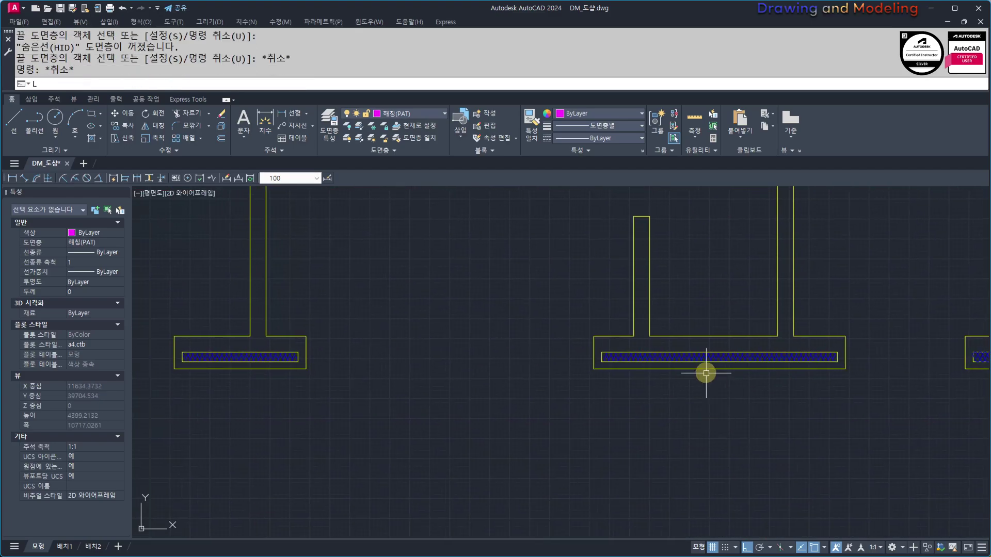
# Draw a vertical reference line from the midpoint of the entrance wall's inner edge down past its outer face.
pyautogui.write('l')
pyautogui.press('Return')
pyautogui.click(704, 334)
pyautogui.click(701, 417)
pyautogui.press('Escape')
pyautogui.press('Escape')
pyautogui.scroll(-2, 720, 349)
pyautogui.moveTo(659, 405); pyautogui.dragTo(692, 384, button='middle')
# Offset the reference line by 1000/2 to both sides to mark the two entrance door jambs.
pyautogui.write('o')
pyautogui.press('Return')
pyautogui.write('1')
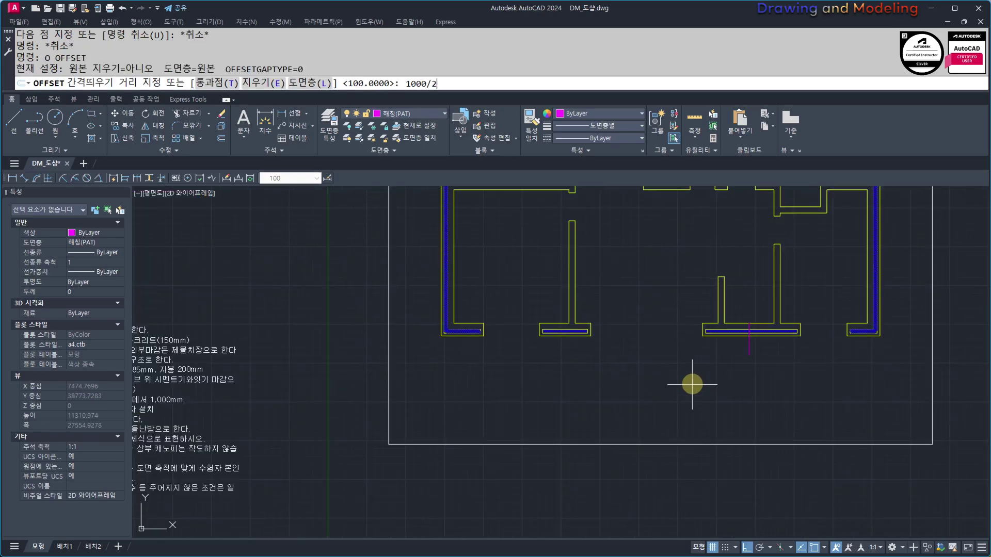
pyautogui.press('Return')
pyautogui.click(749, 345)
pyautogui.click(741, 347)
pyautogui.click(749, 350)
pyautogui.click(768, 349)
pyautogui.press('Escape')
pyautogui.press('Escape')
# Erase the middle reference line between the two jamb lines.
pyautogui.scroll(2, 751, 346)
pyautogui.scroll(1, 752, 345)
pyautogui.click(751, 356)
pyautogui.click(721, 367)
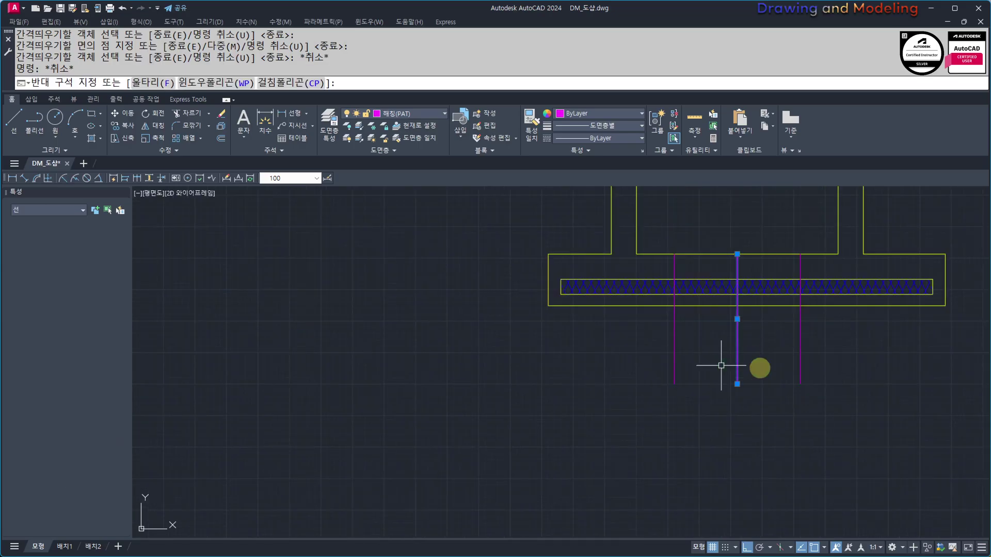
pyautogui.write('e')
pyautogui.press('Return')
pyautogui.press('Escape')
pyautogui.press('Escape')
# Examine where the entrance (현관) door opening sits relative to the adjacent partition walls in the original plan.
pyautogui.scroll(-6, 679, 345)
pyautogui.scroll(3, 675, 348)
pyautogui.scroll(-5, 652, 387)
pyautogui.scroll(10, 659, 380)
pyautogui.write('d')
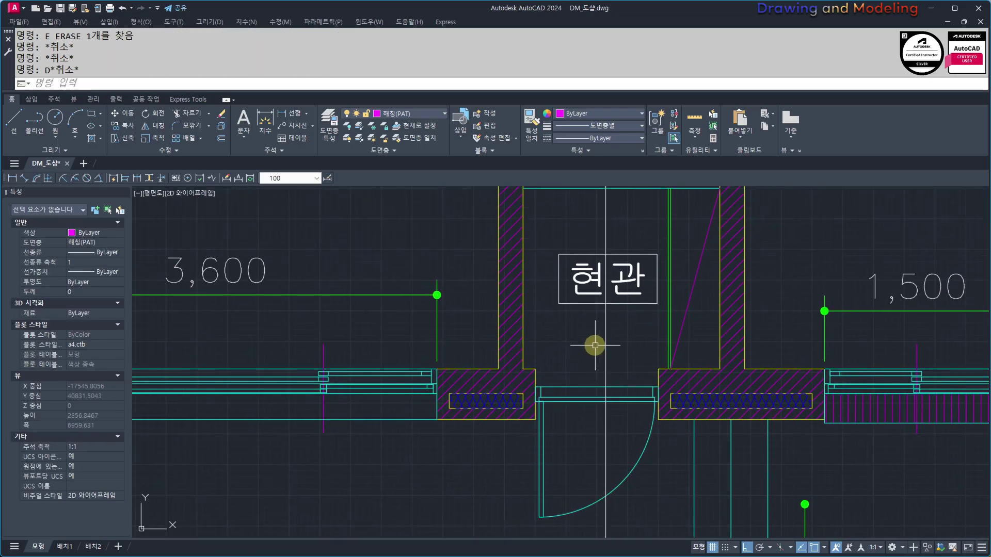
pyautogui.moveTo(636, 355); pyautogui.dragTo(665, 369, button='middle')
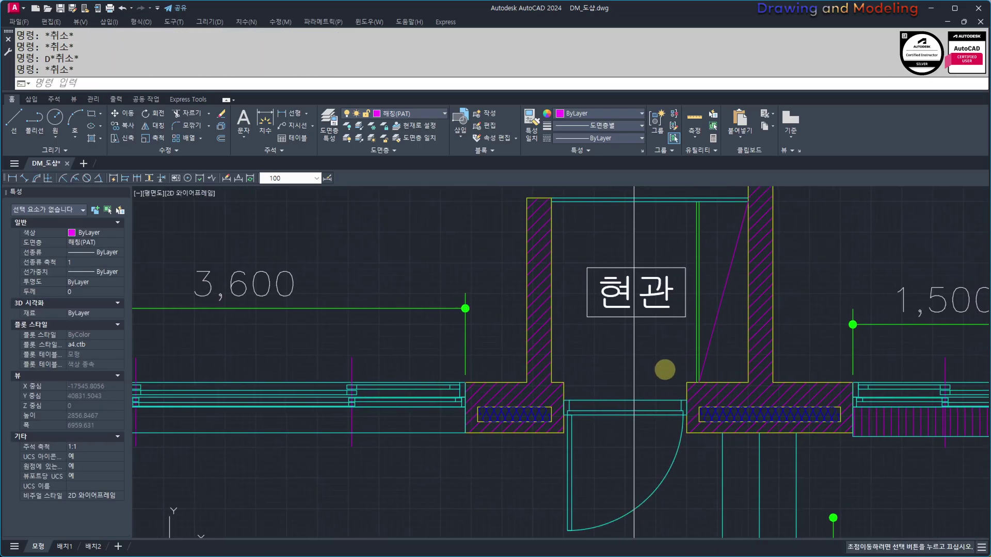
pyautogui.click(563, 383)
pyautogui.press('Escape')
pyautogui.press('Escape')
pyautogui.scroll(-2, 447, 370)
pyautogui.scroll(-4, 809, 383)
pyautogui.moveTo(809, 383); pyautogui.dragTo(437, 367, button='middle')
pyautogui.scroll(12, 596, 368)
pyautogui.moveTo(609, 420); pyautogui.dragTo(649, 419, button='middle')
pyautogui.press('space')
pyautogui.click(812, 439)
pyautogui.click(607, 458)
pyautogui.press('space')
pyautogui.click(634, 351)
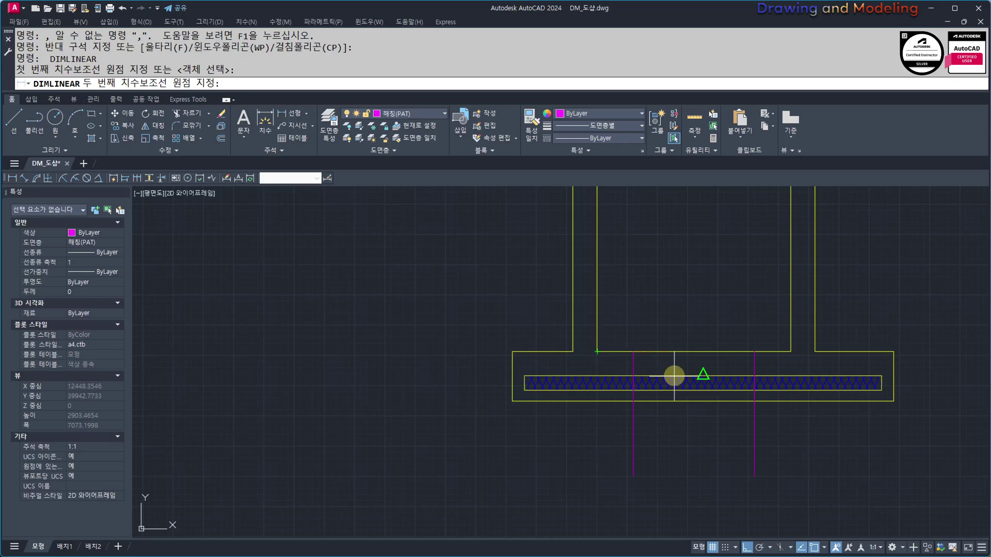
pyautogui.press('Escape')
# Move both jamb lines so the left one meets the left partition's inner face, and shift them 100 mm to the right.
pyautogui.click(793, 426)
pyautogui.click(604, 419)
pyautogui.click(633, 351)
pyautogui.click(597, 351)
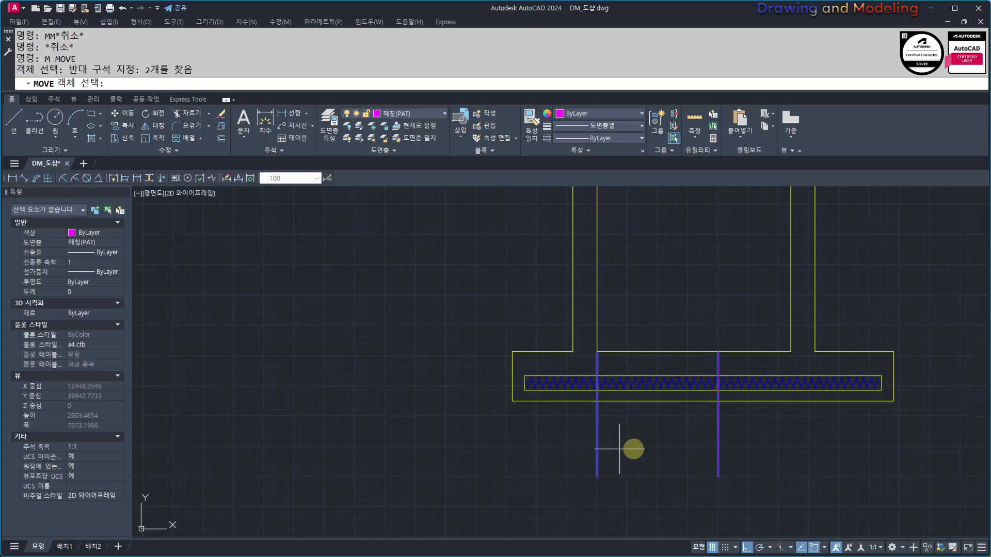
pyautogui.press('Return')
pyautogui.click(654, 434)
pyautogui.write('100')
pyautogui.press('Return')
pyautogui.press('Escape')
pyautogui.press('Escape')
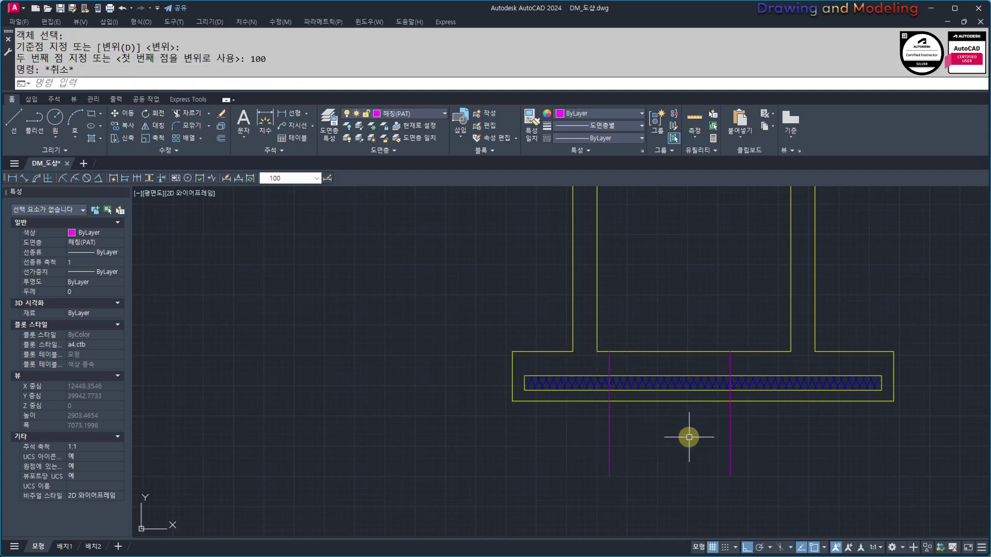
# Trim the wall and insulation outlines between the two jamb lines to open the entrance doorway.
pyautogui.moveTo(651, 412); pyautogui.dragTo(680, 415, button='middle')
pyautogui.press('Return')
pyautogui.click(717, 343)
pyautogui.click(683, 448)
pyautogui.press('Escape')
pyautogui.press('Escape')
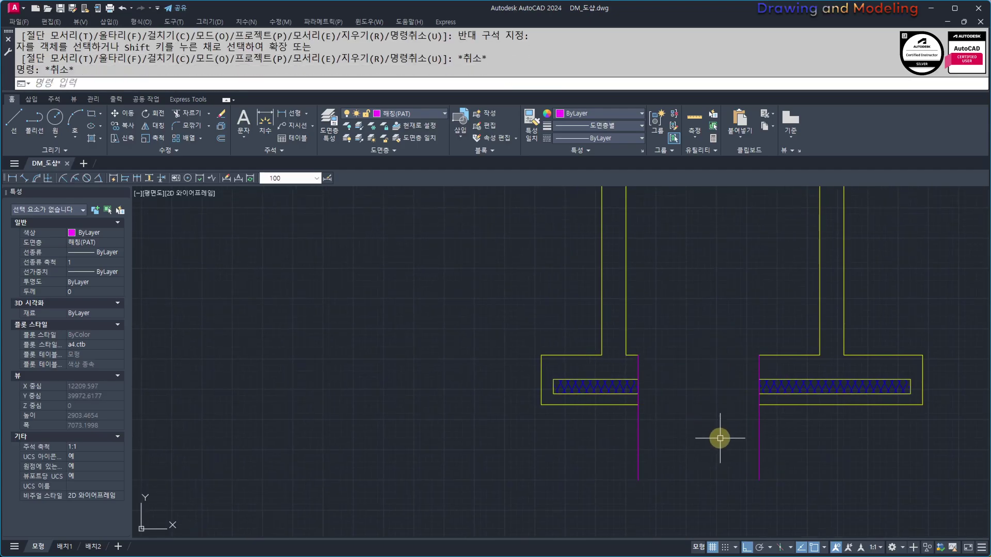
# Offset each entrance jamb line 100 mm into its adjoining wall.
pyautogui.write('o')
pyautogui.press('Return')
pyautogui.write('100')
pyautogui.press('Return')
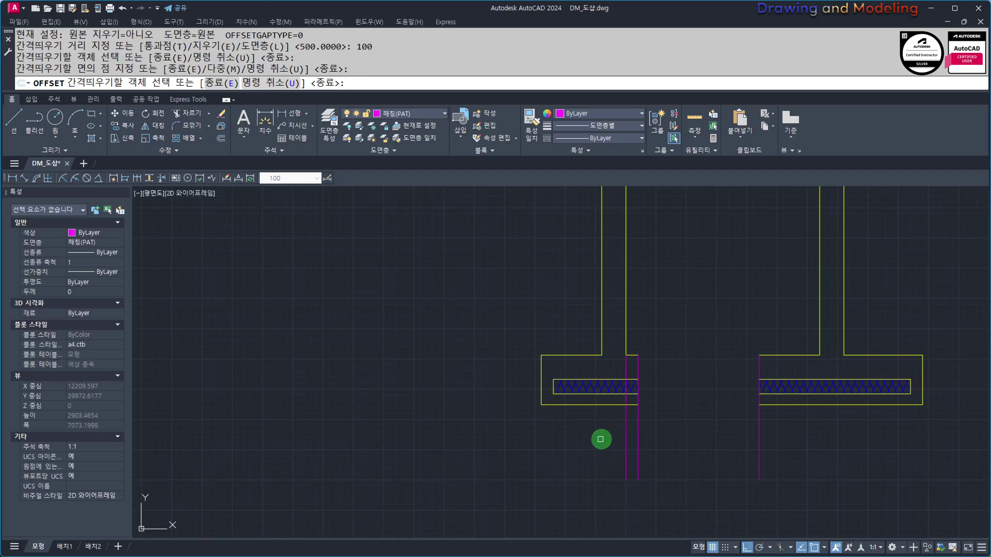
pyautogui.press('Escape')
pyautogui.press('Escape')
pyautogui.scroll(5, 781, 390)
pyautogui.scroll(-5, 799, 436)
# Trim the jamb lines and their offset lines that overhang below the wall's outer face.
pyautogui.write('tr')
pyautogui.press('Return')
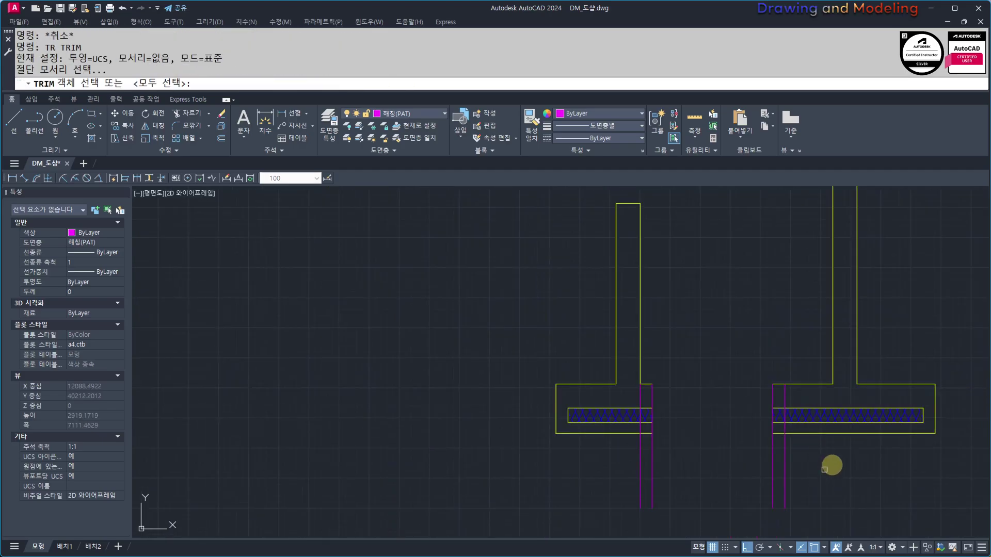
pyautogui.click(565, 464)
pyautogui.scroll(3, 795, 428)
pyautogui.press('Escape')
# Try to trim the insulation and offset line at the right side of the entrance doorway.
pyautogui.write('tr')
pyautogui.press('Return')
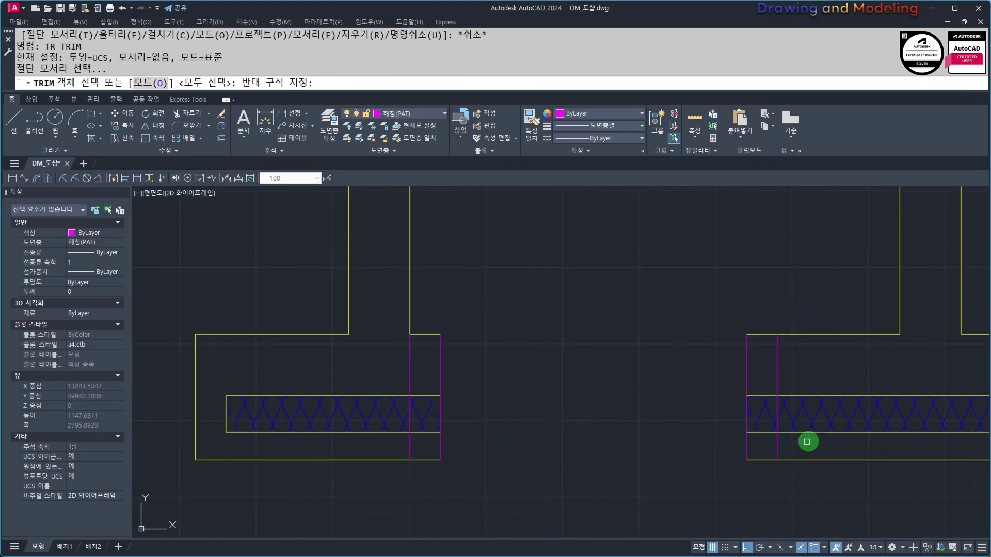
pyautogui.doubleClick(767, 384)
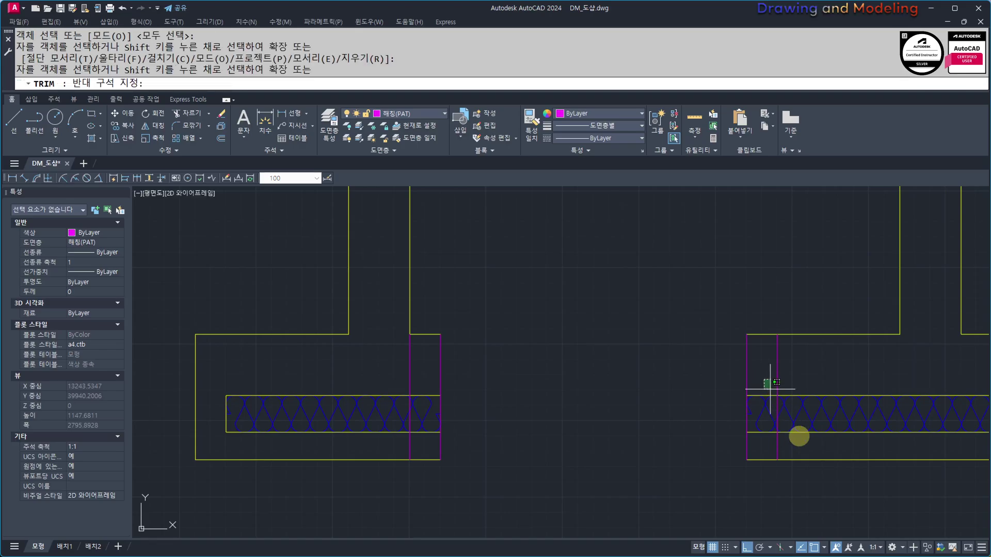
pyautogui.click(820, 442)
pyautogui.click(768, 382)
pyautogui.moveTo(500, 387); pyautogui.dragTo(612, 389, button='middle')
pyautogui.press('Escape')
pyautogui.hotkey('ctrl', 'z')
pyautogui.scroll(-3, 805, 423)
pyautogui.moveTo(768, 421); pyautogui.dragTo(641, 397, button='middle')
pyautogui.scroll(2, 676, 406)
pyautogui.write('tr')
pyautogui.press('Return')
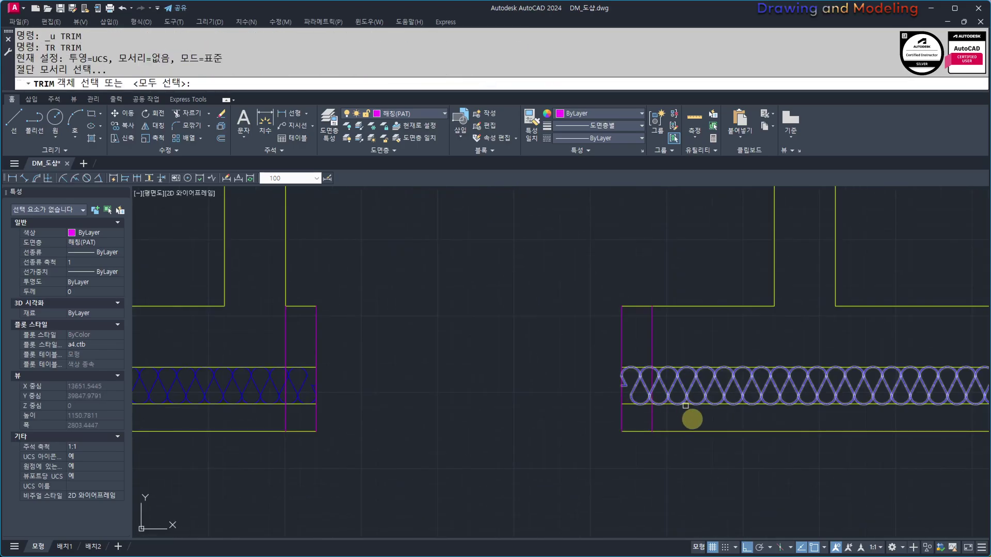
pyautogui.click(694, 417)
pyautogui.click(645, 366)
pyautogui.hotkey('ctrl', 'z')
pyautogui.scroll(-4, 656, 378)
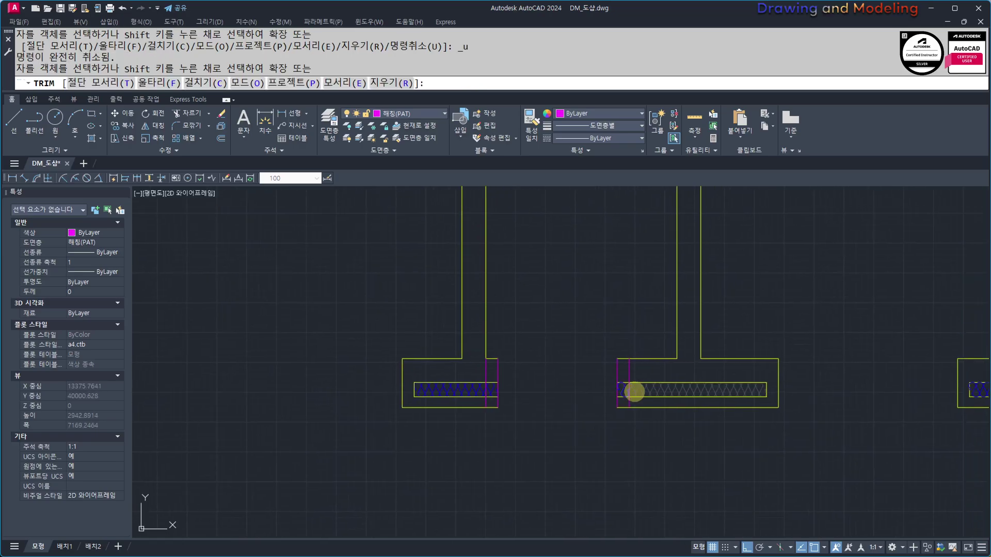
pyautogui.scroll(2, 651, 389)
pyautogui.press('Escape')
# Explode the insulation outline on the right side of the entrance doorway.
pyautogui.click(632, 411)
pyautogui.click(609, 392)
pyautogui.moveTo(610, 392); pyautogui.dragTo(619, 394, button='middle')
pyautogui.press('Escape')
pyautogui.press('Escape')
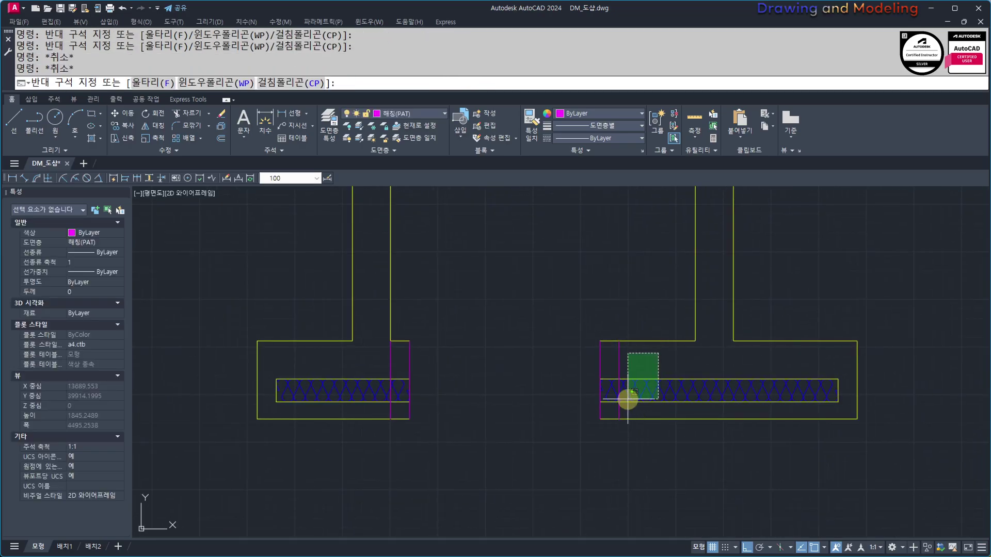
pyautogui.click(629, 398)
pyautogui.write('x')
pyautogui.press('Return')
# Trim the right wall's insulation back to the 100 mm offset line and cut that line's ends at the insulation outline.
pyautogui.write('tr')
pyautogui.press('space')
pyautogui.press('space')
pyautogui.click(669, 429)
pyautogui.click(606, 338)
pyautogui.press('Escape')
pyautogui.press('Escape')
# Match the right jamb line and its insulation end line to the properties of the yellow wall outline.
pyautogui.scroll(-4, 640, 373)
pyautogui.moveTo(664, 386); pyautogui.dragTo(704, 405, button='middle')
pyautogui.write('ma')
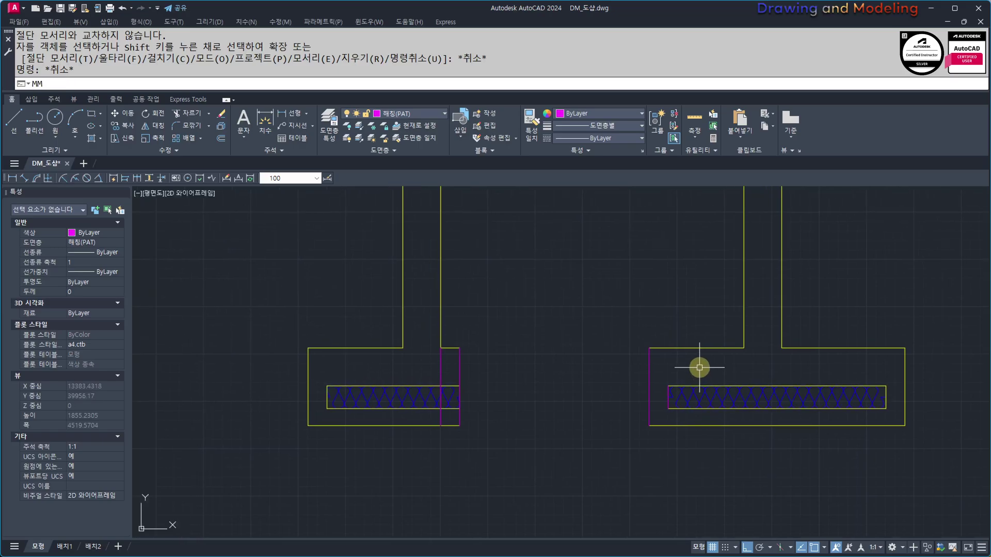
pyautogui.press('space')
pyautogui.click(683, 353)
pyautogui.click(681, 348)
pyautogui.click(607, 323)
pyautogui.click(715, 476)
pyautogui.moveTo(428, 397); pyautogui.dragTo(537, 407, button='middle')
pyautogui.press('Escape')
pyautogui.press('Escape')
# Explode the insulation outline on the left side of the entrance doorway.
pyautogui.scroll(4, 536, 407)
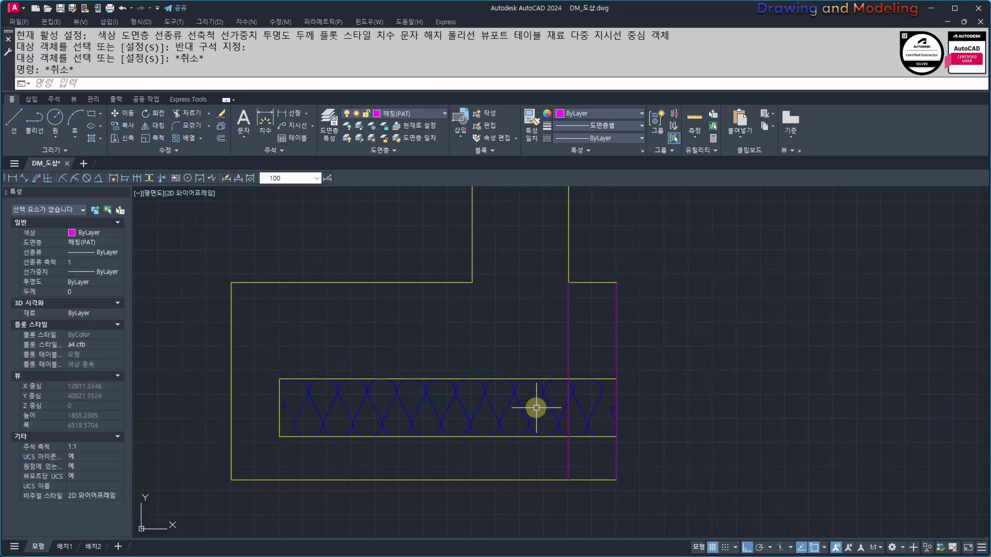
pyautogui.click(496, 339)
pyautogui.click(450, 419)
pyautogui.write('x')
pyautogui.press('space')
# Trim the left wall's insulation and 100 mm offset line so the insulation ends short of the jamb.
pyautogui.write('tr')
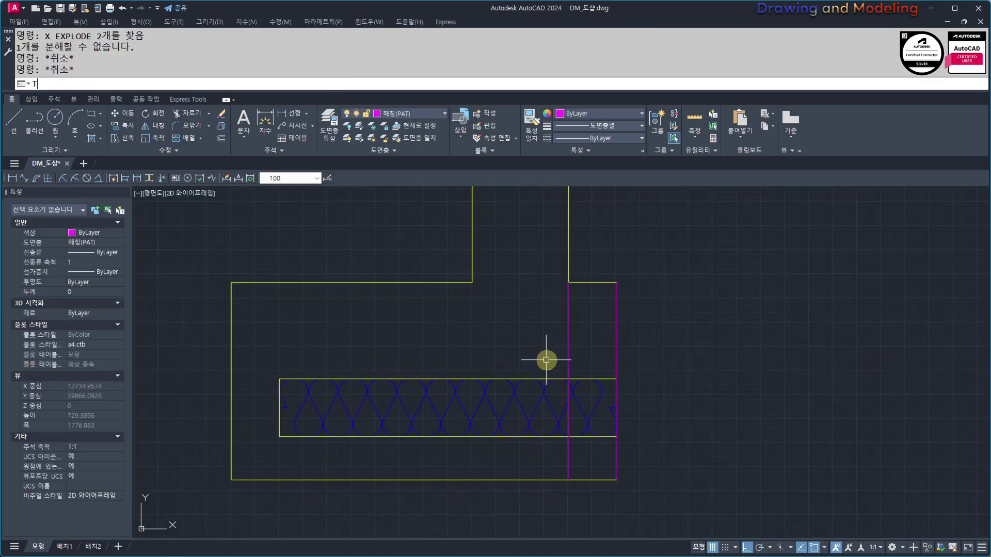
pyautogui.press('space')
pyautogui.press('space')
pyautogui.click(535, 350)
pyautogui.click(600, 457)
pyautogui.press('Escape')
pyautogui.scroll(-3, 597, 456)
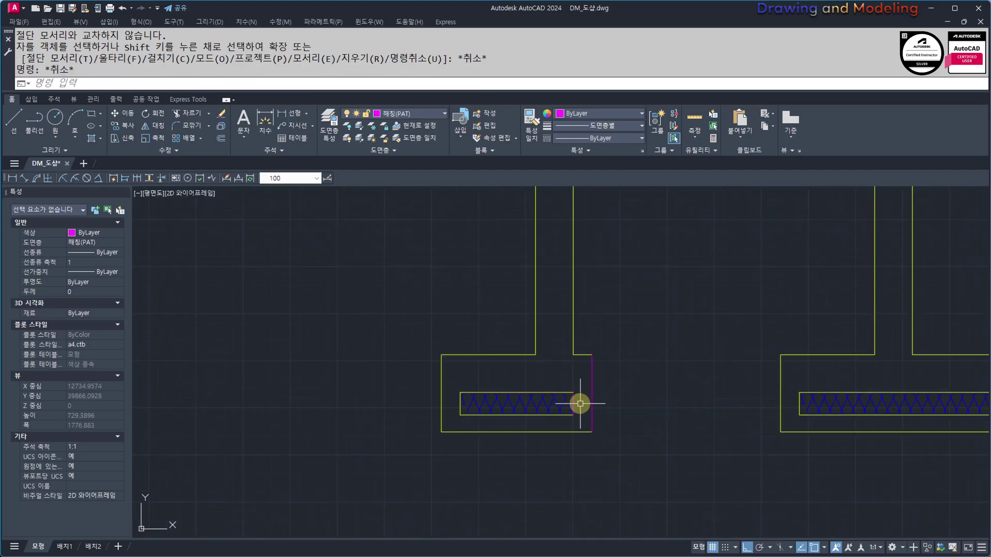
# Match the left jamb line and its insulation end line to the wall outline's properties.
pyautogui.write('ma')
pyautogui.press('space')
pyautogui.click(613, 364)
pyautogui.click(593, 365)
pyautogui.click(679, 475)
pyautogui.press('Escape')
pyautogui.press('space')
pyautogui.click(610, 365)
pyautogui.click(595, 339)
pyautogui.click(666, 475)
pyautogui.press('Escape')
pyautogui.press('Escape')
# Select the whole redrawn plan to check its wall outlines, and inspect the insulated wall end beside the entrance.
pyautogui.scroll(-5, 691, 421)
pyautogui.click(785, 462)
pyautogui.click(497, 287)
pyautogui.moveTo(617, 427); pyautogui.dragTo(609, 387, button='middle')
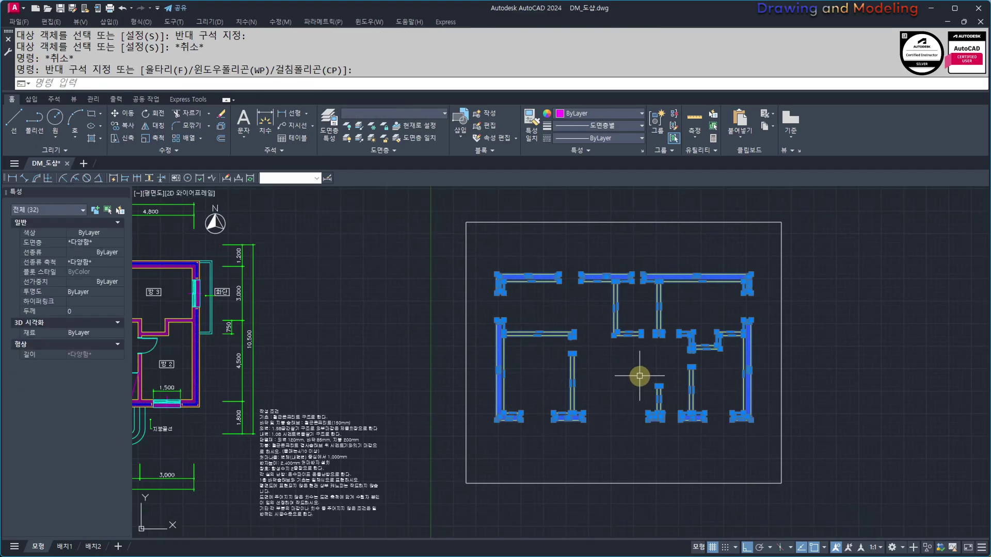
pyautogui.press('Escape')
pyautogui.scroll(8, 656, 413)
pyautogui.press('Escape')
pyautogui.scroll(2, 639, 420)
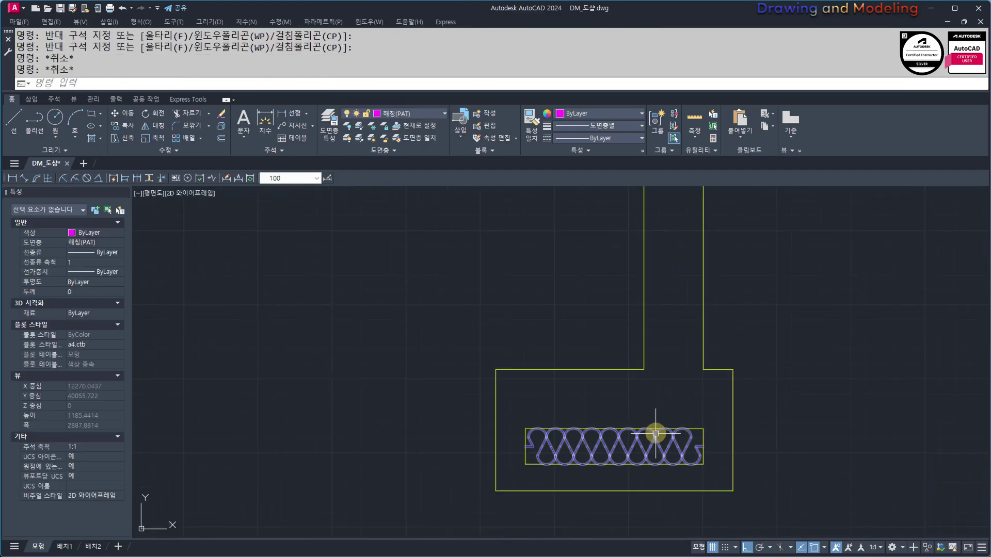
# Examine the insulation pattern and its end lines inside the short outer wall segment beside the entrance.
pyautogui.click(656, 434)
pyautogui.press('Escape')
pyautogui.press('Escape')
pyautogui.scroll(2, 697, 438)
pyautogui.click(705, 413)
pyautogui.scroll(-3, 663, 401)
pyautogui.moveTo(611, 398); pyautogui.dragTo(520, 376, button='middle')
pyautogui.scroll(4, 723, 389)
pyautogui.press('Escape')
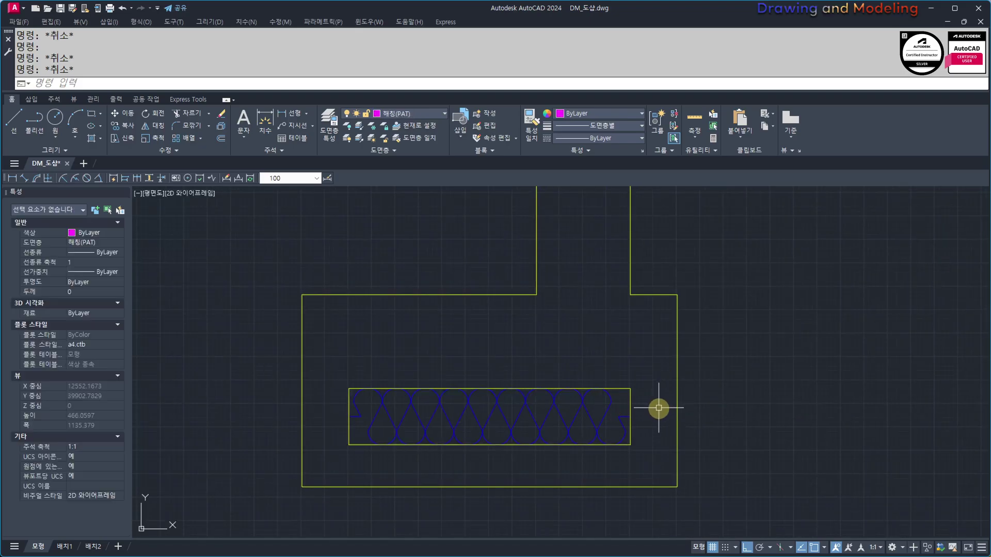
pyautogui.moveTo(643, 412); pyautogui.dragTo(647, 422, button='middle')
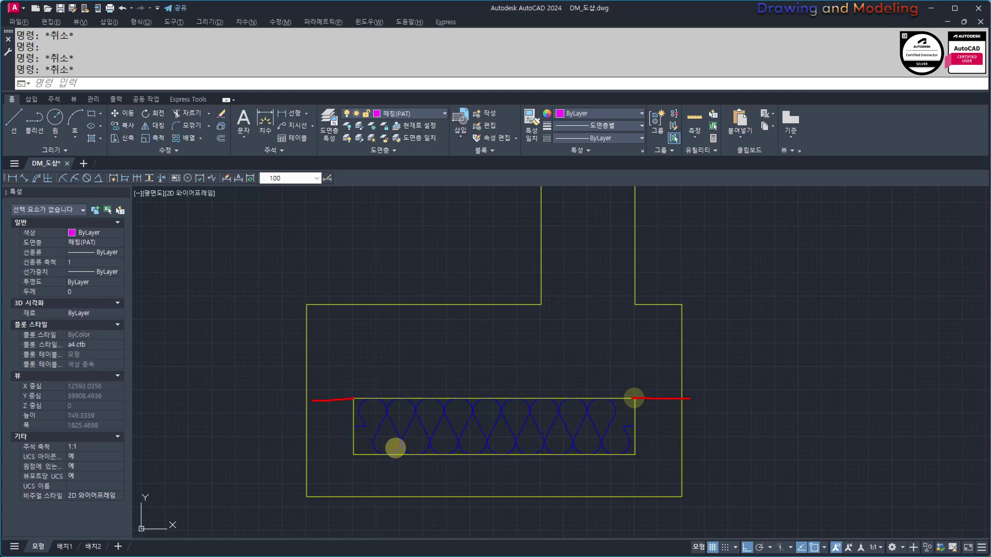
# Turn all layers back on and review the whole redrawn plan with its centerlines and roof outline.
pyautogui.scroll(-10, 650, 396)
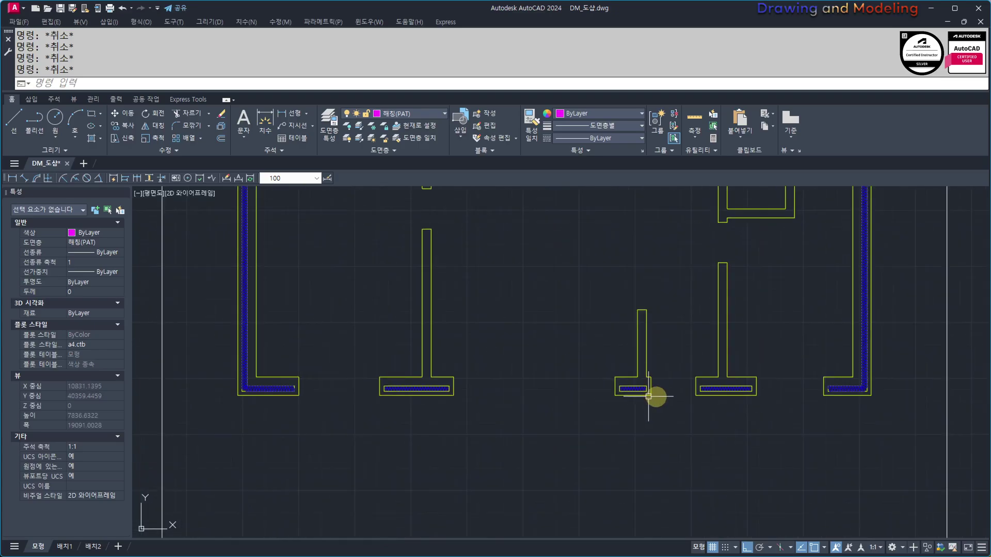
pyautogui.scroll(4, 633, 389)
pyautogui.moveTo(633, 389)
pyautogui.mouseDown(button='middle')
pyautogui.moveTo(597, 367)
pyautogui.moveTo(585, 378)
pyautogui.mouseUp(button='middle')
pyautogui.scroll(-2, 618, 390)
pyautogui.scroll(5, 556, 242)
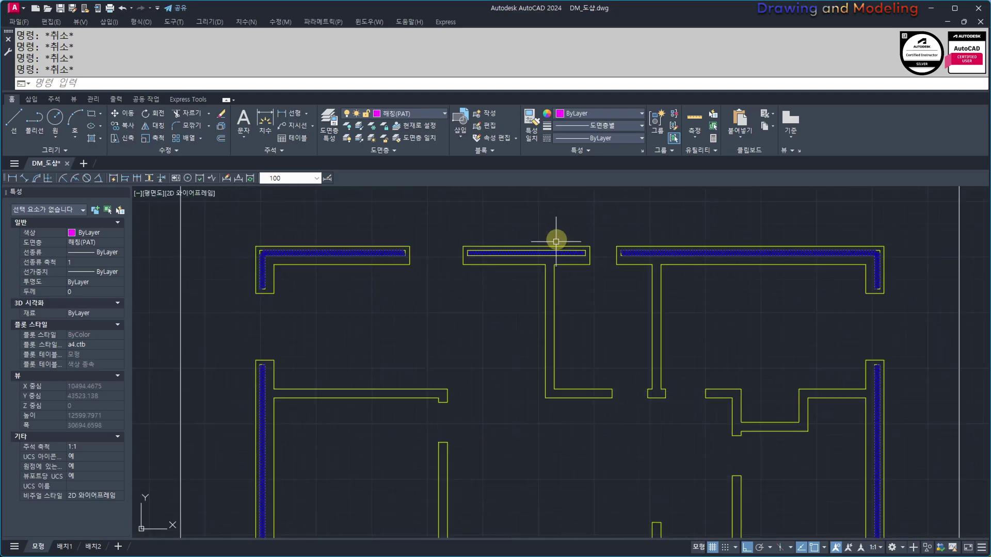
pyautogui.scroll(-10, 550, 257)
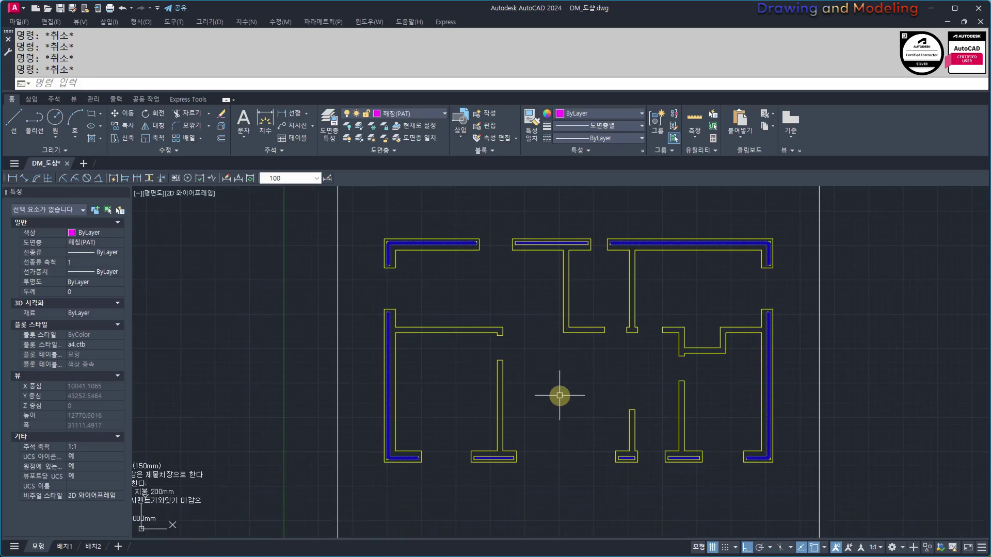
pyautogui.moveTo(576, 405); pyautogui.dragTo(592, 427, button='middle')
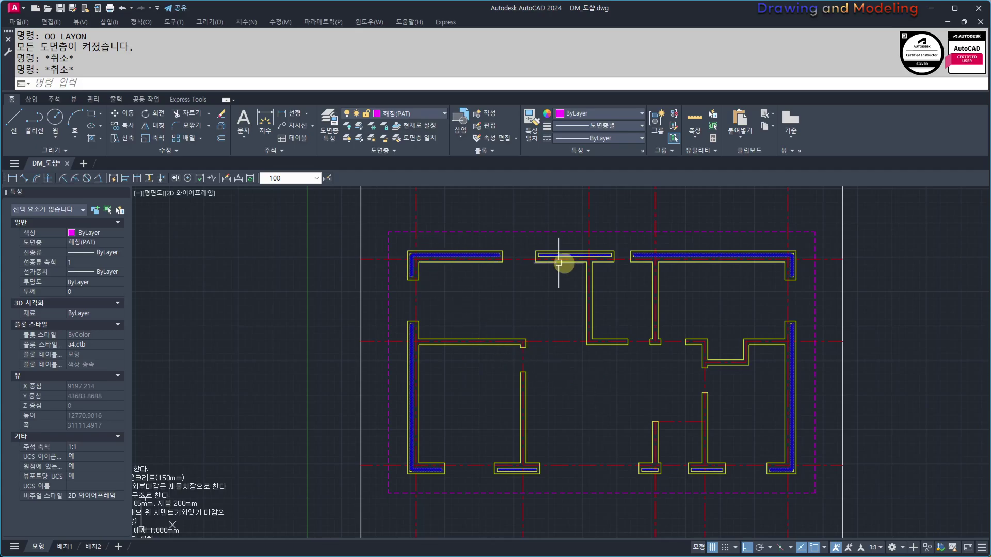
pyautogui.moveTo(613, 422); pyautogui.dragTo(569, 403, button='middle')
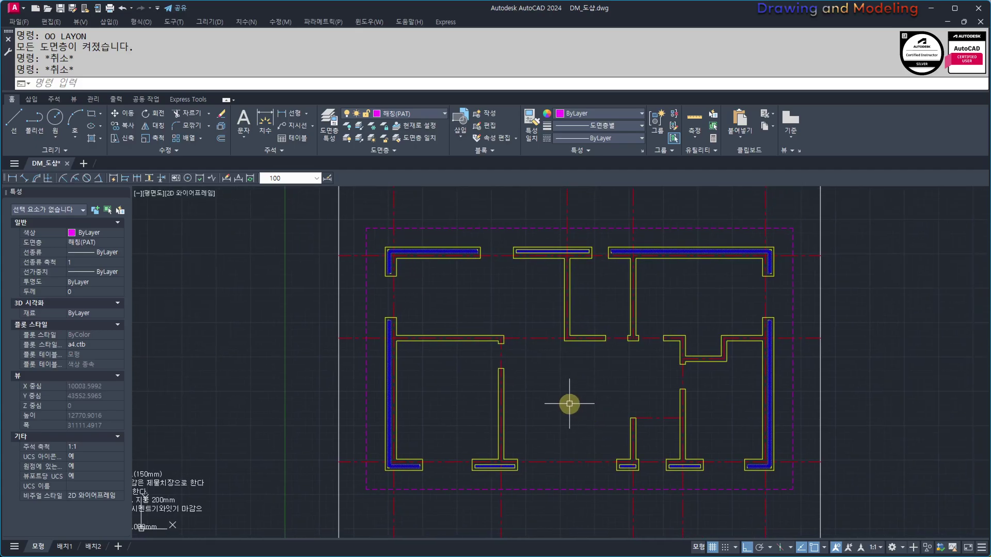
pyautogui.moveTo(631, 392); pyautogui.dragTo(579, 405, button='middle')
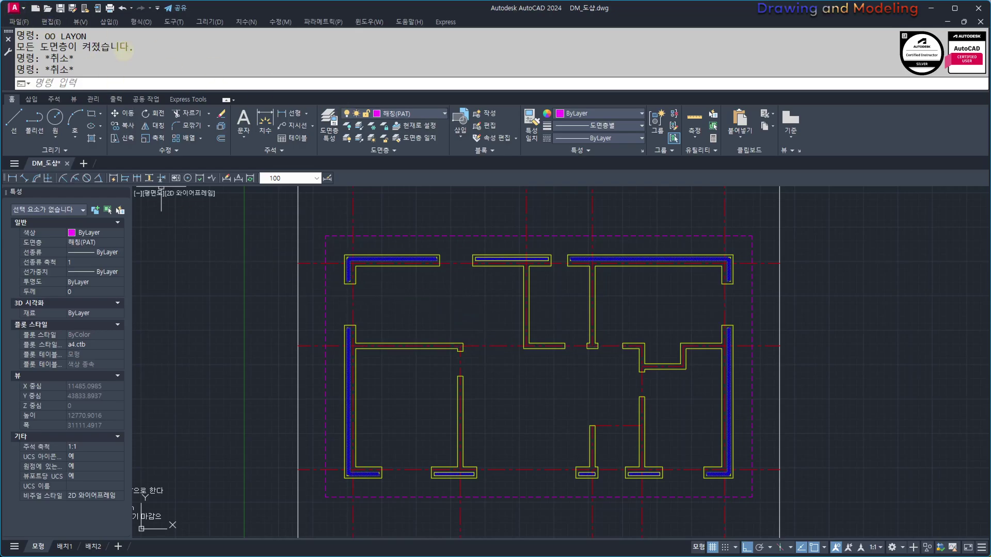
# Open the recent drawing 건축기능사창호.dwg and locate its window and door symbols.
pyautogui.click(15, 7)
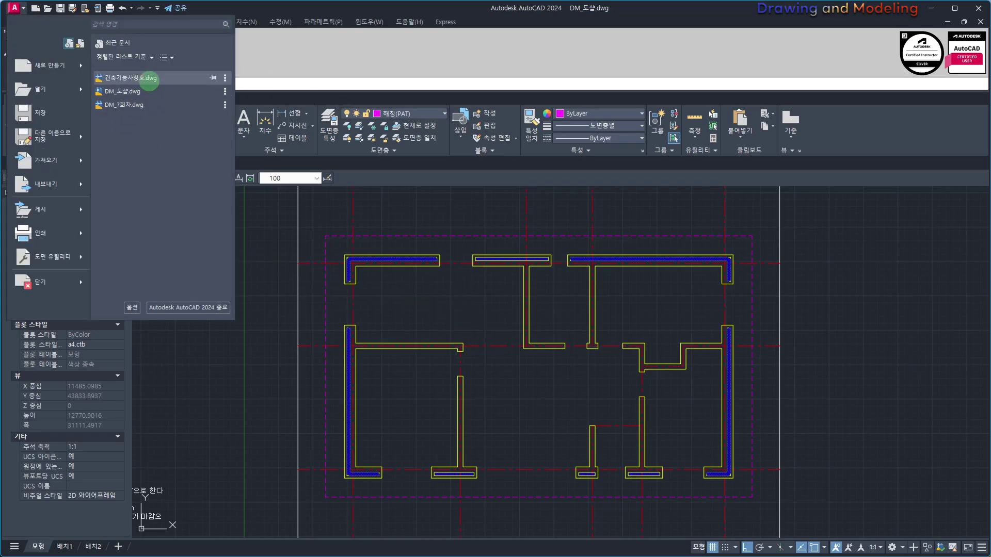
pyautogui.click(149, 81)
pyautogui.scroll(-6, 629, 345)
pyautogui.moveTo(604, 389); pyautogui.dragTo(462, 375, button='middle')
pyautogui.press('Escape')
pyautogui.press('Escape')
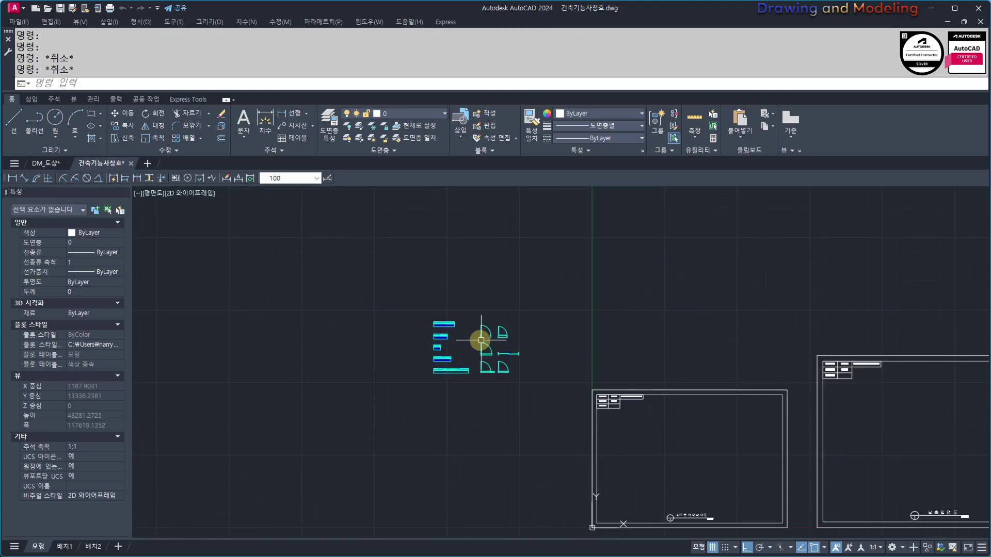
pyautogui.scroll(4, 481, 341)
pyautogui.scroll(2, 439, 389)
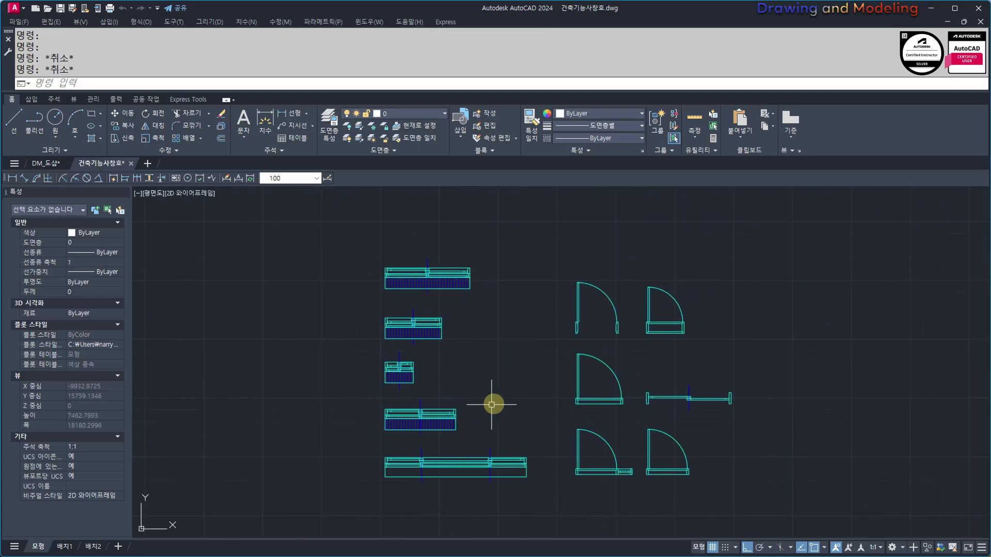
# Look over the door and window blocks defined in the symbol drawing using the Insert command's block list.
pyautogui.write('i')
pyautogui.press('Return')
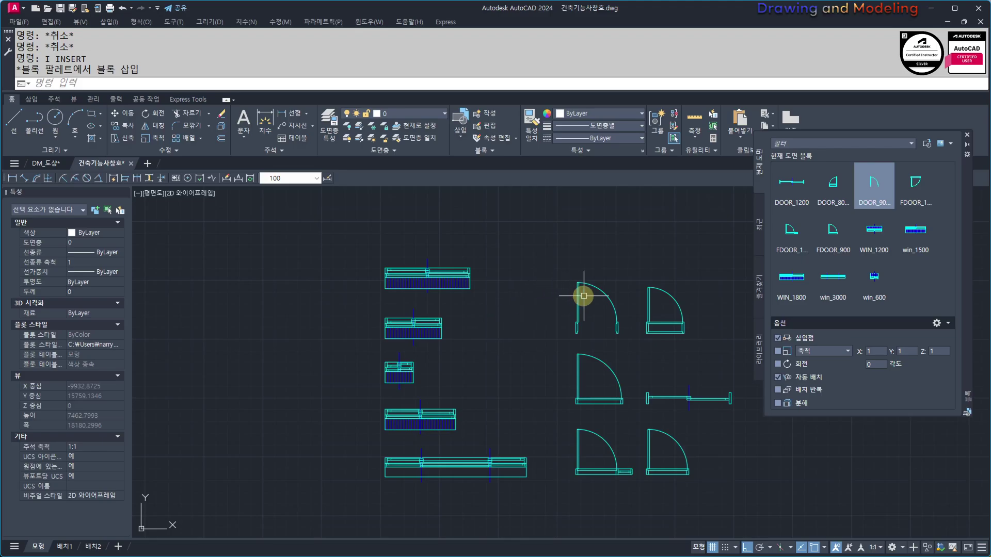
pyautogui.moveTo(584, 295); pyautogui.dragTo(533, 306, button='middle')
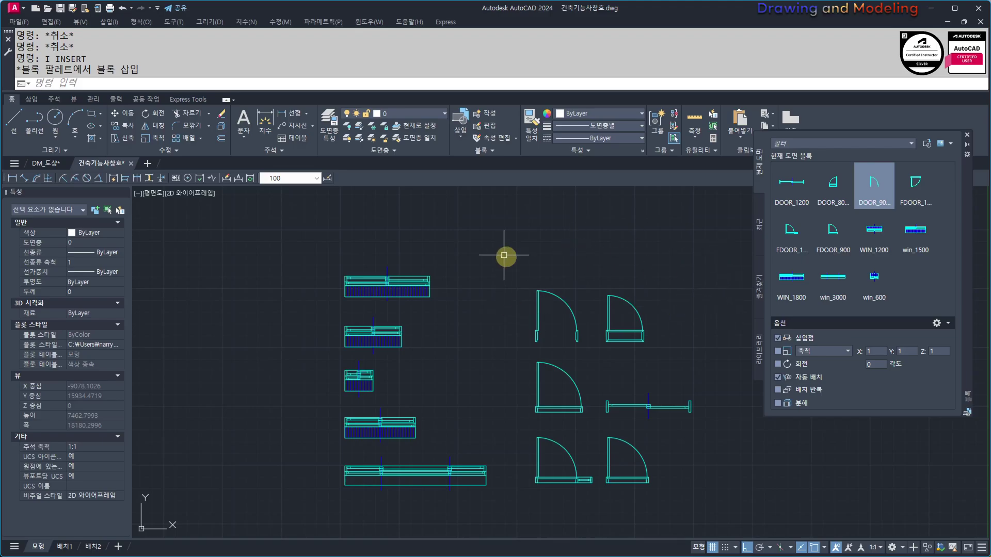
pyautogui.click(966, 134)
pyautogui.moveTo(666, 306); pyautogui.dragTo(734, 288, button='middle')
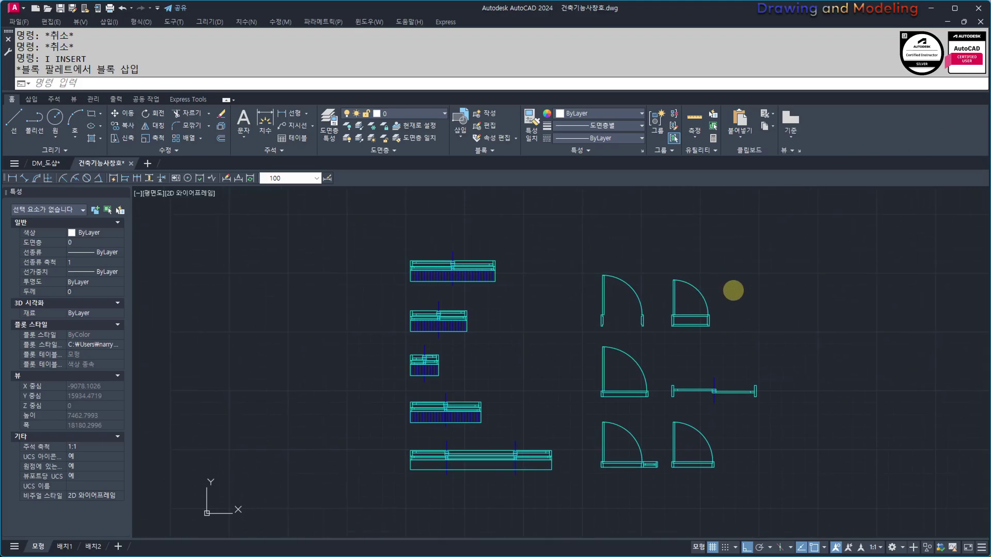
# Copy all window and door blocks from the symbol drawing and paste them beside the redrawn plan in DM_도삽.
pyautogui.scroll(-1, 735, 292)
pyautogui.click(804, 255)
pyautogui.click(482, 436)
pyautogui.moveTo(563, 331); pyautogui.dragTo(529, 386, button='middle')
pyautogui.hotkey('ctrl', 'c')
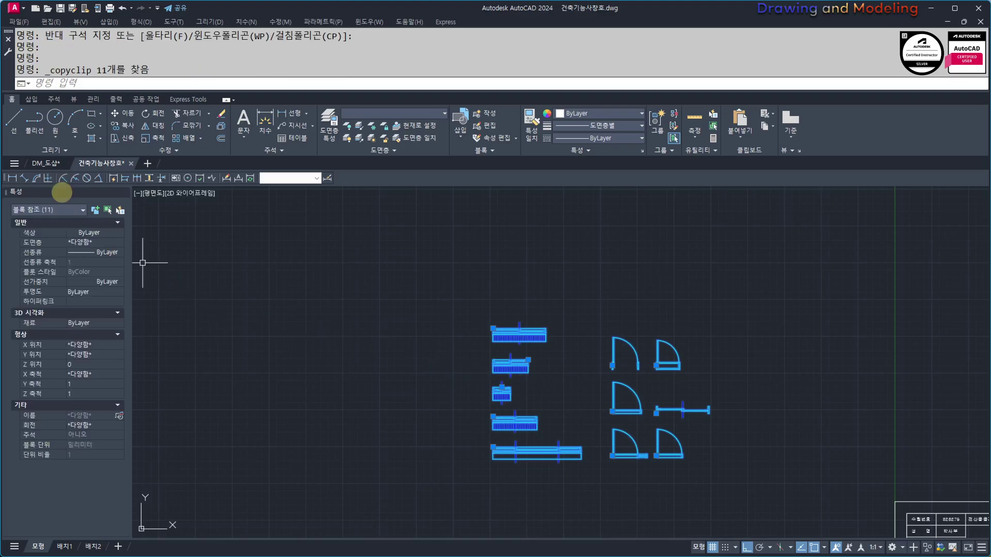
pyautogui.click(43, 164)
pyautogui.scroll(-5, 588, 387)
pyautogui.moveTo(469, 352)
pyautogui.mouseDown(button='middle')
pyautogui.moveTo(588, 387)
pyautogui.moveTo(384, 387)
pyautogui.mouseUp(button='middle')
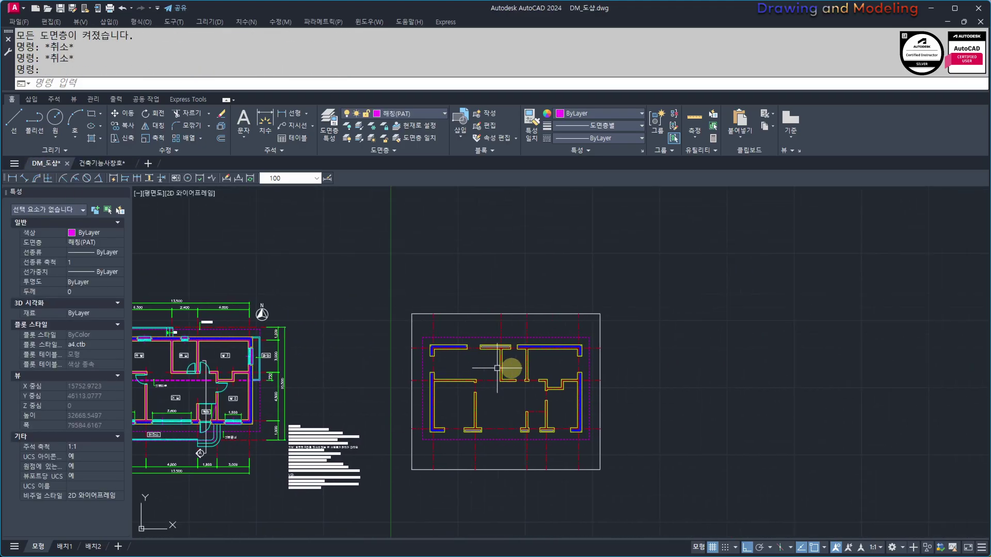
pyautogui.hotkey('ctrl', 'v')
pyautogui.click(620, 414)
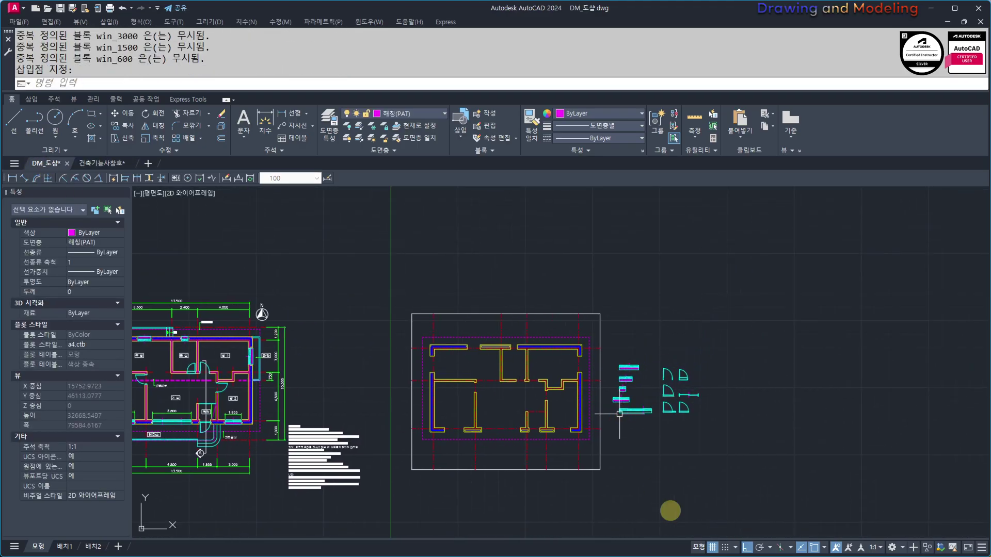
# Check which blocks the floor plan drawing contains using the Insert command's block list, and close the list.
pyautogui.scroll(4, 630, 415)
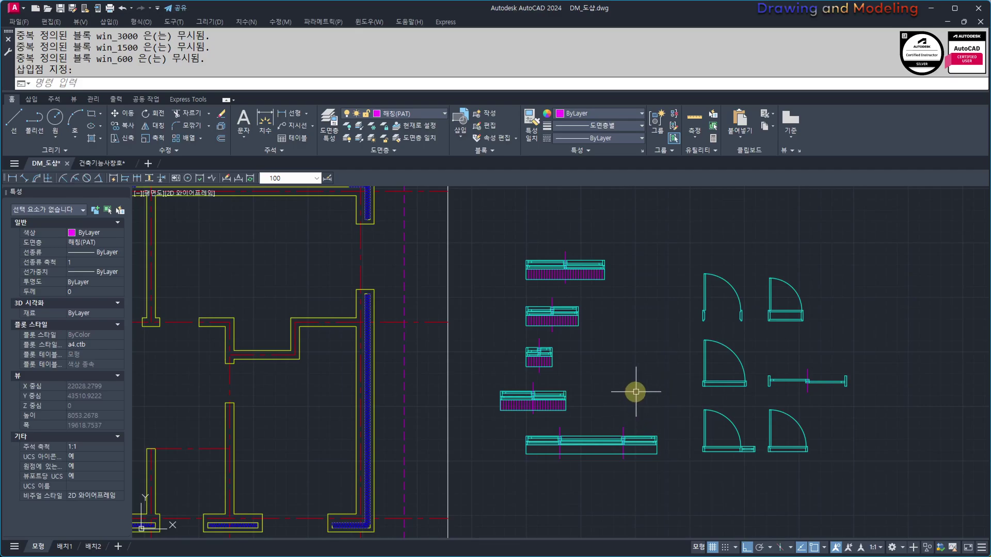
pyautogui.write('i')
pyautogui.press('Return')
pyautogui.click(926, 144)
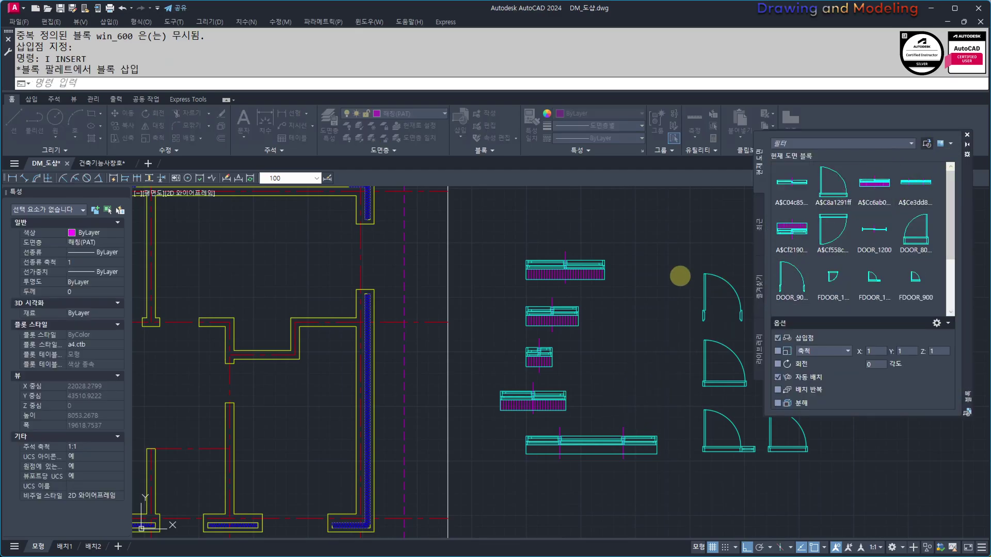
pyautogui.click(510, 247)
pyautogui.click(503, 266)
pyautogui.click(498, 295)
pyautogui.press('Escape')
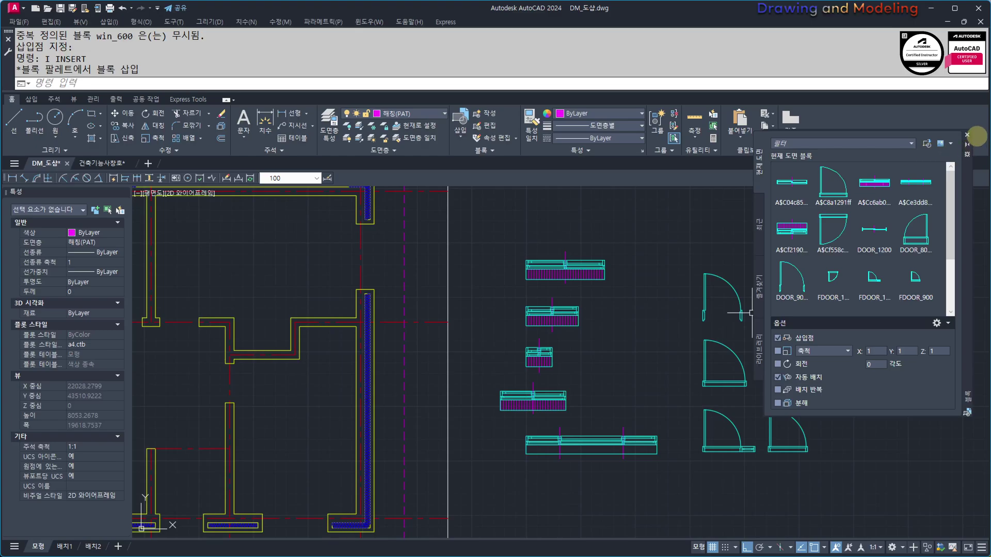
pyautogui.click(966, 134)
pyautogui.scroll(-4, 691, 371)
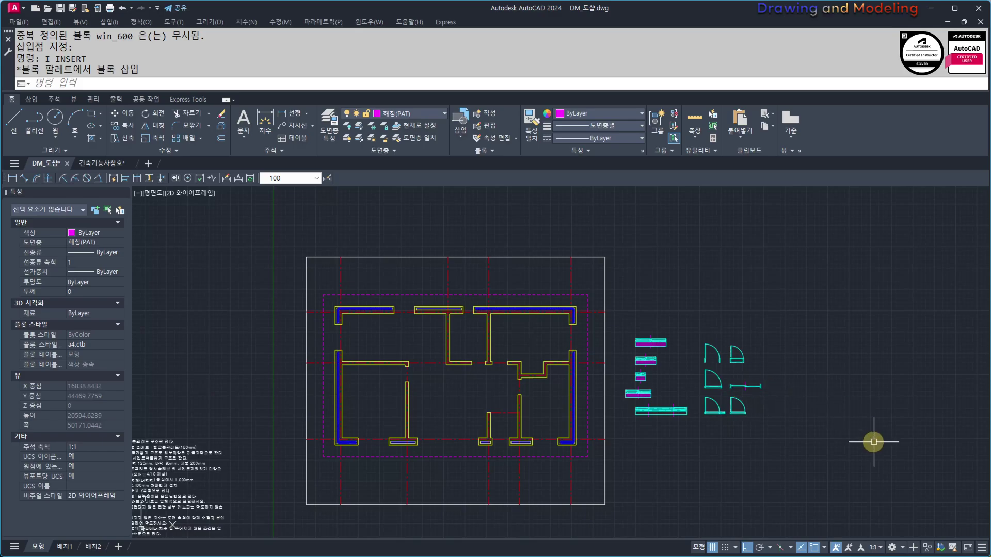
pyautogui.scroll(2, 648, 416)
pyautogui.moveTo(735, 435); pyautogui.dragTo(772, 453, button='middle')
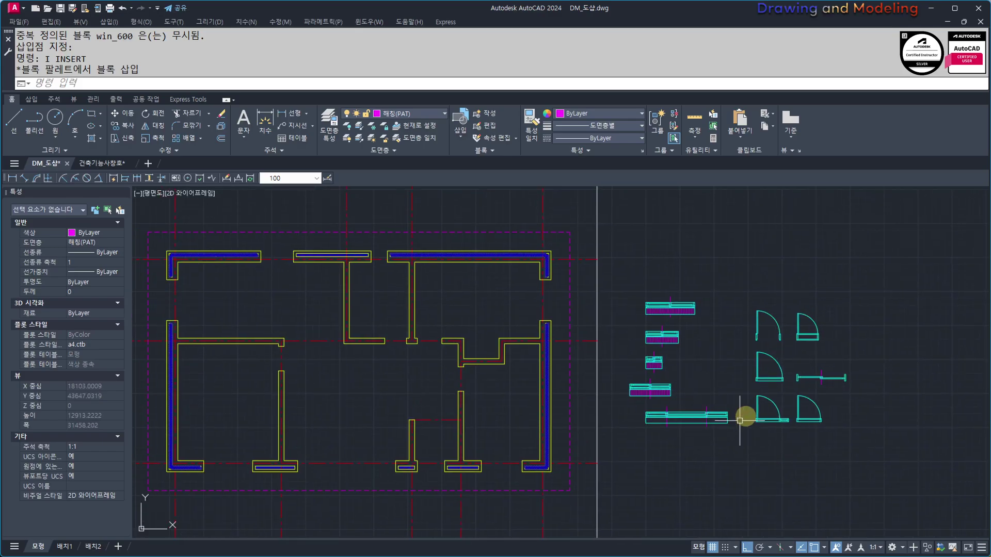
pyautogui.moveTo(668, 441); pyautogui.dragTo(737, 429, button='middle')
pyautogui.click(763, 447)
pyautogui.click(734, 385)
pyautogui.press('Escape')
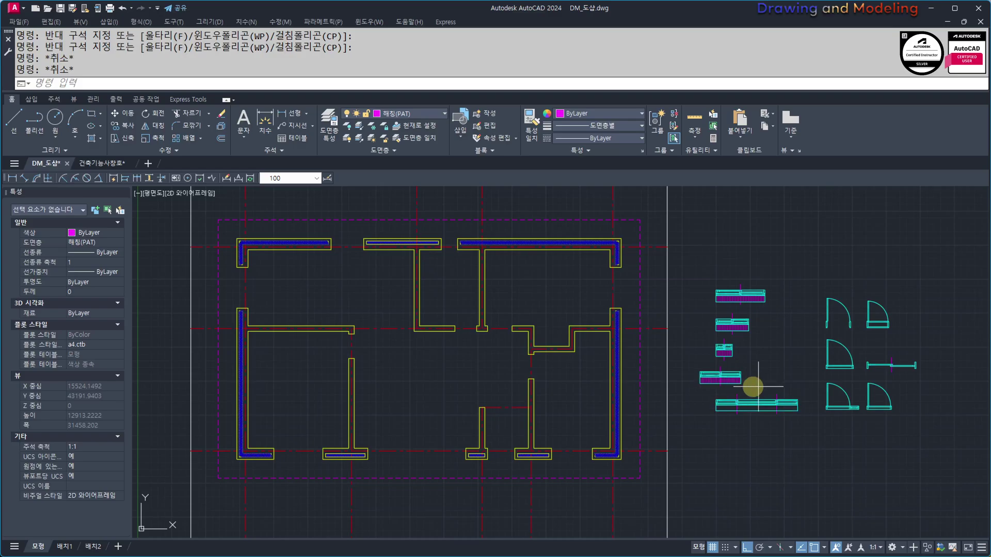
pyautogui.press('Escape')
pyautogui.click(771, 300)
pyautogui.click(794, 305)
pyautogui.click(794, 304)
pyautogui.press('Escape')
pyautogui.press('Escape')
# Move the 1800 window block into the lower-left outer wall opening of the redrawn plan, snapping to the jamb corner.
pyautogui.click(790, 283)
pyautogui.click(745, 308)
pyautogui.scroll(4, 742, 260)
pyautogui.write('m')
pyautogui.press('Return')
pyautogui.click(674, 338)
pyautogui.scroll(-5, 640, 397)
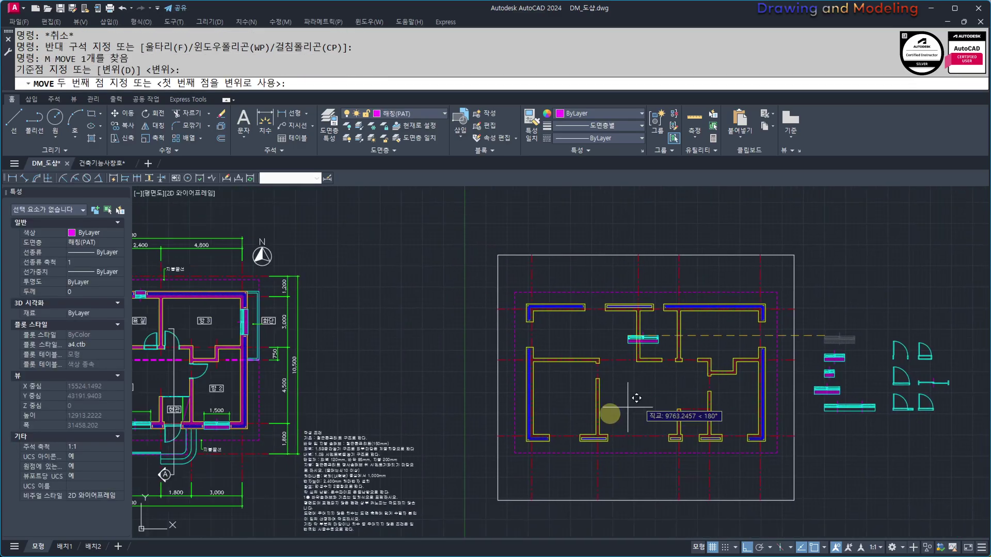
pyautogui.scroll(5, 613, 418)
pyautogui.click(640, 411)
pyautogui.press('Escape')
# Move the 1200 window block by its corner to the jamb of the plan's lower-right outer wall opening.
pyautogui.scroll(4, 710, 453)
pyautogui.scroll(-6, 704, 389)
pyautogui.moveTo(703, 392); pyautogui.dragTo(480, 404, button='middle')
pyautogui.scroll(6, 646, 281)
pyautogui.click(754, 239)
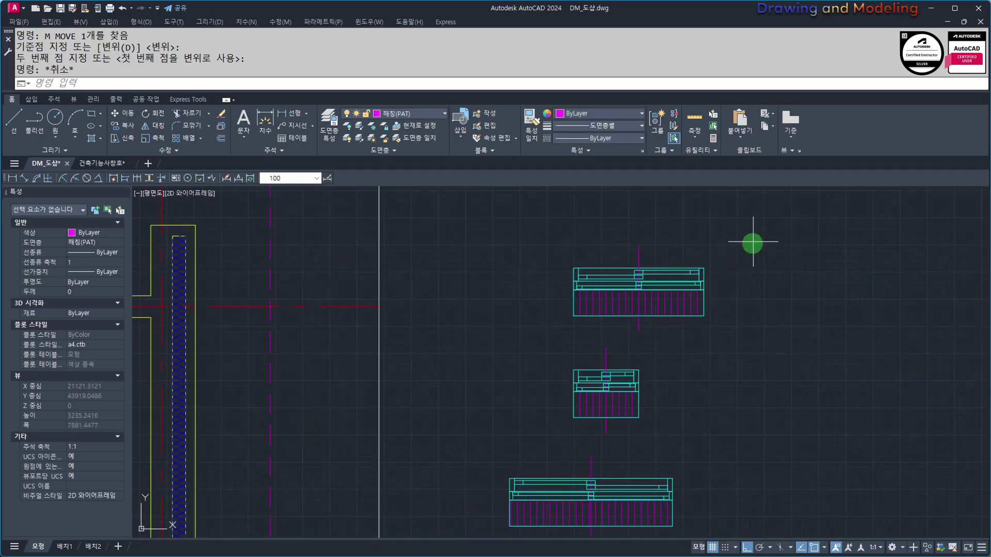
pyautogui.click(584, 268)
pyautogui.write('m')
pyautogui.press('Return')
pyautogui.click(569, 266)
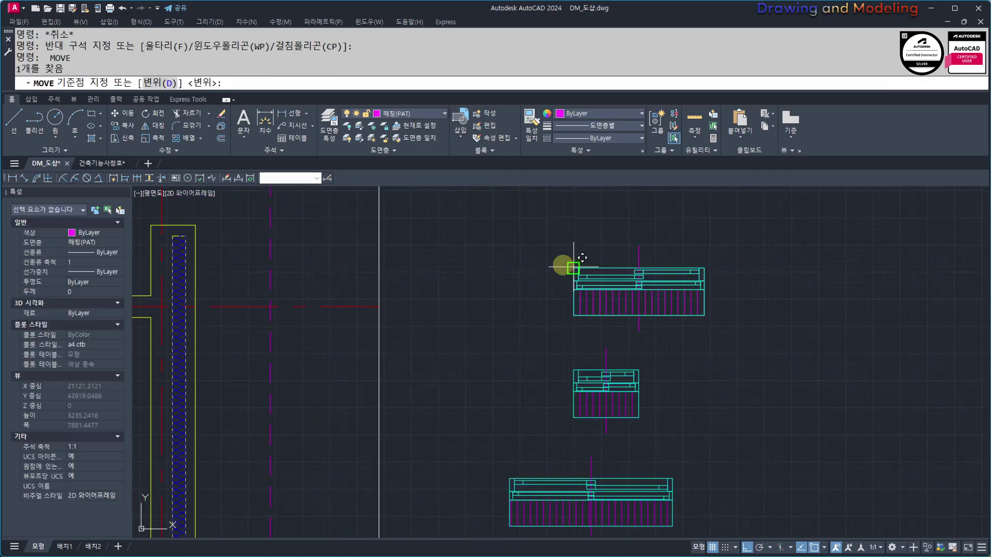
pyautogui.scroll(-4, 537, 389)
pyautogui.scroll(3, 520, 431)
pyautogui.click(493, 426)
pyautogui.press('Escape')
pyautogui.press('Escape')
pyautogui.scroll(2, 544, 446)
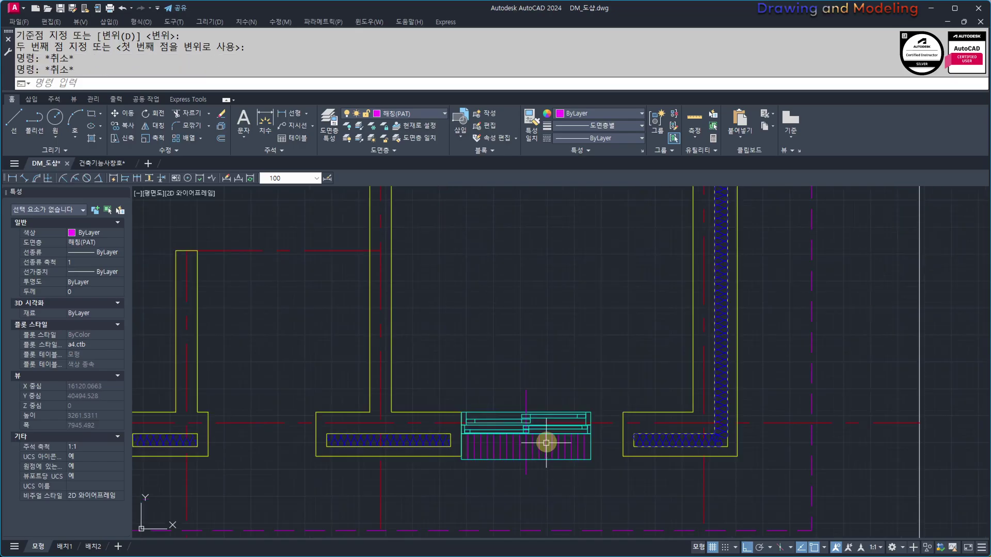
# Try to move the 1200 window block to the upper-left wall opening, and undo the move.
pyautogui.click(569, 375)
pyautogui.click(540, 413)
pyautogui.write('m')
pyautogui.press('Return')
pyautogui.click(468, 413)
pyautogui.scroll(-4, 516, 423)
pyautogui.scroll(5, 490, 347)
pyautogui.click(419, 276)
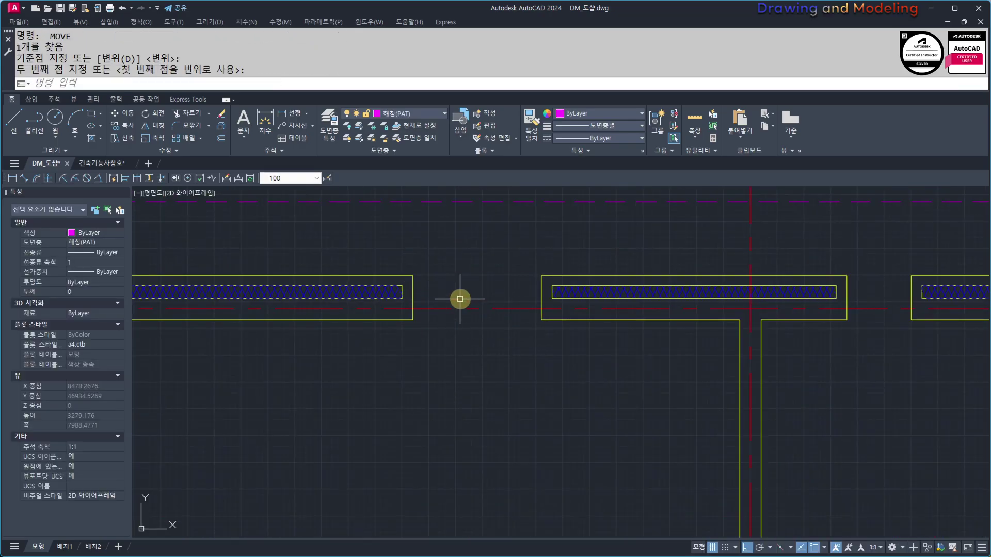
pyautogui.hotkey('ctrl', 'z')
pyautogui.hotkey('ctrl', 'z')
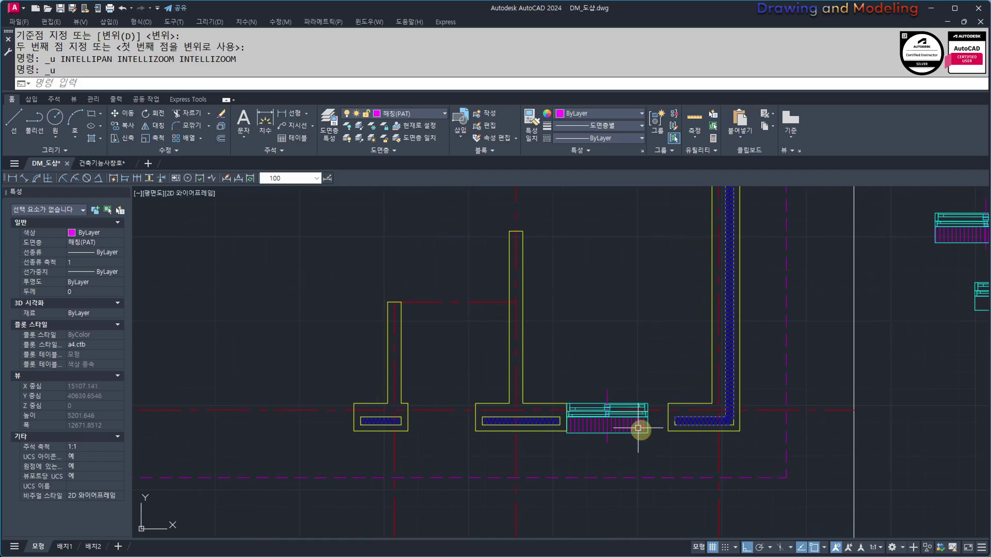
# Move the 1200 window block from the lower-right opening into the plan's upper-left outer wall opening.
pyautogui.scroll(6, 610, 450)
pyautogui.write('m')
pyautogui.press('space')
pyautogui.click(705, 412)
pyautogui.click(573, 336)
pyautogui.press('space')
pyautogui.click(434, 262)
pyautogui.scroll(-8, 595, 402)
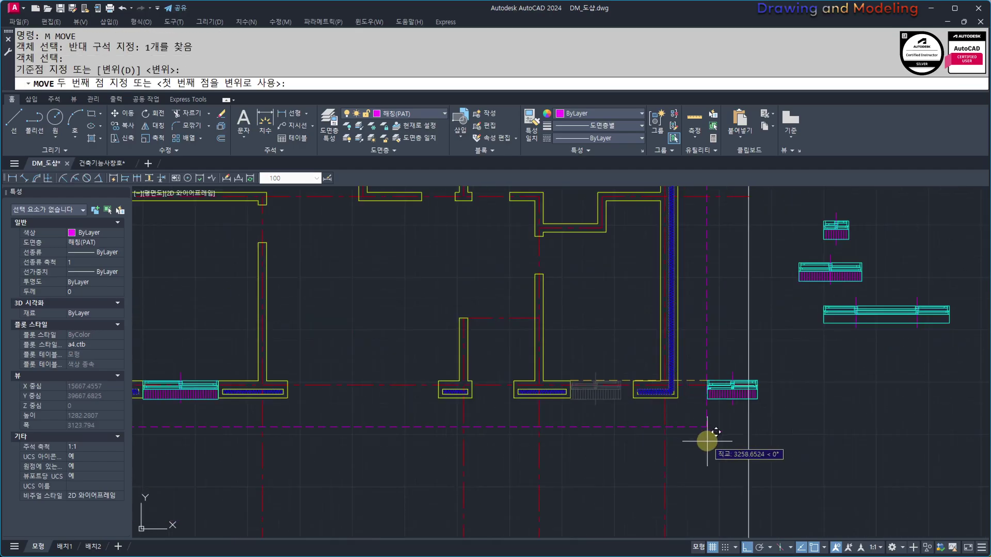
pyautogui.scroll(-5, 703, 441)
pyautogui.scroll(10, 467, 331)
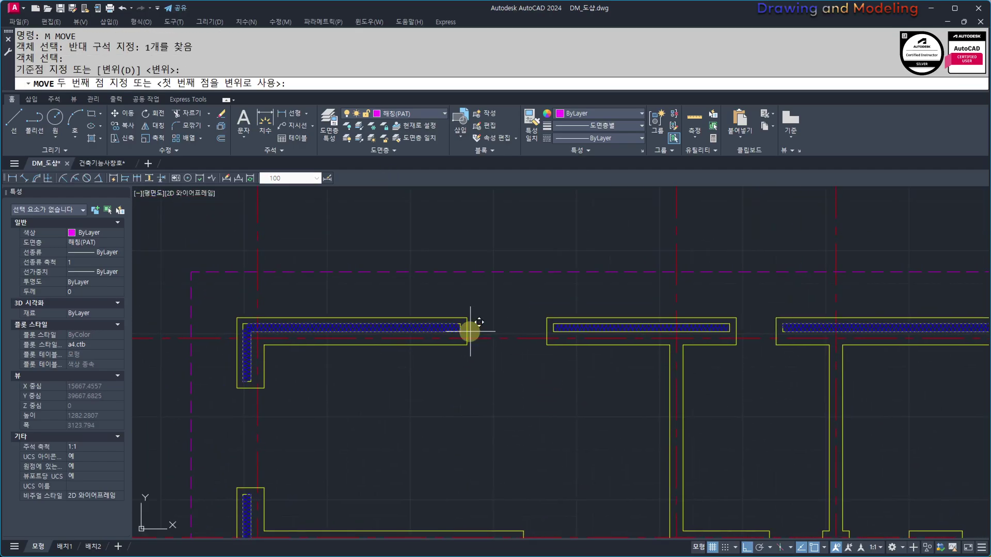
pyautogui.press('Escape')
pyautogui.press('Escape')
# Move the win_600 block by its corner into the narrow opening in the plan's upper outer wall.
pyautogui.scroll(-5, 664, 422)
pyautogui.scroll(5, 525, 329)
pyautogui.click(594, 341)
pyautogui.click(560, 362)
pyautogui.write('m')
pyautogui.press('Return')
pyautogui.scroll(3, 556, 331)
pyautogui.click(560, 348)
pyautogui.scroll(-5, 371, 310)
pyautogui.scroll(8, 504, 464)
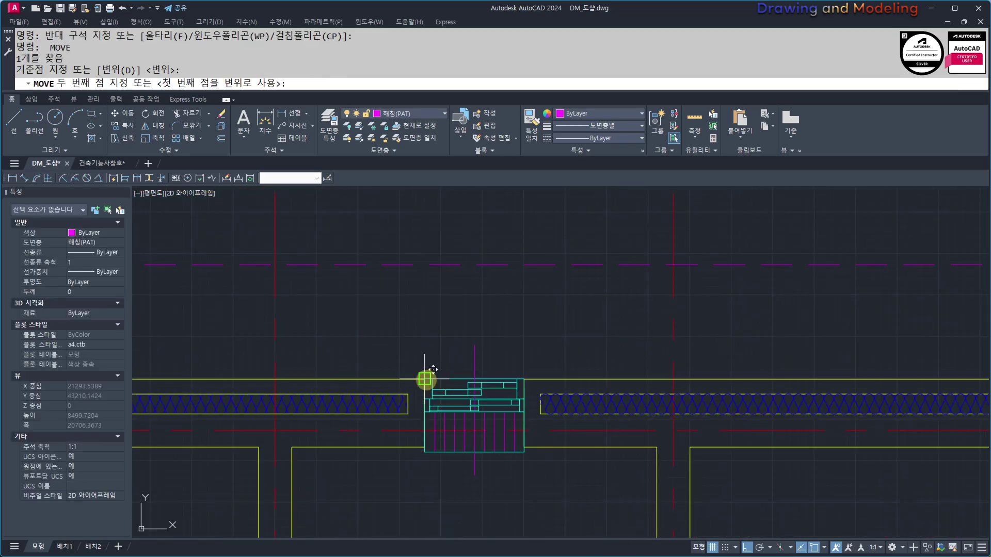
pyautogui.click(424, 379)
pyautogui.press('Escape')
pyautogui.press('Escape')
# Mirror the win_600 block about a horizontal line through its frame, deleting the original.
pyautogui.click(490, 343)
pyautogui.click(478, 407)
pyautogui.moveTo(498, 412); pyautogui.dragTo(563, 395, button='middle')
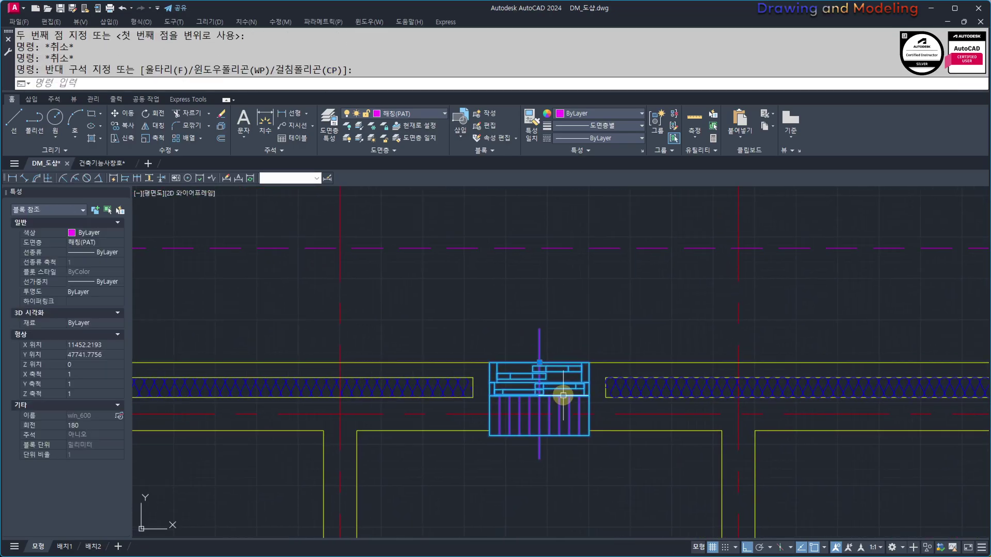
pyautogui.write('mi')
pyautogui.press('Return')
pyautogui.click(589, 393)
pyautogui.click(399, 315)
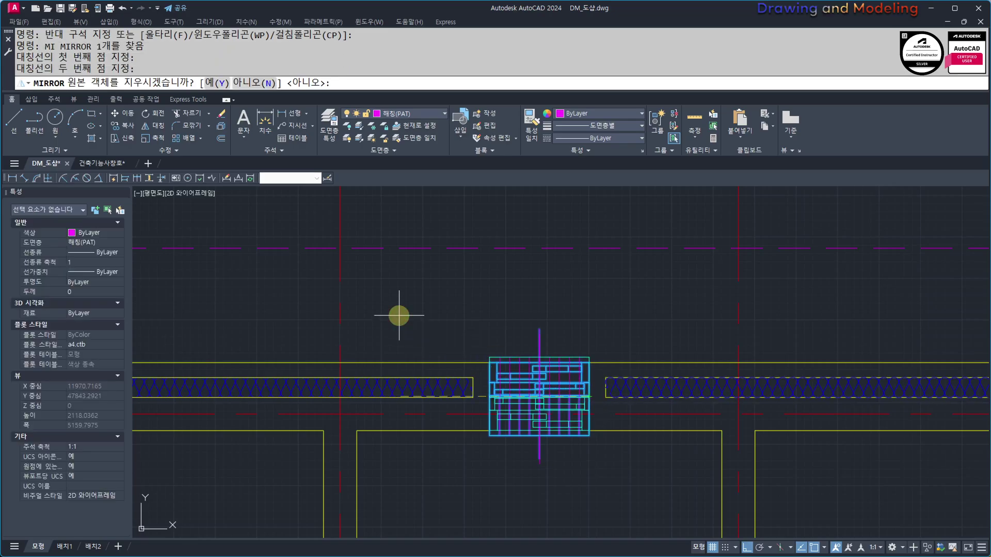
pyautogui.write('y')
pyautogui.press('Return')
pyautogui.press('Escape')
pyautogui.press('Escape')
pyautogui.click(585, 334)
pyautogui.click(533, 394)
pyautogui.press('Escape')
pyautogui.press('Escape')
# Mirror the 1200 window block in the upper outer wall about a horizontal line through its frame, deleting the original.
pyautogui.moveTo(327, 388); pyautogui.dragTo(750, 398, button='middle')
pyautogui.scroll(2, 443, 403)
pyautogui.scroll(2, 452, 391)
pyautogui.click(385, 356)
pyautogui.click(338, 408)
pyautogui.write('mi')
pyautogui.press('Return')
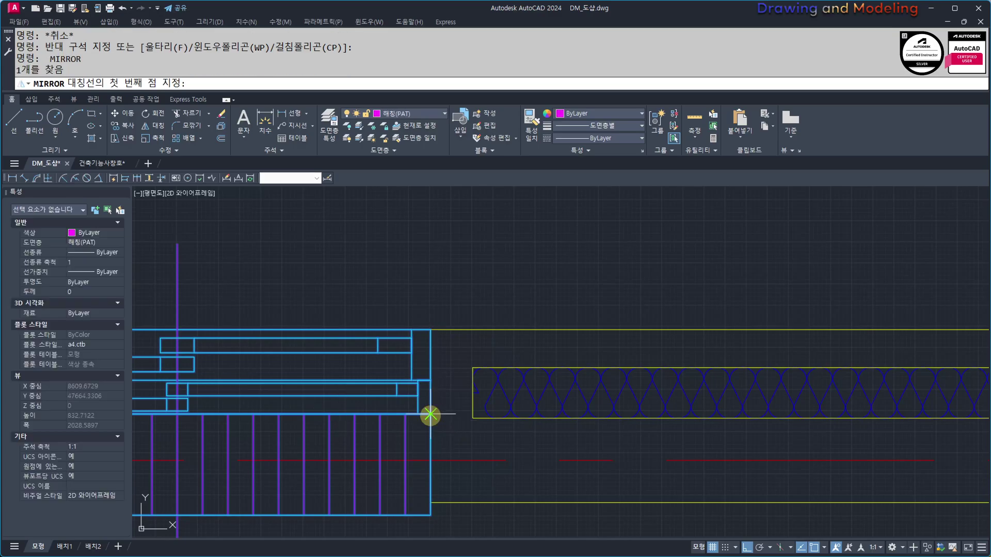
pyautogui.click(430, 415)
pyautogui.scroll(-6, 527, 432)
pyautogui.click(282, 356)
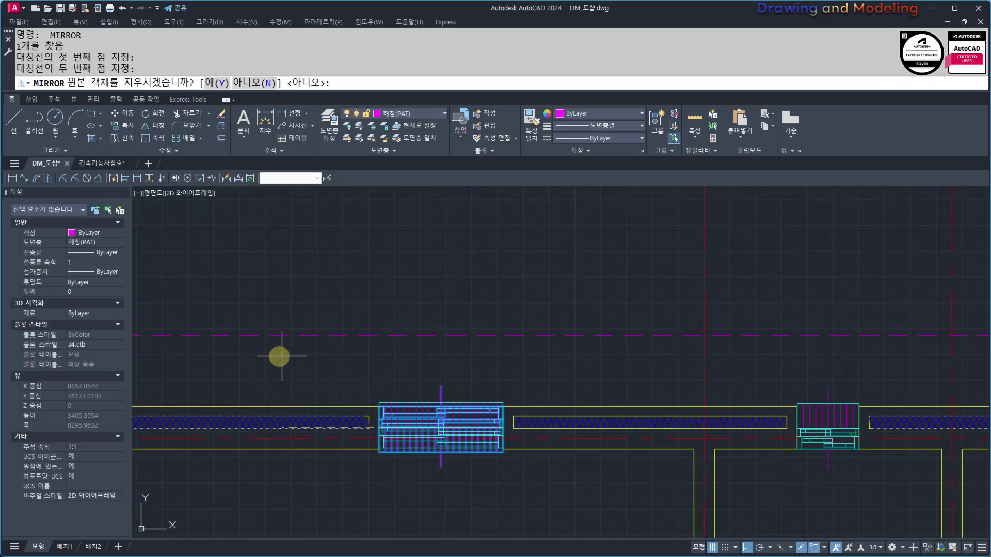
pyautogui.write('y')
pyautogui.press('Return')
pyautogui.press('Escape')
pyautogui.press('Escape')
# Move the mirrored 1200 window block so its lower-right corner meets the inner corner of its wall opening.
pyautogui.scroll(2, 453, 409)
pyautogui.click(476, 414)
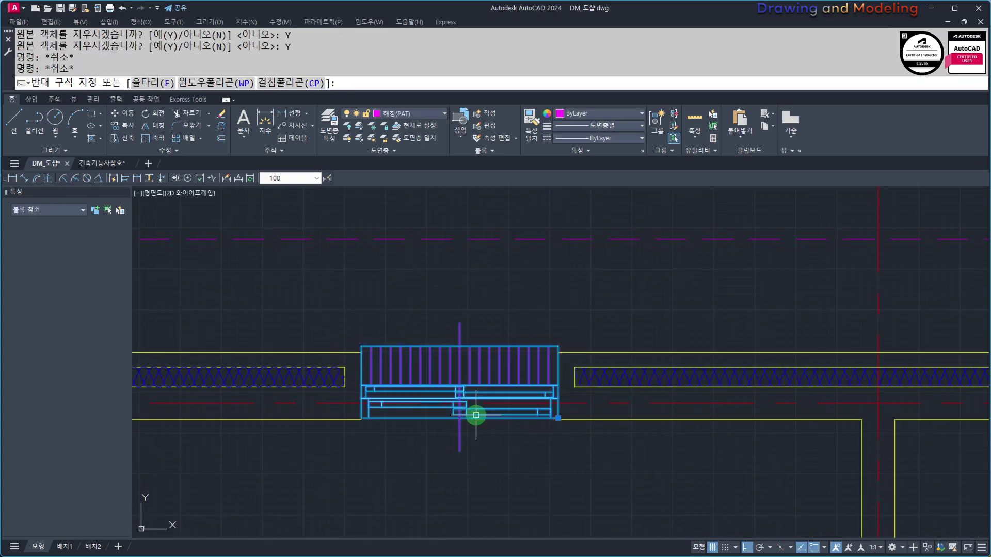
pyautogui.scroll(2, 524, 439)
pyautogui.write('m')
pyautogui.press('Return')
pyautogui.scroll(3, 588, 442)
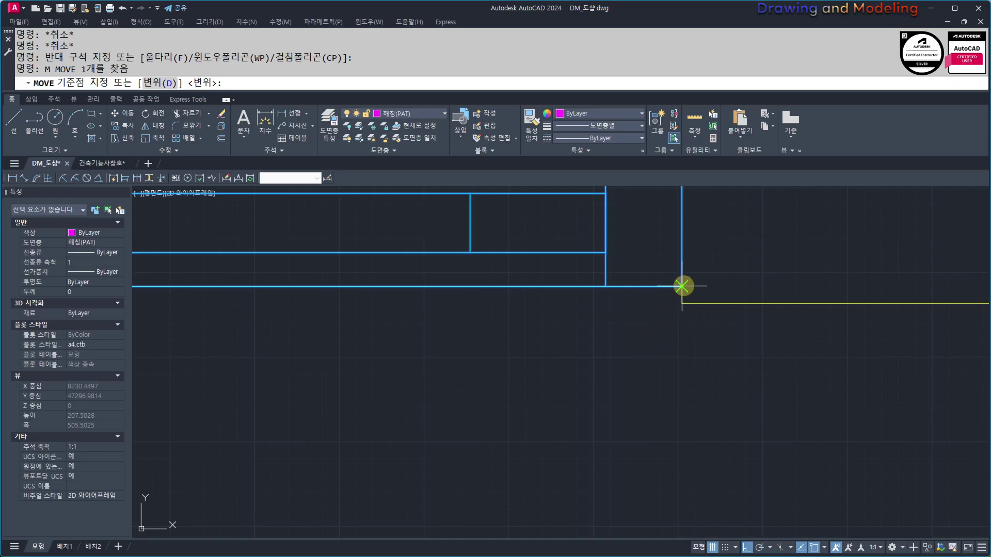
pyautogui.click(682, 286)
pyautogui.click(682, 304)
pyautogui.press('Escape')
pyautogui.press('Escape')
# Copy the win_1500 block beside the plan to three spots: above the lower-right opening and in the upper-left and upper-right rooms.
pyautogui.scroll(-10, 648, 365)
pyautogui.scroll(1, 648, 467)
pyautogui.moveTo(647, 467); pyautogui.dragTo(677, 395, button='middle')
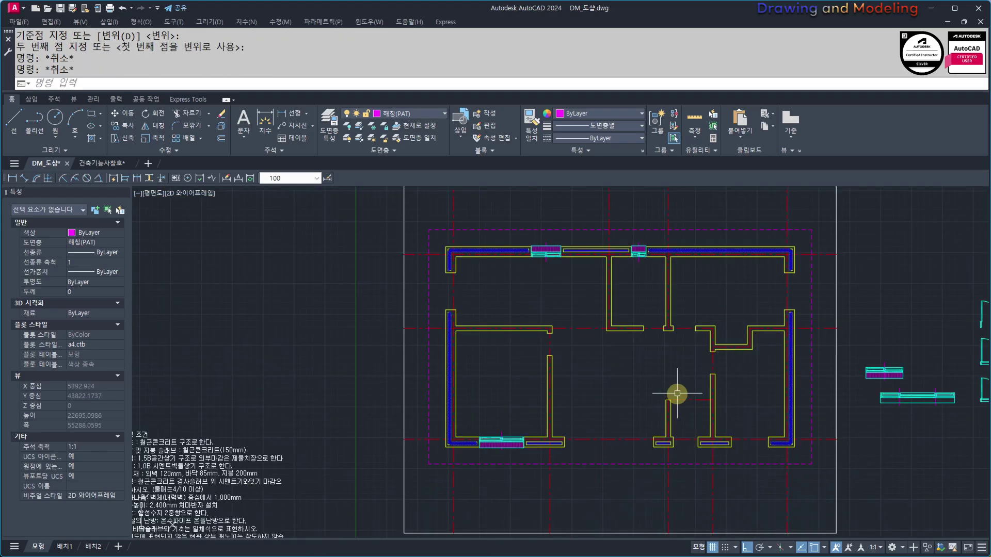
pyautogui.scroll(2, 677, 394)
pyautogui.moveTo(665, 329); pyautogui.dragTo(599, 418, button='middle')
pyautogui.moveTo(871, 447); pyautogui.dragTo(741, 435, button='middle')
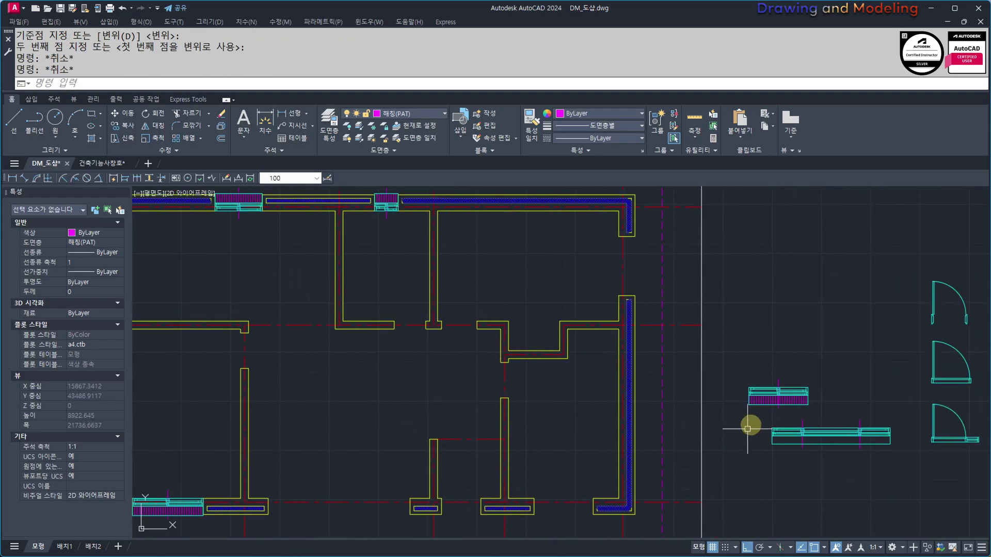
pyautogui.scroll(2, 785, 388)
pyautogui.click(827, 345)
pyautogui.click(767, 404)
pyautogui.write('cc')
pyautogui.press('Return')
pyautogui.click(767, 404)
pyautogui.scroll(-5, 764, 405)
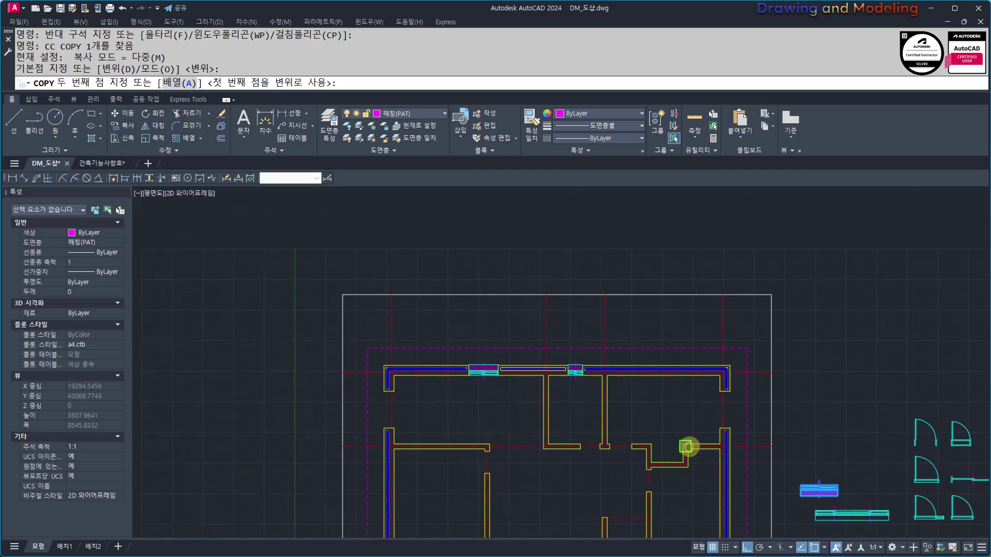
pyautogui.press('F8')
pyautogui.moveTo(585, 447); pyautogui.dragTo(613, 367, button='middle')
pyautogui.press('F8')
pyautogui.click(467, 326)
pyautogui.click(723, 454)
pyautogui.press('Escape')
pyautogui.press('Escape')
# Move the lower win_1500 copy by its upper-right corner into the lower-right opening of the bottom outer wall.
pyautogui.scroll(3, 774, 504)
pyautogui.write('m')
pyautogui.press('space')
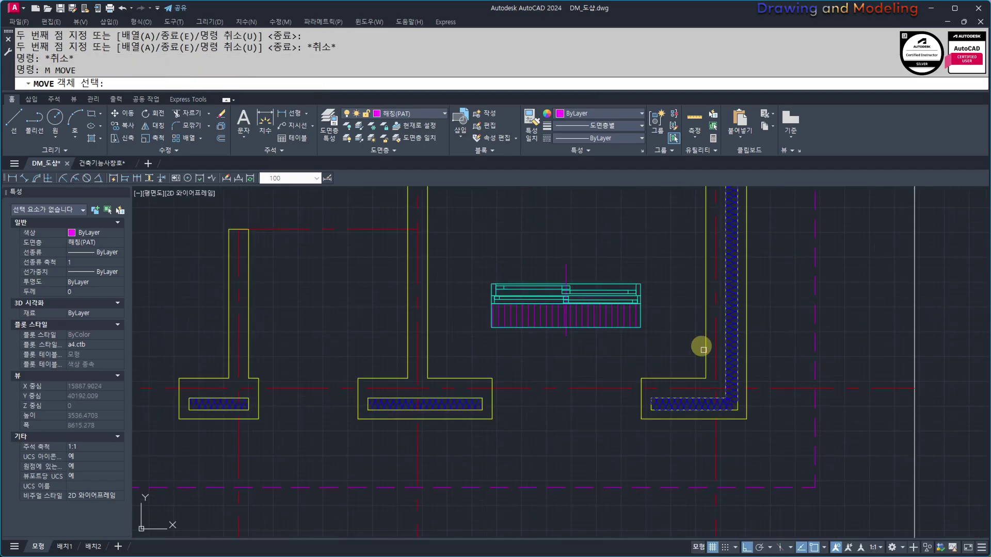
pyautogui.click(686, 344)
pyautogui.click(622, 266)
pyautogui.press('space')
pyautogui.click(640, 284)
pyautogui.click(641, 378)
pyautogui.press('Escape')
pyautogui.scroll(-2, 701, 409)
pyautogui.press('Escape')
pyautogui.scroll(1, 684, 292)
pyautogui.moveTo(686, 207); pyautogui.dragTo(630, 371, button='middle')
pyautogui.click(665, 304)
pyautogui.click(639, 373)
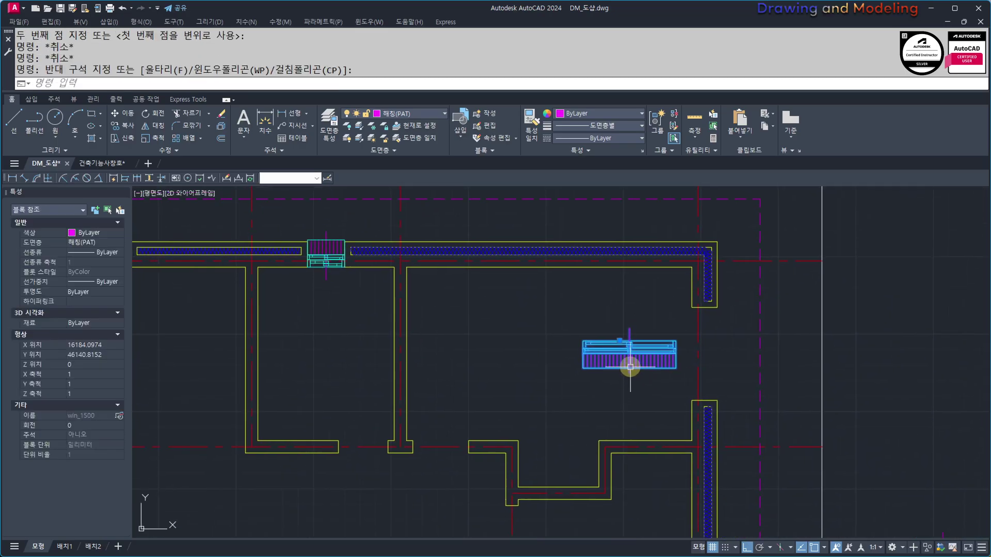
pyautogui.scroll(1, 632, 363)
pyautogui.write('ro')
pyautogui.press('space')
pyautogui.click(658, 291)
pyautogui.press('Escape')
pyautogui.press('Escape')
# Rotate the win_1500 copy in the upper-right room 90 degrees so its hatched side faces the right outer wall.
pyautogui.write('ro')
pyautogui.press('space')
pyautogui.click(692, 305)
pyautogui.click(632, 350)
pyautogui.press('space')
pyautogui.click(629, 336)
pyautogui.click(615, 253)
pyautogui.press('Escape')
pyautogui.press('Escape')
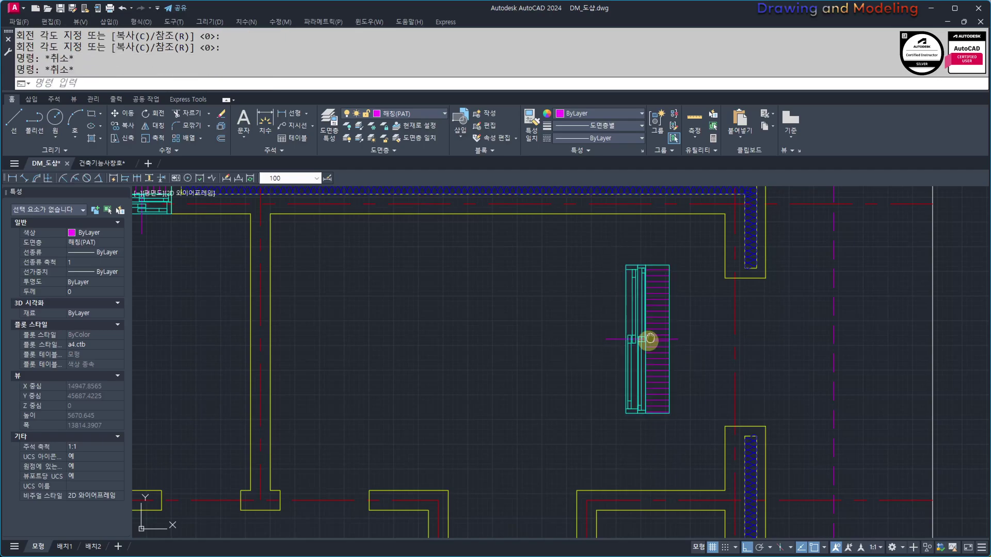
# Move the rotated win_1500 block by its upper-left corner to the opening in the right outer wall.
pyautogui.moveTo(655, 334); pyautogui.dragTo(640, 361, button='middle')
pyautogui.write('m')
pyautogui.press('space')
pyautogui.click(657, 287)
pyautogui.click(624, 311)
pyautogui.press('space')
pyautogui.click(612, 294)
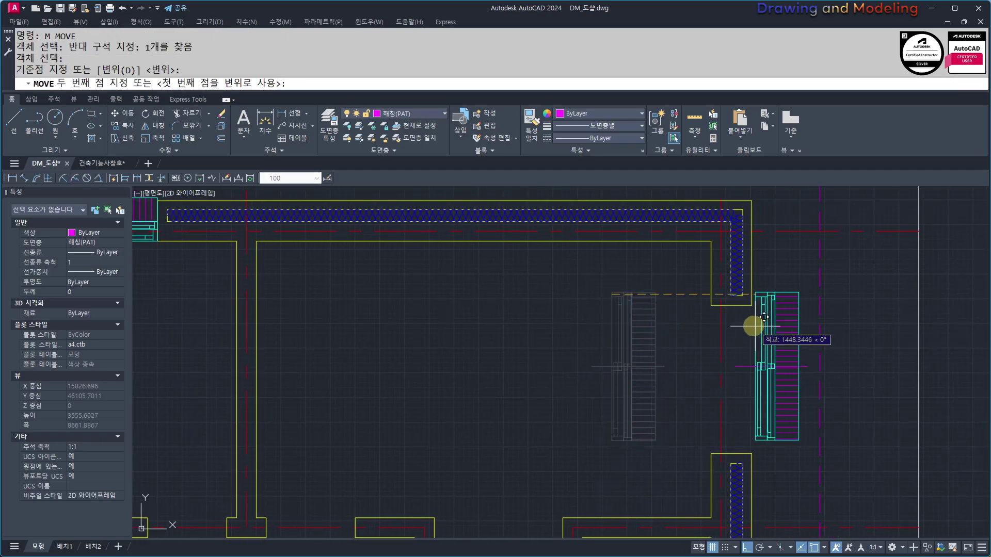
pyautogui.click(711, 305)
pyautogui.press('Escape')
pyautogui.press('Escape')
# Shift the right-wall win_1500 block down so its upper-left corner meets the opening's upper inner corner.
pyautogui.scroll(2, 784, 364)
pyautogui.click(784, 364)
pyautogui.click(734, 325)
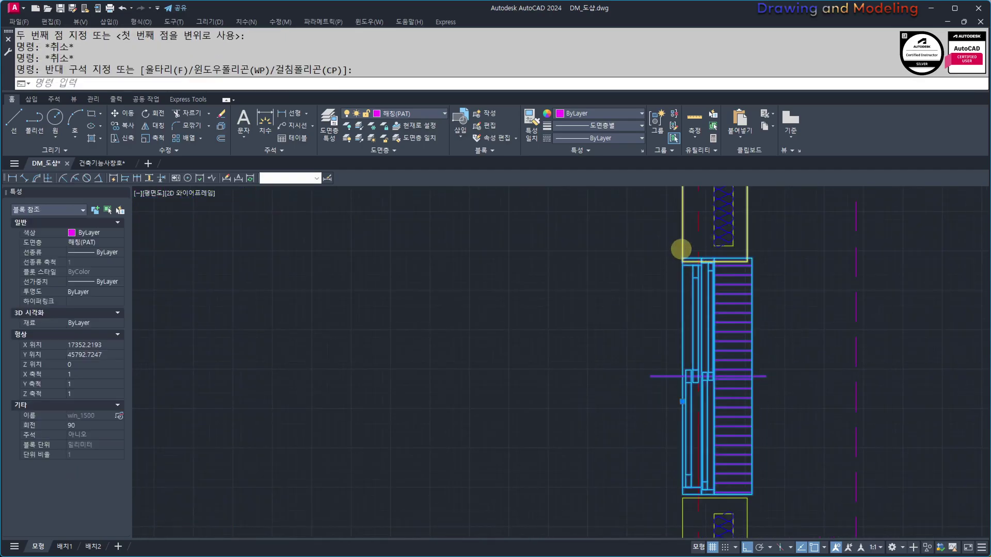
pyautogui.scroll(4, 684, 250)
pyautogui.press('Return')
pyautogui.click(679, 272)
pyautogui.click(679, 282)
pyautogui.press('Escape')
pyautogui.press('Escape')
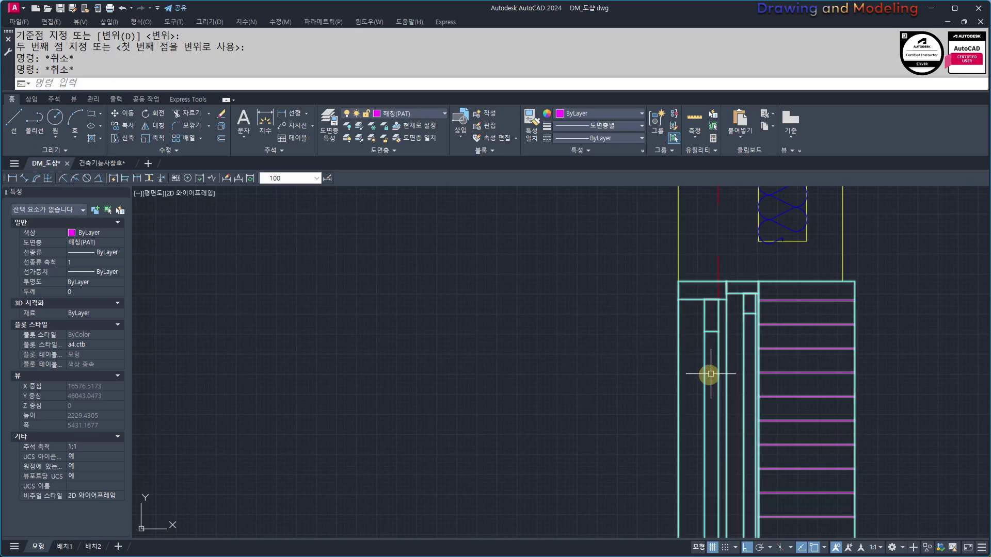
# Rotate the win_1500 copy in the upper-left room to vertical with its hatched side facing the left outer wall.
pyautogui.scroll(-4, 681, 388)
pyautogui.moveTo(364, 387); pyautogui.dragTo(594, 396, button='middle')
pyautogui.moveTo(263, 432); pyautogui.dragTo(568, 422, button='middle')
pyautogui.click(568, 422)
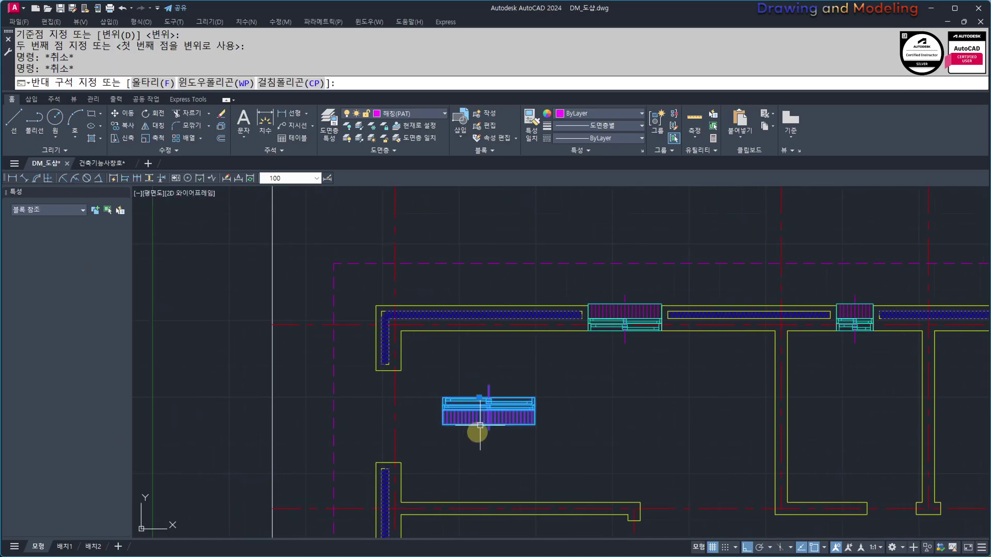
pyautogui.scroll(4, 472, 432)
pyautogui.click(734, 326)
pyautogui.write('ro')
pyautogui.press('Return')
pyautogui.click(768, 330)
pyautogui.press('Escape')
pyautogui.press('Escape')
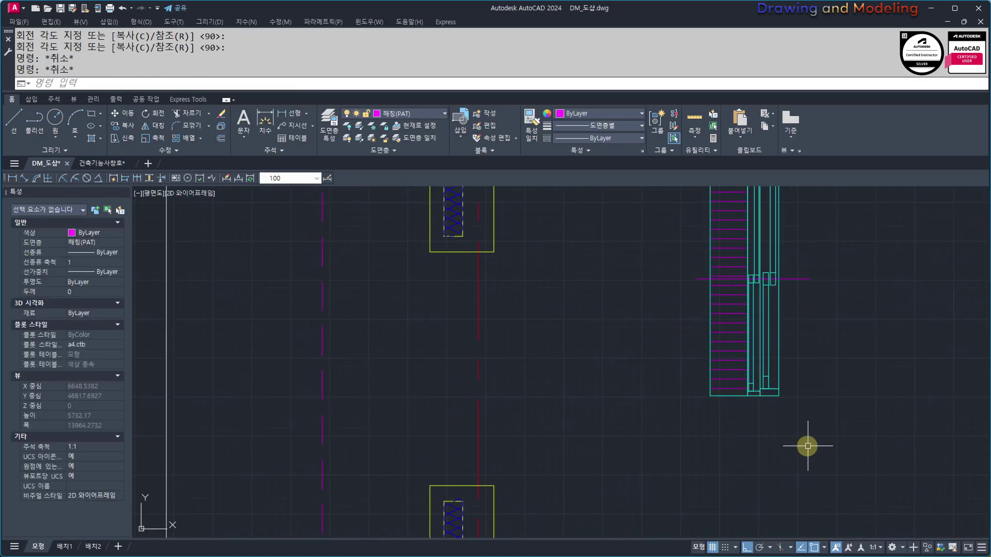
# Move the rotated win_1500 block by its lower-right corner into the opening in the left outer wall.
pyautogui.click(821, 461)
pyautogui.click(777, 403)
pyautogui.press('Return')
pyautogui.click(776, 394)
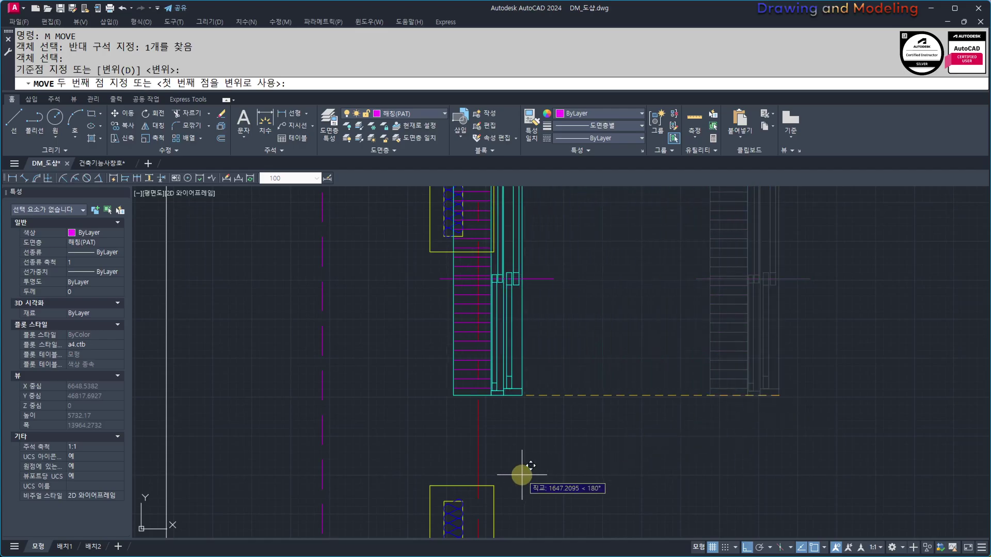
pyautogui.click(491, 482)
pyautogui.scroll(-8, 630, 420)
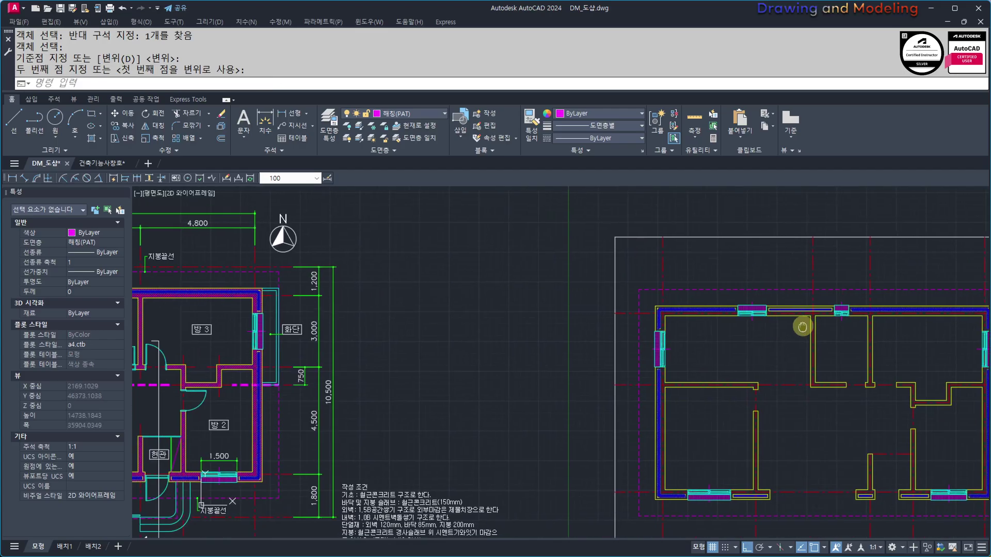
pyautogui.scroll(-3, 464, 346)
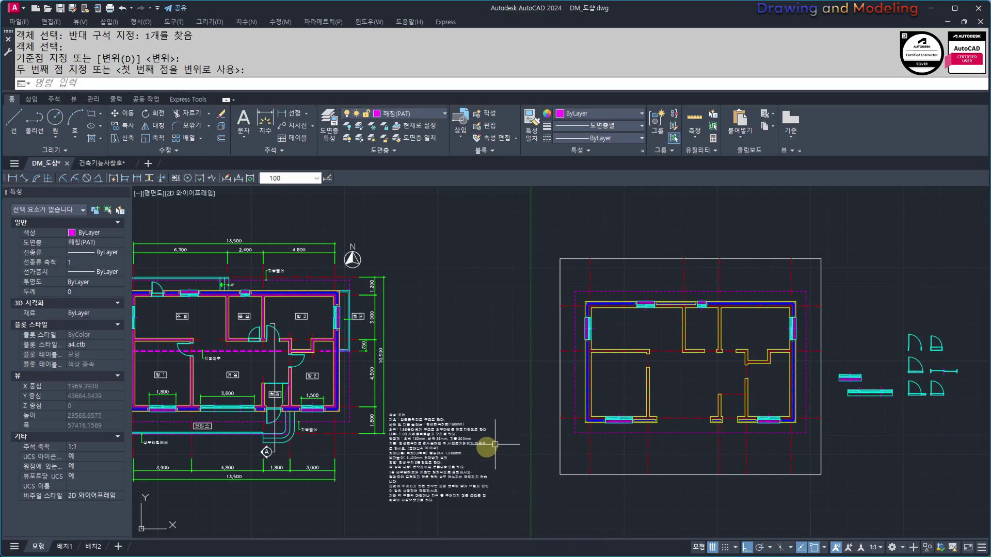
# Copy the door block without a threshold to three room doorways: the lower-left room, the upper-right room and the lower-right room.
pyautogui.scroll(3, 668, 354)
pyautogui.scroll(-4, 593, 405)
pyautogui.scroll(6, 852, 402)
pyautogui.scroll(-1, 826, 433)
pyautogui.scroll(2, 866, 310)
pyautogui.click(820, 284)
pyautogui.click(739, 343)
pyautogui.write('CC')
pyautogui.press('space')
pyautogui.click(731, 357)
pyautogui.scroll(-1, 425, 389)
pyautogui.moveTo(142, 434); pyautogui.dragTo(617, 403, button='middle')
pyautogui.moveTo(196, 442); pyautogui.dragTo(630, 413, button='middle')
pyautogui.click(454, 379)
pyautogui.click(841, 416)
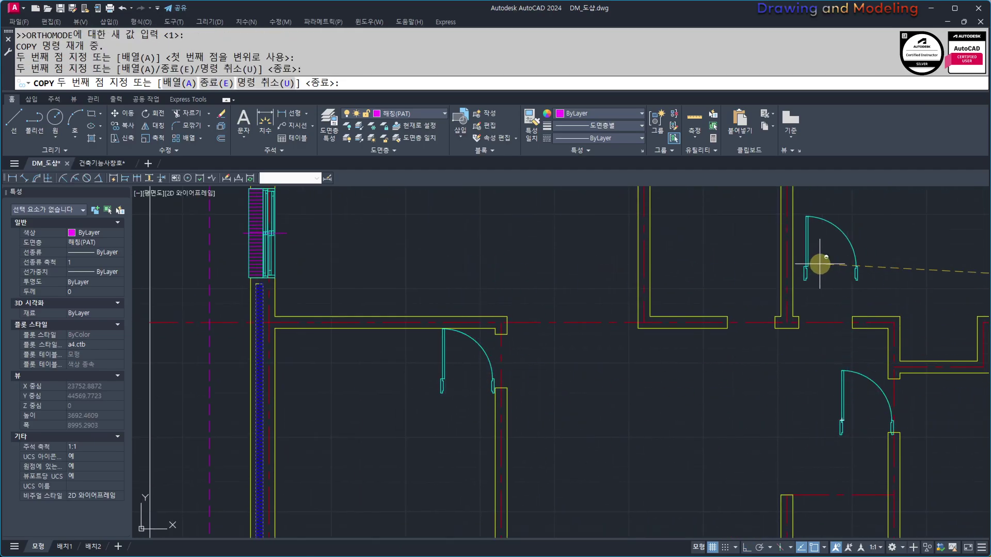
pyautogui.press('Escape')
pyautogui.press('Escape')
# Copy the 800-wide threshold door block from the block set to the doorway of the upper middle room.
pyautogui.scroll(-3, 387, 354)
pyautogui.scroll(3, 712, 356)
pyautogui.press('space')
pyautogui.click(778, 344)
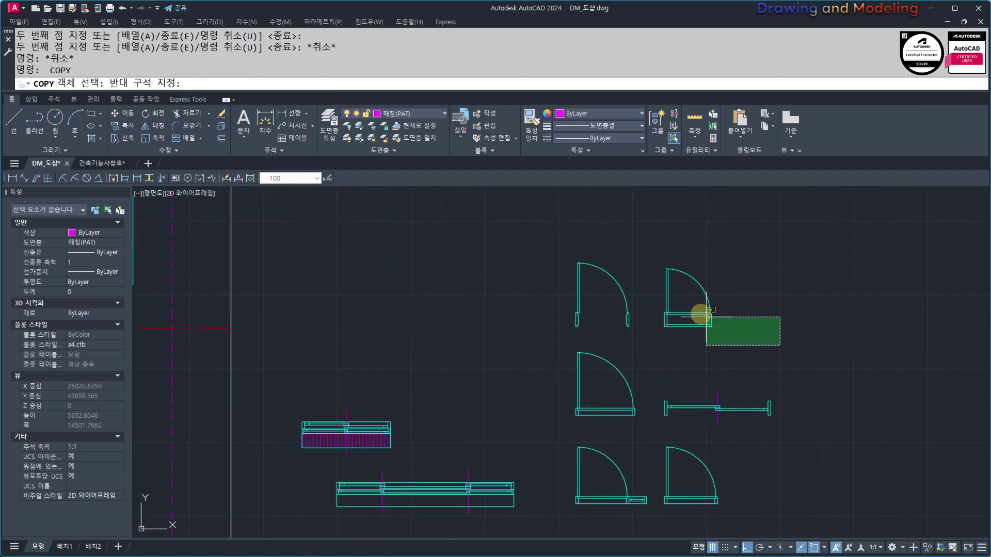
pyautogui.click(688, 314)
pyautogui.press('space')
pyautogui.click(688, 314)
pyautogui.scroll(-1, 620, 350)
pyautogui.moveTo(569, 351); pyautogui.dragTo(887, 354, button='middle')
pyautogui.moveTo(467, 351); pyautogui.dragTo(648, 374, button='middle')
pyautogui.scroll(2, 614, 345)
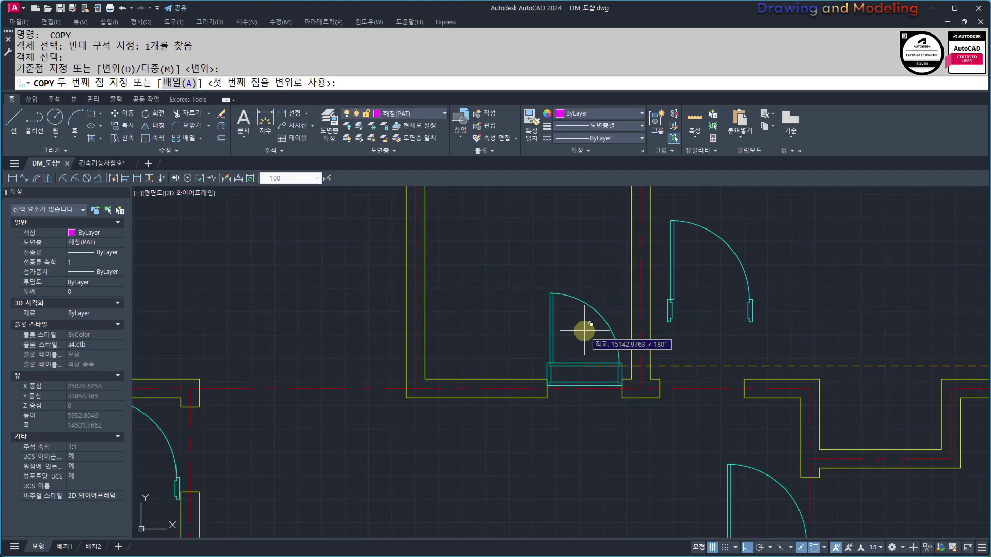
pyautogui.click(566, 332)
# Copy the threshold door from the upper middle room's doorway into the upper-left room, near its top wall.
pyautogui.scroll(-1, 525, 362)
pyautogui.moveTo(525, 362); pyautogui.dragTo(744, 442, button='middle')
pyautogui.press('Escape')
pyautogui.press('Escape')
pyautogui.press('space')
pyautogui.click(769, 376)
pyautogui.click(763, 421)
pyautogui.press('space')
pyautogui.click(769, 424)
pyautogui.press('F8')
pyautogui.press('Escape')
pyautogui.press('Escape')
pyautogui.scroll(-4, 513, 354)
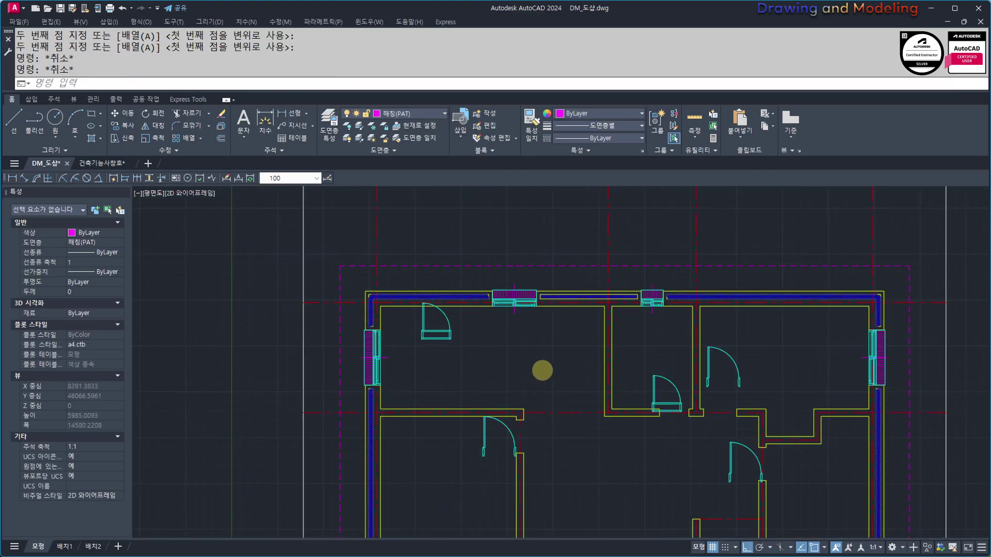
# Rotate the lower-left room's door block by 90 degrees.
pyautogui.scroll(4, 499, 350)
pyautogui.moveTo(465, 378); pyautogui.dragTo(482, 383, button='middle')
pyautogui.write('ro')
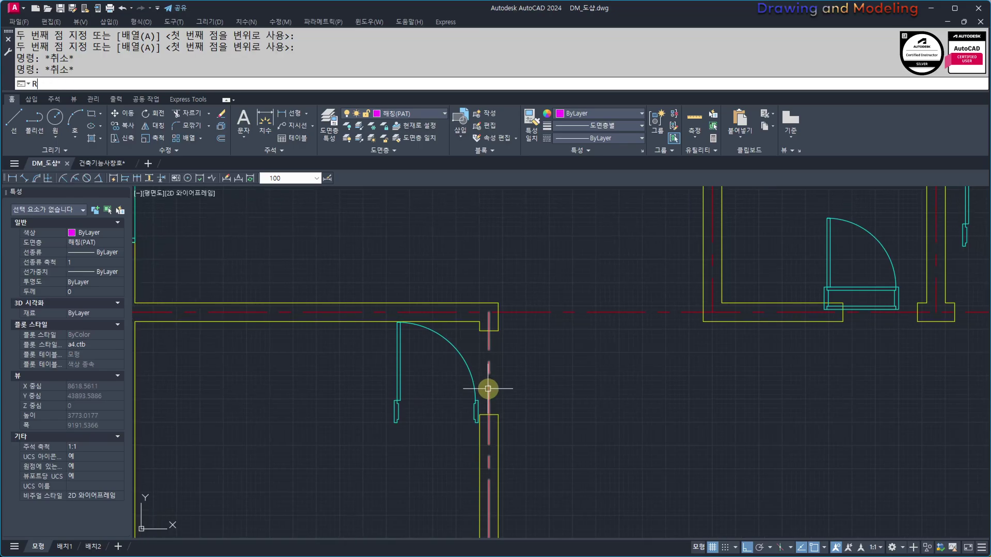
pyautogui.press('space')
pyautogui.click(467, 359)
pyautogui.click(422, 381)
pyautogui.press('space')
pyautogui.click(441, 372)
pyautogui.write('90')
pyautogui.press('Return')
pyautogui.press('Escape')
pyautogui.press('Escape')
# Mirror the lower-left room's door about a horizontal axis through its middle and erase the original.
pyautogui.moveTo(442, 372); pyautogui.dragTo(446, 375, button='middle')
pyautogui.write('mi')
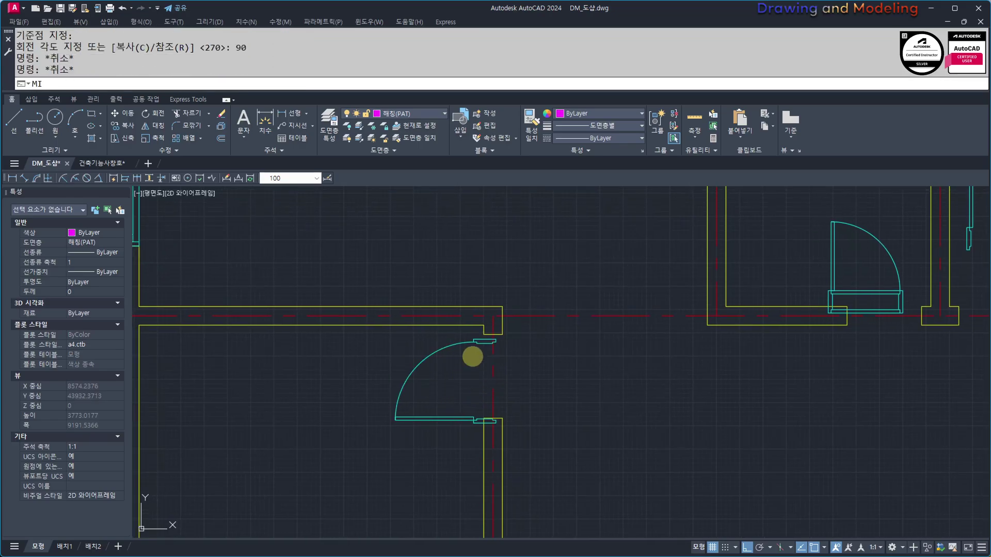
pyautogui.press('space')
pyautogui.click(468, 361)
pyautogui.click(366, 401)
pyautogui.press('space')
pyautogui.click(457, 381)
pyautogui.click(301, 378)
pyautogui.write('y')
pyautogui.press('space')
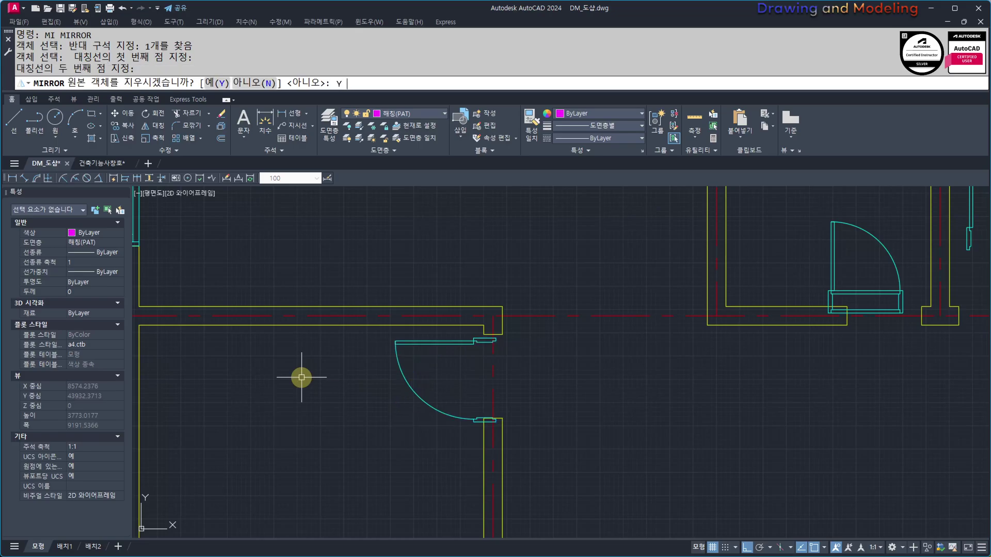
pyautogui.press('Escape')
pyautogui.press('Escape')
# Move the mirrored door into the opening of the lower-left room's right wall, its frame centred on the wall thickness.
pyautogui.write('m')
pyautogui.press('space')
pyautogui.click(455, 398)
pyautogui.click(407, 385)
pyautogui.press('space')
pyautogui.scroll(3, 494, 338)
pyautogui.click(471, 340)
pyautogui.press('Escape')
# Rotate the lower-right room's door a quarter turn clockwise so its leaf opens into the room.
pyautogui.scroll(-6, 387, 361)
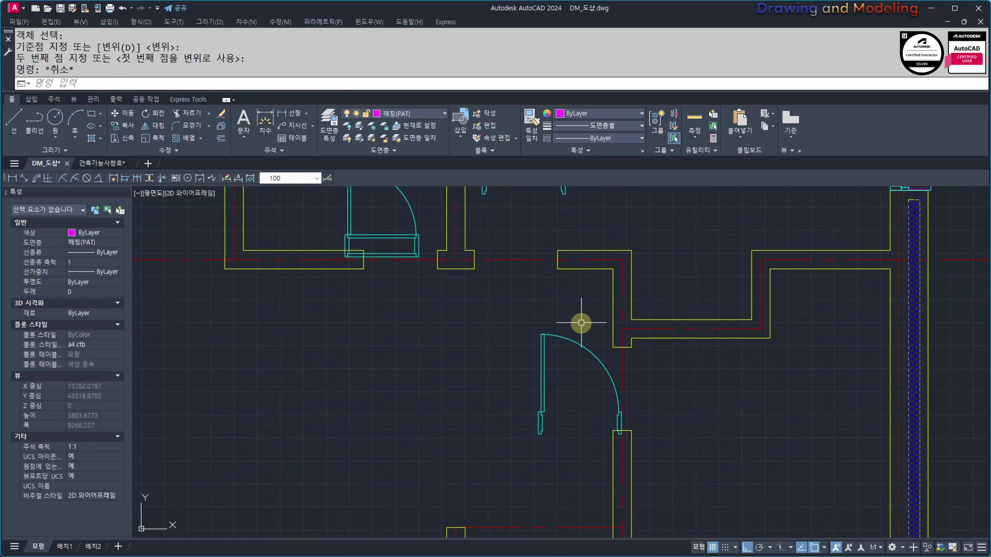
pyautogui.click(582, 323)
pyautogui.click(526, 356)
pyautogui.moveTo(528, 356); pyautogui.dragTo(519, 351, button='middle')
pyautogui.write('ro')
pyautogui.click(566, 372)
pyautogui.click(557, 468)
pyautogui.press('Escape')
pyautogui.press('Escape')
pyautogui.moveTo(531, 406); pyautogui.dragTo(548, 430, button='middle')
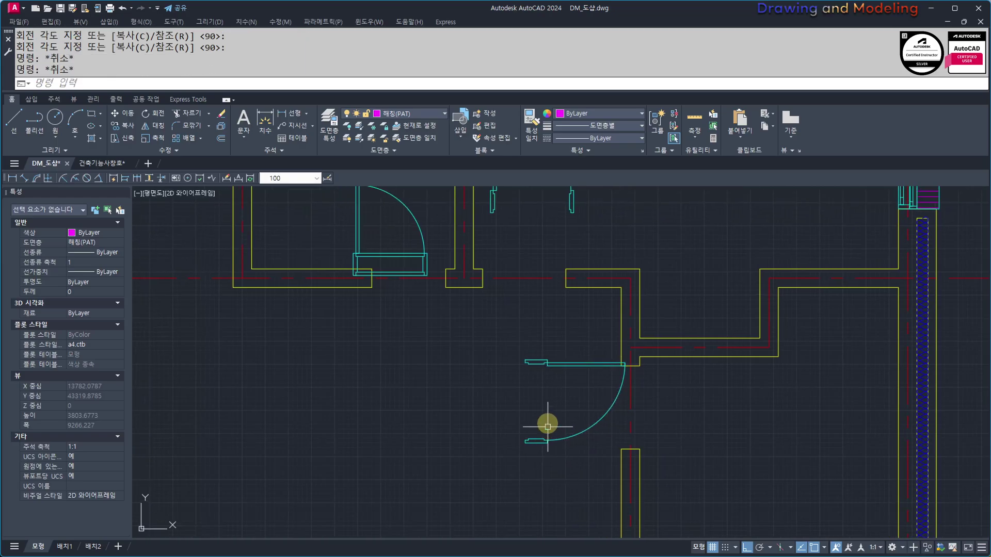
# Move the rotated door by its upper frame to the midpoint of the wall end above the lower-right room's opening.
pyautogui.scroll(2, 522, 361)
pyautogui.press('Return')
pyautogui.click(523, 361)
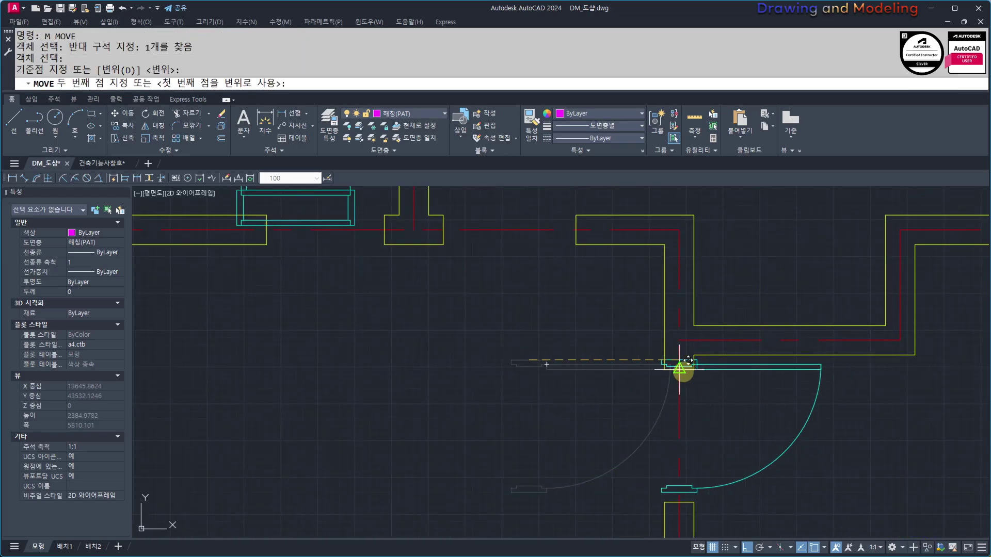
pyautogui.click(681, 370)
pyautogui.press('Escape')
pyautogui.press('Escape')
# Move the upper-right room's door by its hinge-side frame to the midpoint of the wall end beside its doorway.
pyautogui.scroll(-2, 700, 431)
pyautogui.moveTo(665, 374); pyautogui.dragTo(641, 434, button='middle')
pyautogui.scroll(1, 583, 325)
pyautogui.click(686, 302)
pyautogui.click(576, 389)
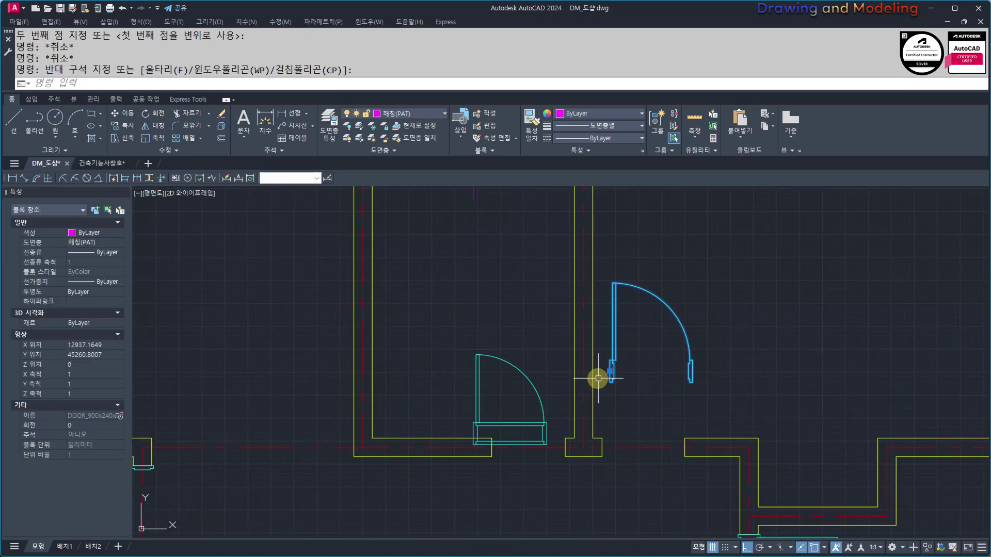
pyautogui.scroll(2, 597, 378)
pyautogui.write('m')
pyautogui.click(631, 361)
pyautogui.scroll(-2, 636, 389)
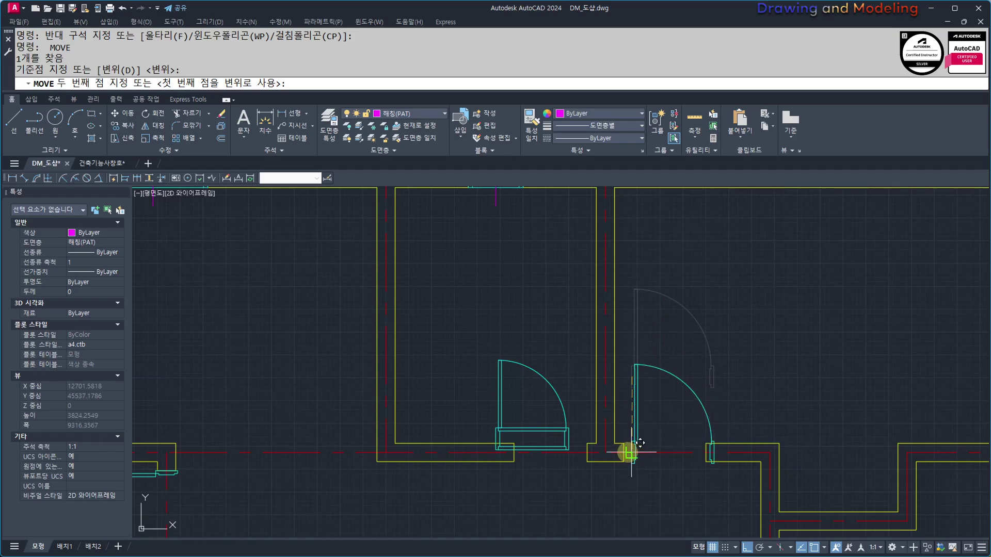
pyautogui.click(625, 452)
pyautogui.press('Escape')
pyautogui.press('Escape')
# Mirror the upper middle room's threshold door about a vertical axis and erase the original.
pyautogui.moveTo(520, 435)
pyautogui.mouseDown(button='middle')
pyautogui.moveTo(572, 425)
pyautogui.moveTo(581, 394)
pyautogui.mouseUp(button='middle')
pyautogui.click(618, 324)
pyautogui.click(572, 400)
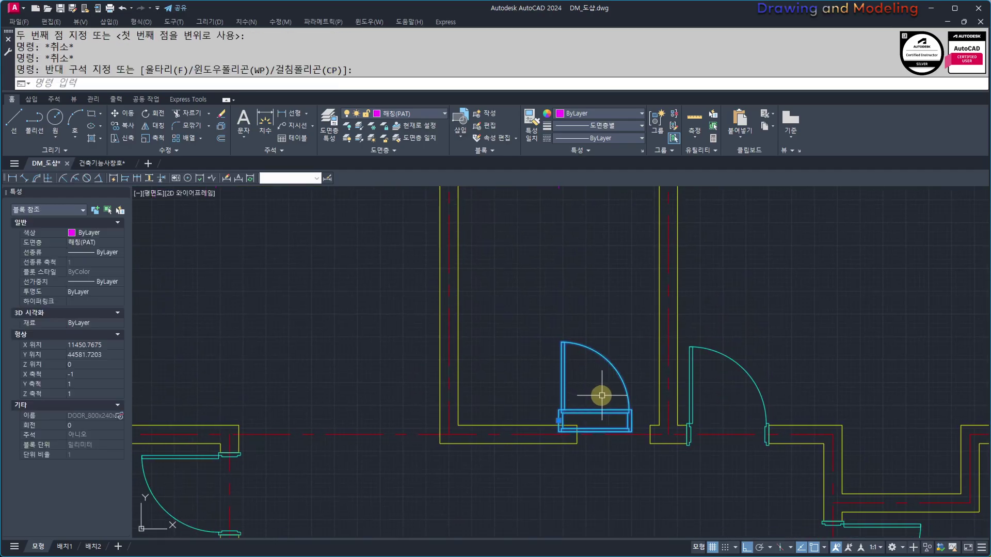
pyautogui.write('mi')
pyautogui.click(597, 386)
pyautogui.click(604, 283)
pyautogui.write('y')
pyautogui.press('Return')
pyautogui.press('Escape')
pyautogui.press('Escape')
# Move the mirrored threshold door by its hinge-side edge midpoint to the midpoint of the wall end right of its doorway.
pyautogui.scroll(3, 645, 445)
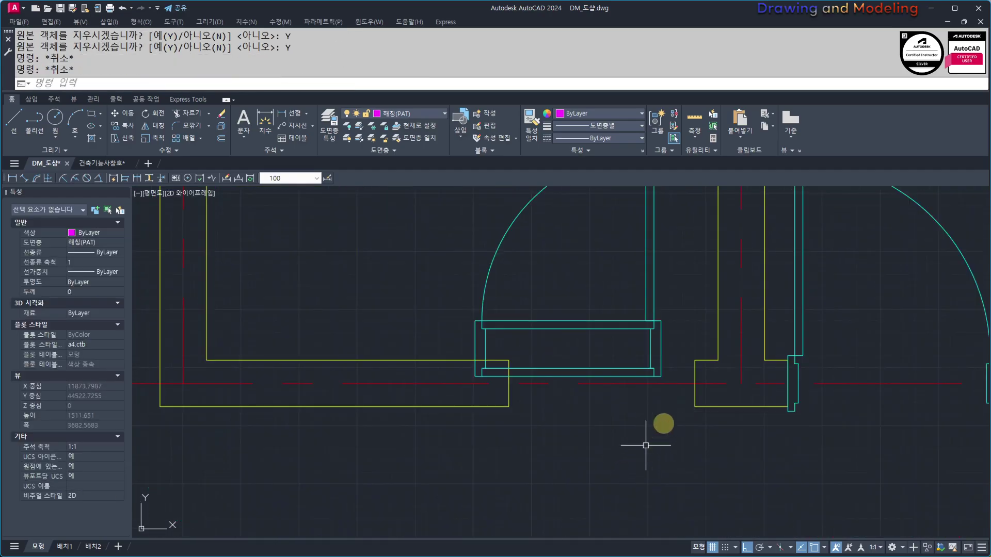
pyautogui.write('m')
pyautogui.press('space')
pyautogui.click(675, 306)
pyautogui.click(615, 344)
pyautogui.press('space')
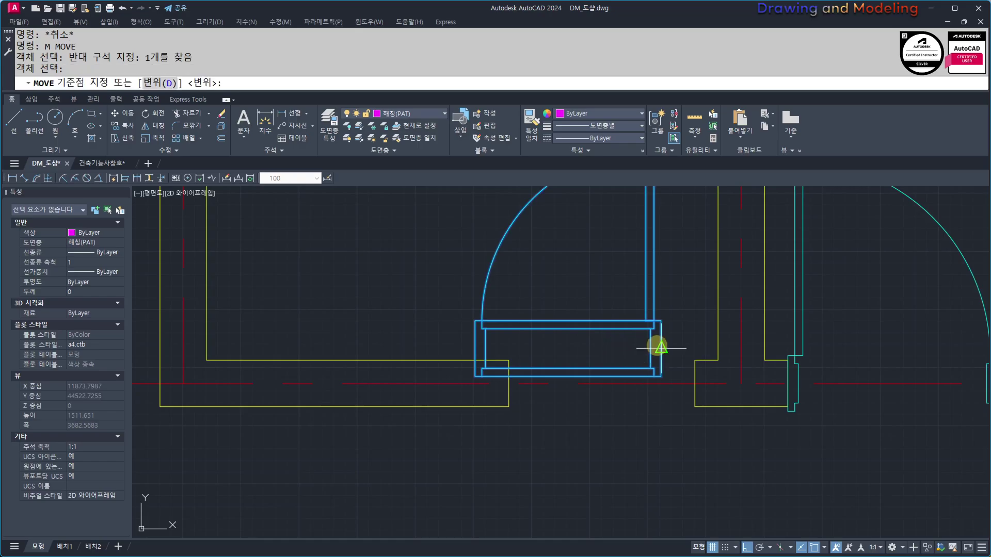
pyautogui.click(661, 348)
pyautogui.click(695, 383)
pyautogui.press('Escape')
pyautogui.press('Escape')
# Examine in the original plan where the kitchen's outer door sits in the top wall.
pyautogui.scroll(-4, 684, 334)
pyautogui.moveTo(486, 305); pyautogui.dragTo(550, 367, button='middle')
pyautogui.scroll(2, 485, 279)
pyautogui.scroll(-5, 641, 386)
pyautogui.scroll(7, 464, 347)
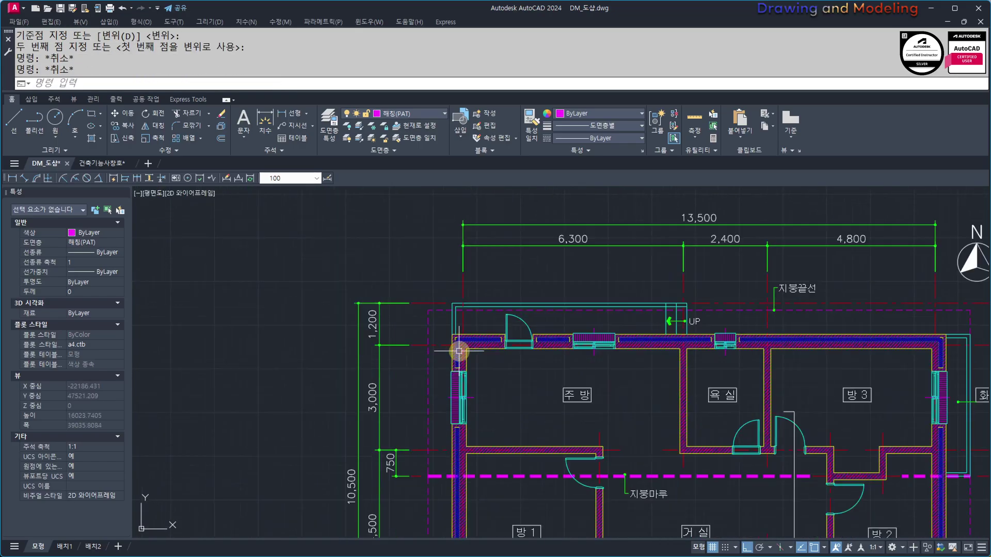
pyautogui.scroll(-6, 534, 364)
pyautogui.moveTo(820, 382); pyautogui.dragTo(200, 381, button='middle')
pyautogui.press('Escape')
# Move the upper-left room's threshold door straight down, clear of the top outer wall.
pyautogui.scroll(4, 631, 390)
pyautogui.click(602, 343)
pyautogui.click(517, 387)
pyautogui.moveTo(601, 396); pyautogui.dragTo(614, 401, button='middle')
pyautogui.write('m')
pyautogui.press('space')
pyautogui.click(655, 355)
pyautogui.click(652, 396)
pyautogui.press('Escape')
pyautogui.press('Escape')
# Draw a vertical line from the top wall's inner face upward past the roof outline, above the upper-left room's door.
pyautogui.moveTo(564, 361); pyautogui.dragTo(592, 430, button='middle')
pyautogui.write('l')
pyautogui.press('Return')
pyautogui.click(586, 403)
pyautogui.press('Escape')
pyautogui.press('Escape')
pyautogui.press('Return')
pyautogui.click(592, 398)
pyautogui.press('Escape')
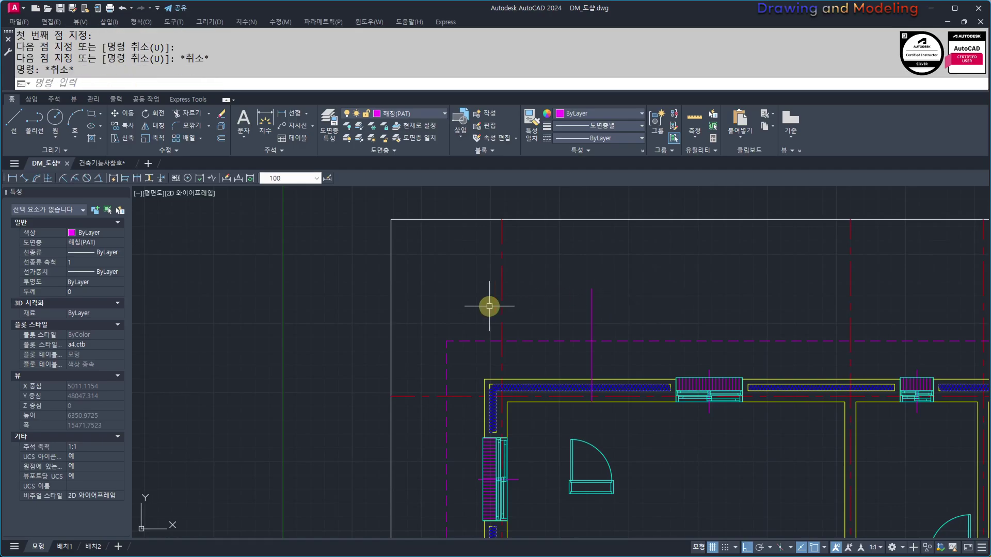
# Turn off the layers of the red centre lines and the dashed roof outline, 숨은선(HID).
pyautogui.moveTo(504, 298); pyautogui.dragTo(548, 288, button='middle')
pyautogui.write('layoff')
pyautogui.press('Return')
pyautogui.click(546, 287)
pyautogui.click(566, 336)
pyautogui.press('Escape')
pyautogui.press('Escape')
pyautogui.write('ff')
pyautogui.press('space')
pyautogui.click(581, 330)
pyautogui.press('Escape')
pyautogui.press('Escape')
pyautogui.scroll(-2, 673, 400)
pyautogui.moveTo(685, 411); pyautogui.dragTo(696, 352, button='middle')
pyautogui.scroll(2, 655, 361)
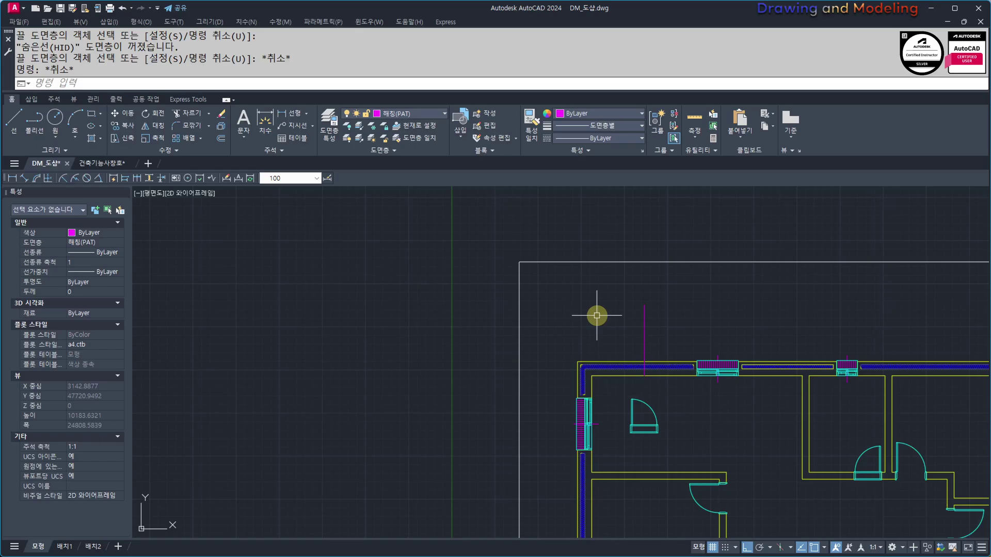
# Offset the vertical line above the upper-left room's top wall 800 to the left.
pyautogui.press('Return')
pyautogui.write('800')
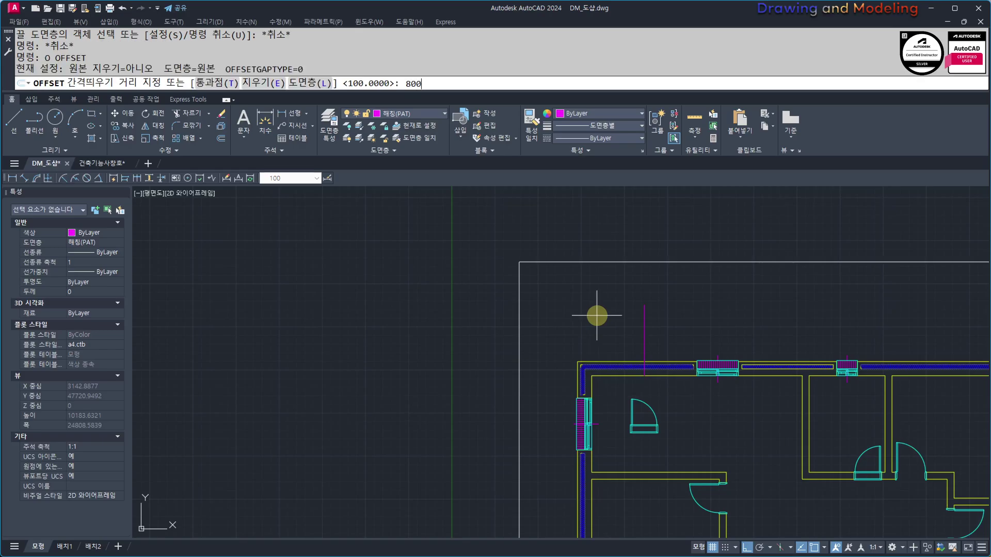
pyautogui.press('Return')
pyautogui.click(650, 334)
pyautogui.click(644, 328)
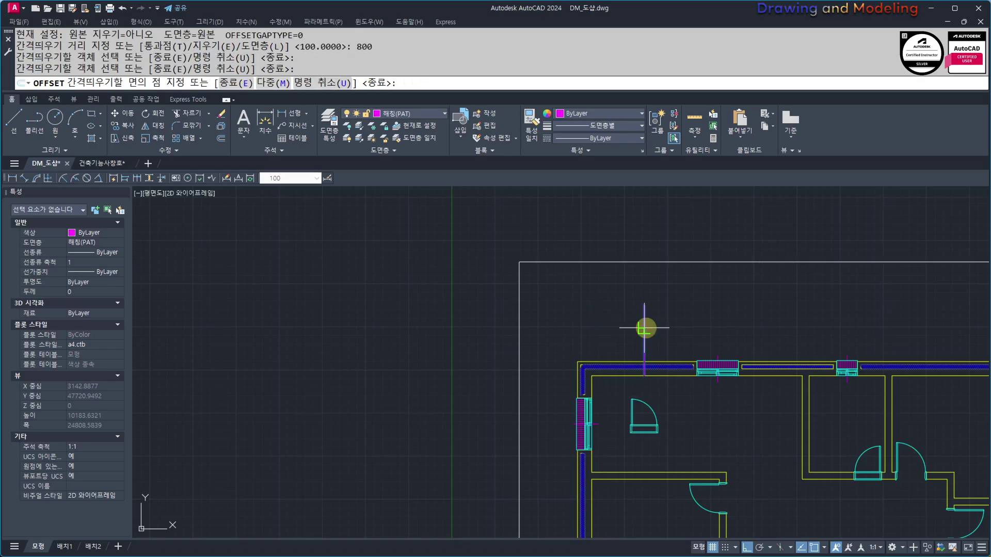
pyautogui.click(617, 336)
pyautogui.press('Escape')
pyautogui.press('Escape')
# Select the two vertical lines marking the door opening in the upper-left room's top wall.
pyautogui.scroll(-4, 879, 375)
pyautogui.scroll(3, 658, 376)
pyautogui.scroll(-2, 717, 364)
pyautogui.press('Escape')
pyautogui.press('Escape')
pyautogui.moveTo(840, 385); pyautogui.dragTo(498, 366, button='middle')
pyautogui.scroll(4, 628, 351)
pyautogui.moveTo(787, 304); pyautogui.dragTo(728, 363, button='middle')
pyautogui.click(675, 306)
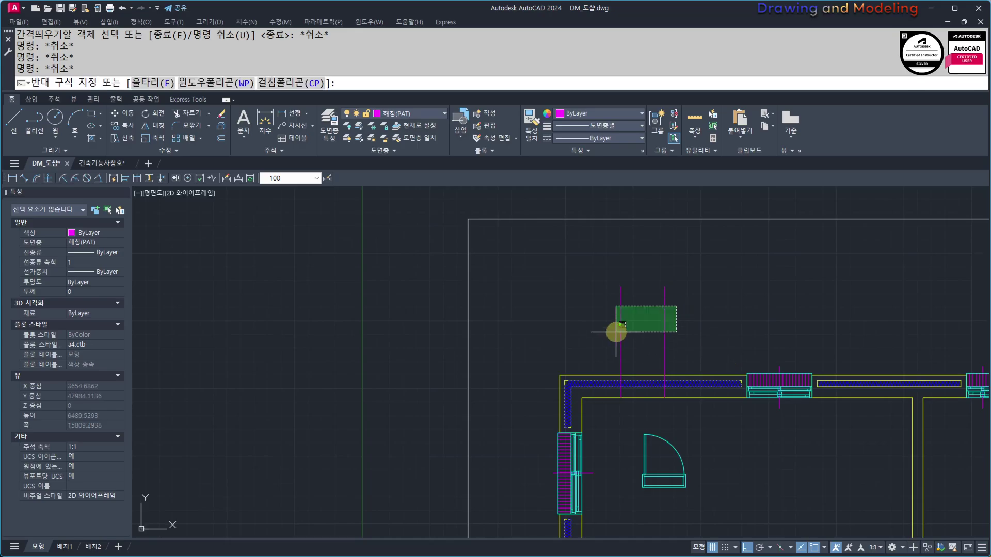
# Offset the vertical guide line crossing the upper wall by 400/2 to both sides.
pyautogui.press('Escape')
pyautogui.press('Escape')
pyautogui.write('o')
pyautogui.press('Return')
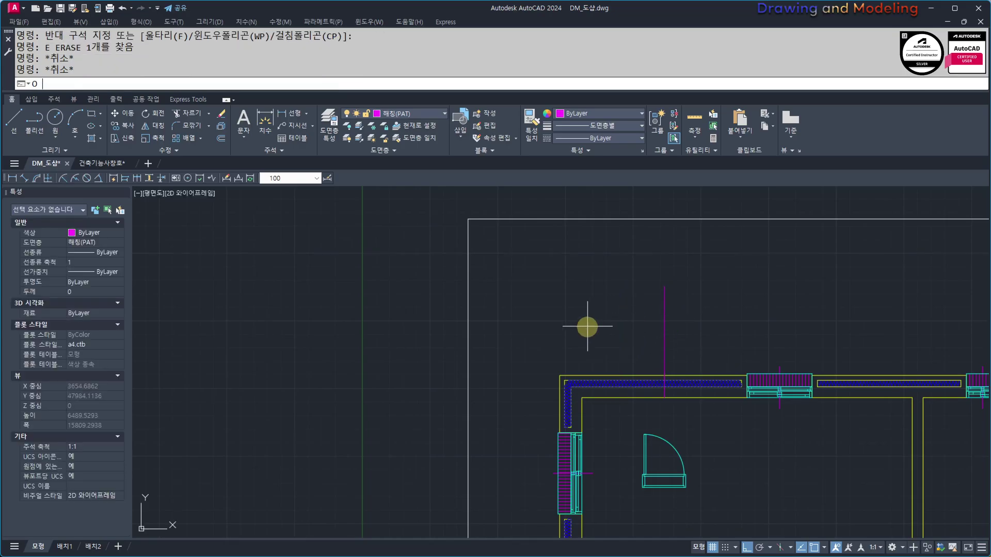
pyautogui.write('400/2')
pyautogui.press('Return')
pyautogui.click(664, 327)
pyautogui.click(658, 339)
pyautogui.press('Escape')
pyautogui.scroll(4, 670, 366)
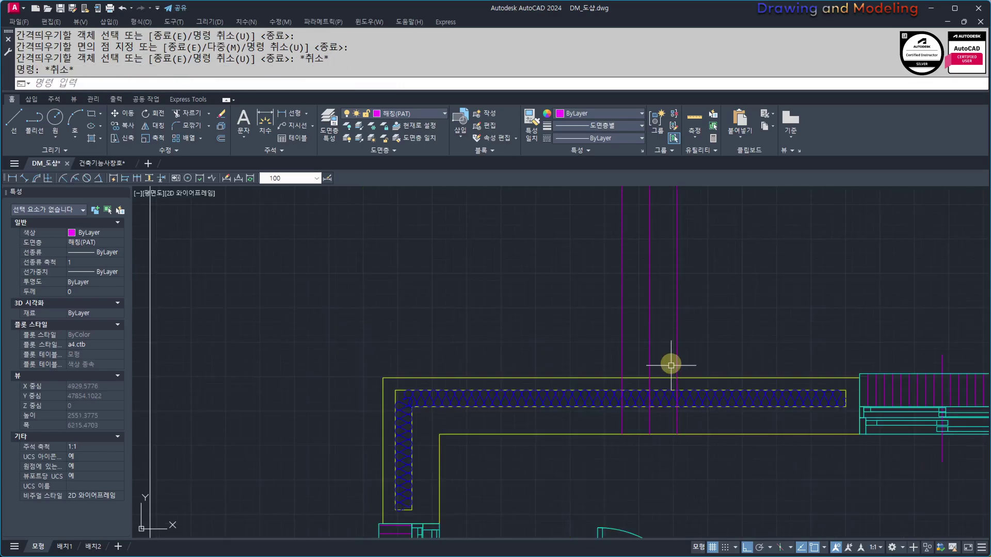
# Erase the two offset lines on either side of the vertical guide line at the upper wall.
pyautogui.press('Escape')
pyautogui.press('Escape')
pyautogui.click(637, 323)
pyautogui.click(611, 356)
pyautogui.write('e')
pyautogui.click(703, 304)
pyautogui.click(665, 333)
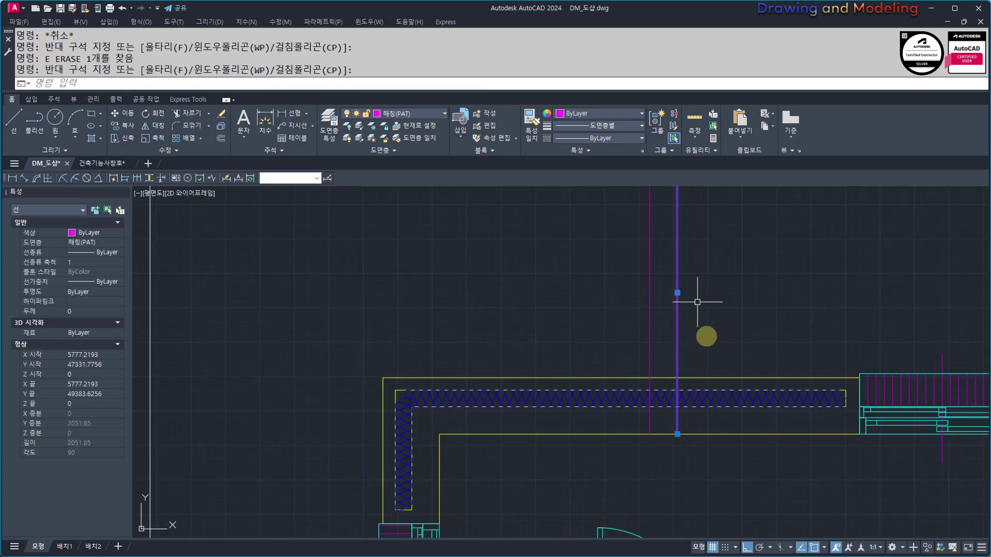
pyautogui.write('e')
pyautogui.press('Escape')
pyautogui.press('Escape')
# Offset the vertical guide line at the upper wall by 800/2 to both sides.
pyautogui.write('o')
pyautogui.press('Return')
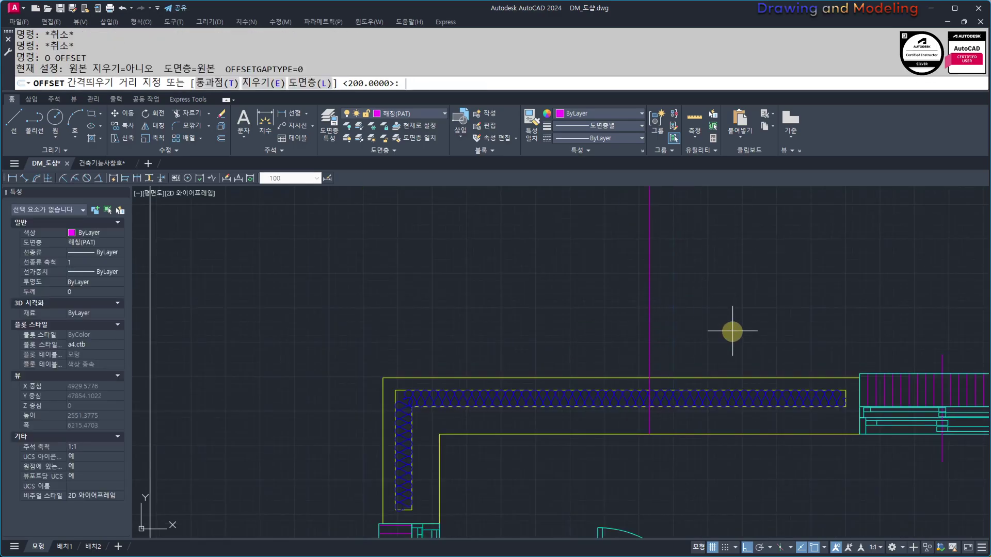
pyautogui.write('800/2')
pyautogui.press('Return')
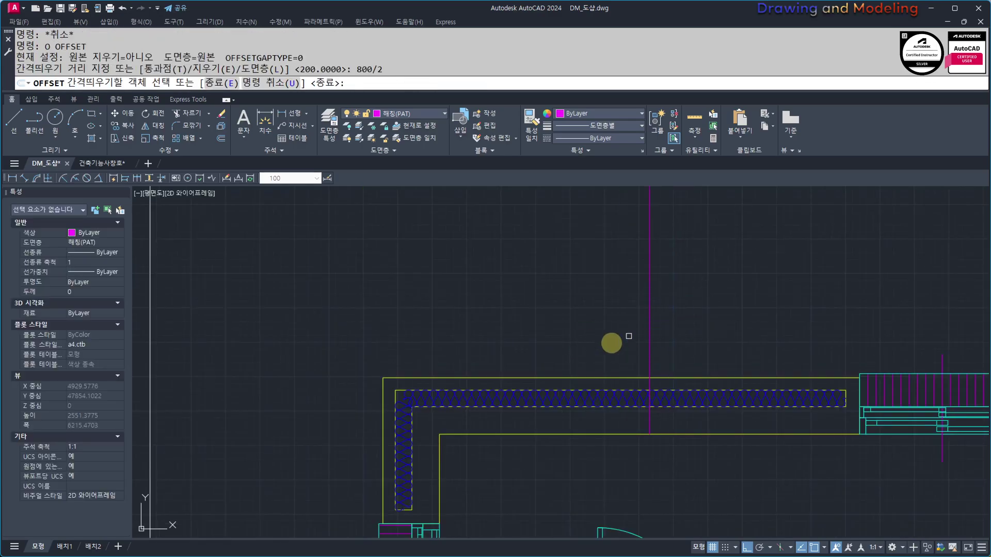
pyautogui.click(641, 296)
pyautogui.click(619, 316)
pyautogui.click(653, 314)
pyautogui.click(677, 316)
pyautogui.press('Escape')
# Erase the middle guide line and trim the wall and insulation lines to cut the door opening in the upper wall.
pyautogui.click(632, 320)
pyautogui.write('e')
pyautogui.scroll(-1, 666, 400)
pyautogui.write('tr')
pyautogui.click(662, 313)
pyautogui.click(655, 385)
pyautogui.click(691, 274)
pyautogui.click(606, 282)
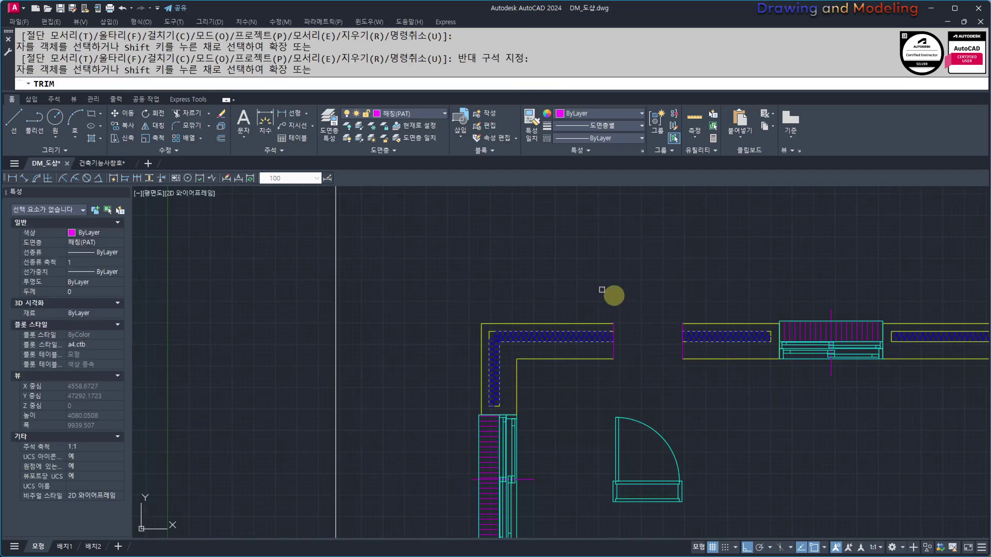
# Offset both jamb lines of the new door opening by 100 outward into the wall.
pyautogui.press('Escape')
pyautogui.write('op')
pyautogui.press('Escape')
pyautogui.write('o 100')
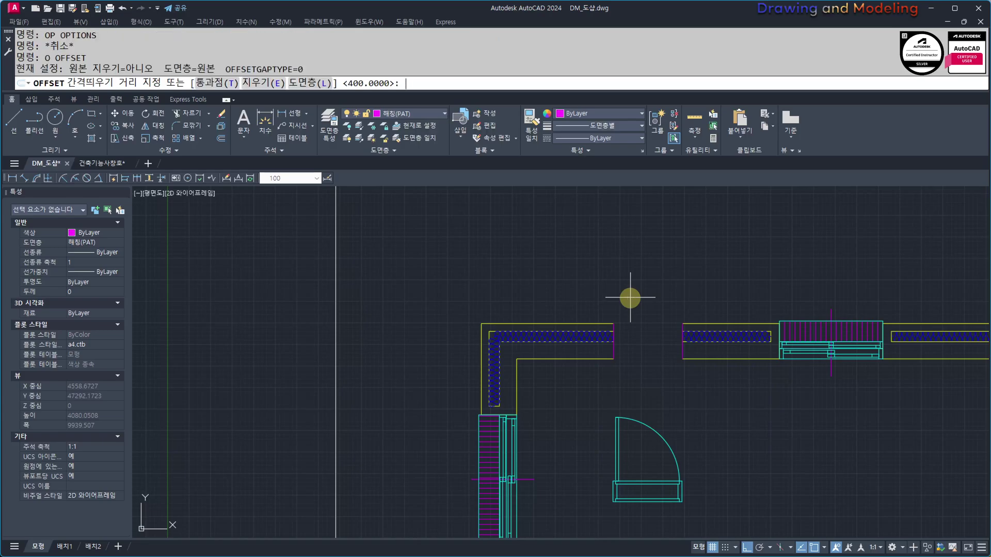
pyautogui.scroll(1, 676, 366)
pyautogui.scroll(1, 685, 365)
pyautogui.click(685, 319)
pyautogui.click(698, 330)
pyautogui.click(513, 327)
pyautogui.click(513, 327)
pyautogui.click(508, 326)
pyautogui.click(472, 327)
pyautogui.press('Escape')
pyautogui.press('Escape')
# Trim the insulation and the offset line at the left jamb so the insulation ends 100 short of the opening.
pyautogui.scroll(2, 468, 274)
pyautogui.write('tr')
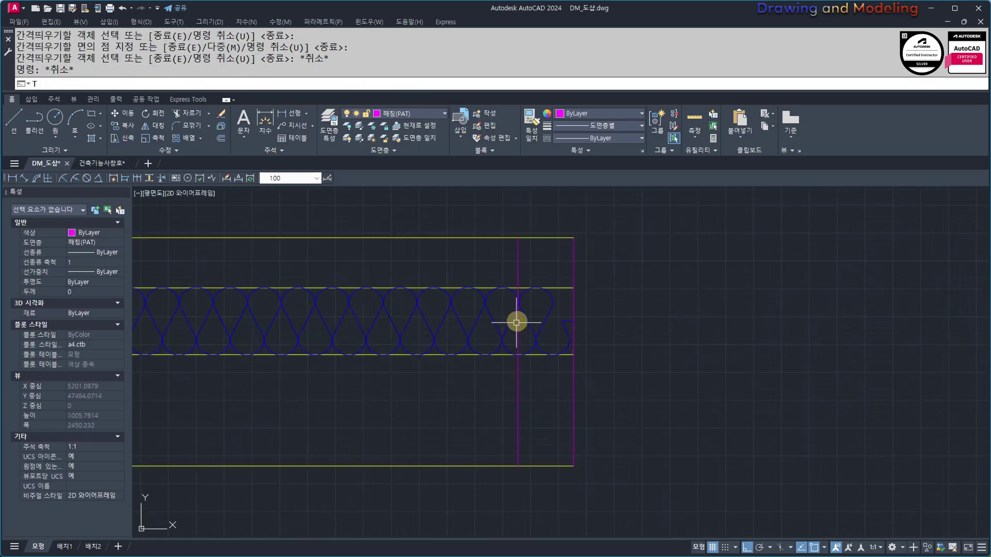
pyautogui.click(542, 287)
pyautogui.click(546, 333)
pyautogui.click(527, 392)
pyautogui.click(503, 373)
pyautogui.click(535, 254)
pyautogui.click(491, 272)
pyautogui.scroll(-2, 434, 320)
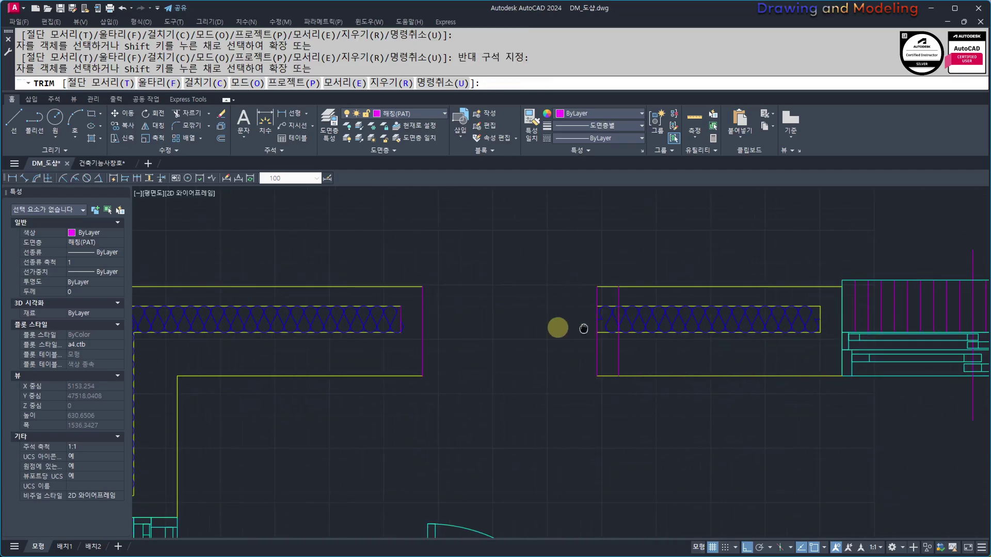
# Trim the insulation and the offset line at the right jamb so the insulation ends 100 short of the opening.
pyautogui.scroll(2, 798, 327)
pyautogui.press('Escape')
pyautogui.press('Escape')
pyautogui.write('tr')
pyautogui.click(515, 369)
pyautogui.click(486, 394)
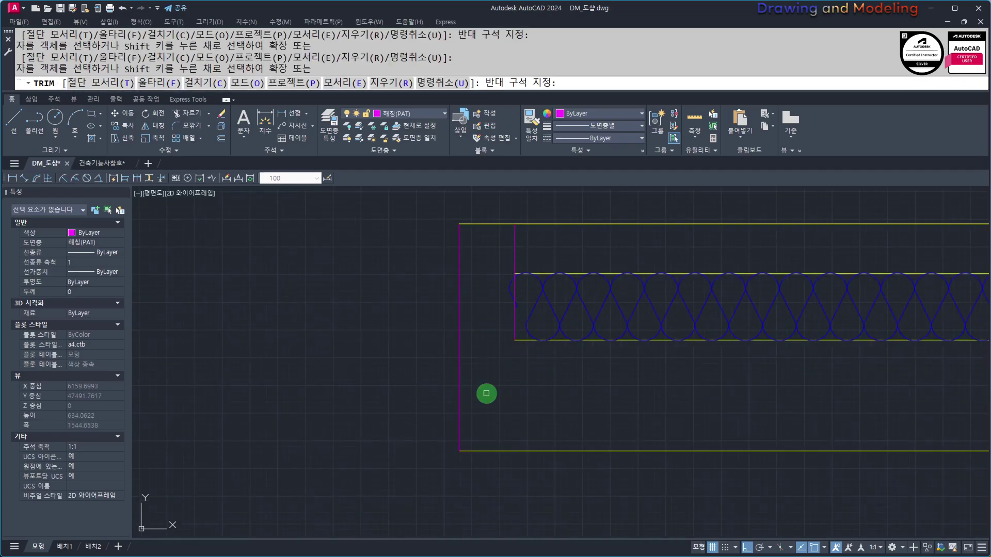
pyautogui.click(487, 255)
pyautogui.press('Escape')
pyautogui.press('Escape')
# Match the jamb and insulation end lines around the door opening to the yellow wall line's properties.
pyautogui.scroll(-3, 486, 311)
pyautogui.moveTo(420, 356); pyautogui.dragTo(499, 337, button='middle')
pyautogui.write('mm')
pyautogui.click(591, 327)
pyautogui.click(419, 222)
pyautogui.click(595, 357)
pyautogui.press('Escape')
pyautogui.press('Escape')
# Move the door block from its frame's lower-left corner to the inner left corner of the upper wall opening.
pyautogui.moveTo(455, 380); pyautogui.dragTo(555, 319, button='middle')
pyautogui.click(570, 398)
pyautogui.click(558, 408)
pyautogui.moveTo(586, 429); pyautogui.dragTo(628, 376, button='middle')
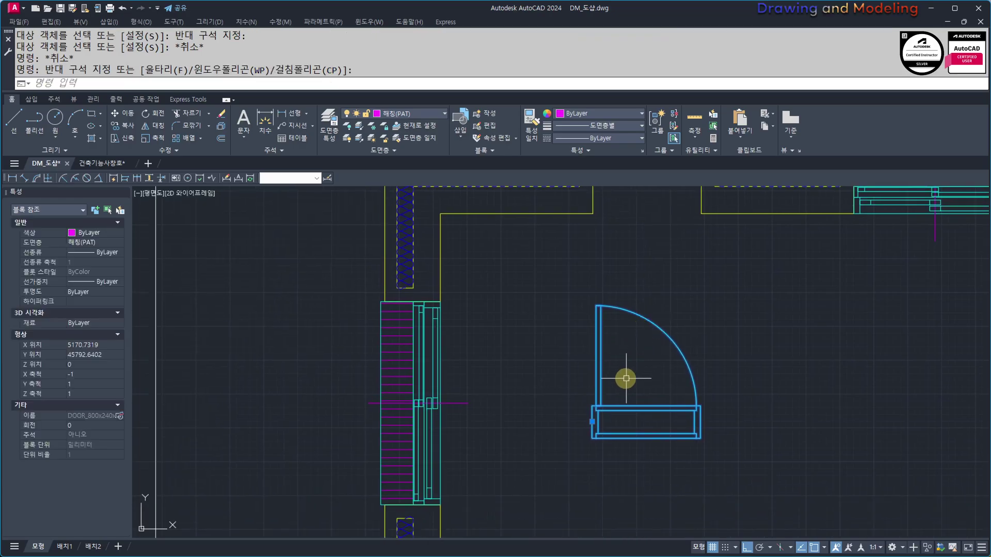
pyautogui.write('m')
pyautogui.press('Return')
pyautogui.click(592, 438)
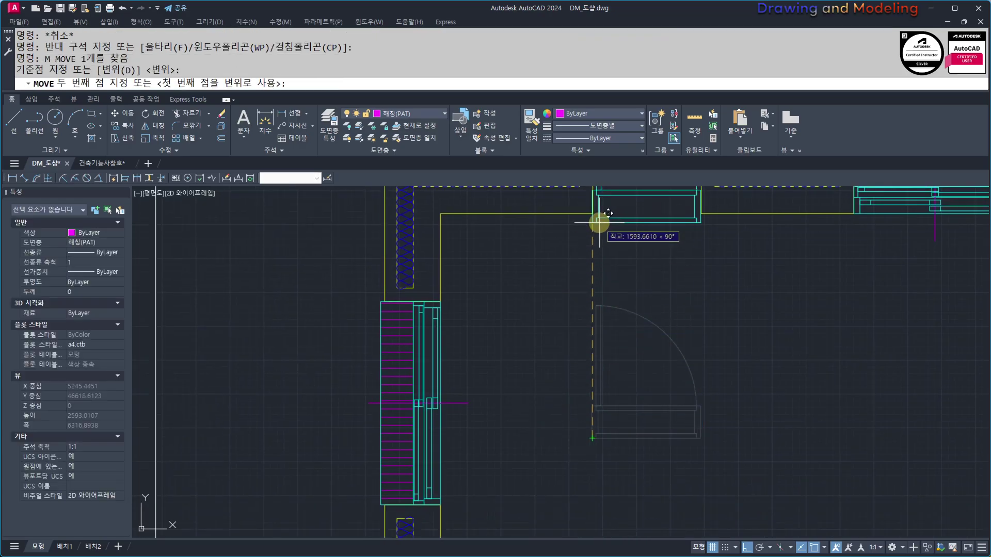
pyautogui.click(593, 213)
pyautogui.press('Escape')
pyautogui.press('Escape')
# Check the floor plan for remaining openings and examine the door and window blocks beside it.
pyautogui.scroll(-4, 622, 371)
pyautogui.moveTo(194, 382); pyautogui.dragTo(578, 383, button='middle')
pyautogui.moveTo(805, 356); pyautogui.dragTo(417, 349, button='middle')
pyautogui.scroll(5, 591, 338)
pyautogui.scroll(-7, 428, 316)
pyautogui.scroll(3, 511, 330)
pyautogui.moveTo(549, 376)
pyautogui.mouseDown(button='middle')
pyautogui.moveTo(549, 339)
pyautogui.moveTo(514, 356)
pyautogui.mouseUp(button='middle')
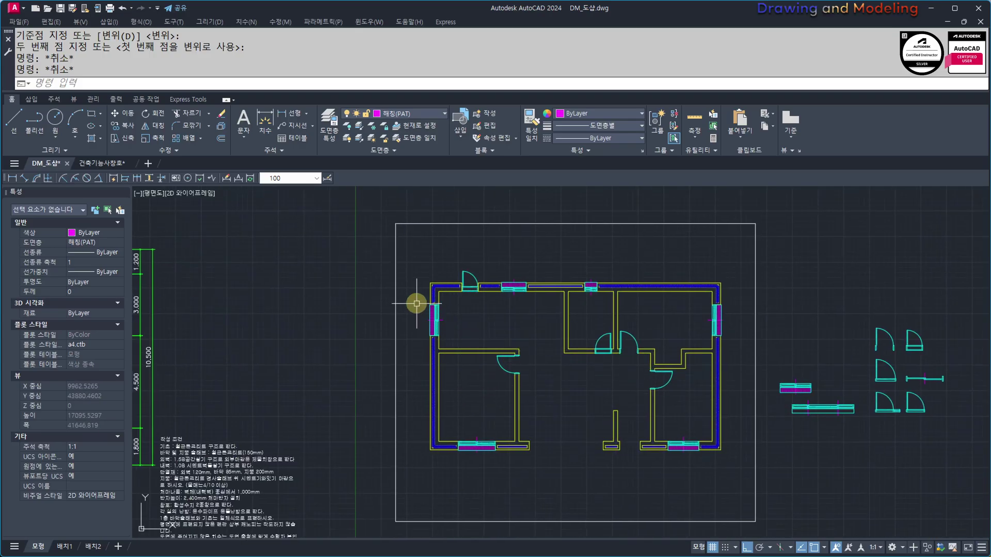
pyautogui.scroll(2, 875, 428)
pyautogui.moveTo(849, 428); pyautogui.dragTo(747, 354, button='middle')
pyautogui.scroll(4, 842, 302)
pyautogui.moveTo(871, 454); pyautogui.dragTo(839, 432, button='middle')
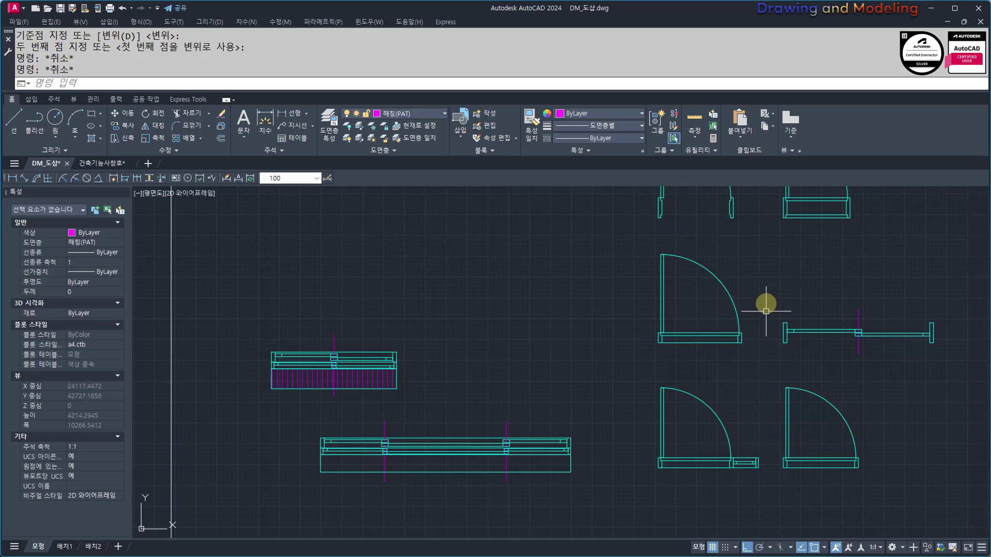
# Copy the widest plain single door block into the lower wall opening between the short wall stub and the lower-right room.
pyautogui.click(780, 267)
pyautogui.click(698, 344)
pyautogui.write('CC')
pyautogui.press('Return')
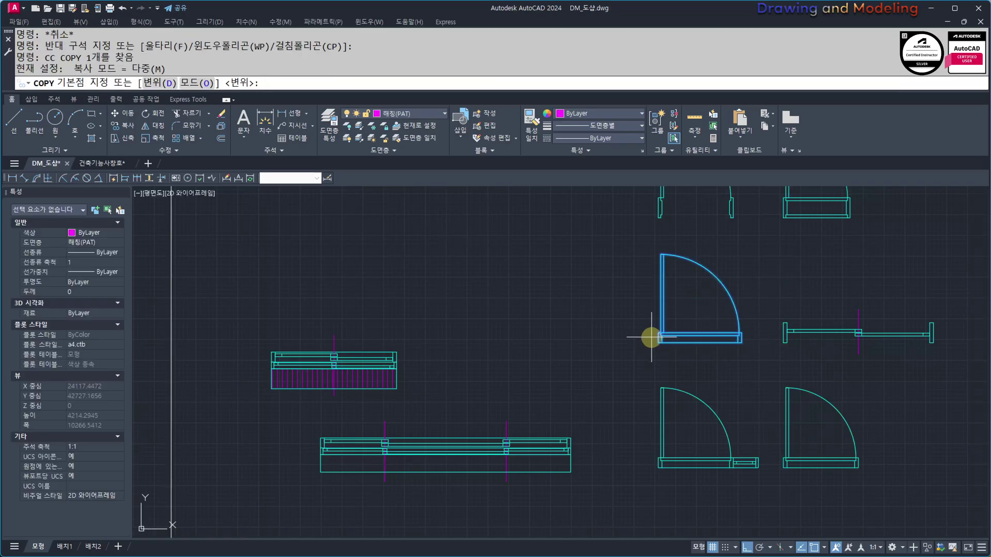
pyautogui.scroll(3, 652, 338)
pyautogui.click(664, 340)
pyautogui.scroll(-4, 670, 333)
pyautogui.scroll(3, 475, 376)
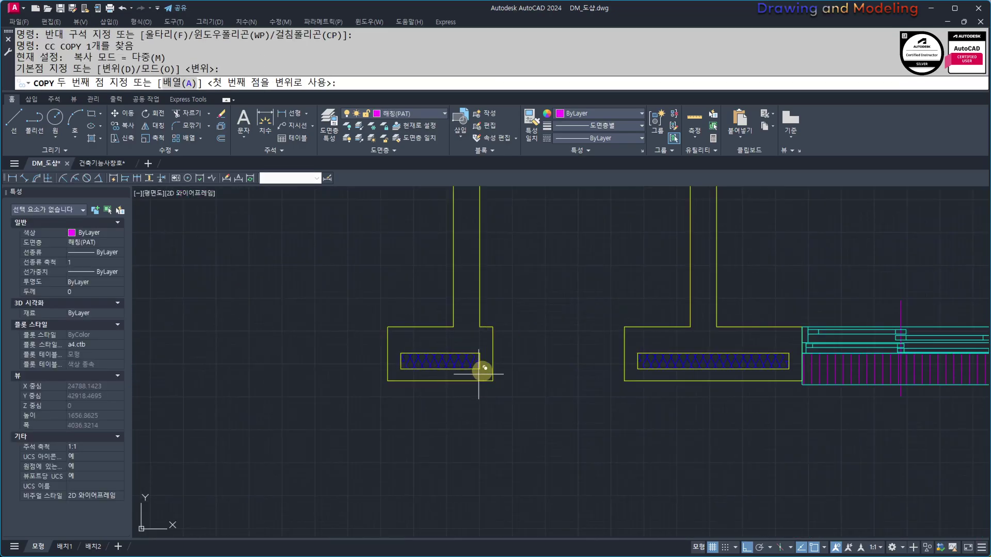
pyautogui.click(493, 354)
pyautogui.press('Escape')
pyautogui.press('Escape')
pyautogui.moveTo(538, 354); pyautogui.dragTo(610, 365, button='middle')
# Mirror the copied door about its frame's horizontal axis so it opens outward, erasing the source object.
pyautogui.write('MI')
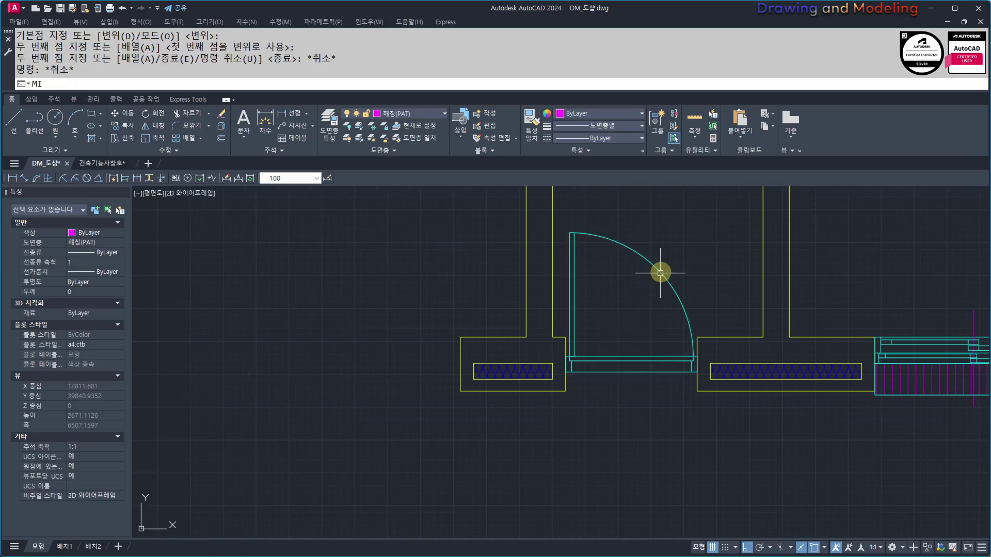
pyautogui.press('Return')
pyautogui.click(660, 275)
pyautogui.click(591, 377)
pyautogui.click(561, 366)
pyautogui.click(381, 354)
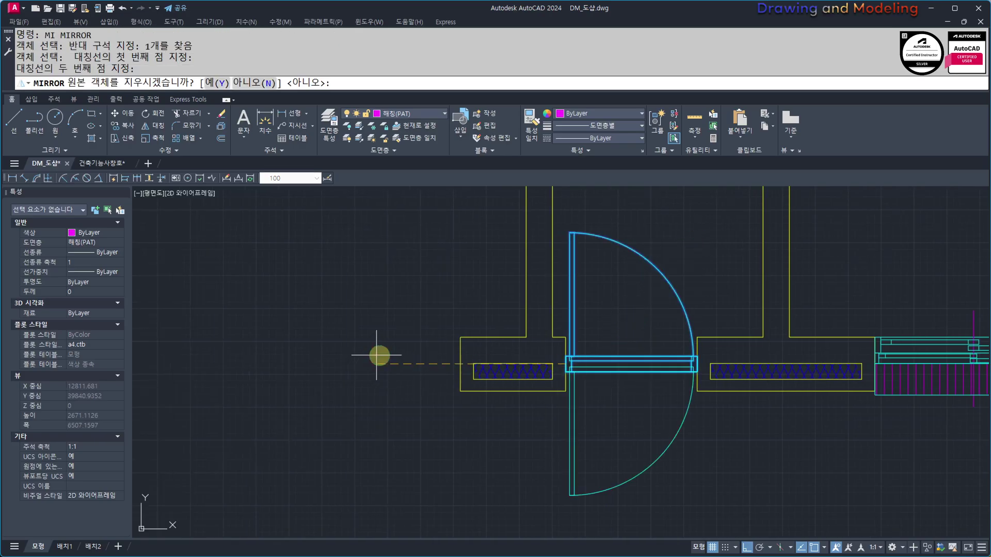
pyautogui.write('y')
pyautogui.press('Return')
pyautogui.press('Escape')
pyautogui.press('Escape')
pyautogui.scroll(-5, 380, 354)
pyautogui.moveTo(380, 353); pyautogui.dragTo(551, 363, button='middle')
pyautogui.scroll(2, 754, 333)
pyautogui.click(872, 334)
pyautogui.click(826, 294)
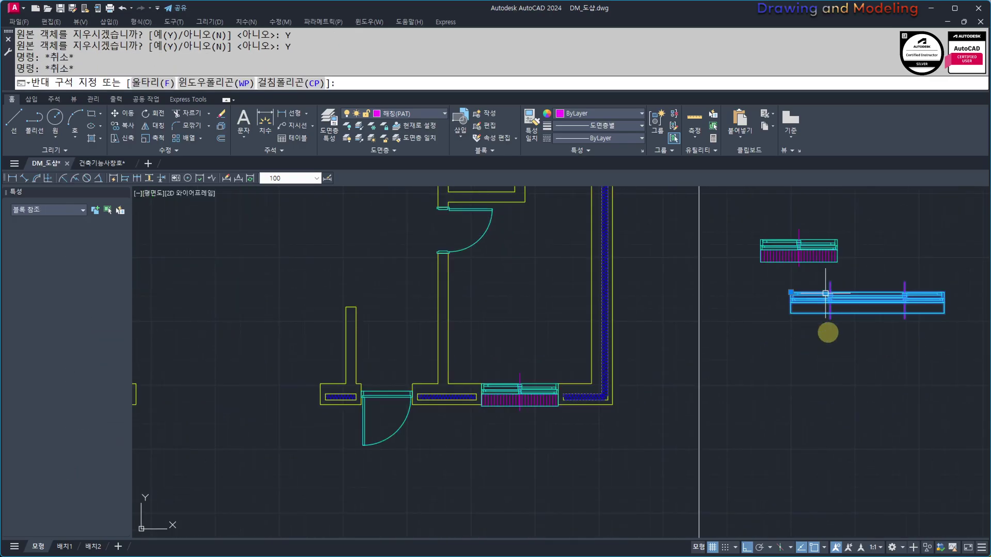
pyautogui.write('c')
pyautogui.press('Return')
pyautogui.scroll(1, 781, 283)
pyautogui.click(793, 299)
pyautogui.scroll(-4, 558, 331)
pyautogui.scroll(4, 244, 343)
pyautogui.moveTo(244, 342); pyautogui.dragTo(465, 320, button='middle')
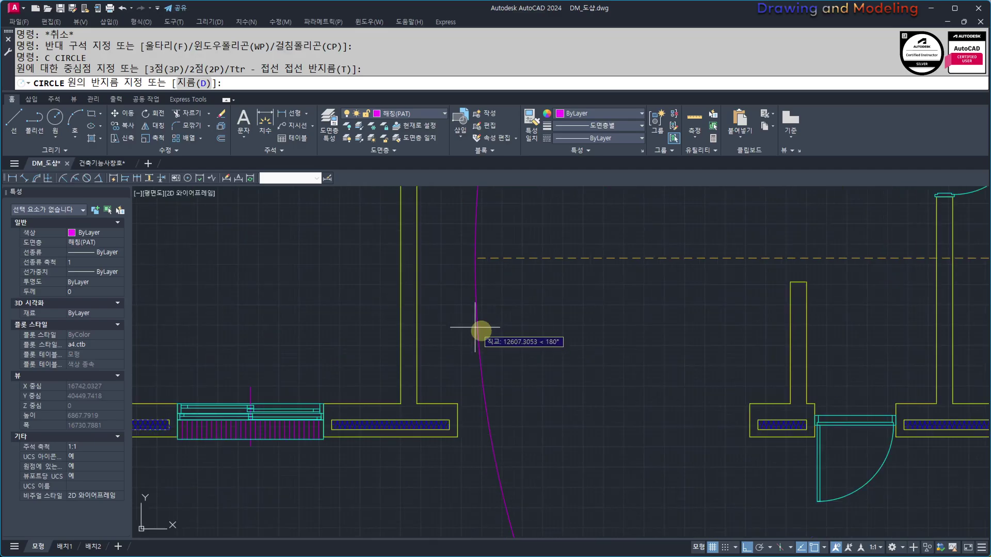
pyautogui.press('Escape')
pyautogui.press('Escape')
pyautogui.scroll(-6, 672, 361)
pyautogui.moveTo(814, 381); pyautogui.dragTo(674, 379, button='middle')
pyautogui.write('mm')
pyautogui.press('Escape')
pyautogui.scroll(4, 774, 356)
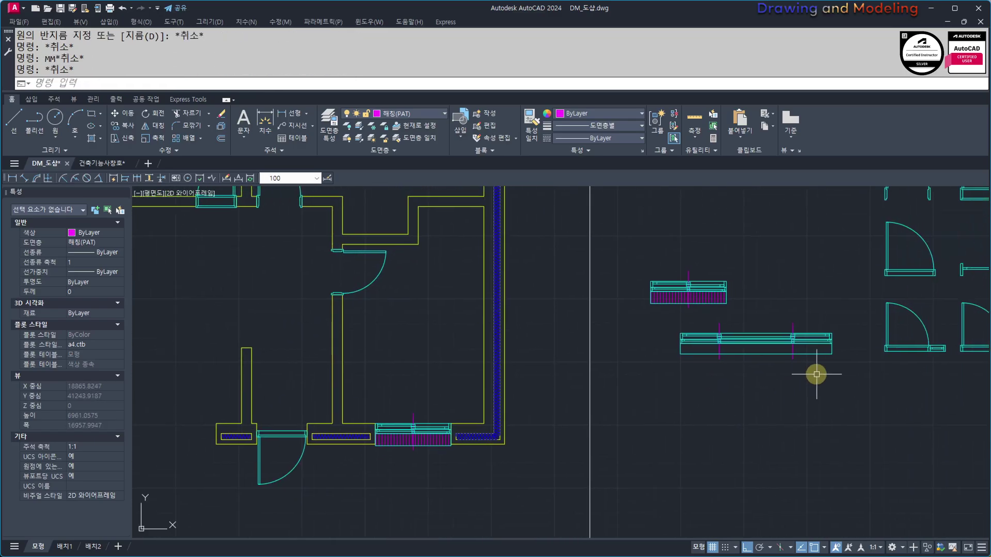
# Move the long window block from beside the plan to the inner left corner of the wide lower wall opening.
pyautogui.write('m')
pyautogui.click(787, 283)
pyautogui.click(741, 362)
pyautogui.press('space')
pyautogui.scroll(2, 652, 327)
pyautogui.click(725, 343)
pyautogui.scroll(-3, 545, 356)
pyautogui.moveTo(387, 363); pyautogui.dragTo(679, 359, button='middle')
pyautogui.scroll(2, 491, 388)
pyautogui.click(461, 418)
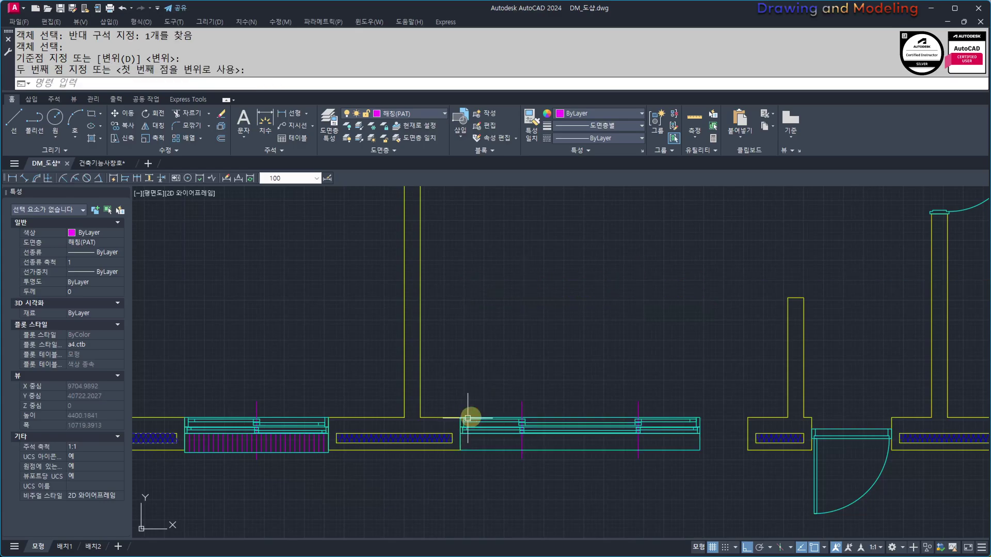
pyautogui.press('Escape')
# Toggle Ortho while moving the long window block out of the wall opening to the free space just above it.
pyautogui.moveTo(665, 414); pyautogui.dragTo(634, 396, button='middle')
pyautogui.click(584, 415)
pyautogui.moveTo(584, 416); pyautogui.dragTo(621, 417, button='middle')
pyautogui.write('m')
pyautogui.press('Return')
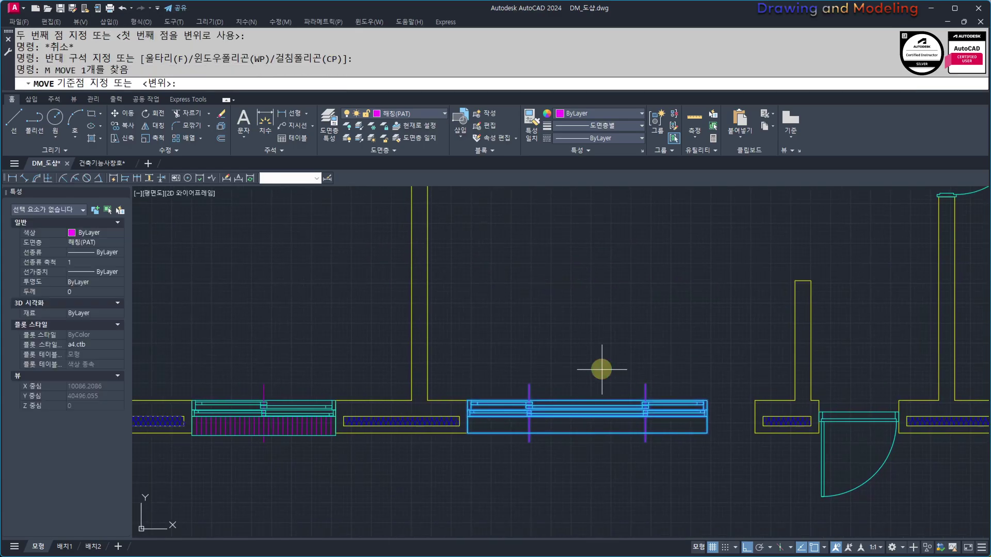
pyautogui.click(602, 369)
pyautogui.press('F8')
pyautogui.press('Escape')
pyautogui.press('Escape')
pyautogui.moveTo(626, 317); pyautogui.dragTo(605, 333, button='middle')
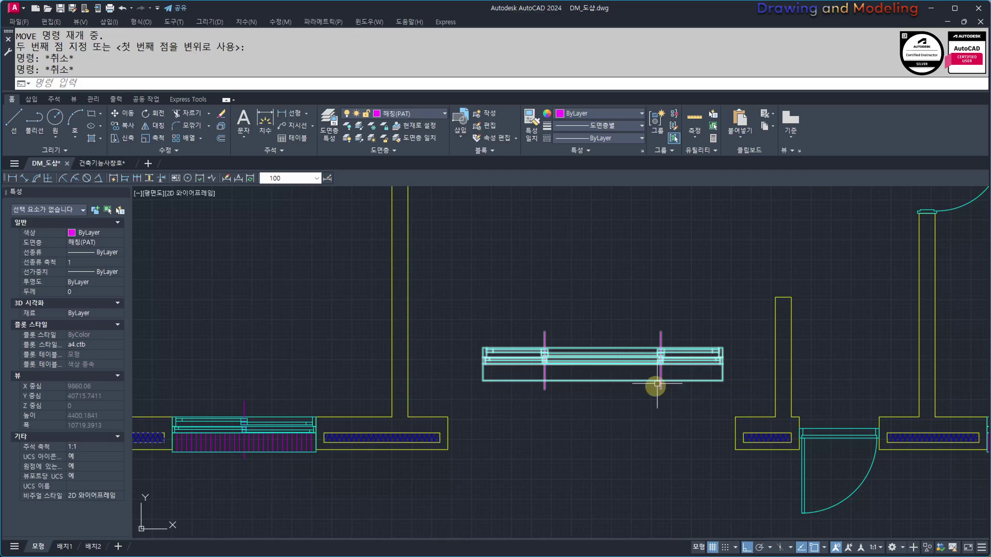
# Explode the long window block above the wide lower wall opening.
pyautogui.click(614, 312)
pyautogui.click(528, 401)
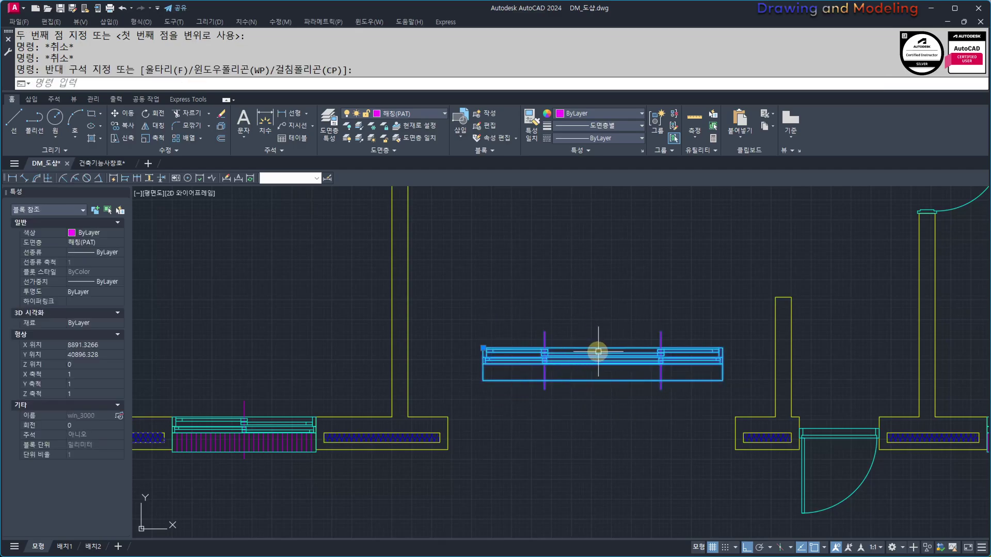
pyautogui.write('x')
pyautogui.press('Return')
# Copy all the exploded window pieces with a base point at the midpoint of the frame's upper edge.
pyautogui.click(453, 274)
pyautogui.click(734, 409)
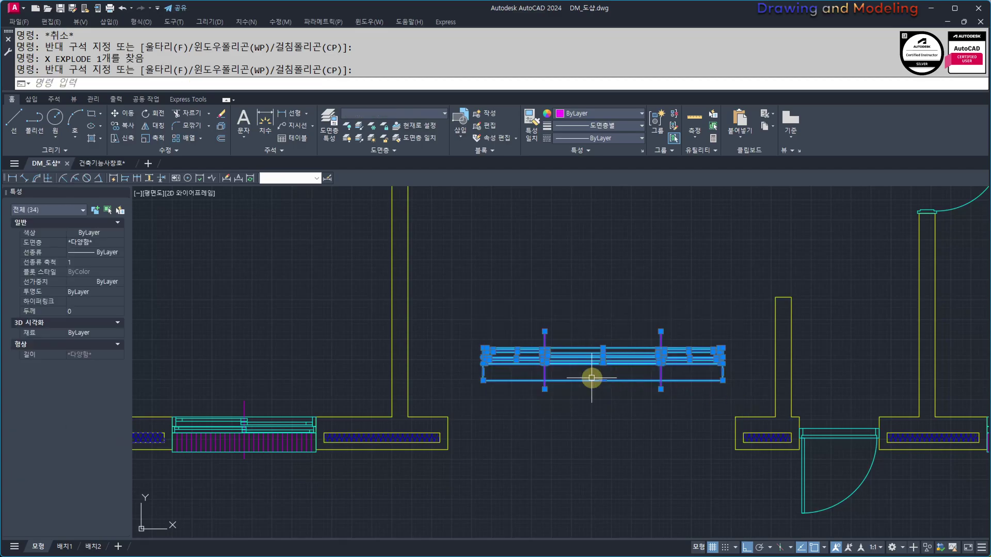
pyautogui.moveTo(545, 387); pyautogui.dragTo(593, 388, button='middle')
pyautogui.moveTo(692, 404); pyautogui.dragTo(688, 410, button='middle')
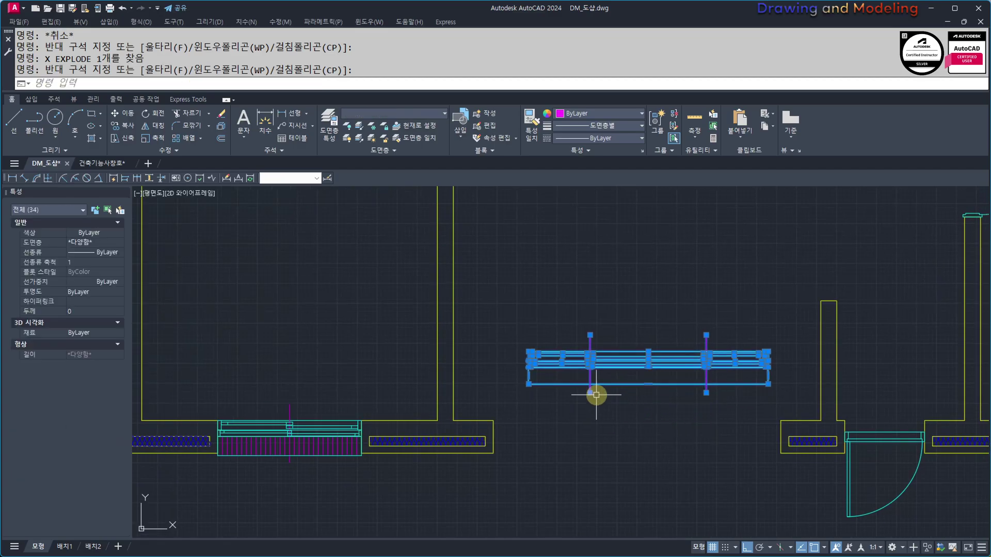
pyautogui.hotkey('ctrl', 'shift', 'c')
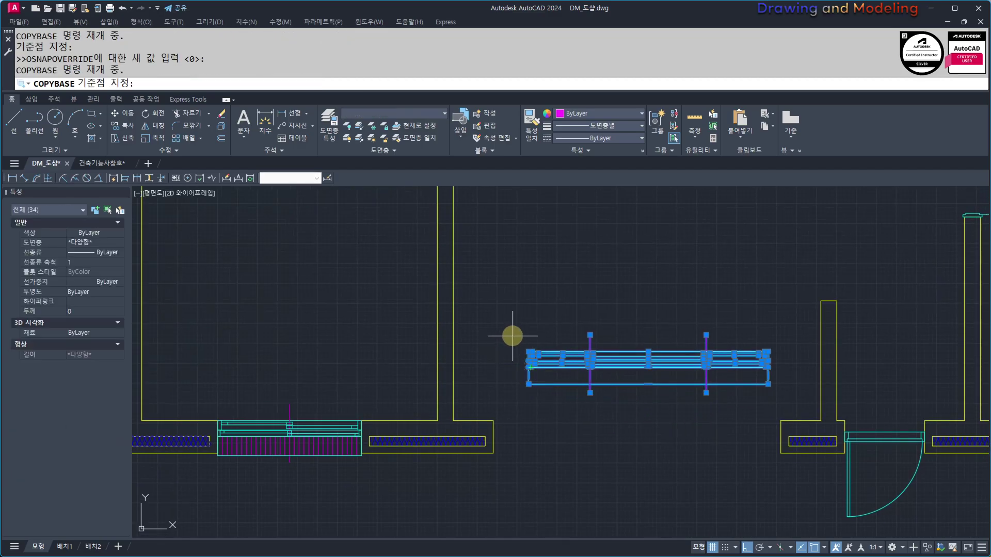
pyautogui.scroll(4, 543, 350)
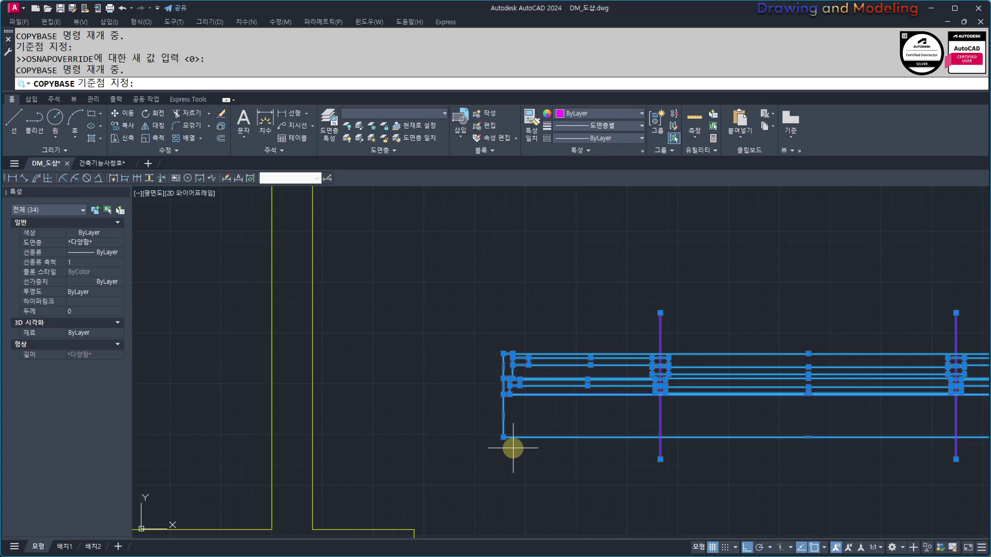
pyautogui.moveTo(840, 349); pyautogui.dragTo(712, 340, button='middle')
pyautogui.scroll(2, 715, 338)
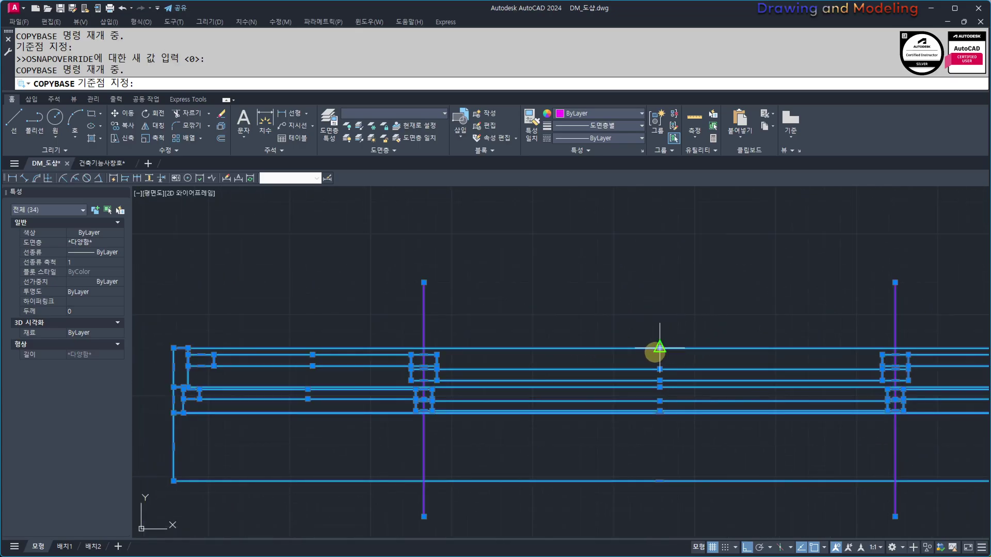
pyautogui.click(659, 348)
# Paste the copied window pieces as a block in the free space above the exploded window.
pyautogui.scroll(-7, 653, 397)
pyautogui.hotkey('ctrl', 'shift', 'v')
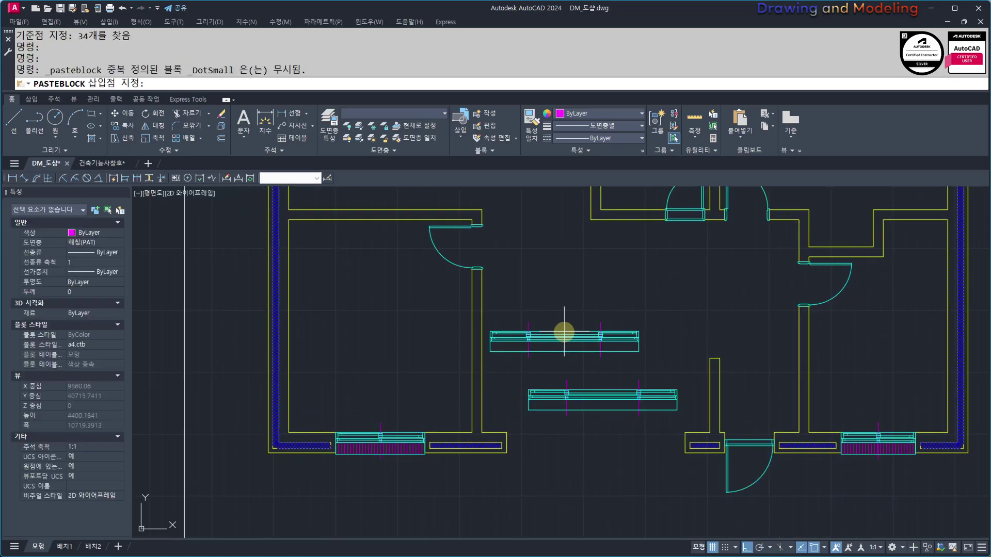
pyautogui.click(602, 315)
pyautogui.press('Escape')
pyautogui.press('Escape')
# Erase the original exploded window pieces below the pasted block.
pyautogui.click(513, 357)
pyautogui.click(687, 416)
pyautogui.click(663, 426)
pyautogui.click(552, 372)
pyautogui.moveTo(546, 393)
pyautogui.mouseDown(button='middle')
pyautogui.moveTo(602, 372)
pyautogui.moveTo(661, 289)
pyautogui.mouseUp(button='middle')
pyautogui.press('Delete')
# Move the pasted window block by its upper-edge midpoint to mid-between the two inner corners of the wide lower opening.
pyautogui.click(646, 379)
pyautogui.click(598, 293)
pyautogui.scroll(2, 635, 366)
pyautogui.write('M')
pyautogui.press('Return')
pyautogui.click(615, 277)
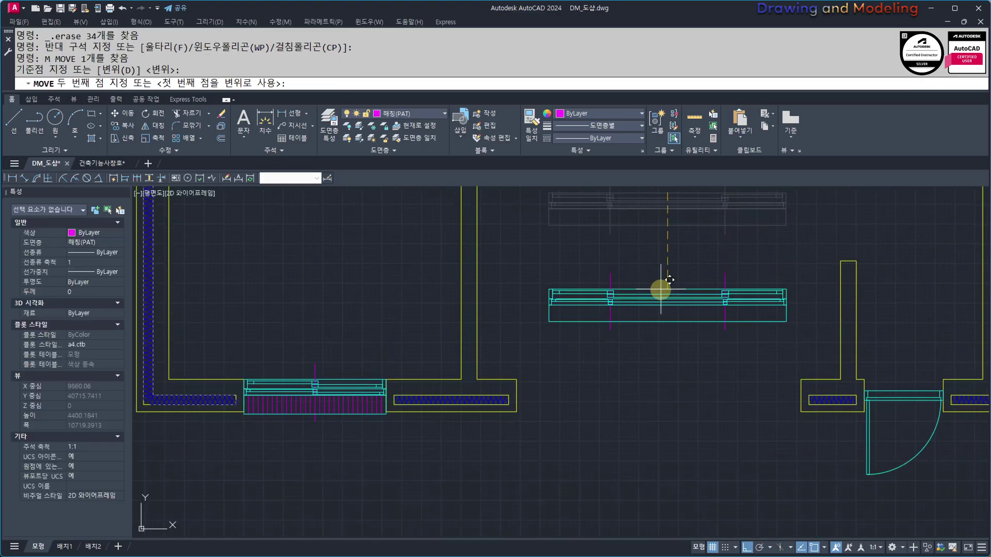
pyautogui.keyDown('shift'); pyautogui.rightClick(654, 343); pyautogui.keyUp('shift')
pyautogui.click(694, 129)
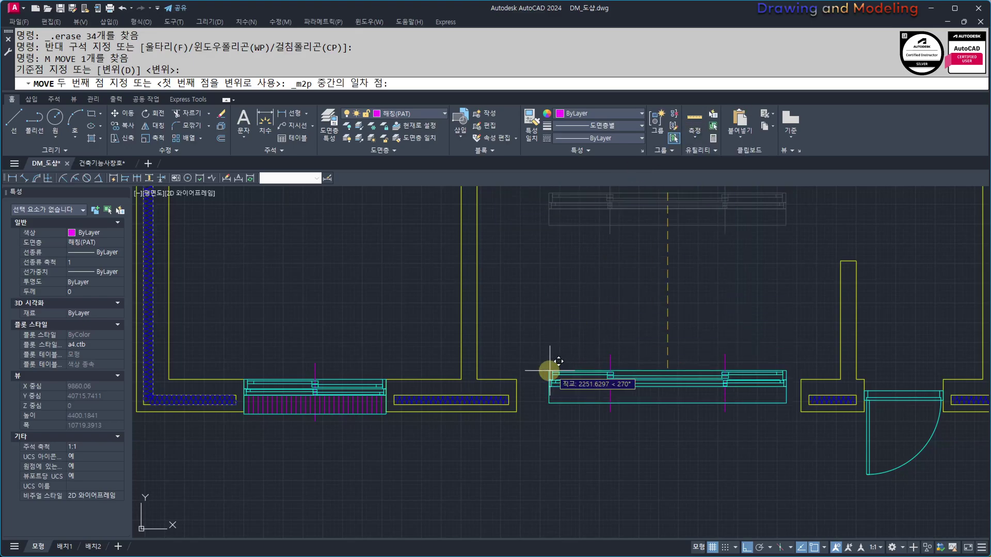
pyautogui.click(516, 380)
pyautogui.click(800, 380)
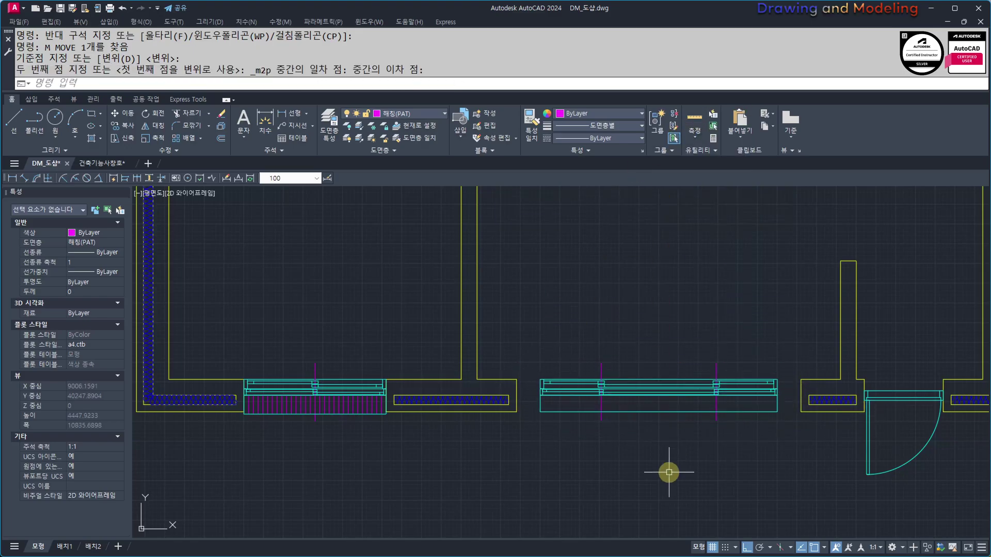
# Open the centred window block for in-place editing with REFEDIT.
pyautogui.scroll(3, 598, 337)
pyautogui.click(542, 422)
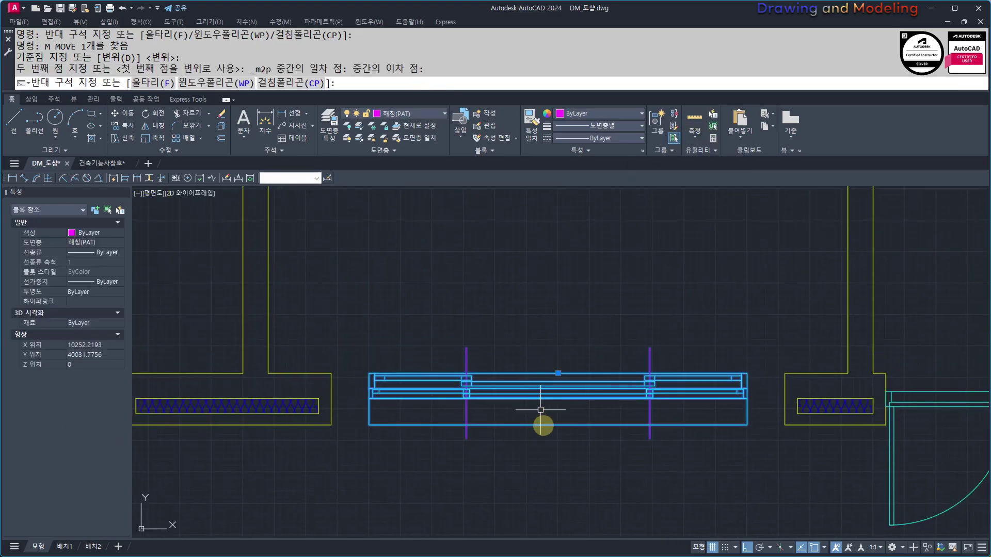
pyautogui.doubleClick(543, 375)
pyautogui.press('Escape')
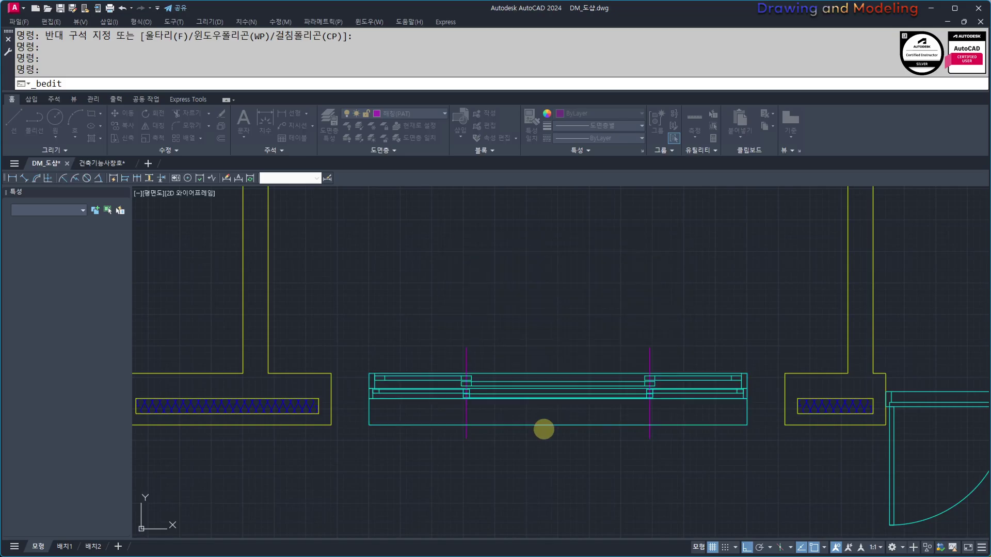
pyautogui.write('REF')
pyautogui.press('Return')
pyautogui.click(535, 373)
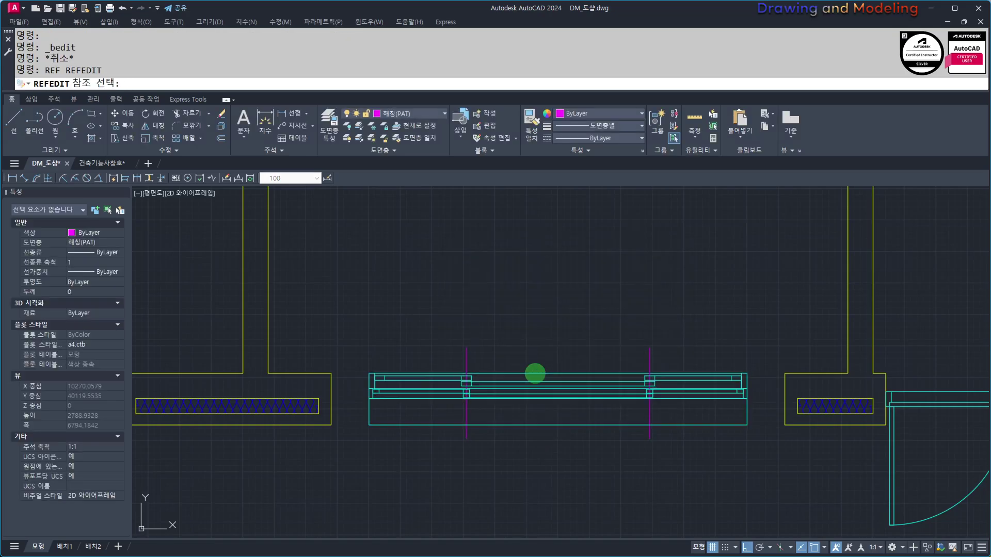
pyautogui.click(557, 393)
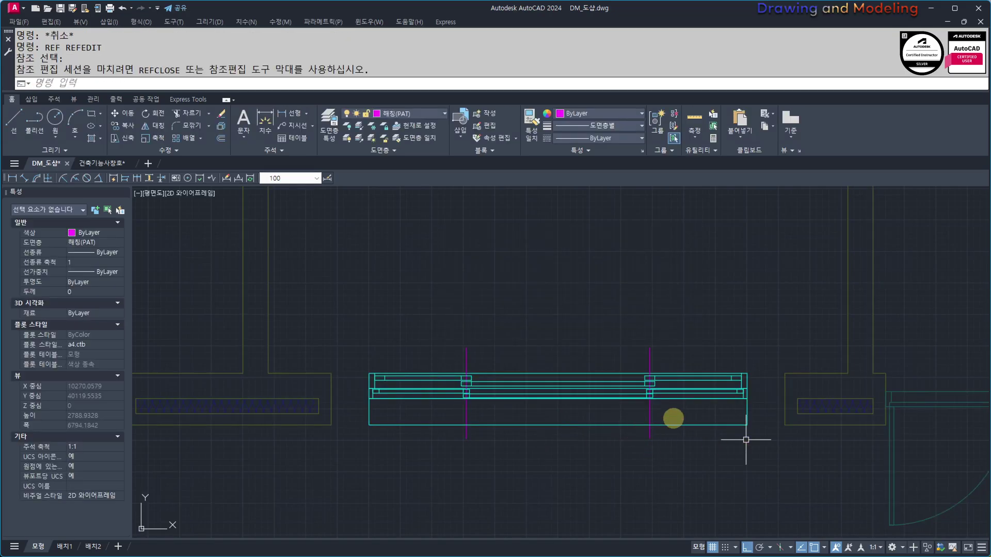
# Stretch the right end of the window frame to the right jamb of the wall opening.
pyautogui.scroll(4, 657, 420)
pyautogui.write('S')
pyautogui.press('Return')
pyautogui.click(651, 262)
pyautogui.click(535, 436)
pyautogui.press('Return')
pyautogui.click(604, 293)
pyautogui.click(701, 293)
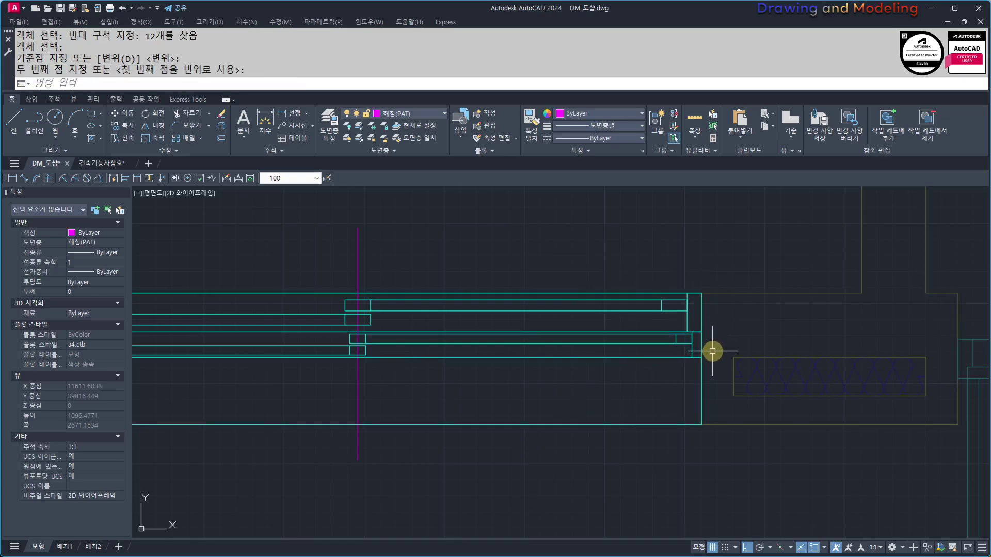
pyautogui.moveTo(733, 316); pyautogui.dragTo(707, 351, button='middle')
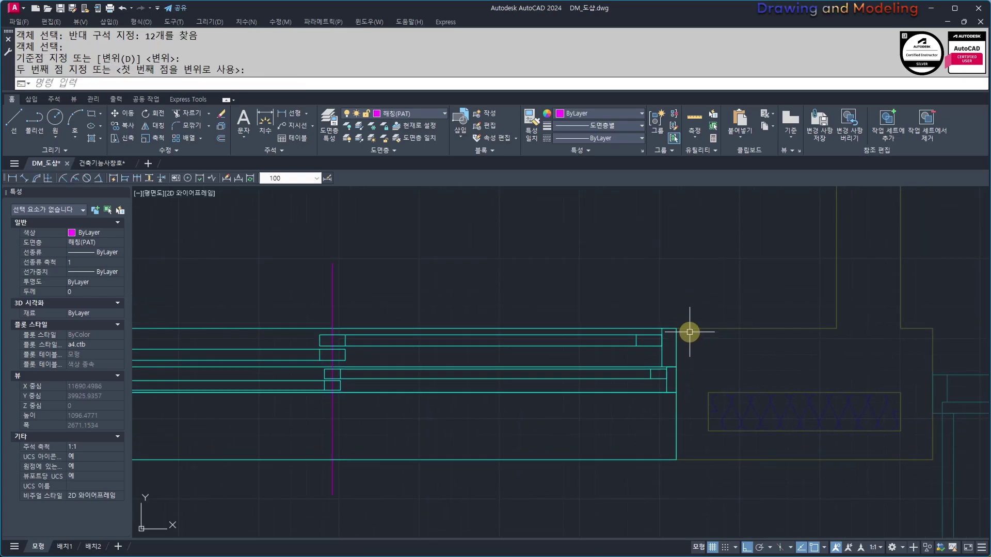
pyautogui.scroll(-4, 677, 353)
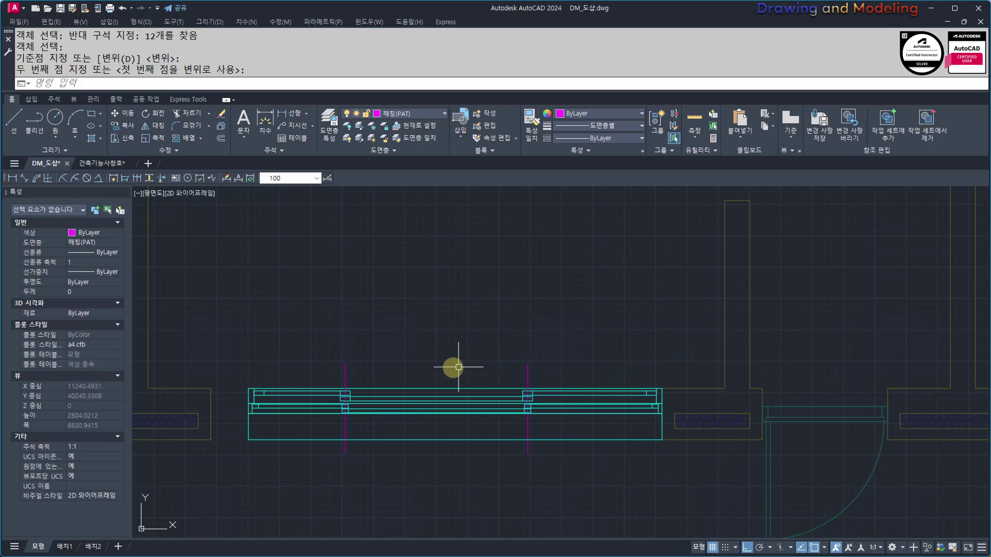
pyautogui.scroll(4, 278, 392)
pyautogui.write('s')
pyautogui.press('Return')
pyautogui.click(541, 287)
pyautogui.click(504, 392)
pyautogui.press('Return')
pyautogui.click(470, 333)
pyautogui.press('Escape')
# Stretch the left end of the window frame to the left jamb of the wall opening.
pyautogui.write('s')
pyautogui.press('Return')
pyautogui.click(540, 303)
pyautogui.click(457, 482)
pyautogui.press('Return')
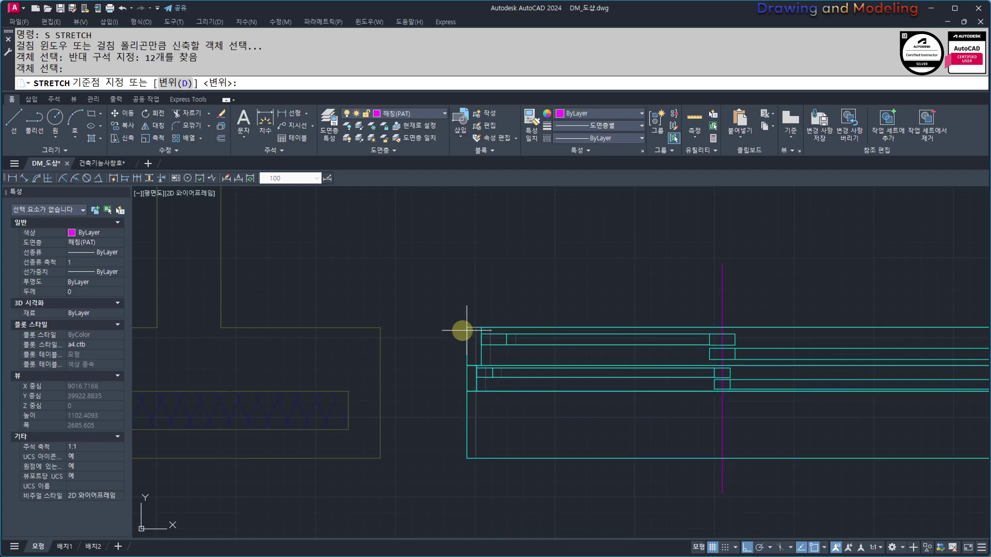
pyautogui.click(480, 328)
pyautogui.click(381, 328)
# Divide the upper line inside the window frame into four equal segments with point markers.
pyautogui.scroll(-4, 425, 365)
pyautogui.moveTo(534, 365); pyautogui.dragTo(526, 377, button='middle')
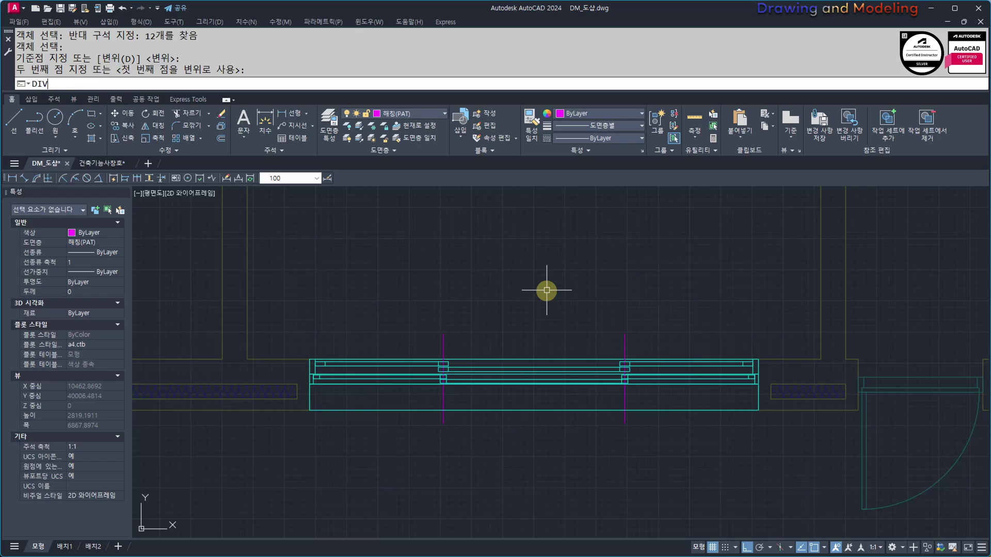
pyautogui.press('Return')
pyautogui.click(522, 356)
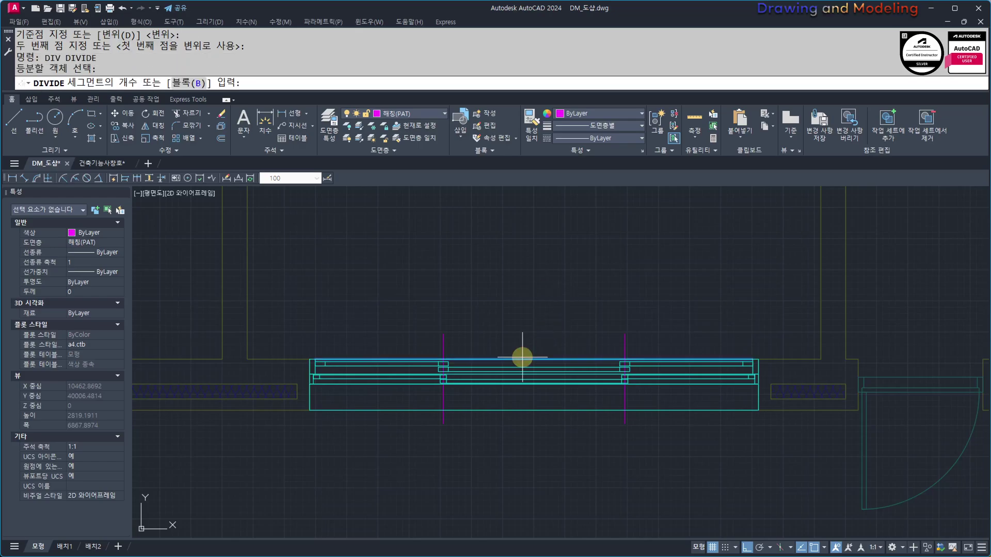
pyautogui.press('Return')
pyautogui.press('Escape')
pyautogui.press('Escape')
# Stretch the left sash overlap and its centre line to the first division point.
pyautogui.scroll(2, 373, 377)
pyautogui.write('s')
pyautogui.press('Return')
pyautogui.click(524, 255)
pyautogui.click(469, 472)
pyautogui.press('Return')
pyautogui.scroll(3, 485, 357)
pyautogui.click(483, 323)
pyautogui.click(362, 324)
pyautogui.press('Escape')
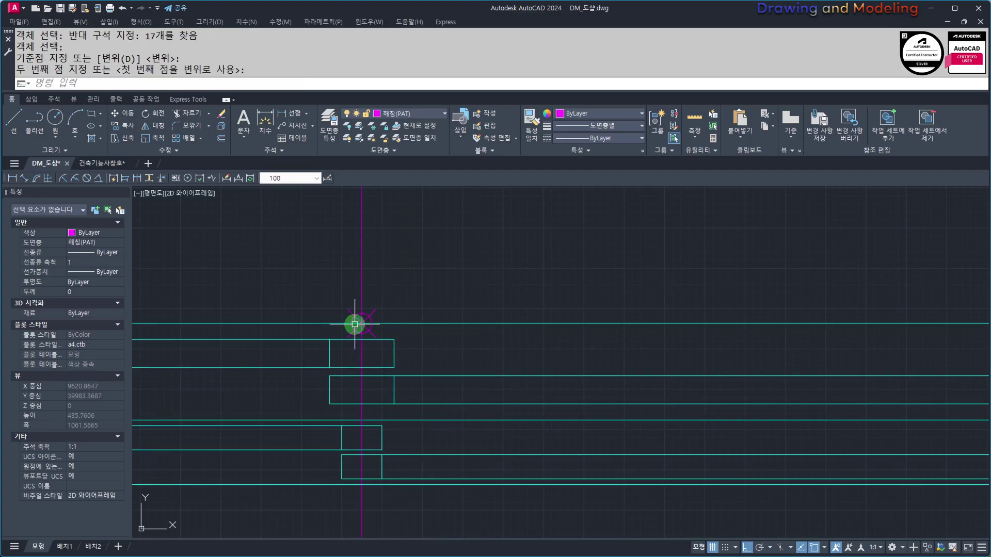
# Erase the point marker at the left sash overlap.
pyautogui.click(346, 305)
pyautogui.click(372, 338)
pyautogui.write('e')
pyautogui.scroll(-4, 392, 343)
pyautogui.press('Escape')
# Stretch the right sash overlap and its centre line to the last division point.
pyautogui.moveTo(568, 343); pyautogui.dragTo(257, 331, button='middle')
pyautogui.write('s')
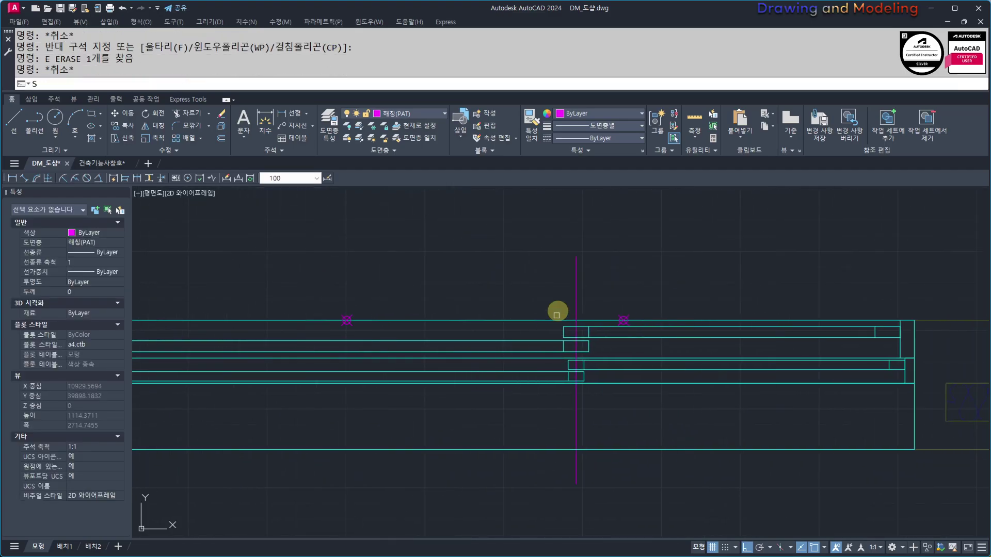
pyautogui.click(598, 216)
pyautogui.click(597, 381)
pyautogui.press('Return')
pyautogui.scroll(4, 575, 338)
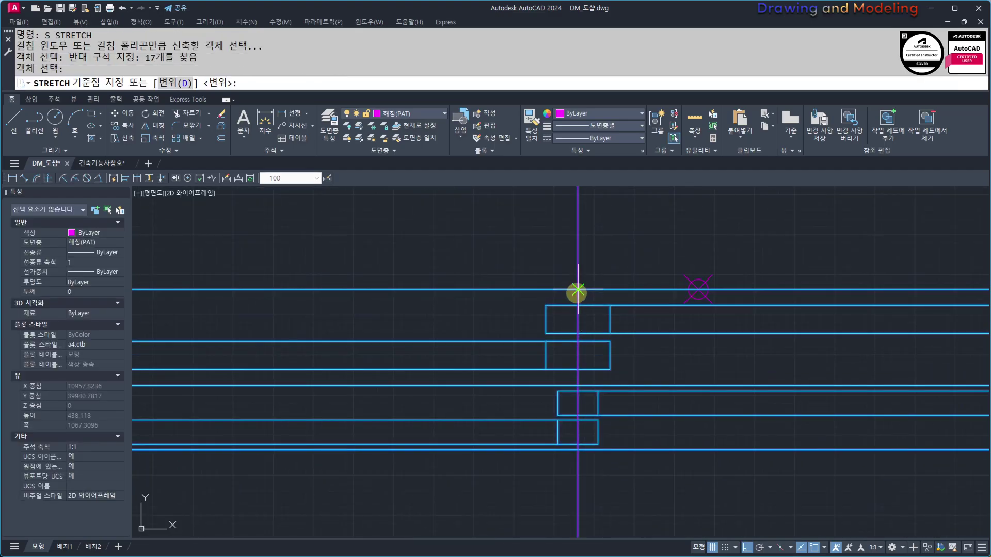
pyautogui.click(577, 290)
pyautogui.click(697, 290)
pyautogui.press('Escape')
pyautogui.press('Escape')
# Erase the remaining point markers at the right sash overlap and at the middle of the frame.
pyautogui.click(655, 249)
pyautogui.click(707, 314)
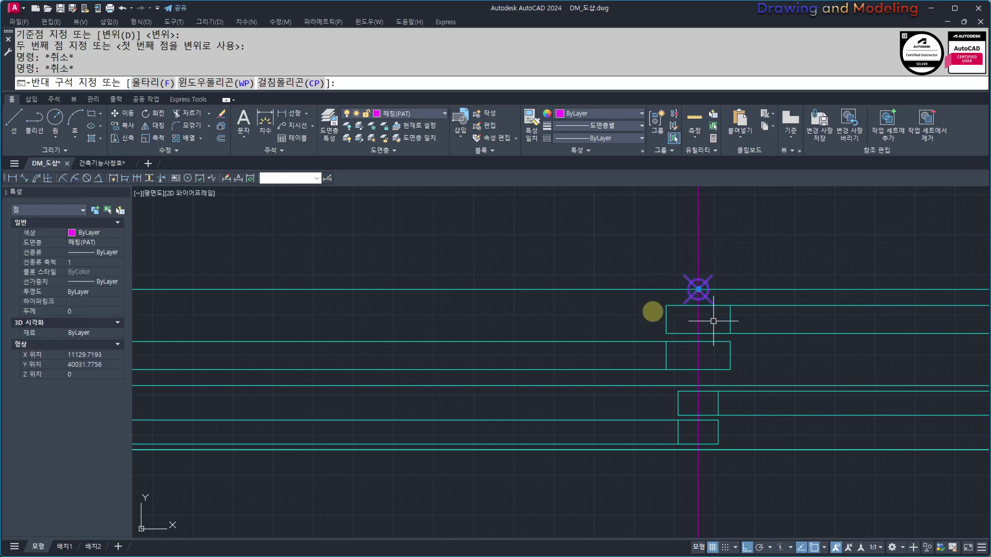
pyautogui.write('e')
pyautogui.scroll(-4, 676, 317)
pyautogui.press('Escape')
pyautogui.click(544, 299)
pyautogui.click(652, 387)
pyautogui.write('e')
pyautogui.moveTo(665, 385); pyautogui.dragTo(607, 382, button='middle')
pyautogui.press('Escape')
pyautogui.press('Escape')
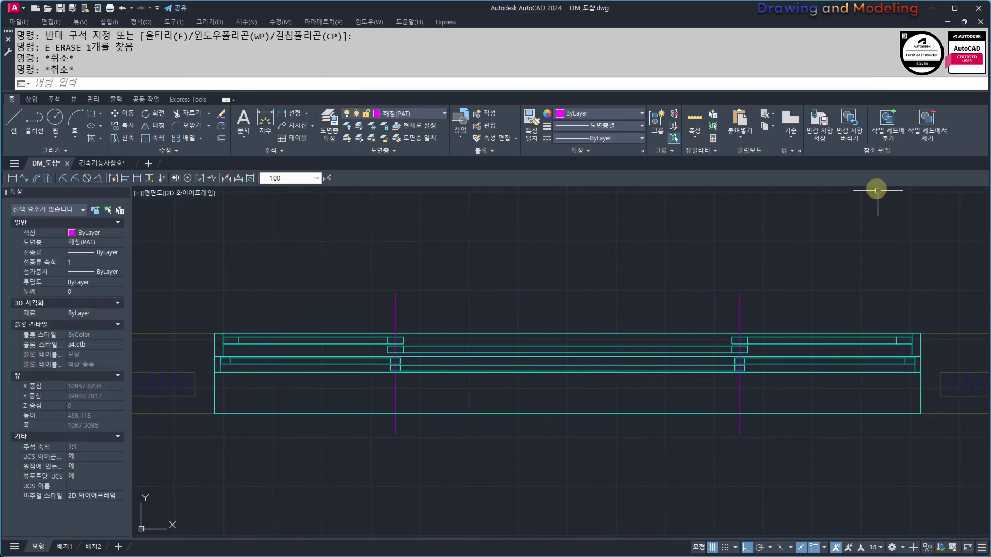
# Save the in-place edits back to the window block.
pyautogui.click(819, 126)
pyautogui.click(517, 309)
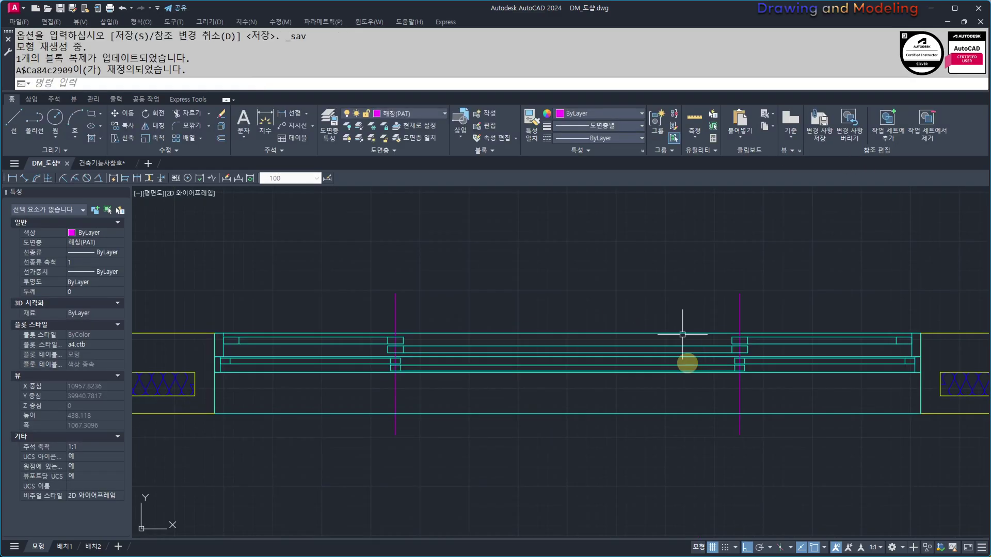
pyautogui.scroll(-3, 675, 349)
pyautogui.scroll(4, 674, 371)
pyautogui.scroll(2, 568, 361)
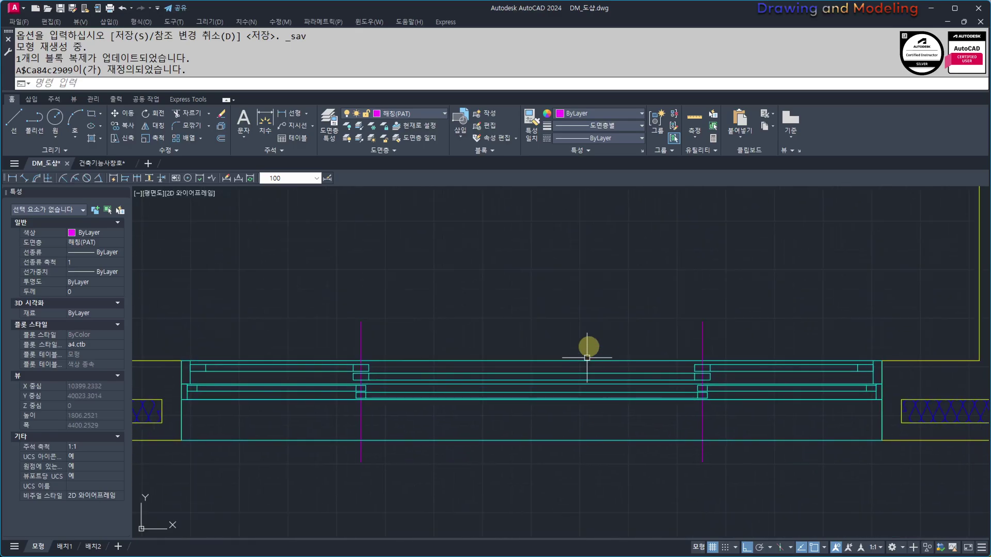
pyautogui.click(733, 327)
pyautogui.click(683, 349)
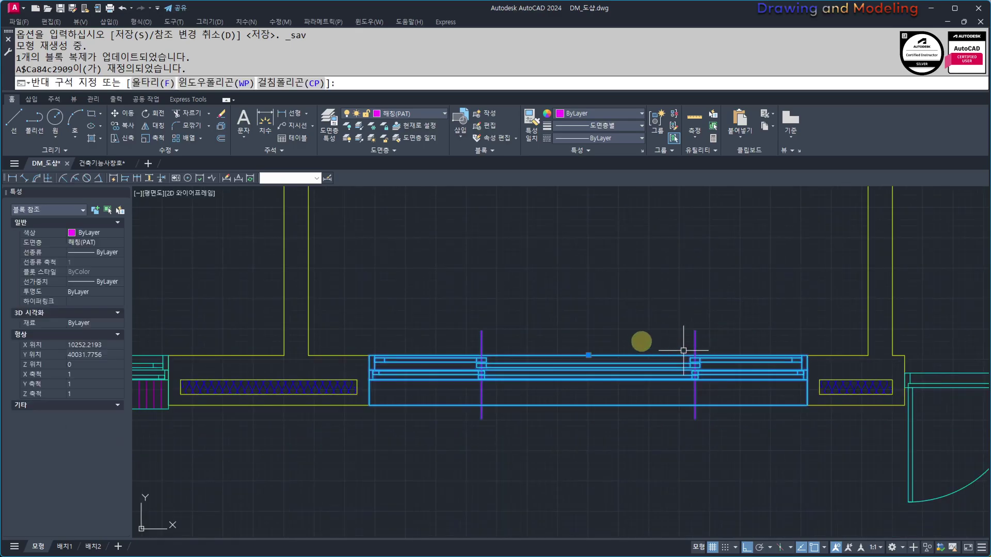
pyautogui.doubleClick(607, 320)
pyautogui.press('Escape')
pyautogui.press('Escape')
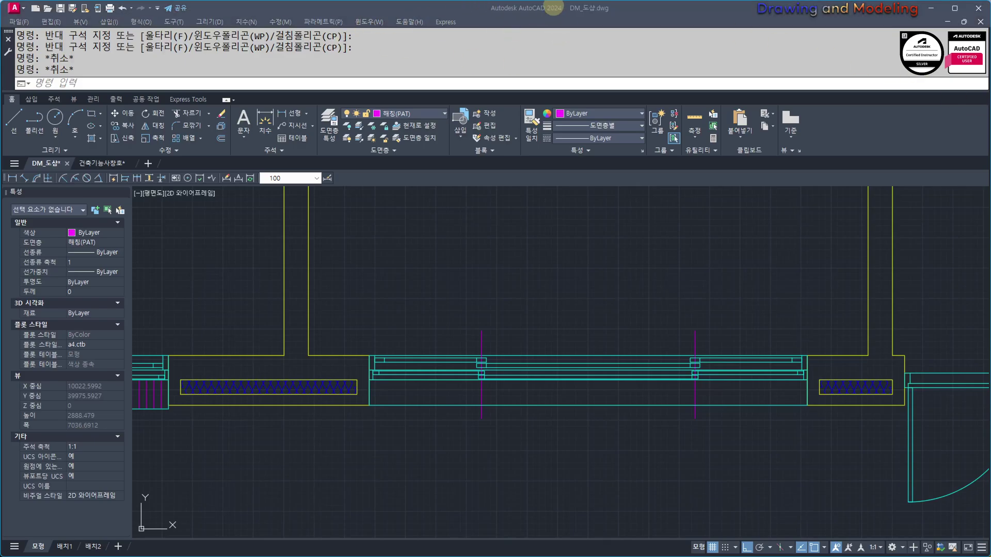
pyautogui.press('Escape')
pyautogui.press('Escape')
pyautogui.click(682, 178)
pyautogui.click(601, 284)
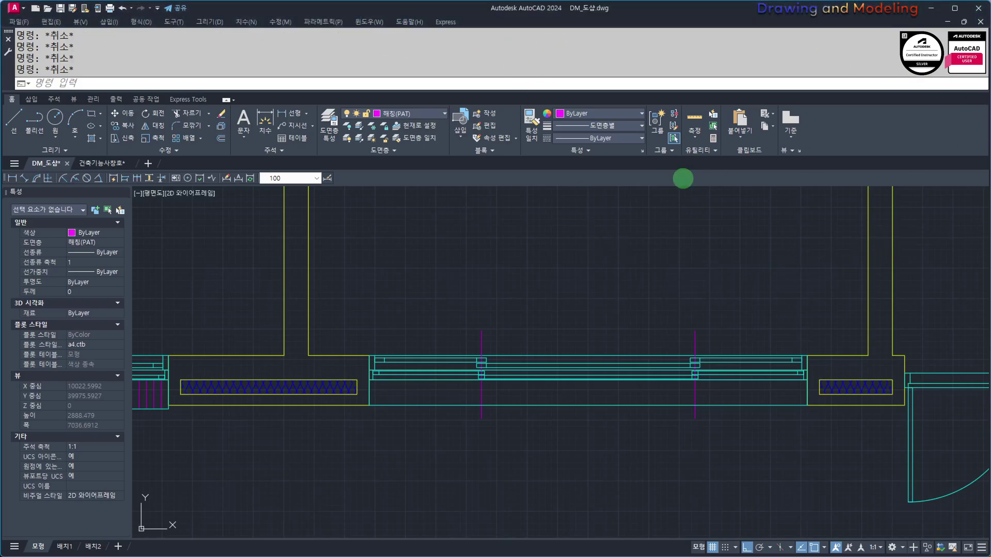
pyautogui.press('Escape')
pyautogui.press('Escape')
# Save the floor plan drawing.
pyautogui.scroll(-3, 600, 287)
pyautogui.moveTo(629, 296); pyautogui.dragTo(622, 320, button='middle')
pyautogui.scroll(-2, 564, 298)
pyautogui.moveTo(564, 301); pyautogui.dragTo(576, 362, button='middle')
pyautogui.hotkey('ctrl', 's')
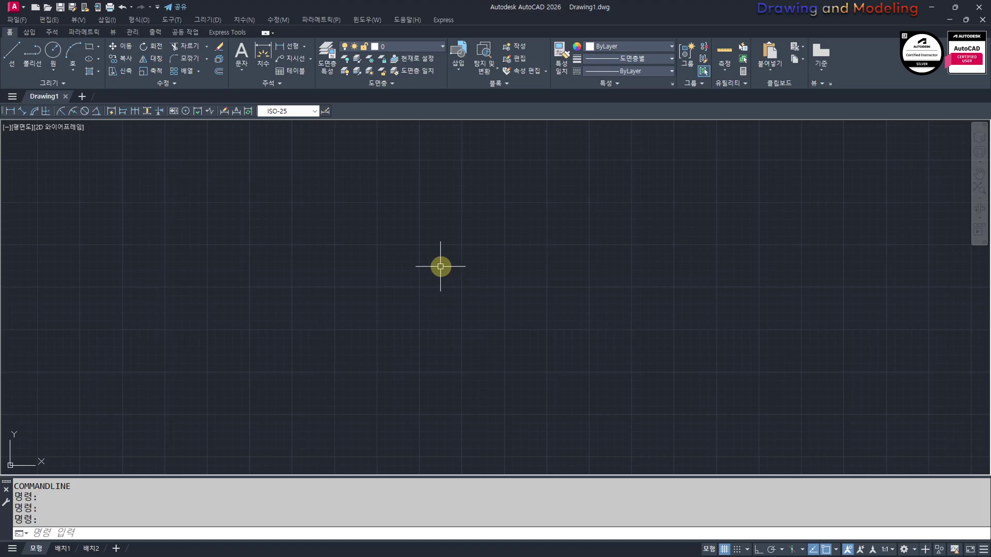
pyautogui.click(565, 215)
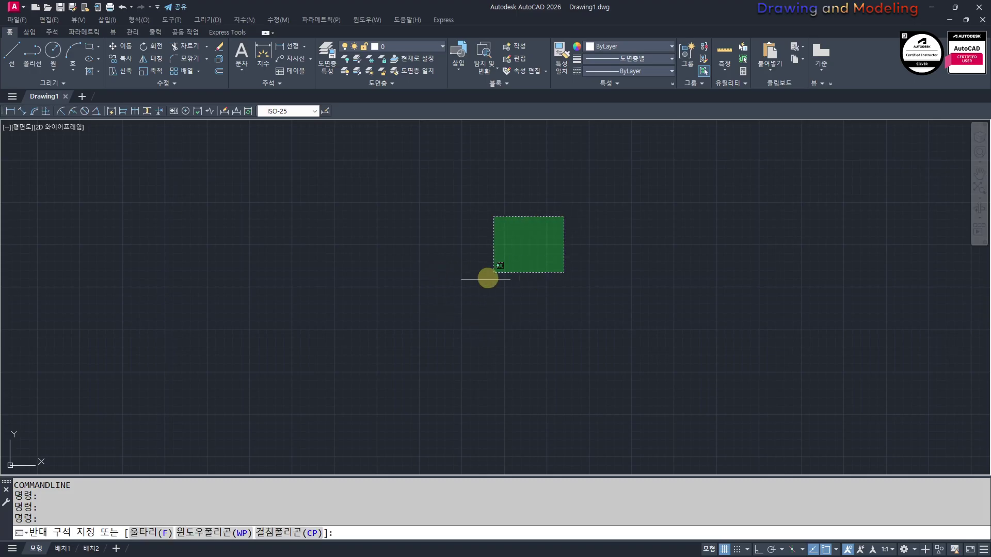
pyautogui.press('Escape')
pyautogui.press('Escape')
# Draw a single sloping line in the empty drawing area.
pyautogui.write('L')
pyautogui.press('Return')
pyautogui.click(349, 194)
pyautogui.click(495, 294)
pyautogui.press('Escape')
# Erase the sloping line.
pyautogui.click(500, 224)
pyautogui.click(427, 299)
pyautogui.press('e')
pyautogui.press('Return')
pyautogui.press('Escape')
pyautogui.press('Escape')
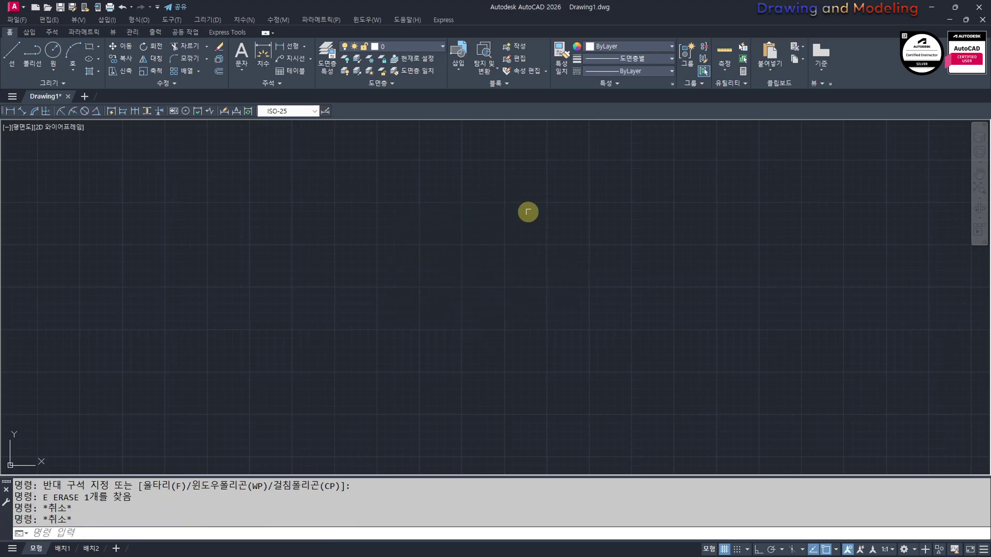
# Draw two partly overlapping rectangles in the empty drawing area, the second one offset up and to the right.
pyautogui.write('rec')
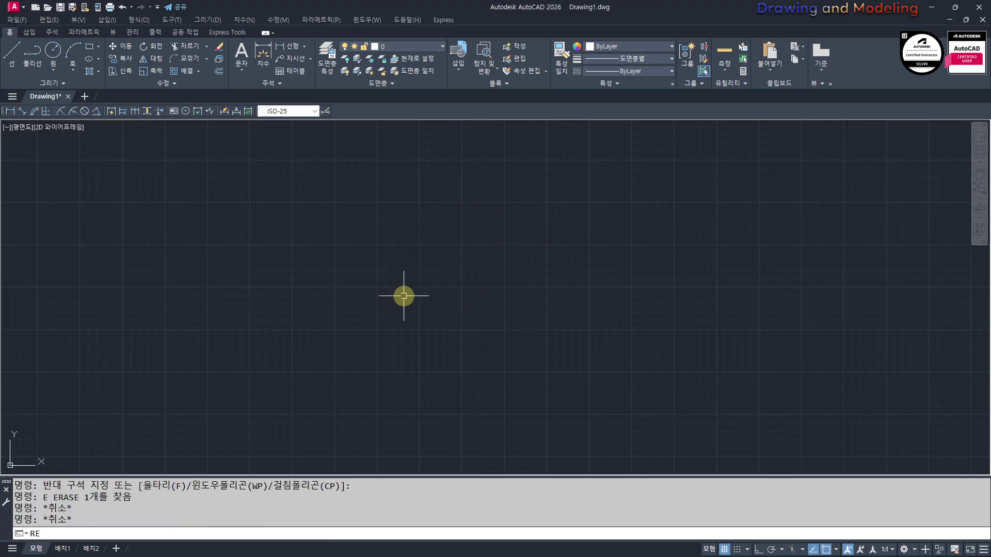
pyautogui.press('Return')
pyautogui.click(345, 386)
pyautogui.click(487, 276)
pyautogui.press('Return')
pyautogui.click(412, 325)
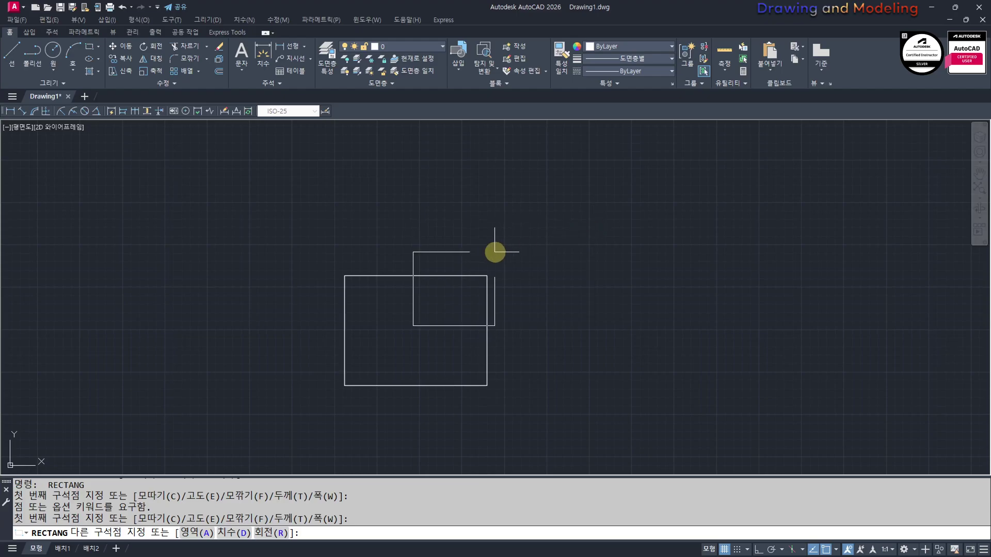
pyautogui.click(592, 217)
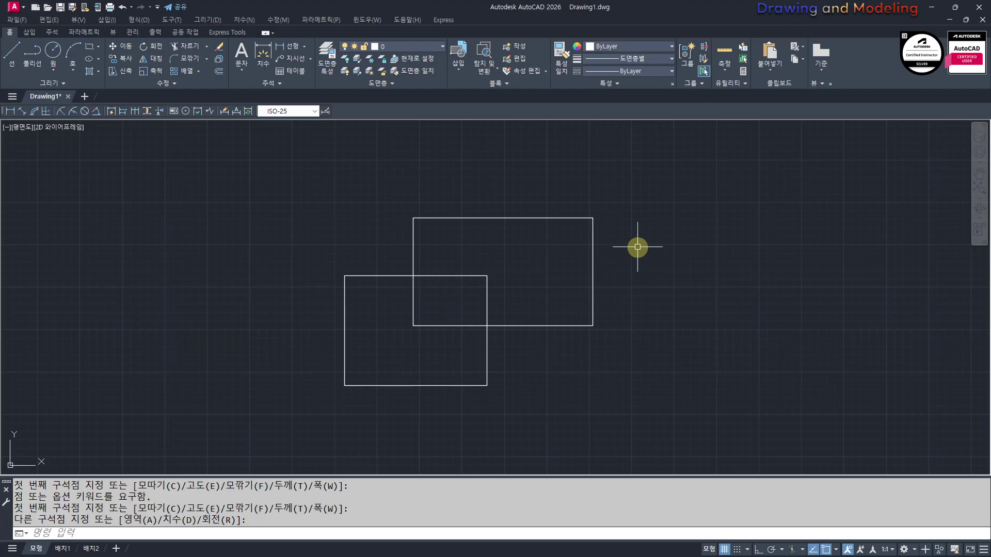
# Set the crosshair size to 100 in the display options.
pyautogui.write('OP')
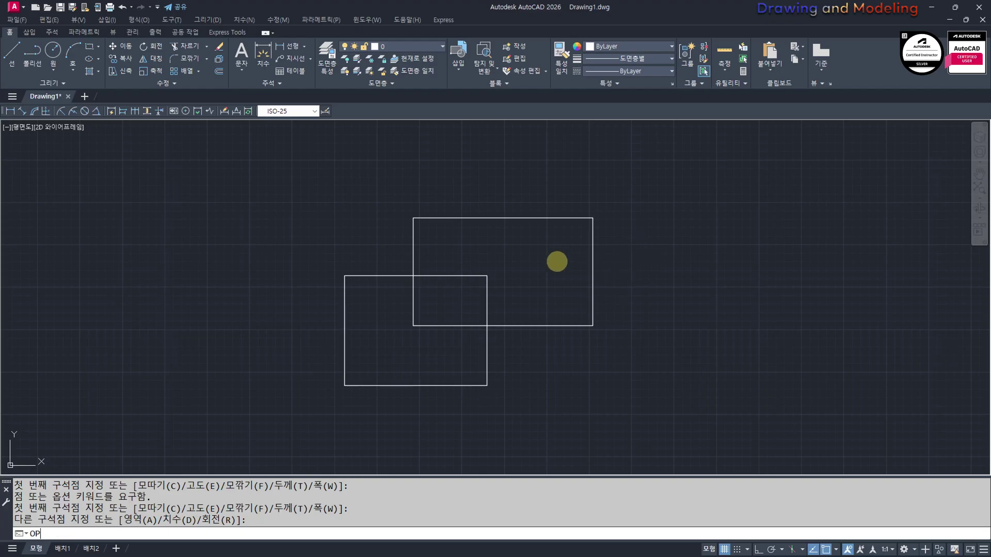
pyautogui.press('Return')
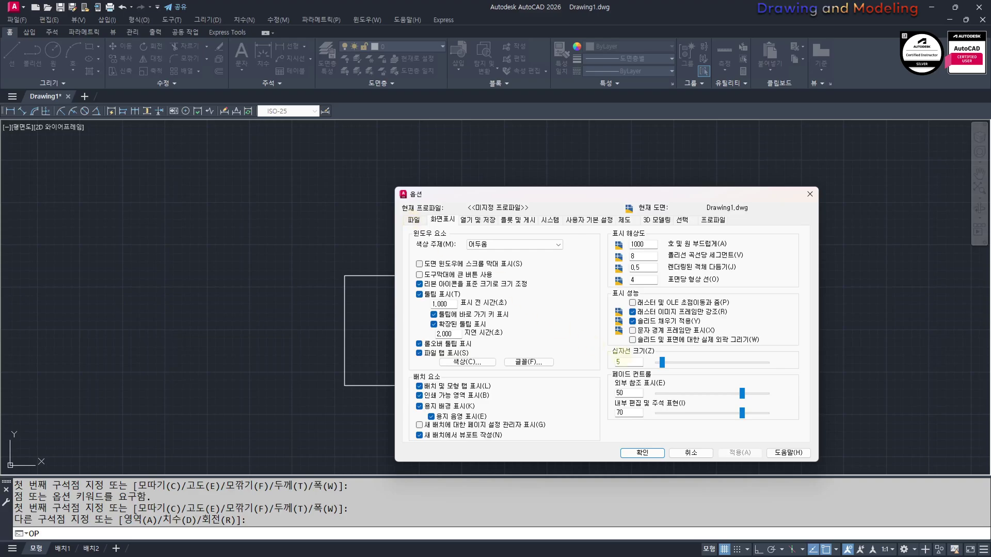
pyautogui.moveTo(662, 363); pyautogui.dragTo(768, 363)
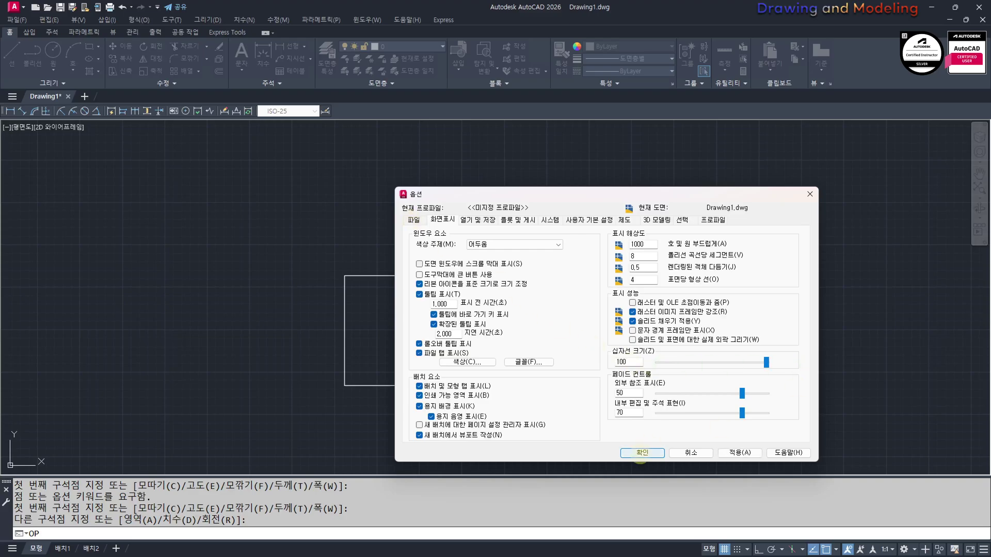
pyautogui.click(642, 453)
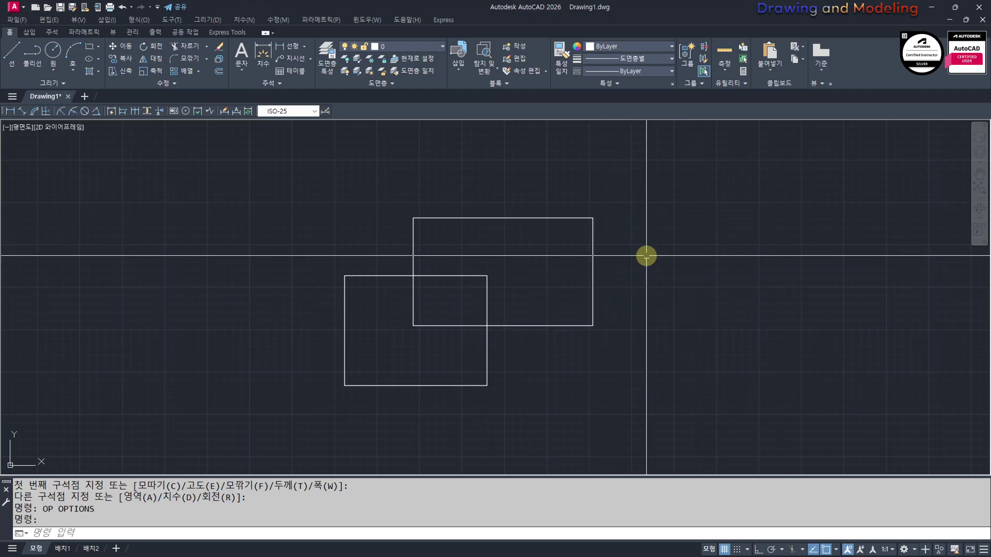
# Set the crosshair size back to 5 in the display options.
pyautogui.write('OP')
pyautogui.press('Return')
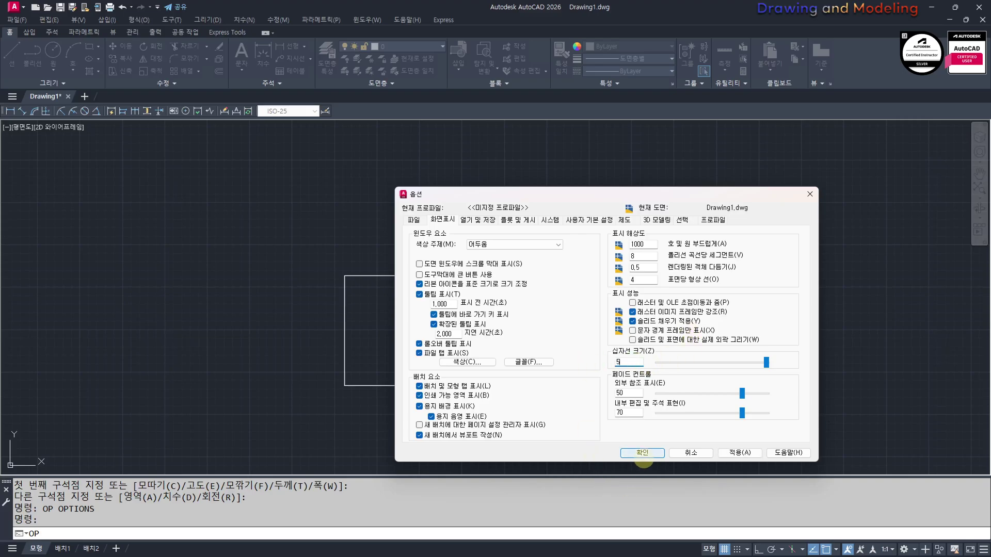
pyautogui.click(642, 453)
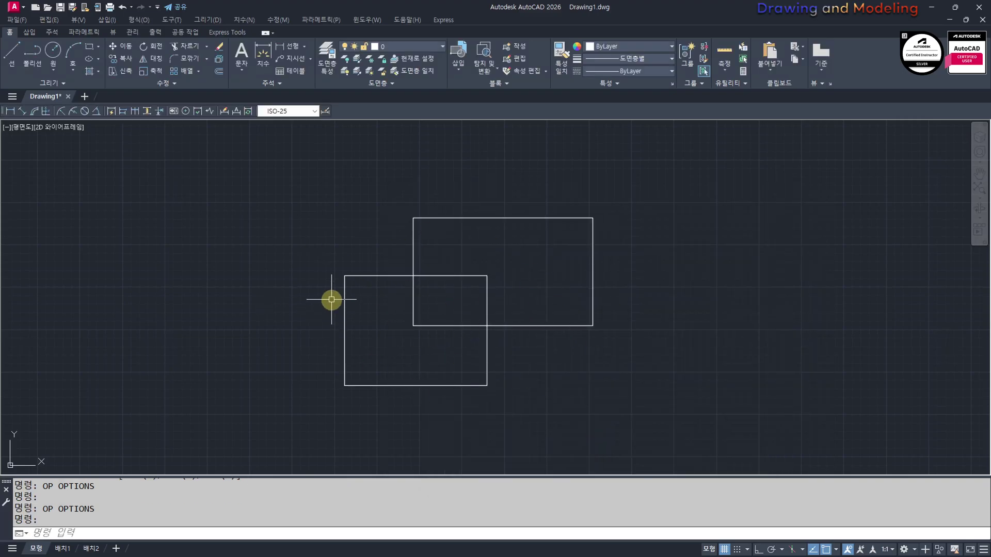
# Erase both overlapping rectangles.
pyautogui.click(557, 361)
pyautogui.click(387, 237)
pyautogui.press('Delete')
pyautogui.press('Escape')
pyautogui.press('Escape')
# Quit AutoCAD 2026 without saving the changes to Drawing1.dwg and return to the DM_도상 floor plan.
pyautogui.write('Z')
pyautogui.press('Return')
pyautogui.write('A')
pyautogui.press('Return')
pyautogui.press('Escape')
pyautogui.press('Escape')
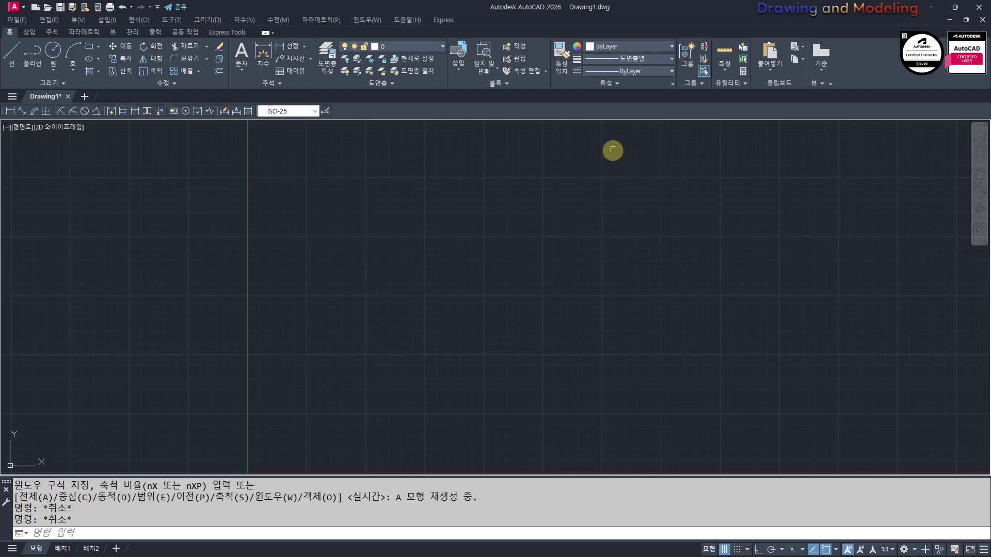
pyautogui.click(978, 7)
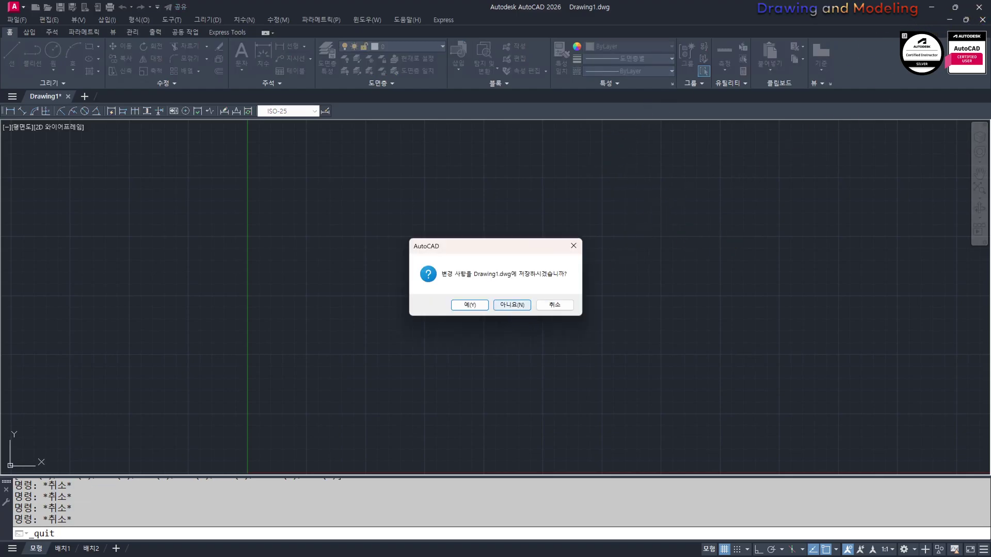
pyautogui.click(518, 305)
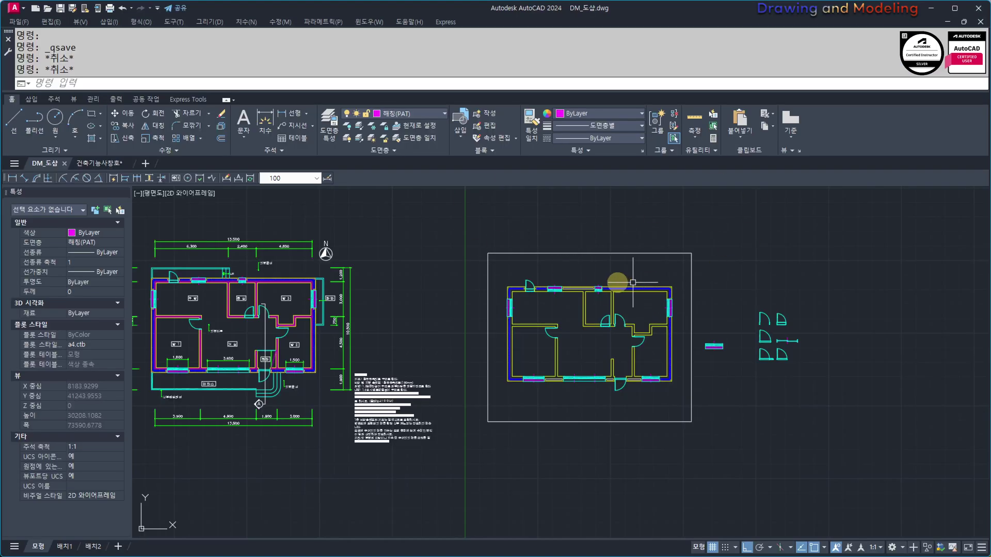
pyautogui.moveTo(763, 275); pyautogui.dragTo(669, 292, button='middle')
pyautogui.scroll(2, 596, 304)
pyautogui.moveTo(590, 299); pyautogui.dragTo(588, 304, button='middle')
pyautogui.click(683, 305)
pyautogui.click(688, 294)
pyautogui.click(694, 283)
pyautogui.click(706, 280)
pyautogui.press('Escape')
pyautogui.press('Escape')
pyautogui.press('Escape')
pyautogui.press('Escape')
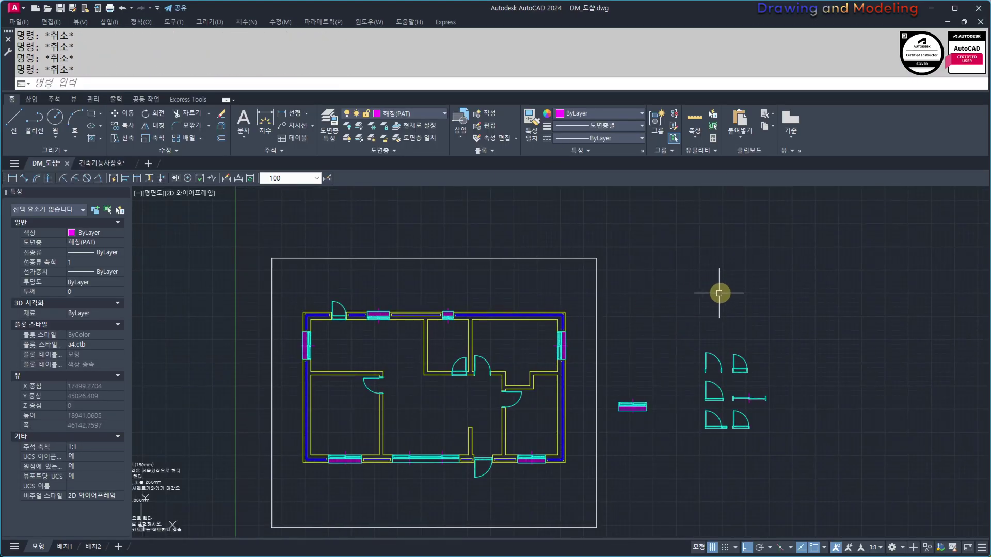
pyautogui.click(758, 278)
pyautogui.click(693, 304)
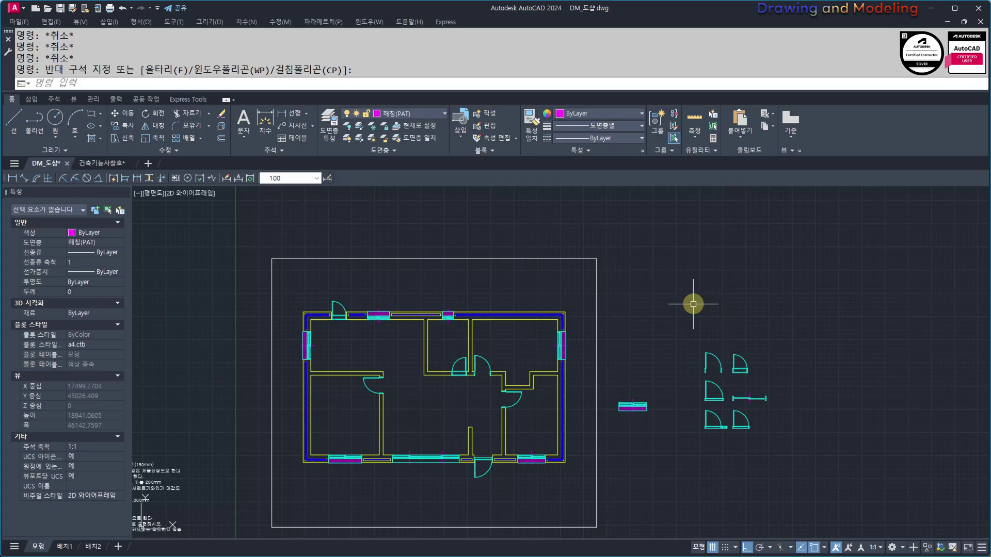
pyautogui.press('Escape')
pyautogui.press('Escape')
pyautogui.press('Escape')
pyautogui.press('Escape')
# Examine the door and window blocks fitted in the floor plan's walls and the spare blocks beside it.
pyautogui.moveTo(568, 311); pyautogui.dragTo(640, 246, button='middle')
pyautogui.scroll(2, 744, 280)
pyautogui.moveTo(821, 266)
pyautogui.mouseDown(button='middle')
pyautogui.moveTo(739, 279)
pyautogui.moveTo(741, 288)
pyautogui.mouseUp(button='middle')
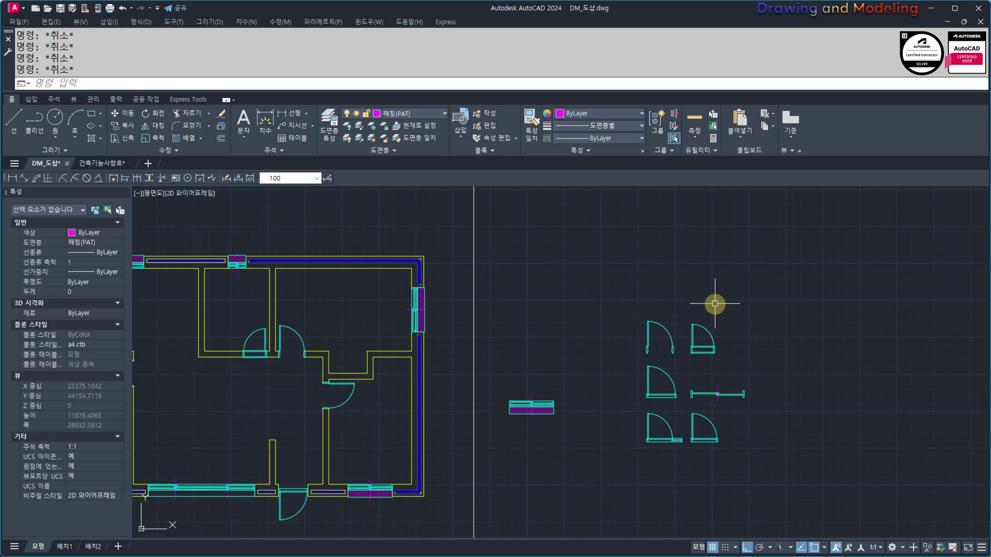
pyautogui.scroll(-2, 516, 333)
pyautogui.moveTo(516, 333); pyautogui.dragTo(709, 330, button='middle')
pyautogui.scroll(2, 482, 361)
pyautogui.moveTo(482, 362)
pyautogui.mouseDown(button='middle')
pyautogui.moveTo(497, 358)
pyautogui.moveTo(490, 366)
pyautogui.mouseUp(button='middle')
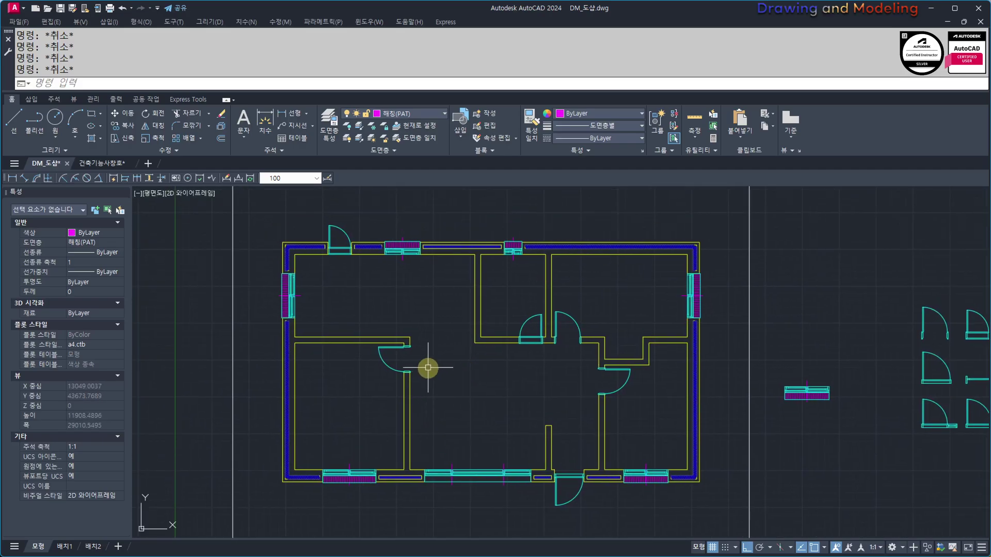
pyautogui.scroll(-3, 433, 369)
pyautogui.moveTo(298, 386)
pyautogui.mouseDown(button='middle')
pyautogui.moveTo(558, 374)
pyautogui.moveTo(653, 396)
pyautogui.moveTo(652, 373)
pyautogui.moveTo(284, 375)
pyautogui.mouseUp(button='middle')
pyautogui.scroll(3, 485, 373)
pyautogui.moveTo(675, 384); pyautogui.dragTo(307, 372, button='middle')
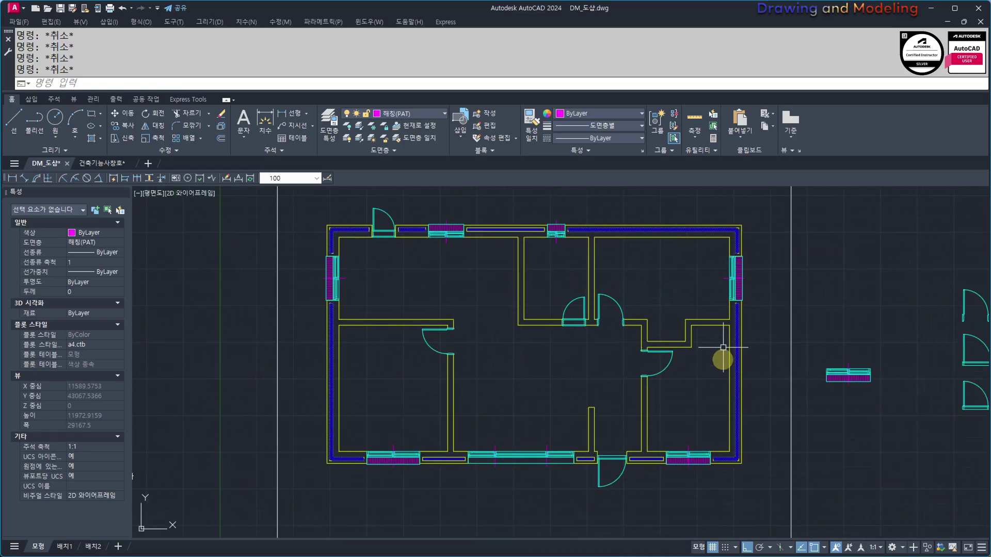
pyautogui.moveTo(766, 397); pyautogui.dragTo(612, 373, button='middle')
pyautogui.moveTo(361, 313); pyautogui.dragTo(522, 336, button='middle')
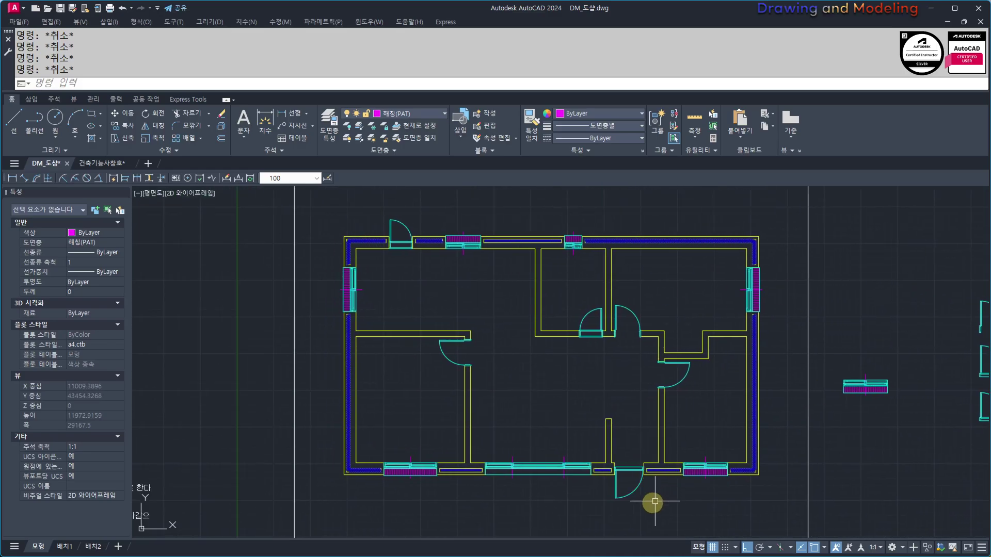
pyautogui.scroll(4, 547, 423)
pyautogui.scroll(2, 529, 405)
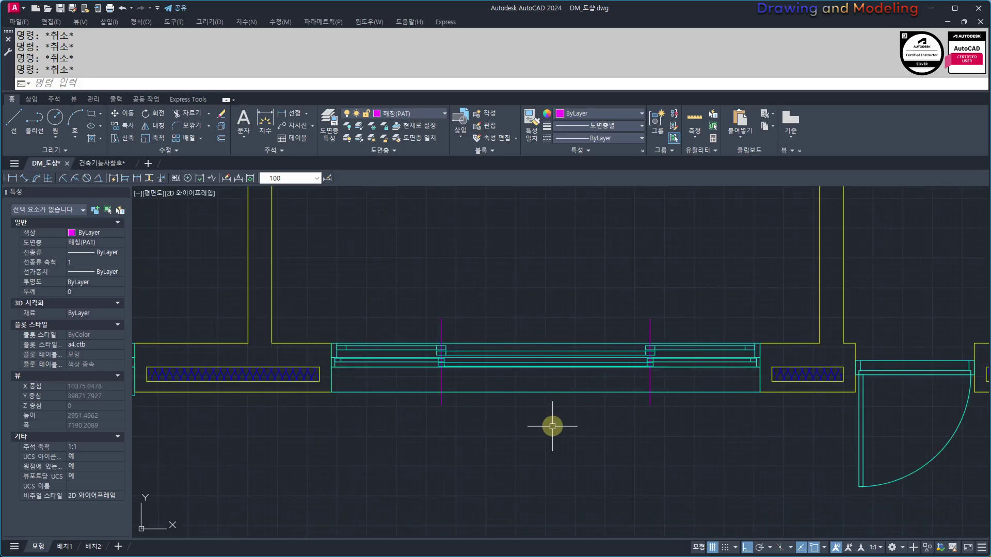
pyautogui.write('REF')
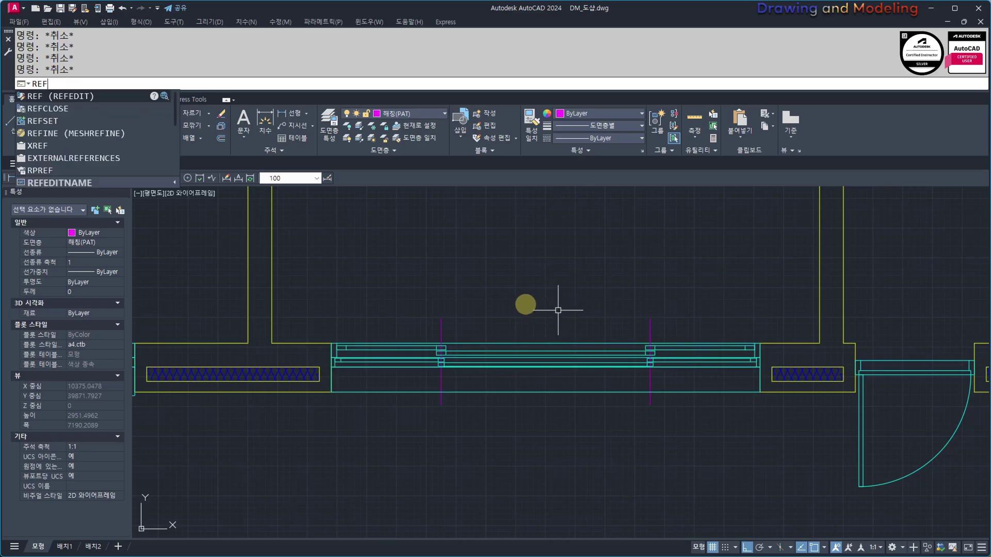
pyautogui.press('Escape')
pyautogui.click(564, 304)
pyautogui.click(482, 389)
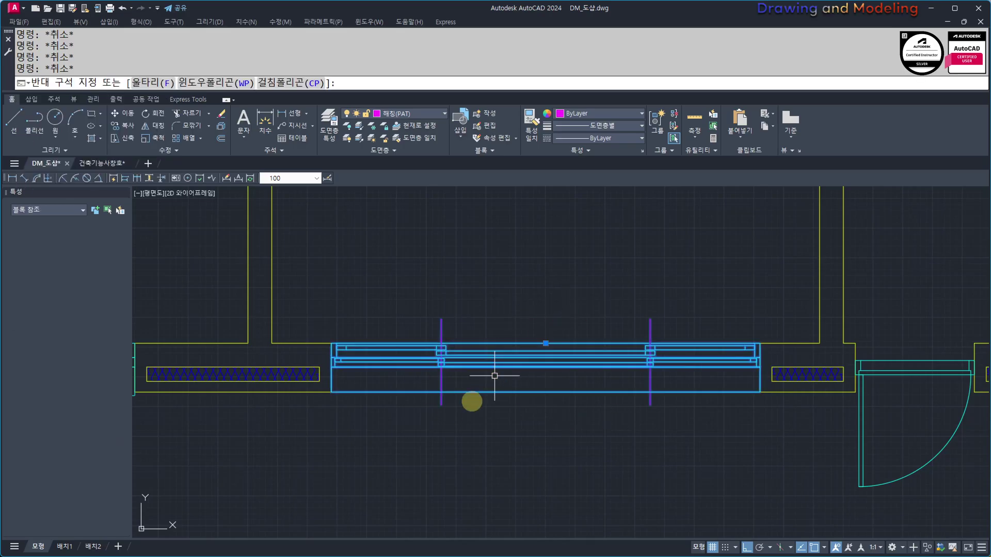
pyautogui.press('Escape')
pyautogui.scroll(-1, 564, 255)
pyautogui.moveTo(564, 256); pyautogui.dragTo(551, 376, button='middle')
pyautogui.scroll(-1, 591, 290)
pyautogui.moveTo(591, 290); pyautogui.dragTo(572, 386, button='middle')
pyautogui.scroll(-2, 478, 376)
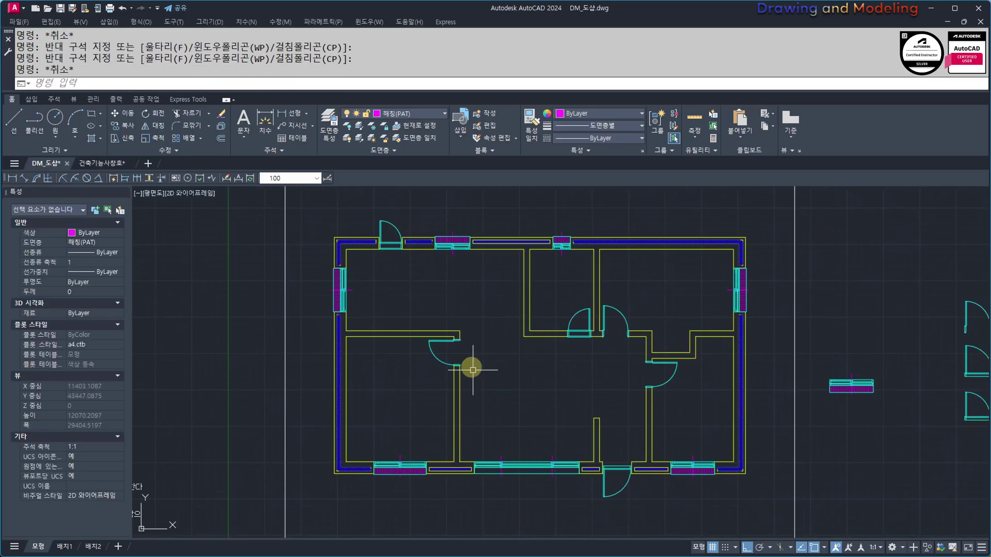
# Turn on all layers of the drawing.
pyautogui.write('OO')
pyautogui.press('Return')
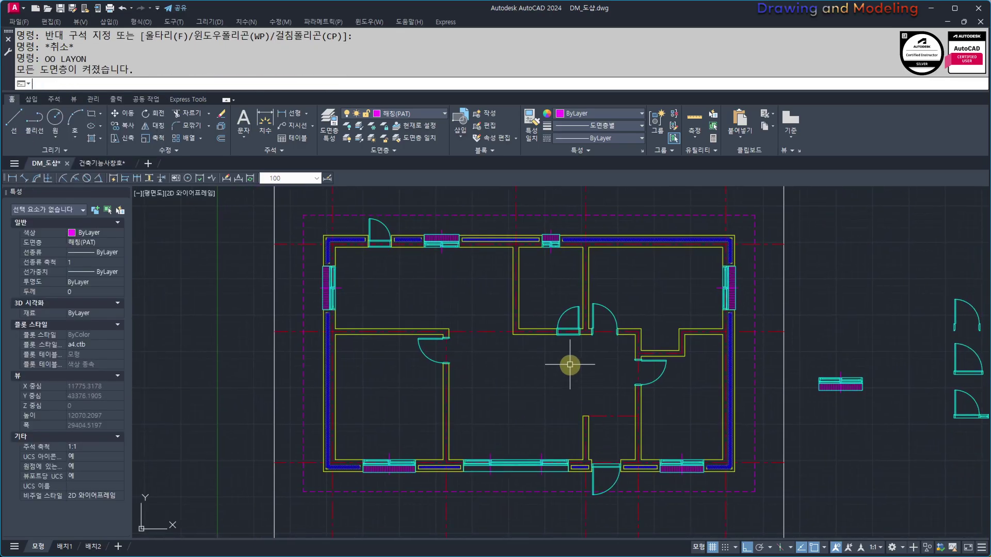
pyautogui.press('Escape')
pyautogui.press('Escape')
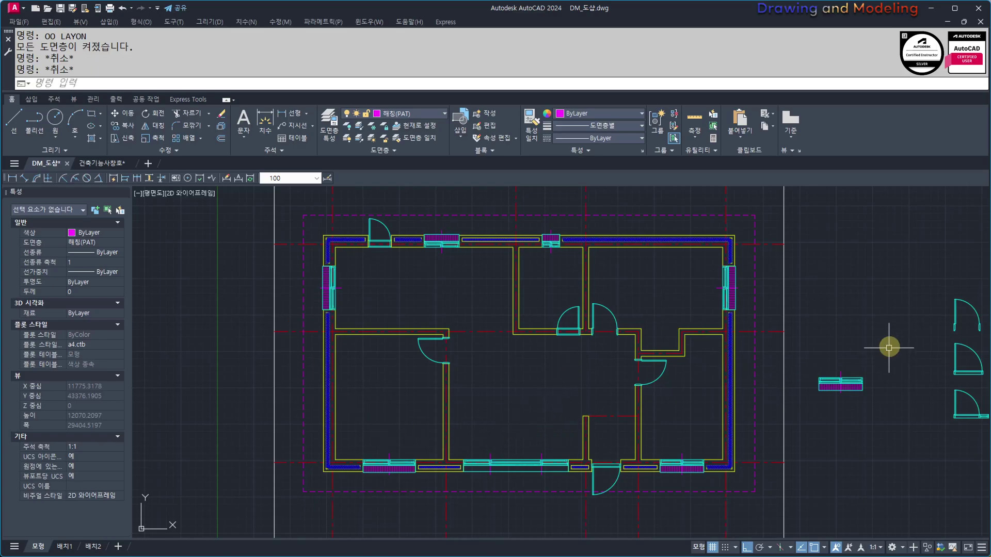
# Erase the spare window block and the six spare door blocks beside the floor plan.
pyautogui.click(805, 343)
pyautogui.click(877, 413)
pyautogui.write('E')
pyautogui.moveTo(844, 407)
pyautogui.mouseDown(button='middle')
pyautogui.moveTo(688, 385)
pyautogui.moveTo(749, 384)
pyautogui.mouseUp(button='middle')
pyautogui.press('space')
pyautogui.click(944, 437)
pyautogui.click(765, 256)
pyautogui.write('E')
pyautogui.scroll(-2, 648, 362)
pyautogui.press('Escape')
# Compare the redrawn floor plan with the dimensioned reference plan.
pyautogui.moveTo(629, 340); pyautogui.dragTo(669, 359, button='middle')
pyautogui.moveTo(570, 327); pyautogui.dragTo(785, 332, button='middle')
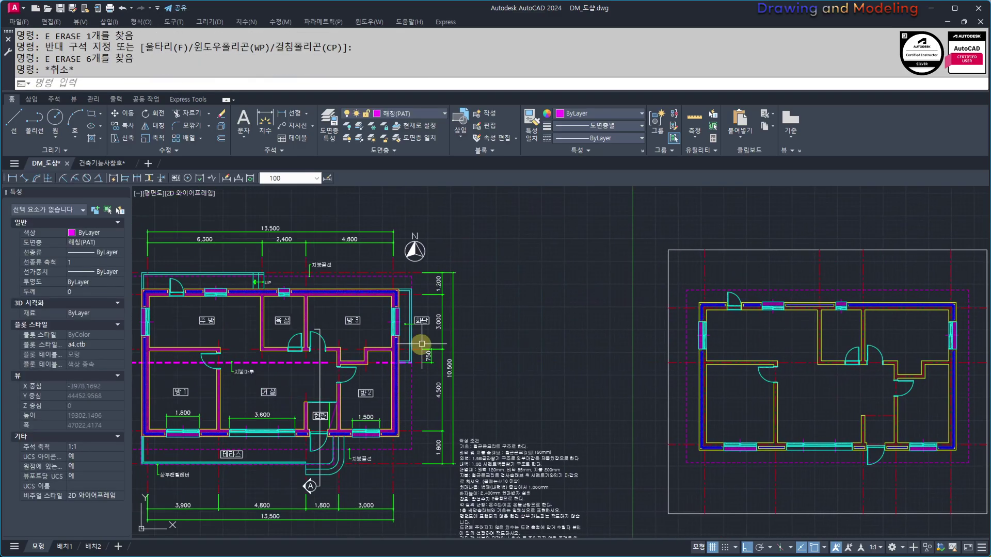
pyautogui.moveTo(442, 339); pyautogui.dragTo(663, 336, button='middle')
pyautogui.press('Escape')
pyautogui.scroll(3, 384, 472)
pyautogui.scroll(-2, 771, 381)
pyautogui.moveTo(774, 413); pyautogui.dragTo(702, 486, button='middle')
pyautogui.moveTo(818, 422); pyautogui.dragTo(516, 392, button='middle')
pyautogui.moveTo(816, 421); pyautogui.dragTo(557, 393, button='middle')
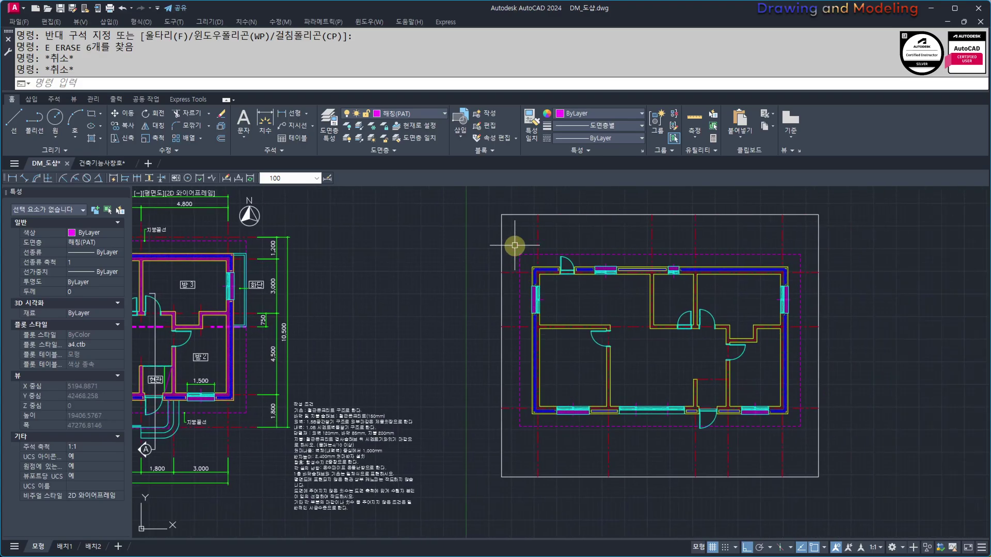
# Assign the WIN_1200 window block in the upper exterior wall to the 입면선(ELE) layer.
pyautogui.moveTo(648, 332); pyautogui.dragTo(756, 345, button='middle')
pyautogui.scroll(3, 612, 277)
pyautogui.scroll(3, 562, 343)
pyautogui.scroll(3, 672, 287)
pyautogui.click(627, 328)
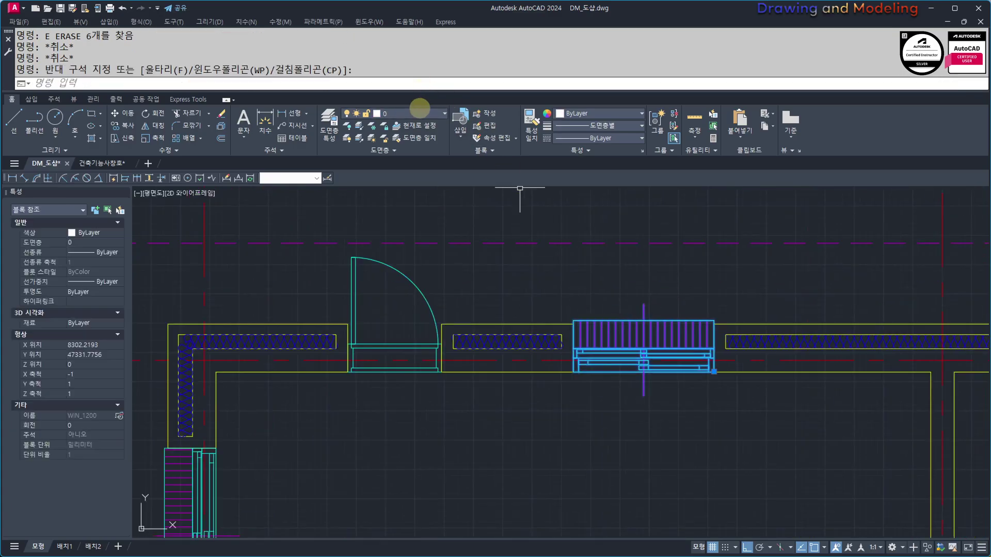
pyautogui.click(411, 113)
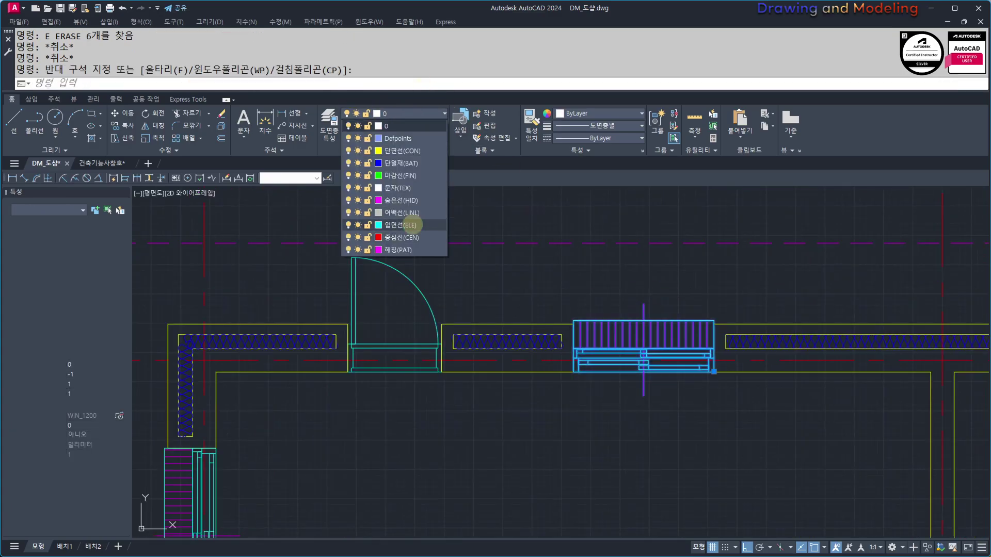
pyautogui.click(412, 225)
pyautogui.press('Escape')
pyautogui.press('Escape')
# Match the properties of the upper wall's WIN_1200 window block onto the neighbouring exterior door block.
pyautogui.scroll(-2, 593, 340)
pyautogui.moveTo(598, 342); pyautogui.dragTo(504, 297, button='middle')
pyautogui.scroll(2, 511, 302)
pyautogui.write('MM')
pyautogui.press('space')
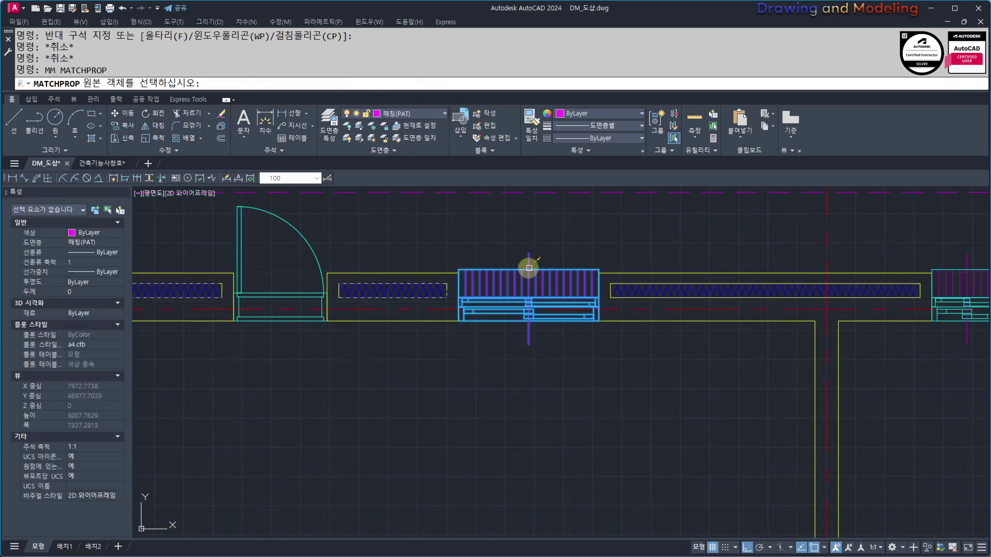
pyautogui.click(528, 268)
pyautogui.click(314, 215)
pyautogui.click(274, 246)
# Apply the matched properties to the window block in the left exterior wall.
pyautogui.scroll(-2, 276, 258)
pyautogui.moveTo(282, 321); pyautogui.dragTo(551, 294, button='middle')
pyautogui.scroll(2, 447, 337)
pyautogui.click(504, 274)
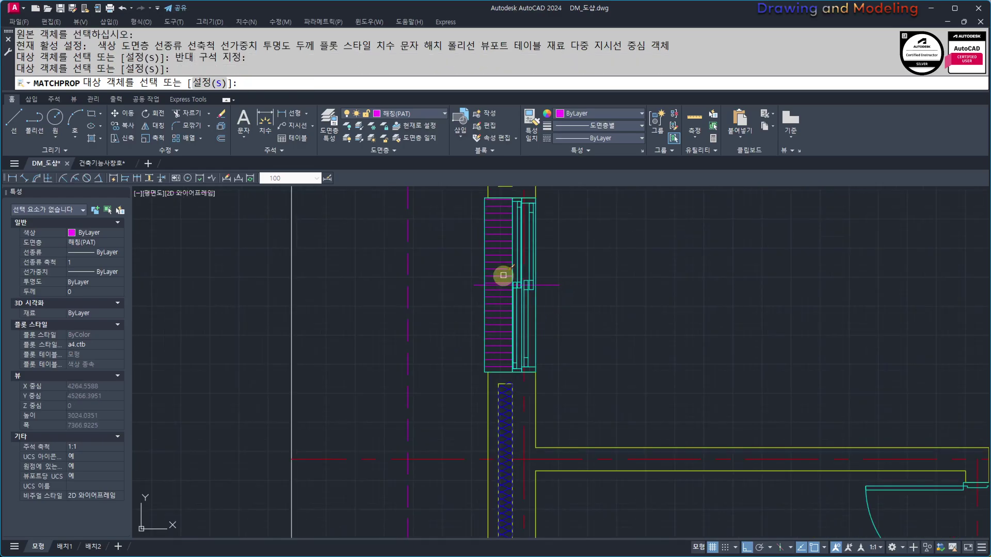
pyautogui.click(482, 280)
# Apply the matched properties to the interior door blocks, including the lower-left room's and the bathroom's doors.
pyautogui.scroll(-4, 485, 284)
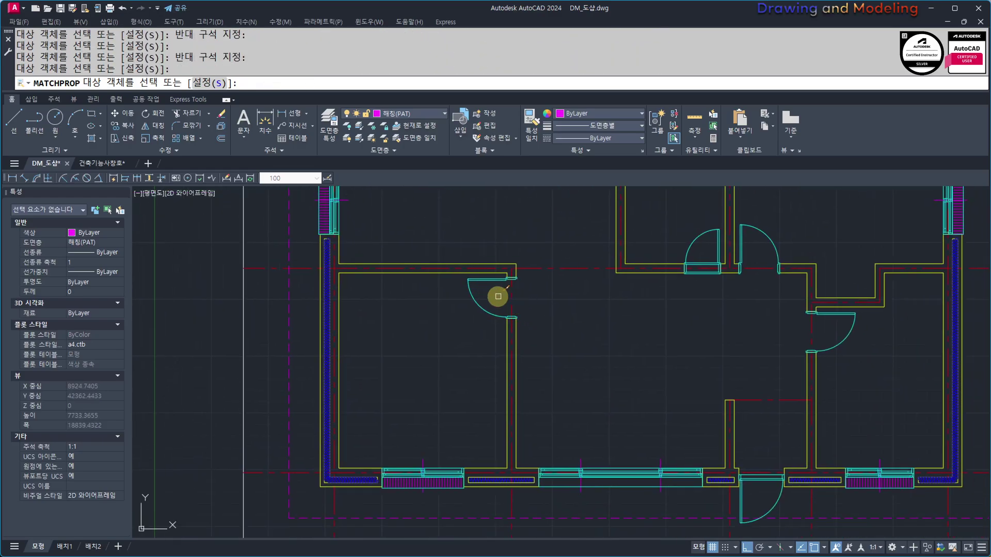
pyautogui.click(498, 289)
pyautogui.click(453, 326)
pyautogui.click(706, 246)
pyautogui.click(669, 210)
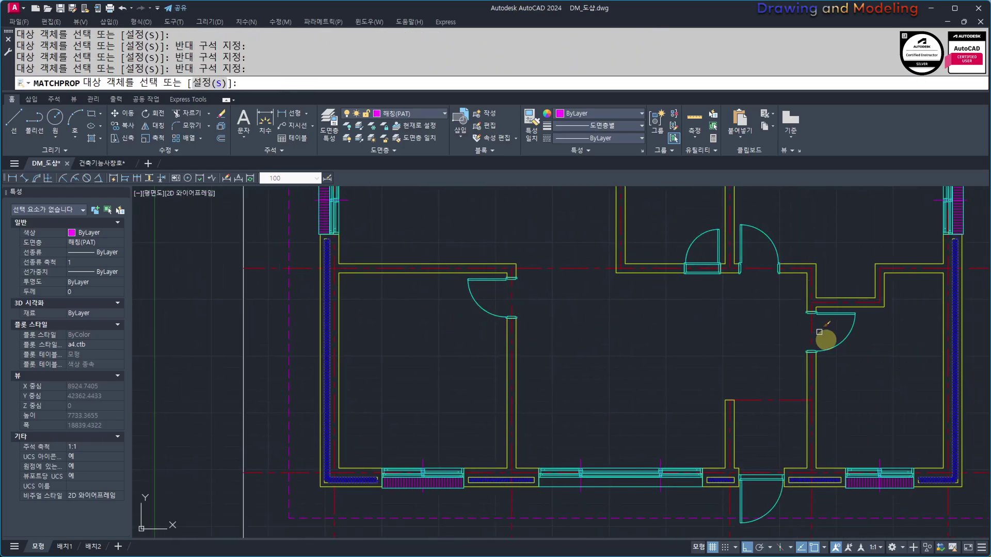
pyautogui.scroll(4, 847, 265)
pyautogui.click(914, 233)
pyautogui.click(877, 264)
pyautogui.scroll(-4, 719, 303)
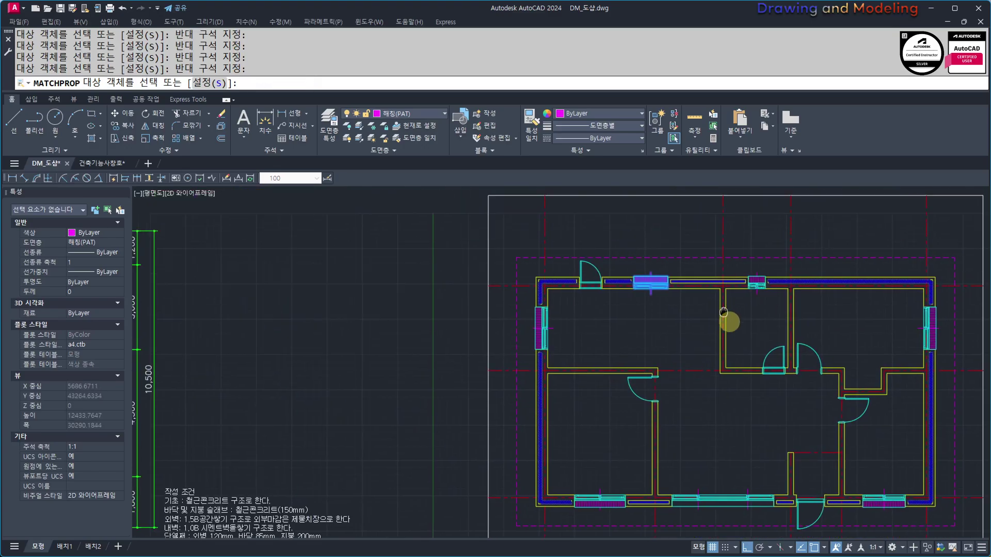
# Apply the matched properties to the remaining window and door blocks along the lower exterior wall and finish property matching.
pyautogui.scroll(4, 715, 281)
pyautogui.scroll(-6, 714, 274)
pyautogui.scroll(5, 692, 336)
pyautogui.click(742, 307)
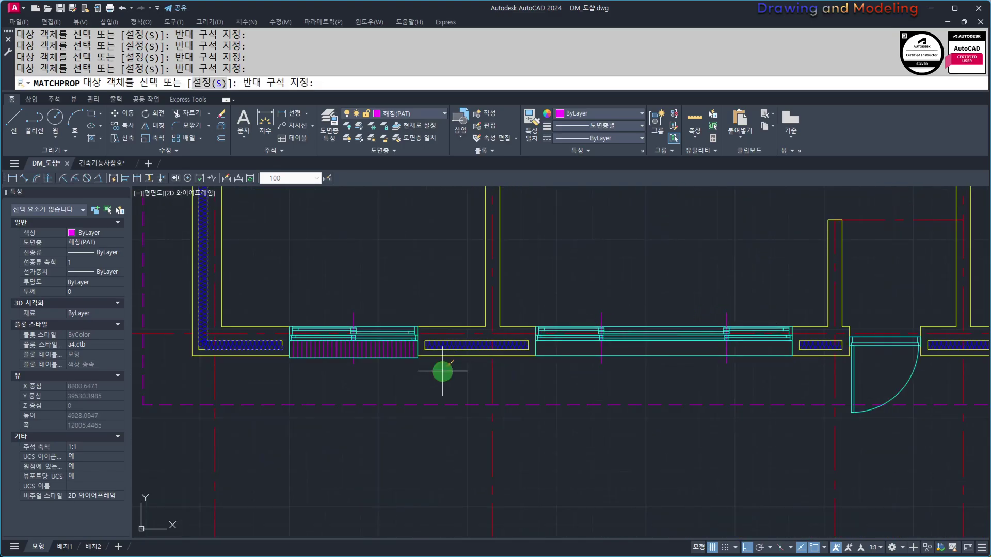
pyautogui.moveTo(818, 383); pyautogui.dragTo(513, 380, button='middle')
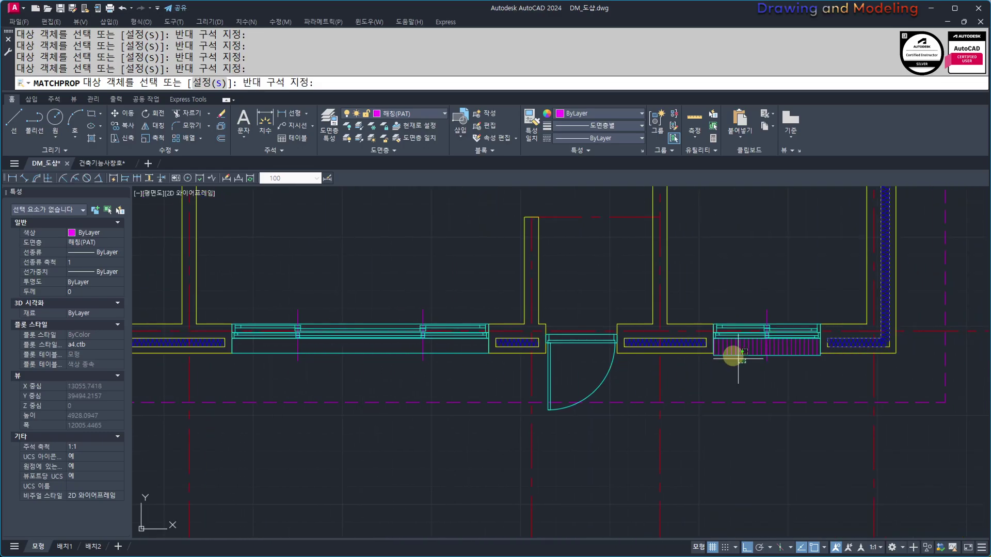
pyautogui.scroll(-4, 626, 396)
pyautogui.press('Escape')
pyautogui.click(647, 294)
pyautogui.press('Escape')
# Turn off the 입면선(ELE) layer to check that all door and window blocks belong to it, and turn all layers back on.
pyautogui.moveTo(589, 345); pyautogui.dragTo(626, 344, button='middle')
pyautogui.write('ff')
pyautogui.press('Return')
pyautogui.click(642, 310)
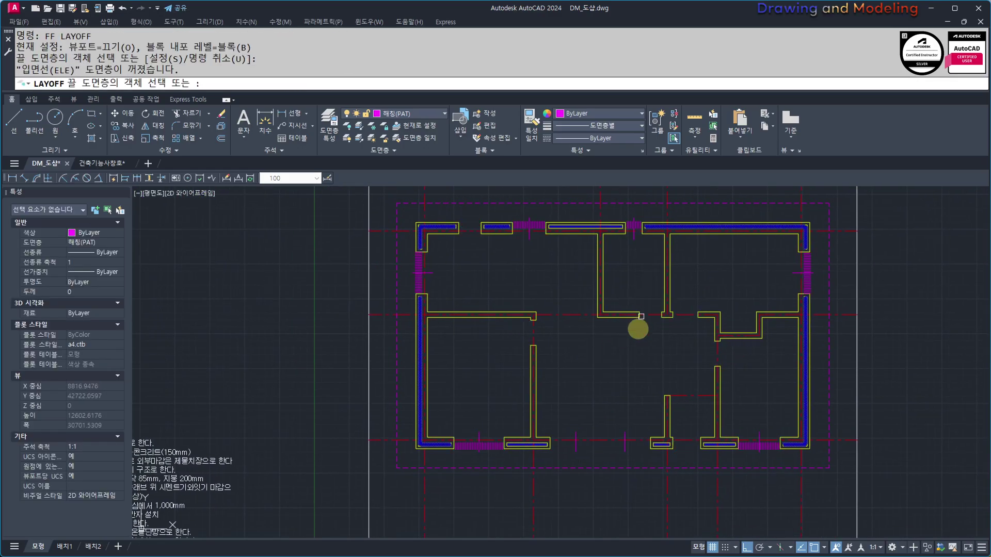
pyautogui.press('Escape')
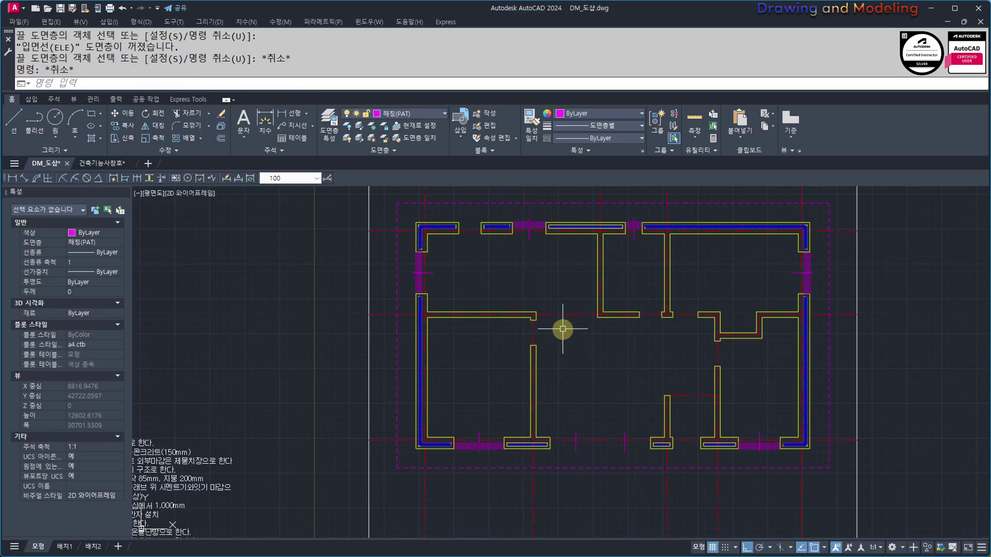
pyautogui.write('oo')
pyautogui.press('Return')
pyautogui.press('Escape')
pyautogui.press('Escape')
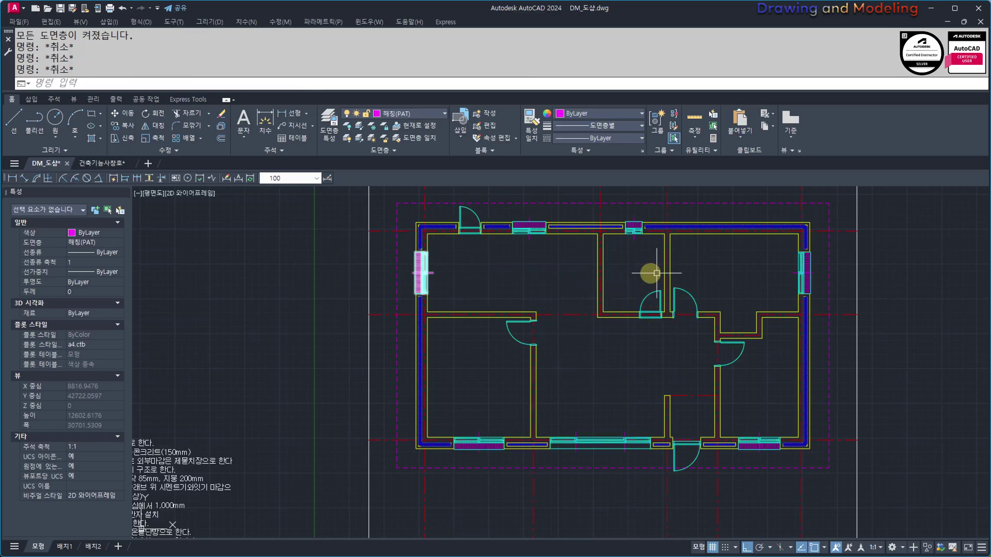
# Hide the 입면선(ELE) layer once more to inspect the lower-left window opening up close, and restore all layers.
pyautogui.scroll(5, 496, 472)
pyautogui.write('ff')
pyautogui.press('Return')
pyautogui.click(513, 382)
pyautogui.press('Escape')
pyautogui.press('Escape')
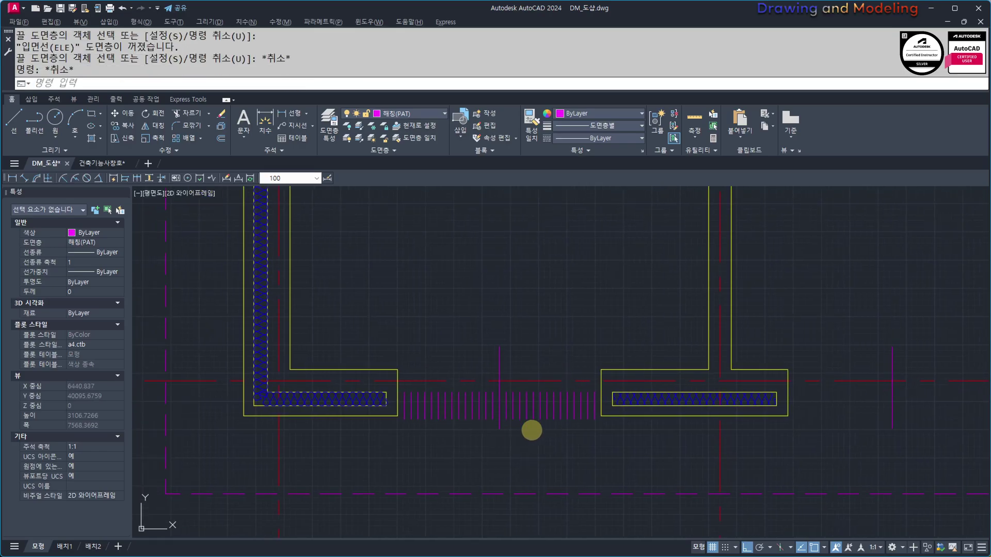
pyautogui.press('Escape')
pyautogui.scroll(-4, 546, 356)
pyautogui.write('oo')
pyautogui.press('Return')
pyautogui.press('Escape')
pyautogui.press('Escape')
pyautogui.scroll(-4, 642, 339)
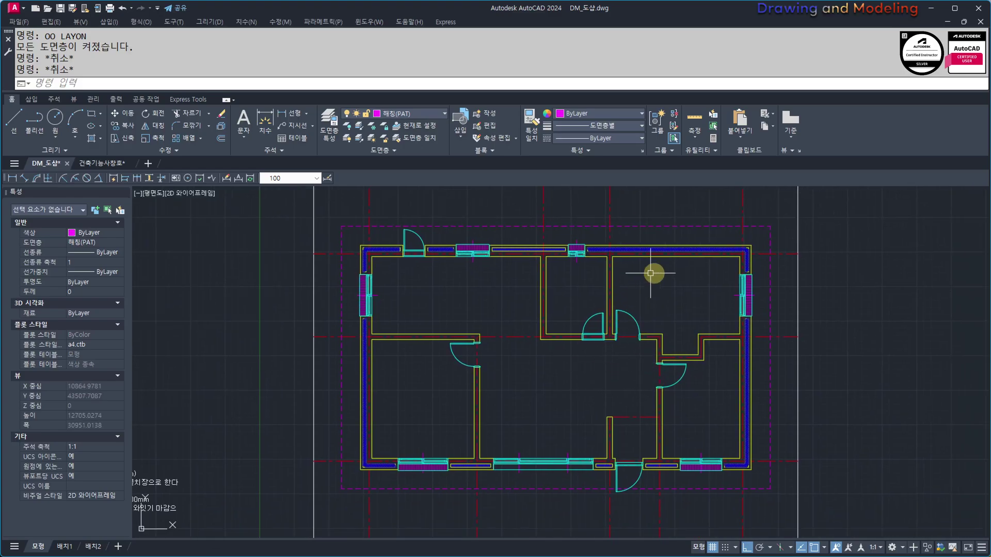
pyautogui.moveTo(543, 356); pyautogui.dragTo(542, 362, button='middle')
pyautogui.scroll(3, 511, 428)
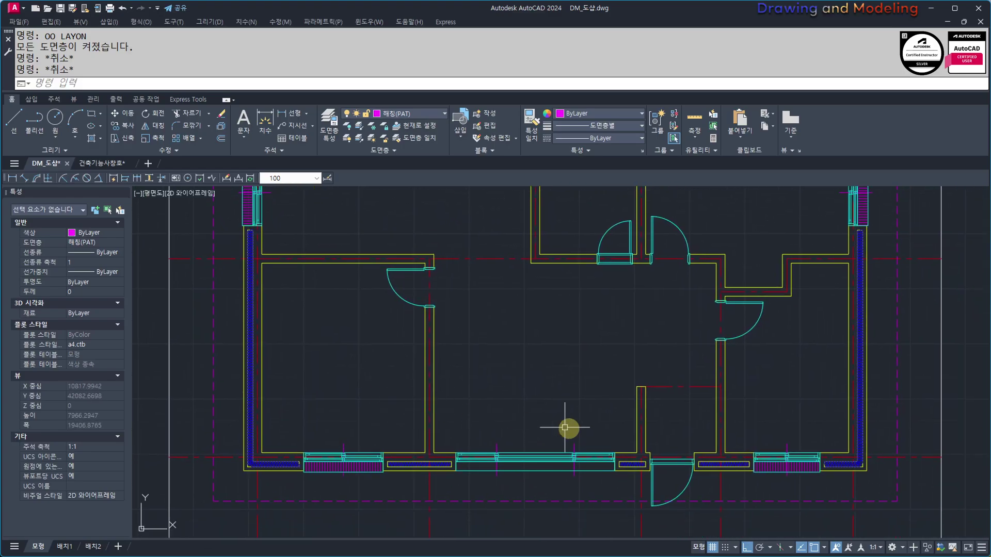
pyautogui.moveTo(611, 461); pyautogui.dragTo(629, 448, button='middle')
pyautogui.write('F')
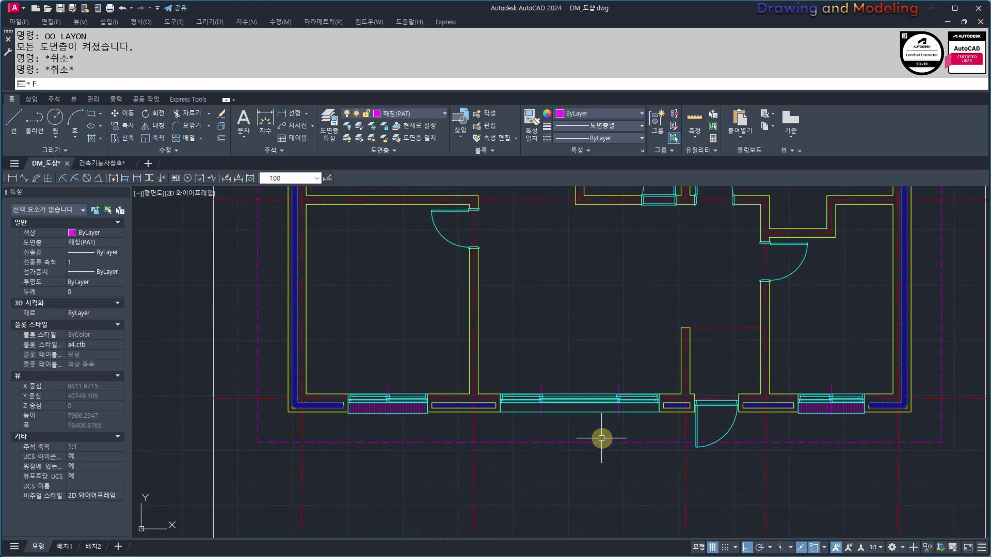
pyautogui.write('F')
pyautogui.press('Return')
pyautogui.press('Escape')
pyautogui.press('Escape')
pyautogui.scroll(-2, 646, 383)
pyautogui.moveTo(645, 385); pyautogui.dragTo(638, 403, button='middle')
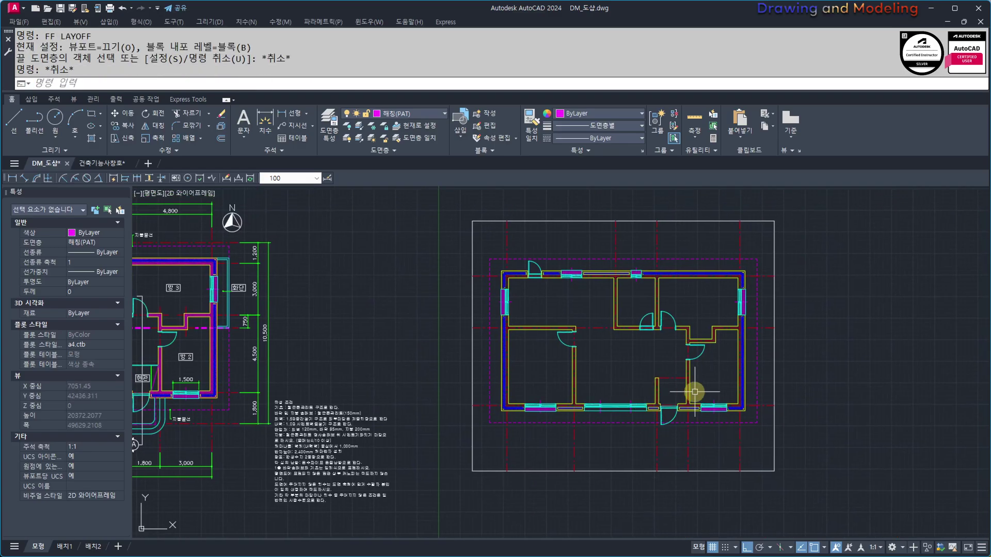
# Assign the horizontal centerline at the top of the entrance area to the 입면선(ELE) layer.
pyautogui.scroll(2, 664, 373)
pyautogui.click(680, 393)
pyautogui.click(672, 370)
pyautogui.press('Escape')
pyautogui.press('Escape')
pyautogui.scroll(2, 676, 400)
pyautogui.click(745, 400)
pyautogui.click(697, 347)
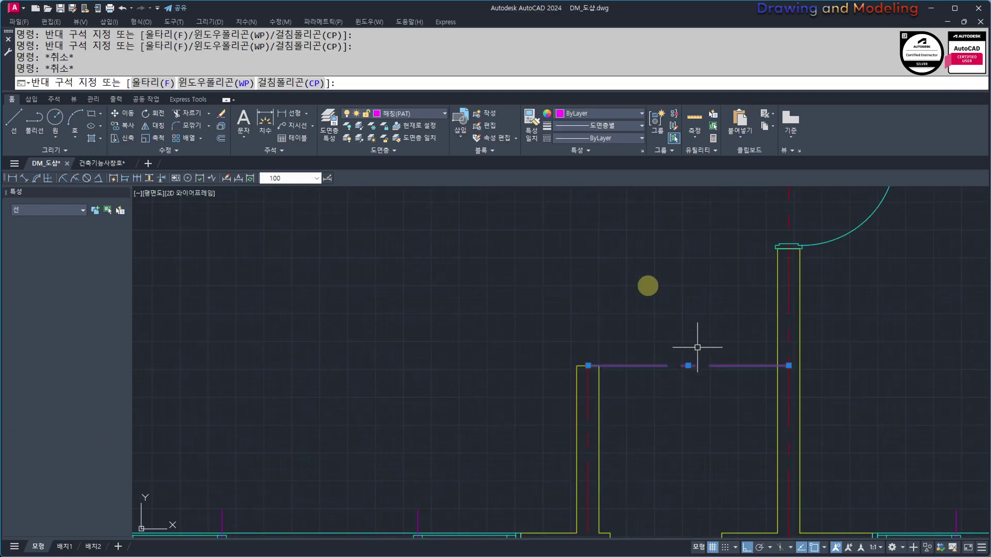
pyautogui.click(412, 113)
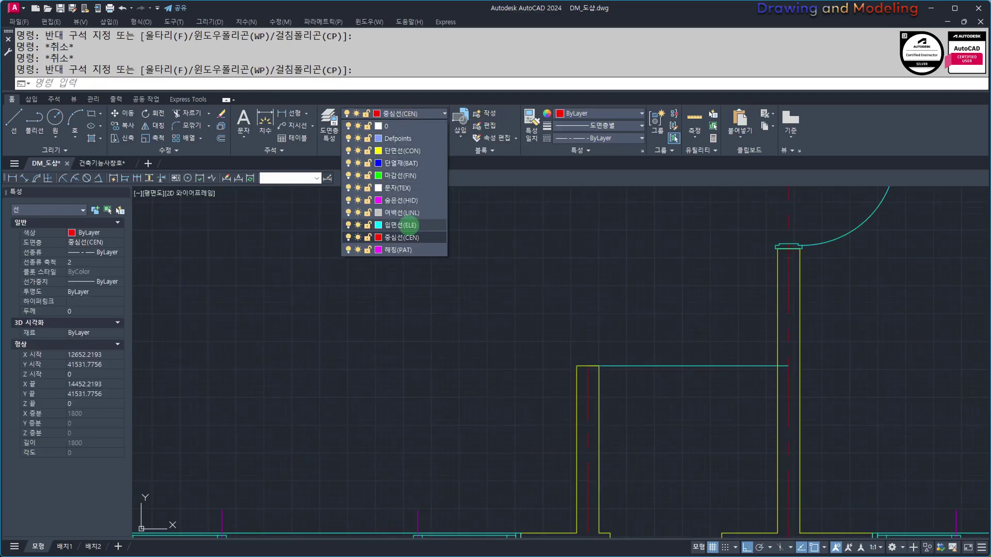
pyautogui.click(408, 225)
# Shorten the right end of the entrance line to the near face of the right wall.
pyautogui.scroll(5, 649, 356)
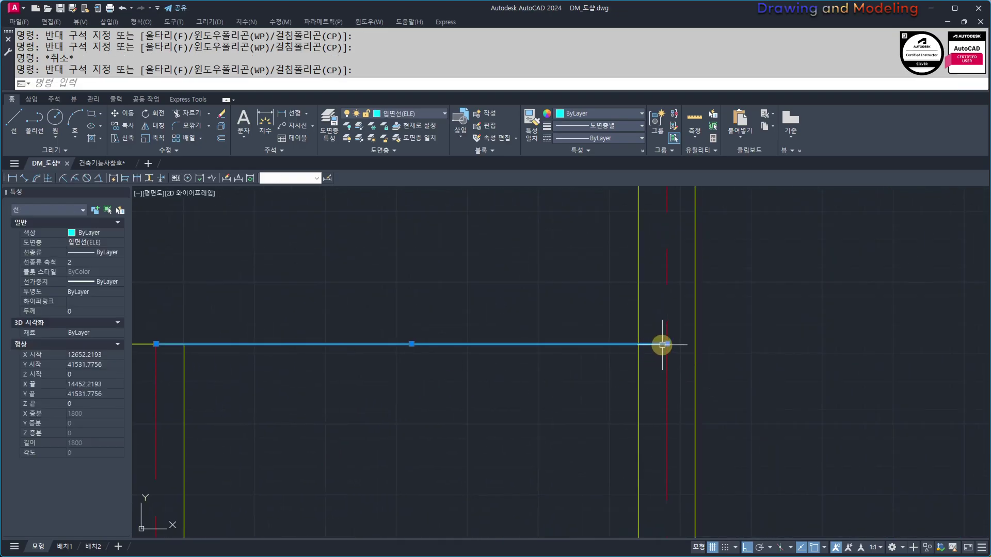
pyautogui.click(670, 342)
pyautogui.click(653, 347)
pyautogui.press('Escape')
pyautogui.press('Escape')
pyautogui.click(617, 326)
pyautogui.click(601, 357)
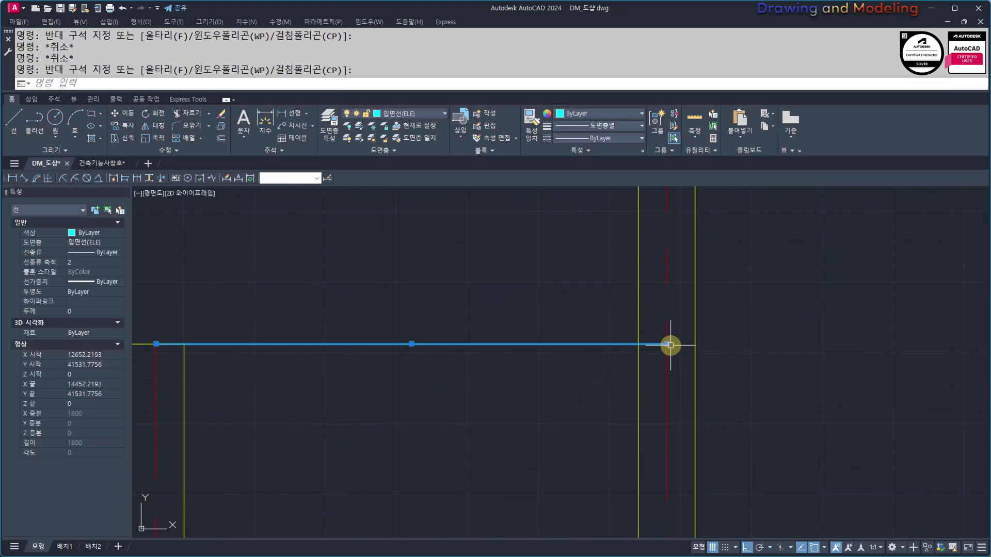
pyautogui.click(667, 344)
pyautogui.click(638, 344)
pyautogui.press('Escape')
# Shorten the left end of the entrance line to the inner face of the short partition wall.
pyautogui.moveTo(333, 355); pyautogui.dragTo(609, 363, button='middle')
pyautogui.press('Escape')
pyautogui.click(580, 335)
pyautogui.click(522, 389)
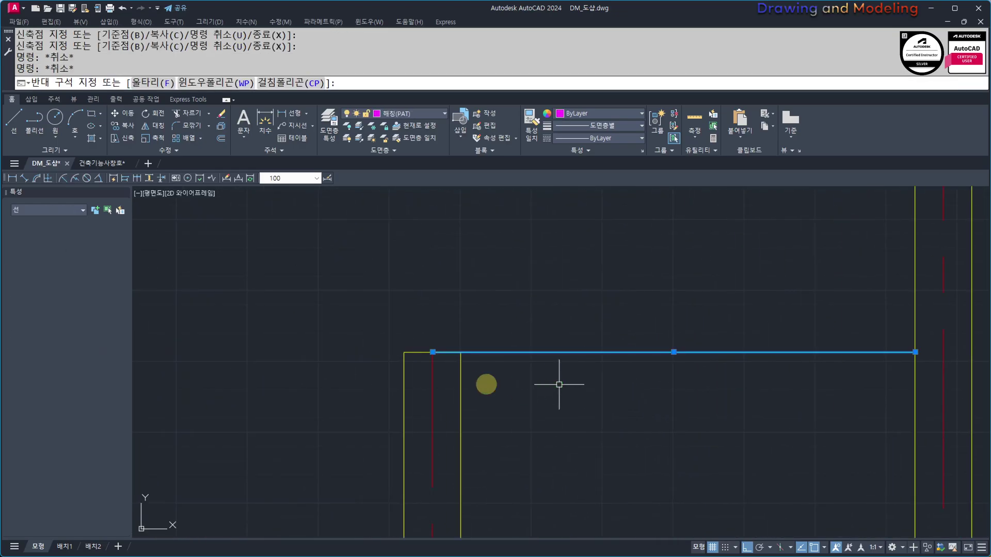
pyautogui.click(433, 351)
pyautogui.click(460, 352)
pyautogui.press('Escape')
pyautogui.press('Escape')
# Offset the entrance line 30 mm downward into the entrance area.
pyautogui.moveTo(623, 417); pyautogui.dragTo(591, 400, button='middle')
pyautogui.write('o')
pyautogui.press('Return')
pyautogui.write('30')
pyautogui.press('Return')
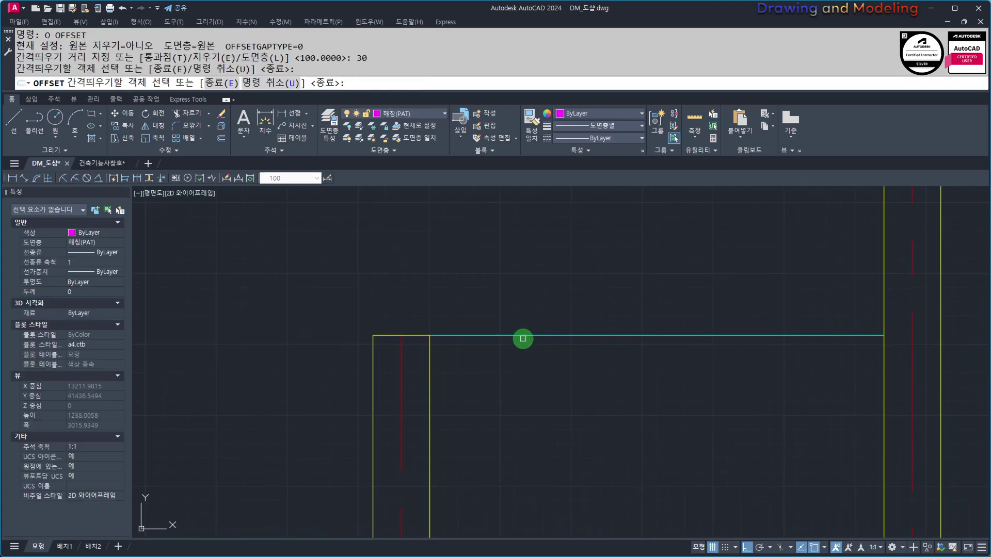
pyautogui.click(525, 337)
pyautogui.click(529, 376)
pyautogui.press('Escape')
pyautogui.scroll(-6, 537, 350)
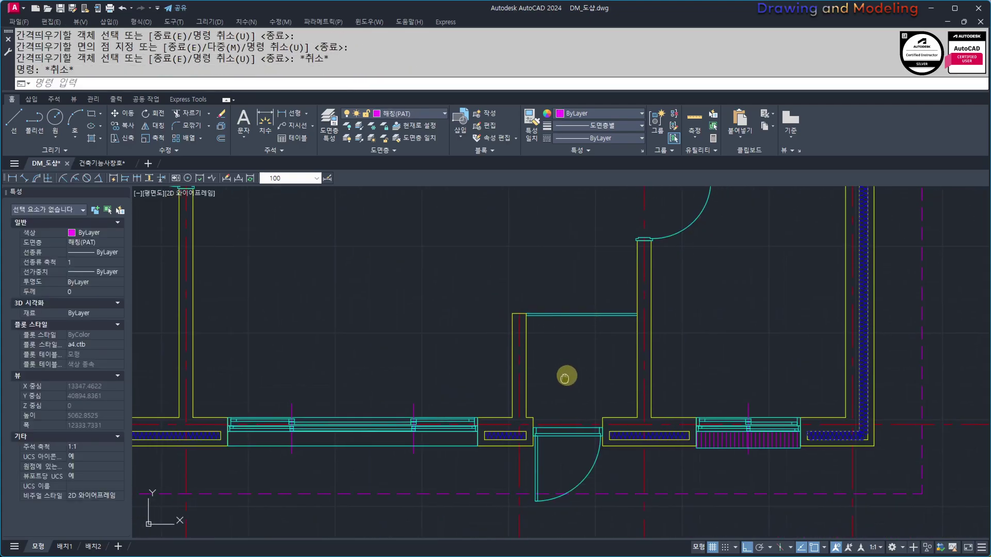
pyautogui.scroll(-3, 628, 398)
# Draw a vertical line 1470 mm long from the inner wall corner beside the entrance door up to the offset line.
pyautogui.scroll(5, 646, 392)
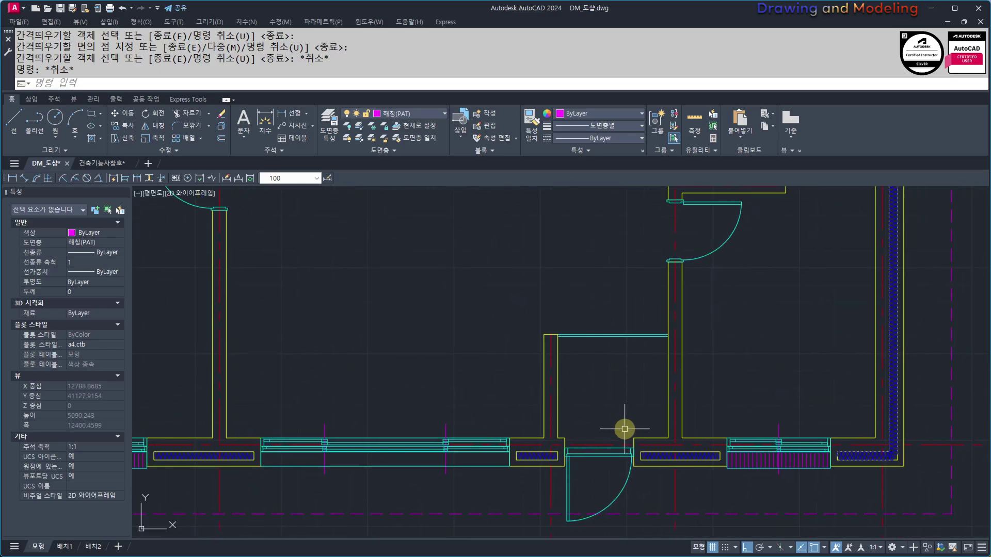
pyautogui.write('l')
pyautogui.press('space')
pyautogui.click(637, 442)
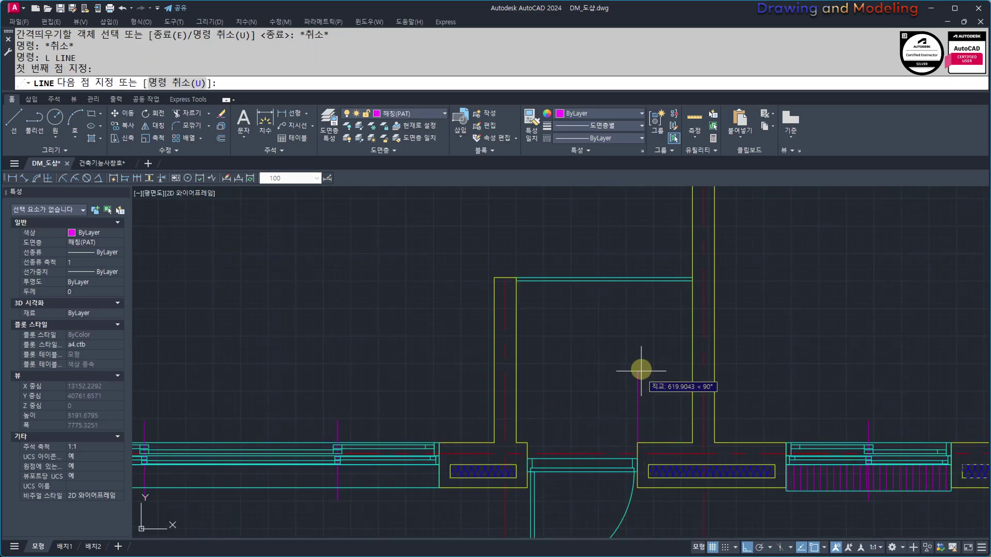
pyautogui.click(637, 281)
pyautogui.press('Escape')
# Assign the new vertical line in the entrance area to the 마감선(FIN) layer.
pyautogui.click(658, 327)
pyautogui.click(612, 347)
pyautogui.click(549, 206)
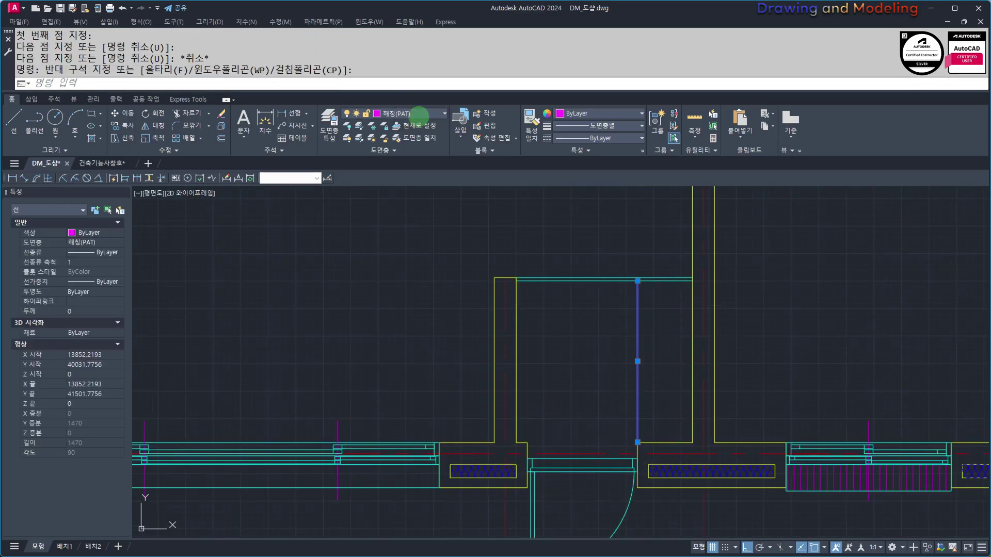
pyautogui.click(419, 114)
pyautogui.press('Escape')
pyautogui.press('Escape')
# Draw a diagonal line from beside the entrance door to the upper-right corner of the entrance area.
pyautogui.moveTo(648, 393); pyautogui.dragTo(588, 401, button='middle')
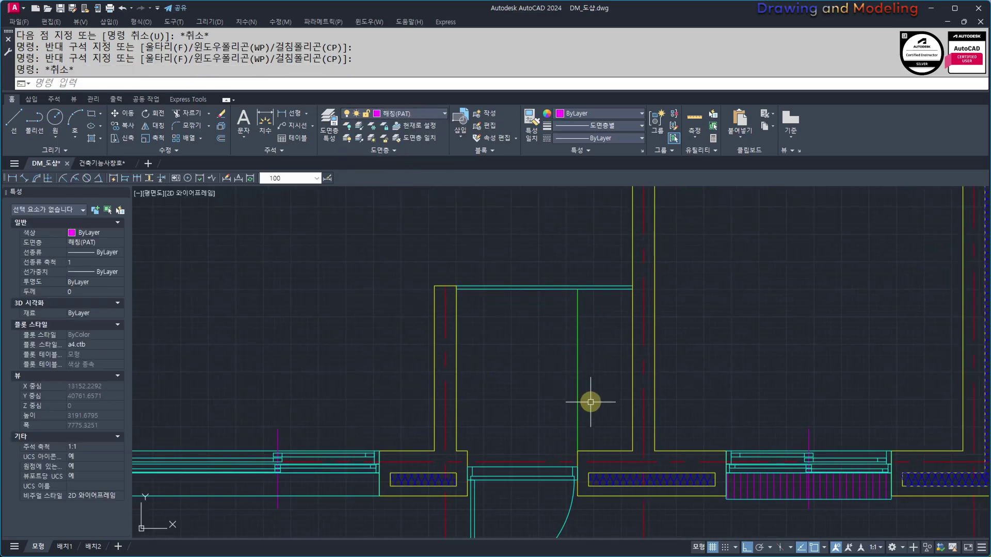
pyautogui.write('l')
pyautogui.press('Return')
pyautogui.click(577, 445)
pyautogui.click(632, 290)
pyautogui.press('Escape')
pyautogui.press('Escape')
# Move the diagonal line's lower endpoint up to the inner wall corner beside the entrance door.
pyautogui.moveTo(518, 416); pyautogui.dragTo(541, 417, button='middle')
pyautogui.click(639, 434)
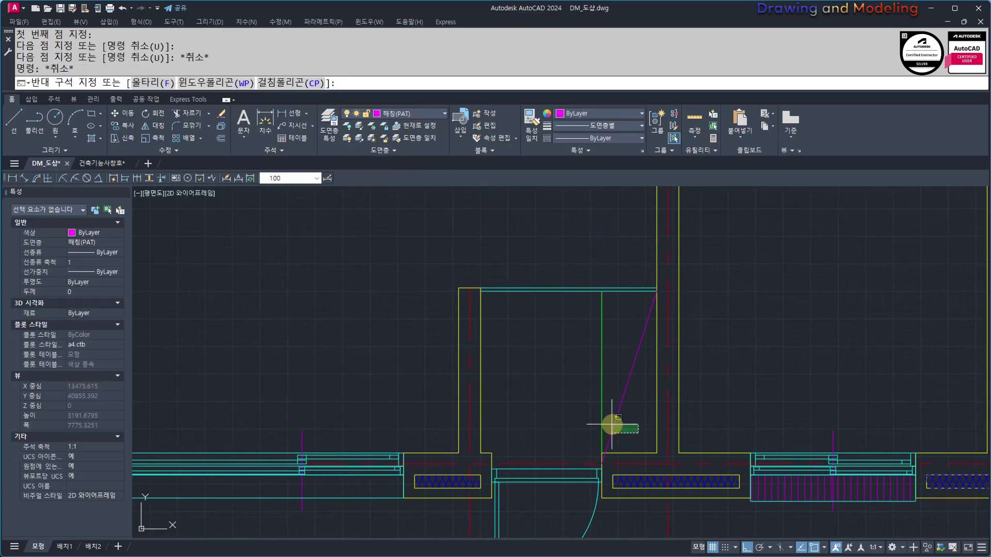
pyautogui.click(612, 425)
pyautogui.scroll(2, 591, 494)
pyautogui.click(617, 419)
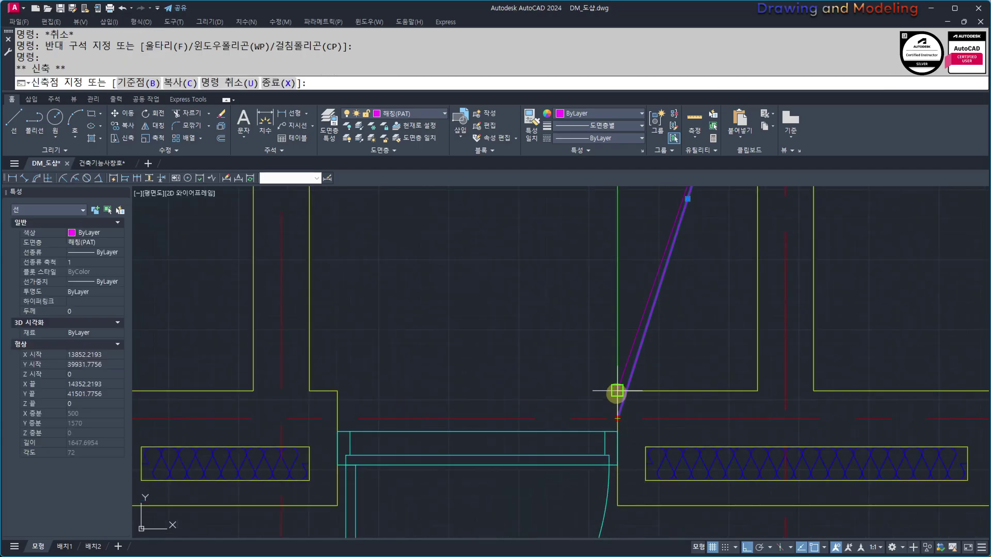
pyautogui.press('Escape')
pyautogui.press('Escape')
pyautogui.scroll(-6, 699, 396)
pyautogui.moveTo(568, 334); pyautogui.dragTo(713, 374, button='middle')
pyautogui.write('s')
pyautogui.press('space')
pyautogui.press('Escape')
pyautogui.press('Escape')
pyautogui.moveTo(744, 344); pyautogui.dragTo(711, 318, button='middle')
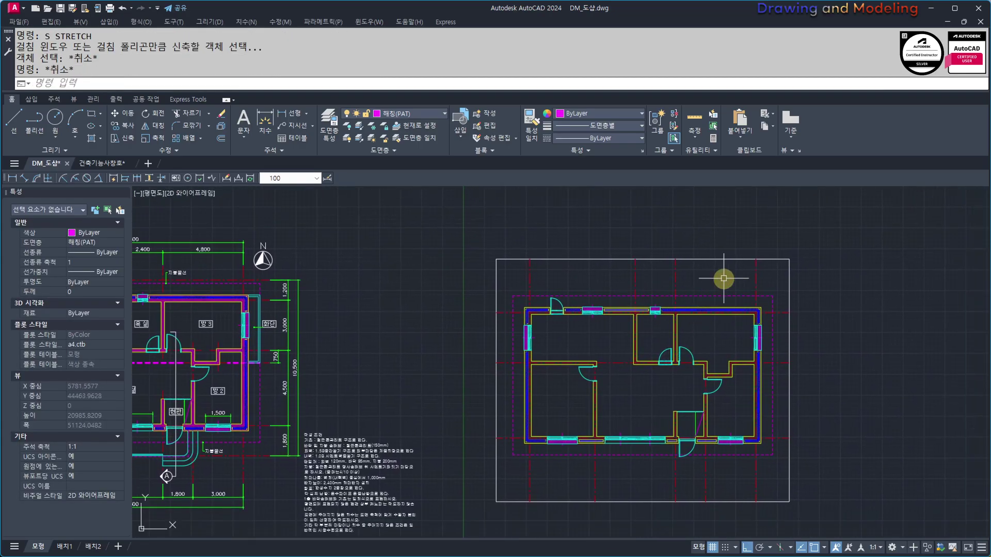
# Select the whole new floor plan with its frame and move it slightly up and to the right.
pyautogui.scroll(-4, 713, 377)
pyautogui.click(791, 481)
pyautogui.click(642, 305)
pyautogui.scroll(2, 730, 365)
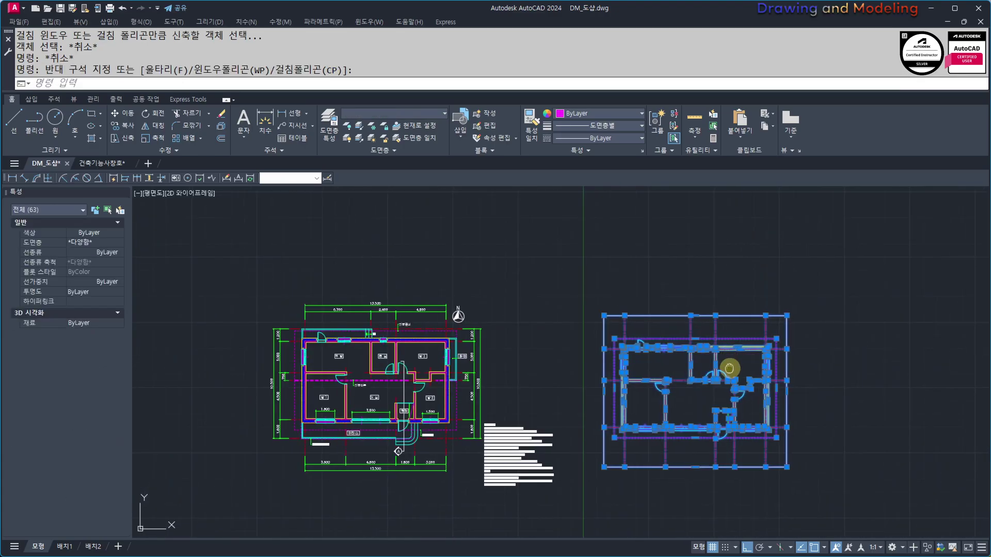
pyautogui.write('m')
pyautogui.press('space')
pyautogui.click(769, 384)
pyautogui.click(791, 367)
pyautogui.press('Escape')
pyautogui.press('Escape')
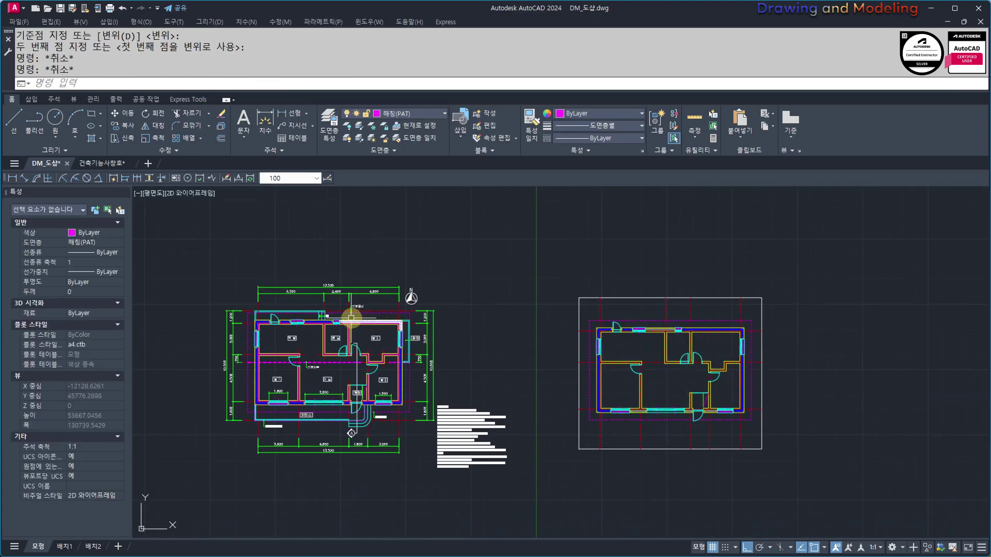
# Erase the white rectangular frame around the new floor plan.
pyautogui.scroll(2, 640, 296)
pyautogui.moveTo(629, 306); pyautogui.dragTo(597, 268, button='middle')
pyautogui.scroll(-1, 600, 270)
pyautogui.press('Escape')
pyautogui.press('Escape')
pyautogui.click(628, 285)
pyautogui.click(598, 245)
pyautogui.scroll(-1, 600, 302)
pyautogui.moveTo(598, 306); pyautogui.dragTo(585, 320, button='middle')
pyautogui.write('e')
pyautogui.press('Return')
pyautogui.press('Escape')
pyautogui.press('Escape')
pyautogui.moveTo(647, 336); pyautogui.dragTo(665, 331, button='middle')
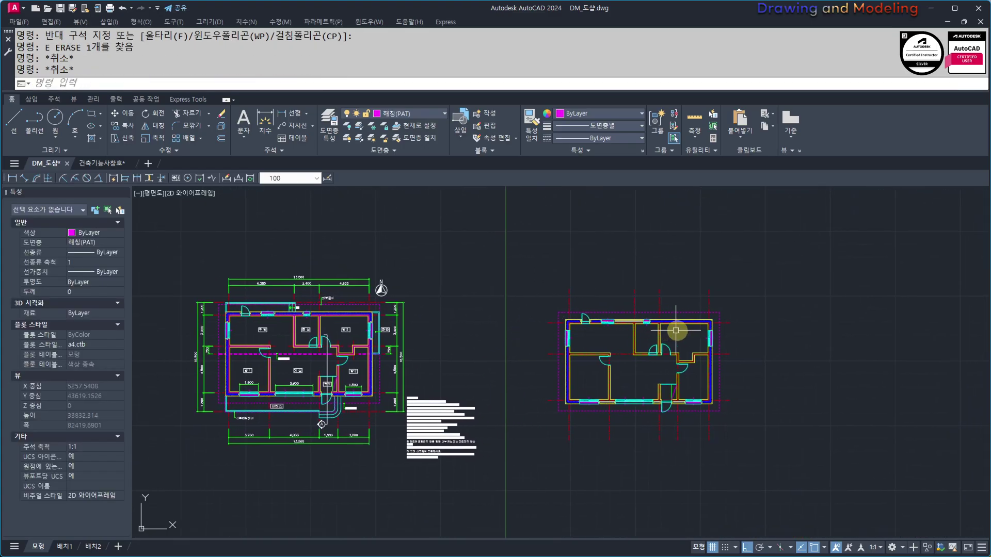
# Add continuous quick dimensions across the vertical centerlines above the floor plan, using dimension style 100.
pyautogui.click(283, 180)
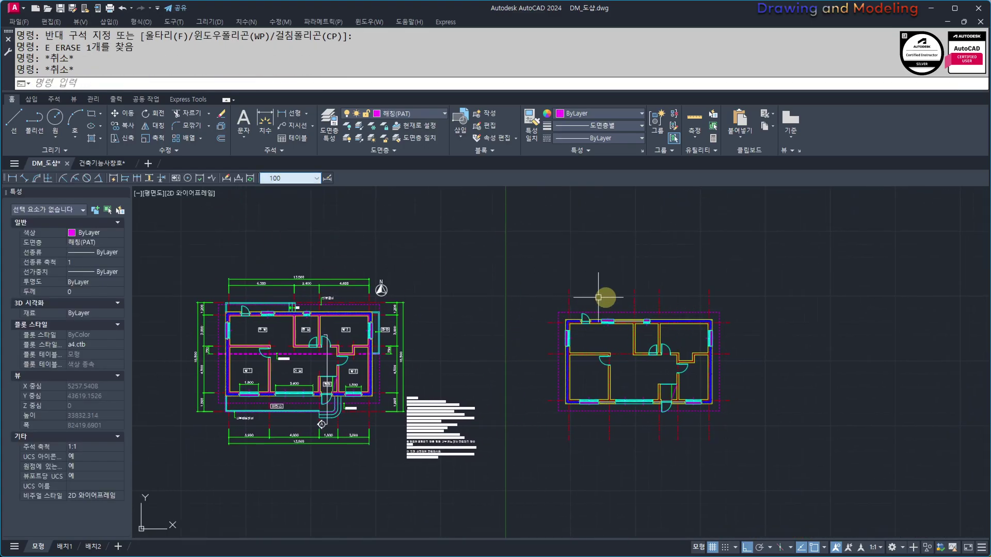
pyautogui.scroll(2, 647, 312)
pyautogui.write('q')
pyautogui.click(485, 259)
pyautogui.press('space')
pyautogui.click(644, 268)
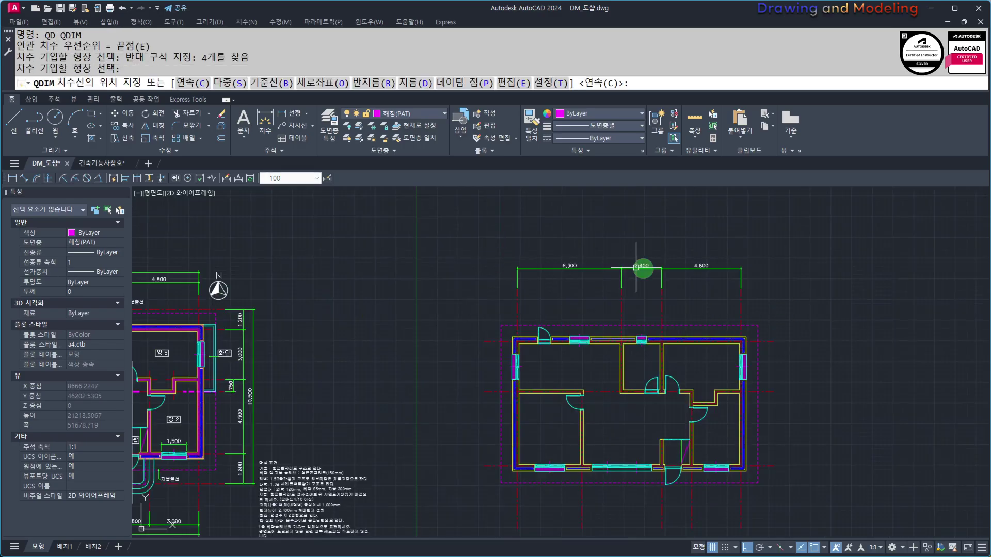
pyautogui.press('Escape')
pyautogui.moveTo(787, 345); pyautogui.dragTo(691, 287, button='middle')
# Add continuous quick dimensions for the horizontal centerlines along the right side of the floor plan.
pyautogui.press('space')
pyautogui.click(721, 253)
pyautogui.click(666, 429)
pyautogui.press('space')
pyautogui.click(699, 380)
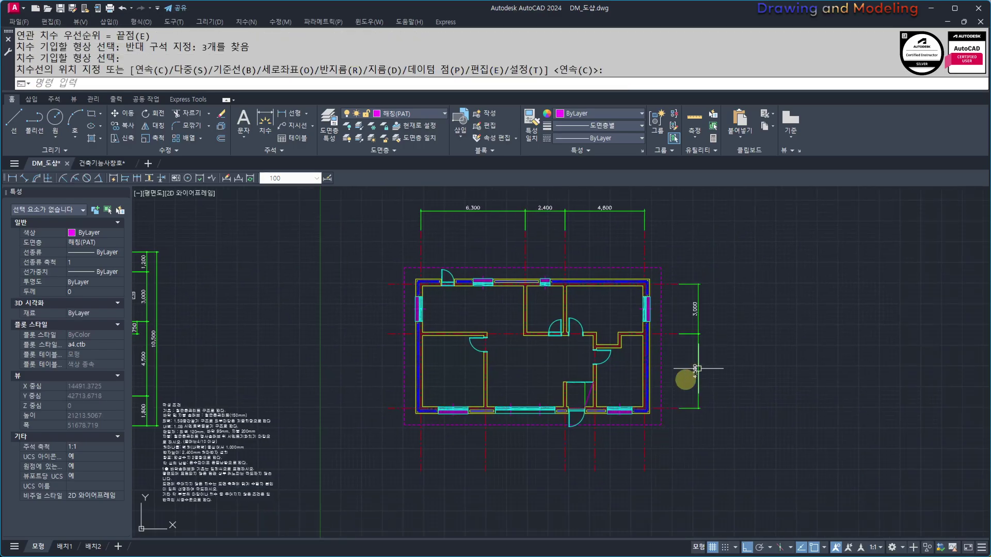
# Add continuous quick dimensions for the vertical centerlines below the floor plan.
pyautogui.press('Escape')
pyautogui.moveTo(695, 372); pyautogui.dragTo(792, 343, button='middle')
pyautogui.press('space')
pyautogui.click(785, 462)
pyautogui.click(480, 416)
pyautogui.press('space')
pyautogui.click(633, 460)
pyautogui.press('Escape')
# Add continuous quick dimensions for the horizontal centerlines along the left side of the floor plan.
pyautogui.moveTo(475, 373); pyautogui.dragTo(535, 445, button='middle')
pyautogui.press('space')
pyautogui.click(553, 460)
pyautogui.click(533, 313)
pyautogui.press('space')
pyautogui.click(523, 394)
pyautogui.press('Escape')
# Offset the middle horizontal centerline of the floor plan 750 downward.
pyautogui.moveTo(672, 414); pyautogui.dragTo(591, 402, button='middle')
pyautogui.press('Escape')
pyautogui.write('o')
pyautogui.press('Return')
pyautogui.write('750')
pyautogui.press('Return')
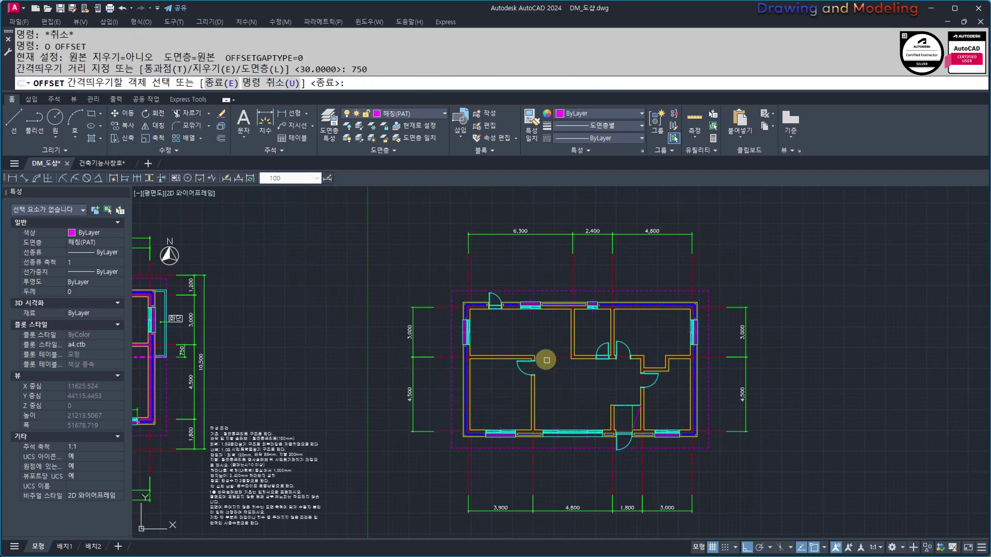
pyautogui.click(559, 394)
pyautogui.press('Escape')
pyautogui.press('Escape')
# Put the offset line on the 숨은선(HID) layer.
pyautogui.scroll(3, 633, 373)
pyautogui.moveTo(632, 374); pyautogui.dragTo(630, 380, button='middle')
pyautogui.click(619, 349)
pyautogui.click(576, 395)
pyautogui.click(402, 113)
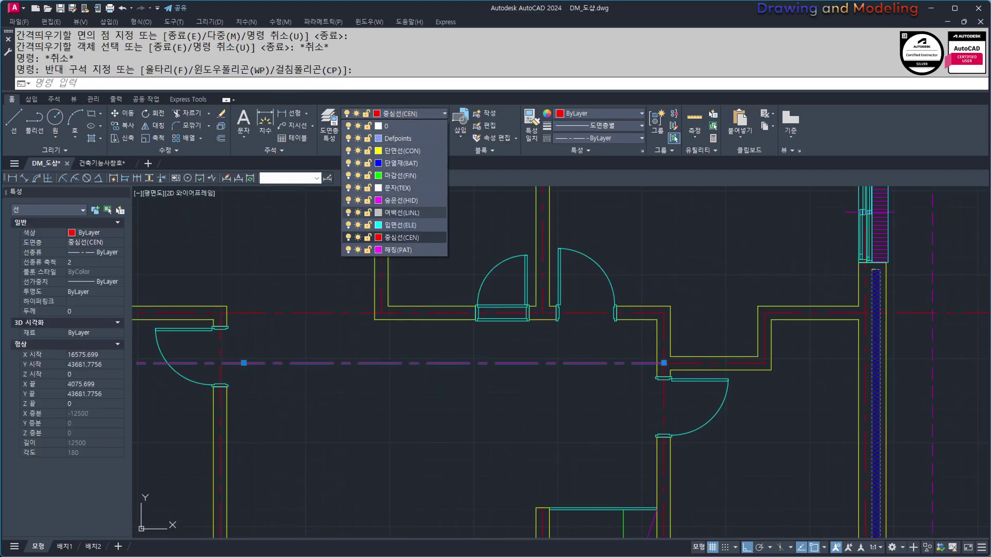
pyautogui.click(401, 200)
# Trim the left end of the offset line back to the dashed eave line outside the left wall.
pyautogui.scroll(-4, 590, 371)
pyautogui.scroll(7, 400, 367)
pyautogui.press('Escape')
pyautogui.write('tr')
pyautogui.click(450, 312)
pyautogui.click(416, 344)
pyautogui.press('space')
pyautogui.click(397, 342)
pyautogui.click(370, 388)
pyautogui.press('Escape')
# Set the linetype scale of the offset hidden line to 5.
pyautogui.click(468, 338)
pyautogui.click(455, 374)
pyautogui.scroll(-5, 458, 364)
pyautogui.scroll(3, 542, 376)
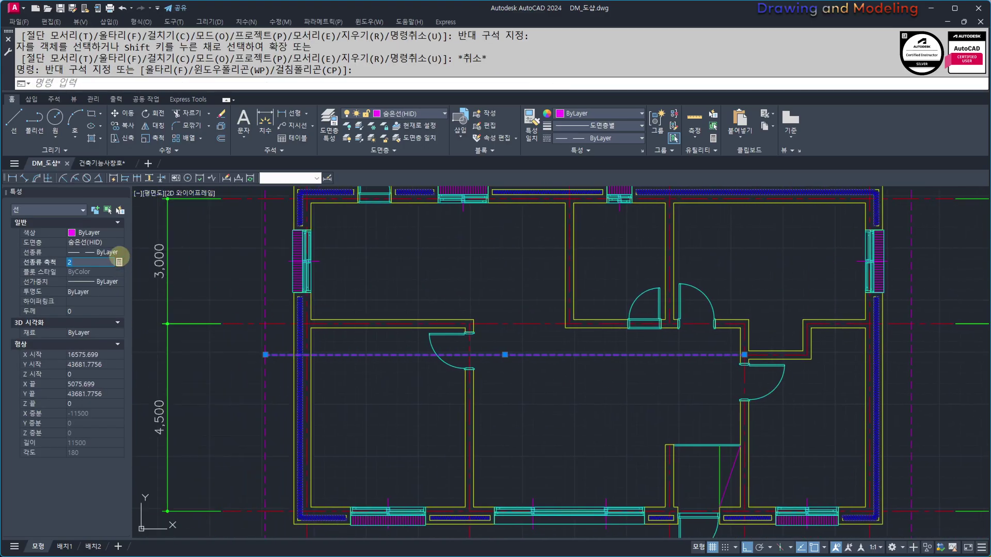
pyautogui.write('5')
pyautogui.press('Return')
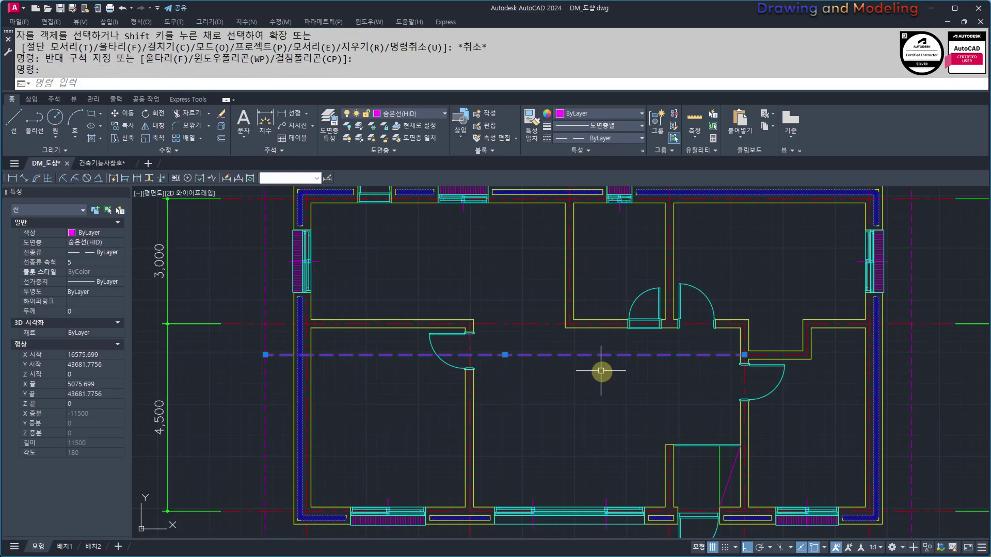
# Convert the offset hidden line into a polyline.
pyautogui.write('pe')
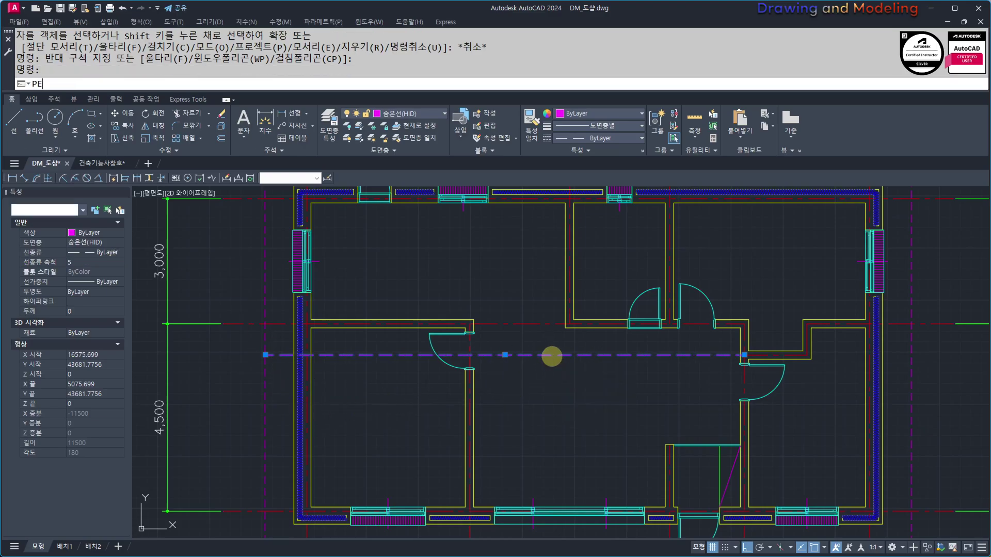
pyautogui.press('Return')
pyautogui.press('Return')
pyautogui.press('Escape')
pyautogui.press('Escape')
pyautogui.click(548, 355)
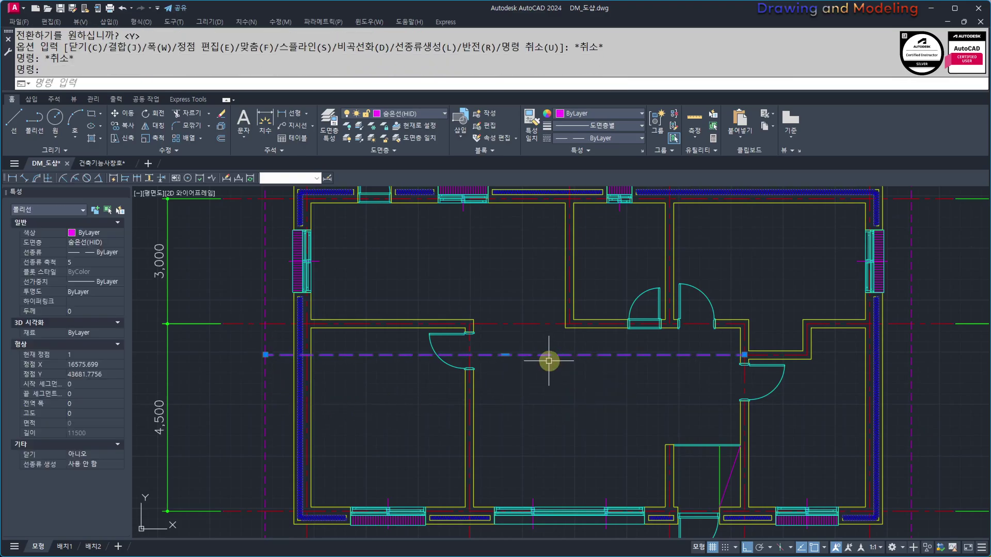
# Set the width of the hidden polyline to 80 for all segments.
pyautogui.doubleClick(543, 355)
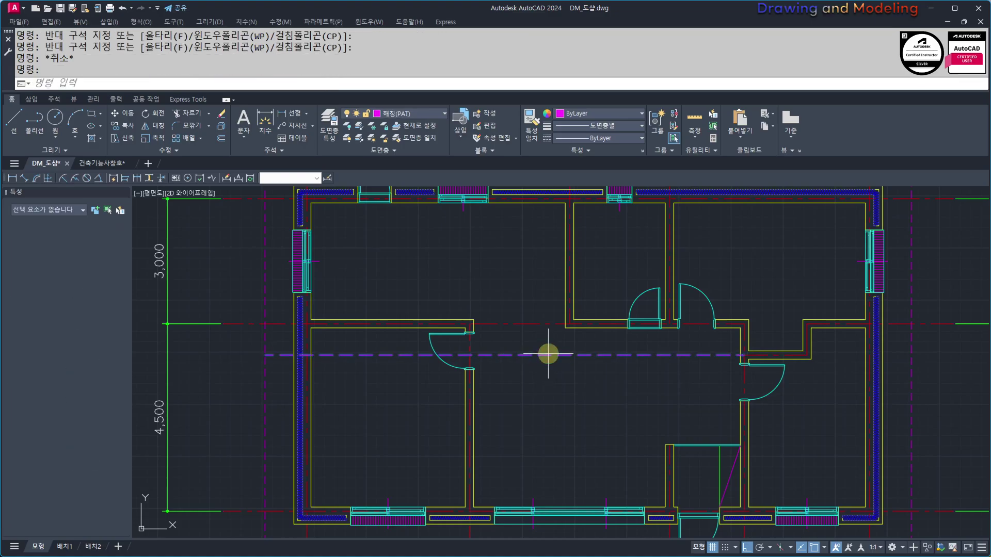
pyautogui.write('w')
pyautogui.press('Return')
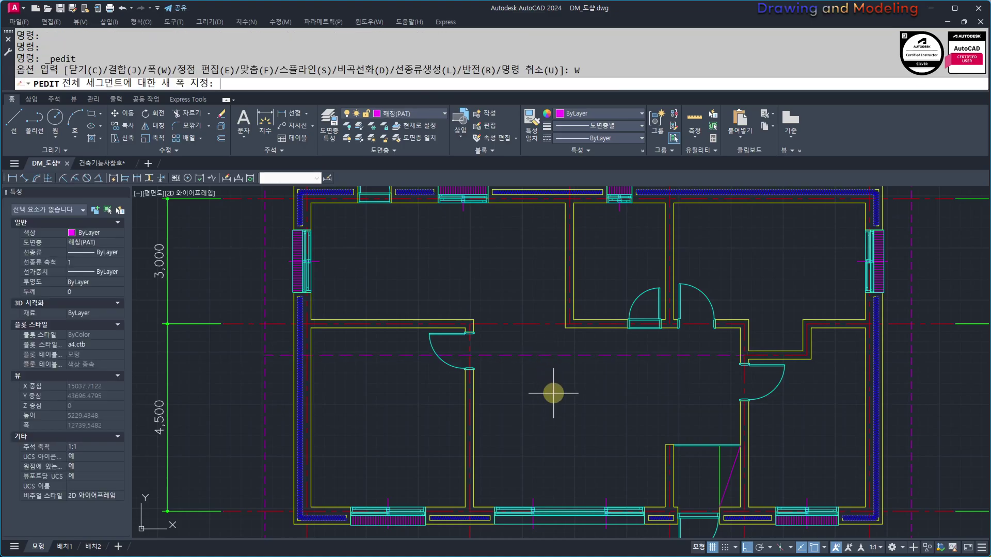
pyautogui.write('80')
pyautogui.press('Return')
pyautogui.press('Escape')
pyautogui.press('Escape')
pyautogui.press('Escape')
pyautogui.scroll(3, 687, 365)
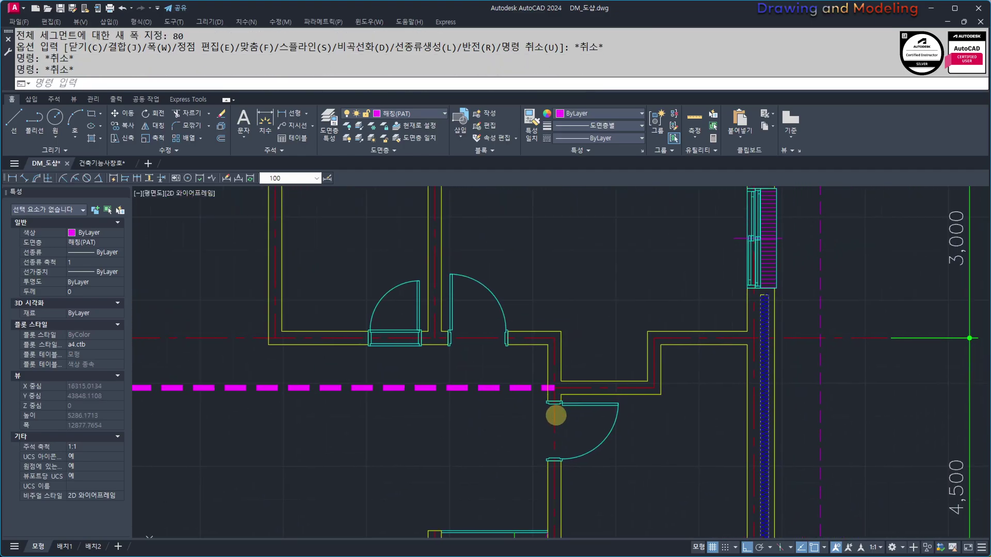
pyautogui.scroll(4, 555, 415)
pyautogui.write('bvr')
pyautogui.press('Return')
pyautogui.click(500, 394)
pyautogui.press('Escape')
pyautogui.press('Escape')
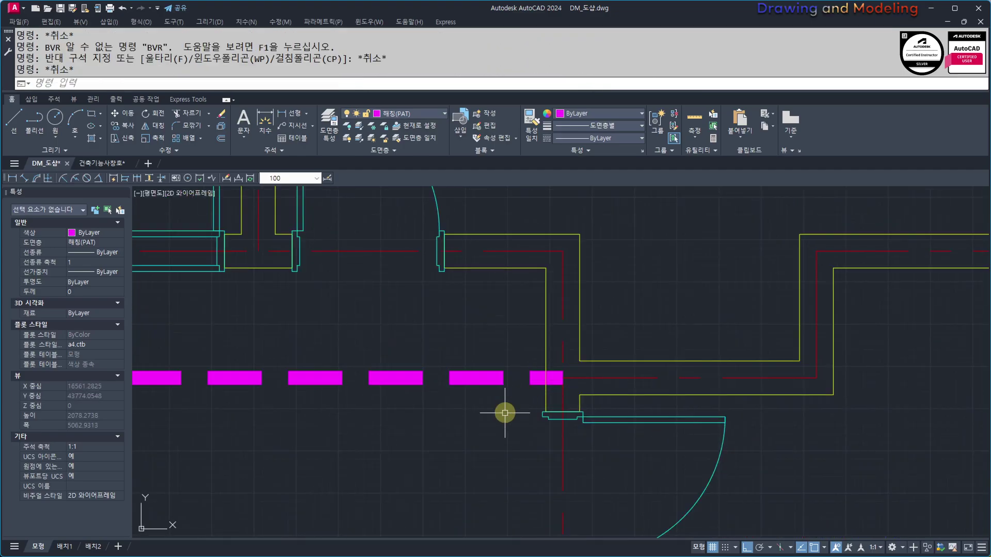
# Break the thick dashed polyline near its right end, removing the part that runs into the wall beside the door.
pyautogui.write('br')
pyautogui.press('Return')
pyautogui.click(517, 382)
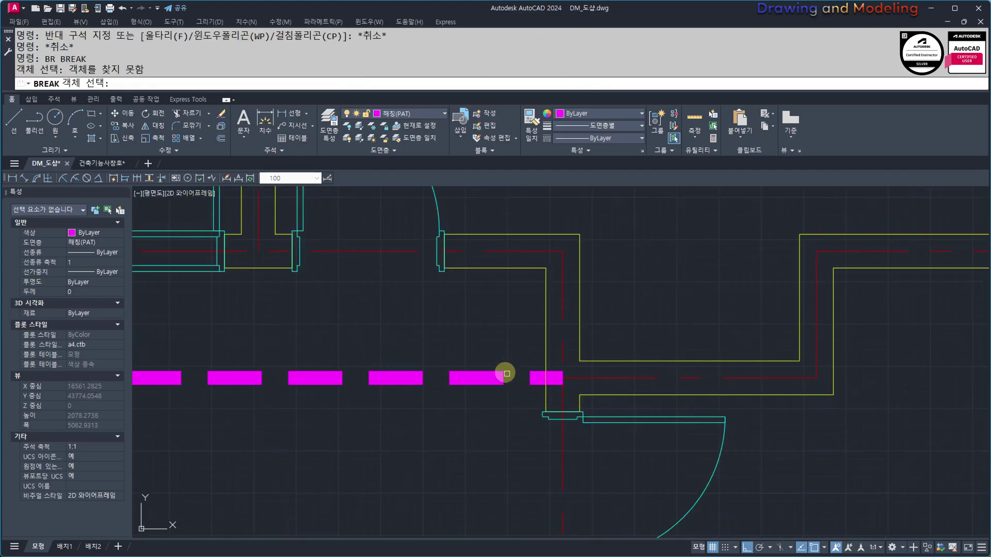
pyautogui.click(503, 376)
pyautogui.click(570, 435)
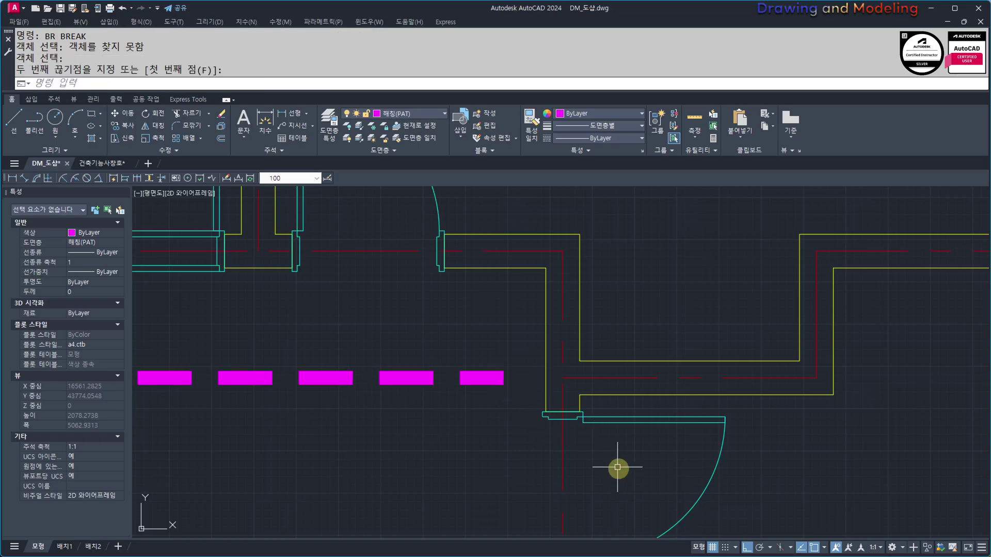
pyautogui.press('Escape')
pyautogui.press('Escape')
# Turn off the 단면선(CON) and 입면선(ELE) layers by picking objects on them.
pyautogui.scroll(-3, 489, 402)
pyautogui.moveTo(582, 424)
pyautogui.mouseDown(button='middle')
pyautogui.moveTo(632, 434)
pyautogui.moveTo(577, 438)
pyautogui.moveTo(585, 433)
pyautogui.mouseUp(button='middle')
pyautogui.scroll(5, 531, 413)
pyautogui.scroll(-5, 569, 419)
pyautogui.moveTo(569, 419); pyautogui.dragTo(641, 397, button='middle')
pyautogui.moveTo(580, 420); pyautogui.dragTo(615, 409, button='middle')
pyautogui.write('F')
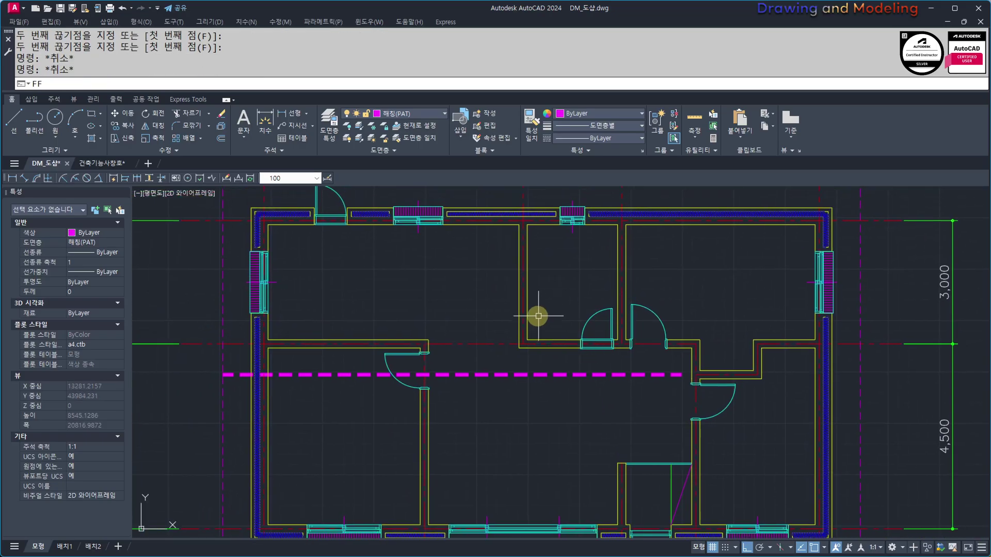
pyautogui.write('F')
pyautogui.press('space')
pyautogui.click(529, 319)
pyautogui.click(584, 325)
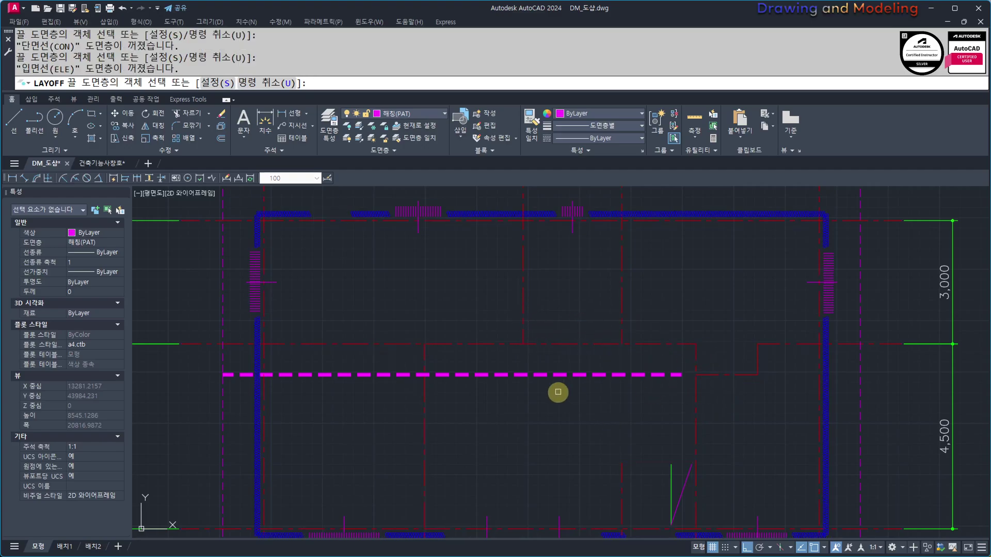
pyautogui.press('Escape')
# Lengthen the interior vertical centerlines by an increment of 300 past the middle horizontal centerline.
pyautogui.write('LEN')
pyautogui.press('Return')
pyautogui.write('DE')
pyautogui.press('Return')
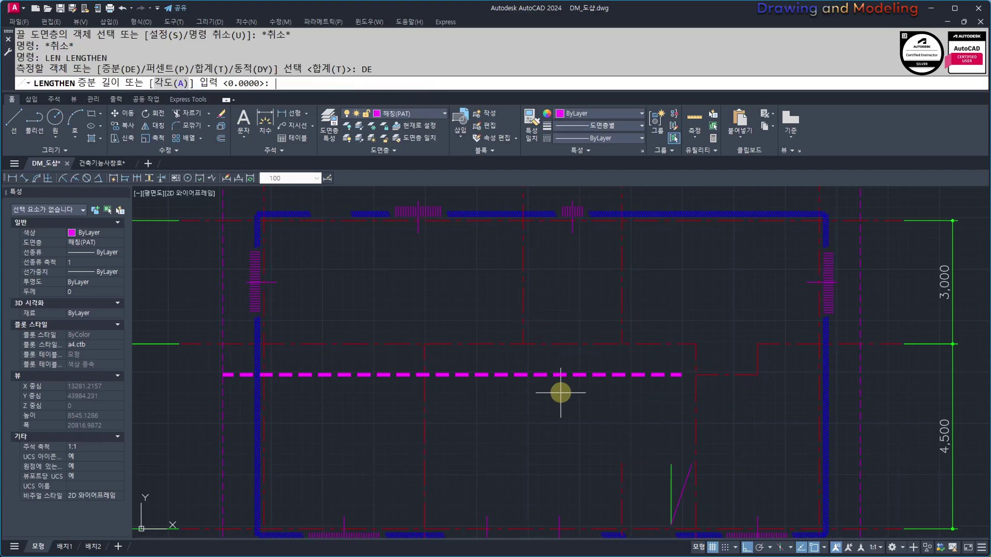
pyautogui.write('300')
pyautogui.press('Return')
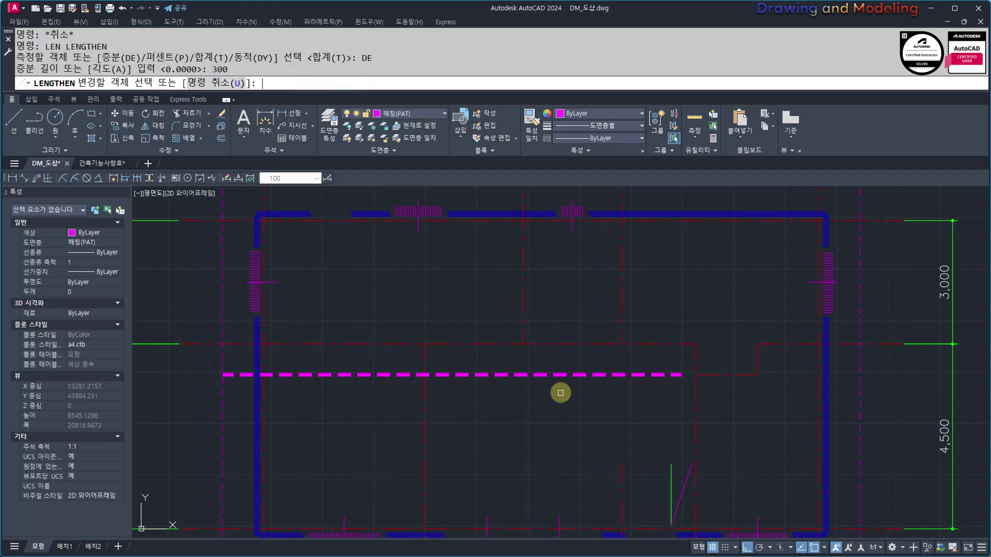
pyautogui.click(424, 356)
pyautogui.click(522, 331)
pyautogui.click(622, 321)
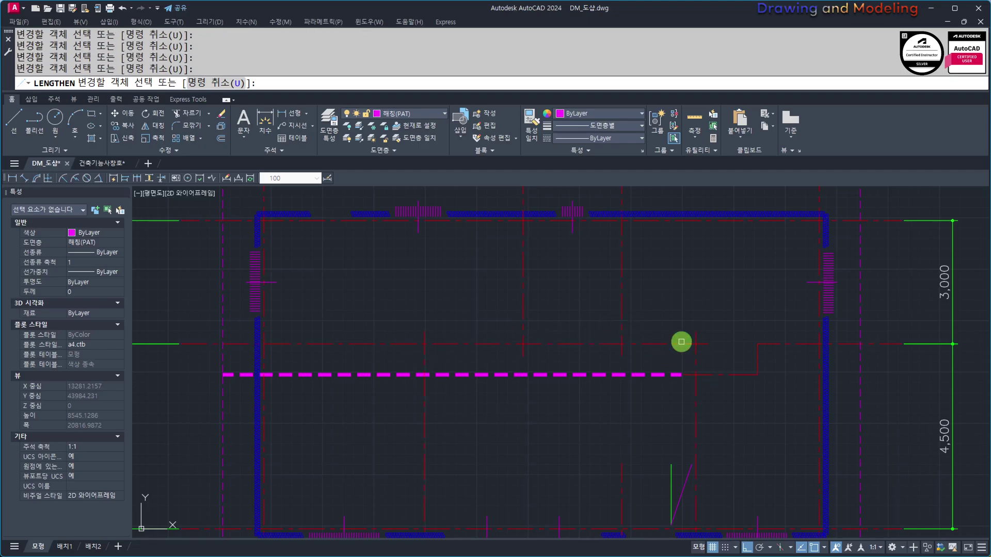
pyautogui.moveTo(684, 423)
pyautogui.mouseDown(button='middle')
pyautogui.moveTo(727, 353)
pyautogui.moveTo(647, 449)
pyautogui.moveTo(626, 440)
pyautogui.mouseUp(button='middle')
pyautogui.press('Escape')
pyautogui.press('Escape')
# Copy the short horizontal centerline at the wall jog to the right, continuing from the end of the jog.
pyautogui.scroll(3, 637, 402)
pyautogui.click(721, 386)
pyautogui.click(669, 433)
pyautogui.scroll(-2, 594, 428)
pyautogui.write('cc')
pyautogui.press('Return')
pyautogui.click(574, 408)
pyautogui.click(690, 406)
pyautogui.press('Escape')
# Extend the copied centerline to the dashed eave line outside the right wall.
pyautogui.moveTo(775, 429); pyautogui.dragTo(699, 429, button='middle')
pyautogui.write('ex')
pyautogui.press('Return')
pyautogui.press('Return')
pyautogui.click(695, 391)
pyautogui.click(681, 423)
pyautogui.press('Escape')
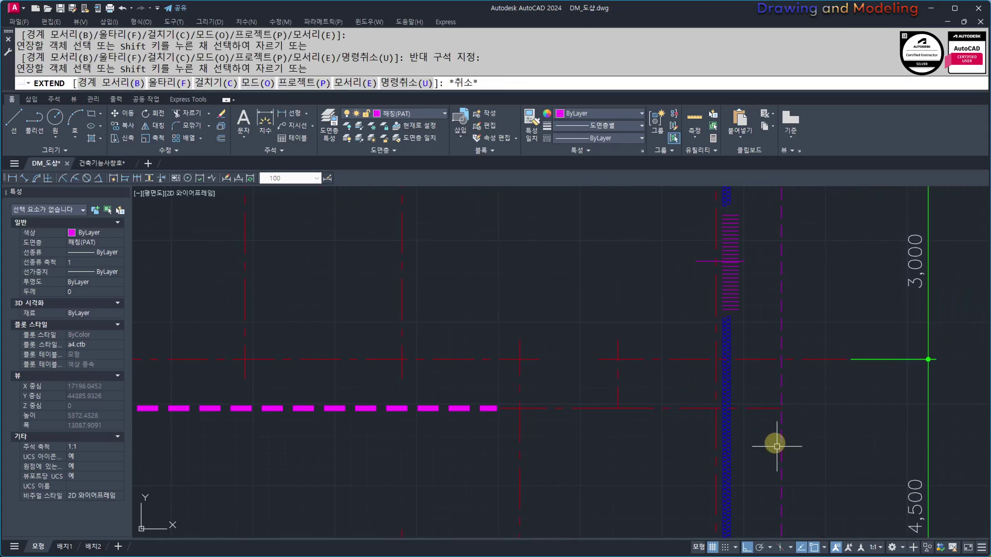
pyautogui.press('Return')
pyautogui.press('Escape')
pyautogui.press('Escape')
pyautogui.moveTo(627, 457); pyautogui.dragTo(662, 446, button='middle')
pyautogui.write('mnm')
pyautogui.press('Return')
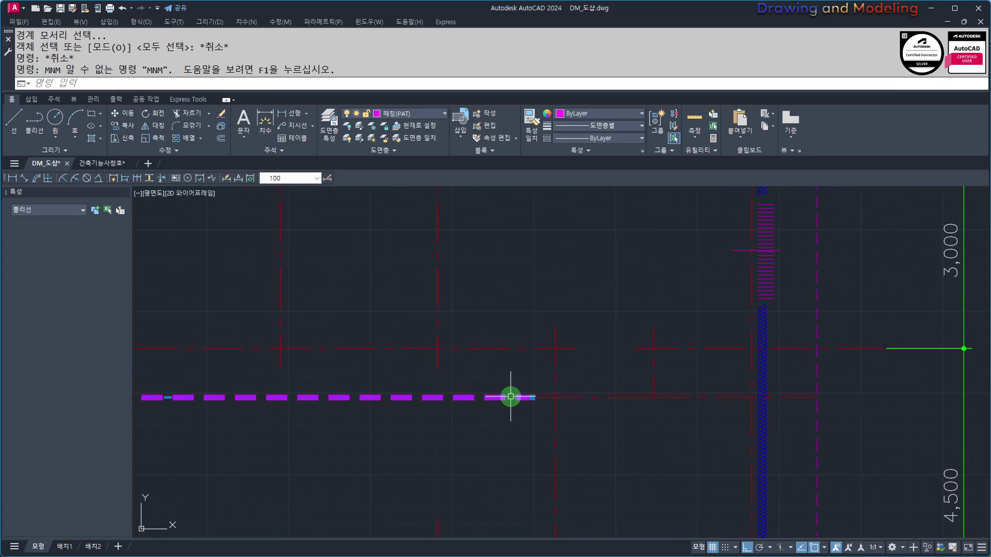
pyautogui.click(655, 416)
pyautogui.moveTo(621, 408); pyautogui.dragTo(634, 416, button='middle')
pyautogui.press('Escape')
pyautogui.press('Escape')
# Match the properties of the thick dashed line onto the extended line right of the wall jog.
pyautogui.write('mm')
pyautogui.press('Return')
pyautogui.click(478, 404)
pyautogui.click(728, 391)
pyautogui.press('Escape')
pyautogui.press('Escape')
# Convert the hidden line right of the wall jog into a polyline and set its width to 80.
pyautogui.scroll(2, 704, 420)
pyautogui.click(696, 398)
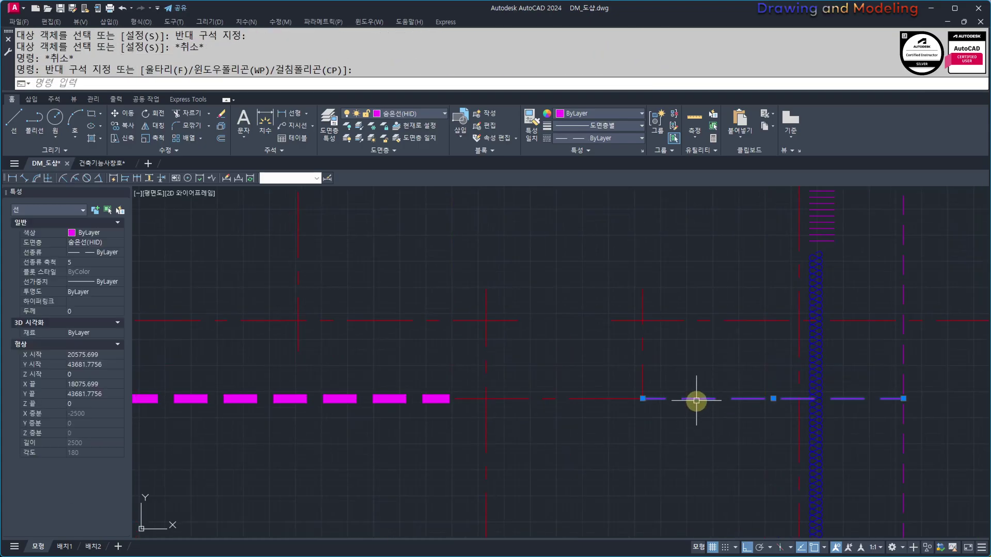
pyautogui.write('P')
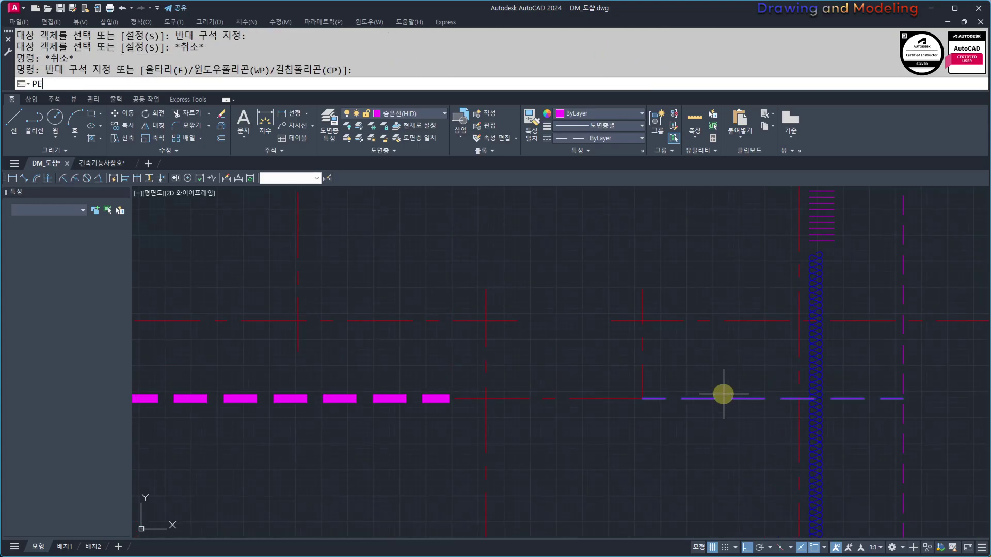
pyautogui.write('E')
pyautogui.press('Return')
pyautogui.press('Return')
pyautogui.press('Return')
pyautogui.write('8')
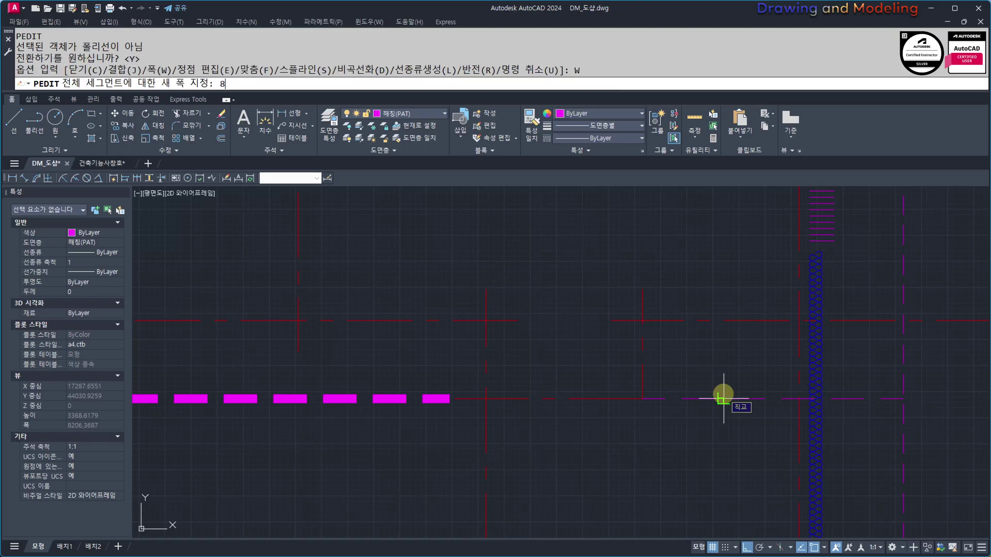
pyautogui.write('0')
pyautogui.press('Return')
pyautogui.press('Escape')
pyautogui.press('Escape')
pyautogui.press('Escape')
# Stretch the start of the thick dashed line right of the wall jog away from the jog's centerline, leaving a gap.
pyautogui.moveTo(669, 408); pyautogui.dragTo(679, 399, button='middle')
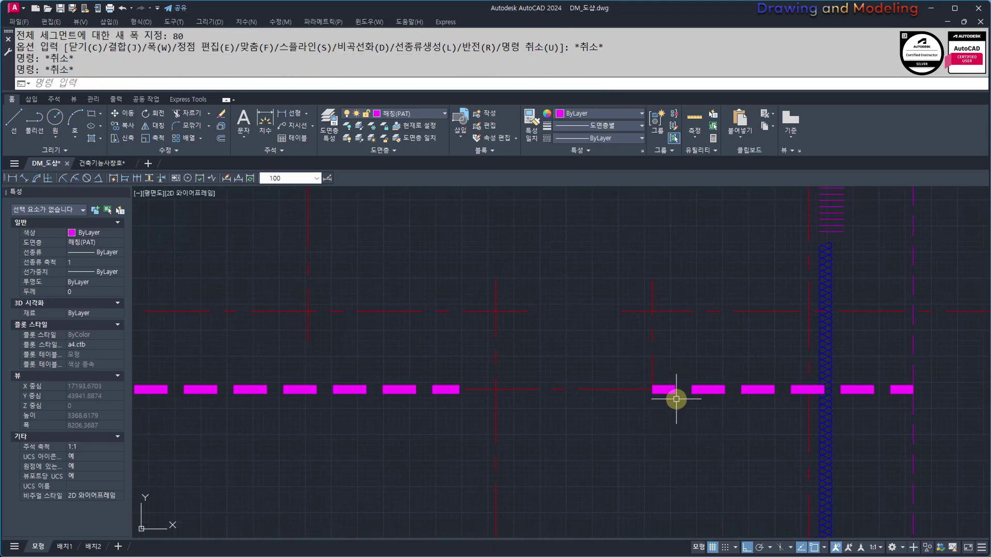
pyautogui.write('S')
pyautogui.press('Return')
pyautogui.click(679, 359)
pyautogui.click(635, 414)
pyautogui.keyDown('shift'); pyautogui.moveTo(663, 370); pyautogui.dragTo(567, 423); pyautogui.keyUp('shift')
pyautogui.press('Return')
pyautogui.click(606, 445)
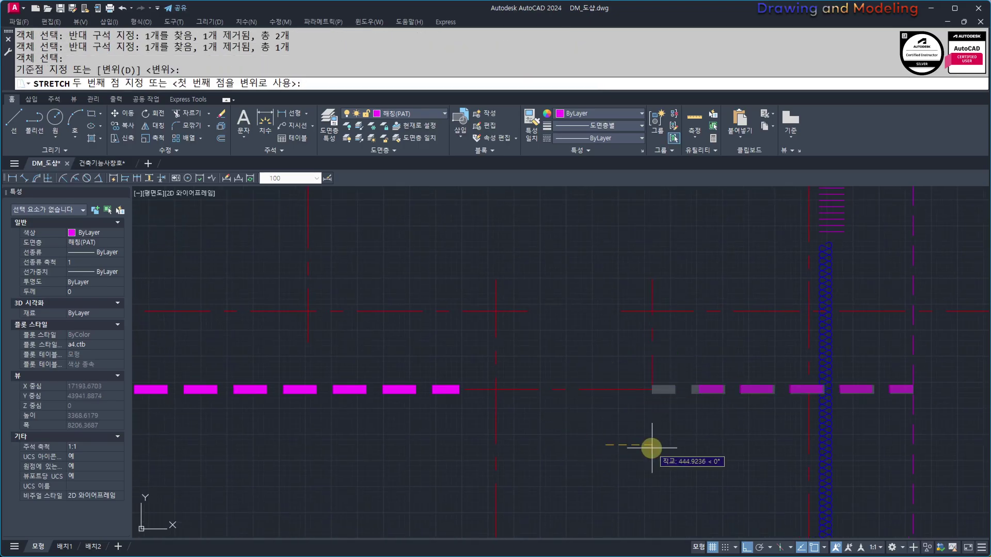
pyautogui.press('Escape')
pyautogui.press('Escape')
# Lengthen the centerlines at the wall jog's corner past their intersection, using the Lengthen command's delta option with its preset value.
pyautogui.write('LEN')
pyautogui.press('Return')
pyautogui.write('DE')
pyautogui.press('Return')
pyautogui.press('Return')
pyautogui.click(651, 375)
pyautogui.press('Escape')
# Stretch the right end of the long thick dashed line back to the left, away from the wall jog.
pyautogui.write('s')
pyautogui.press('Return')
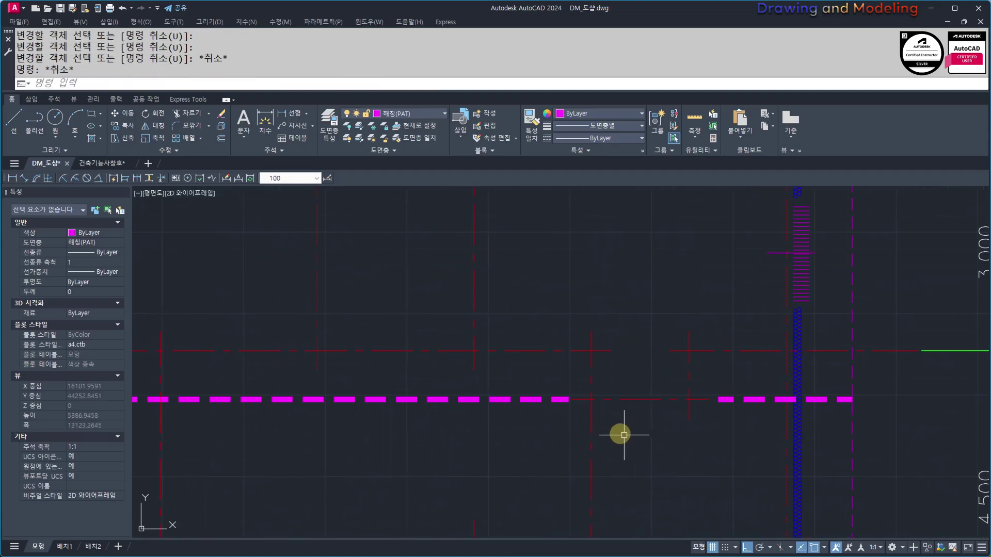
pyautogui.moveTo(457, 374); pyautogui.dragTo(574, 378, button='middle')
pyautogui.press('Return')
pyautogui.click(566, 454)
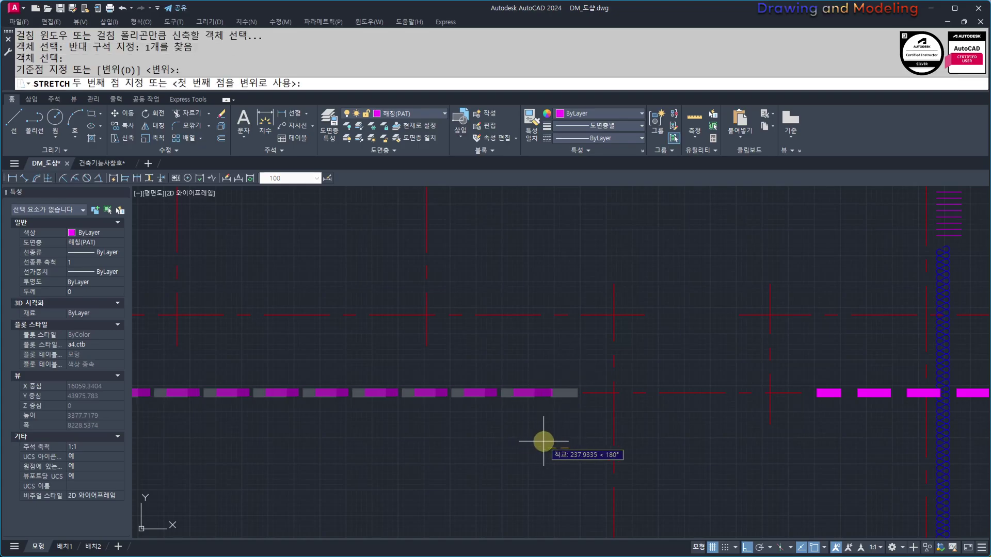
pyautogui.click(548, 442)
pyautogui.press('Escape')
pyautogui.press('Escape')
# Turn the switched-off layers back on so the whole floor plan is displayed, using the OO command.
pyautogui.scroll(-3, 500, 422)
pyautogui.moveTo(313, 414); pyautogui.dragTo(515, 409, button='middle')
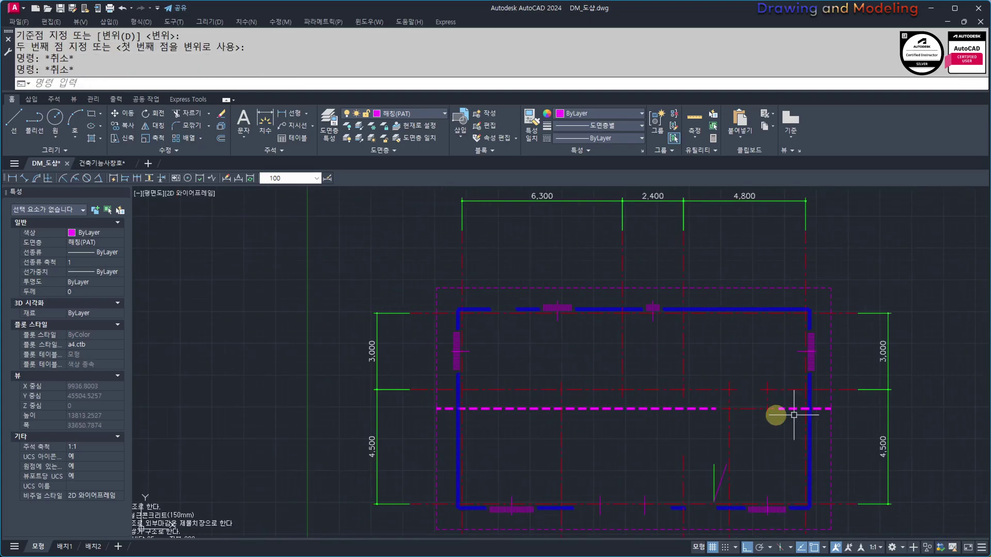
pyautogui.scroll(2, 650, 400)
pyautogui.moveTo(815, 408); pyautogui.dragTo(652, 396, button='middle')
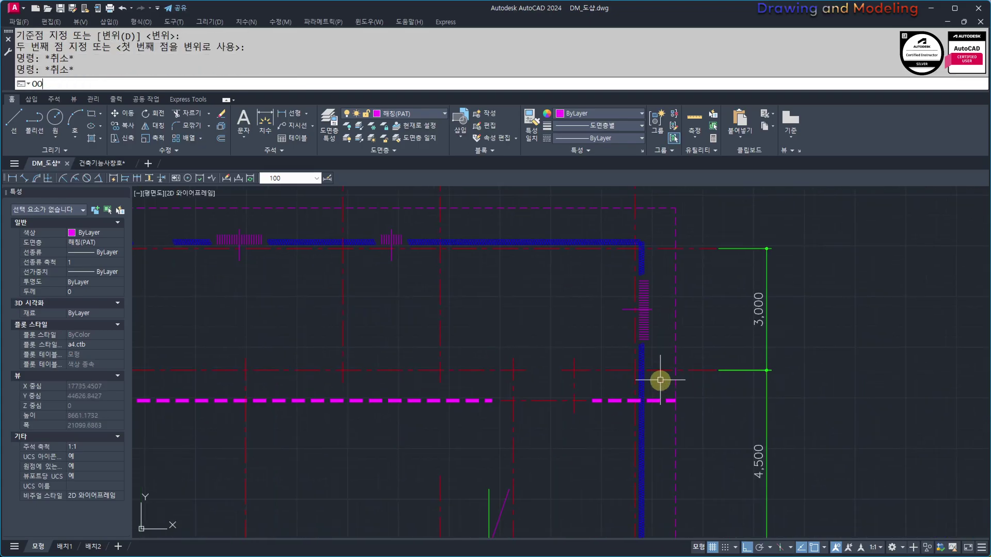
pyautogui.press('Return')
# Examine how the thick dashed line is dimensioned on both sides of the finished reference floor plan.
pyautogui.scroll(-4, 727, 400)
pyautogui.scroll(3, 733, 428)
pyautogui.scroll(-1, 743, 418)
pyautogui.scroll(3, 748, 404)
pyautogui.write('q')
pyautogui.press('Return')
pyautogui.press('Escape')
pyautogui.scroll(2, 768, 374)
pyautogui.write('q')
pyautogui.press('Return')
pyautogui.press('Escape')
pyautogui.press('Escape')
pyautogui.scroll(-2, 722, 384)
pyautogui.moveTo(742, 384); pyautogui.dragTo(768, 364, button='middle')
pyautogui.scroll(-1, 744, 347)
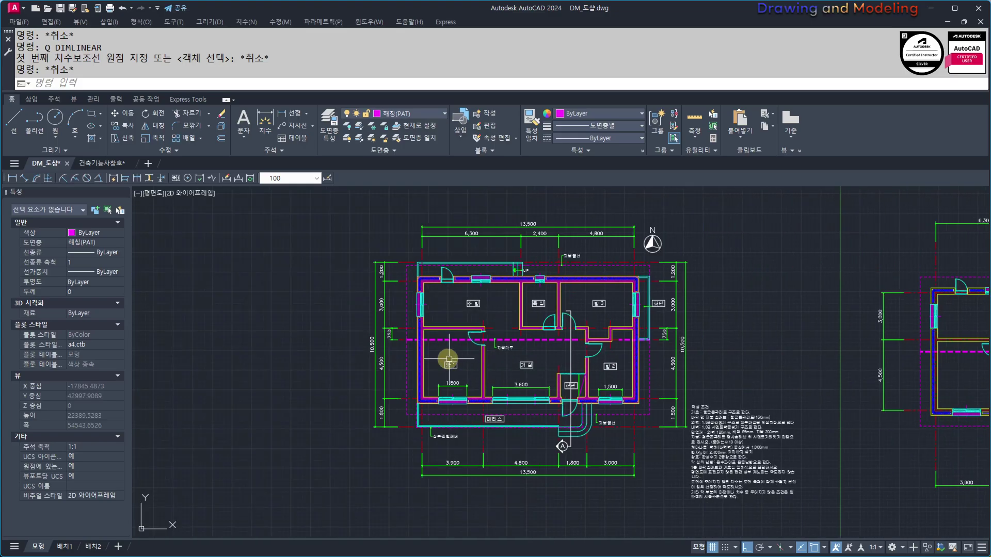
pyautogui.scroll(3, 372, 290)
pyautogui.scroll(-4, 377, 333)
pyautogui.moveTo(832, 380); pyautogui.dragTo(547, 377, button='middle')
pyautogui.press('Escape')
pyautogui.press('Escape')
# Draw a short horizontal line outward from the right end of the thick dashed line at the eave.
pyautogui.scroll(4, 762, 349)
pyautogui.moveTo(761, 349); pyautogui.dragTo(867, 411, button='middle')
pyautogui.scroll(2, 749, 364)
pyautogui.click(703, 387)
pyautogui.click(746, 392)
pyautogui.press('Escape')
pyautogui.press('Escape')
pyautogui.scroll(-2, 796, 394)
# Draw a short horizontal line outward from the left end of the thick dashed line at the eave.
pyautogui.scroll(2, 619, 404)
pyautogui.press('space')
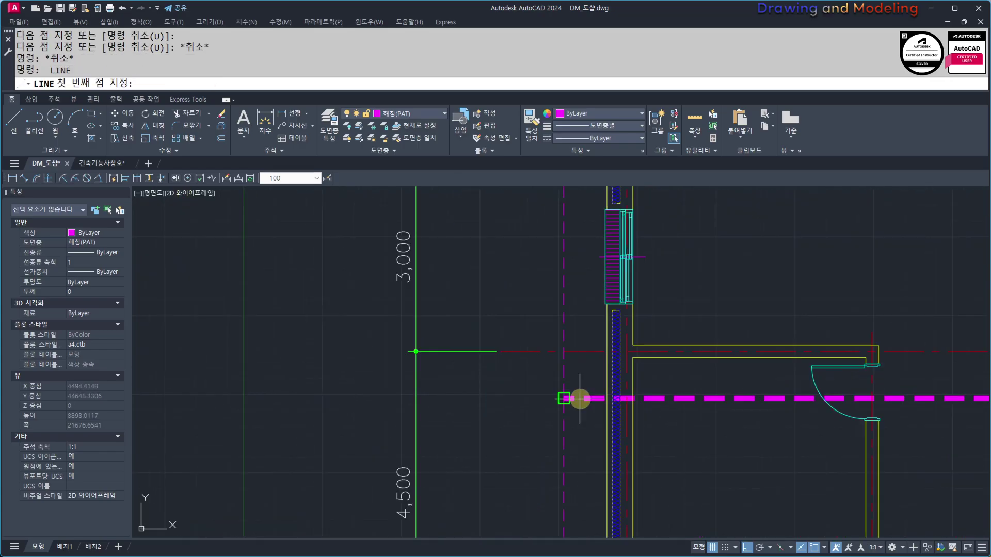
pyautogui.click(564, 398)
pyautogui.press('Escape')
pyautogui.press('Escape')
pyautogui.moveTo(518, 401); pyautogui.dragTo(577, 398, button='middle')
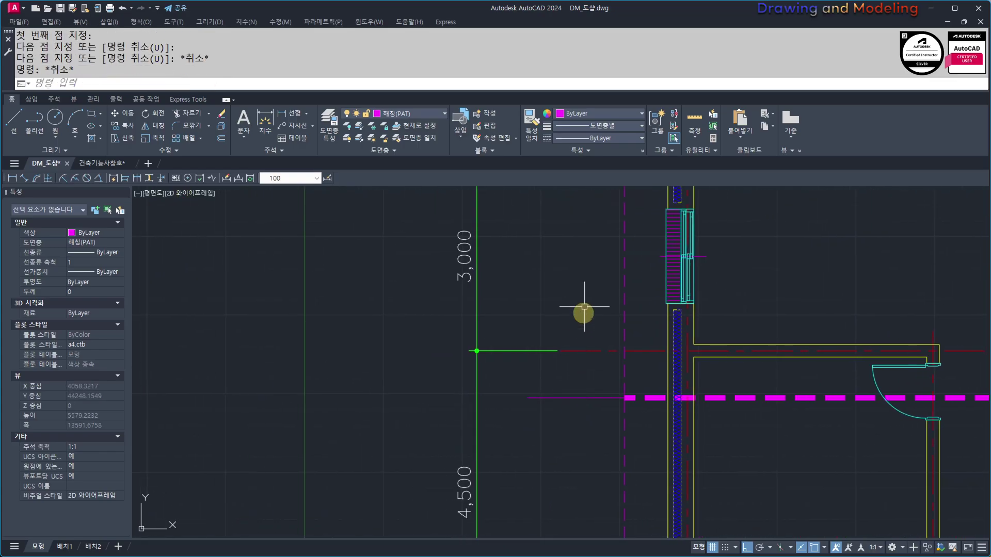
# Trim the left extension line to a vertical helper line at the dimension's extension line end, and erase the helper line.
pyautogui.click(563, 348)
pyautogui.click(557, 465)
pyautogui.press('Escape')
pyautogui.write('tr')
pyautogui.click(546, 386)
pyautogui.click(528, 431)
pyautogui.press('Escape')
pyautogui.press('Escape')
pyautogui.click(570, 407)
pyautogui.write('e')
pyautogui.press('Escape')
pyautogui.press('Escape')
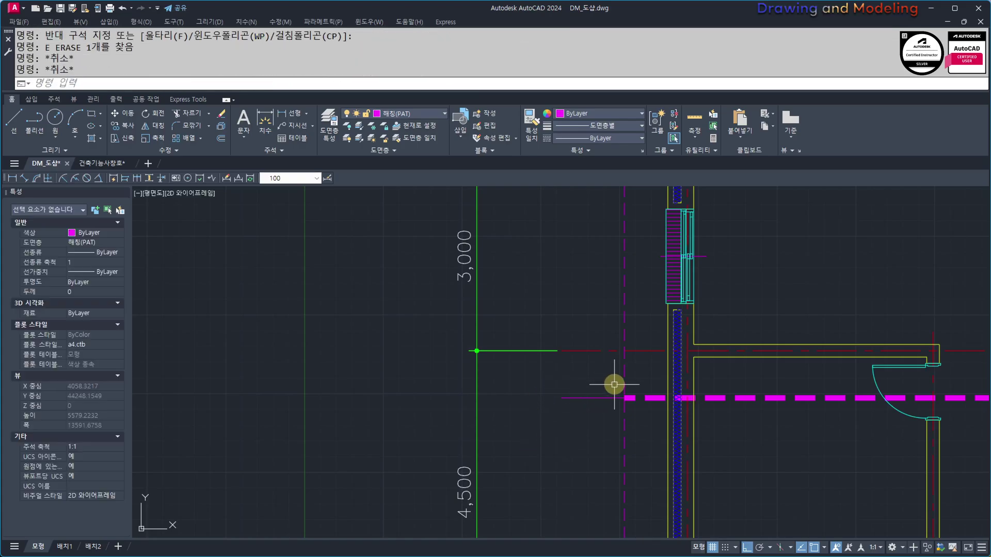
# Match the properties of the wall centerline onto the short extension line left of the plan.
pyautogui.write('mm')
pyautogui.click(597, 350)
pyautogui.click(586, 371)
pyautogui.press('Escape')
pyautogui.press('Escape')
# Trim the right extension line to a vertical helper line at the dimension's extension line end, and erase the helper line.
pyautogui.scroll(-5, 730, 409)
pyautogui.scroll(6, 730, 409)
pyautogui.write('l')
pyautogui.click(724, 360)
pyautogui.click(726, 450)
pyautogui.press('Escape')
pyautogui.press('Escape')
pyautogui.scroll(2, 746, 411)
pyautogui.write('tr')
pyautogui.click(741, 383)
pyautogui.click(721, 427)
pyautogui.press('Escape')
pyautogui.press('Escape')
pyautogui.write('e')
# Match the properties of the wall centerline onto the short extension line right of the plan.
pyautogui.moveTo(664, 308); pyautogui.dragTo(703, 323, button='middle')
pyautogui.write('mm')
pyautogui.click(702, 343)
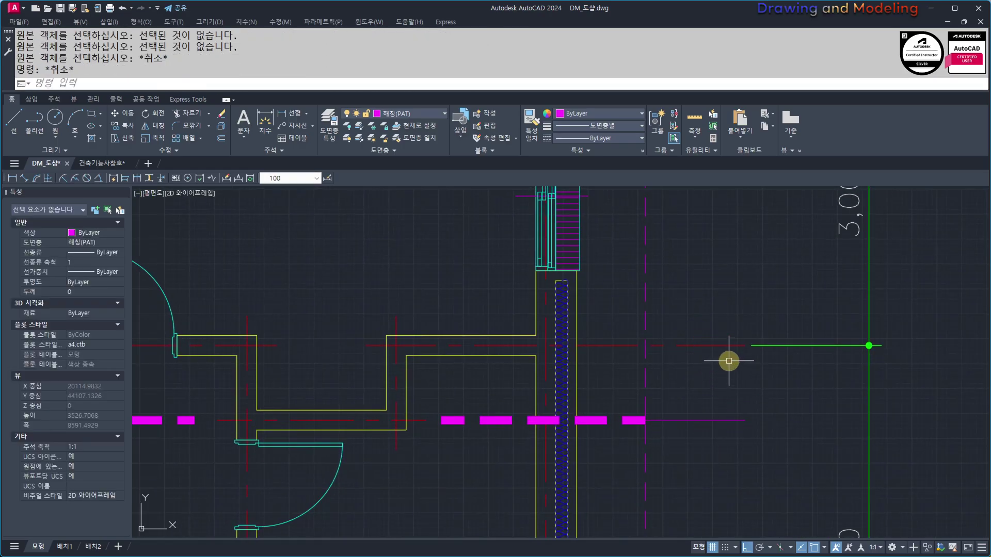
pyautogui.write('mm')
pyautogui.click(714, 345)
# Stretch the inner end of the right extension line outward, leaving a gap from the thick dashed line.
pyautogui.write('s')
pyautogui.press('space')
pyautogui.click(670, 442)
pyautogui.click(620, 382)
pyautogui.keyDown('shift'); pyautogui.click(609, 377); pyautogui.keyUp('shift')
pyautogui.keyDown('shift'); pyautogui.click(557, 473); pyautogui.keyUp('shift')
pyautogui.press('space')
pyautogui.click(710, 469)
pyautogui.click(773, 480)
pyautogui.press('Escape')
pyautogui.press('Escape')
# Stretch the inner end of the left extension line outward from the eave, excluding the thick dashed line from the selection.
pyautogui.scroll(-5, 625, 358)
pyautogui.moveTo(278, 365); pyautogui.dragTo(667, 398, button='middle')
pyautogui.scroll(5, 651, 399)
pyautogui.write('s')
pyautogui.click(584, 332)
pyautogui.click(529, 411)
pyautogui.keyDown('shift'); pyautogui.click(599, 315); pyautogui.keyUp('shift')
pyautogui.keyDown('shift'); pyautogui.click(519, 324); pyautogui.keyUp('shift')
pyautogui.keyDown('shift'); pyautogui.click(619, 342); pyautogui.keyUp('shift')
pyautogui.keyDown('shift'); pyautogui.click(514, 332); pyautogui.keyUp('shift')
pyautogui.keyDown('shift'); pyautogui.click(646, 349); pyautogui.keyUp('shift')
pyautogui.keyDown('shift'); pyautogui.click(564, 463); pyautogui.keyUp('shift')
pyautogui.press('Return')
pyautogui.click(612, 461)
pyautogui.press('Escape')
pyautogui.press('Escape')
# Add a vertical linear dimension right of the plan between the wall centerline and the thick dashed line's extension.
pyautogui.scroll(-5, 612, 461)
pyautogui.scroll(3, 627, 407)
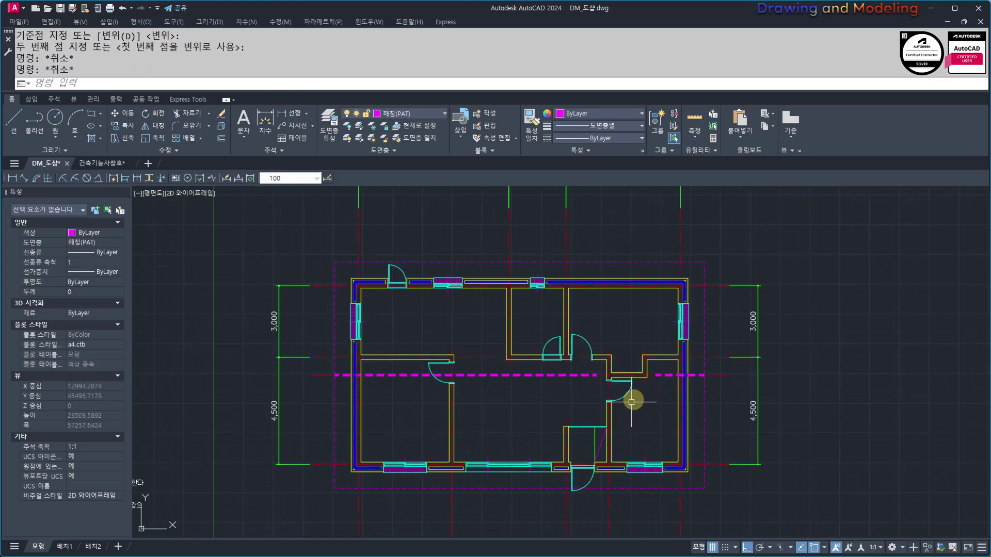
pyautogui.scroll(3, 653, 385)
pyautogui.write('q')
pyautogui.press('Return')
pyautogui.scroll(2, 774, 336)
pyautogui.click(775, 334)
pyautogui.click(792, 379)
pyautogui.click(811, 411)
pyautogui.press('Escape')
# Add a vertical linear dimension left of the plan between the thick dashed line's extension and the wall centerline.
pyautogui.scroll(-6, 738, 400)
pyautogui.scroll(6, 568, 398)
pyautogui.press('space')
pyautogui.click(589, 384)
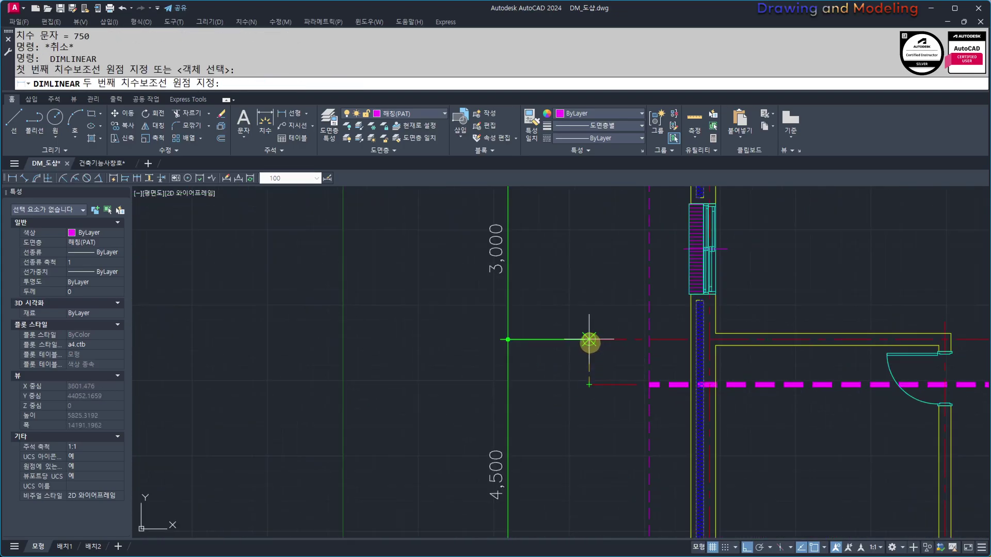
pyautogui.click(589, 341)
pyautogui.click(553, 405)
pyautogui.press('Escape')
pyautogui.press('Escape')
pyautogui.scroll(-4, 553, 405)
pyautogui.scroll(2, 594, 398)
pyautogui.moveTo(820, 399); pyautogui.dragTo(593, 396, button='middle')
pyautogui.write('q')
pyautogui.press('Return')
pyautogui.press('Escape')
pyautogui.press('Escape')
# Add an overall vertical quick dimension right of the plan between the outermost wall centerline extensions.
pyautogui.write('QD')
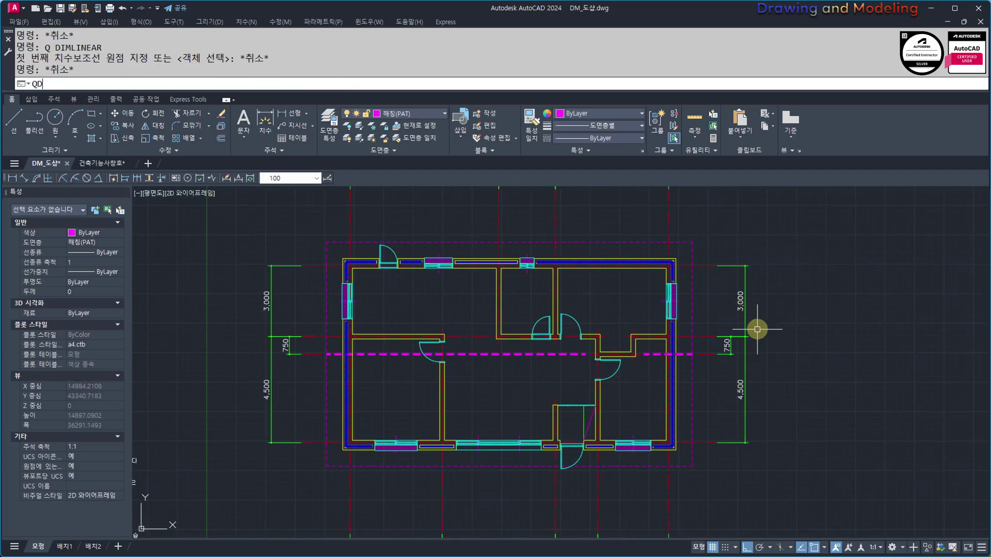
pyautogui.press('Return')
pyautogui.click(706, 265)
pyautogui.click(700, 443)
pyautogui.press('Return')
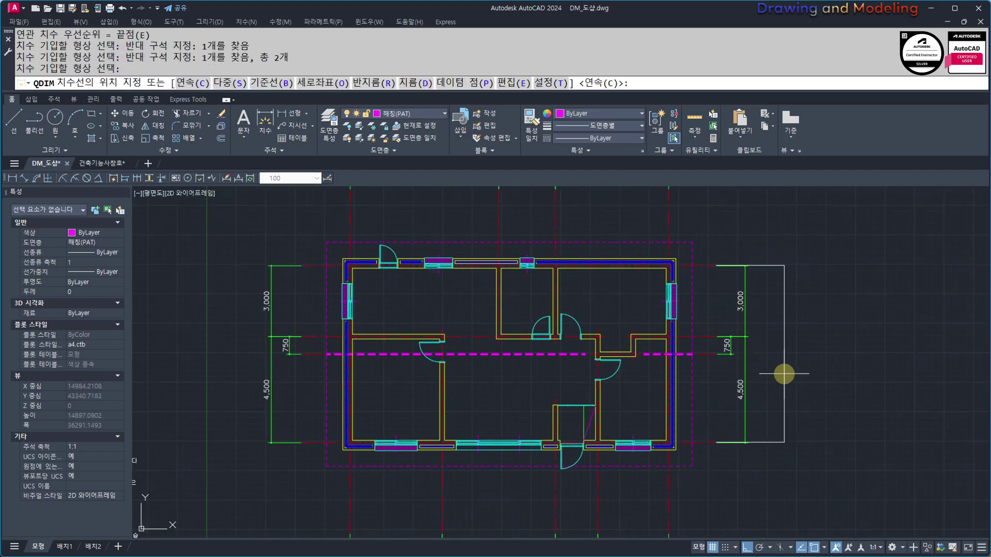
pyautogui.click(767, 369)
# Add an overall horizontal quick dimension below the plan between the outermost vertical centerline extensions.
pyautogui.moveTo(614, 413); pyautogui.dragTo(774, 344, button='middle')
pyautogui.press('Return')
pyautogui.click(852, 460)
pyautogui.click(789, 429)
pyautogui.click(555, 416)
pyautogui.click(450, 435)
pyautogui.moveTo(668, 506); pyautogui.dragTo(635, 416, button='middle')
pyautogui.press('Return')
pyautogui.click(635, 417)
# Add an overall vertical quick dimension left of the plan between the outermost wall centerline extensions.
pyautogui.moveTo(419, 264); pyautogui.dragTo(526, 501, button='middle')
pyautogui.press('Return')
pyautogui.click(537, 321)
pyautogui.click(546, 386)
pyautogui.moveTo(524, 429); pyautogui.dragTo(536, 353, button='middle')
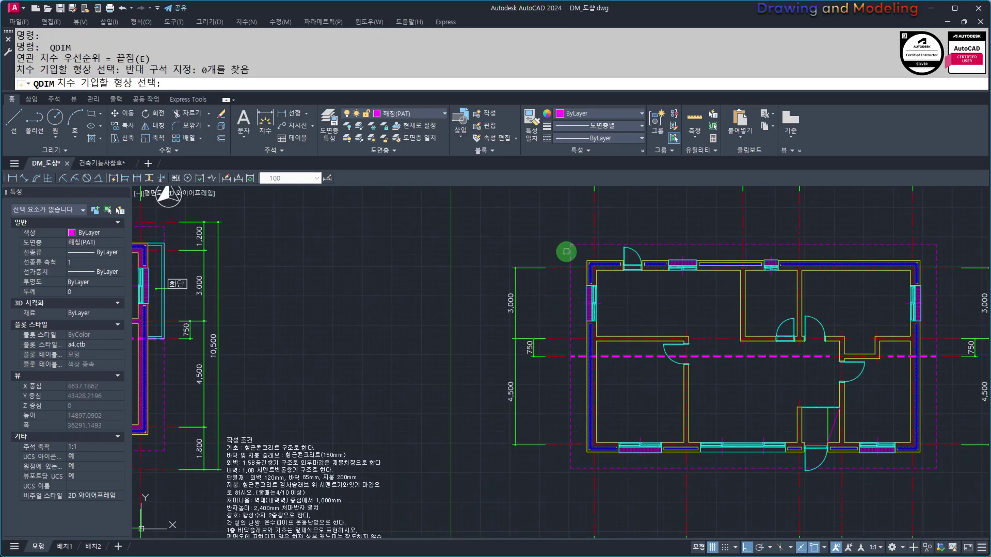
pyautogui.click(566, 252)
pyautogui.click(539, 304)
pyautogui.click(561, 416)
pyautogui.click(551, 478)
pyautogui.press('Return')
pyautogui.click(477, 401)
# Add an overall horizontal quick dimension above the plan between the outermost vertical centerline extensions.
pyautogui.moveTo(677, 308); pyautogui.dragTo(612, 439, button='middle')
pyautogui.press('Return')
pyautogui.click(873, 347)
pyautogui.click(796, 342)
pyautogui.click(582, 338)
pyautogui.click(471, 344)
pyautogui.press('Return')
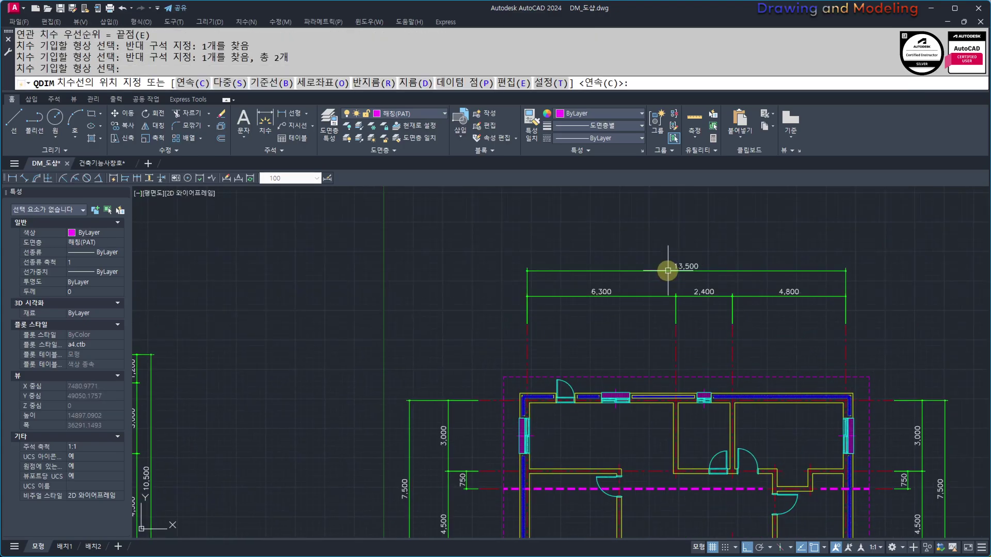
pyautogui.press('Escape')
pyautogui.press('Escape')
# Stretch the overall dimension line below the plan upward, closer to the chained dimensions.
pyautogui.scroll(-4, 668, 270)
pyautogui.scroll(4, 504, 402)
pyautogui.moveTo(735, 229); pyautogui.dragTo(663, 350, button='middle')
pyautogui.moveTo(570, 342); pyautogui.dragTo(586, 383, button='middle')
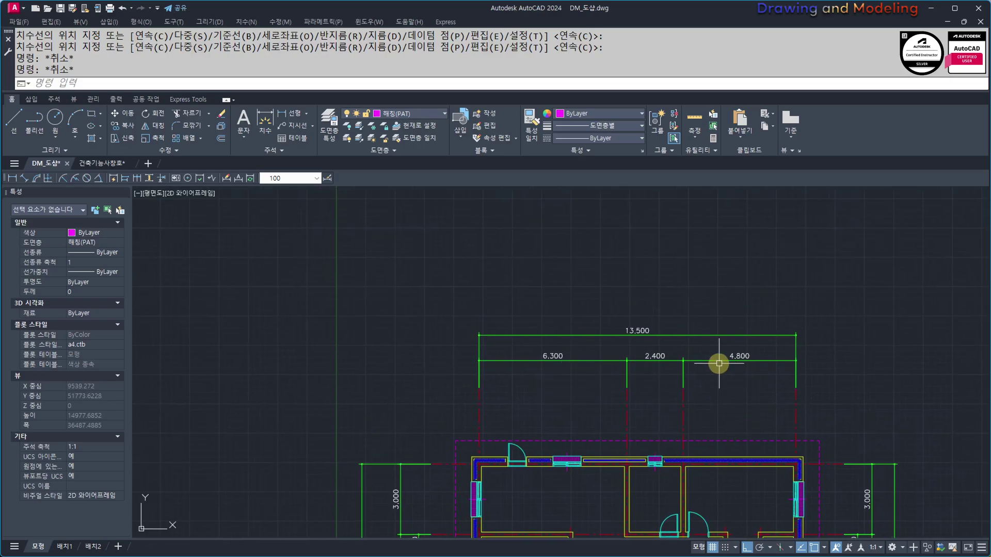
pyautogui.scroll(-4, 718, 363)
pyautogui.scroll(5, 753, 459)
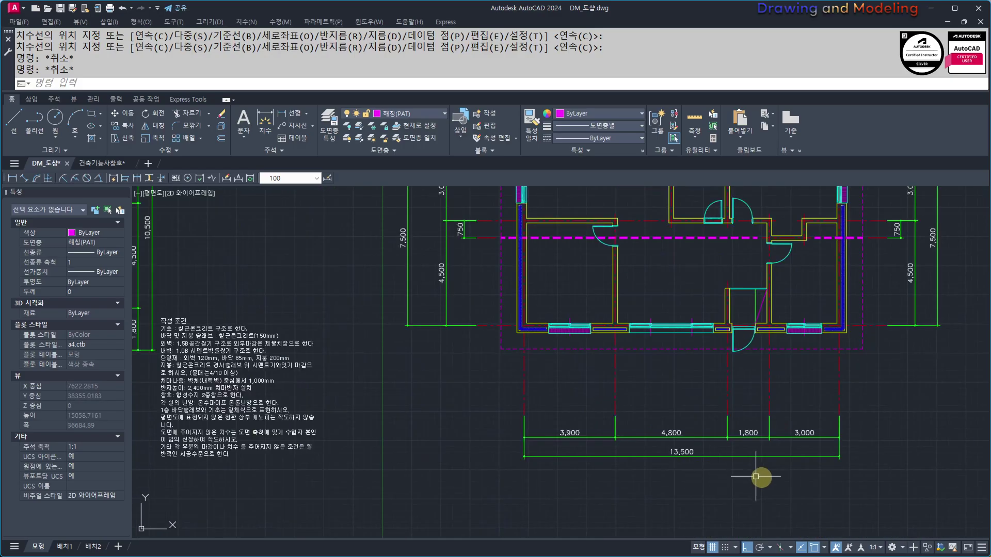
pyautogui.write('s')
pyautogui.press('Return')
pyautogui.click(880, 488)
pyautogui.click(491, 440)
pyautogui.press('Return')
pyautogui.click(481, 490)
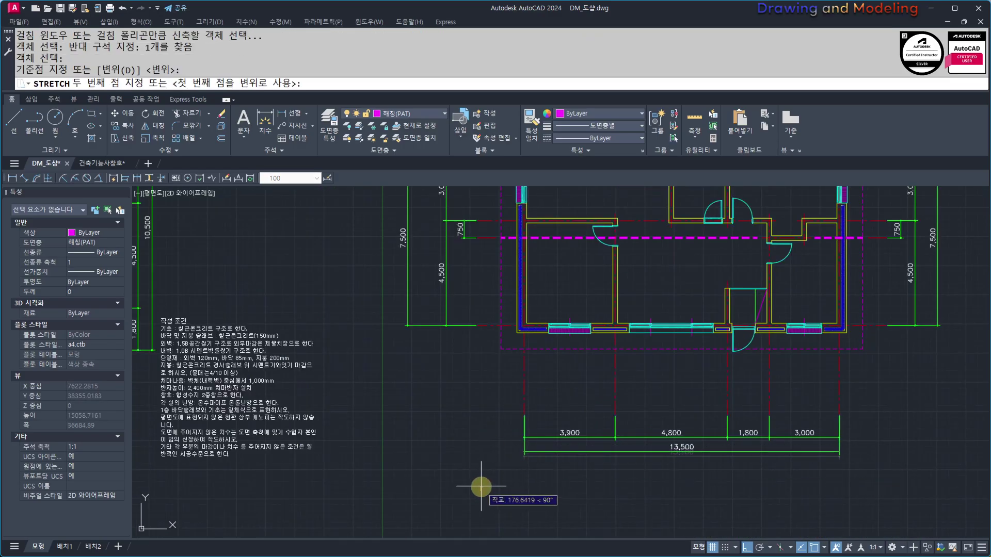
pyautogui.click(477, 483)
pyautogui.press('Escape')
pyautogui.press('Escape')
# Examine the spacing between the chained dimension line, the overall dimension line and its text below the plan.
pyautogui.scroll(5, 711, 428)
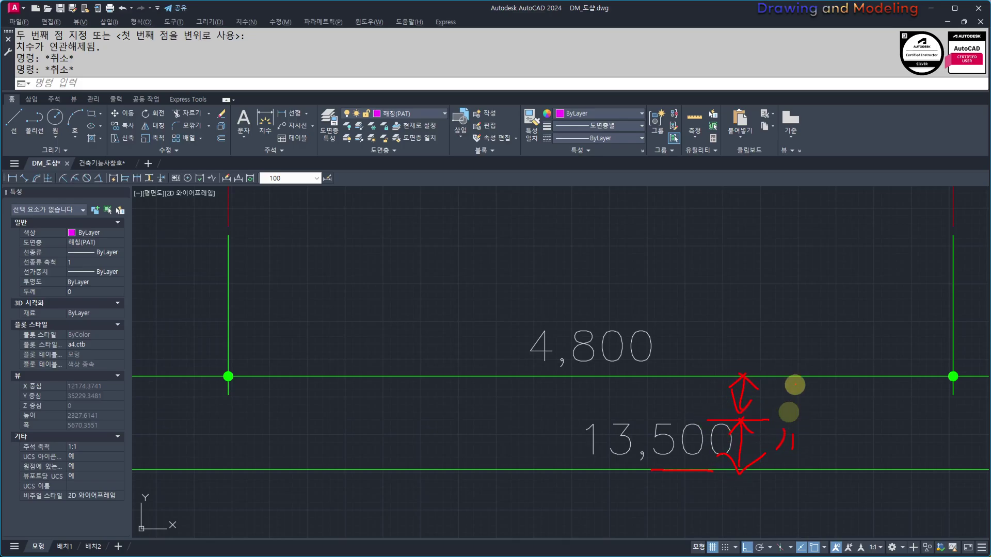
pyautogui.scroll(-6, 548, 400)
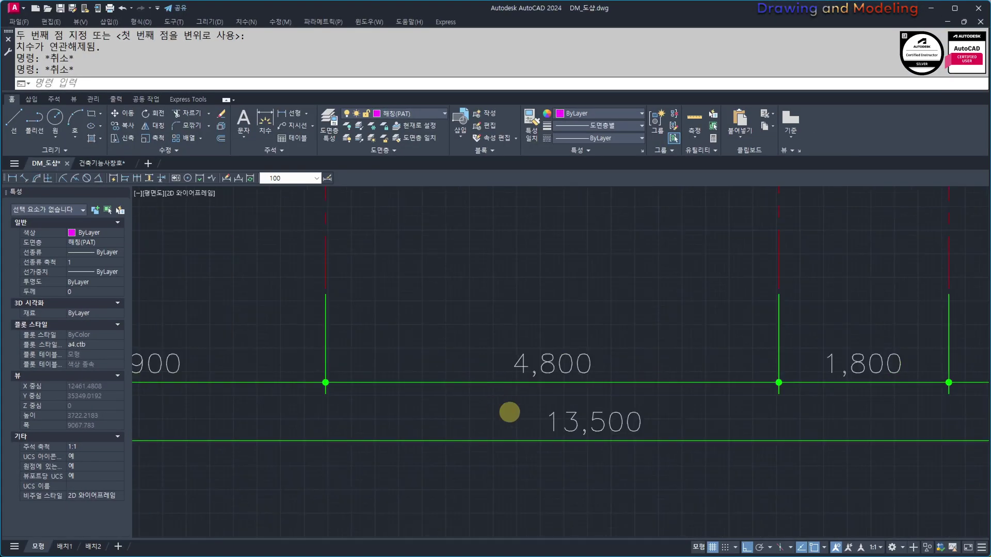
pyautogui.scroll(2, 615, 453)
pyautogui.moveTo(548, 399)
pyautogui.mouseDown(button='middle')
pyautogui.moveTo(550, 430)
pyautogui.moveTo(624, 447)
pyautogui.mouseUp(button='middle')
pyautogui.scroll(2, 600, 444)
pyautogui.scroll(-2, 531, 439)
pyautogui.moveTo(530, 439); pyautogui.dragTo(555, 436, button='middle')
pyautogui.moveTo(671, 453)
pyautogui.mouseDown(button='middle')
pyautogui.moveTo(685, 452)
pyautogui.moveTo(648, 444)
pyautogui.moveTo(570, 465)
pyautogui.mouseUp(button='middle')
pyautogui.scroll(2, 571, 434)
pyautogui.scroll(-1, 569, 430)
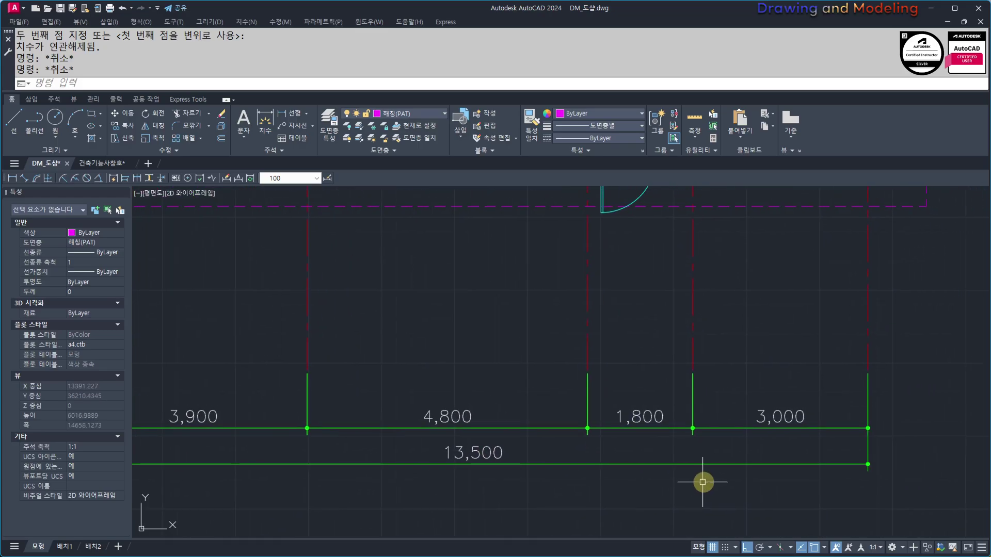
# Measure the gap between the two dimension lines below the plan with a temporary vertical dimension, and erase that dimension.
pyautogui.write('q')
pyautogui.press('space')
pyautogui.click(874, 434)
pyautogui.click(867, 464)
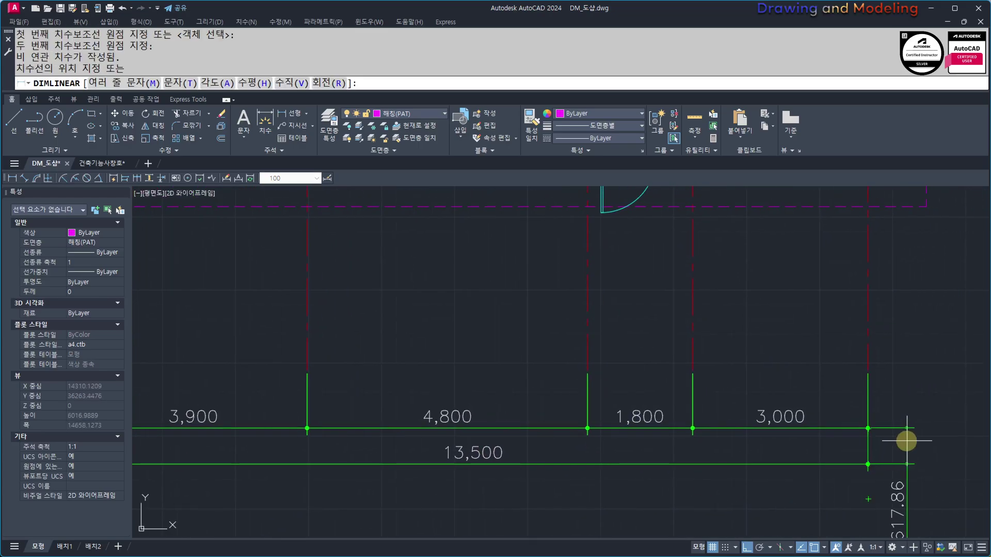
pyautogui.click(906, 440)
pyautogui.moveTo(909, 502); pyautogui.dragTo(885, 433, button='middle')
pyautogui.press('Escape')
pyautogui.press('Escape')
pyautogui.click(914, 445)
pyautogui.click(836, 479)
pyautogui.press('Delete')
# Space the overall dimension below the plan 600 from the chained 3,000 dimension with DIMSPACE.
pyautogui.moveTo(703, 482); pyautogui.dragTo(738, 487, button='middle')
pyautogui.moveTo(596, 437); pyautogui.dragTo(666, 485, button='middle')
pyautogui.scroll(-1, 650, 476)
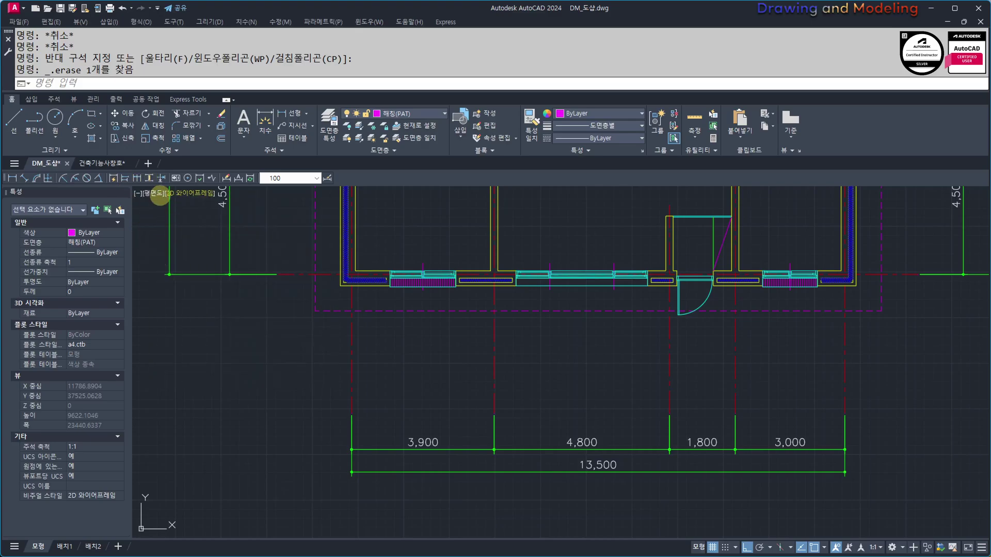
pyautogui.click(149, 178)
pyautogui.moveTo(630, 402); pyautogui.dragTo(510, 370, button='middle')
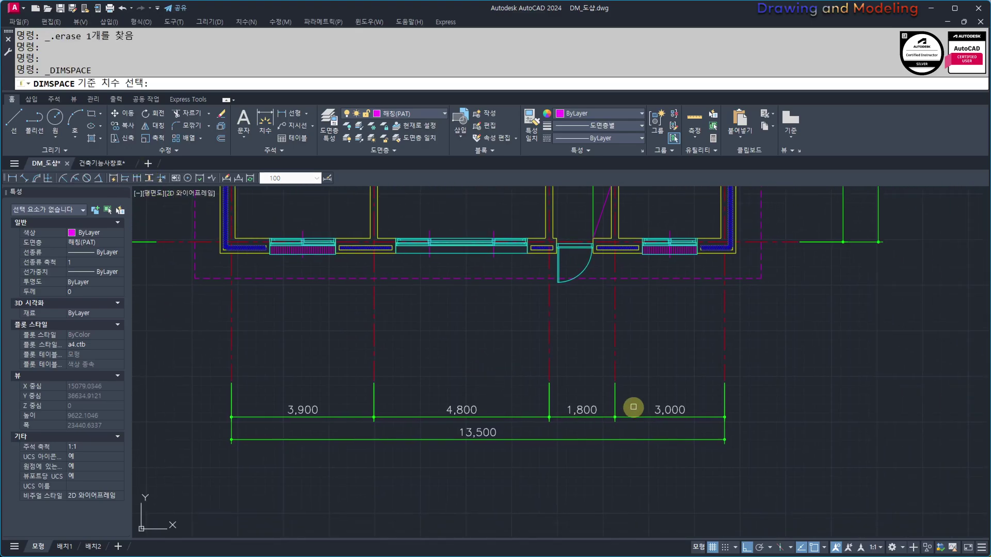
pyautogui.click(686, 400)
pyautogui.click(671, 411)
pyautogui.click(639, 416)
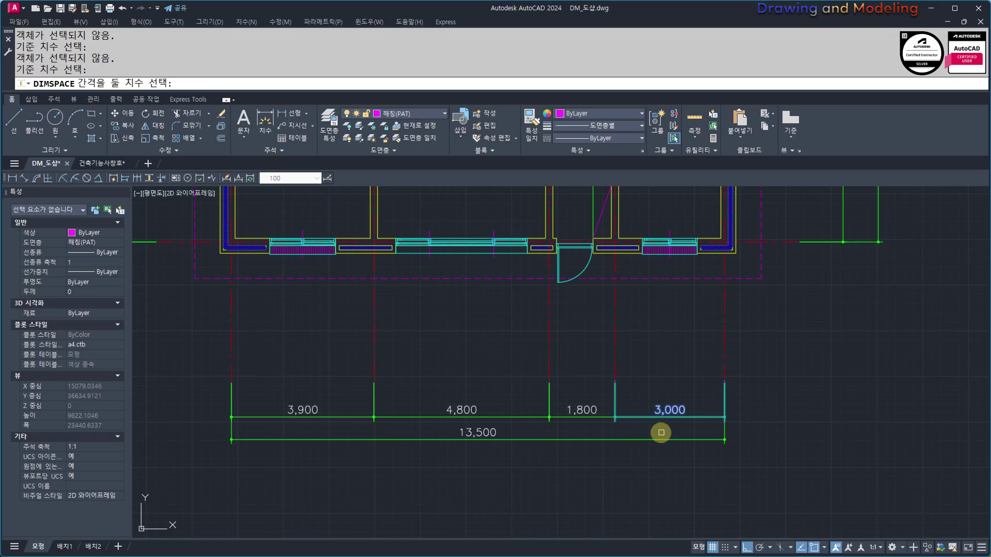
pyautogui.click(657, 439)
pyautogui.scroll(-3, 659, 447)
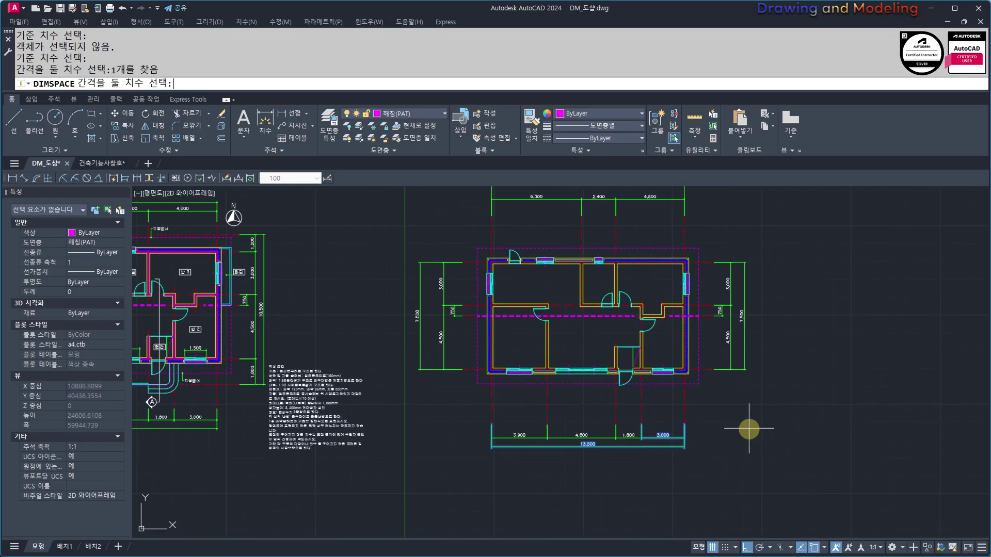
pyautogui.press('Return')
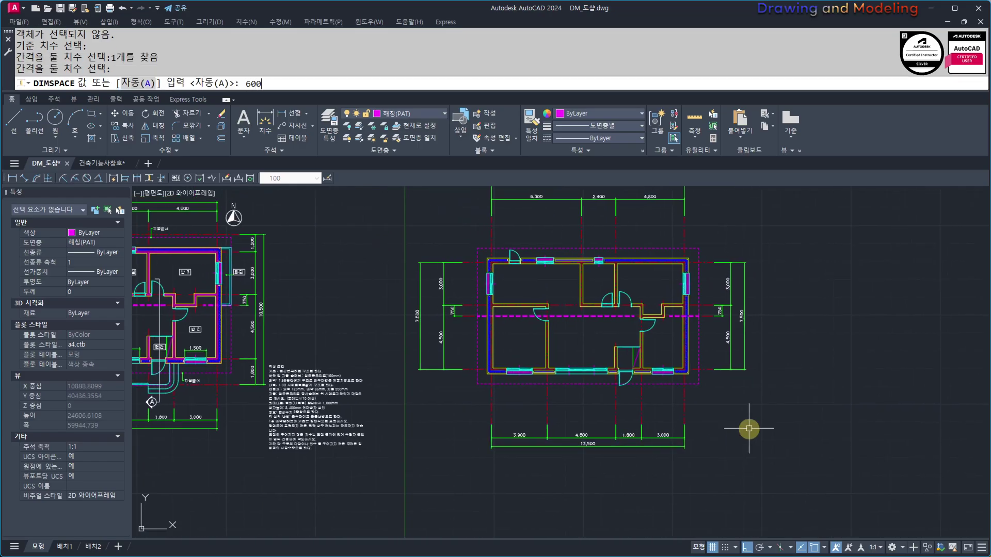
pyautogui.press('Return')
# Space the 3,000 and overall dimensions right of the plan at 600 intervals, using the 750 dimension as base.
pyautogui.scroll(2, 713, 343)
pyautogui.press('Return')
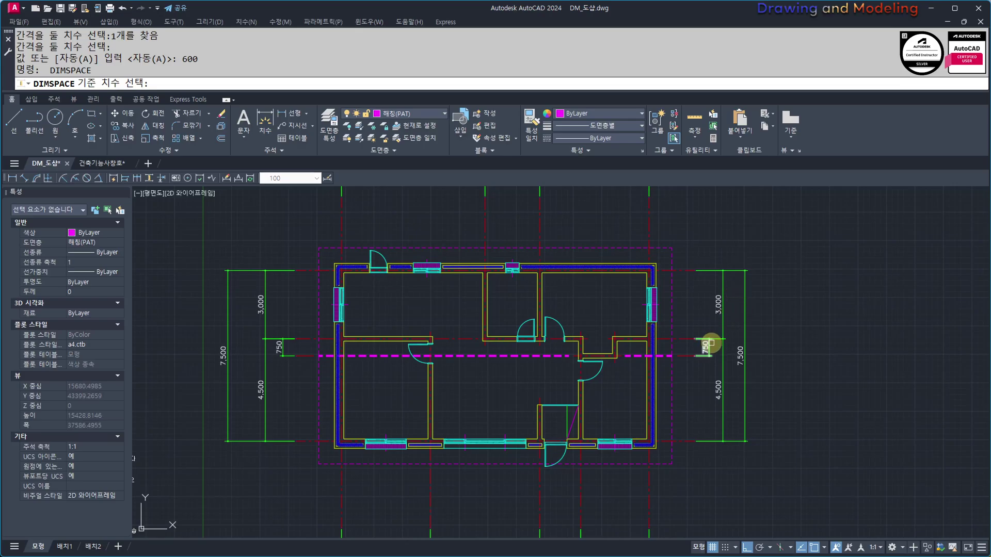
pyautogui.click(707, 352)
pyautogui.click(761, 293)
pyautogui.click(706, 312)
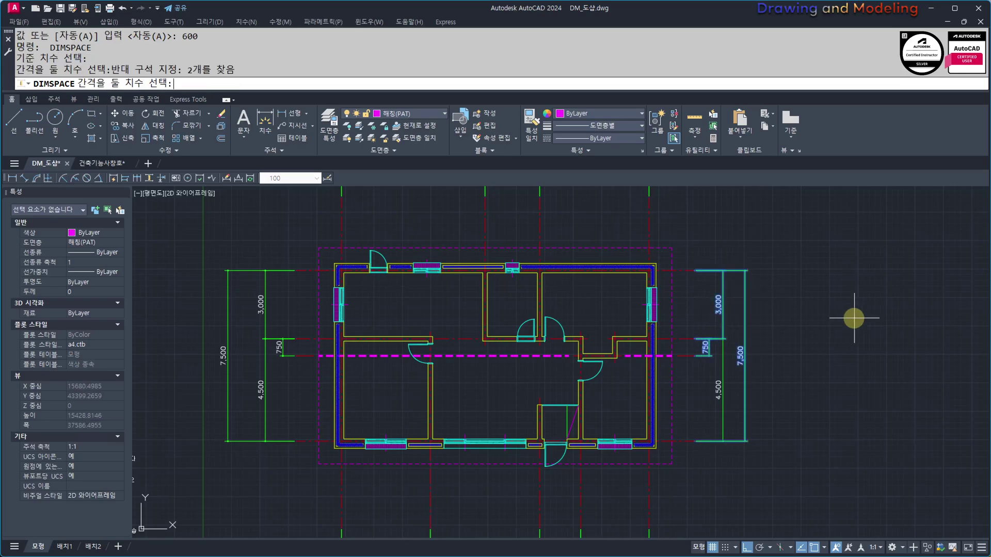
pyautogui.press('Return')
pyautogui.write('600')
pyautogui.press('Return')
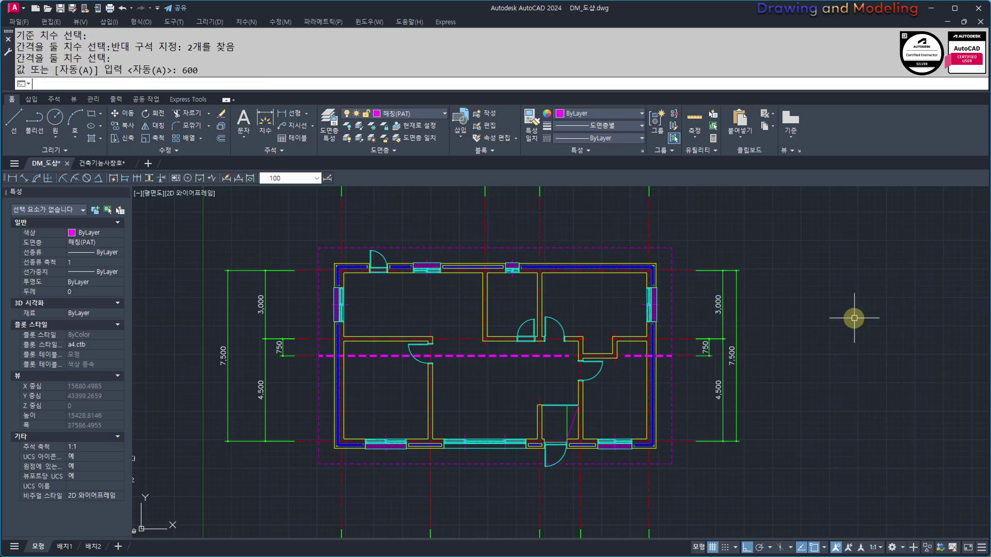
# Space the overall dimension above the plan 600 from the chained 4,800 dimension.
pyautogui.moveTo(579, 199); pyautogui.dragTo(659, 305, button='middle')
pyautogui.press('space')
pyautogui.click(654, 271)
pyautogui.click(654, 275)
pyautogui.click(683, 227)
pyautogui.click(650, 262)
pyautogui.press('Return')
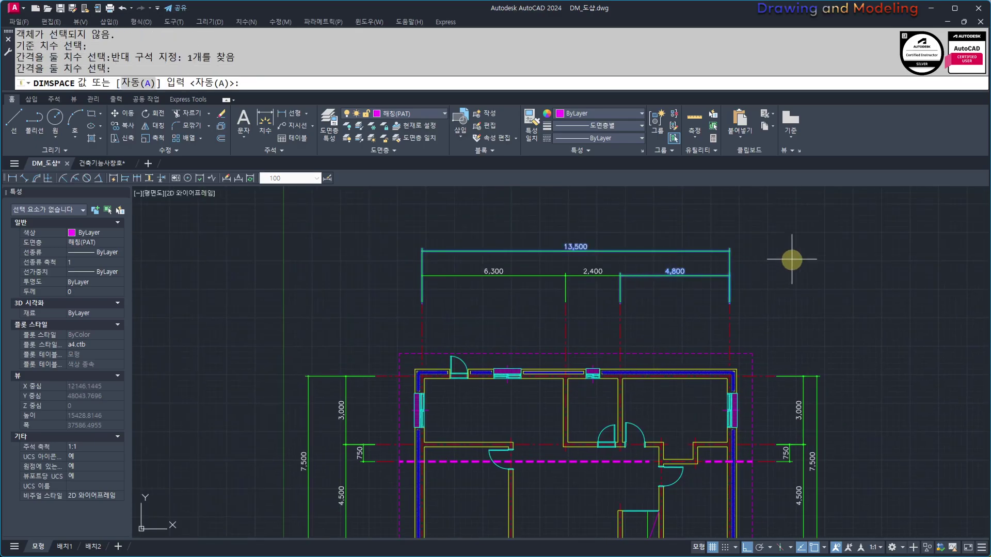
pyautogui.press('Return')
# Space the chained and overall dimensions left of the plan at 600 intervals, using the 750 dimension as base.
pyautogui.moveTo(377, 469); pyautogui.dragTo(514, 349, button='middle')
pyautogui.press('space')
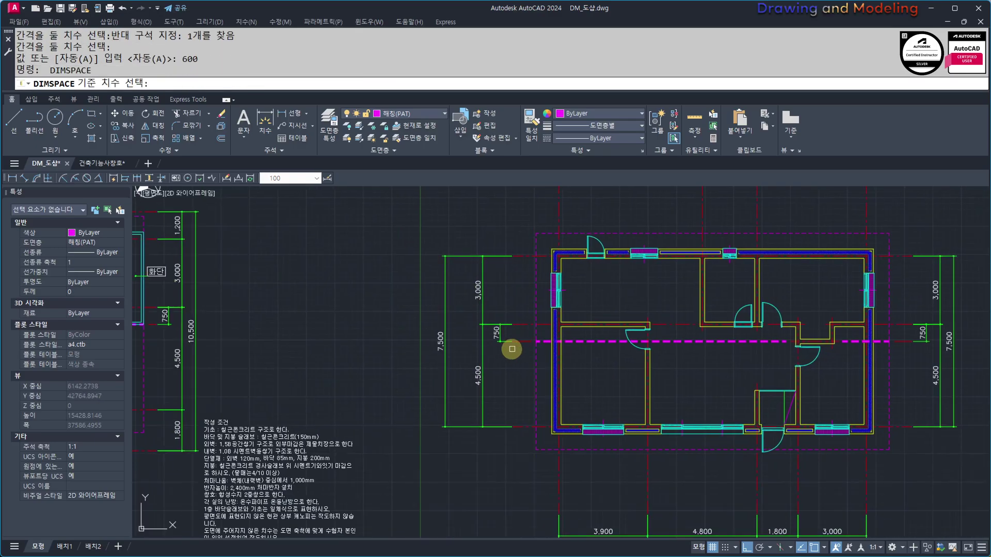
pyautogui.click(496, 332)
pyautogui.click(495, 283)
pyautogui.click(440, 306)
pyautogui.press('Return')
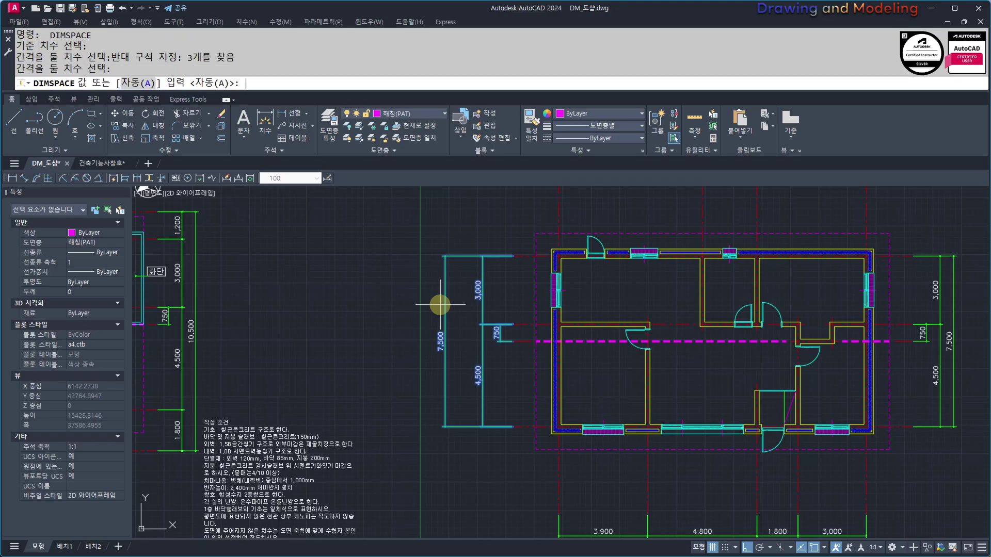
pyautogui.write('600')
pyautogui.press('Return')
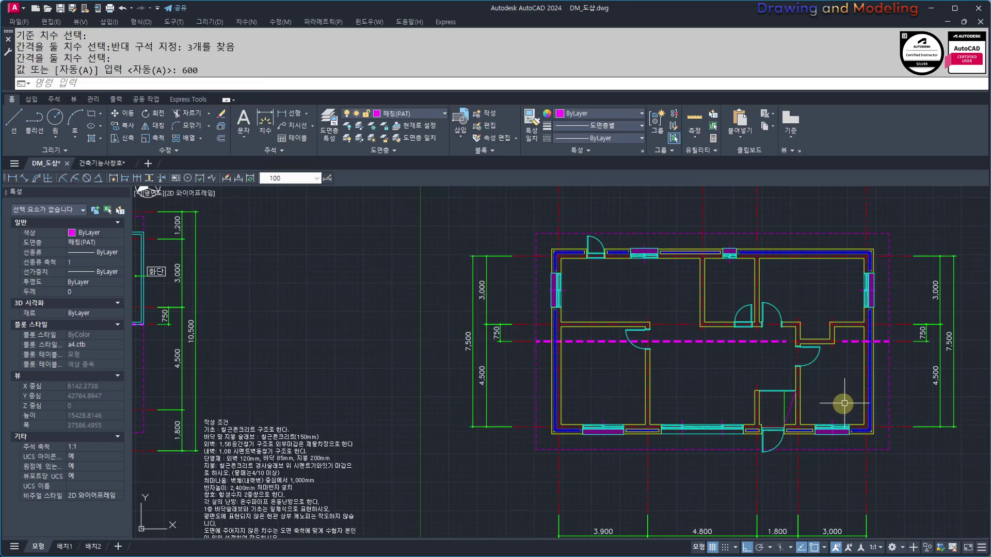
# Space the 4,500 dimension right of the plan 600 from the 750 dimension.
pyautogui.scroll(12, 762, 349)
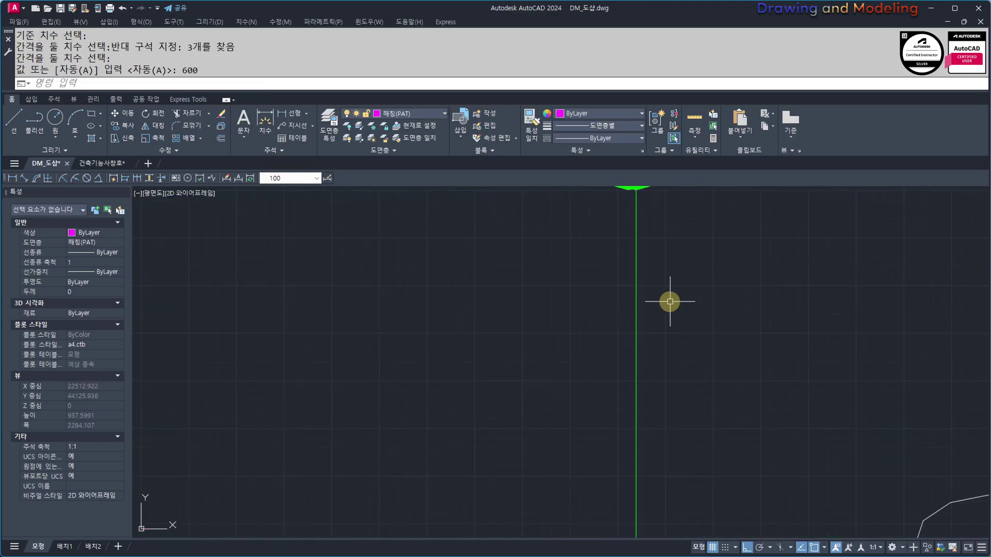
pyautogui.scroll(-5, 681, 301)
pyautogui.press('Return')
pyautogui.click(608, 331)
pyautogui.click(684, 322)
pyautogui.click(652, 342)
pyautogui.press('Return')
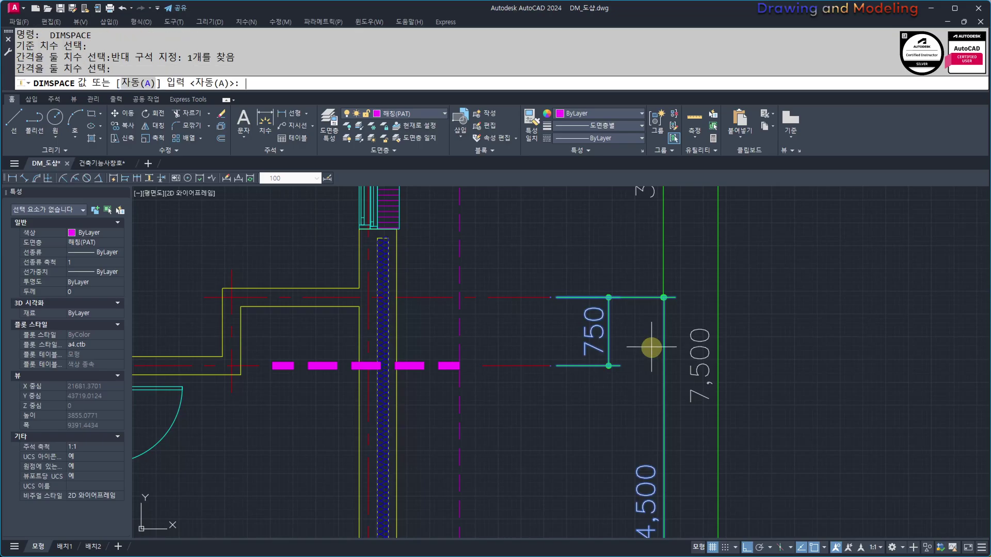
pyautogui.press('Return')
pyautogui.press('Escape')
pyautogui.press('Escape')
# Examine the dimension spacing beside and below the plan.
pyautogui.scroll(8, 646, 299)
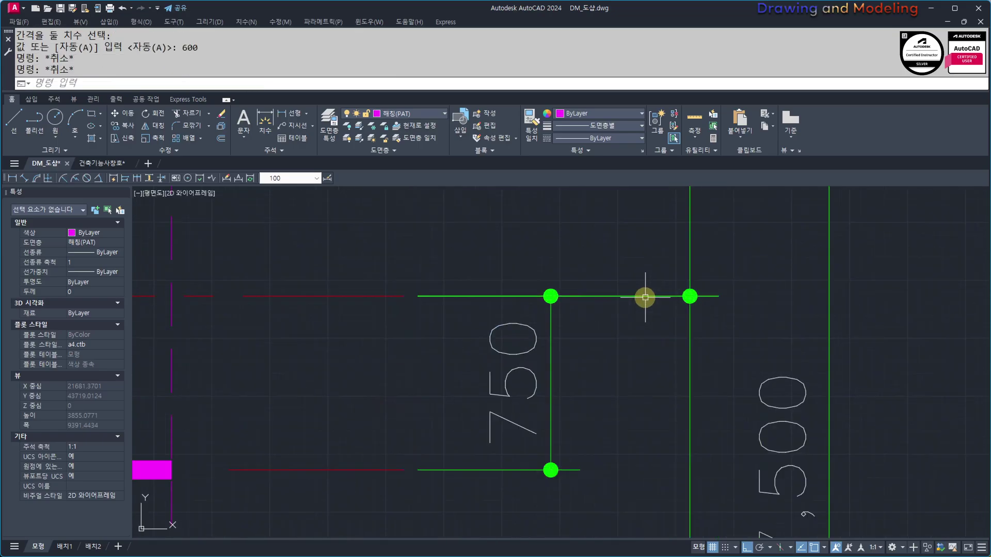
pyautogui.scroll(-12, 628, 325)
pyautogui.moveTo(578, 333); pyautogui.dragTo(659, 356, button='middle')
pyautogui.scroll(-5, 571, 356)
pyautogui.moveTo(460, 389); pyautogui.dragTo(542, 389, button='middle')
pyautogui.scroll(3, 603, 480)
pyautogui.moveTo(831, 482); pyautogui.dragTo(738, 473, button='middle')
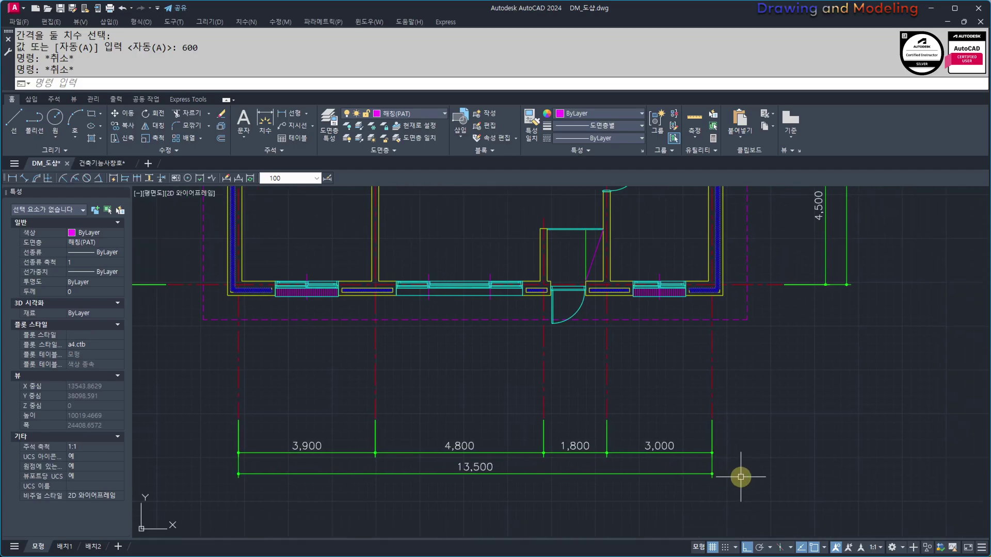
# Measure the gap between the chained and overall dimension lines below the plan with a linear dimension, and delete that dimension.
pyautogui.write('q')
pyautogui.press('Return')
pyautogui.scroll(2, 723, 453)
pyautogui.click(728, 447)
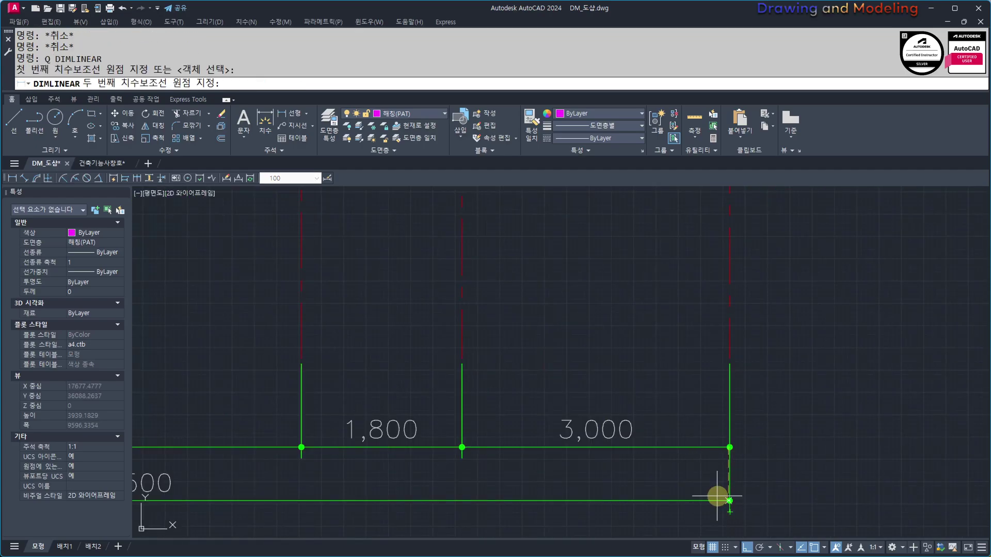
pyautogui.click(719, 497)
pyautogui.click(792, 477)
pyautogui.scroll(-2, 799, 461)
pyautogui.moveTo(799, 460); pyautogui.dragTo(790, 397, button='middle')
pyautogui.press('Escape')
pyautogui.press('Escape')
pyautogui.click(813, 443)
pyautogui.click(770, 481)
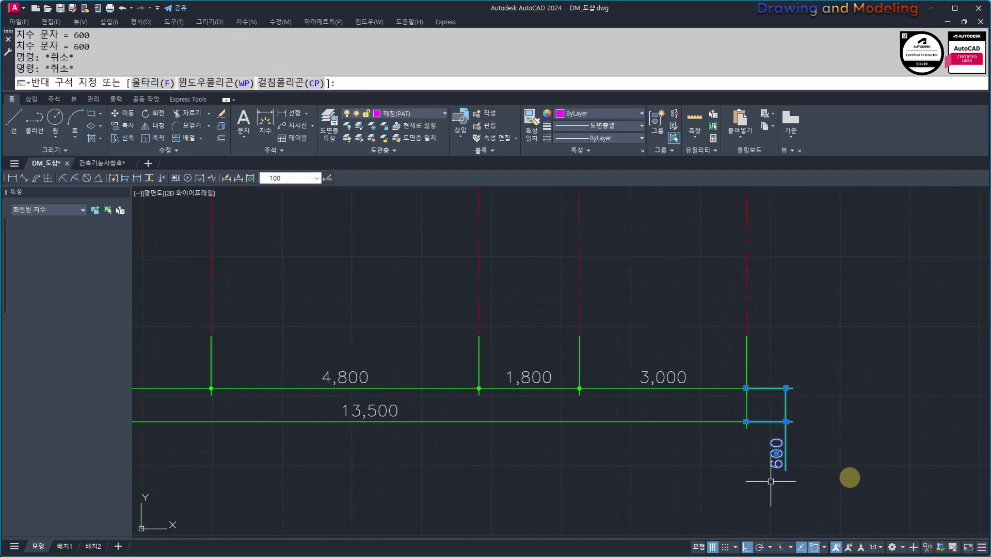
pyautogui.press('Delete')
# Stretch the chained and overall dimensions below the plan upward so they sit closer to the building.
pyautogui.scroll(-3, 671, 382)
pyautogui.moveTo(652, 382); pyautogui.dragTo(733, 359, button='middle')
pyautogui.write('s')
pyautogui.press('Return')
pyautogui.click(880, 493)
pyautogui.click(288, 380)
pyautogui.press('Return')
pyautogui.click(315, 382)
# Stretch the chained and overall dimensions above the plan down toward the building.
pyautogui.scroll(-4, 349, 360)
pyautogui.moveTo(445, 344); pyautogui.dragTo(527, 512, button='middle')
pyautogui.scroll(2, 562, 317)
pyautogui.write('s')
pyautogui.press('Return')
pyautogui.click(793, 451)
pyautogui.click(374, 370)
pyautogui.press('Return')
pyautogui.click(374, 396)
pyautogui.click(374, 412)
# Stretch the upper dimensions downward a second time to reduce their distance from the roof outline.
pyautogui.write('s')
pyautogui.press('Return')
pyautogui.click(788, 318)
pyautogui.click(379, 218)
pyautogui.press('Return')
pyautogui.click(325, 257)
pyautogui.click(325, 283)
# Adjust the upper dimensions with one more small downward stretch.
pyautogui.write('s')
pyautogui.press('Return')
pyautogui.click(775, 314)
pyautogui.click(343, 262)
pyautogui.press('Return')
pyautogui.click(359, 250)
pyautogui.click(359, 262)
# Stretch all vertical dimensions right of the plan slightly closer to the outer wall.
pyautogui.moveTo(821, 411); pyautogui.dragTo(659, 279, button='middle')
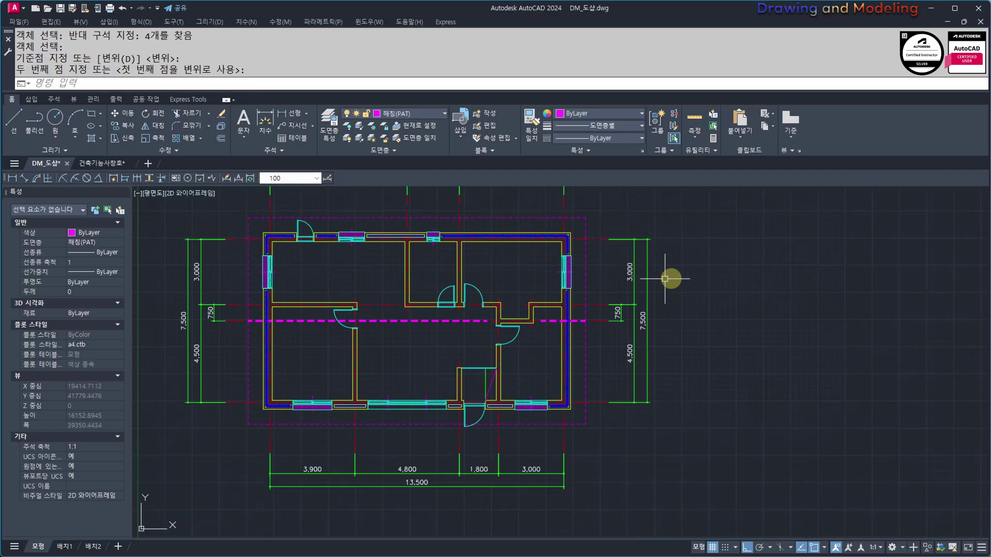
pyautogui.write('s')
pyautogui.press('Return')
pyautogui.click(692, 216)
pyautogui.click(602, 431)
pyautogui.press('Return')
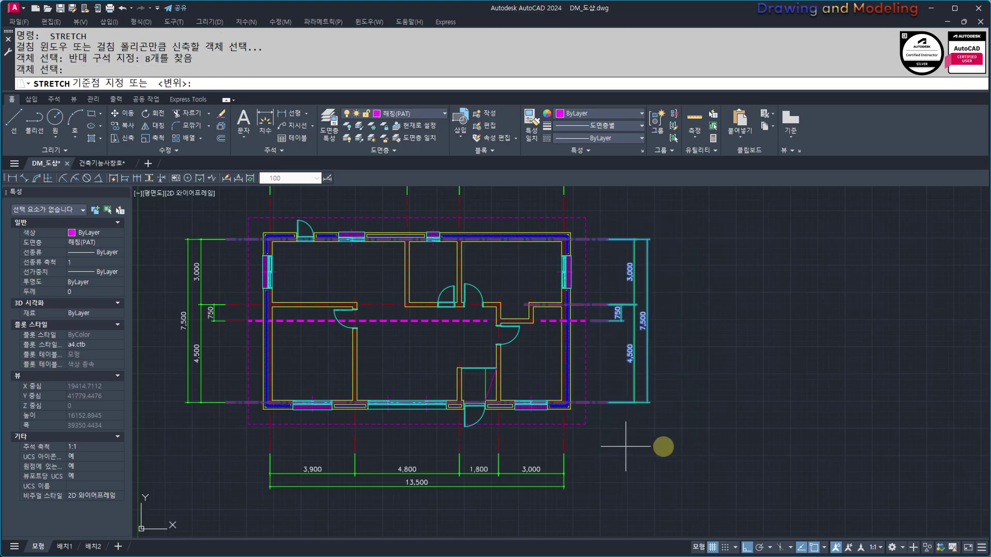
pyautogui.click(659, 440)
pyautogui.click(651, 442)
# Try to stretch the vertical dimensions left of the plan and undo the move.
pyautogui.moveTo(190, 410); pyautogui.dragTo(410, 420, button='middle')
pyautogui.write('s')
pyautogui.press('Return')
pyautogui.click(446, 423)
pyautogui.click(376, 274)
pyautogui.press('Return')
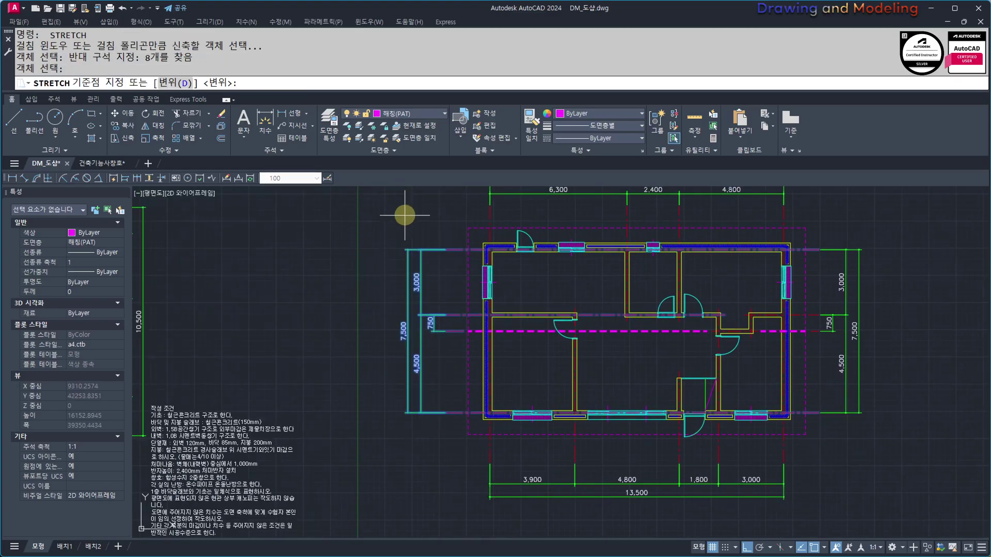
pyautogui.click(405, 215)
pyautogui.click(382, 230)
pyautogui.hotkey('ctrl', 'z')
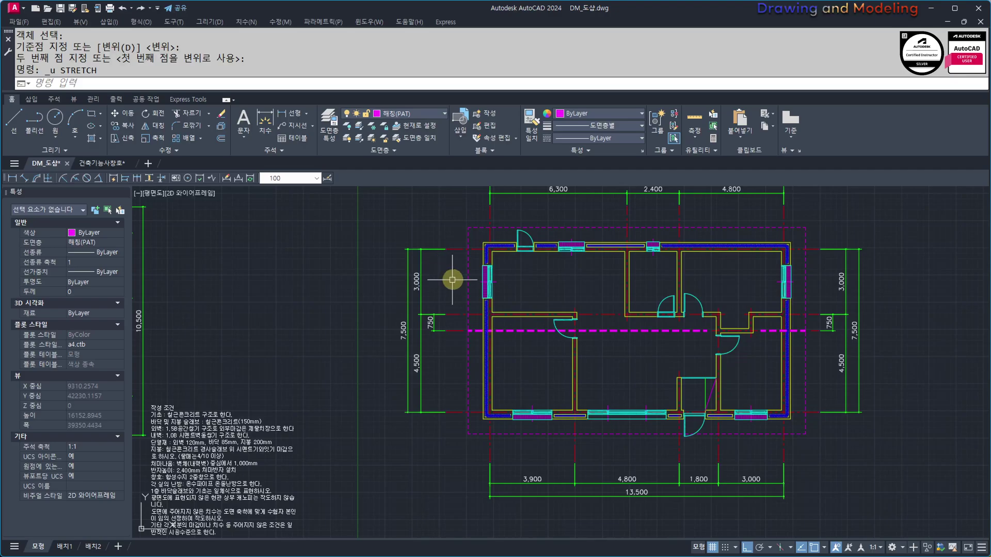
# Stretch all vertical dimensions left of the plan slightly closer to the outer wall.
pyautogui.write('s')
pyautogui.press('Return')
pyautogui.click(451, 236)
pyautogui.click(381, 434)
pyautogui.press('Return')
pyautogui.click(390, 461)
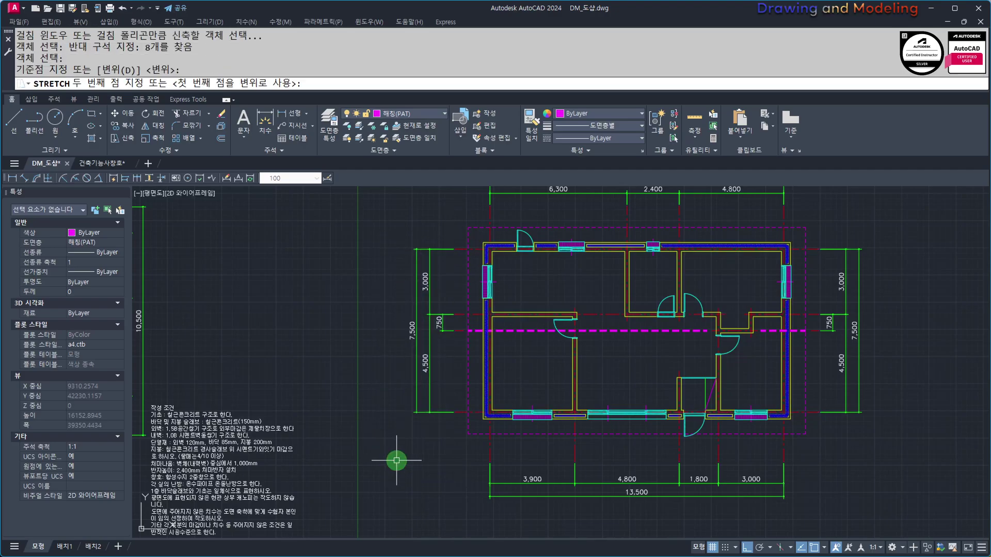
pyautogui.click(395, 461)
# Examine the repositioned dimensions on all sides of the floor plan.
pyautogui.moveTo(489, 362); pyautogui.dragTo(461, 361, button='middle')
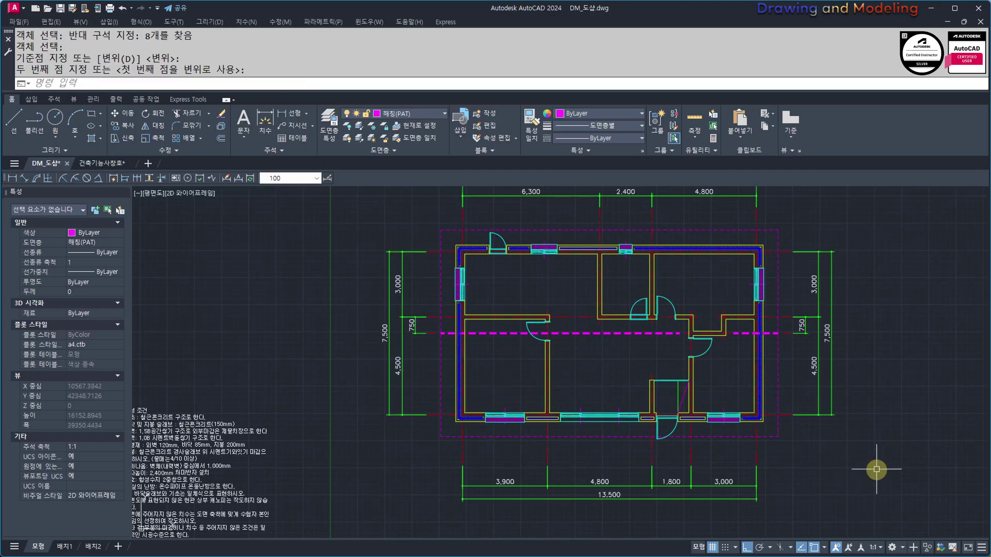
pyautogui.scroll(-5, 796, 467)
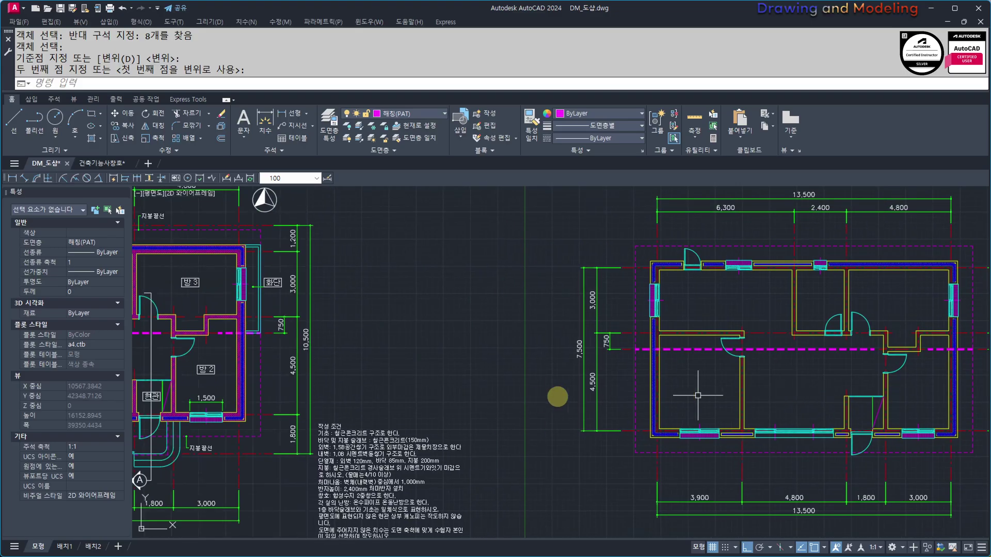
pyautogui.scroll(2, 793, 422)
pyautogui.moveTo(793, 422); pyautogui.dragTo(700, 428, button='middle')
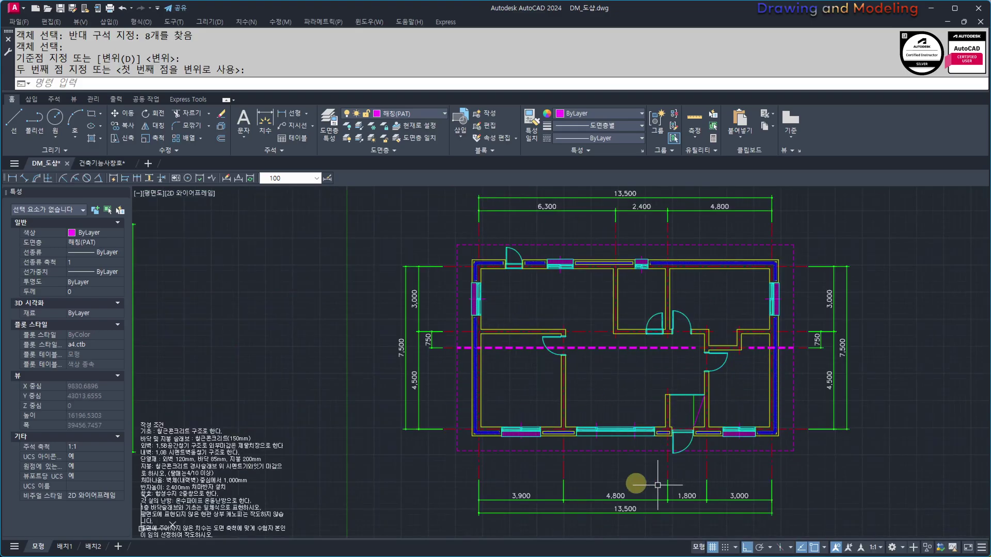
pyautogui.moveTo(652, 378); pyautogui.dragTo(642, 389, button='middle')
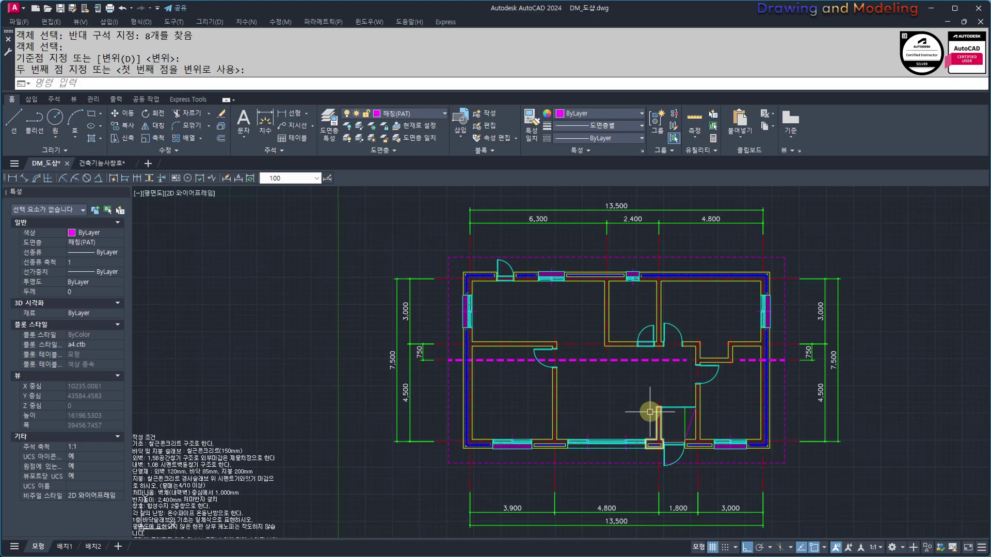
pyautogui.scroll(-3, 642, 400)
pyautogui.scroll(3, 622, 413)
pyautogui.moveTo(610, 405); pyautogui.dragTo(546, 396, button='middle')
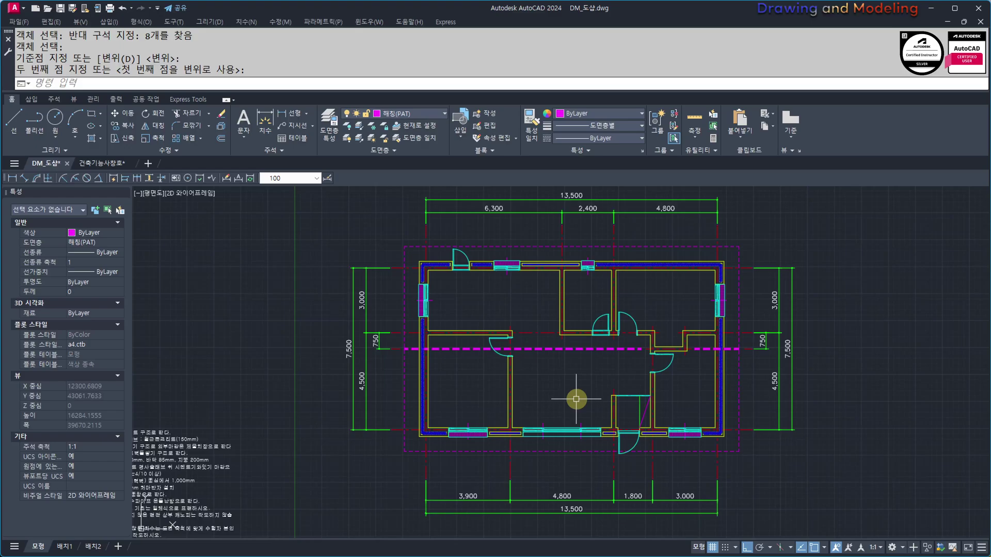
pyautogui.press('Escape')
pyautogui.press('Escape')
pyautogui.press('Escape')
# Draw a horizontal and a vertical construction line crossing in the empty area right of the plan.
pyautogui.scroll(-1, 600, 373)
pyautogui.moveTo(750, 385); pyautogui.dragTo(629, 391, button='middle')
pyautogui.write('xl')
pyautogui.press('space')
pyautogui.click(657, 410)
pyautogui.click(796, 406)
pyautogui.click(665, 349)
pyautogui.press('Escape')
pyautogui.press('Escape')
# Erase both construction lines right of the plan.
pyautogui.scroll(2, 630, 414)
pyautogui.moveTo(631, 413); pyautogui.dragTo(555, 431, button='middle')
pyautogui.press('Return')
pyautogui.press('Escape')
pyautogui.press('Escape')
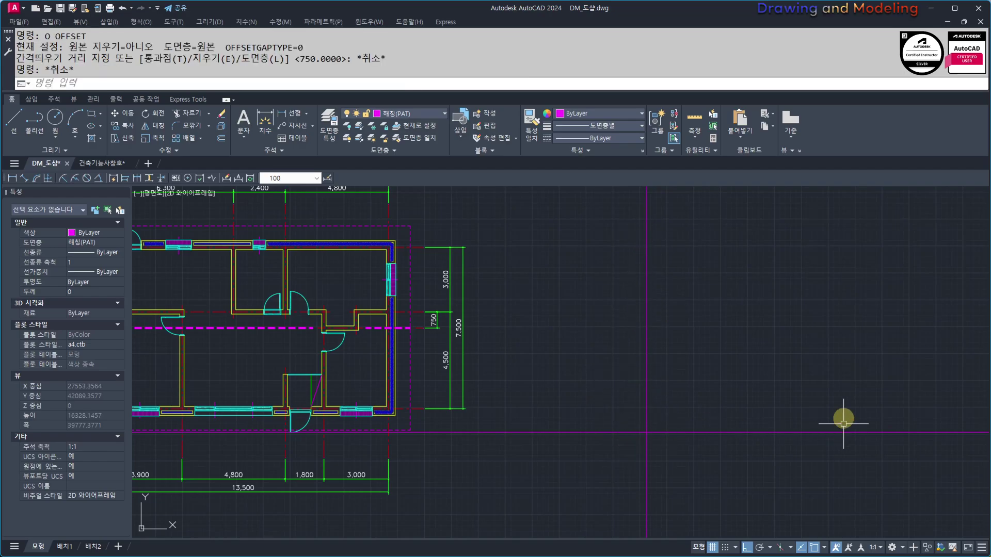
pyautogui.click(713, 389)
pyautogui.click(607, 445)
pyautogui.press('Delete')
pyautogui.scroll(-2, 606, 421)
pyautogui.scroll(2, 370, 410)
pyautogui.moveTo(370, 410)
pyautogui.mouseDown(button='middle')
pyautogui.moveTo(491, 404)
pyautogui.moveTo(528, 420)
pyautogui.mouseUp(button='middle')
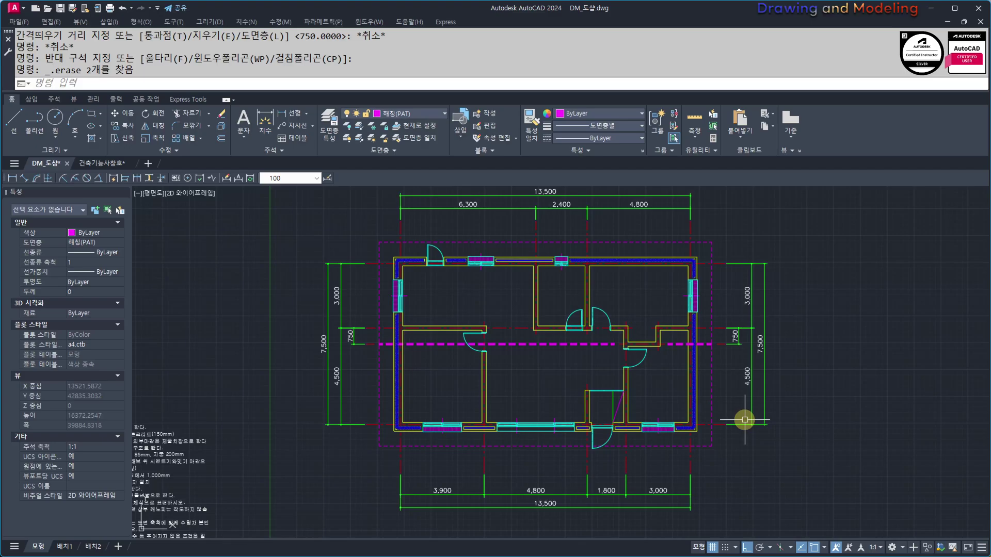
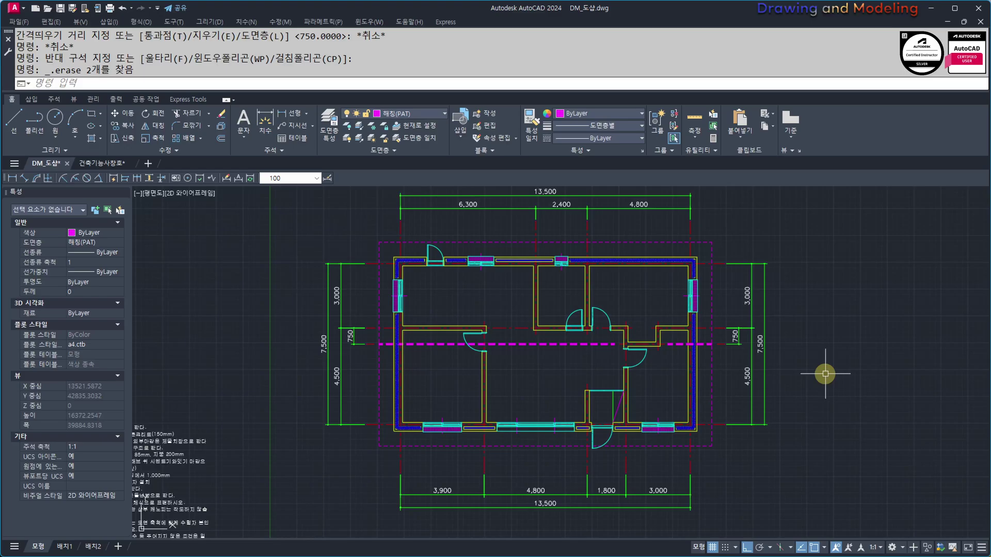
# Compare the redrawn floor plan with the original plan and its drawing conditions.
pyautogui.scroll(-1, 614, 343)
pyautogui.moveTo(614, 343)
pyautogui.mouseDown(button='middle')
pyautogui.moveTo(752, 372)
pyautogui.moveTo(680, 361)
pyautogui.mouseUp(button='middle')
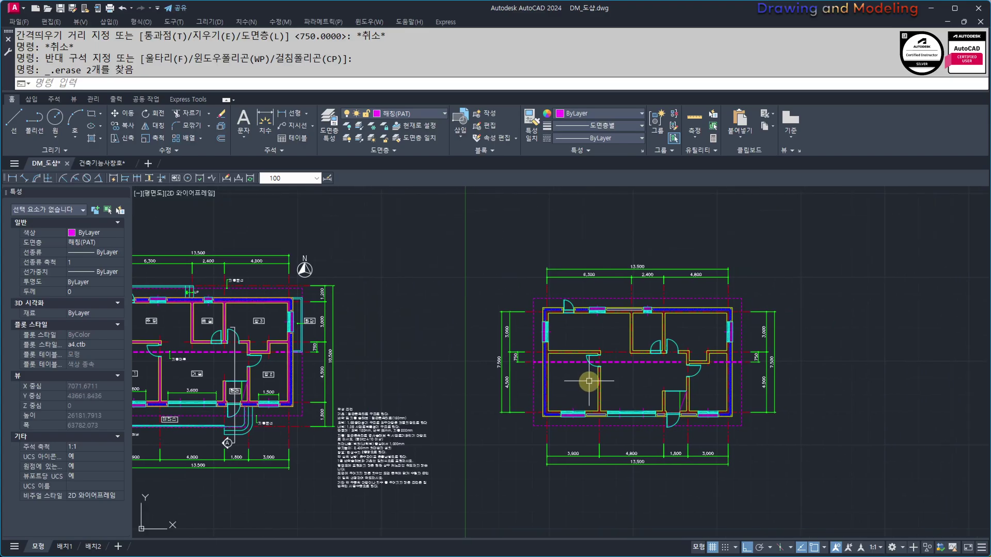
pyautogui.moveTo(447, 405); pyautogui.dragTo(600, 407, button='middle')
pyautogui.scroll(3, 542, 354)
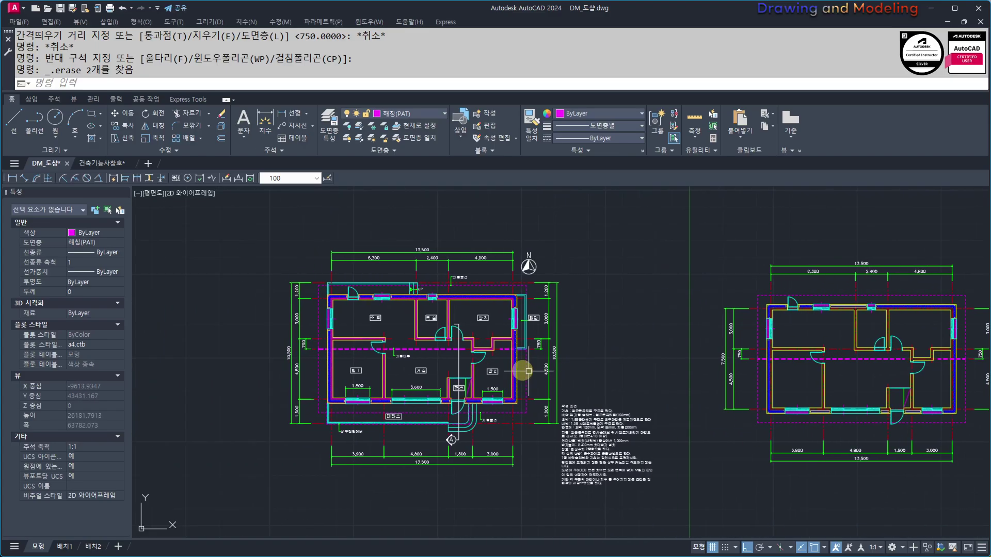
pyautogui.moveTo(776, 374); pyautogui.dragTo(317, 361, button='middle')
pyautogui.scroll(-2, 429, 320)
pyautogui.moveTo(470, 416)
pyautogui.mouseDown(button='middle')
pyautogui.moveTo(467, 272)
pyautogui.moveTo(442, 271)
pyautogui.mouseUp(button='middle')
pyautogui.moveTo(699, 292); pyautogui.dragTo(480, 335, button='middle')
pyautogui.moveTo(254, 194); pyautogui.dragTo(618, 449, button='middle')
pyautogui.moveTo(555, 401); pyautogui.dragTo(538, 424, button='middle')
pyautogui.click(503, 270)
pyautogui.moveTo(645, 329); pyautogui.dragTo(544, 327, button='middle')
pyautogui.press('Escape')
pyautogui.press('Escape')
pyautogui.click(717, 461)
pyautogui.click(491, 285)
pyautogui.write('C')
pyautogui.press('space')
pyautogui.click(532, 372)
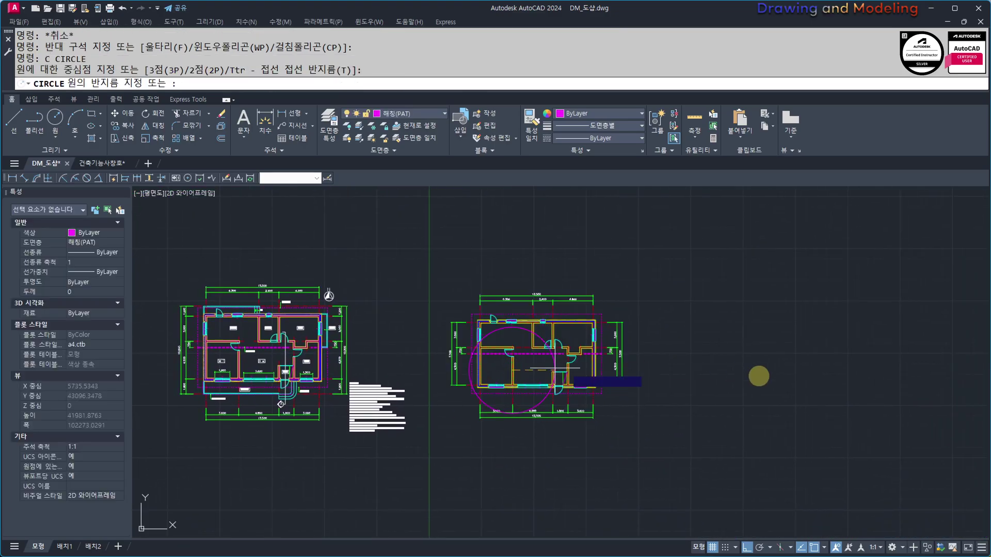
pyautogui.press('Escape')
pyautogui.press('Escape')
pyautogui.write('MM')
pyautogui.press('Return')
pyautogui.press('Escape')
pyautogui.press('Escape')
pyautogui.moveTo(692, 431)
pyautogui.mouseDown(button='middle')
pyautogui.moveTo(710, 434)
pyautogui.moveTo(713, 451)
pyautogui.mouseUp(button='middle')
pyautogui.write('MM')
pyautogui.press('Return')
pyautogui.click(739, 449)
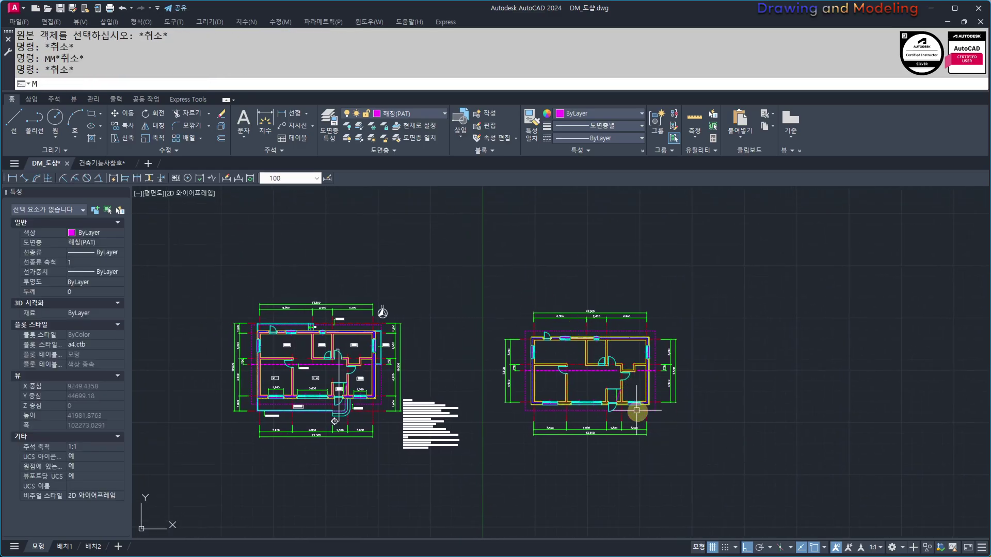
pyautogui.press('Return')
pyautogui.press('Escape')
pyautogui.press('Escape')
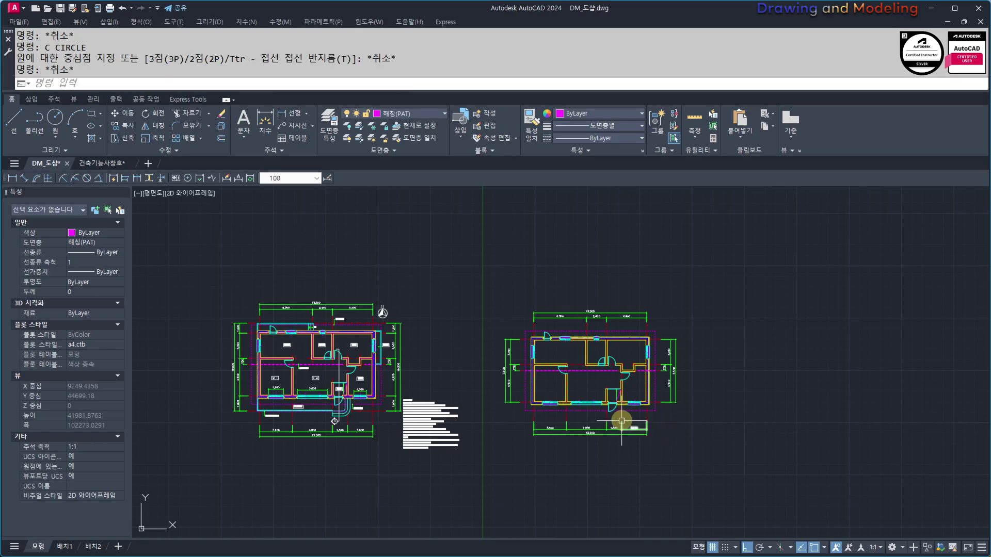
pyautogui.moveTo(624, 425); pyautogui.dragTo(657, 424, button='middle')
pyautogui.write('L')
pyautogui.press('Return')
pyautogui.press('Escape')
pyautogui.press('Escape')
# Copy the section line with its A marker from the original plan horizontally to the entrance of the redrawn plan.
pyautogui.scroll(4, 366, 420)
pyautogui.moveTo(367, 422); pyautogui.dragTo(451, 439, button='middle')
pyautogui.click(515, 427)
pyautogui.click(436, 396)
pyautogui.scroll(-2, 489, 279)
pyautogui.moveTo(490, 275)
pyautogui.mouseDown(button='middle')
pyautogui.moveTo(503, 362)
pyautogui.moveTo(458, 363)
pyautogui.mouseUp(button='middle')
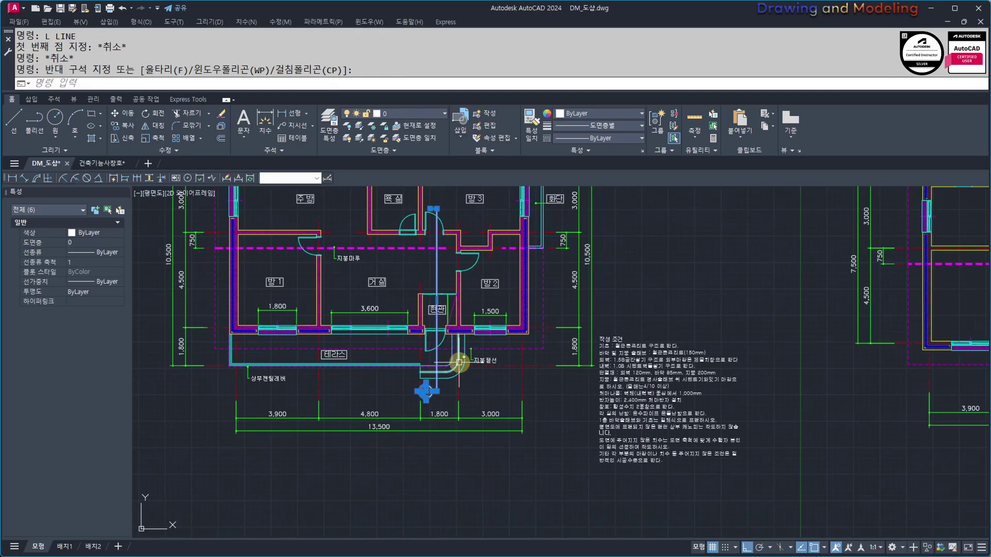
pyautogui.write('CC')
pyautogui.press('Return')
pyautogui.click(437, 398)
pyautogui.moveTo(907, 454); pyautogui.dragTo(427, 426, button='middle')
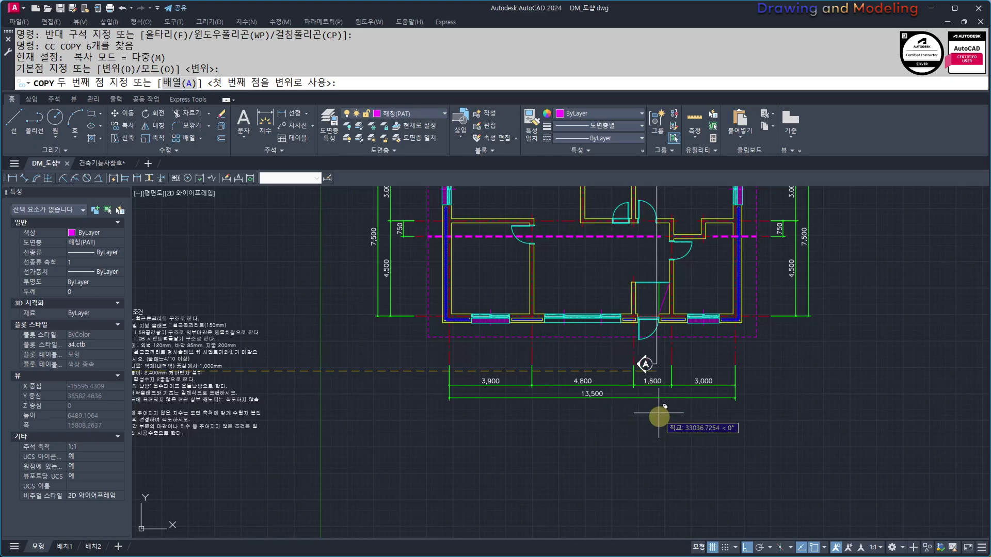
pyautogui.press('Escape')
pyautogui.press('Escape')
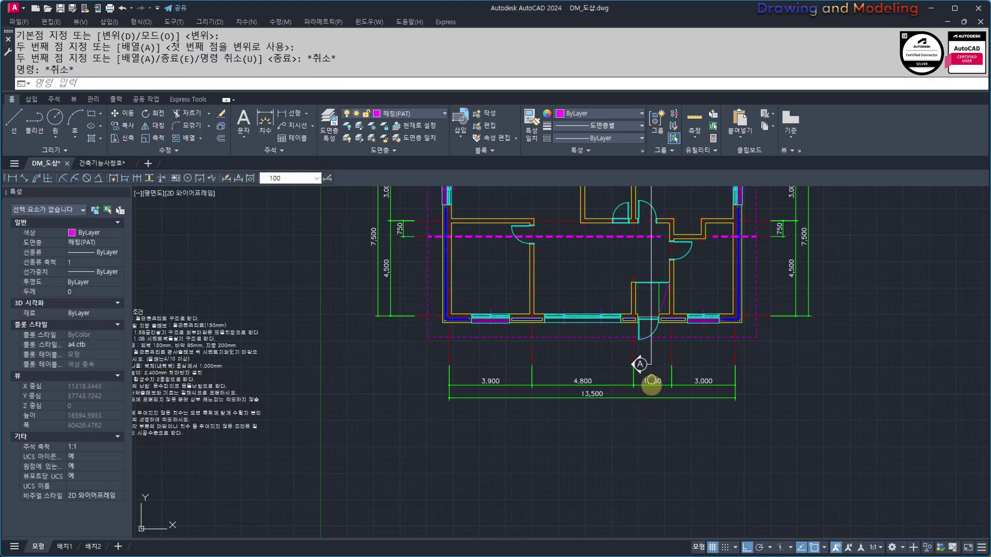
# Erase the chained and overall dimensions below the redrawn plan.
pyautogui.scroll(-4, 619, 392)
pyautogui.click(802, 446)
pyautogui.press('Escape')
pyautogui.click(641, 440)
pyautogui.click(442, 397)
pyautogui.write('E')
pyautogui.press('Return')
# Undo the erasing of the chained and overall dimensions below the redrawn plan.
pyautogui.moveTo(744, 332); pyautogui.dragTo(729, 375, button='middle')
pyautogui.click(730, 375)
pyautogui.click(648, 320)
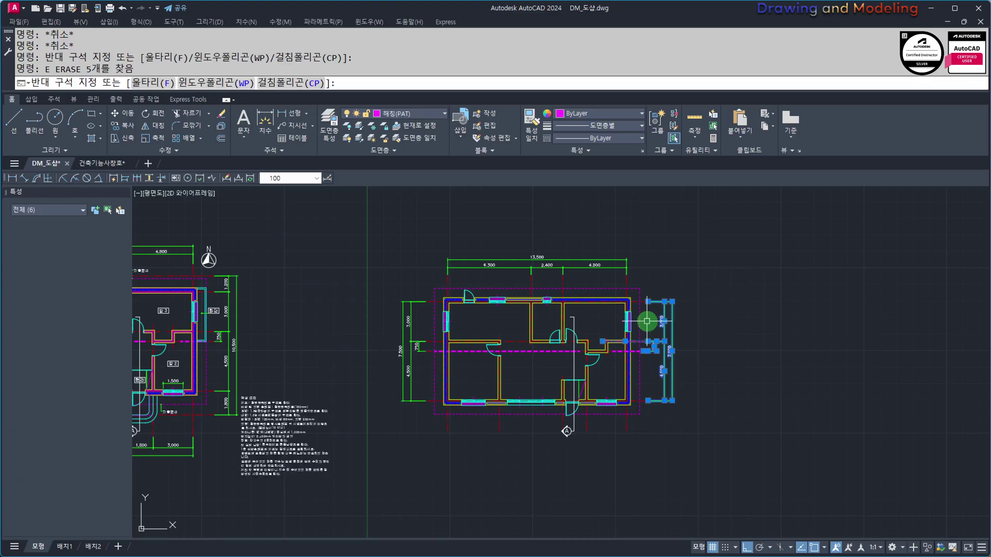
pyautogui.press('Escape')
# Copy the complete redrawn plan with its dimensions and section mark about 32,870 units horizontally to its right.
pyautogui.click(736, 480)
pyautogui.click(364, 257)
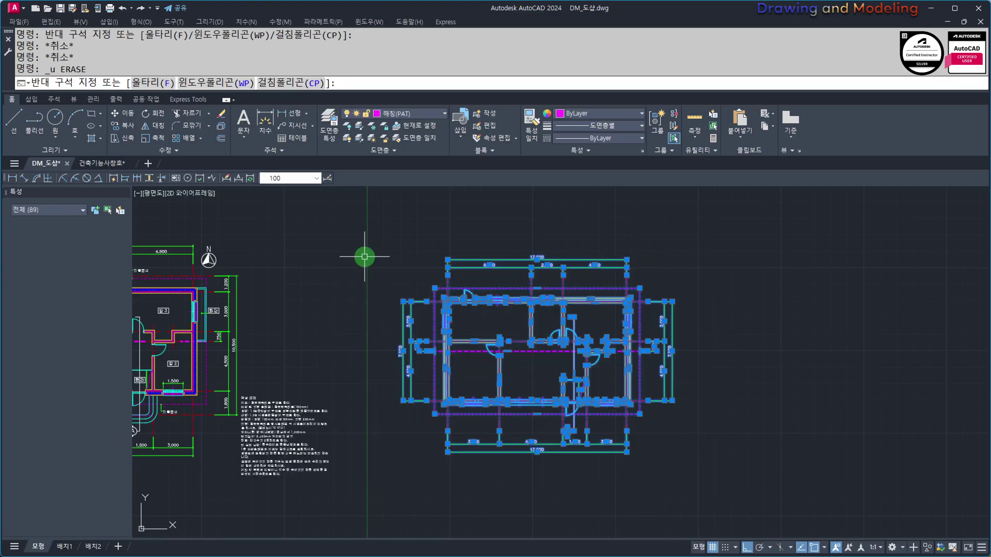
pyautogui.moveTo(589, 336); pyautogui.dragTo(453, 334, button='middle')
pyautogui.write('CC')
pyautogui.press('space')
pyautogui.click(372, 350)
pyautogui.click(632, 363)
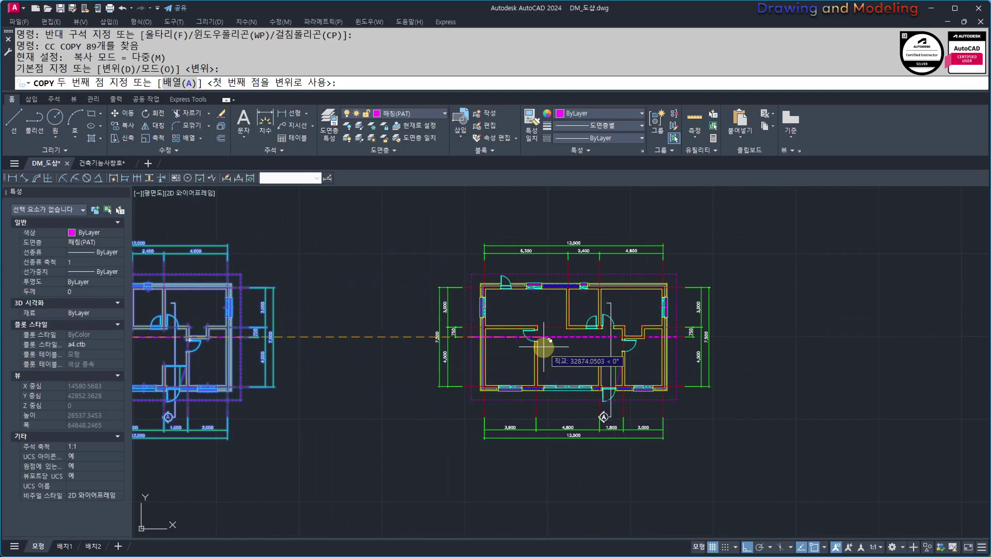
pyautogui.press('Escape')
# Erase the vertical dimensions on the left side of the copied plan.
pyautogui.scroll(2, 756, 369)
pyautogui.click(415, 284)
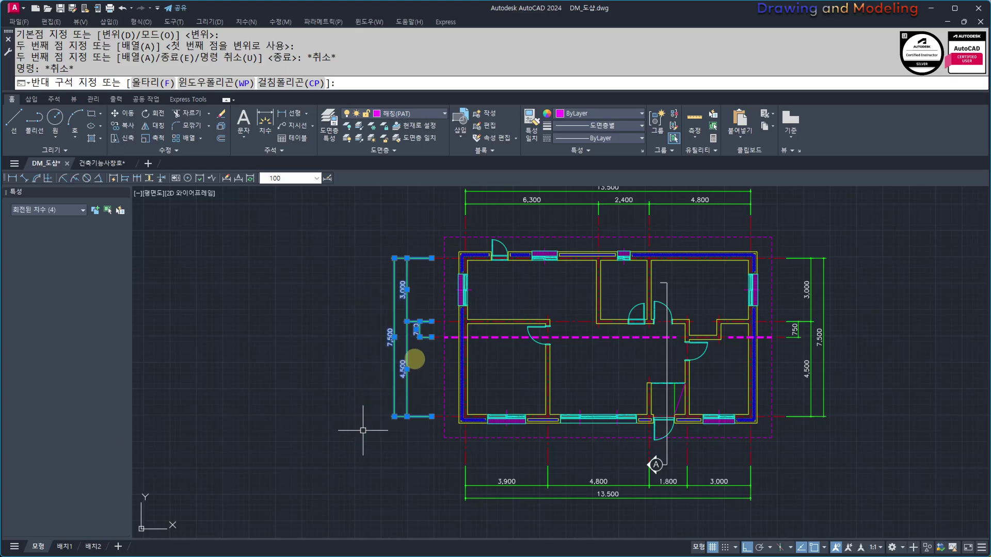
pyautogui.click(354, 421)
pyautogui.write('E')
pyautogui.press('Return')
pyautogui.scroll(-2, 693, 306)
pyautogui.click(758, 263)
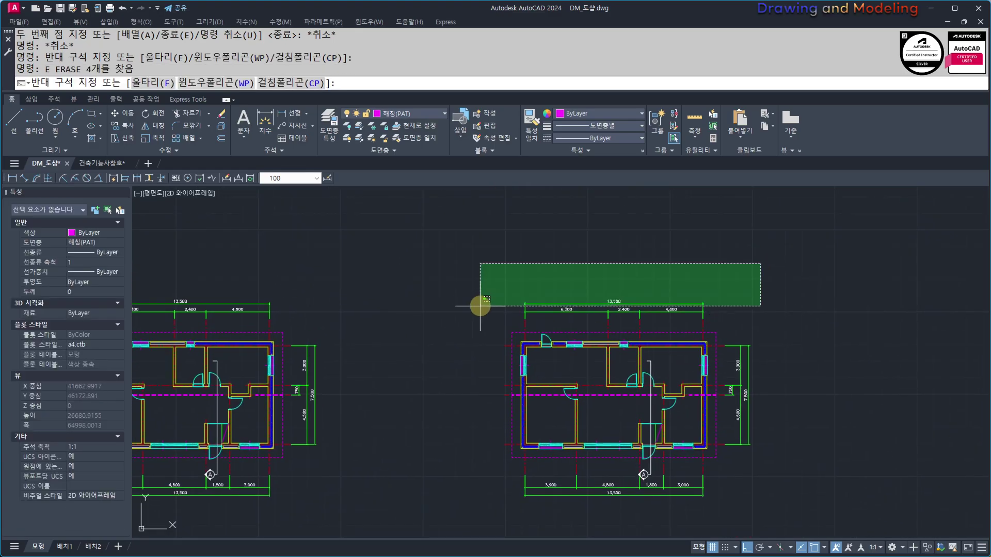
pyautogui.click(481, 307)
pyautogui.click(728, 292)
pyautogui.click(525, 329)
pyautogui.press('Escape')
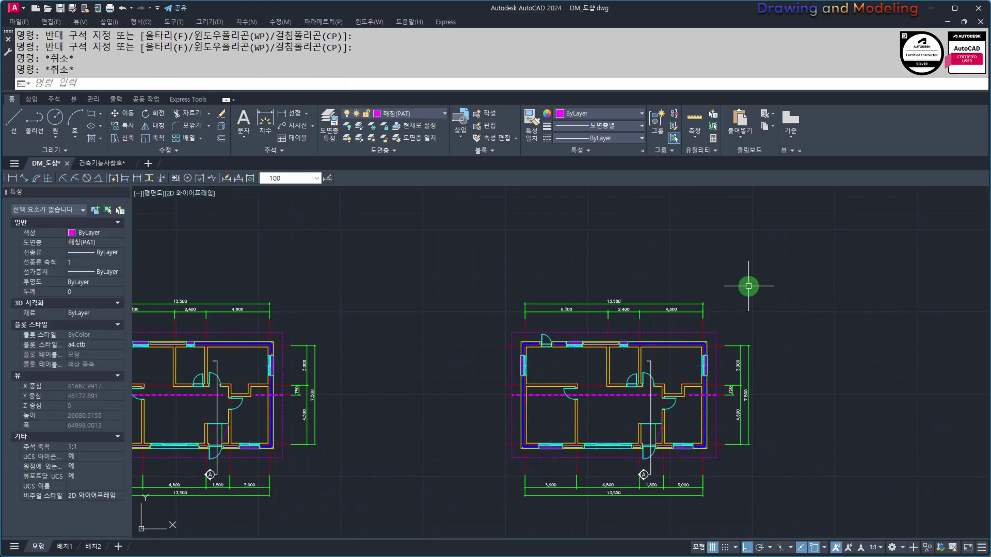
# Erase the dimensions above the copied plan and those on its right side.
pyautogui.click(748, 288)
pyautogui.click(498, 316)
pyautogui.press('Delete')
pyautogui.click(774, 300)
pyautogui.click(732, 472)
pyautogui.press('Delete')
pyautogui.click(741, 515)
pyautogui.click(507, 485)
pyautogui.press('Escape')
pyautogui.press('Escape')
pyautogui.press('Escape')
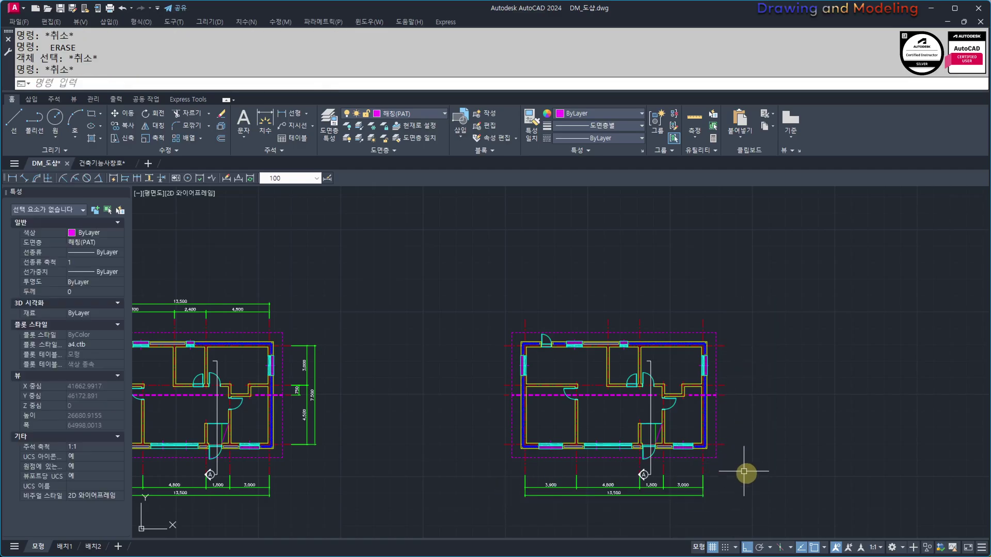
# Erase the chained and overall dimensions below the copied plan.
pyautogui.scroll(2, 681, 515)
pyautogui.click(773, 496)
pyautogui.click(416, 460)
pyautogui.write('e')
pyautogui.press('Return')
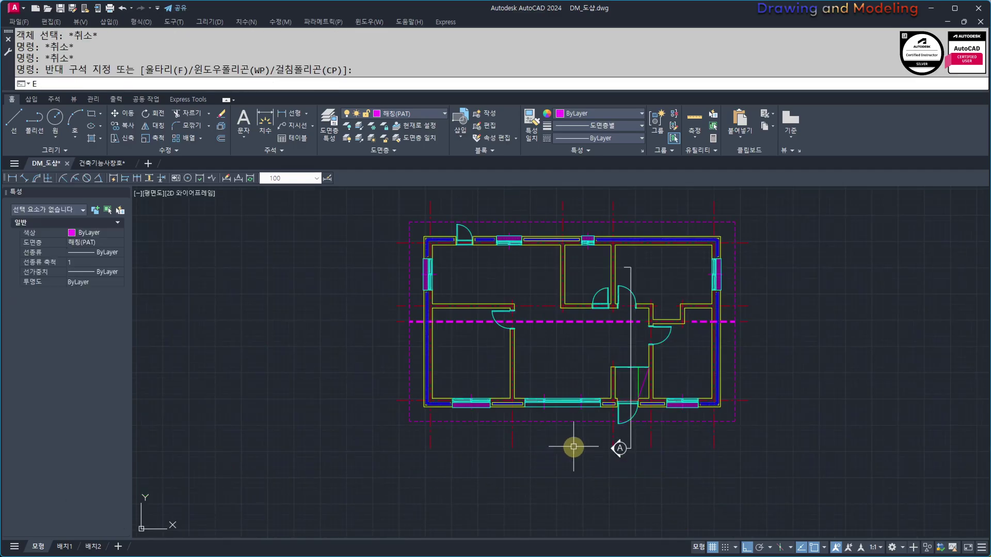
# Copy the plan without dimensions, including its section mark, horizontally to its right.
pyautogui.scroll(-2, 692, 440)
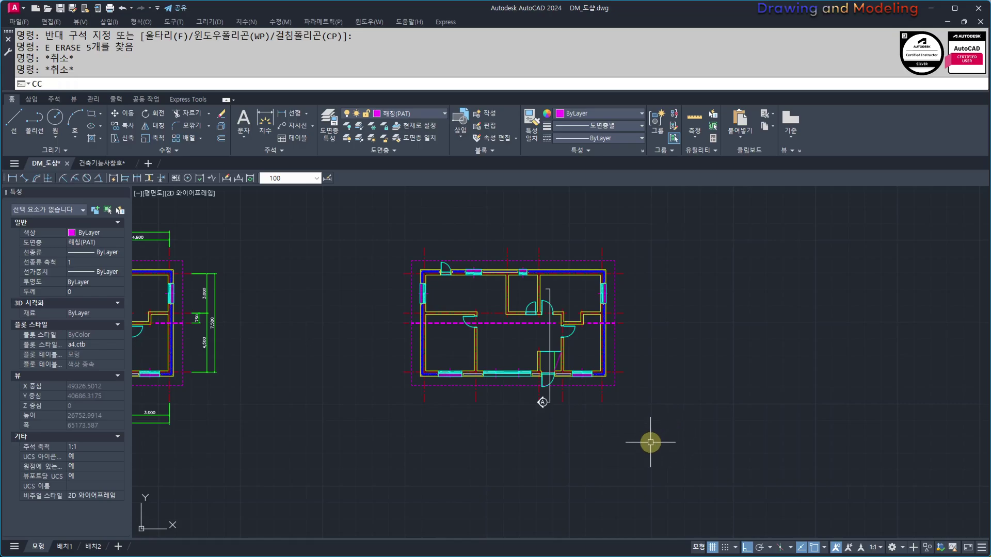
pyautogui.write('c')
pyautogui.press('Return')
pyautogui.click(703, 416)
pyautogui.click(327, 212)
pyautogui.press('Return')
pyautogui.click(430, 456)
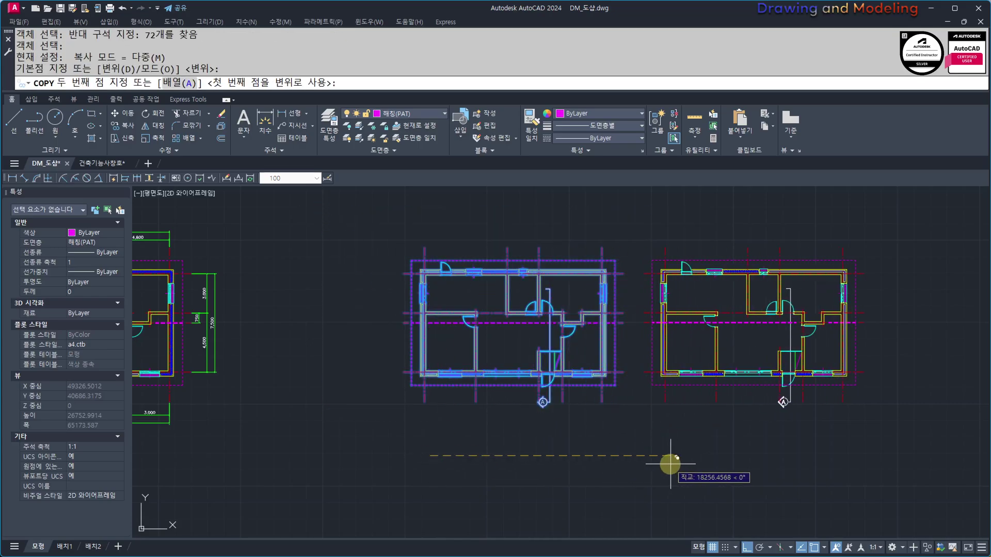
pyautogui.click(714, 465)
pyautogui.press('Escape')
pyautogui.press('Escape')
# Rotate the first plan copy without dimensions by 270° so its section mark ends up on the left side.
pyautogui.moveTo(864, 416); pyautogui.dragTo(809, 413, button='middle')
pyautogui.moveTo(583, 402); pyautogui.dragTo(711, 407, button='middle')
pyautogui.write('r')
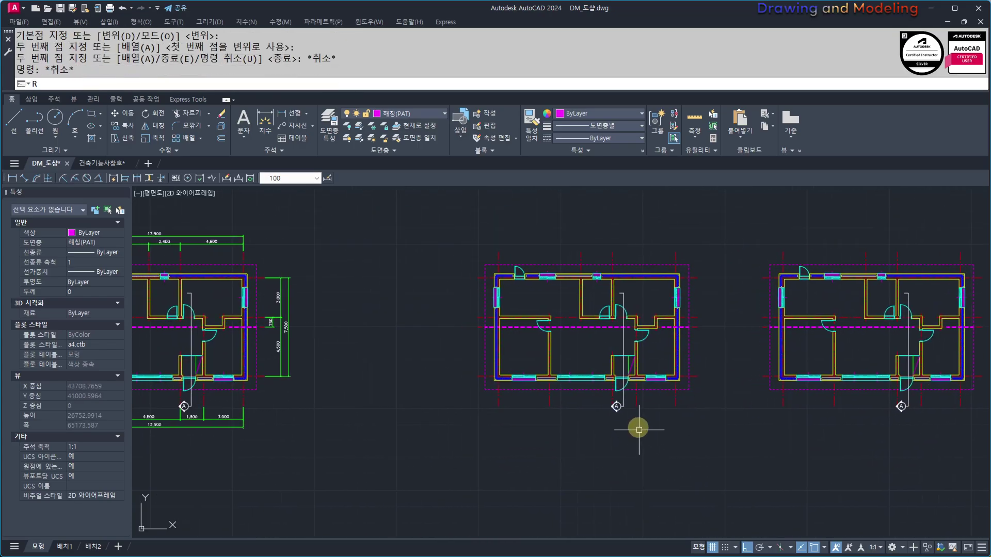
pyautogui.press('Return')
pyautogui.click(715, 220)
pyautogui.click(426, 493)
pyautogui.press('Return')
pyautogui.click(600, 339)
pyautogui.press('Escape')
pyautogui.press('Escape')
# Move the rotated plan straight up to leave more room below it.
pyautogui.click(730, 453)
pyautogui.click(482, 194)
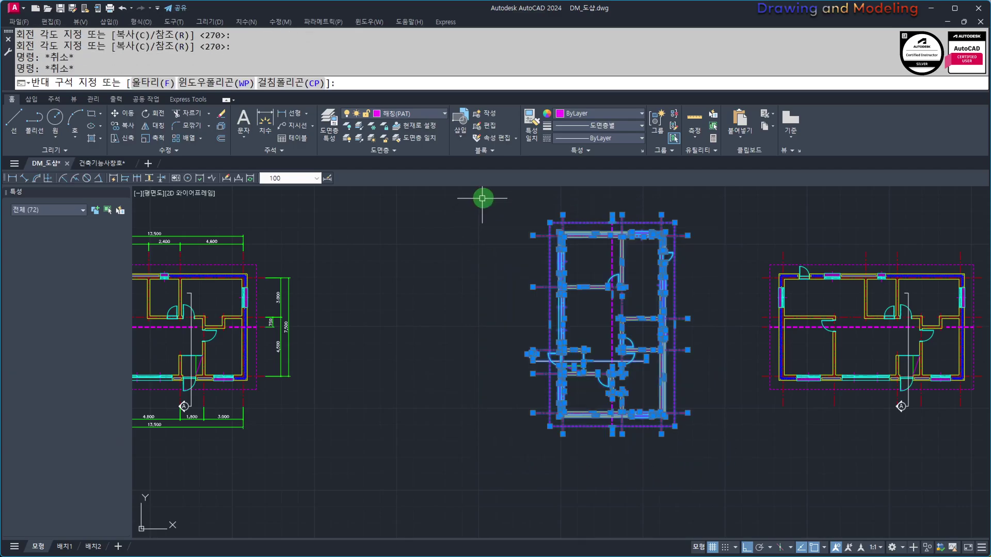
pyautogui.write('m')
pyautogui.press('Return')
pyautogui.click(502, 338)
pyautogui.click(509, 299)
pyautogui.press('Escape')
pyautogui.press('Escape')
pyautogui.moveTo(597, 394); pyautogui.dragTo(598, 364, button='middle')
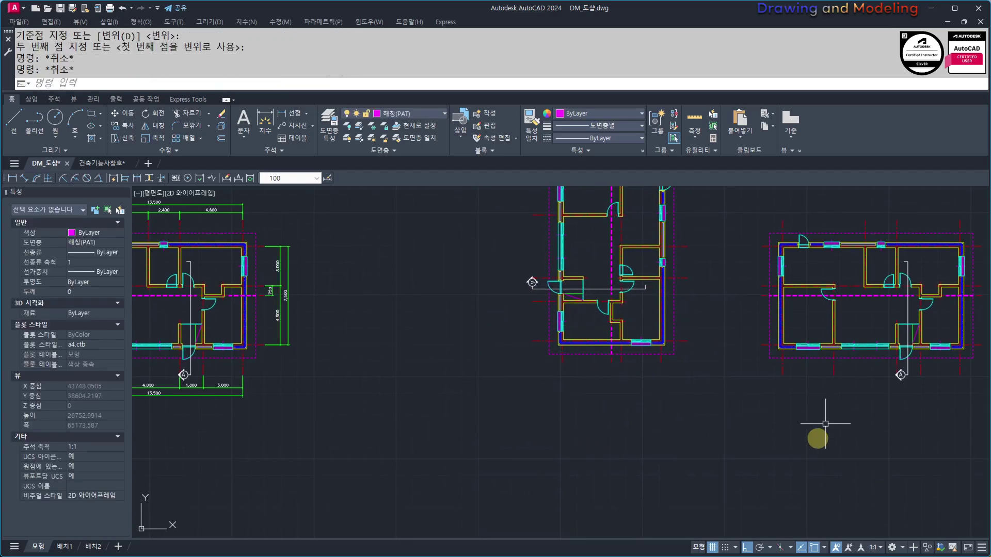
# Draw three vertical guide lines and a crossing horizontal line below the rotated plan, and copy the horizontal line below the unrotated plan.
pyautogui.moveTo(694, 424); pyautogui.dragTo(678, 394, button='middle')
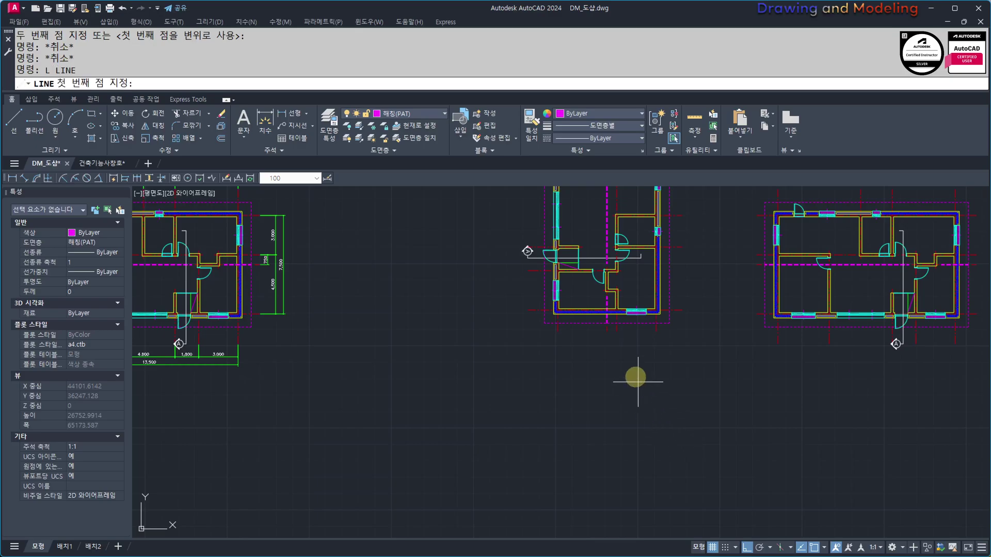
pyautogui.click(598, 479)
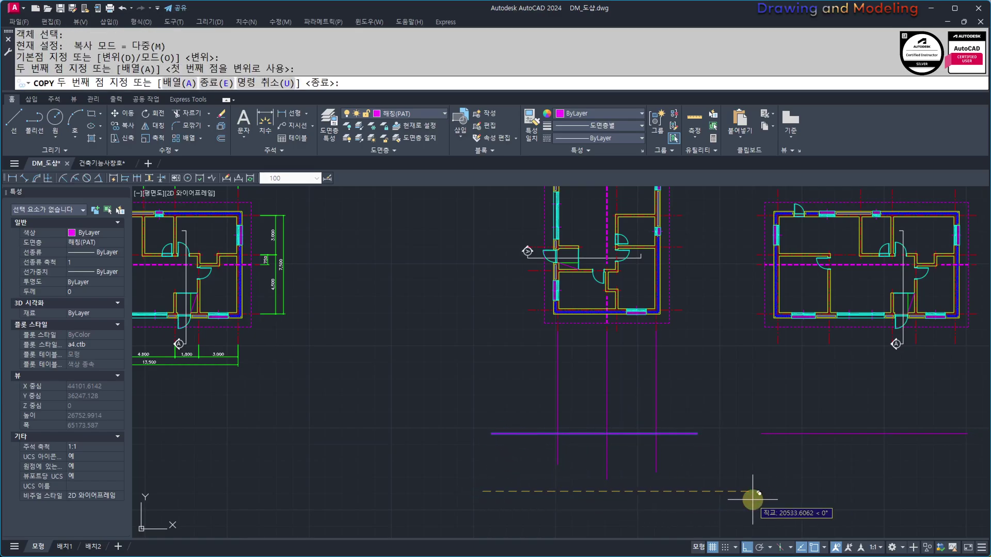
pyautogui.press('Escape')
pyautogui.press('Escape')
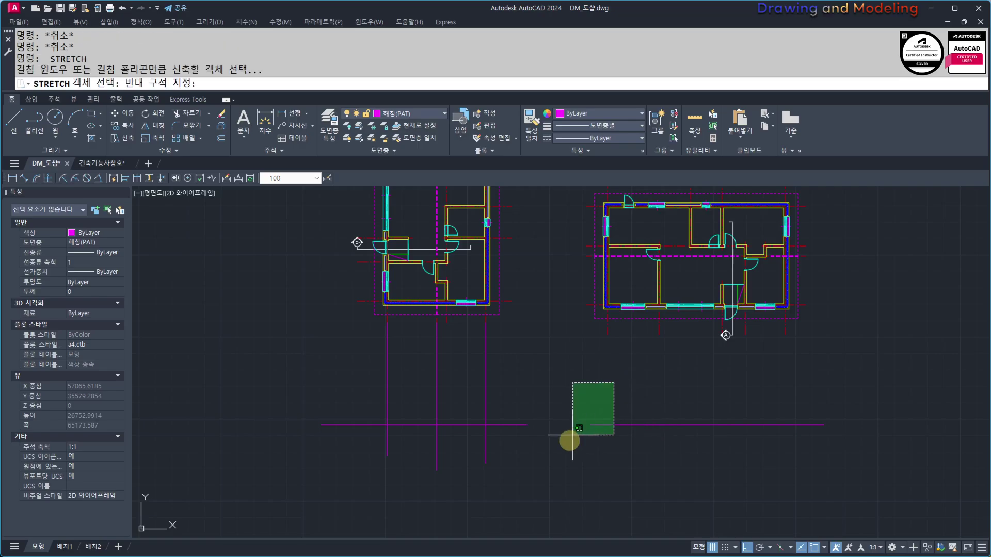
# Stretch the copied horizontal line outward at its left end so it extends farther past the unrotated plan.
pyautogui.click(601, 477)
pyautogui.click(612, 476)
pyautogui.press('Escape')
pyautogui.press('Escape')
pyautogui.moveTo(643, 433); pyautogui.dragTo(662, 440, button='middle')
pyautogui.write('LL QLEADER')
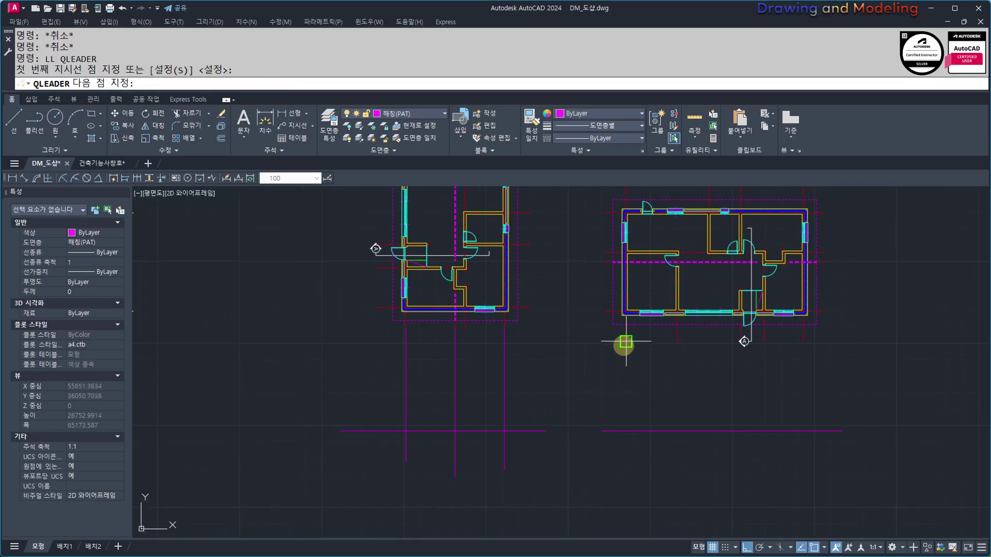
pyautogui.click(851, 409)
pyautogui.click(602, 388)
pyautogui.write('e')
pyautogui.press('Return')
pyautogui.press('Escape')
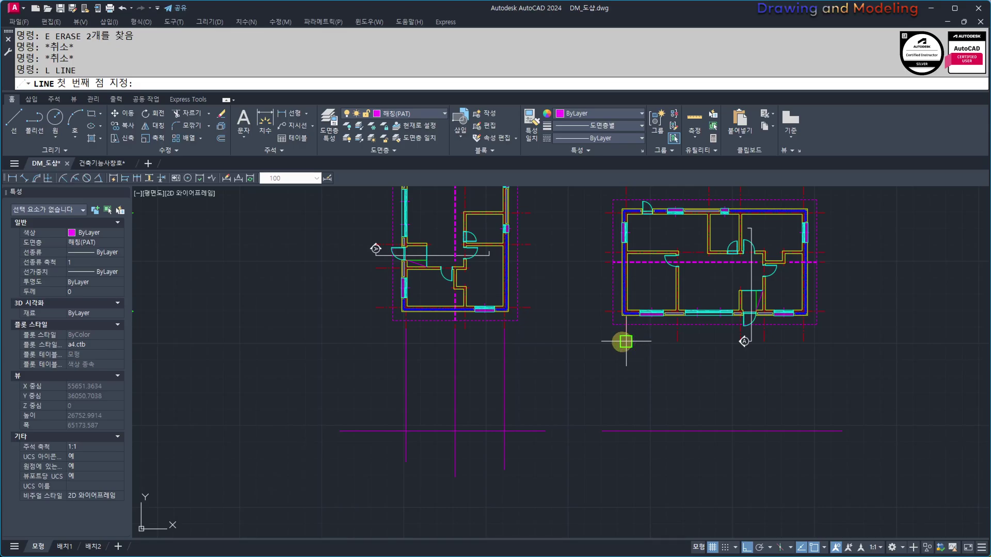
# Draw two vertical guide lines from the unrotated plan's outer wall axes down across the horizontal line.
pyautogui.press('Escape')
pyautogui.press('Escape')
pyautogui.press('Return')
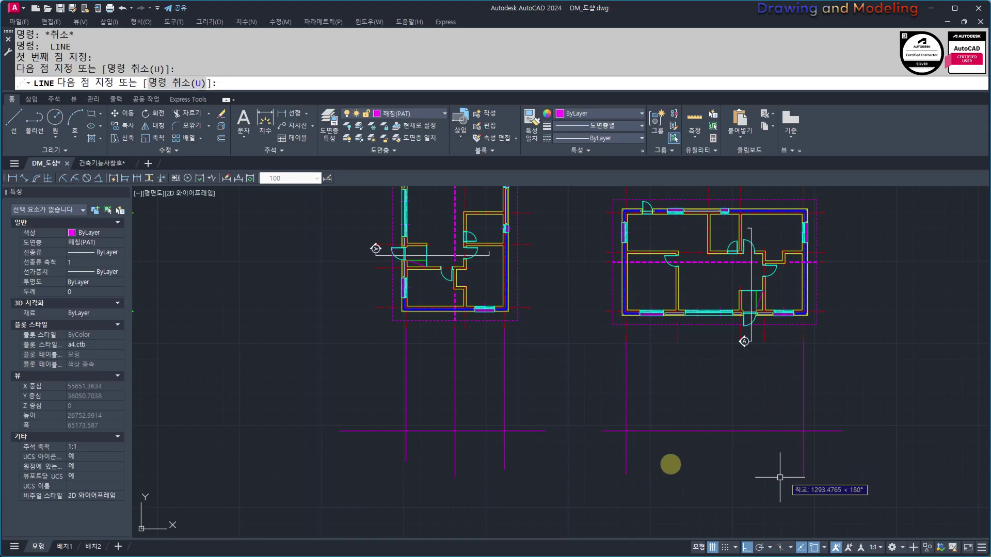
pyautogui.press('Escape')
pyautogui.press('Escape')
# Match the five vertical guide lines below both plans to the properties of the red centerlines.
pyautogui.moveTo(661, 401); pyautogui.dragTo(689, 402, button='middle')
pyautogui.write('m')
pyautogui.click(879, 386)
pyautogui.click(415, 387)
pyautogui.press('Escape')
# Match both horizontal lines below the plans to the properties of the yellow wall lines.
pyautogui.moveTo(570, 415); pyautogui.dragTo(659, 398, button='middle')
pyautogui.press('Return')
pyautogui.click(582, 265)
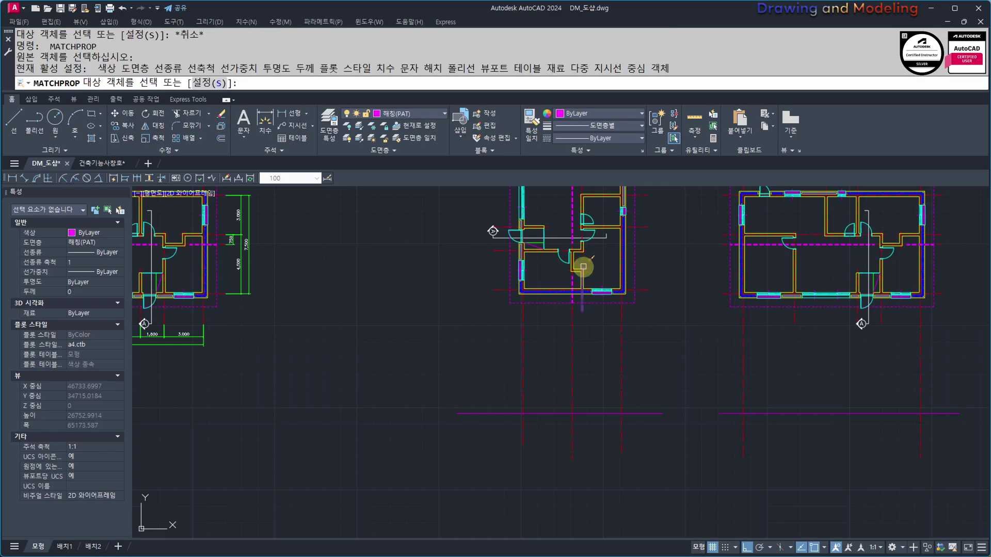
pyautogui.click(579, 258)
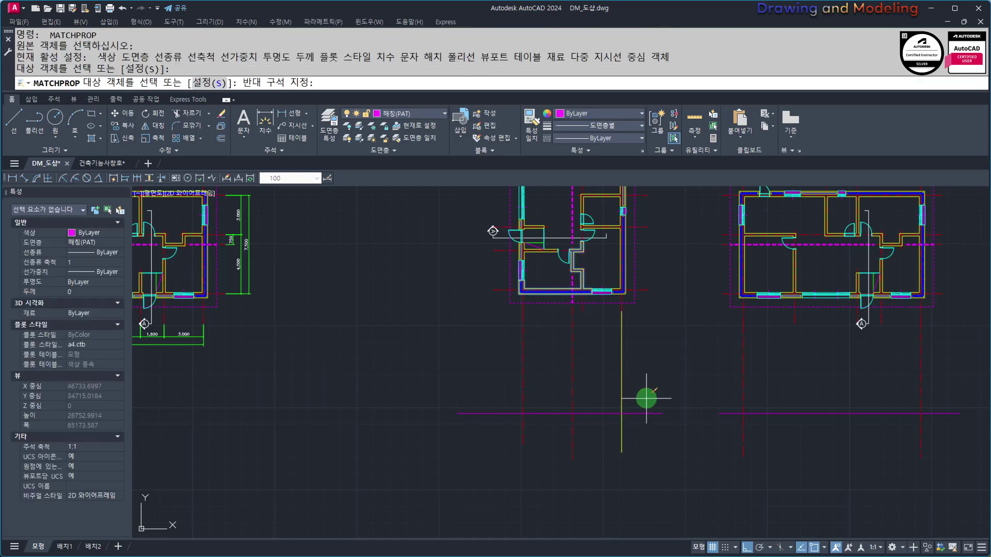
pyautogui.click(648, 434)
pyautogui.click(822, 403)
pyautogui.click(739, 434)
pyautogui.press('Escape')
pyautogui.press('Escape')
pyautogui.press('Escape')
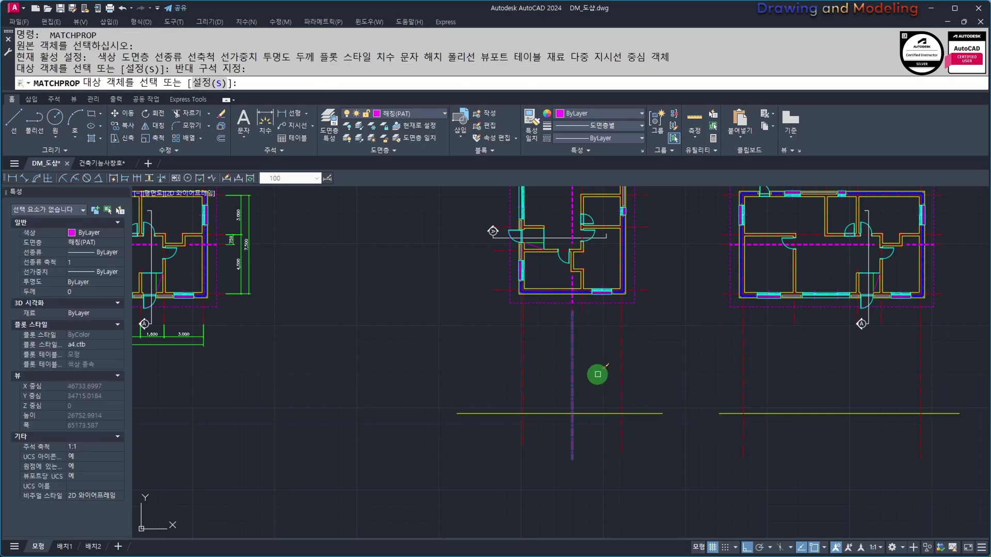
# Offset the horizontal line below the rotated plan 600 mm upward.
pyautogui.scroll(3, 568, 408)
pyautogui.write('0')
pyautogui.press('Return')
pyautogui.write('600')
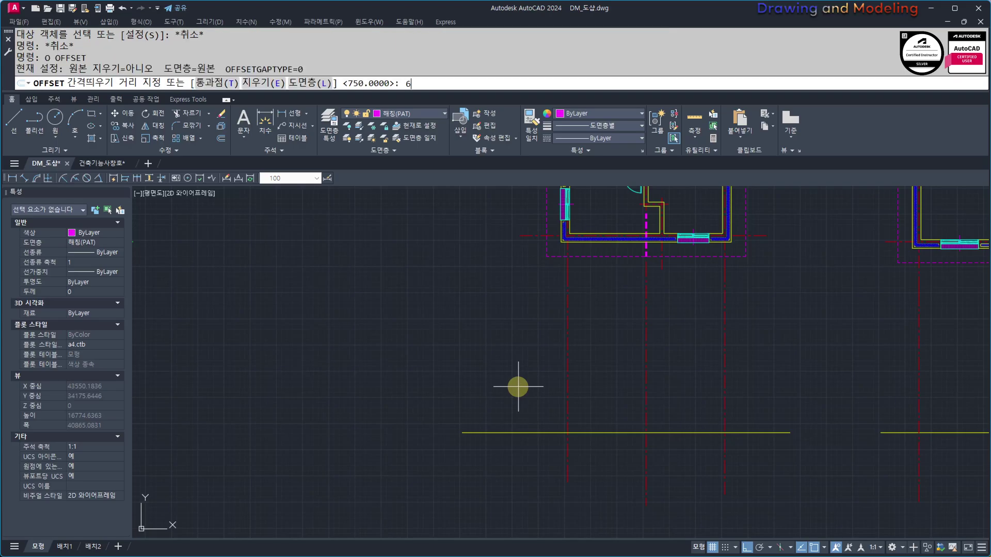
pyautogui.press('Return')
pyautogui.click(543, 435)
pyautogui.click(545, 402)
pyautogui.press('Escape')
# Offset the upper of the two horizontal lines below the rotated plan 2400 mm upward.
pyautogui.press('Return')
pyautogui.write('2400')
pyautogui.press('Return')
pyautogui.click(530, 421)
pyautogui.click(548, 392)
pyautogui.press('Escape')
# Copy the drawing conditions text into the space between the dimensioned plan and the rotated plan.
pyautogui.scroll(-4, 659, 392)
pyautogui.scroll(4, 364, 384)
pyautogui.click(495, 287)
pyautogui.click(429, 398)
pyautogui.write('cc')
pyautogui.press('space')
pyautogui.click(401, 451)
pyautogui.moveTo(923, 399); pyautogui.dragTo(310, 369, button='middle')
pyautogui.click(571, 393)
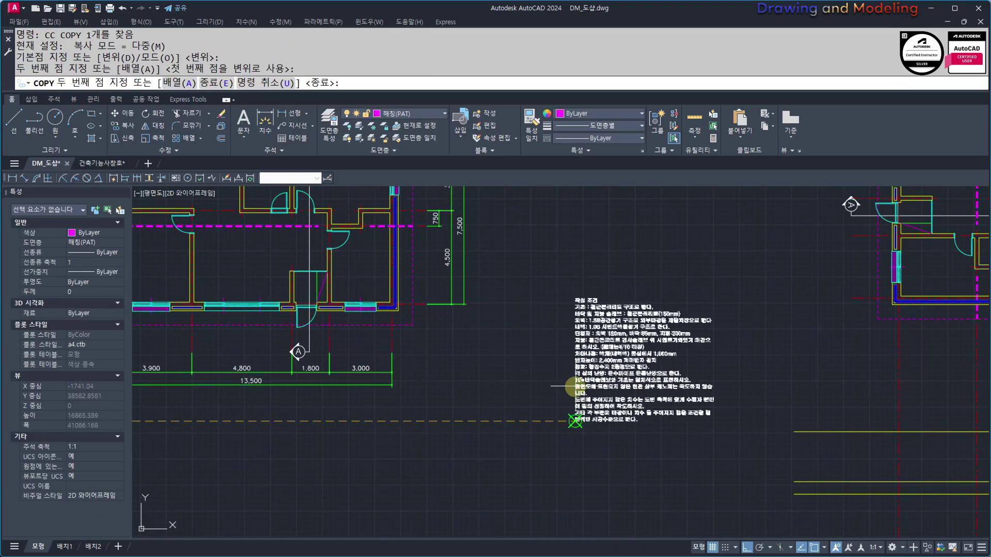
pyautogui.press('Escape')
# Read the copied drawing conditions for slab thickness, insulation, roof slope, eaves projection and ceiling height.
pyautogui.scroll(6, 570, 408)
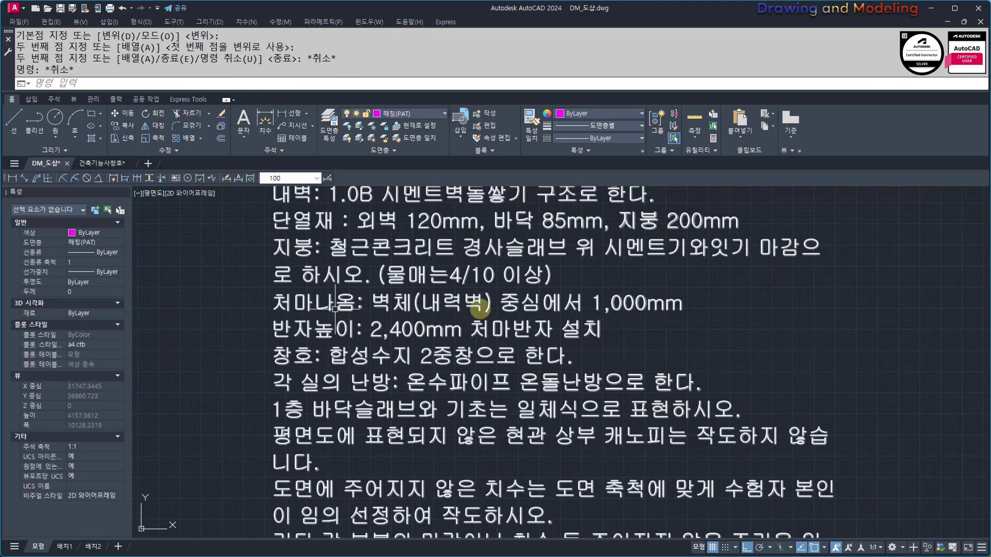
pyautogui.moveTo(743, 321)
pyautogui.mouseDown(button='middle')
pyautogui.moveTo(738, 442)
pyautogui.moveTo(460, 327)
pyautogui.moveTo(575, 336)
pyautogui.moveTo(599, 363)
pyautogui.mouseUp(button='middle')
pyautogui.scroll(-5, 460, 327)
pyautogui.scroll(2, 575, 336)
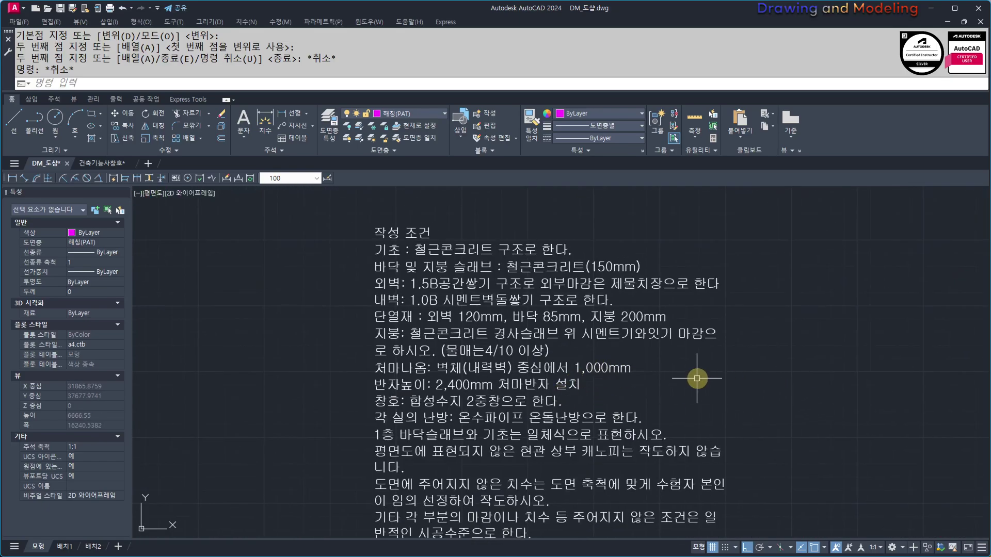
pyautogui.scroll(-1, 723, 356)
pyautogui.moveTo(843, 399)
pyautogui.mouseDown(button='middle')
pyautogui.moveTo(687, 347)
pyautogui.moveTo(720, 398)
pyautogui.mouseUp(button='middle')
# Draw a 1000 by 400 mm rectangle above the yellow horizontal line, outside the leftmost red vertical centreline.
pyautogui.scroll(4, 605, 366)
pyautogui.write('REC')
pyautogui.press('Return')
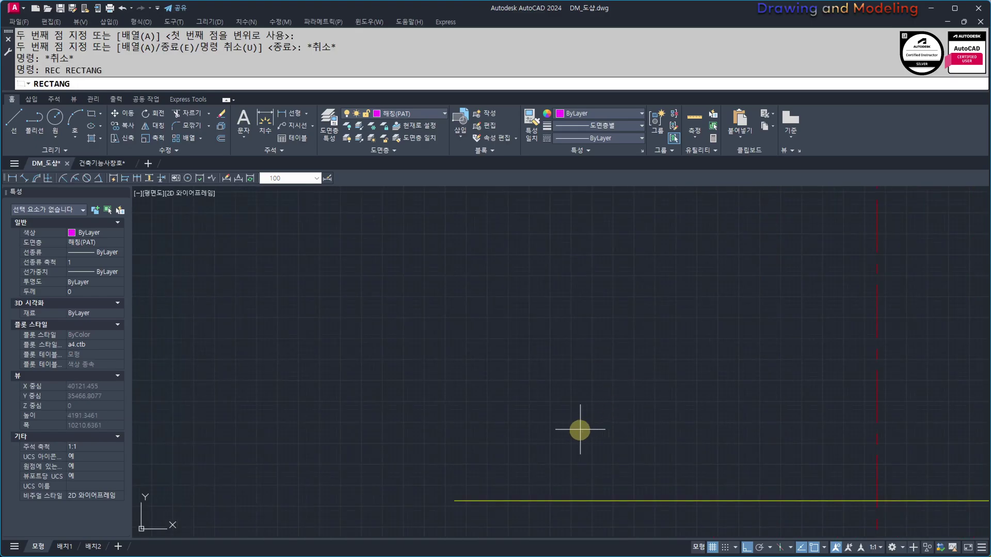
pyautogui.click(578, 429)
pyautogui.write('@')
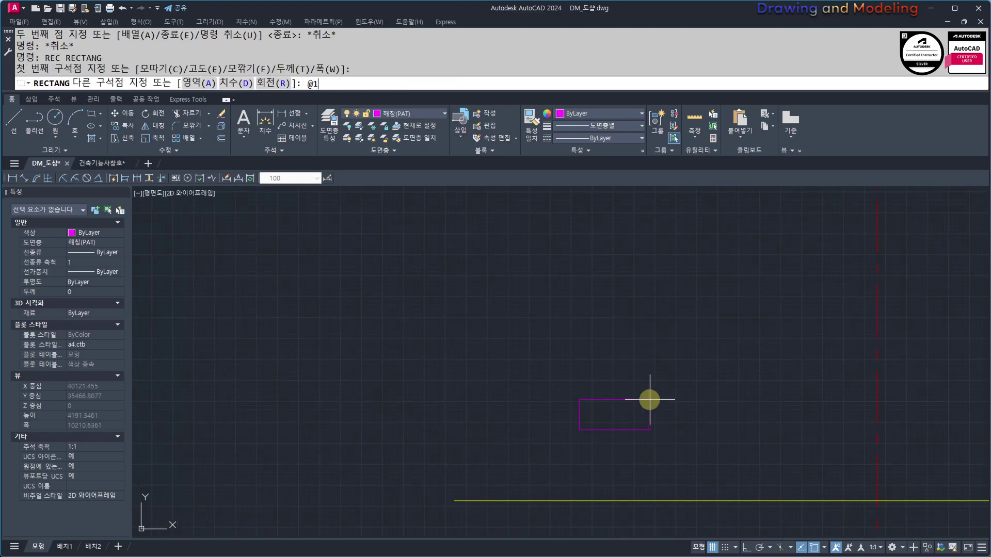
pyautogui.write('1000,400')
pyautogui.press('Return')
pyautogui.press('Escape')
pyautogui.press('Escape')
# Draw a diagonal line from the rectangle's lower-left corner to its upper-right corner as the 4/10 roof slope.
pyautogui.moveTo(659, 389); pyautogui.dragTo(638, 361, button='middle')
pyautogui.write('L')
pyautogui.press('Return')
pyautogui.click(557, 402)
pyautogui.click(635, 373)
pyautogui.press('Escape')
pyautogui.press('Escape')
pyautogui.moveTo(712, 469); pyautogui.dragTo(713, 436, button='middle')
pyautogui.write('MM')
pyautogui.press('Return')
pyautogui.click(619, 360)
pyautogui.click(609, 334)
pyautogui.press('Escape')
pyautogui.press('Escape')
pyautogui.press('space')
pyautogui.click(630, 443)
pyautogui.click(621, 369)
pyautogui.click(607, 356)
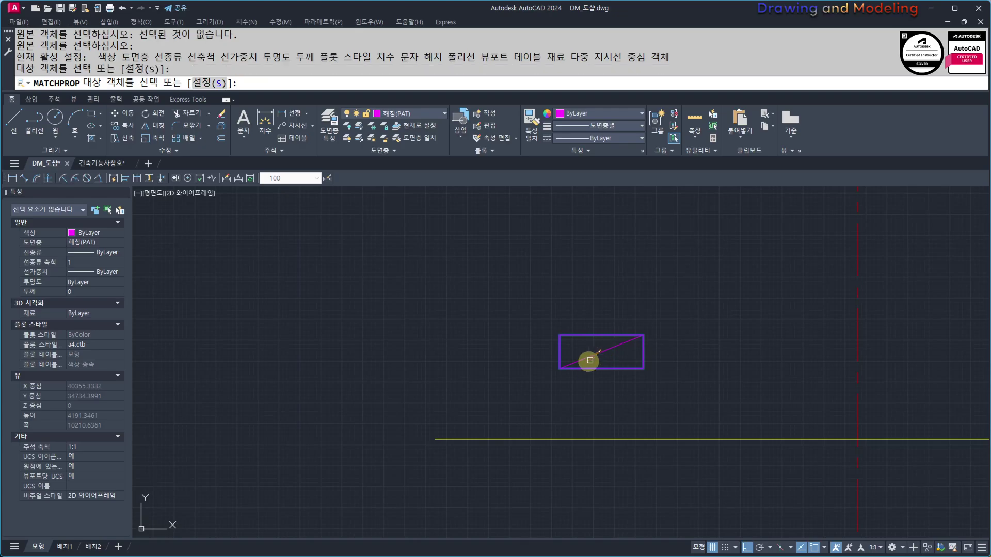
pyautogui.press('Escape')
pyautogui.press('Escape')
# Match the diagonal slope line's properties to the yellow horizontal section line.
pyautogui.write('MM')
pyautogui.press('space')
pyautogui.click(643, 443)
pyautogui.click(638, 439)
pyautogui.click(615, 360)
pyautogui.click(584, 343)
pyautogui.press('Escape')
pyautogui.press('Escape')
# Trim away the rectangle's lower and right sides so a slope triangle is left above the diagonal.
pyautogui.write('TR')
pyautogui.click(643, 361)
pyautogui.click(637, 362)
pyautogui.click(627, 380)
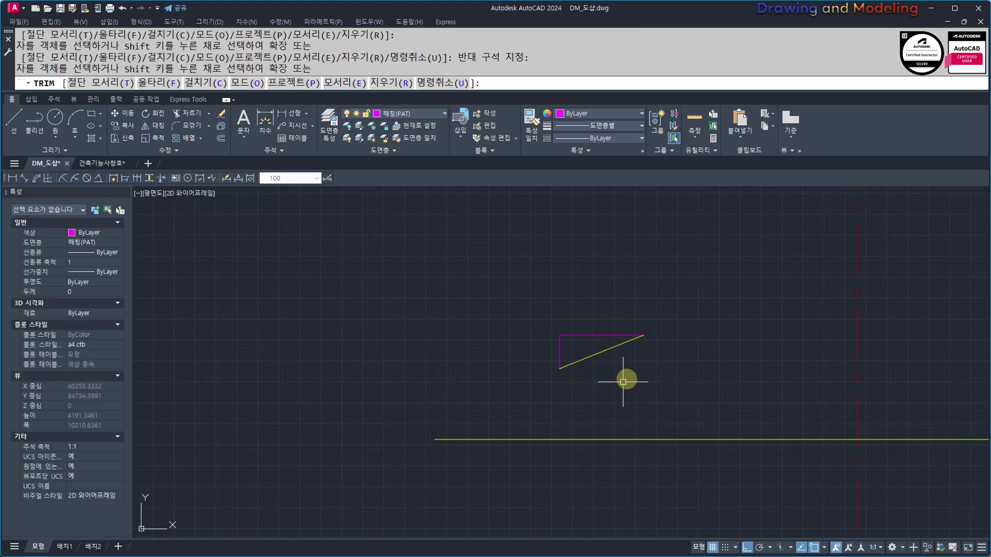
pyautogui.press('Escape')
pyautogui.press('Escape')
# Copy the slope line from its lower end to the intersection of the yellow horizontal line and the outer wall's centreline.
pyautogui.write('CC')
pyautogui.click(593, 360)
pyautogui.click(569, 375)
pyautogui.press('Return')
pyautogui.click(560, 368)
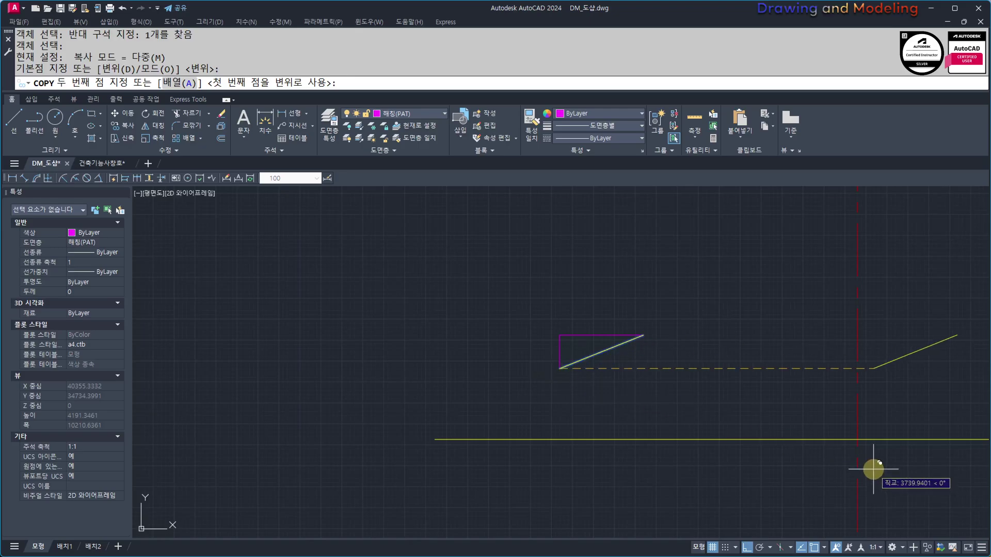
pyautogui.click(853, 440)
pyautogui.press('Escape')
pyautogui.press('Escape')
# Offset the copied slope line 150 mm upward for the roof slab thickness.
pyautogui.scroll(-2, 855, 443)
pyautogui.moveTo(856, 447); pyautogui.dragTo(667, 433, button='middle')
pyautogui.scroll(2, 628, 406)
pyautogui.moveTo(628, 406); pyautogui.dragTo(678, 425, button='middle')
pyautogui.write('O')
pyautogui.press('Return')
pyautogui.write('150')
pyautogui.press('Return')
pyautogui.click(675, 401)
pyautogui.click(652, 405)
pyautogui.press('Escape')
# Offset the upper slab line 10 mm upward.
pyautogui.press('Return')
pyautogui.write('10')
pyautogui.press('Return')
pyautogui.click(665, 385)
pyautogui.click(663, 380)
pyautogui.scroll(3, 643, 392)
pyautogui.press('Escape')
# Offset the topmost sloped line another 20 mm upward.
pyautogui.press('Return')
pyautogui.write('20')
pyautogui.press('Return')
pyautogui.scroll(2, 646, 382)
pyautogui.click(686, 405)
pyautogui.click(687, 404)
pyautogui.press('Escape')
pyautogui.press('Escape')
# Assign the middle of the three closely spaced sloped lines to the 숨은선(HID) layer.
pyautogui.click(684, 407)
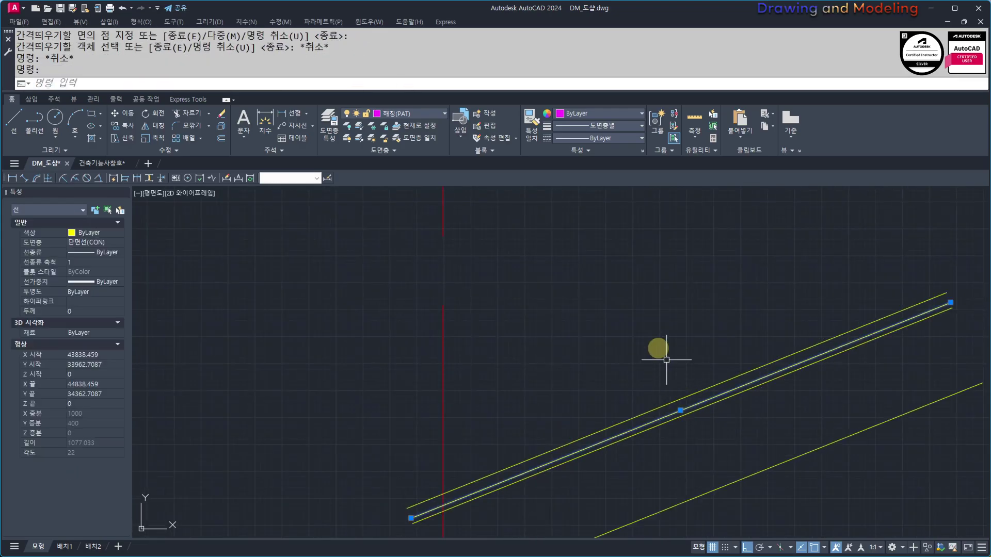
pyautogui.click(415, 113)
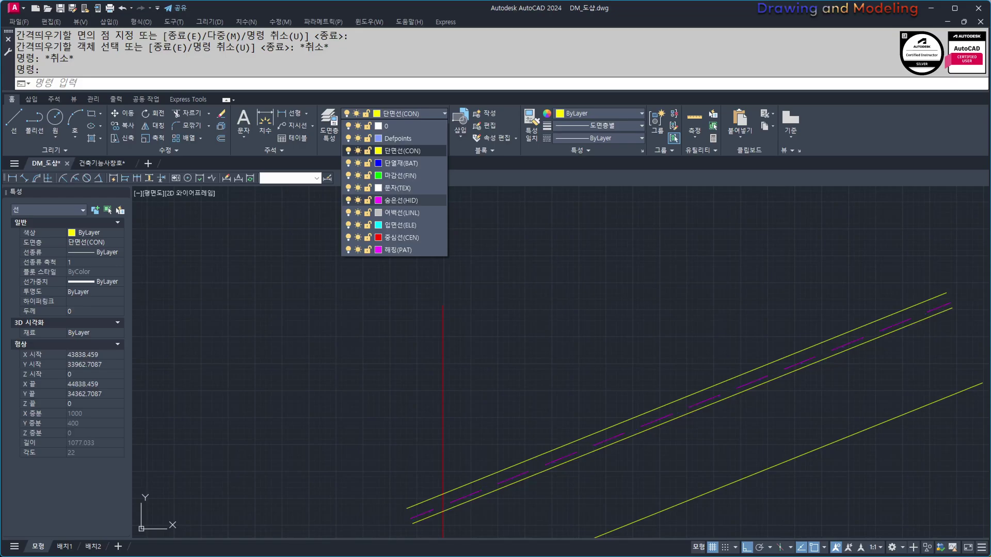
pyautogui.click(413, 200)
pyautogui.press('Escape')
pyautogui.press('Escape')
# Assign the topmost sloped line to the 마감선(FIN) layer.
pyautogui.click(685, 396)
pyautogui.click(438, 115)
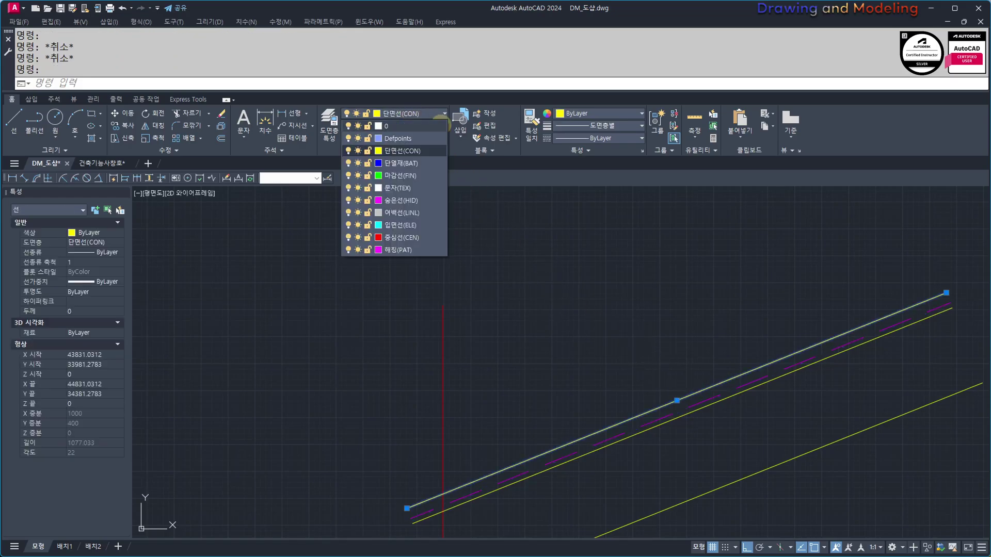
pyautogui.click(402, 176)
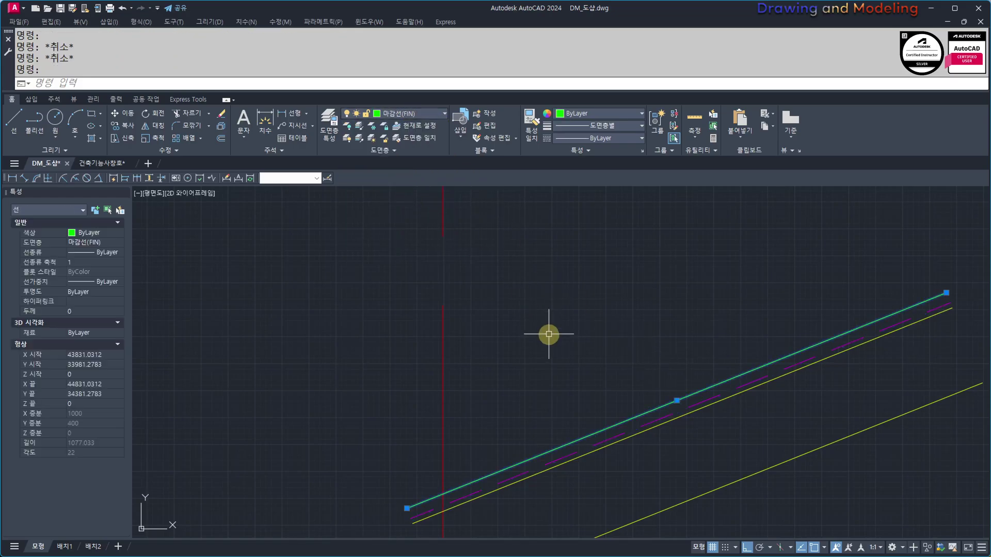
pyautogui.press('Escape')
pyautogui.press('Escape')
# Extend the upper ends of the sloped roof lines to the red vertical line below the plan's ridge.
pyautogui.scroll(-9, 693, 357)
pyautogui.moveTo(730, 360); pyautogui.dragTo(470, 435, button='middle')
pyautogui.scroll(-1, 695, 391)
pyautogui.write('ex')
pyautogui.press('space')
pyautogui.press('space')
pyautogui.click(569, 361)
pyautogui.click(523, 429)
pyautogui.press('Escape')
pyautogui.press('Escape')
pyautogui.moveTo(537, 423); pyautogui.dragTo(653, 429, button='middle')
pyautogui.scroll(-2, 621, 408)
pyautogui.write('l')
pyautogui.press('space')
pyautogui.moveTo(606, 311); pyautogui.dragTo(624, 353, button='middle')
pyautogui.click(654, 393)
pyautogui.press('Escape')
pyautogui.press('Escape')
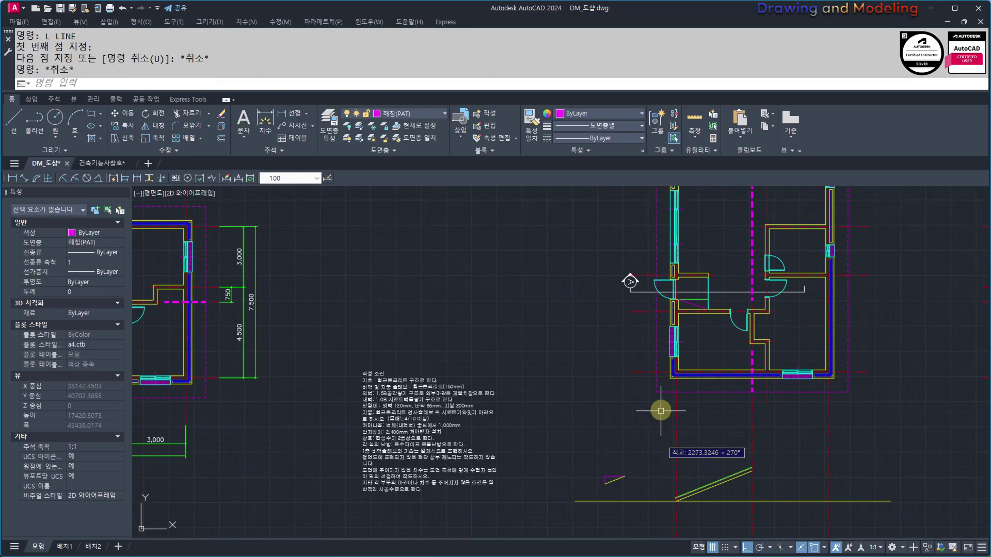
# Draw a vertical guide line down from the lower-left corner of the plan's dashed eaves outline, past the roof lines.
pyautogui.press('space')
pyautogui.click(656, 392)
pyautogui.moveTo(649, 465); pyautogui.dragTo(683, 301, button='middle')
pyautogui.click(662, 457)
pyautogui.press('Escape')
pyautogui.press('Escape')
pyautogui.moveTo(710, 330); pyautogui.dragTo(699, 370, button='middle')
pyautogui.scroll(5, 700, 366)
pyautogui.scroll(-5, 690, 343)
pyautogui.scroll(6, 659, 411)
pyautogui.write('ex')
pyautogui.press('space')
pyautogui.press('space')
pyautogui.press('Escape')
pyautogui.press('Escape')
# Move the four sloped roof lines 600 mm straight up.
pyautogui.moveTo(866, 341); pyautogui.dragTo(628, 398, button='middle')
pyautogui.scroll(-4, 722, 371)
pyautogui.scroll(2, 649, 377)
pyautogui.click(697, 378)
pyautogui.click(663, 311)
pyautogui.write('m')
pyautogui.press('space')
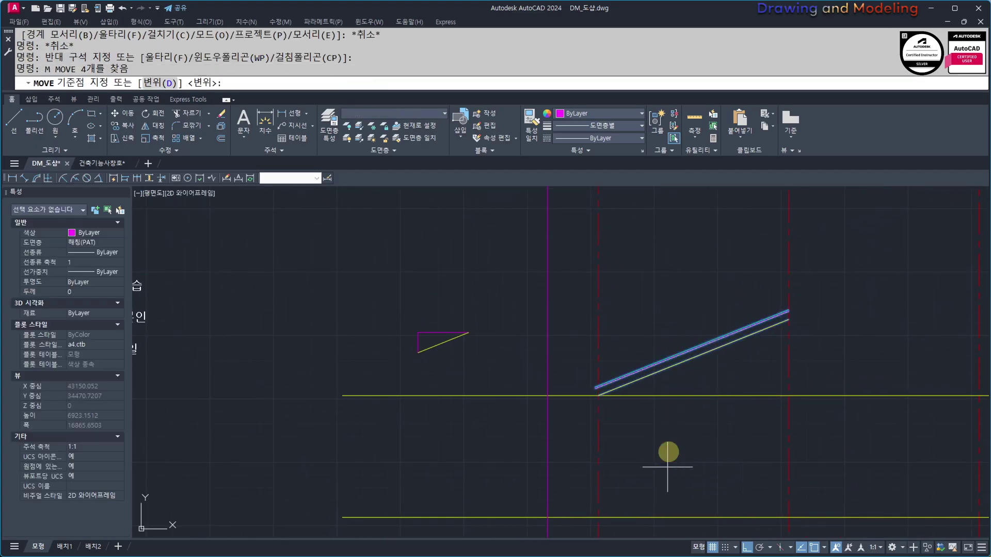
pyautogui.click(666, 429)
pyautogui.write('600')
pyautogui.press('Return')
pyautogui.press('Escape')
pyautogui.press('Escape')
# Dimension the vertical distance from the yellow horizontal line to the lower end of the lowest sloped roof line.
pyautogui.scroll(2, 652, 405)
pyautogui.write('dli')
pyautogui.press('space')
pyautogui.click(640, 402)
pyautogui.click(637, 352)
pyautogui.click(689, 360)
pyautogui.press('Escape')
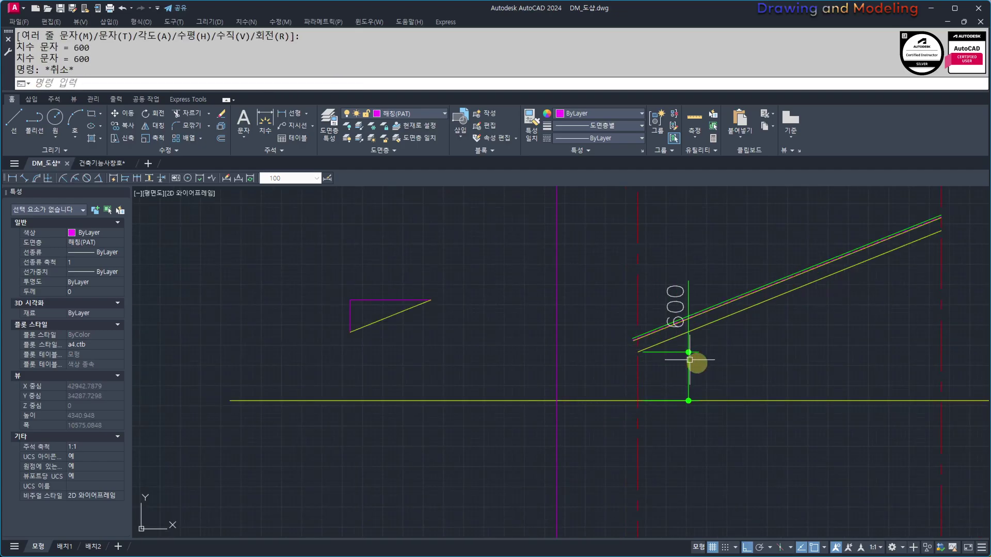
pyautogui.press('Escape')
pyautogui.press('Escape')
# Erase the check dimension between the yellow horizontal line and the sloped roof lines.
pyautogui.click(707, 339)
pyautogui.click(676, 367)
pyautogui.press('Escape')
pyautogui.press('e')
pyautogui.press('space')
pyautogui.press('Escape')
pyautogui.moveTo(671, 440); pyautogui.dragTo(648, 287, button='middle')
pyautogui.click(716, 257)
pyautogui.click(665, 267)
pyautogui.press('Delete')
pyautogui.press('Escape')
pyautogui.press('Escape')
pyautogui.moveTo(630, 229); pyautogui.dragTo(630, 409, button='middle')
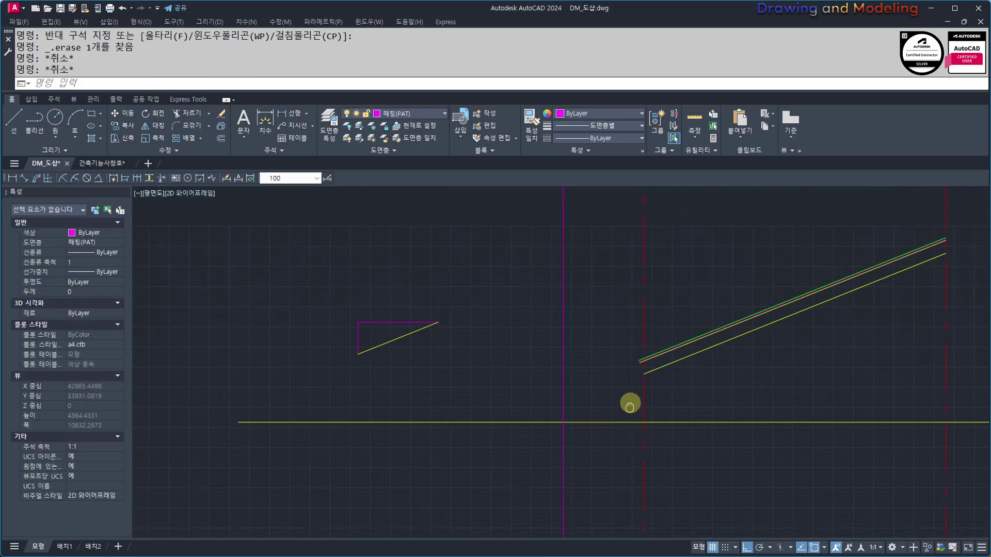
# Extend the four sloped roof lines to the vertical eaves guide line.
pyautogui.scroll(1, 627, 381)
pyautogui.write('e')
pyautogui.click(656, 299)
pyautogui.press('Escape')
pyautogui.press('Escape')
pyautogui.moveTo(554, 434); pyautogui.dragTo(627, 401, button='middle')
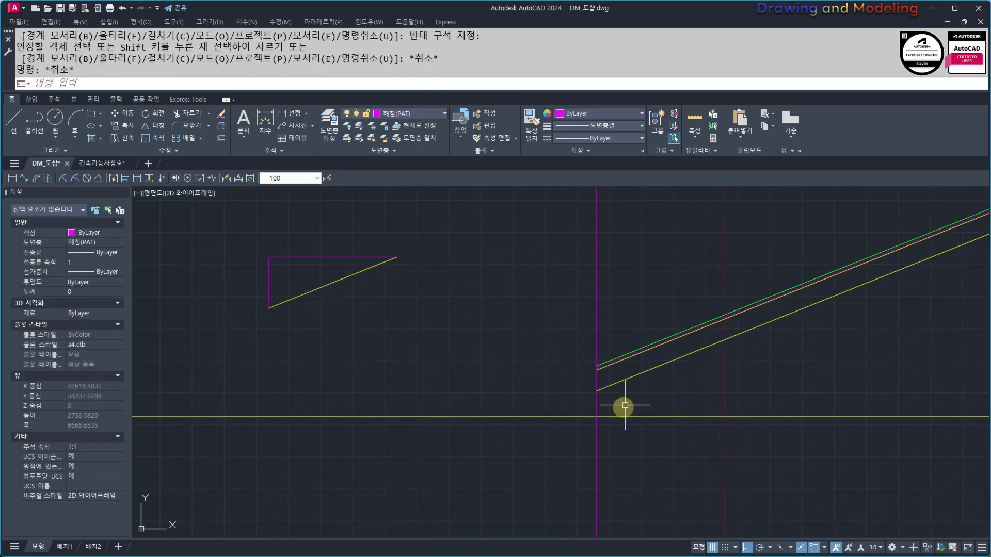
pyautogui.moveTo(736, 397); pyautogui.dragTo(641, 365, button='middle')
pyautogui.press('Escape')
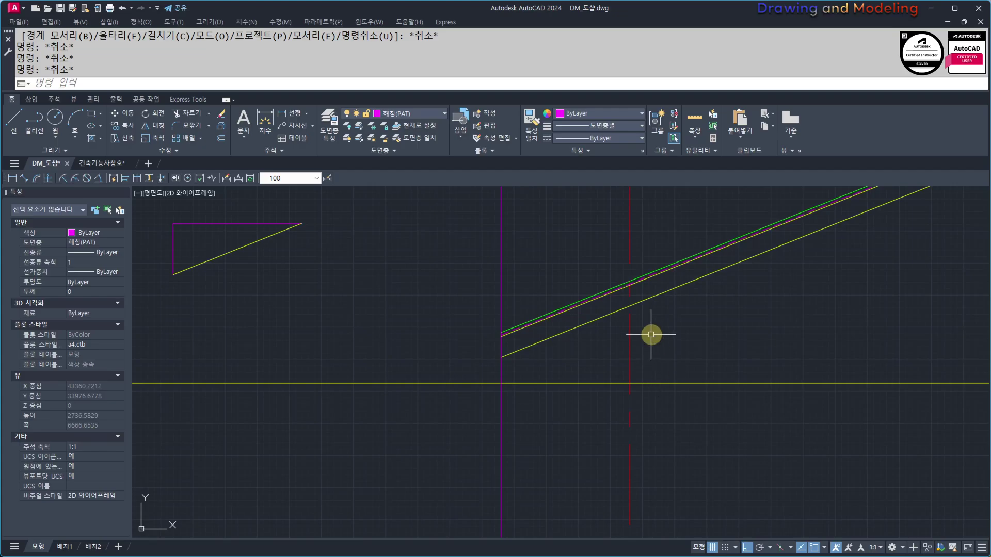
# Draw vertical construction lines down from the outer and inner faces of the wall at the plan's lower-left corner.
pyautogui.scroll(-5, 652, 335)
pyautogui.write('XL')
pyautogui.press('Return')
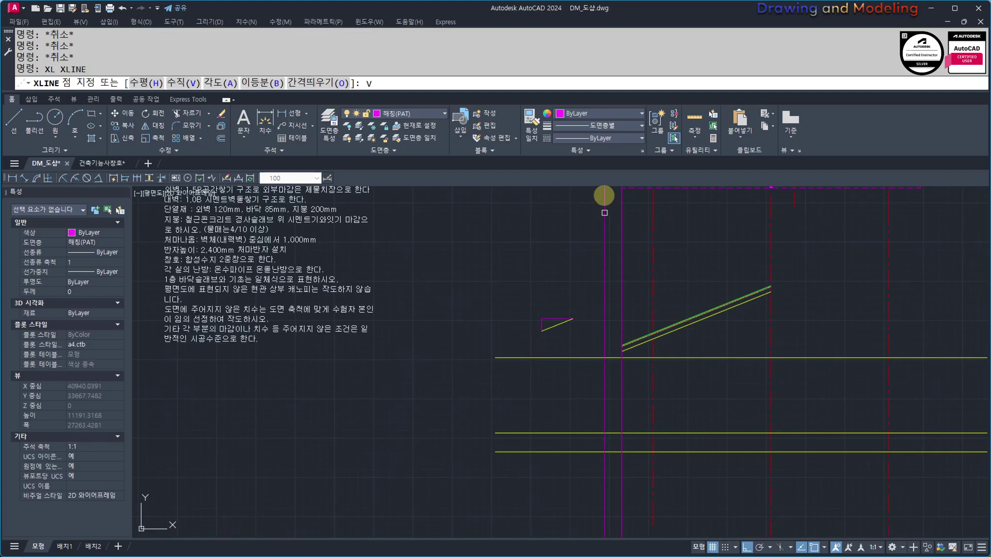
pyautogui.write('V')
pyautogui.press('Return')
pyautogui.moveTo(601, 206); pyautogui.dragTo(671, 251, button='middle')
pyautogui.scroll(5, 630, 366)
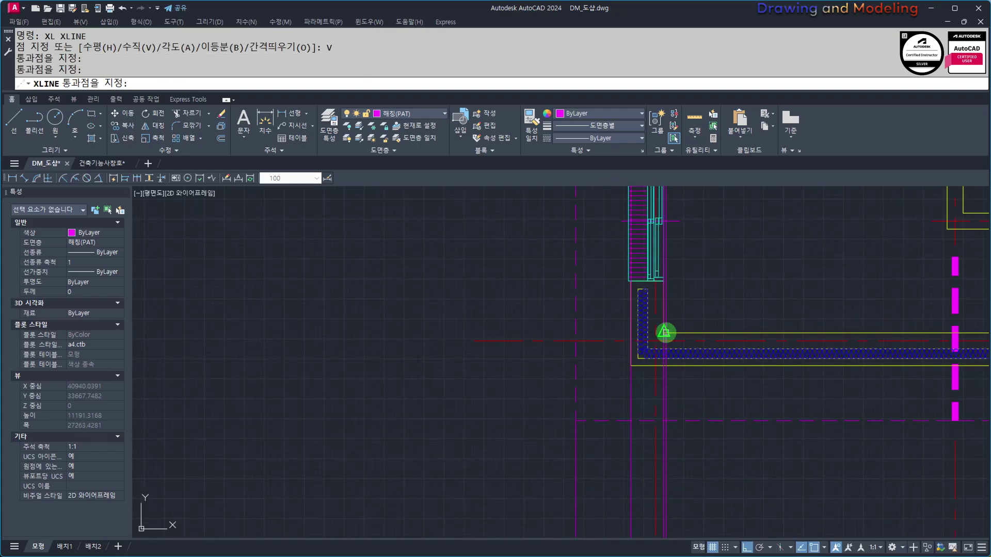
pyautogui.scroll(-5, 685, 270)
pyautogui.press('Escape')
pyautogui.press('Escape')
# Match the two new vertical wall lines to the properties of the yellow section lines.
pyautogui.scroll(6, 677, 382)
pyautogui.write('MM')
pyautogui.press('Return')
pyautogui.click(706, 347)
pyautogui.press('Escape')
pyautogui.press('Escape')
pyautogui.scroll(2, 713, 403)
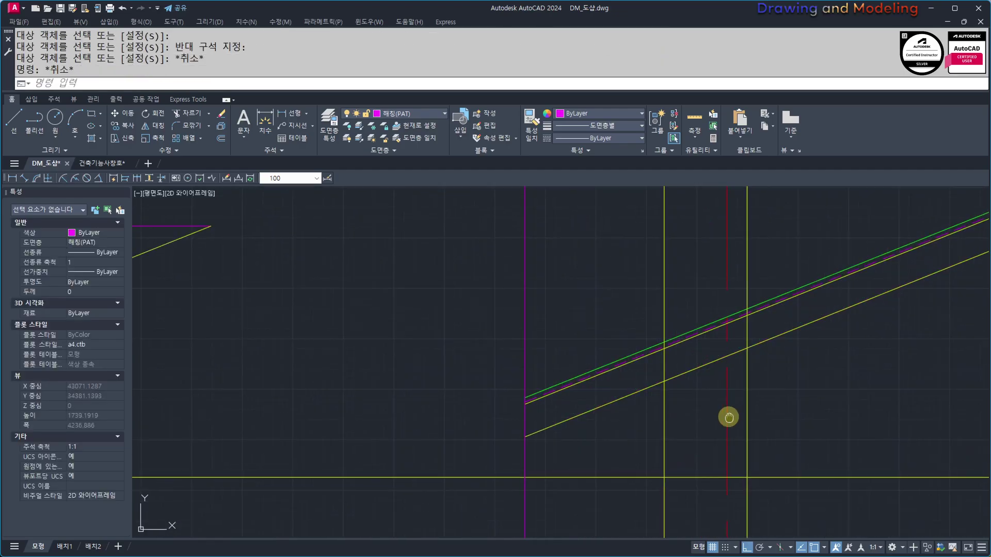
# Check the horizontal distance between the two vertical wall lines with a temporary linear dimension.
pyautogui.write('DLI')
pyautogui.click(735, 399)
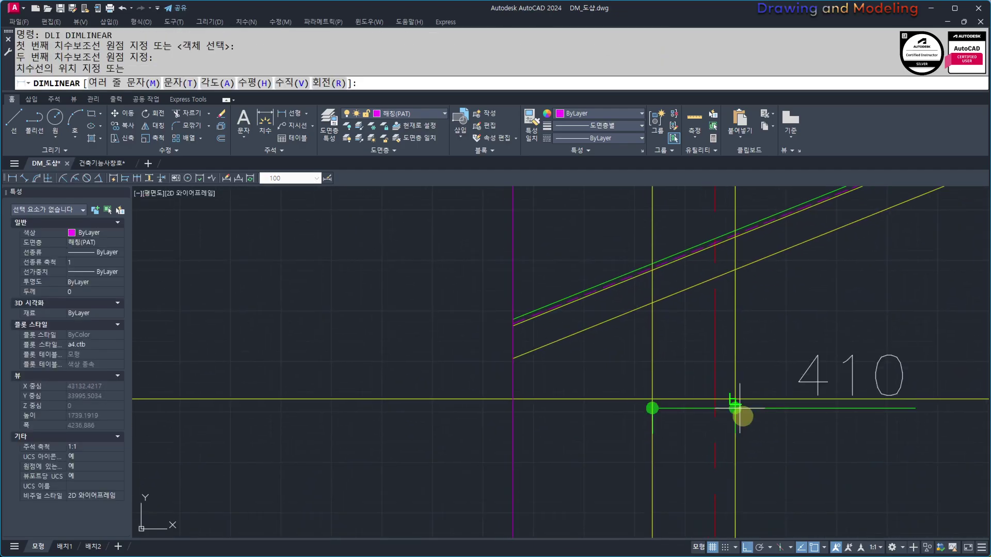
pyautogui.press('Escape')
pyautogui.press('Escape')
# Trim both vertical wall lines above the lowest sloped roof line.
pyautogui.moveTo(739, 299); pyautogui.dragTo(672, 324, button='middle')
pyautogui.write('TR')
pyautogui.press('Return')
pyautogui.click(670, 372)
pyautogui.press('Return')
pyautogui.click(673, 287)
pyautogui.click(626, 302)
pyautogui.click(741, 271)
pyautogui.click(726, 278)
pyautogui.press('Escape')
pyautogui.press('Escape')
# Draw a 150 x 200 rectangle in the empty space beside the lower end of the sloped roof lines.
pyautogui.scroll(-3, 739, 332)
pyautogui.scroll(6, 612, 304)
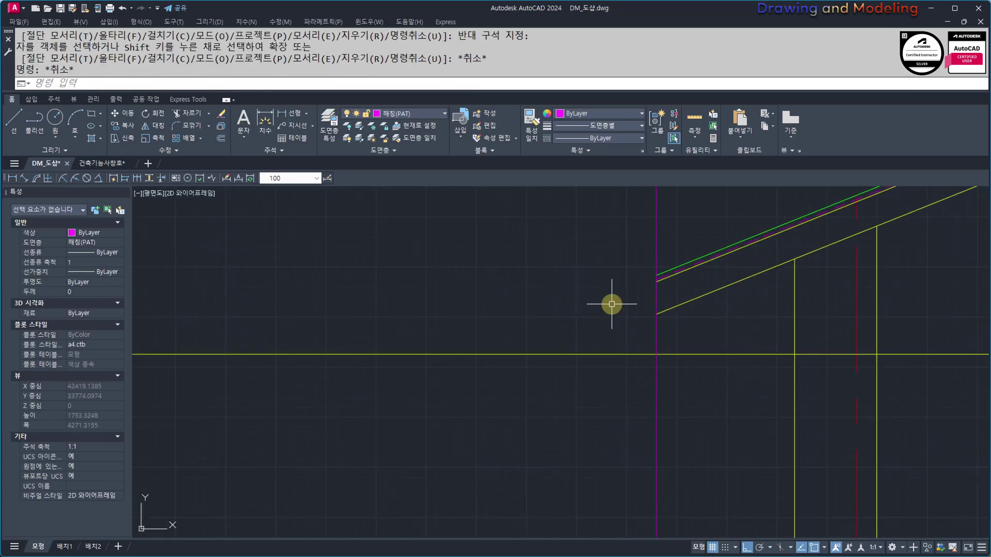
pyautogui.write('REC')
pyautogui.press('Return')
pyautogui.click(609, 374)
pyautogui.write('@150,2')
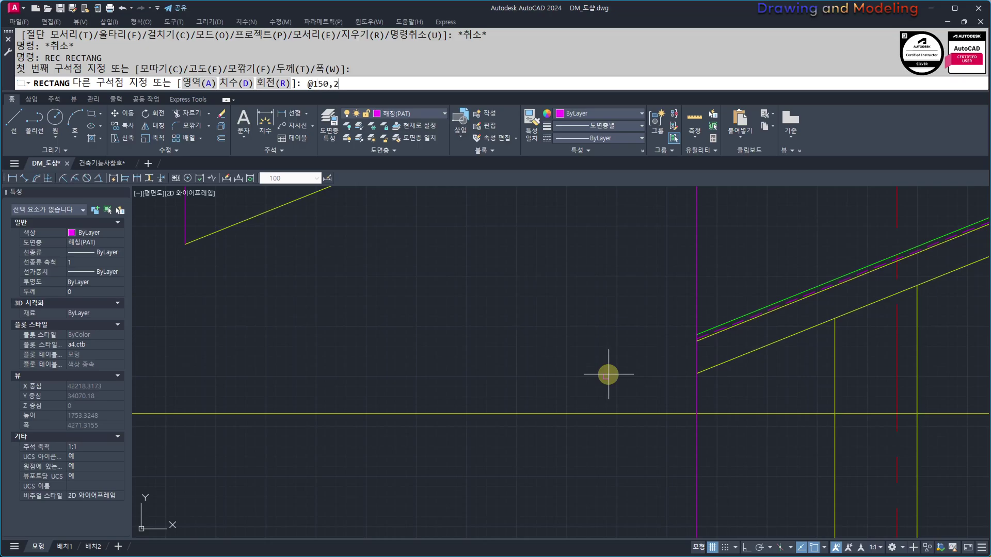
pyautogui.write('00')
pyautogui.press('Return')
pyautogui.press('Escape')
pyautogui.press('Escape')
# Offset the rectangle 30 mm outward.
pyautogui.write('O')
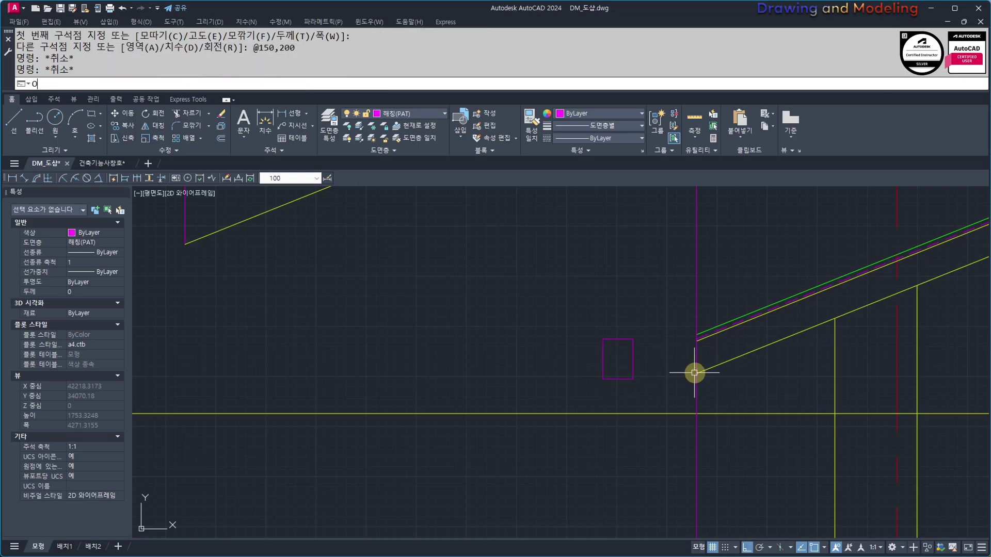
pyautogui.press('Return')
pyautogui.write('30')
pyautogui.press('Return')
pyautogui.scroll(2, 630, 343)
pyautogui.click(631, 341)
pyautogui.click(660, 323)
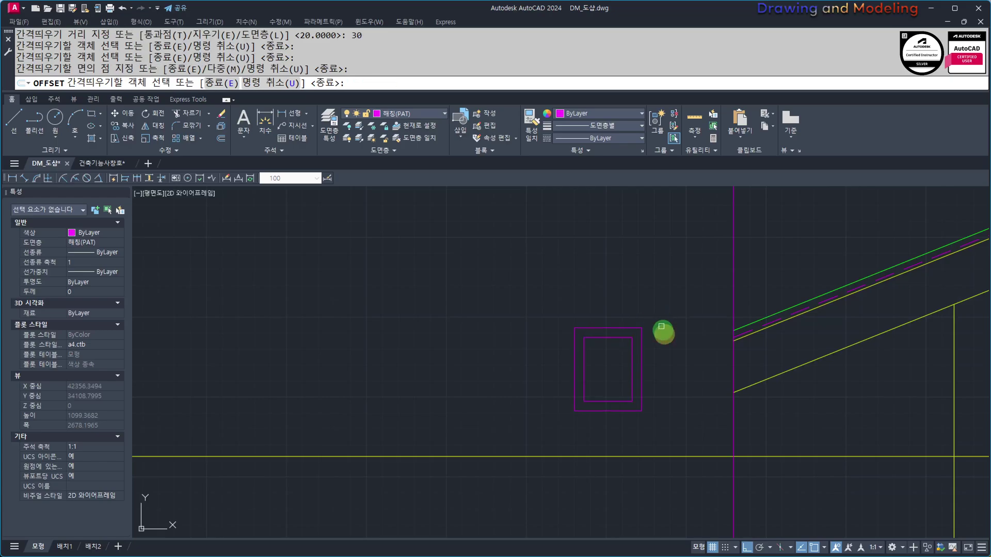
pyautogui.press('Escape')
pyautogui.press('Escape')
# Match the inner rectangle to the properties of the yellow lowest sloped roof line.
pyautogui.moveTo(731, 392); pyautogui.dragTo(751, 393, button='middle')
pyautogui.write('MM')
pyautogui.press('space')
pyautogui.click(790, 386)
pyautogui.click(774, 382)
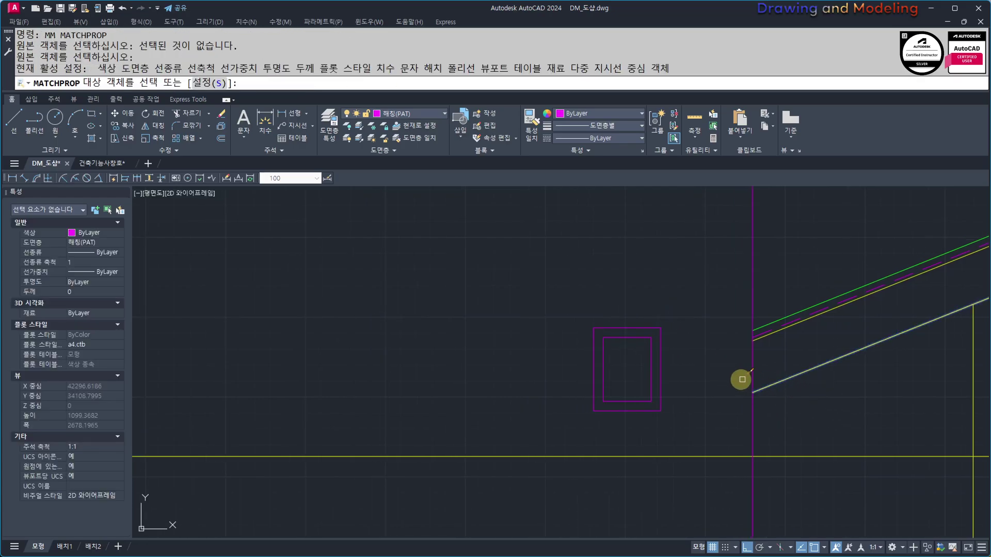
pyautogui.click(661, 312)
pyautogui.click(633, 350)
pyautogui.press('Escape')
pyautogui.press('Escape')
# Match the outer rectangle to the properties of the green sloped finish line.
pyautogui.press('space')
pyautogui.click(763, 327)
pyautogui.click(660, 330)
pyautogui.press('Escape')
pyautogui.press('Escape')
# Move both rectangles so the inner one's upper-left corner meets the lower end of the upper yellow sloped line.
pyautogui.write('M')
pyautogui.press('space')
pyautogui.click(684, 284)
pyautogui.click(626, 360)
pyautogui.press('space')
pyautogui.click(603, 337)
pyautogui.click(752, 341)
# Erase the vertical magenta guide line at the eaves.
pyautogui.click(794, 259)
pyautogui.click(721, 277)
pyautogui.press('e')
pyautogui.press('Return')
pyautogui.press('Escape')
pyautogui.press('Escape')
# Explode the two eaves rectangles into separate lines.
pyautogui.scroll(2, 784, 358)
pyautogui.click(785, 349)
pyautogui.click(744, 286)
pyautogui.press('x')
pyautogui.press('Return')
pyautogui.press('Escape')
pyautogui.press('Escape')
# Erase the top edges of the exploded eaves rectangles.
pyautogui.scroll(3, 789, 342)
pyautogui.click(825, 336)
pyautogui.click(797, 260)
pyautogui.press('e')
pyautogui.press('Return')
pyautogui.press('Escape')
pyautogui.press('Escape')
# Fillet the green sloped finish line with the outer vertical green edge of the eaves to form a corner.
pyautogui.press('f')
pyautogui.press('Return')
pyautogui.click(649, 269)
pyautogui.click(609, 335)
pyautogui.scroll(-2, 785, 393)
pyautogui.press('Escape')
# Trim the excess line ends where the lowest sloped roof line meets the inner side of the eaves.
pyautogui.write('tr')
pyautogui.press('Return')
pyautogui.click(676, 327)
pyautogui.press('Escape')
pyautogui.press('Escape')
# Draw a horizontal soffit line from the eaves' inner yellow edge to the outer wall line and trim the green edge above it.
pyautogui.scroll(-3, 696, 392)
pyautogui.write('l')
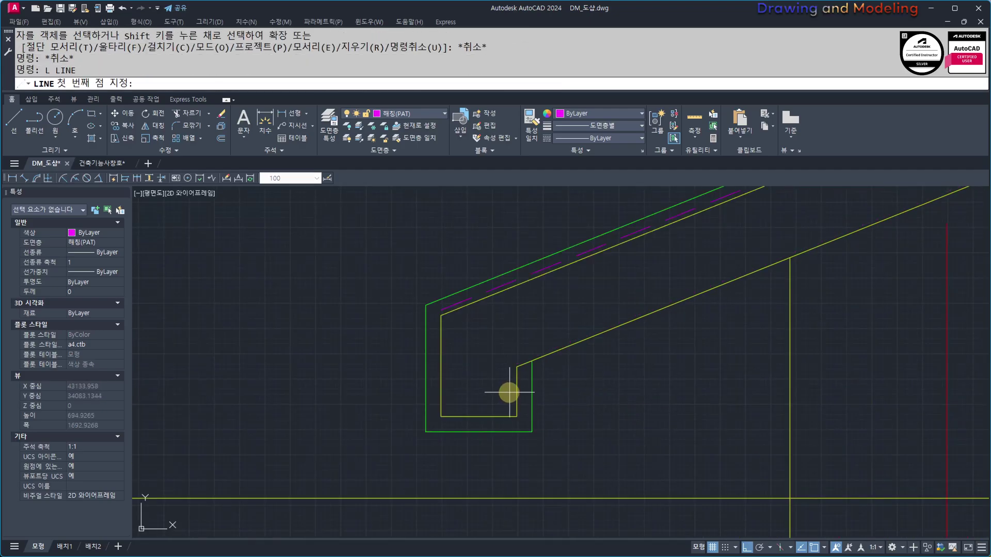
pyautogui.scroll(2, 563, 377)
pyautogui.write('TR')
pyautogui.moveTo(582, 391); pyautogui.dragTo(608, 406, button='middle')
pyautogui.click(562, 376)
pyautogui.press('Escape')
pyautogui.press('Escape')
# Match the horizontal soffit line to the properties of the yellow lowest sloped roof line.
pyautogui.scroll(-4, 575, 417)
pyautogui.write('MM')
pyautogui.press('Return')
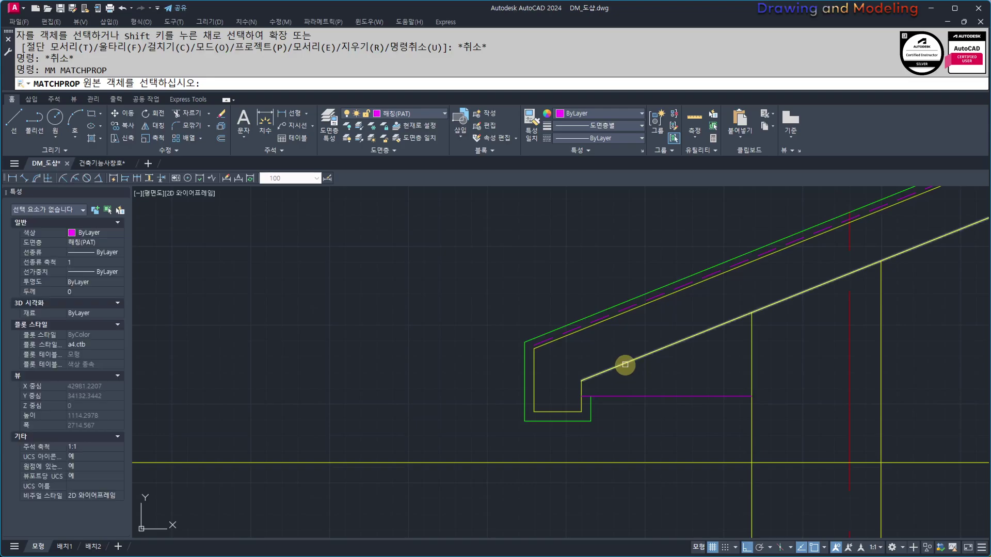
pyautogui.click(627, 365)
pyautogui.click(682, 390)
pyautogui.click(636, 424)
pyautogui.press('Escape')
# Offset the long yellow horizontal line below the eaves 100 mm downward.
pyautogui.scroll(-2, 699, 410)
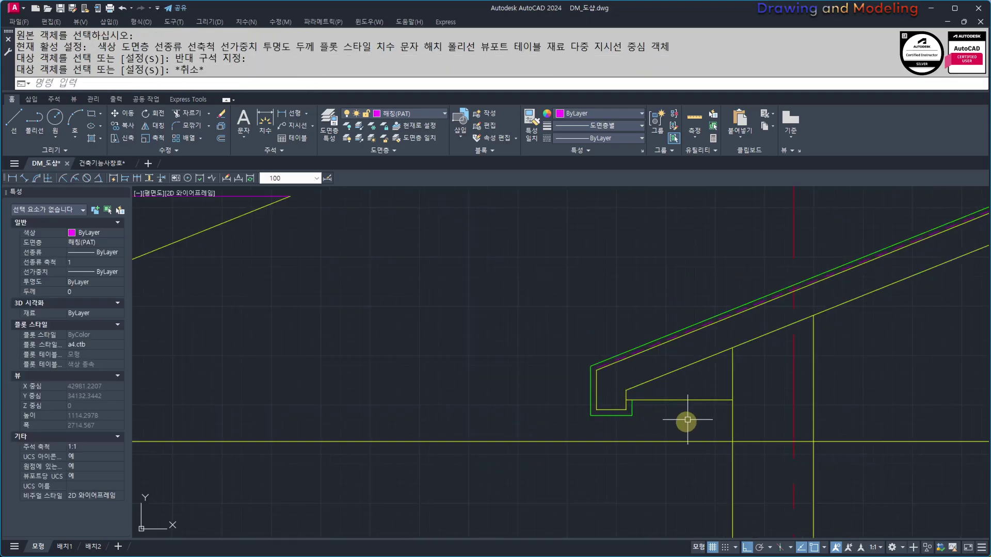
pyautogui.moveTo(690, 423); pyautogui.dragTo(560, 388, button='middle')
pyautogui.moveTo(567, 436)
pyautogui.mouseDown(button='middle')
pyautogui.moveTo(659, 465)
pyautogui.moveTo(525, 463)
pyautogui.mouseUp(button='middle')
pyautogui.scroll(2, 559, 422)
pyautogui.write('o')
pyautogui.press('Return')
pyautogui.write('100')
pyautogui.press('Return')
pyautogui.click(582, 404)
pyautogui.click(583, 445)
pyautogui.press('Escape')
# Trim the two long horizontal lines at the inner wall line, removing the upper one's outer part and the lower one's inner part.
pyautogui.scroll(2, 691, 397)
pyautogui.write('tr')
pyautogui.click(660, 358)
pyautogui.click(628, 382)
pyautogui.press('Return')
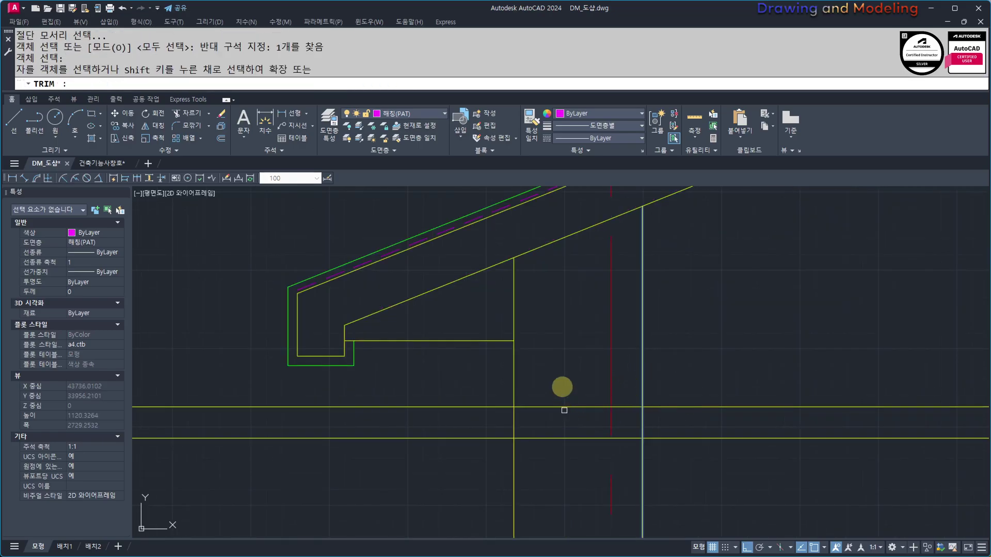
pyautogui.click(563, 390)
pyautogui.click(564, 424)
pyautogui.click(701, 432)
pyautogui.click(670, 464)
pyautogui.press('Escape')
pyautogui.press('Escape')
# Trim the lower horizontal line beyond the outer wall line so it only spans the wall thickness.
pyautogui.press('space')
pyautogui.click(526, 424)
pyautogui.click(495, 401)
pyautogui.press('space')
pyautogui.click(471, 418)
pyautogui.click(433, 466)
pyautogui.press('Escape')
# Dimension the vertical distance along the wall centreline from the short horizontal line to the lowest sloped roof line.
pyautogui.moveTo(591, 414); pyautogui.dragTo(576, 481, button='middle')
pyautogui.write('dli')
pyautogui.press('Return')
pyautogui.click(596, 505)
pyautogui.click(597, 287)
pyautogui.click(767, 317)
pyautogui.press('Escape')
# Erase the vertical dimension beside the wall.
pyautogui.moveTo(785, 358); pyautogui.dragTo(733, 387)
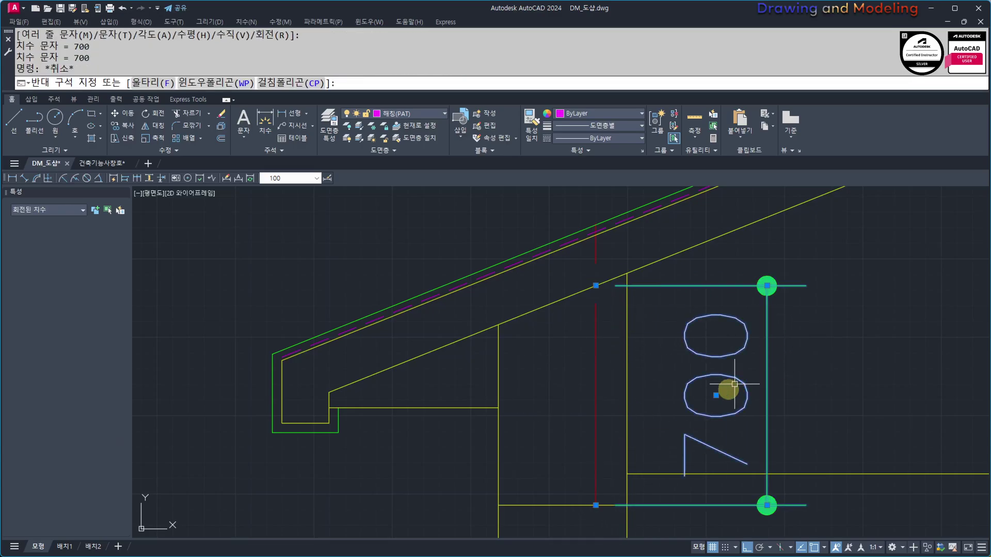
pyautogui.press('Escape')
pyautogui.moveTo(539, 453); pyautogui.dragTo(621, 419, button='middle')
pyautogui.write('e')
pyautogui.press('Return')
pyautogui.click(907, 333)
pyautogui.click(831, 357)
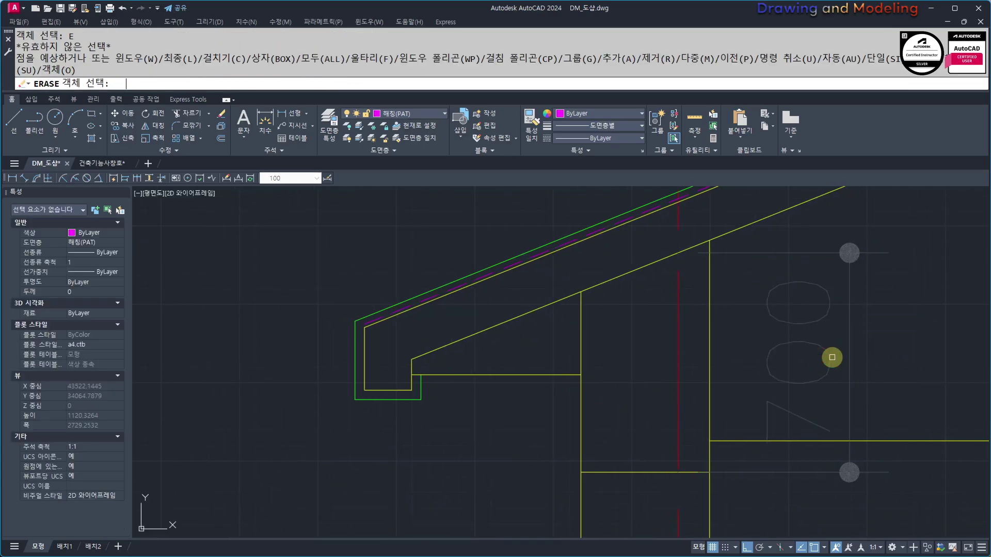
pyautogui.press('Escape')
pyautogui.press('Escape')
pyautogui.click(879, 288)
pyautogui.click(800, 338)
pyautogui.press('Delete')
# Offset the inner wall line 200 mm toward the outer wall line.
pyautogui.write('o')
pyautogui.press('Return')
pyautogui.write('200')
pyautogui.press('Return')
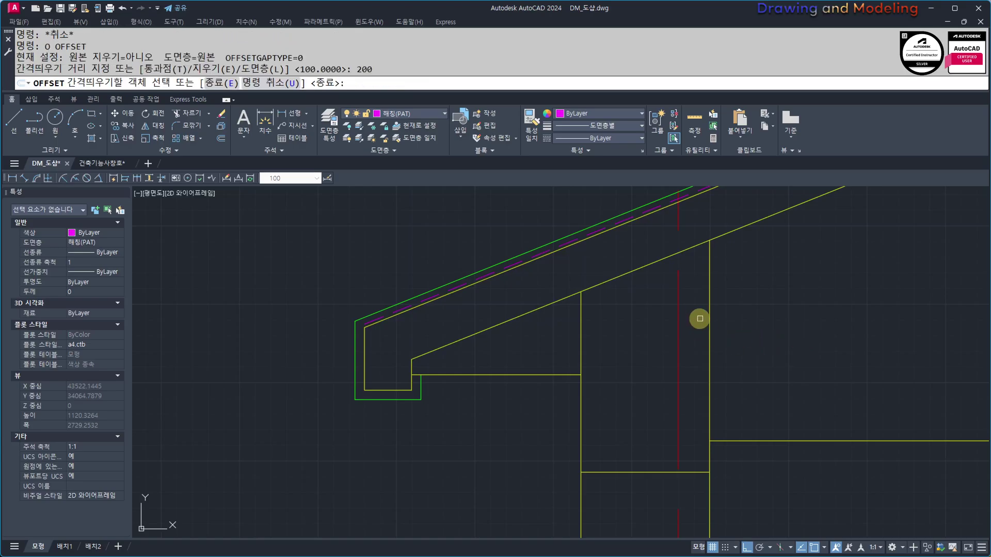
pyautogui.click(710, 306)
pyautogui.click(631, 350)
pyautogui.press('Escape')
# Offset the new line inside the wall twice toward the outside, using a distance of 120/2 each time.
pyautogui.press('Return')
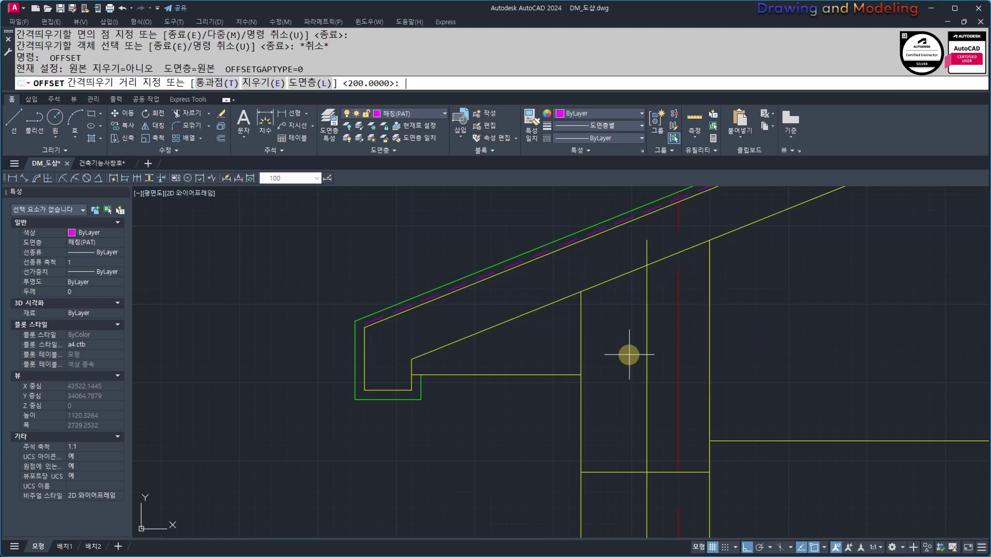
pyautogui.write('120/2')
pyautogui.press('Return')
pyautogui.click(645, 338)
pyautogui.click(619, 330)
pyautogui.click(627, 331)
pyautogui.click(576, 330)
pyautogui.press('Escape')
pyautogui.press('Escape')
# Trim the upper ends of the three vertical lines inside the wall at the lowest sloped roof line.
pyautogui.moveTo(624, 254); pyautogui.dragTo(618, 301, button='middle')
pyautogui.scroll(2, 621, 294)
pyautogui.write('tr')
pyautogui.press('Return')
pyautogui.click(688, 297)
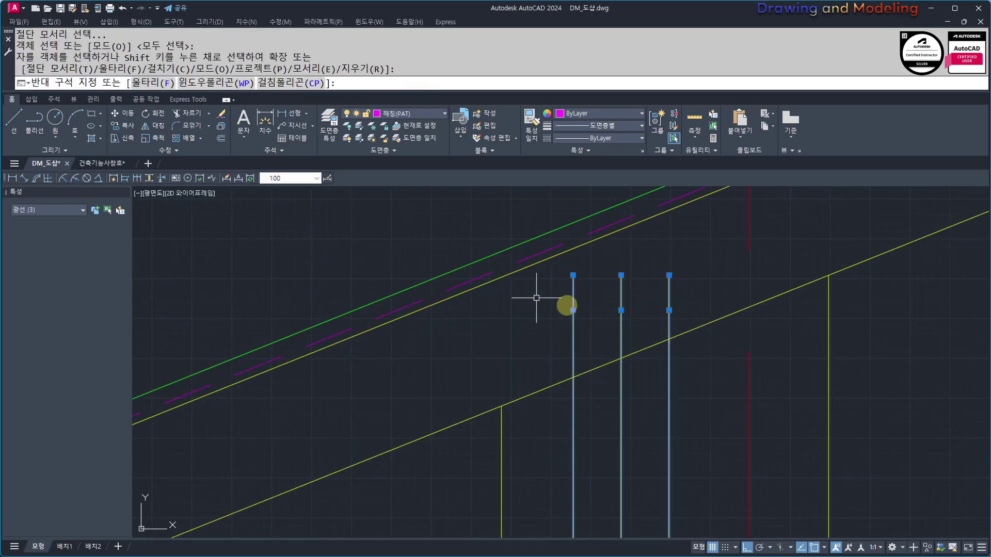
pyautogui.click(567, 309)
pyautogui.press('Escape')
pyautogui.press('Escape')
# Trim the parts of the three inner wall-layer lines that run below the short horizontal line.
pyautogui.scroll(-4, 614, 338)
pyautogui.moveTo(627, 452); pyautogui.dragTo(629, 361, button='middle')
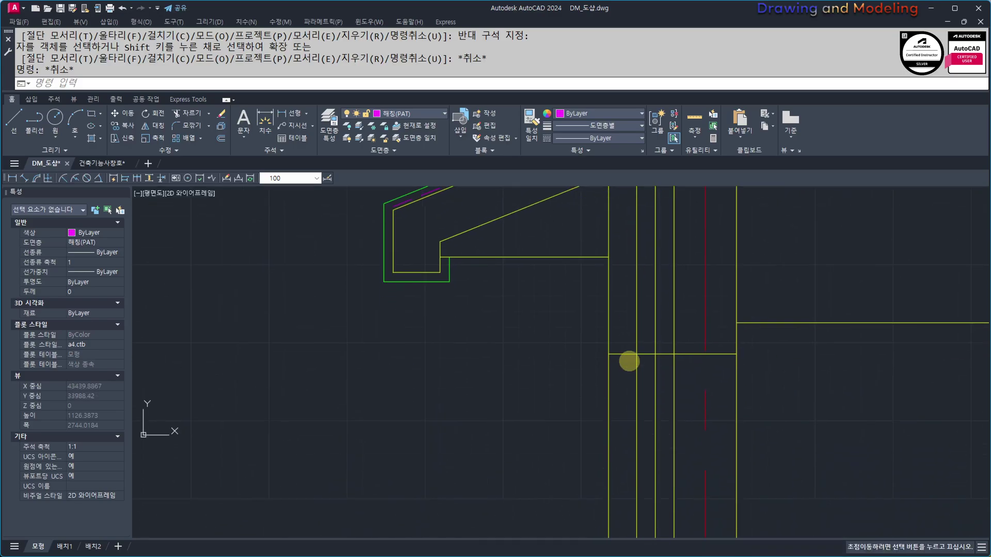
pyautogui.write('tr')
pyautogui.click(691, 342)
pyautogui.click(678, 381)
pyautogui.press('Return')
pyautogui.click(671, 411)
pyautogui.click(623, 432)
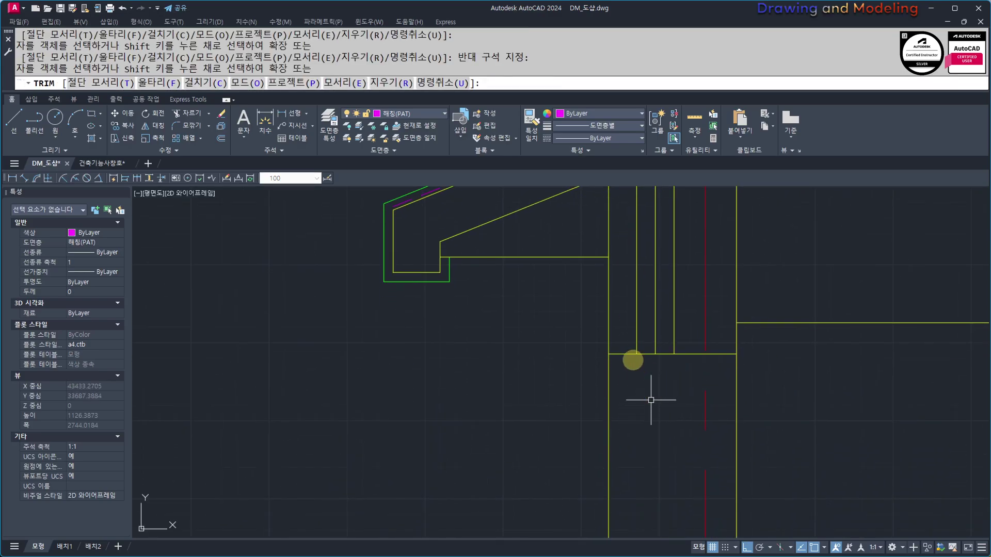
pyautogui.press('Escape')
pyautogui.scroll(-8, 643, 306)
pyautogui.scroll(10, 665, 297)
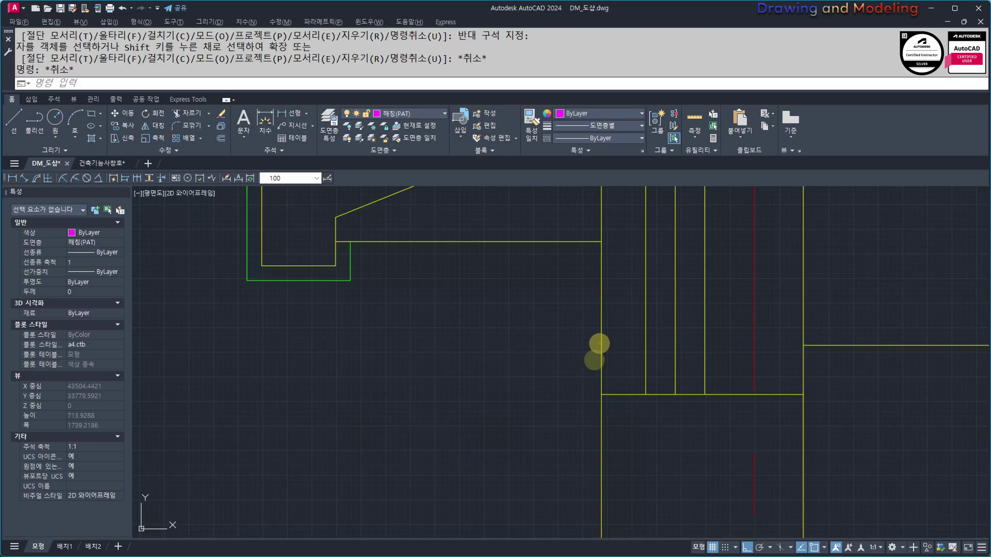
pyautogui.press('Escape')
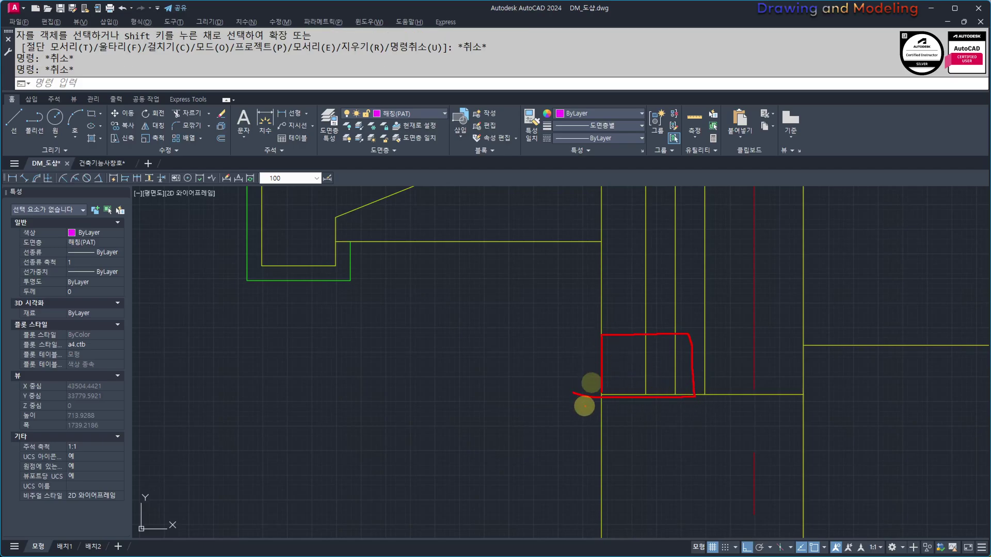
pyautogui.press('Escape')
# Mirror the four sloped roof lines about the vertical ridge centreline, keeping the originals.
pyautogui.scroll(-3, 589, 276)
pyautogui.moveTo(569, 411)
pyautogui.mouseDown(button='middle')
pyautogui.moveTo(619, 274)
pyautogui.moveTo(643, 329)
pyautogui.moveTo(627, 345)
pyautogui.mouseUp(button='middle')
pyautogui.scroll(-2, 609, 365)
pyautogui.scroll(2, 643, 329)
pyautogui.moveTo(546, 321); pyautogui.dragTo(532, 380, button='middle')
pyautogui.scroll(-2, 473, 387)
pyautogui.click(666, 364)
pyautogui.click(634, 315)
pyautogui.moveTo(705, 355); pyautogui.dragTo(690, 351, button='middle')
pyautogui.write('mi')
pyautogui.press('space')
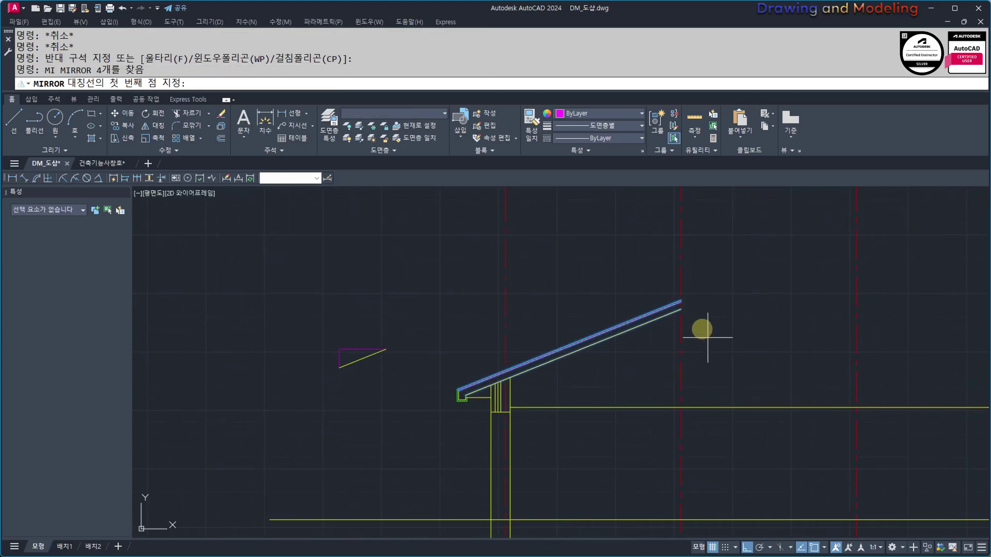
pyautogui.click(681, 309)
pyautogui.click(635, 467)
pyautogui.press('Return')
pyautogui.press('Escape')
pyautogui.press('Escape')
# Move the roof slope reference triangle straight up, clear of the eaves.
pyautogui.scroll(2, 380, 375)
pyautogui.moveTo(380, 376); pyautogui.dragTo(600, 373, button='middle')
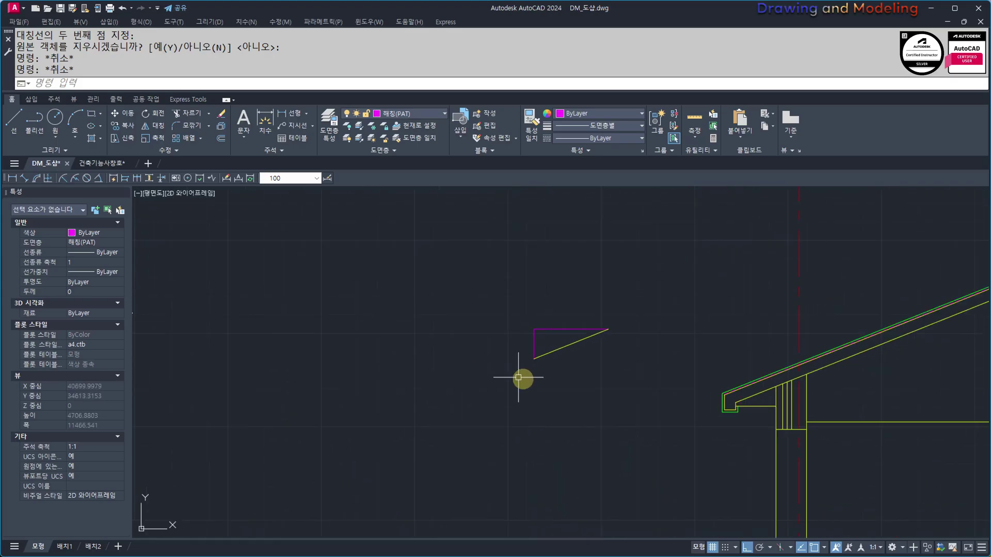
pyautogui.click(622, 369)
pyautogui.click(469, 283)
pyautogui.scroll(2, 653, 331)
pyautogui.write('m')
pyautogui.press('Return')
pyautogui.click(652, 371)
pyautogui.click(675, 286)
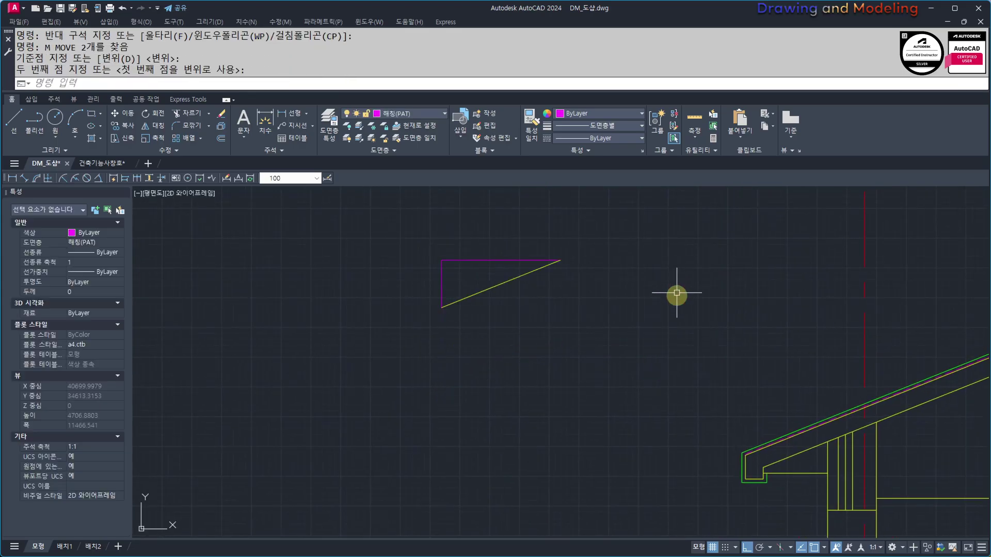
pyautogui.press('Escape')
pyautogui.press('Escape')
# Offset the outer wall's red centreline 1800 mm outward, past the eaves.
pyautogui.moveTo(868, 452); pyautogui.dragTo(710, 329, button='middle')
pyautogui.scroll(2, 678, 391)
pyautogui.moveTo(615, 402)
pyautogui.mouseDown(button='middle')
pyautogui.moveTo(629, 407)
pyautogui.moveTo(604, 429)
pyautogui.moveTo(627, 399)
pyautogui.mouseUp(button='middle')
pyautogui.scroll(-4, 629, 407)
pyautogui.write('o')
pyautogui.press('Return')
pyautogui.write('1800')
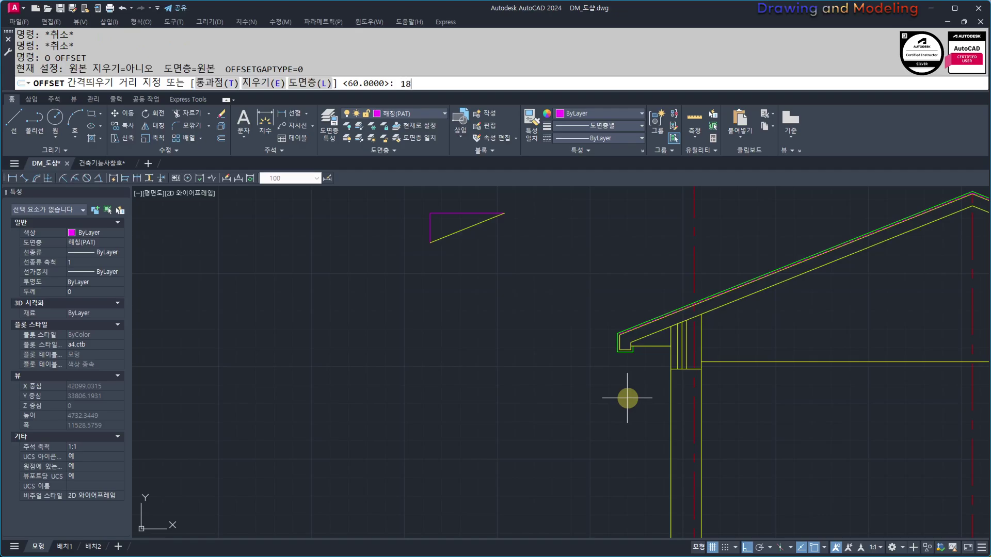
pyautogui.press('Return')
pyautogui.click(697, 272)
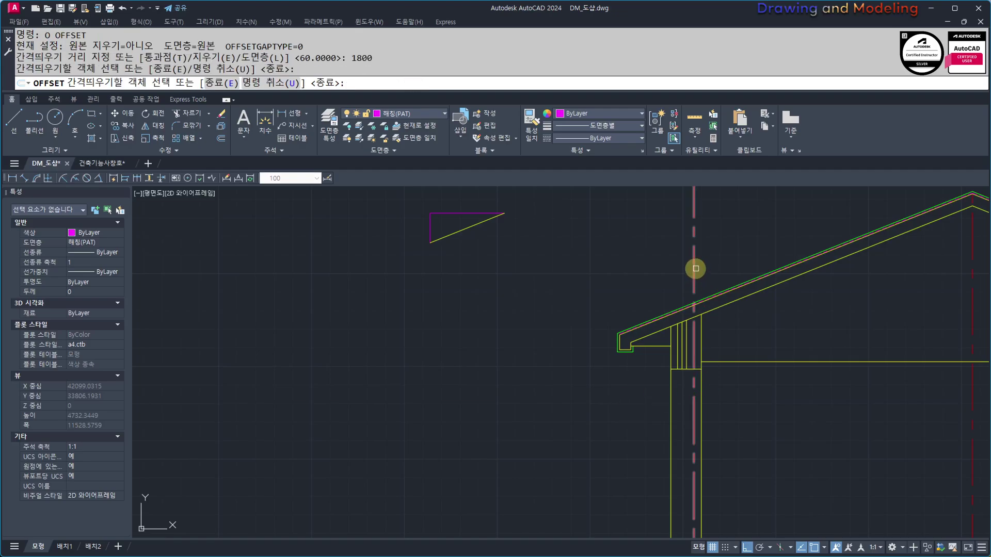
pyautogui.click(695, 269)
pyautogui.click(589, 288)
pyautogui.press('Escape')
pyautogui.press('Escape')
# Extend the short horizontal line in the wall outward to the new offset centreline.
pyautogui.scroll(5, 670, 373)
pyautogui.write('ex')
pyautogui.press('Return')
pyautogui.press('Return')
pyautogui.click(681, 364)
pyautogui.press('Escape')
# Offset the extended horizontal line 150 mm upward.
pyautogui.moveTo(690, 392); pyautogui.dragTo(760, 409, button='middle')
pyautogui.moveTo(588, 448); pyautogui.dragTo(588, 450, button='middle')
pyautogui.write('o')
pyautogui.press('Return')
pyautogui.write('150')
pyautogui.press('Return')
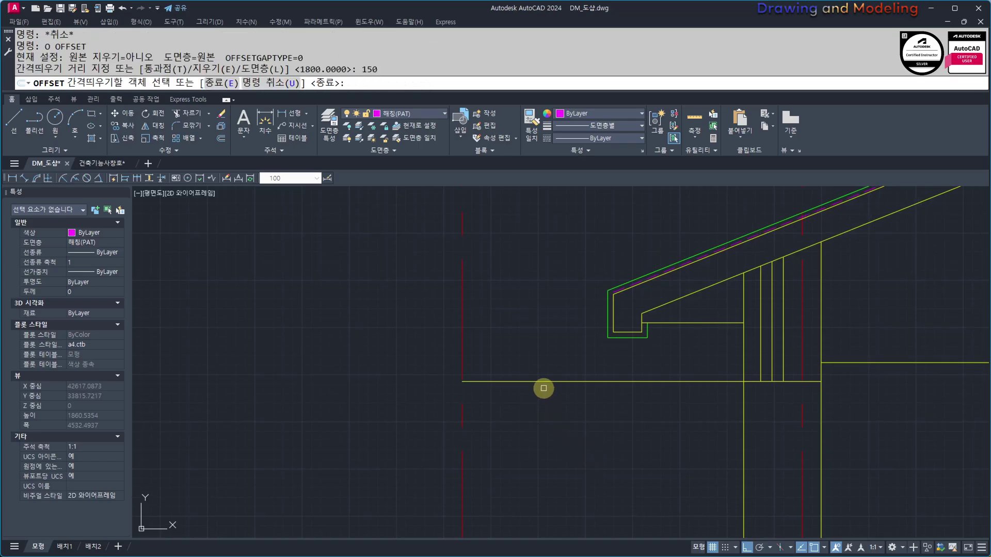
pyautogui.click(543, 382)
pyautogui.click(542, 359)
pyautogui.press('Escape')
# Match the offset vertical centreline outside the eaves to the properties of the yellow horizontal line.
pyautogui.scroll(2, 563, 403)
pyautogui.moveTo(563, 403); pyautogui.dragTo(581, 406, button='middle')
pyautogui.write('ma')
pyautogui.press('Return')
pyautogui.click(573, 374)
pyautogui.click(585, 332)
pyautogui.click(508, 376)
pyautogui.press('Escape')
pyautogui.moveTo(747, 361); pyautogui.dragTo(520, 373, button='middle')
pyautogui.press('Escape')
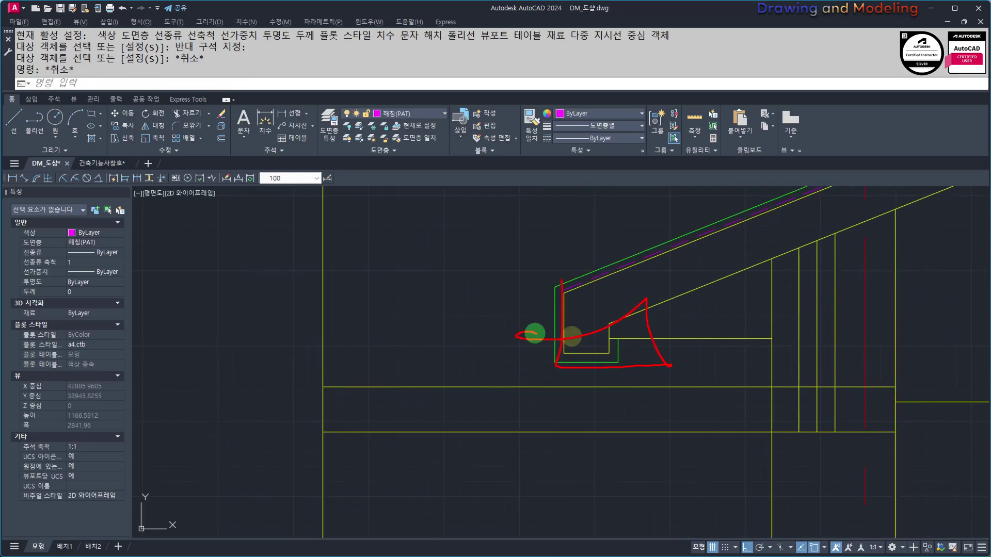
pyautogui.press('Escape')
pyautogui.moveTo(819, 404); pyautogui.dragTo(571, 404, button='middle')
pyautogui.moveTo(466, 366); pyautogui.dragTo(714, 373, button='middle')
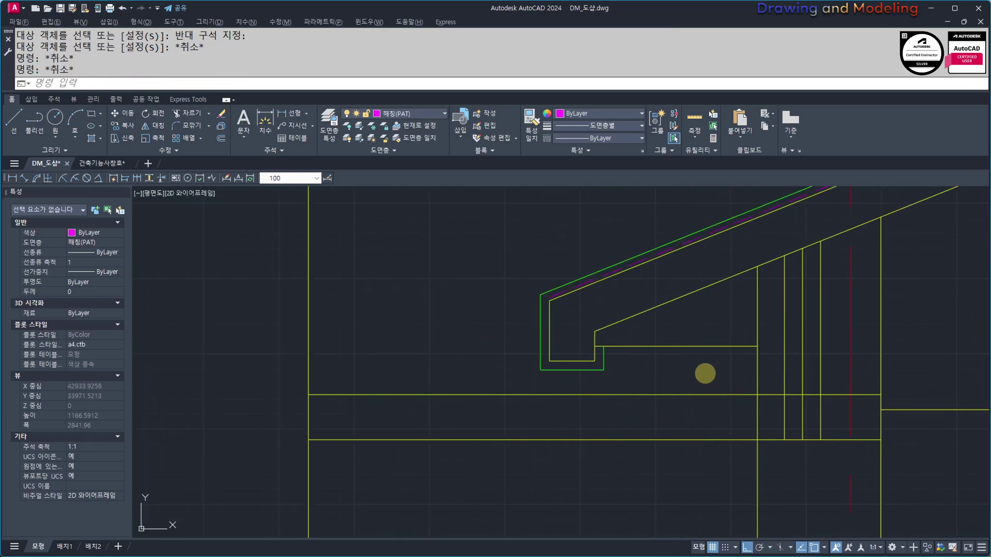
# Trim the mirrored roof slope's lower end back to the far wall's red centreline.
pyautogui.press('Escape')
pyautogui.moveTo(390, 472); pyautogui.dragTo(472, 476, button='middle')
pyautogui.scroll(-6, 554, 404)
pyautogui.moveTo(720, 399)
pyautogui.mouseDown(button='middle')
pyautogui.moveTo(532, 405)
pyautogui.moveTo(574, 408)
pyautogui.mouseUp(button='middle')
pyautogui.moveTo(767, 416)
pyautogui.mouseDown(button='middle')
pyautogui.moveTo(667, 412)
pyautogui.moveTo(780, 424)
pyautogui.mouseUp(button='middle')
pyautogui.write('tr')
pyautogui.press('Return')
pyautogui.click(834, 376)
pyautogui.click(816, 418)
pyautogui.press('Escape')
pyautogui.moveTo(845, 361); pyautogui.dragTo(889, 356, button='middle')
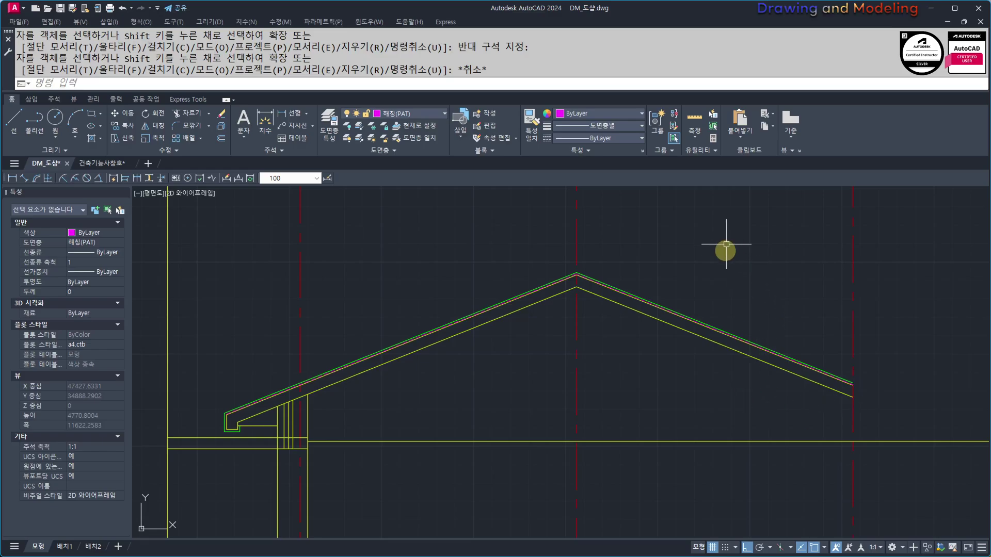
# Draw a vertical line from the end of the plan's section A cutting line down through the section drawing.
pyautogui.scroll(-4, 748, 350)
pyautogui.scroll(2, 750, 341)
pyautogui.write('l')
pyautogui.press('Return')
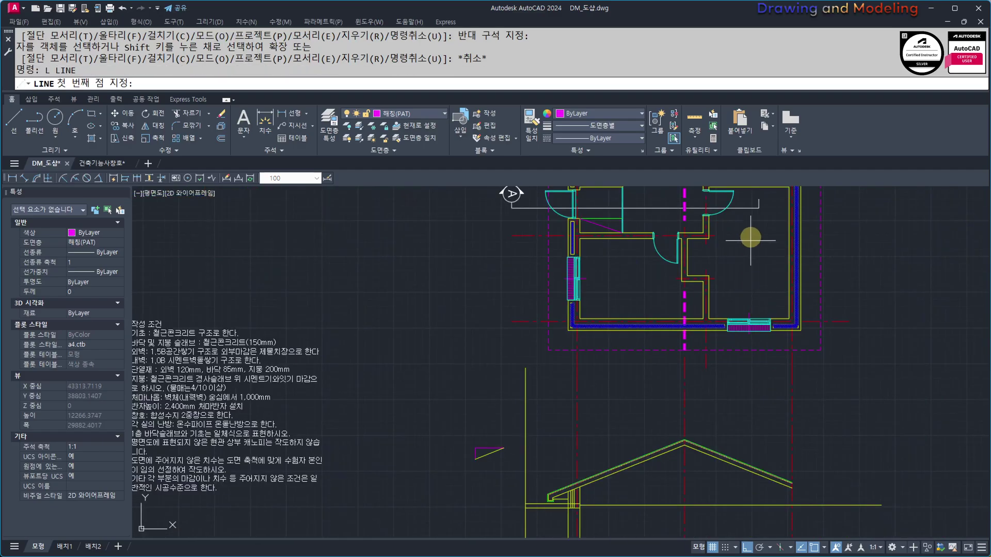
pyautogui.click(758, 207)
pyautogui.moveTo(729, 508); pyautogui.dragTo(782, 356, button='middle')
pyautogui.click(774, 526)
pyautogui.press('Escape')
pyautogui.press('Escape')
pyautogui.scroll(2, 804, 365)
# Trim the mirrored roof slope lines beyond the new vertical section-limit line.
pyautogui.write('tr')
pyautogui.press('Return')
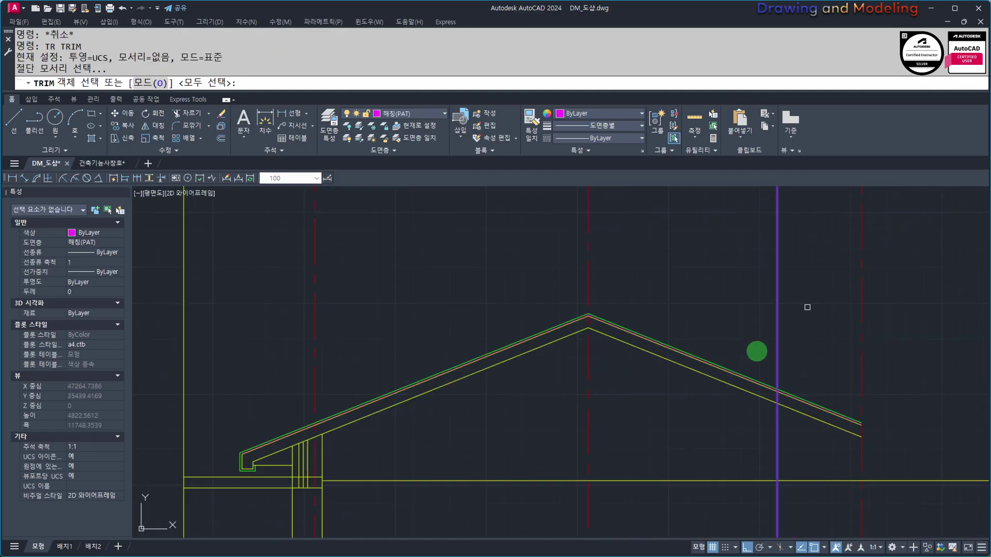
pyautogui.press('Return')
pyautogui.click(814, 359)
pyautogui.click(798, 444)
pyautogui.press('Escape')
pyautogui.press('Escape')
pyautogui.moveTo(654, 434); pyautogui.dragTo(900, 409, button='middle')
pyautogui.scroll(5, 586, 427)
pyautogui.scroll(-5, 794, 410)
pyautogui.moveTo(795, 411); pyautogui.dragTo(610, 433, button='middle')
pyautogui.write('s')
pyautogui.press('Return')
pyautogui.scroll(5, 544, 418)
pyautogui.click(858, 416)
pyautogui.click(527, 287)
pyautogui.press('Return')
pyautogui.click(529, 400)
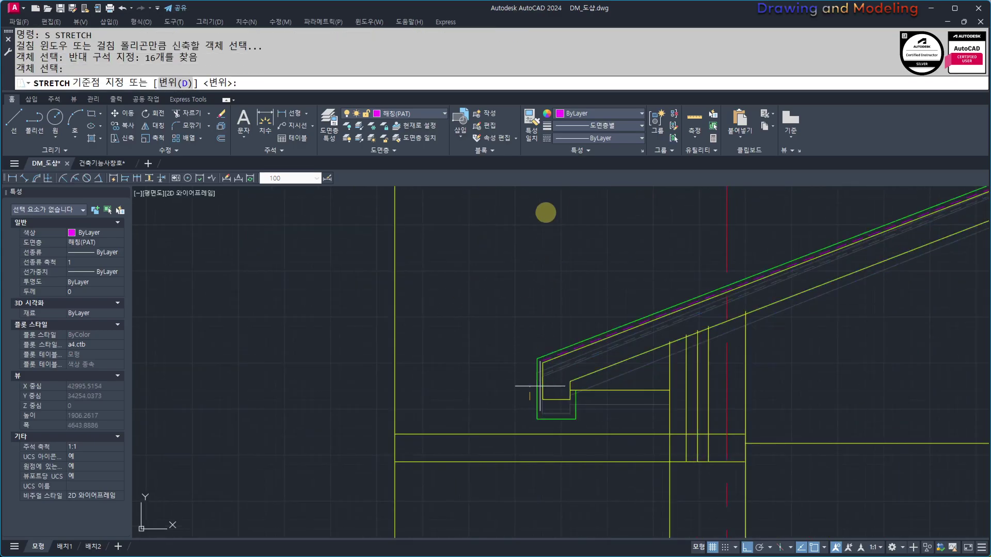
pyautogui.press('Escape')
pyautogui.press('Escape')
# Try to stretch the whole roof and the wall tops upward by 10 mm, and undo it.
pyautogui.scroll(-3, 537, 310)
pyautogui.moveTo(726, 313); pyautogui.dragTo(662, 428, button='middle')
pyautogui.write('s')
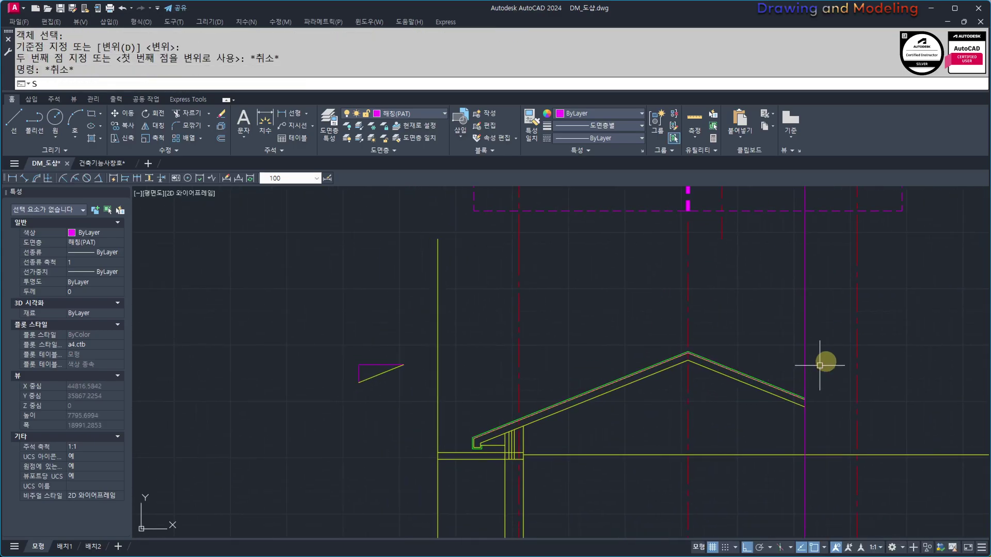
pyautogui.press('Return')
pyautogui.click(847, 314)
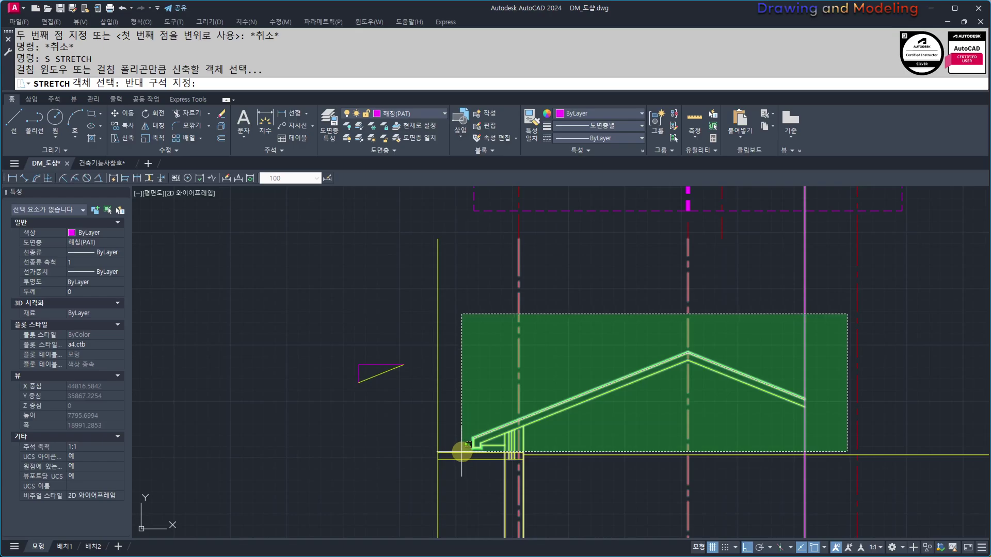
pyautogui.click(463, 452)
pyautogui.press('Return')
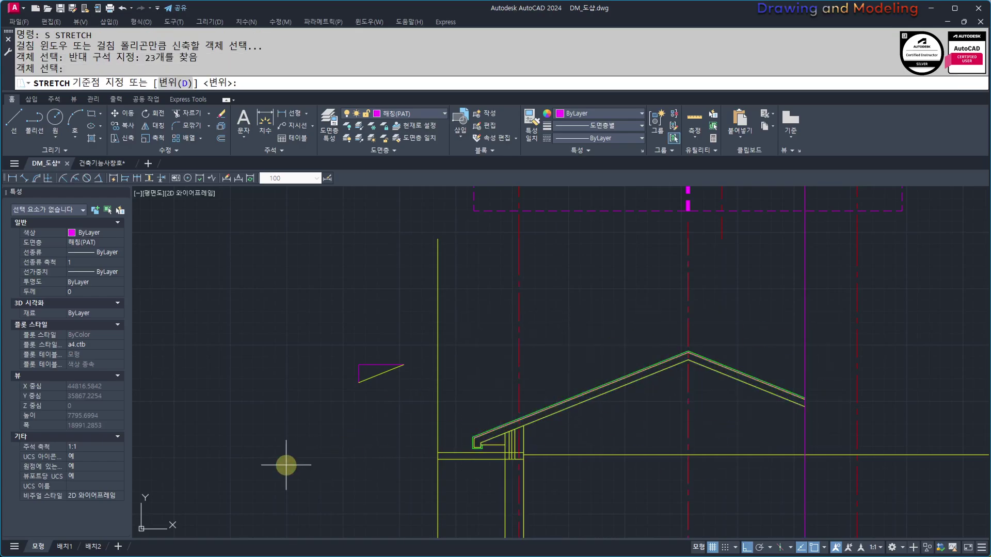
pyautogui.click(286, 464)
pyautogui.write('10')
pyautogui.press('Return')
pyautogui.scroll(8, 477, 451)
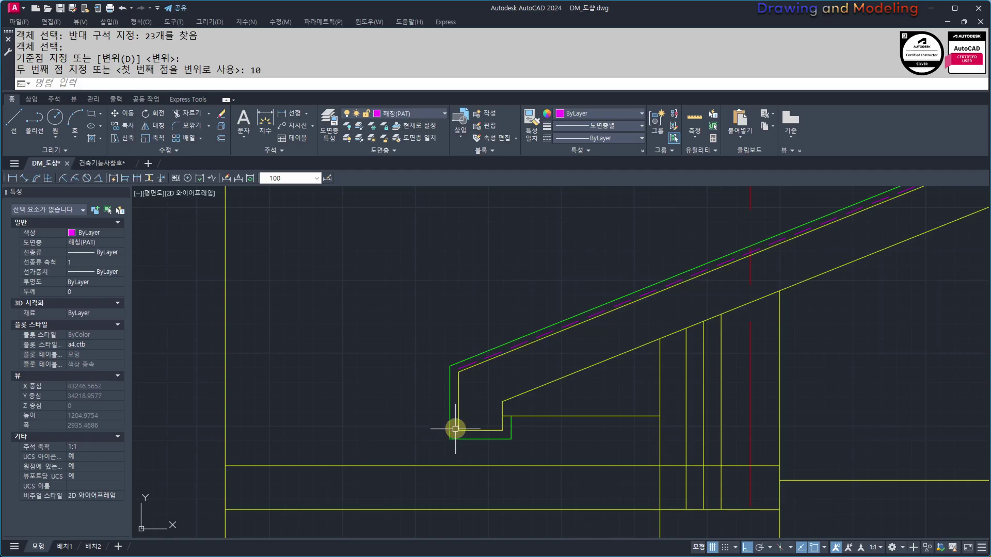
pyautogui.scroll(-8, 444, 409)
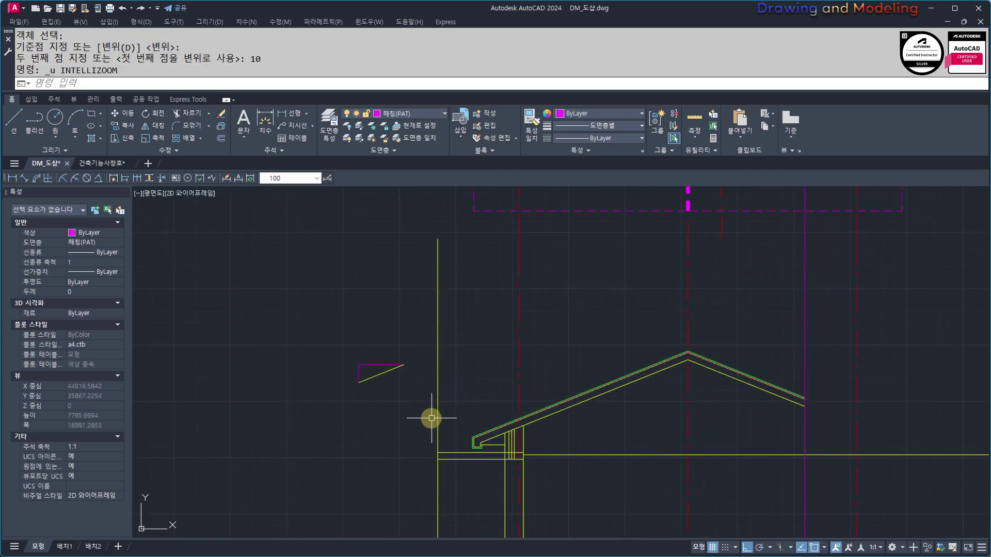
pyautogui.hotkey('ctrl', 'z')
# Stretch the whole roof, eaves and wall tops upward by 100 mm.
pyautogui.write('s')
pyautogui.press('Return')
pyautogui.click(839, 320)
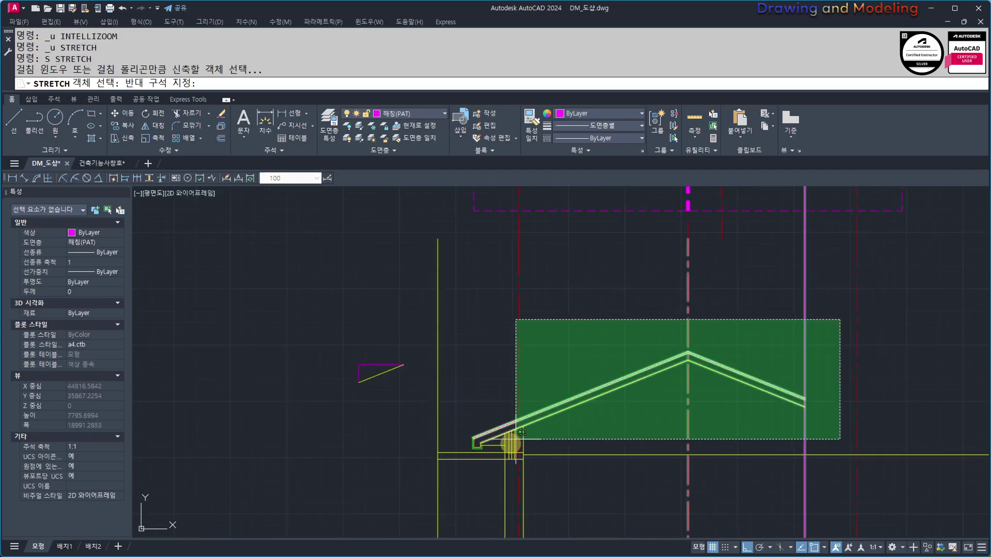
pyautogui.click(462, 449)
pyautogui.press('Return')
pyautogui.click(364, 472)
pyautogui.write('100')
pyautogui.press('Return')
pyautogui.press('Escape')
pyautogui.press('Escape')
# Trim the outer wall's inner layer lines where they pass through the projecting slab's thickness.
pyautogui.scroll(6, 464, 457)
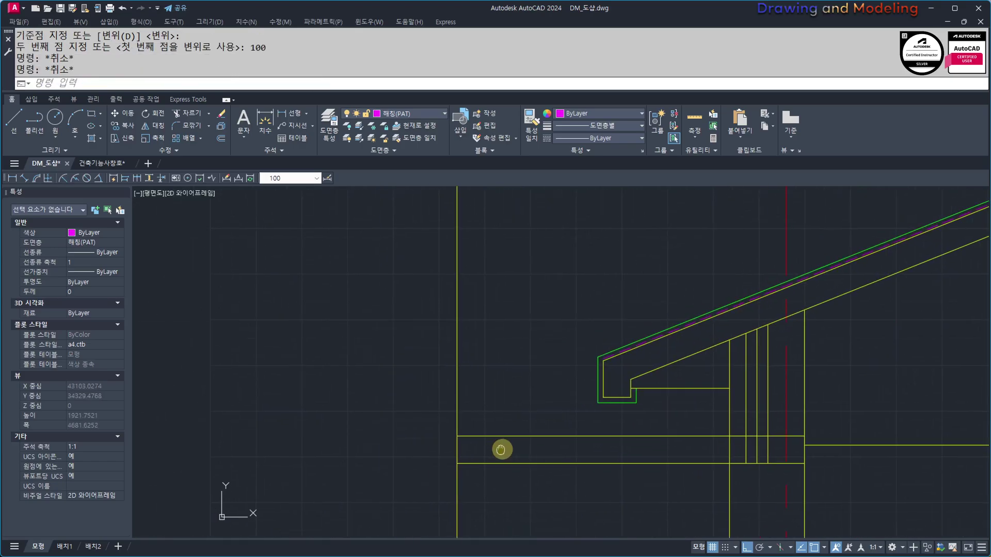
pyautogui.moveTo(648, 422); pyautogui.dragTo(492, 421, button='middle')
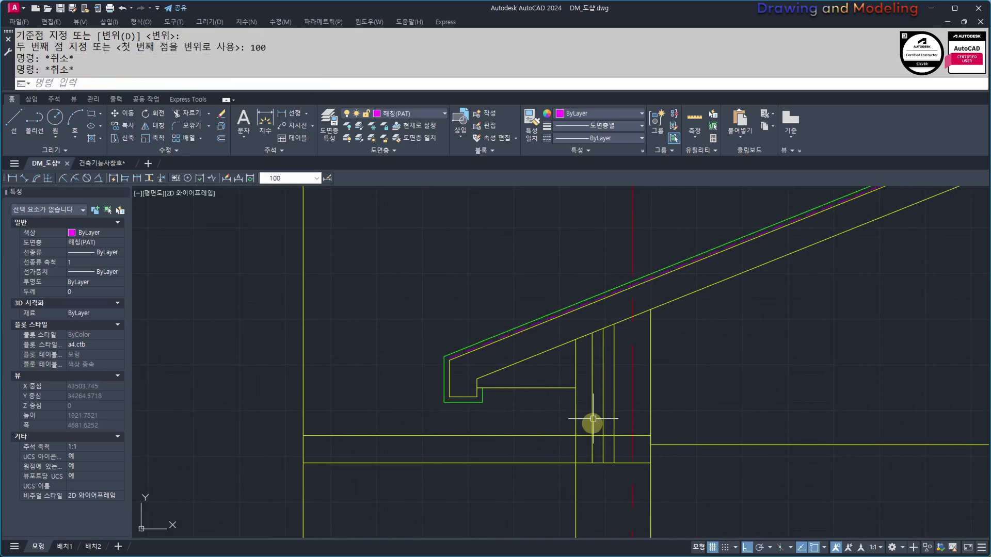
pyautogui.scroll(5, 578, 436)
pyautogui.write('tr')
pyautogui.press('Return')
pyautogui.press('Return')
pyautogui.click(703, 466)
pyautogui.click(577, 490)
pyautogui.press('Escape')
pyautogui.press('Escape')
# Fillet the slab's top line with the innermost wall layer line into a corner.
pyautogui.write('f')
pyautogui.press('Return')
pyautogui.click(661, 437)
pyautogui.click(670, 421)
pyautogui.press('Escape')
pyautogui.press('Escape')
pyautogui.moveTo(583, 499); pyautogui.dragTo(651, 455, button='middle')
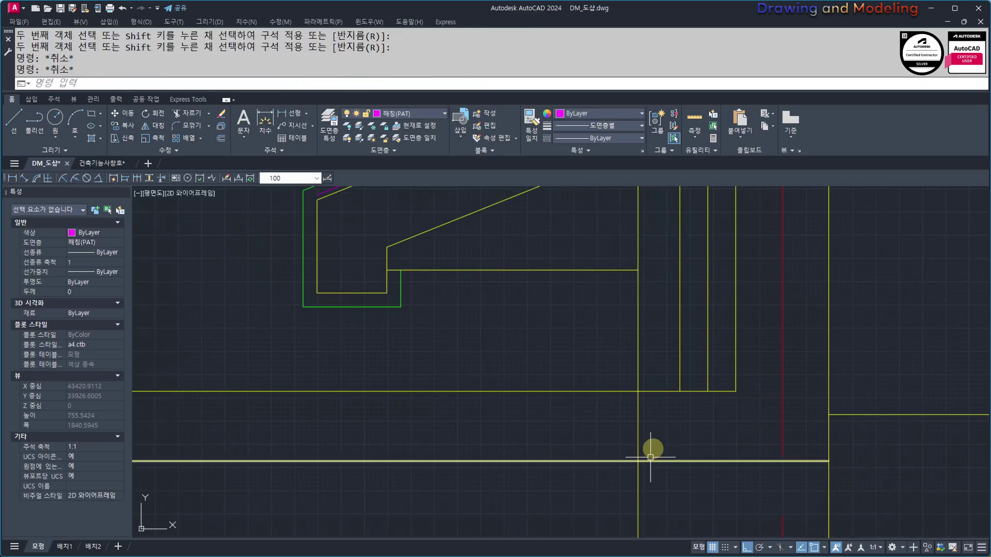
# Trim the outer wall face line between the projecting slab's top and bottom lines.
pyautogui.write('tr')
pyautogui.press('Return')
pyautogui.press('Return')
pyautogui.click(662, 421)
pyautogui.click(599, 420)
pyautogui.press('Escape')
pyautogui.press('Escape')
# Trim the outer vertical line above the projecting slab's outer end.
pyautogui.scroll(-2, 711, 429)
pyautogui.scroll(-1, 415, 429)
pyautogui.moveTo(423, 446); pyautogui.dragTo(519, 451, button='middle')
pyautogui.write('tr')
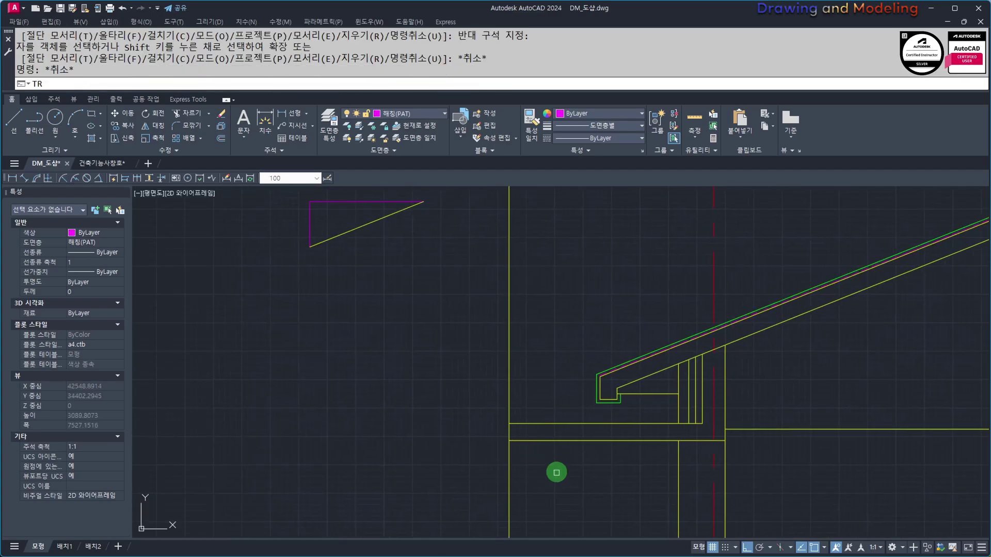
pyautogui.press('Return')
pyautogui.moveTo(556, 472); pyautogui.dragTo(483, 399)
pyautogui.press('Return')
pyautogui.moveTo(542, 354); pyautogui.dragTo(479, 381)
pyautogui.moveTo(535, 484); pyautogui.dragTo(469, 502)
pyautogui.press('Escape')
pyautogui.moveTo(530, 437); pyautogui.dragTo(550, 486, button='middle')
pyautogui.press('Escape')
pyautogui.press('Escape')
# Trim the rest of the outer vertical line below the slab, leaving only the slab's end edge.
pyautogui.write('tr')
pyautogui.press('Return')
pyautogui.click(535, 491)
pyautogui.press('Return')
pyautogui.moveTo(557, 510); pyautogui.dragTo(538, 512)
pyautogui.press('Escape')
pyautogui.press('Escape')
pyautogui.scroll(4, 562, 489)
pyautogui.moveTo(529, 471); pyautogui.dragTo(645, 433, button='middle')
pyautogui.write('tr')
pyautogui.press('Return')
pyautogui.moveTo(644, 485); pyautogui.dragTo(552, 387)
pyautogui.press('Return')
pyautogui.moveTo(615, 474); pyautogui.dragTo(588, 491)
pyautogui.click(558, 503)
pyautogui.scroll(2, 671, 471)
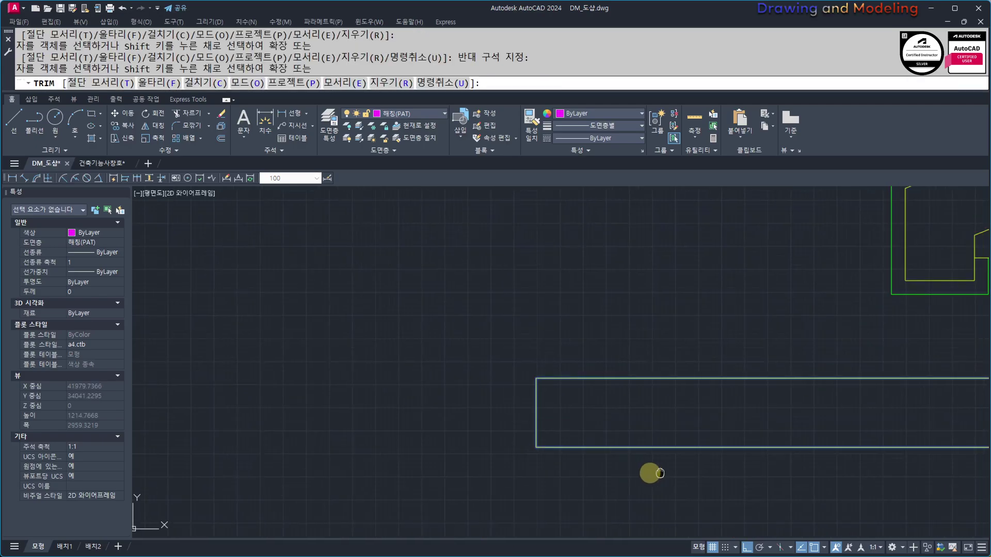
pyautogui.moveTo(664, 473); pyautogui.dragTo(502, 469, button='middle')
pyautogui.press('Escape')
pyautogui.press('Escape')
pyautogui.press('Escape')
pyautogui.moveTo(455, 410); pyautogui.dragTo(431, 432, button='middle')
pyautogui.write('o')
pyautogui.press('Return')
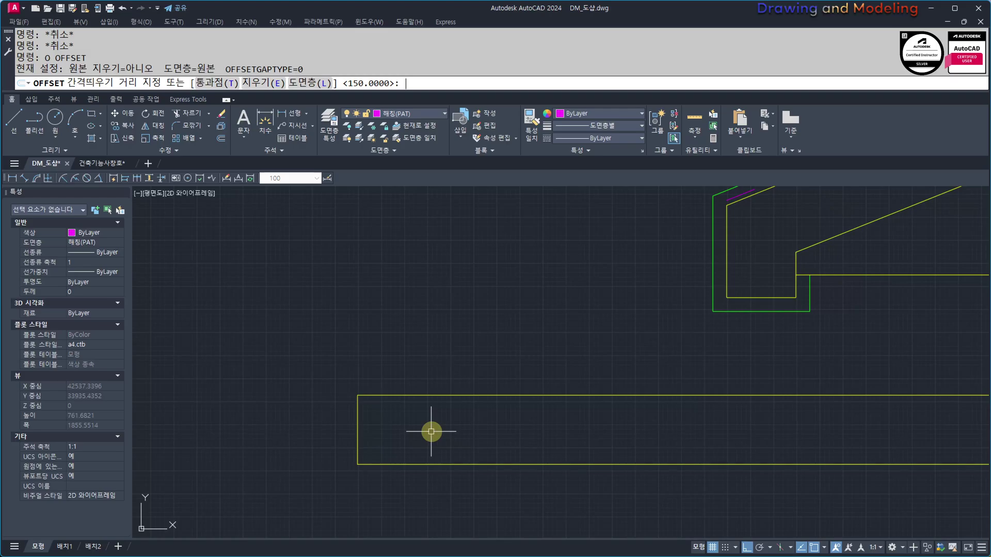
pyautogui.press('Escape')
pyautogui.scroll(-4, 432, 432)
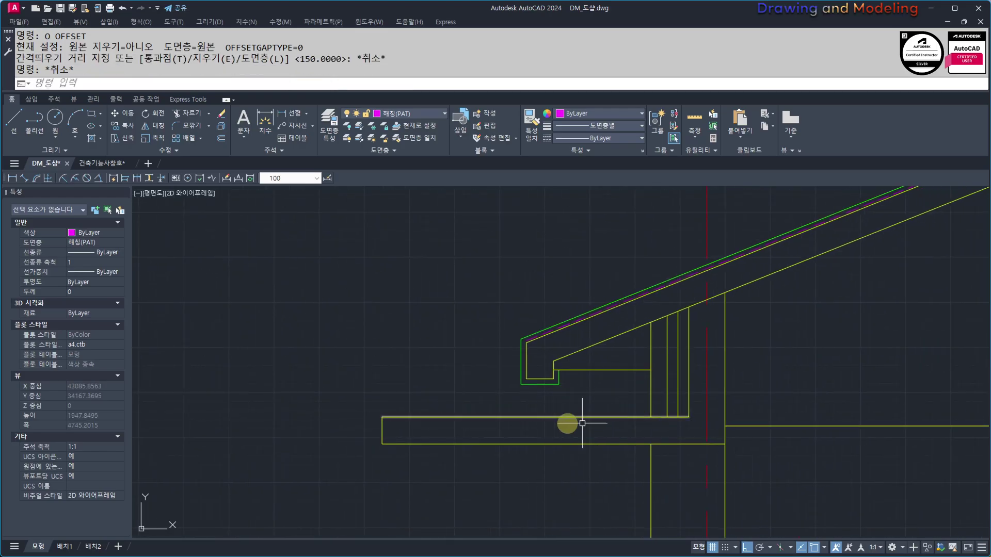
pyautogui.scroll(4, 477, 417)
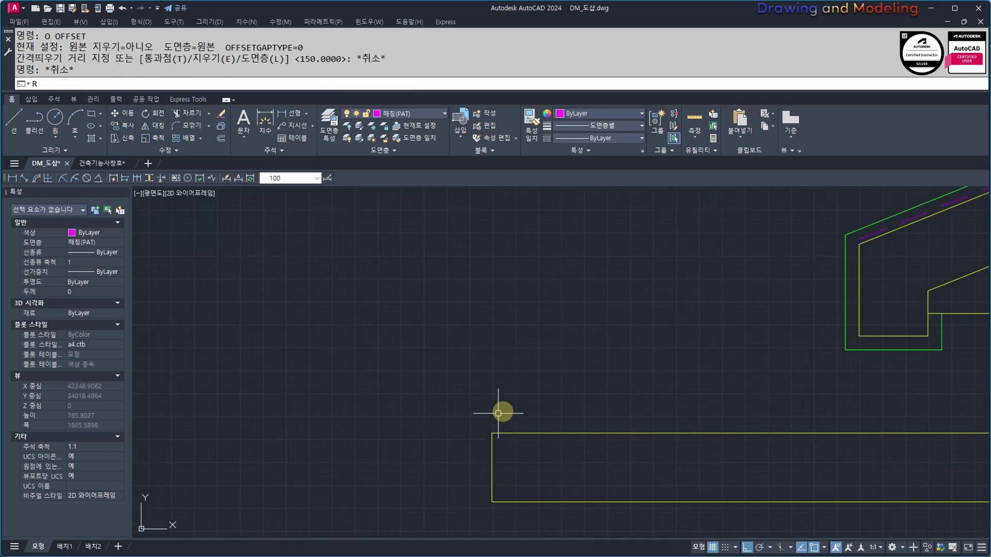
pyautogui.write('rec')
pyautogui.press('Return')
pyautogui.click(491, 433)
pyautogui.press('Escape')
pyautogui.press('Escape')
# Draw a 90 by 60 mm rectangle on top of the slab, starting from its outer upper corner.
pyautogui.press('Return')
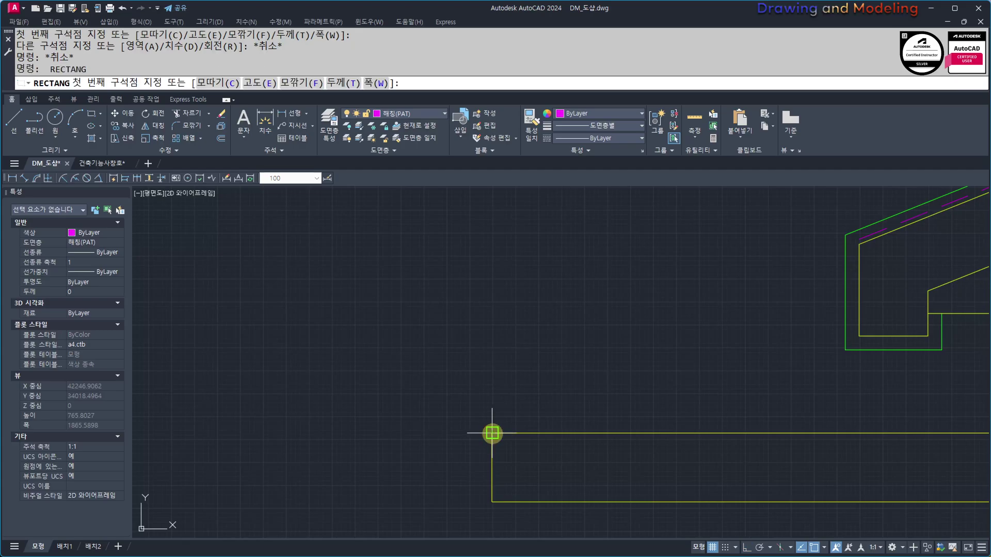
pyautogui.click(491, 434)
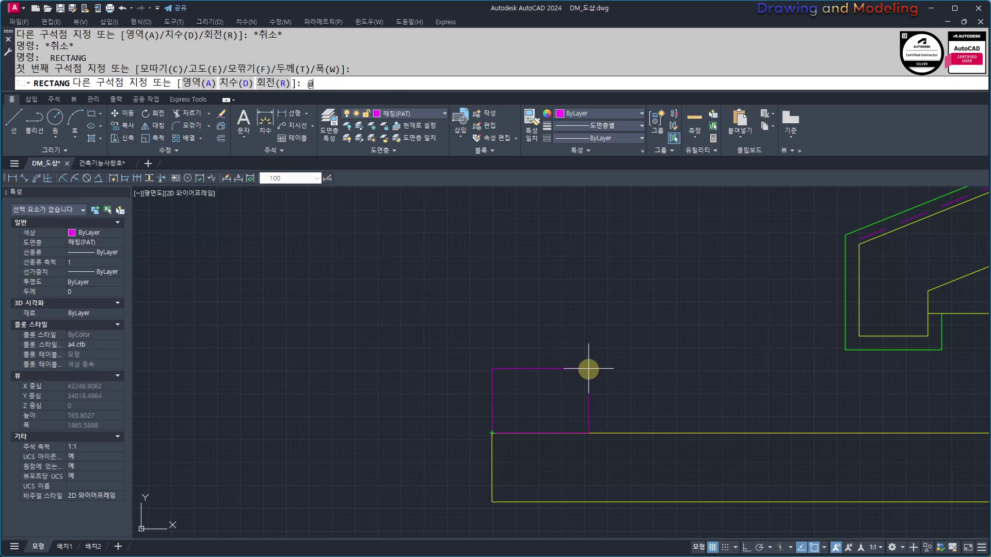
pyautogui.write('@90,60')
pyautogui.press('Return')
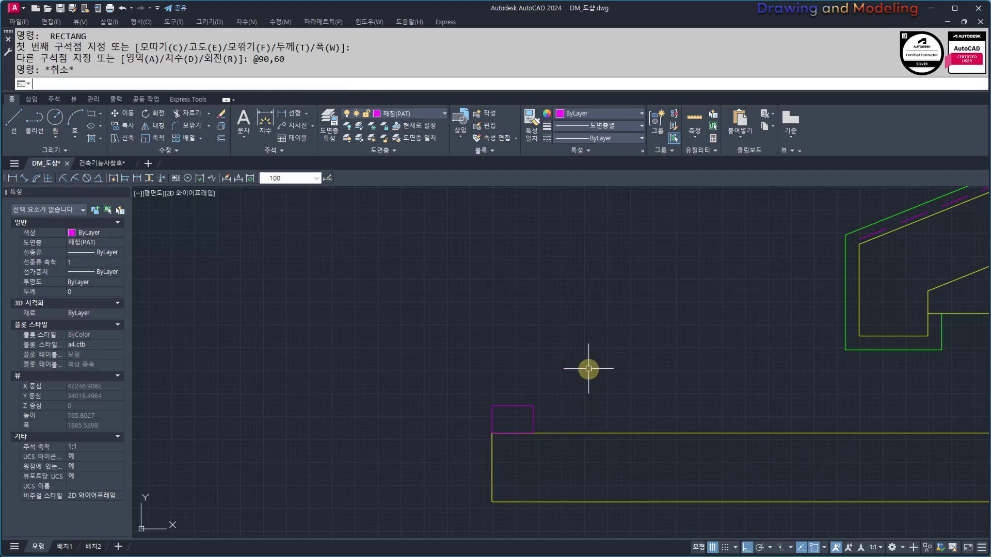
# Copy the small rectangle upward so the copy sits directly on top of the original.
pyautogui.write('cc')
pyautogui.press('Return')
pyautogui.click(536, 396)
pyautogui.click(496, 416)
pyautogui.press('Return')
pyautogui.click(488, 440)
pyautogui.click(494, 406)
pyautogui.press('Escape')
pyautogui.press('Escape')
# Match the two stacked rectangles to the properties of the yellow slab line.
pyautogui.moveTo(554, 435); pyautogui.dragTo(586, 445, button='middle')
pyautogui.write('mm')
pyautogui.press('Return')
pyautogui.click(588, 445)
pyautogui.click(594, 363)
pyautogui.click(476, 468)
pyautogui.press('Escape')
pyautogui.press('Escape')
# Explode the two stacked brick rectangles at the slab's outer end into separate lines.
pyautogui.click(545, 402)
pyautogui.click(488, 409)
pyautogui.click(531, 465)
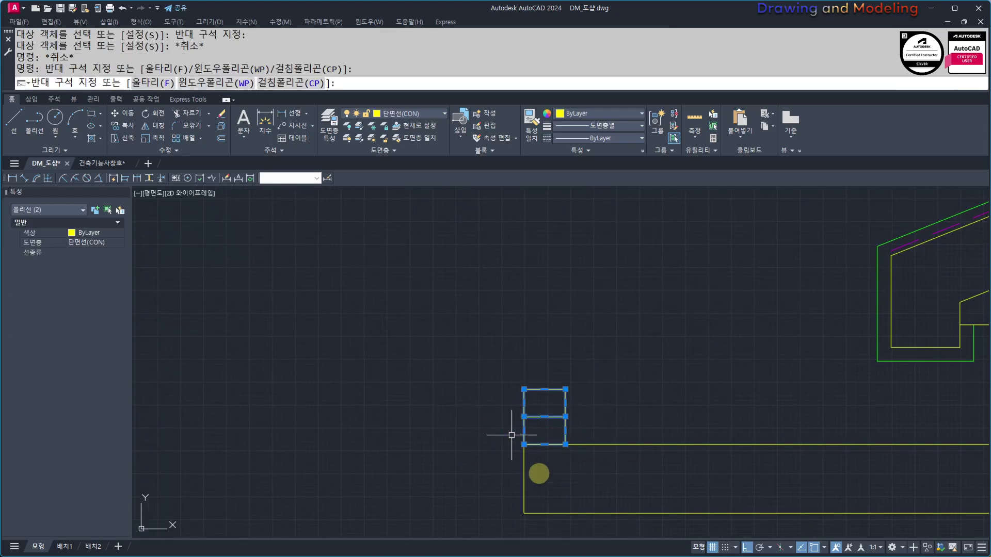
pyautogui.write('x')
pyautogui.press('Return')
pyautogui.press('Escape')
pyautogui.press('Escape')
pyautogui.scroll(3, 534, 413)
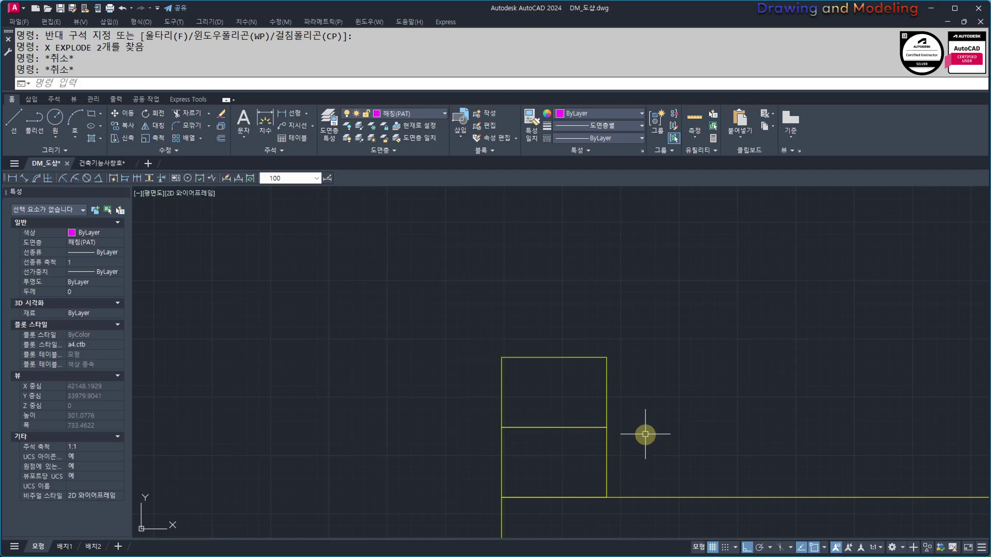
# Try joining the exploded brick lines into a polyline.
pyautogui.scroll(-4, 514, 434)
pyautogui.click(497, 354)
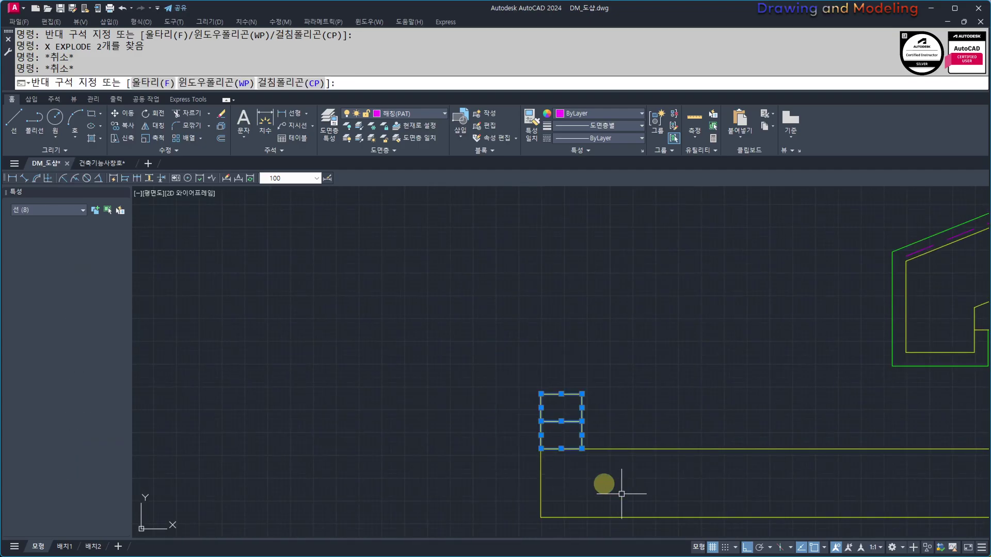
pyautogui.click(608, 487)
pyautogui.write('j')
pyautogui.press('Return')
pyautogui.press('Escape')
pyautogui.press('Escape')
pyautogui.click(560, 423)
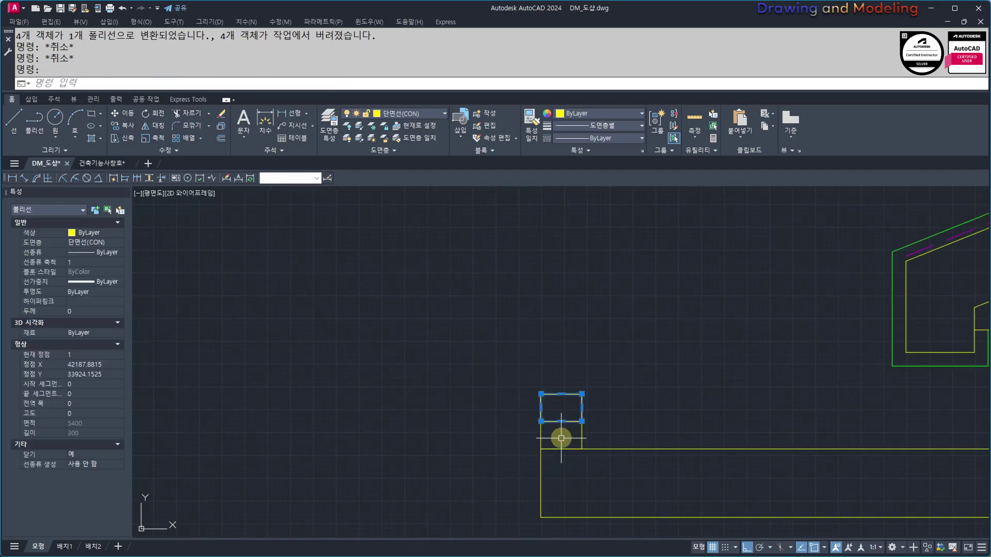
pyautogui.press('Escape')
# Explode the joined brick outline back into separate lines.
pyautogui.click(617, 385)
pyautogui.click(527, 445)
pyautogui.write('x')
pyautogui.press('Return')
pyautogui.press('Escape')
pyautogui.press('Escape')
# Remove the duplicate and overlapping lines from the two stacked bricks with Overkill.
pyautogui.scroll(2, 536, 418)
pyautogui.click(623, 443)
pyautogui.click(482, 407)
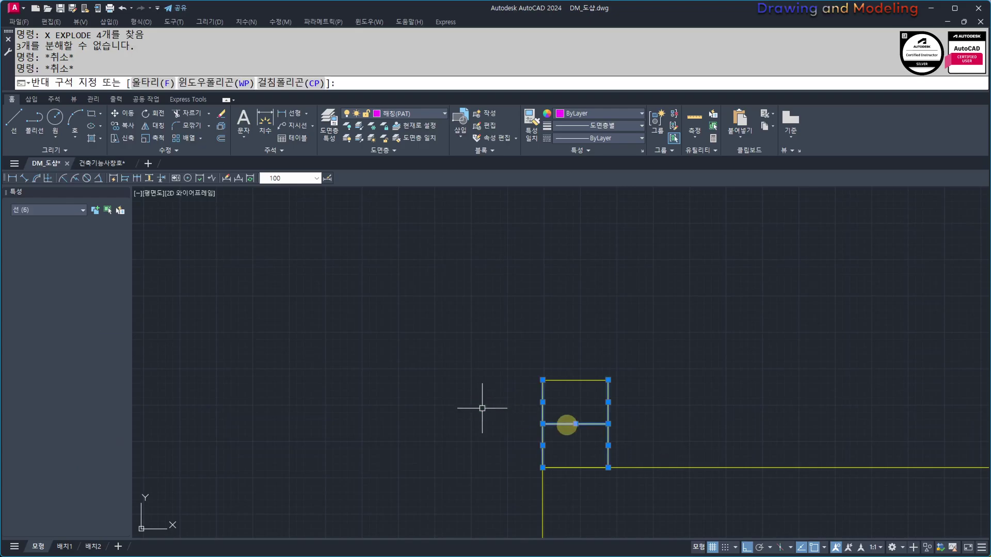
pyautogui.press('Escape')
pyautogui.press('Escape')
pyautogui.click(641, 331)
pyautogui.click(491, 471)
pyautogui.write('ov')
pyautogui.press('Return')
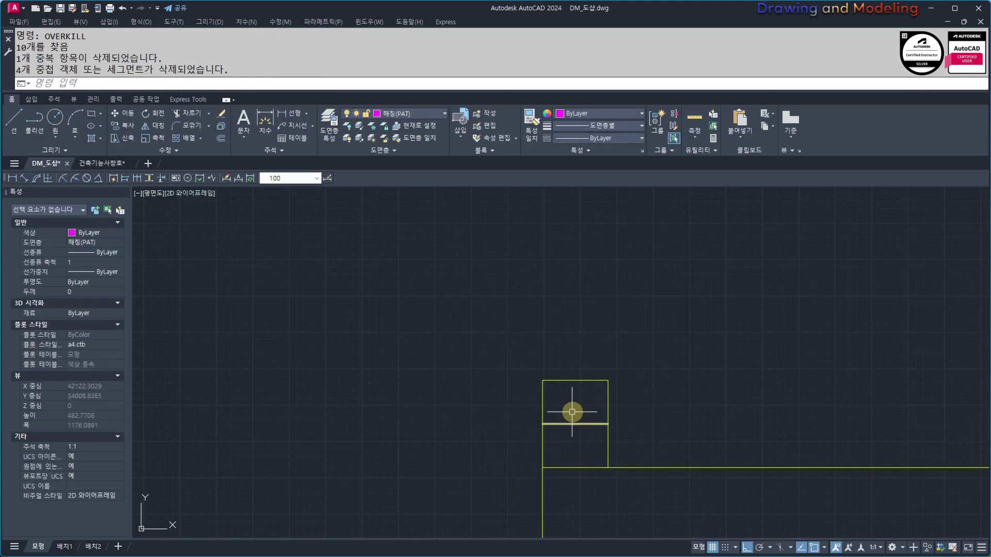
pyautogui.click(577, 407)
pyautogui.click(555, 438)
pyautogui.click(478, 425)
pyautogui.click(546, 414)
pyautogui.press('Escape')
pyautogui.press('Escape')
# Offset the projecting slab's top line upward by 10 mm.
pyautogui.moveTo(617, 422); pyautogui.dragTo(645, 378, button='middle')
pyautogui.moveTo(742, 400); pyautogui.dragTo(691, 404, button='middle')
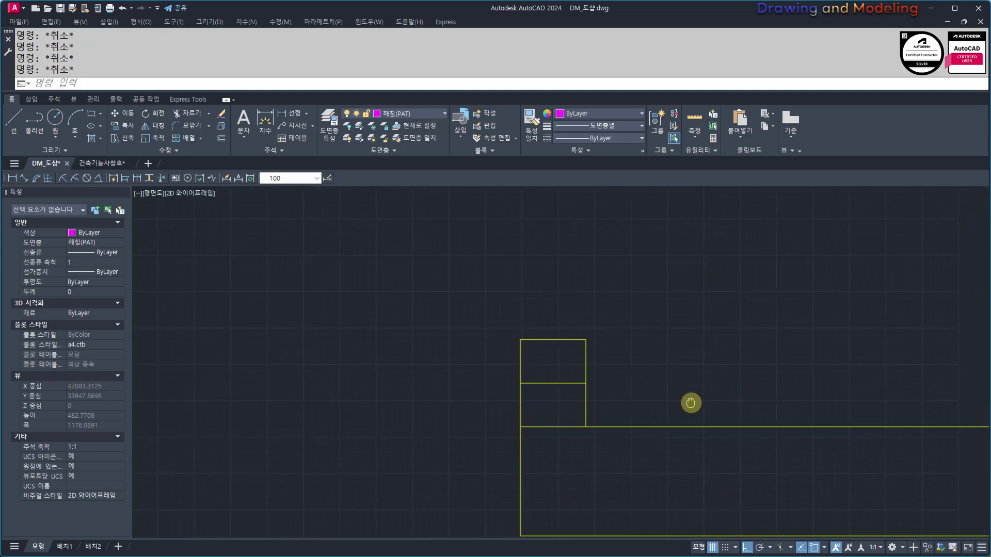
pyautogui.write('o')
pyautogui.press('Return')
pyautogui.write('1')
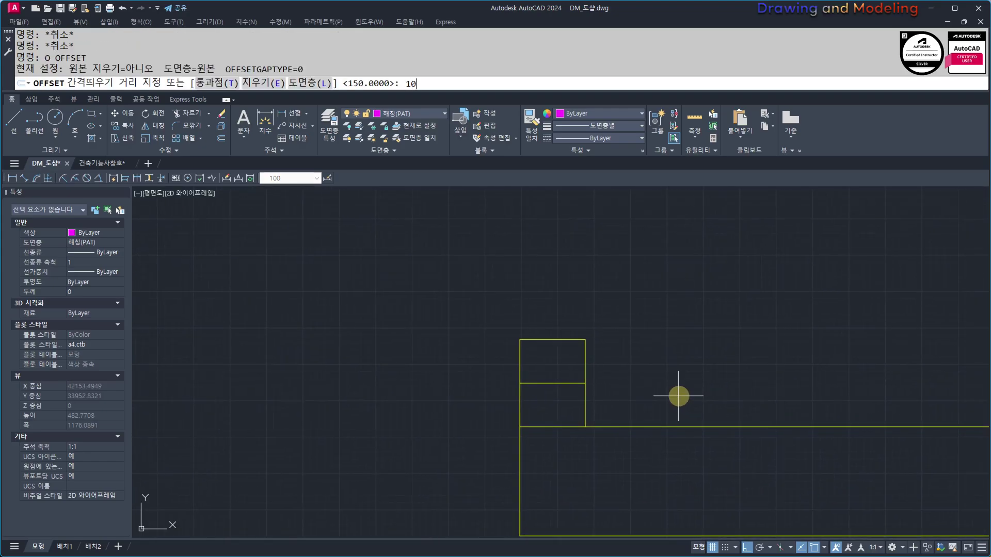
pyautogui.press('Return')
pyautogui.click(652, 425)
pyautogui.click(619, 416)
pyautogui.scroll(2, 574, 416)
pyautogui.press('Escape')
pyautogui.press('Escape')
# Trim away the part of the new offset line that runs through the lower brick.
pyautogui.write('tr')
pyautogui.click(570, 414)
pyautogui.click(564, 436)
pyautogui.press('Escape')
pyautogui.press('Escape')
pyautogui.write('tr')
pyautogui.click(581, 425)
pyautogui.press('Escape')
pyautogui.press('Escape')
pyautogui.press('Escape')
# Offset the trimmed line above the slab upward by 20 mm.
pyautogui.scroll(-4, 597, 420)
pyautogui.scroll(1, 766, 424)
pyautogui.click(600, 418)
pyautogui.write('oi')
pyautogui.press('Escape')
pyautogui.press('Escape')
pyautogui.write('o')
pyautogui.press('Return')
pyautogui.write('20')
pyautogui.press('Return')
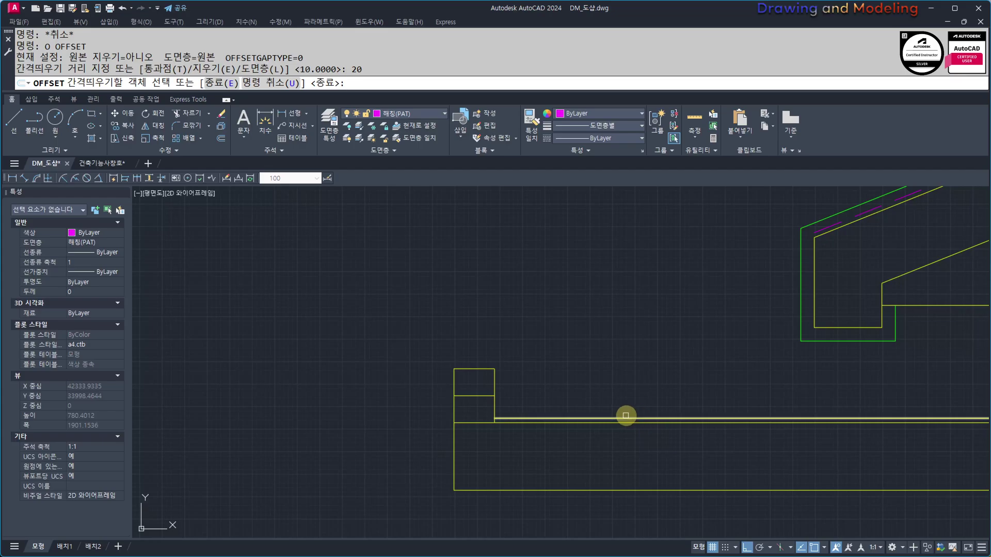
pyautogui.click(630, 417)
pyautogui.press('Escape')
pyautogui.press('Return')
pyautogui.press('Return')
pyautogui.click(628, 419)
pyautogui.click(628, 417)
pyautogui.press('Escape')
# Put the upper of the two lines above the slab on the 마감선(FIN) layer.
pyautogui.scroll(4, 596, 414)
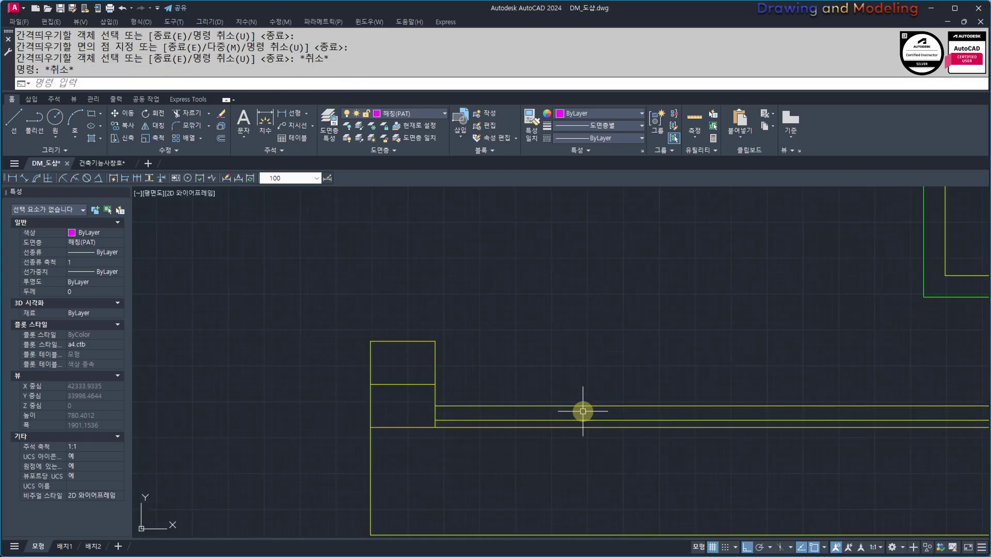
pyautogui.press('Escape')
pyautogui.click(567, 410)
pyautogui.click(548, 385)
pyautogui.click(411, 113)
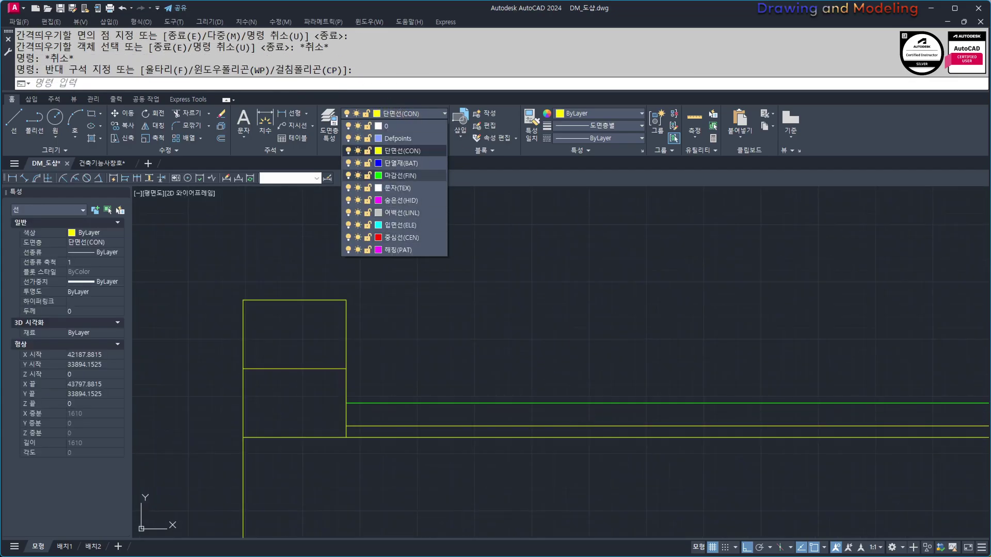
pyautogui.click(407, 175)
pyautogui.press('Escape')
# Put the line between the slab top and the green finish line on the 해칭(PAT) layer.
pyautogui.click(378, 426)
pyautogui.click(403, 114)
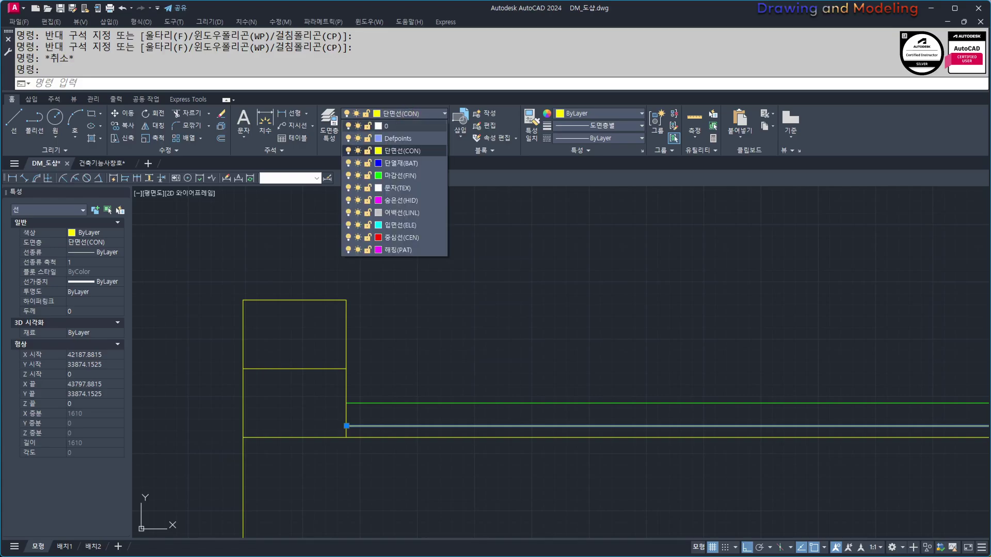
pyautogui.click(397, 250)
pyautogui.press('Escape')
pyautogui.press('Escape')
# Trim the green and magenta lines above the slab at the wall's outer face, removing the parts inside the wall.
pyautogui.scroll(-4, 461, 395)
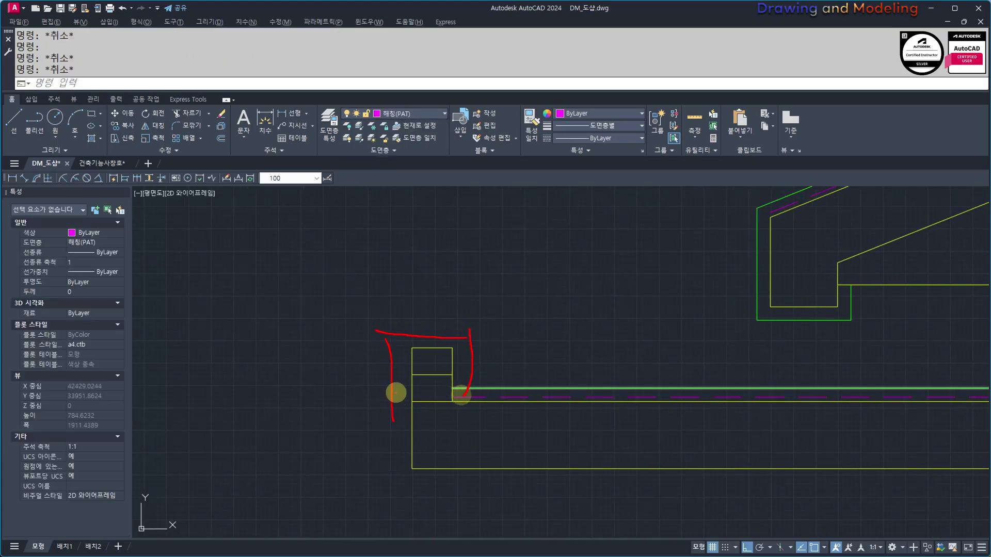
pyautogui.scroll(-4, 396, 394)
pyautogui.scroll(8, 670, 341)
pyautogui.press('Escape')
pyautogui.write('TR')
pyautogui.press('space')
pyautogui.click(685, 371)
pyautogui.click(645, 339)
pyautogui.press('Escape')
pyautogui.press('Escape')
pyautogui.write('TR')
pyautogui.press('Return')
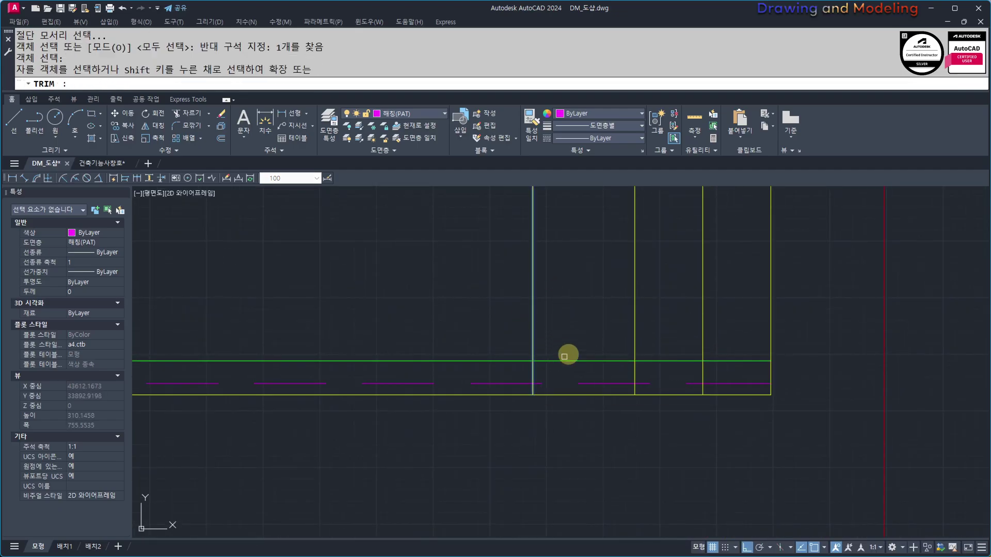
pyautogui.click(589, 342)
pyautogui.press('Escape')
# Review the slab end, eave and roof of the section against the rotated plan and its guide lines.
pyautogui.scroll(-4, 590, 360)
pyautogui.scroll(3, 679, 356)
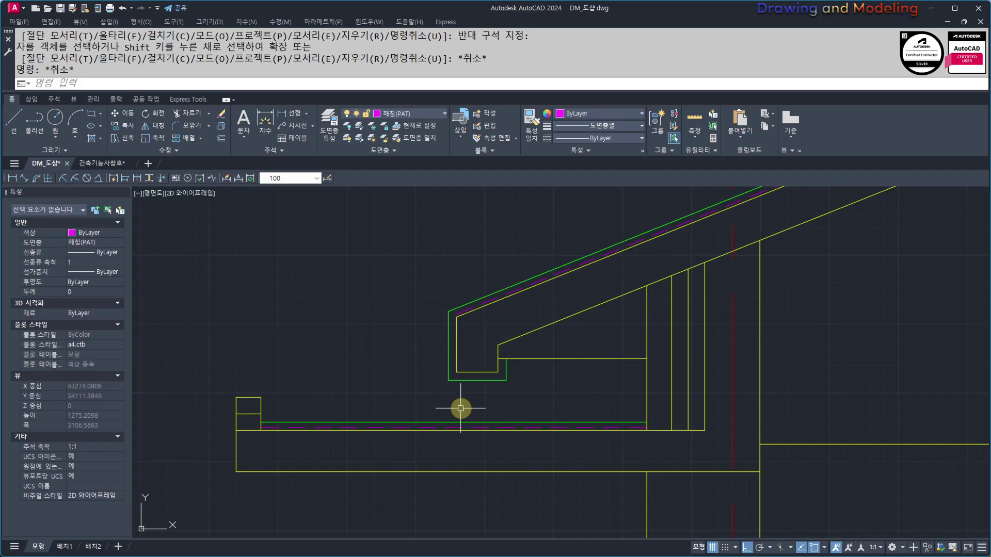
pyautogui.scroll(-4, 416, 343)
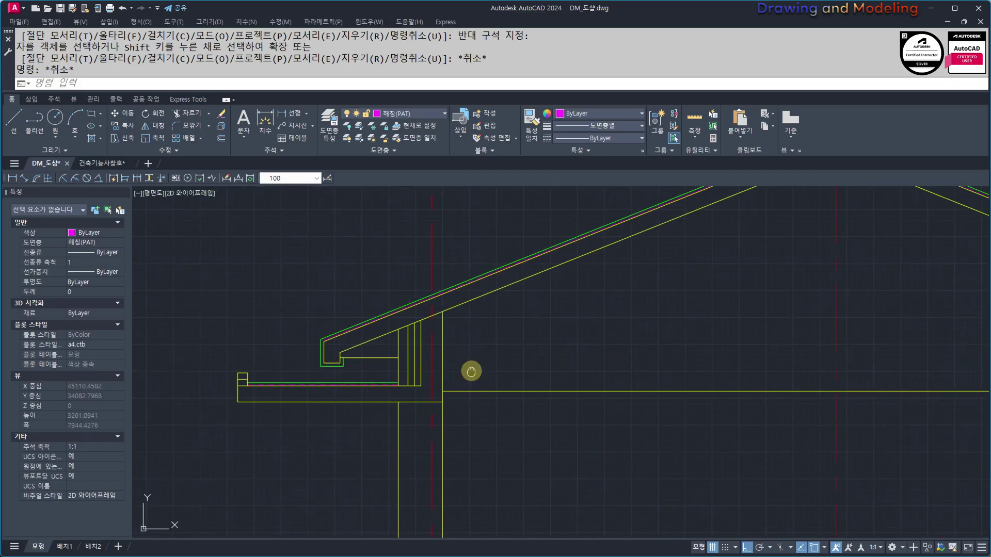
pyautogui.moveTo(486, 357); pyautogui.dragTo(650, 364, button='middle')
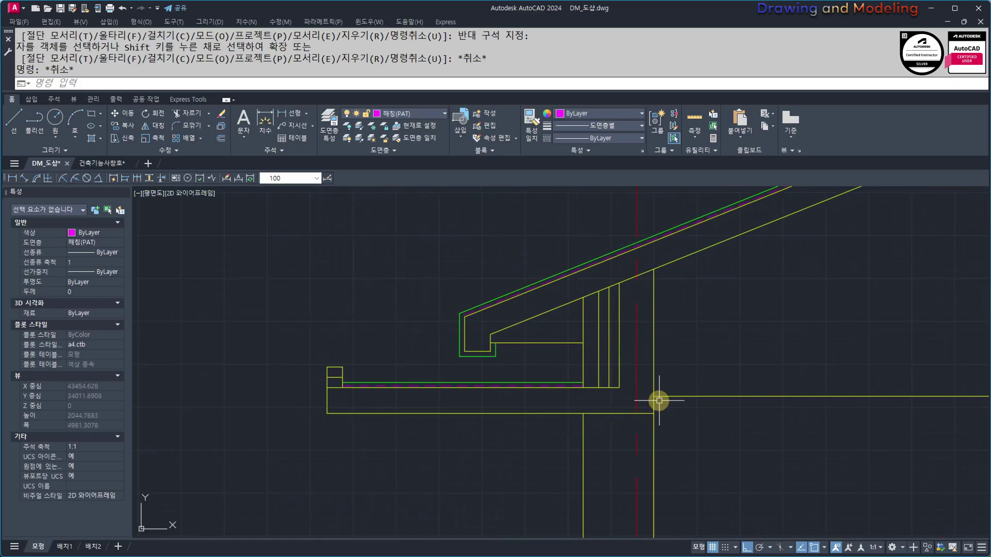
pyautogui.scroll(2, 513, 359)
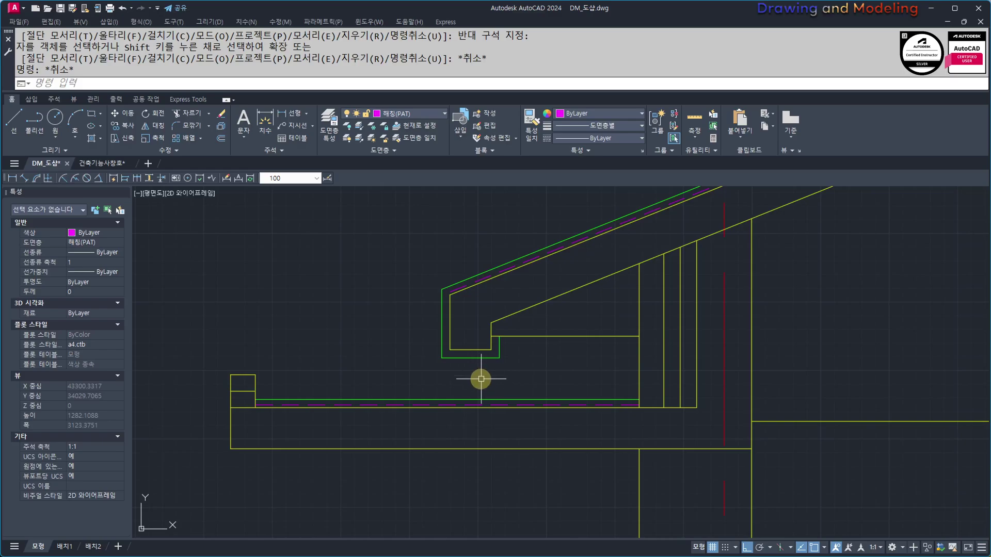
pyautogui.scroll(-6, 481, 379)
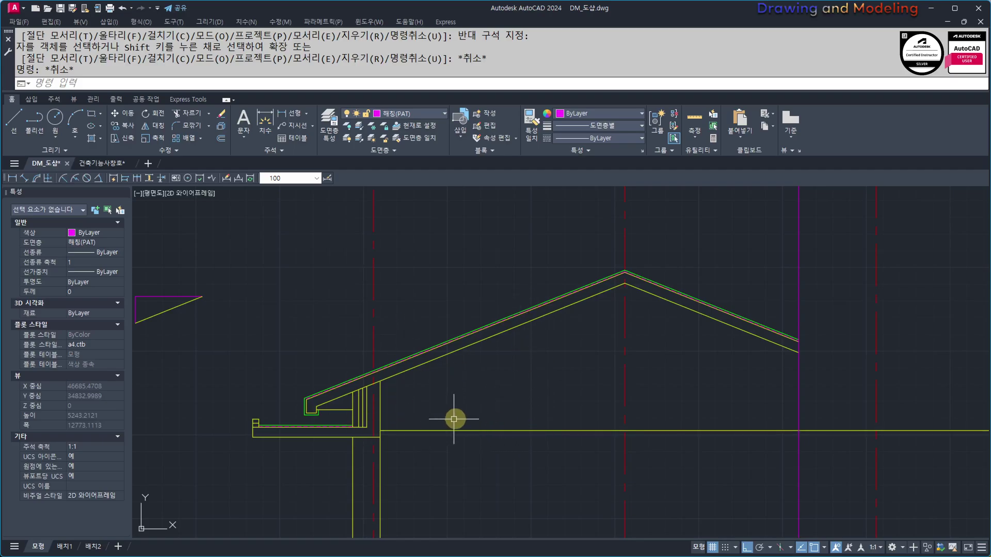
pyautogui.scroll(-3, 528, 370)
pyautogui.moveTo(492, 415); pyautogui.dragTo(575, 336, button='middle')
pyautogui.scroll(2, 602, 337)
pyautogui.moveTo(565, 369); pyautogui.dragTo(561, 378, button='middle')
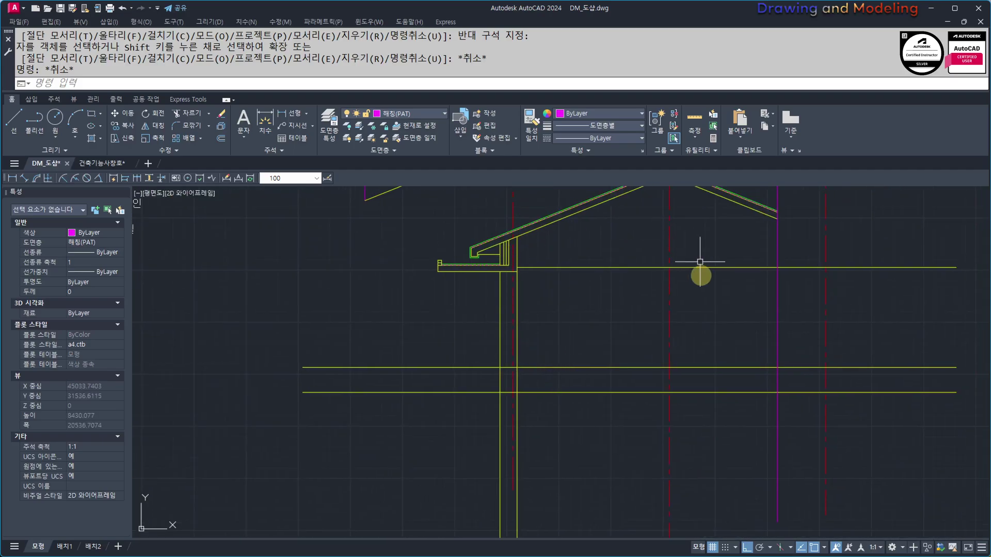
pyautogui.moveTo(780, 239); pyautogui.dragTo(743, 325, button='middle')
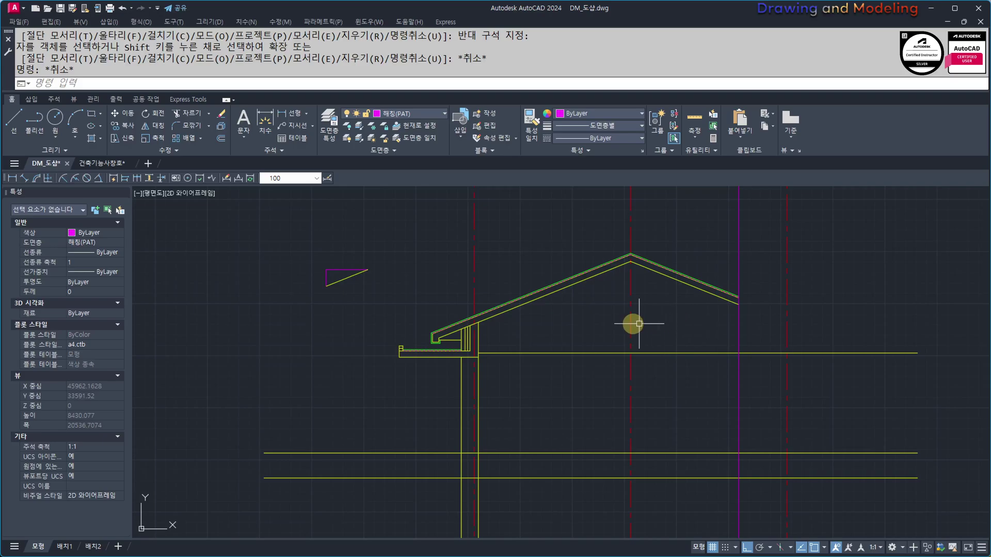
pyautogui.scroll(8, 415, 345)
pyautogui.scroll(-10, 531, 412)
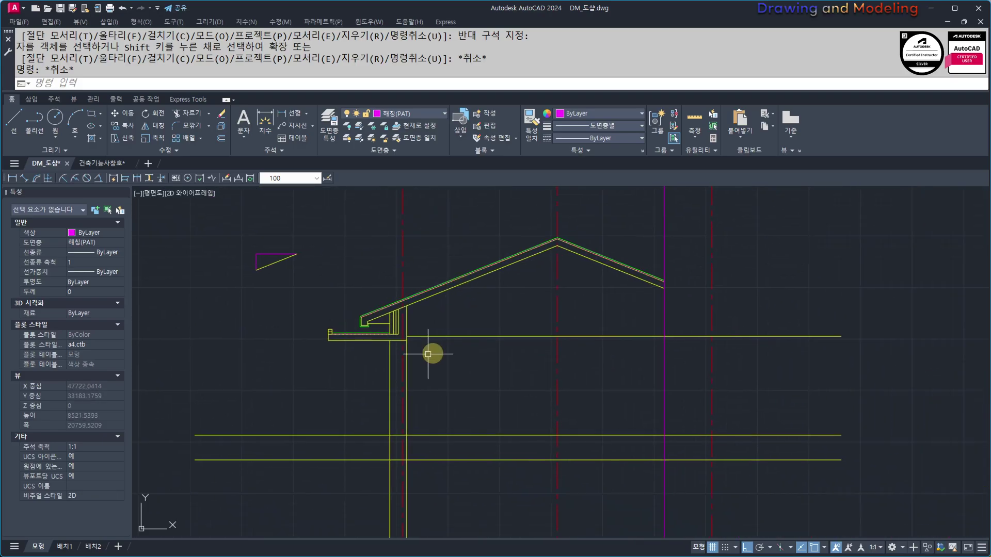
pyautogui.moveTo(513, 365); pyautogui.dragTo(448, 429, button='middle')
pyautogui.scroll(-5, 448, 430)
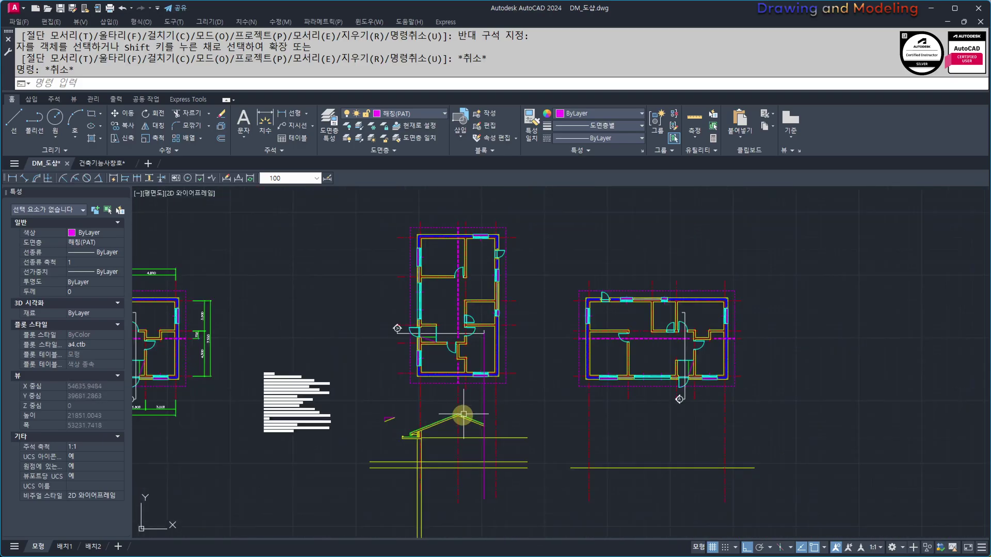
pyautogui.moveTo(381, 425); pyautogui.dragTo(634, 432, button='middle')
pyautogui.scroll(6, 635, 420)
pyautogui.moveTo(428, 393); pyautogui.dragTo(680, 454, button='middle')
pyautogui.scroll(-4, 340, 325)
pyautogui.moveTo(361, 338); pyautogui.dragTo(653, 426, button='middle')
pyautogui.moveTo(890, 474); pyautogui.dragTo(583, 456, button='middle')
pyautogui.scroll(4, 601, 420)
pyautogui.moveTo(615, 393); pyautogui.dragTo(601, 433, button='middle')
pyautogui.write('q')
pyautogui.press('space')
pyautogui.press('Escape')
pyautogui.press('Escape')
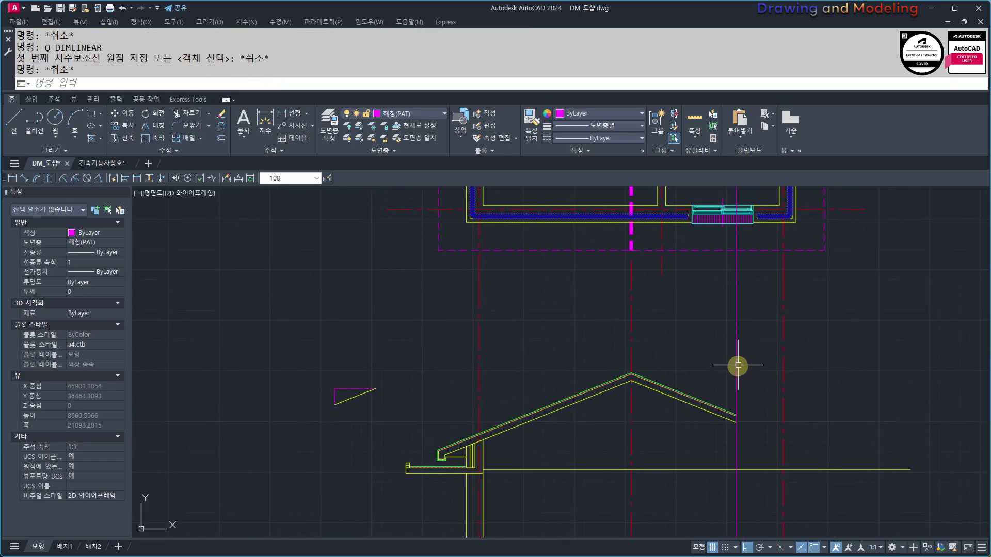
pyautogui.write('q')
pyautogui.press('space')
pyautogui.press('Escape')
pyautogui.press('Escape')
pyautogui.write('q')
pyautogui.press('space')
pyautogui.click(817, 330)
pyautogui.click(763, 348)
pyautogui.press('Escape')
pyautogui.press('Escape')
pyautogui.write('qd')
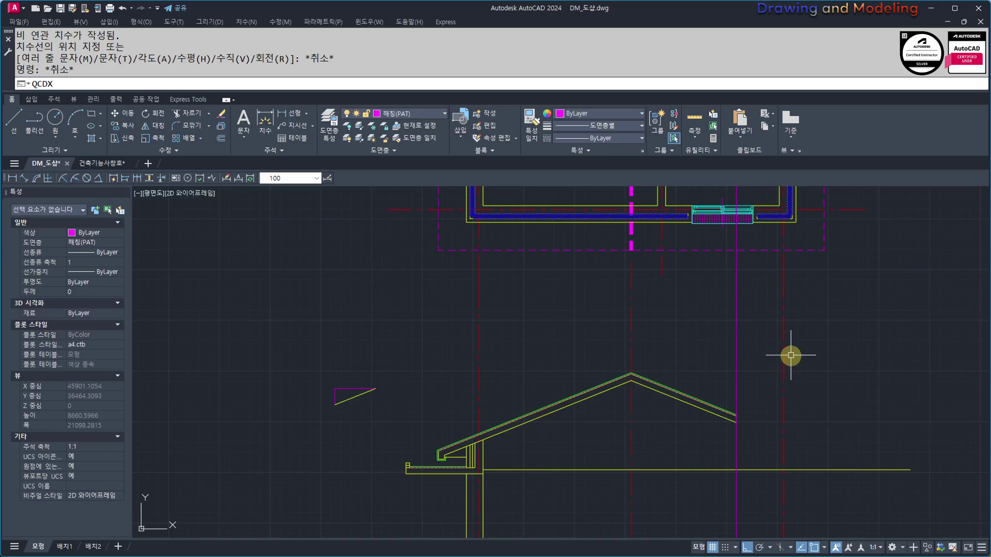
# Dimension the spacing between the outer wall centre lines and the roof ridge line in a row above the section's roof.
pyautogui.press('space')
pyautogui.click(797, 355)
pyautogui.click(754, 356)
pyautogui.click(667, 300)
pyautogui.click(599, 335)
pyautogui.click(552, 299)
pyautogui.click(476, 336)
pyautogui.press('space')
pyautogui.click(585, 315)
pyautogui.press('Escape')
pyautogui.press('Escape')
pyautogui.scroll(1, 612, 318)
pyautogui.moveTo(635, 352); pyautogui.dragTo(559, 356, button='middle')
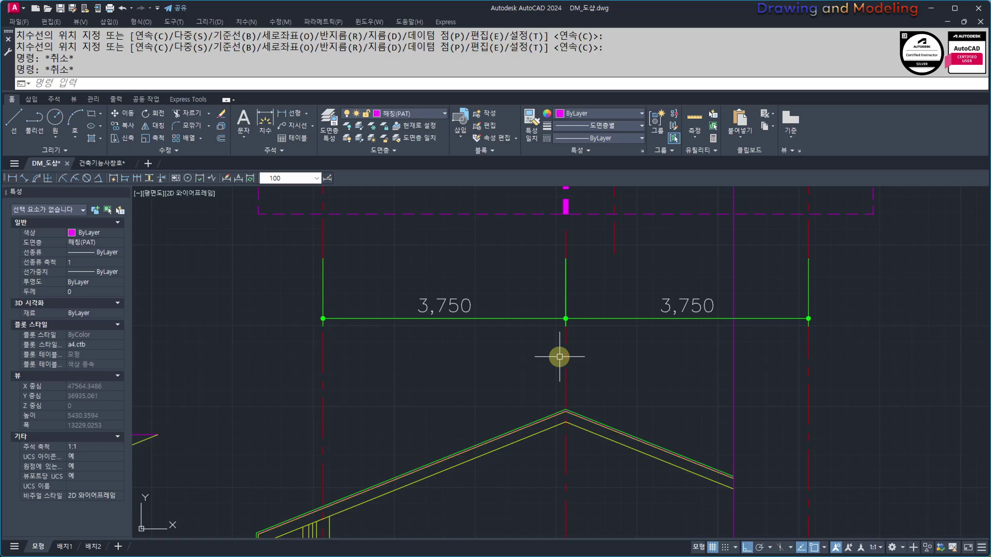
# Delete both dimensions placed above the section's roof.
pyautogui.click(502, 342)
pyautogui.click(442, 272)
pyautogui.click(689, 333)
pyautogui.click(653, 301)
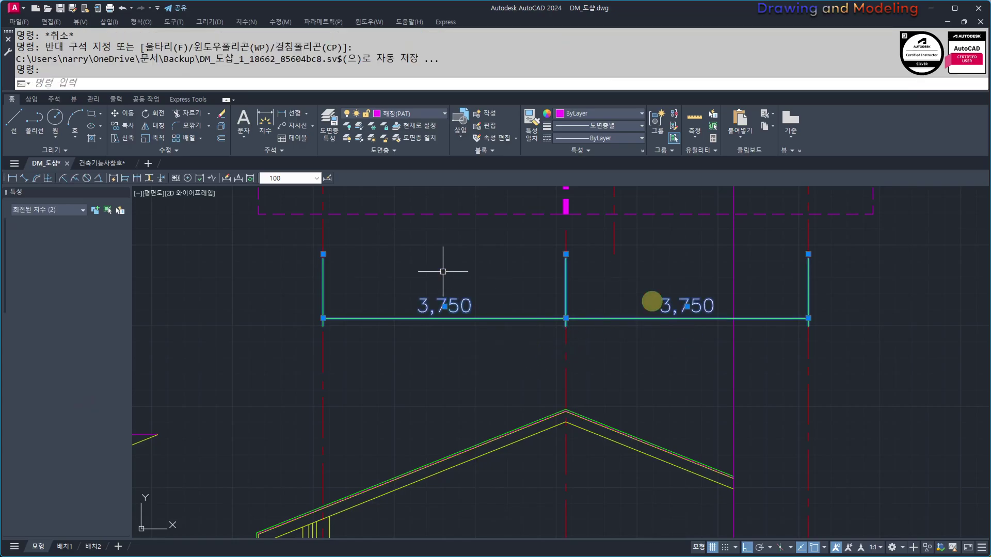
pyautogui.press('Delete')
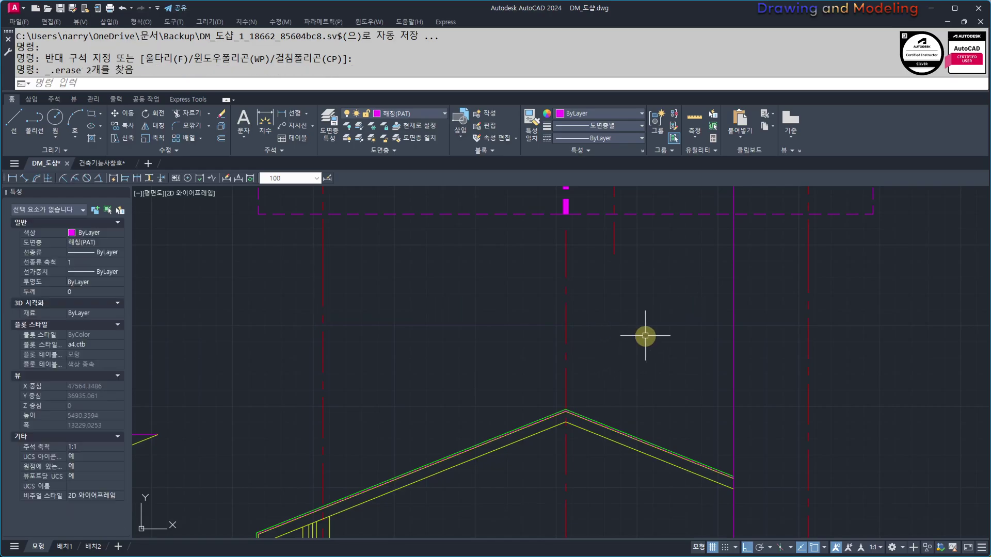
# Find the original floor plan among the plan copies and review its overall layout, axis dimensions and roof outline.
pyautogui.scroll(-8, 645, 336)
pyautogui.scroll(4, 482, 328)
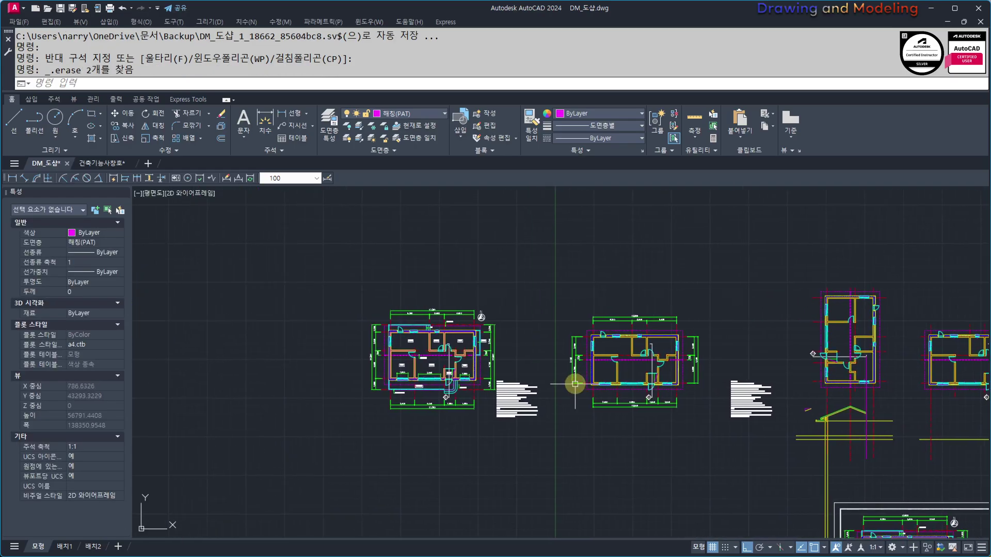
pyautogui.moveTo(602, 362); pyautogui.dragTo(570, 407, button='middle')
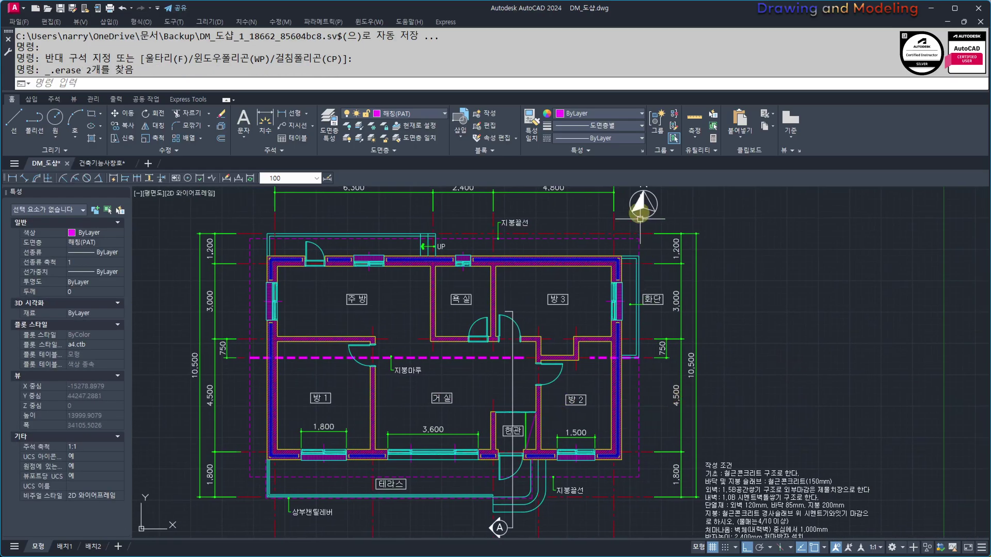
pyautogui.scroll(-5, 612, 336)
pyautogui.scroll(3, 829, 280)
pyautogui.moveTo(829, 280)
pyautogui.mouseDown(button='middle')
pyautogui.moveTo(554, 355)
pyautogui.moveTo(387, 363)
pyautogui.mouseUp(button='middle')
pyautogui.moveTo(585, 386); pyautogui.dragTo(526, 382, button='middle')
pyautogui.moveTo(336, 374); pyautogui.dragTo(702, 390, button='middle')
pyautogui.moveTo(269, 382); pyautogui.dragTo(659, 401, button='middle')
pyautogui.moveTo(297, 362); pyautogui.dragTo(688, 380, button='middle')
pyautogui.moveTo(497, 341); pyautogui.dragTo(512, 375, button='middle')
pyautogui.scroll(4, 427, 331)
pyautogui.scroll(-5, 542, 322)
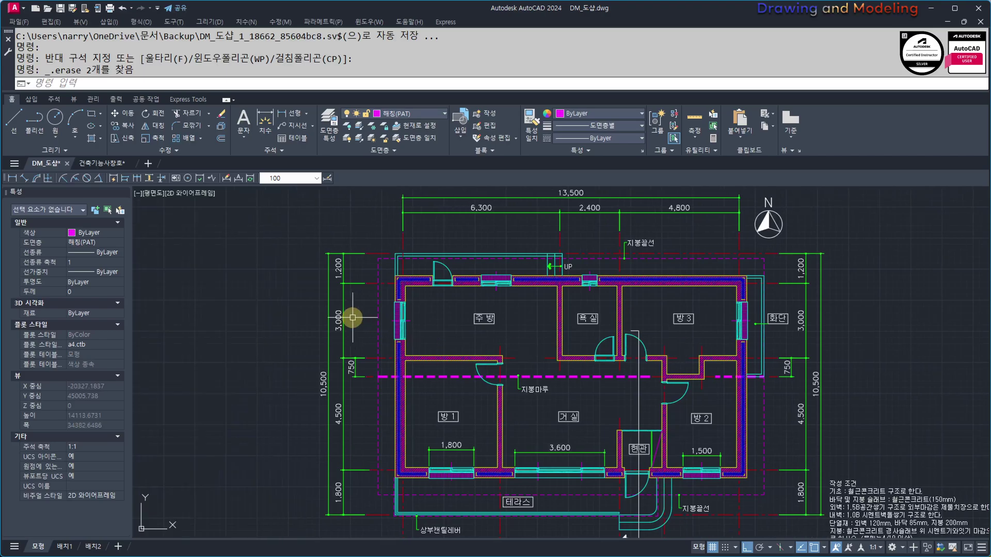
# Examine the 지붕마루 ridge line on the original plan against the side dimension chains and surrounding walls.
pyautogui.scroll(4, 740, 338)
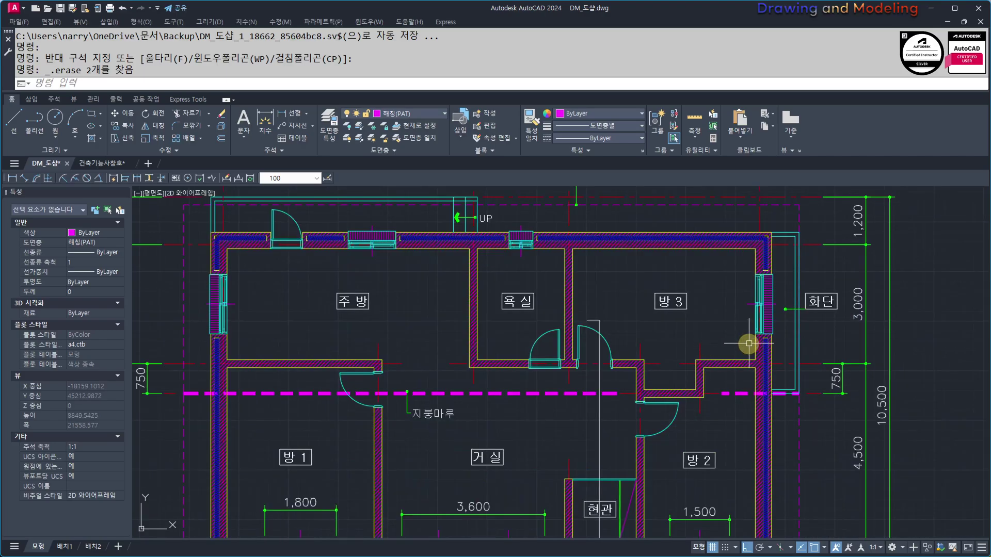
pyautogui.scroll(-4, 694, 342)
pyautogui.scroll(-2, 695, 342)
pyautogui.scroll(4, 733, 340)
pyautogui.moveTo(759, 416); pyautogui.dragTo(774, 431, button='middle')
pyautogui.scroll(-6, 593, 400)
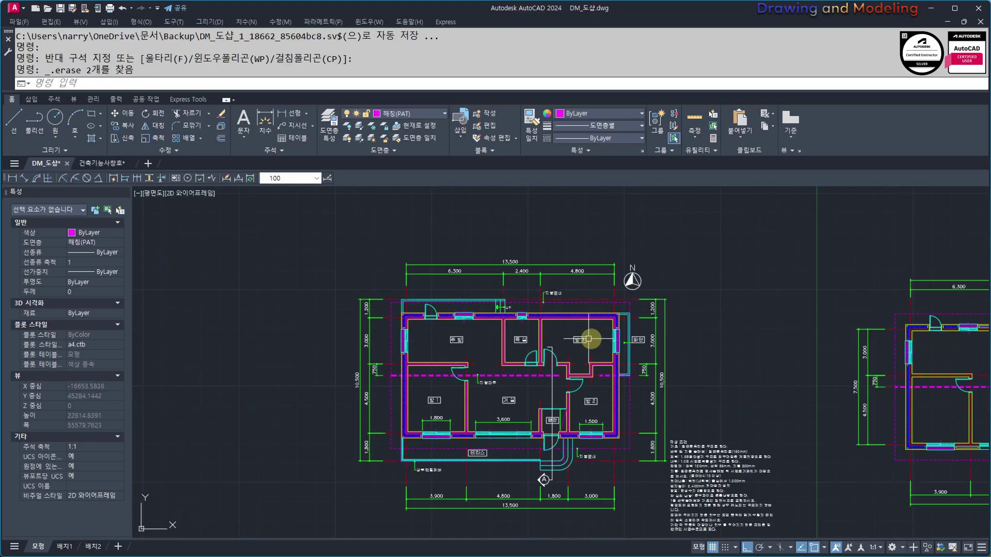
pyautogui.scroll(2, 475, 360)
pyautogui.scroll(-2, 496, 376)
pyautogui.moveTo(376, 356); pyautogui.dragTo(615, 378, button='middle')
pyautogui.scroll(4, 478, 358)
pyautogui.scroll(-4, 525, 385)
pyautogui.moveTo(203, 377); pyautogui.dragTo(472, 384, button='middle')
pyautogui.scroll(4, 470, 384)
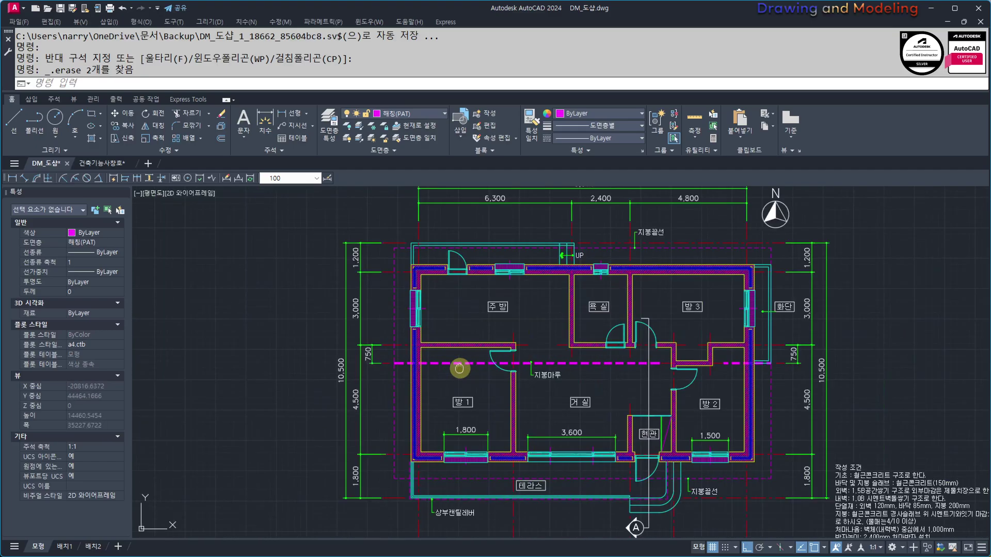
pyautogui.scroll(-2, 453, 367)
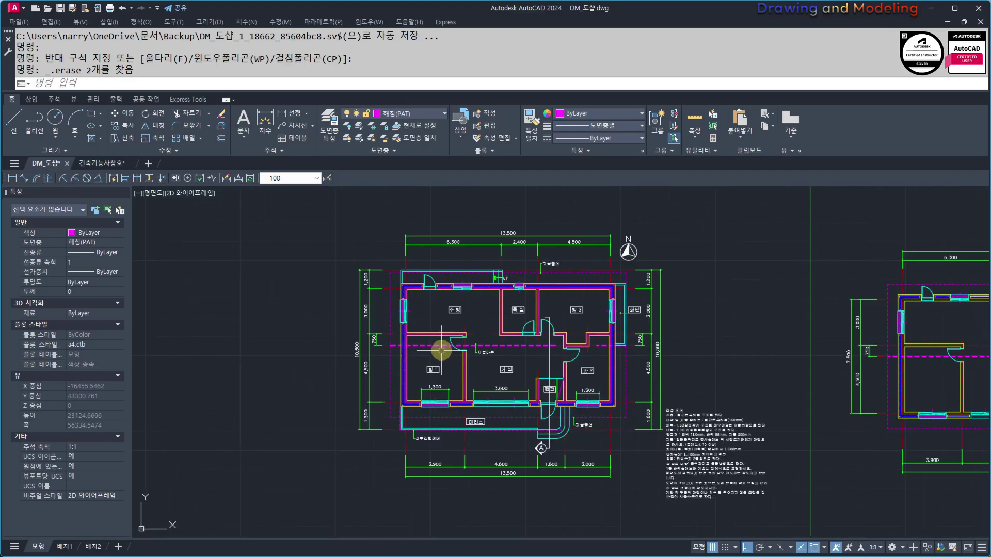